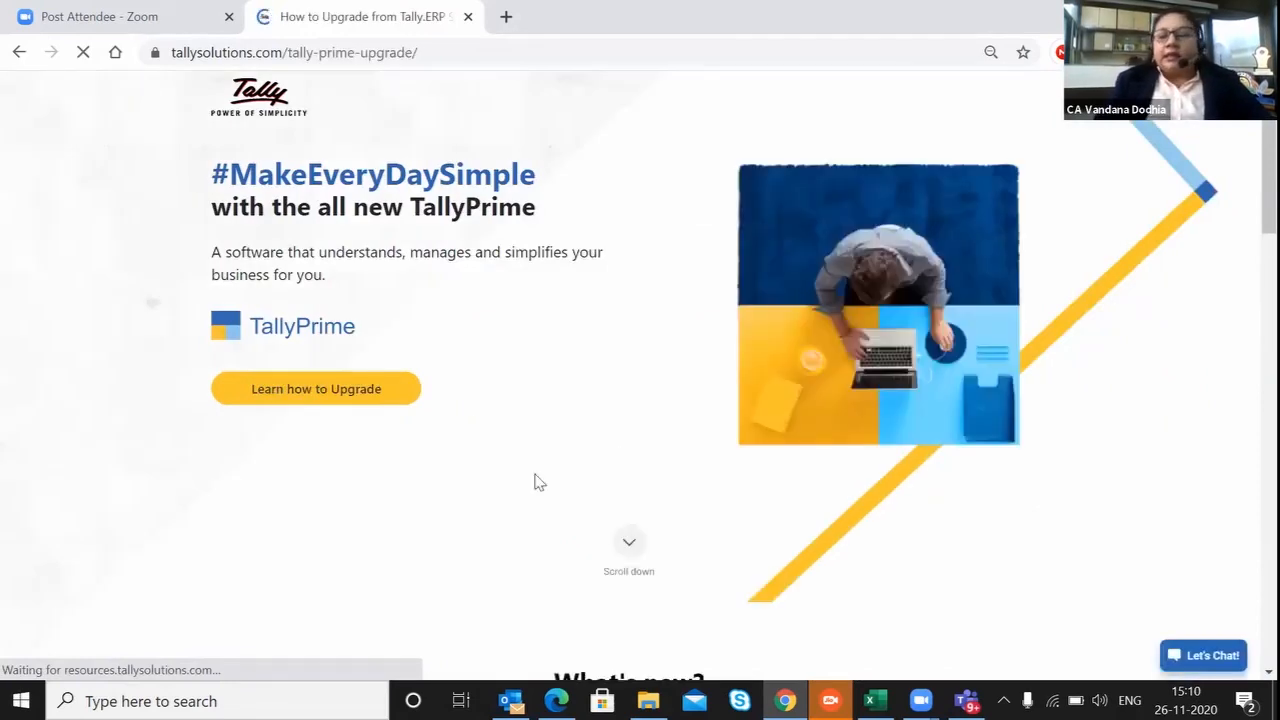
# Review the TallyPrime upgrade page, from the What's new section down to the free upgrade offer and back.
pyautogui.click(629, 546)
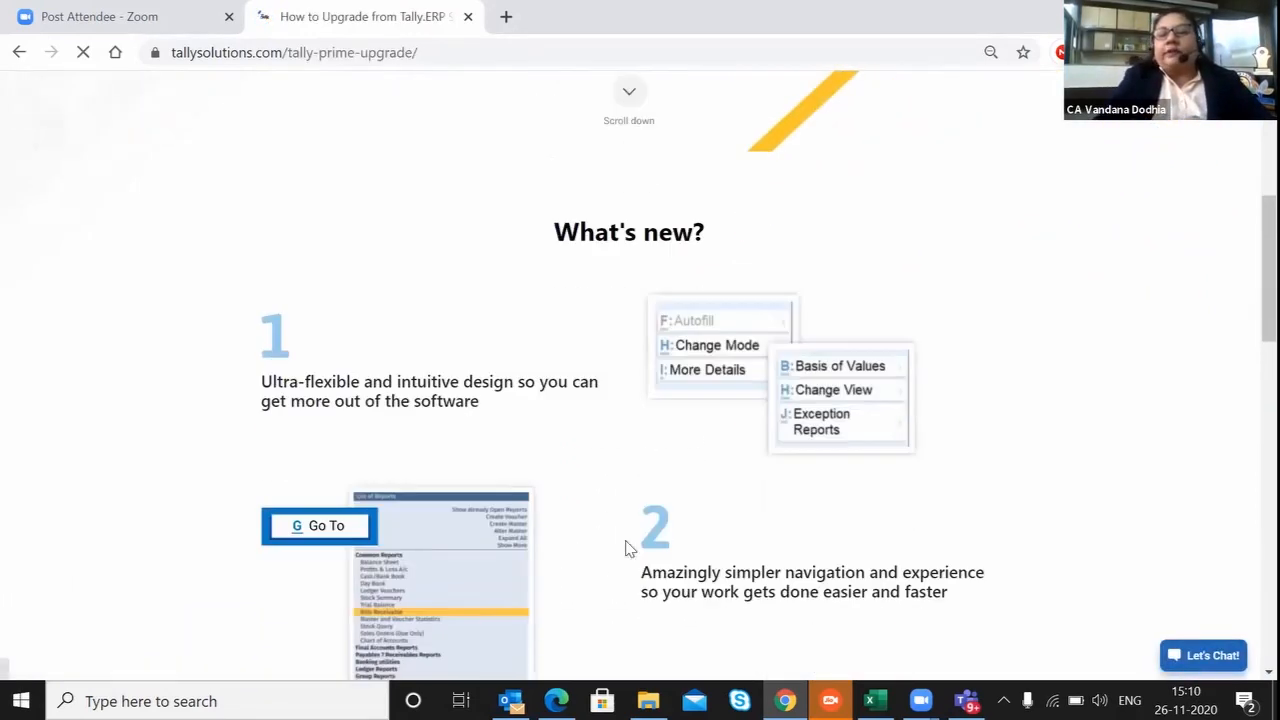
pyautogui.scroll(-8, 629, 548)
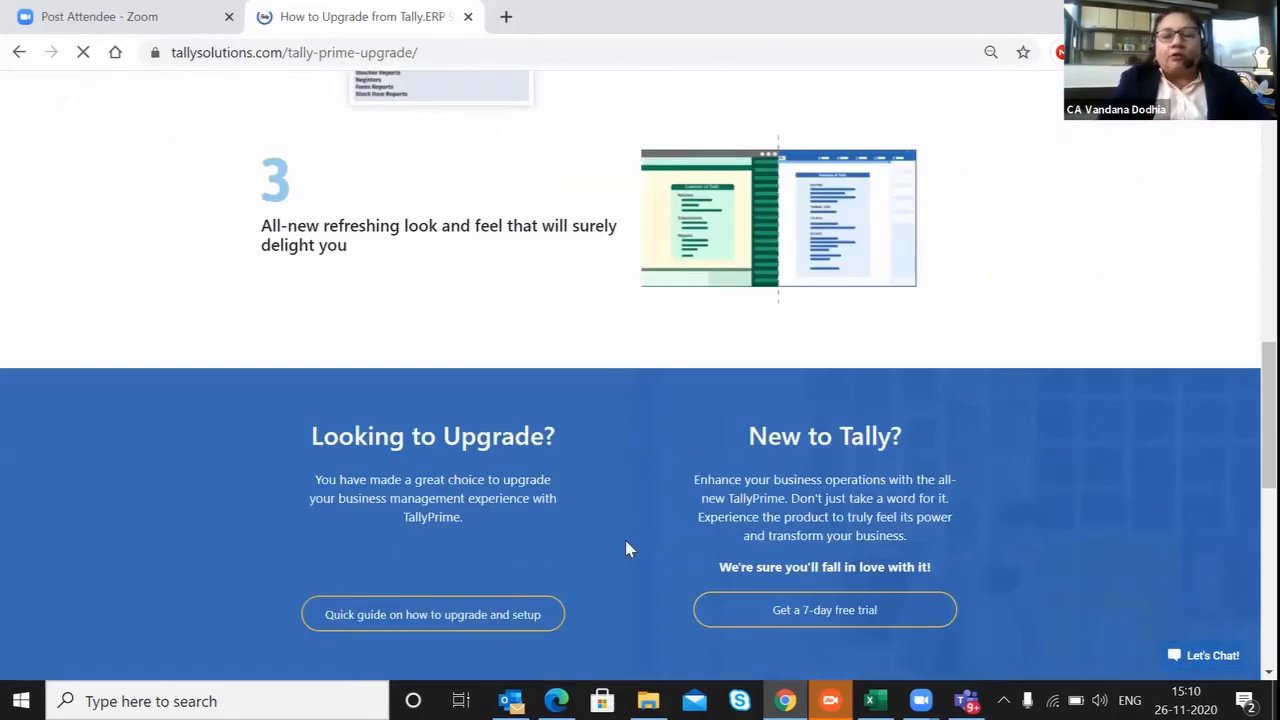
pyautogui.scroll(-7, 629, 548)
pyautogui.scroll(-2, 629, 548)
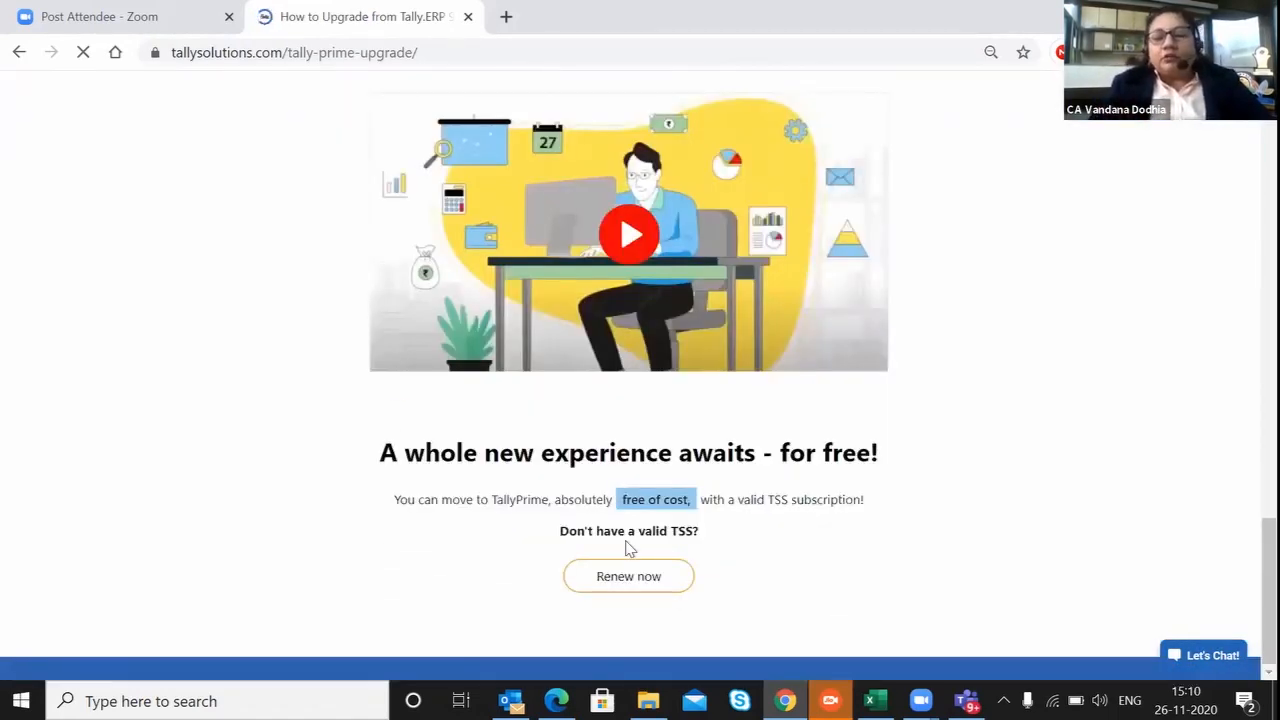
pyautogui.scroll(15, 628, 548)
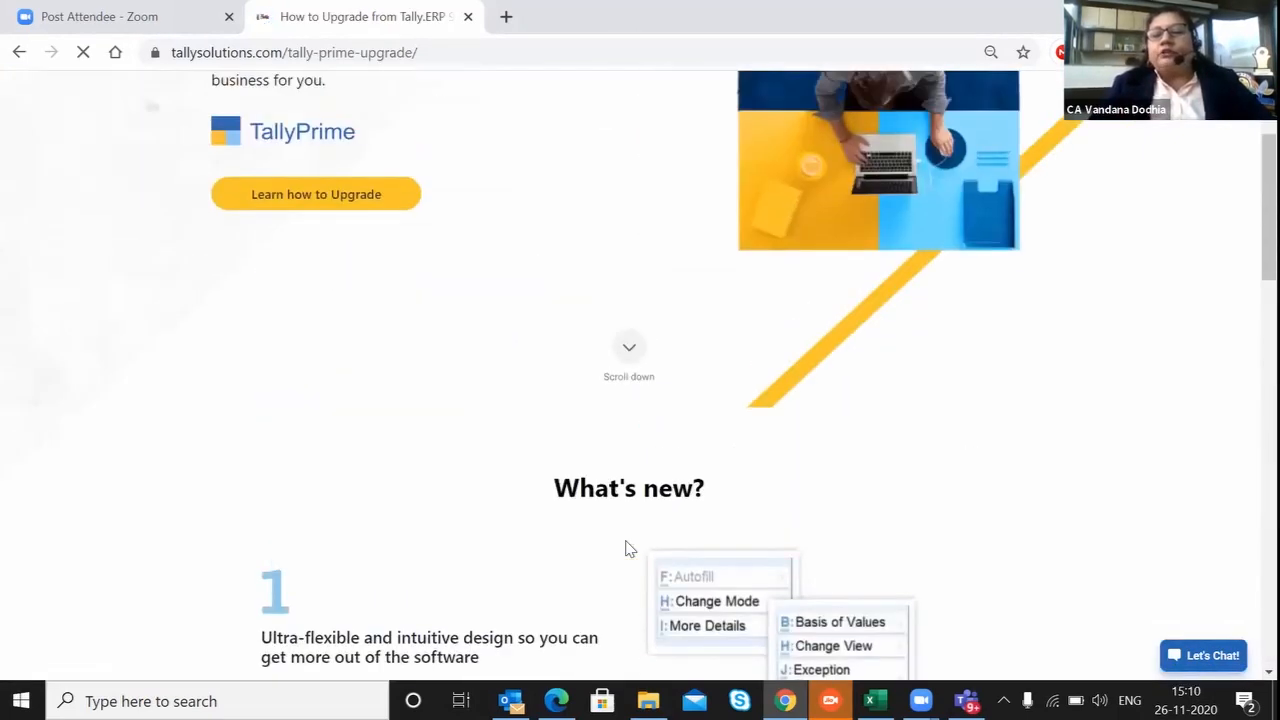
pyautogui.scroll(2, 629, 548)
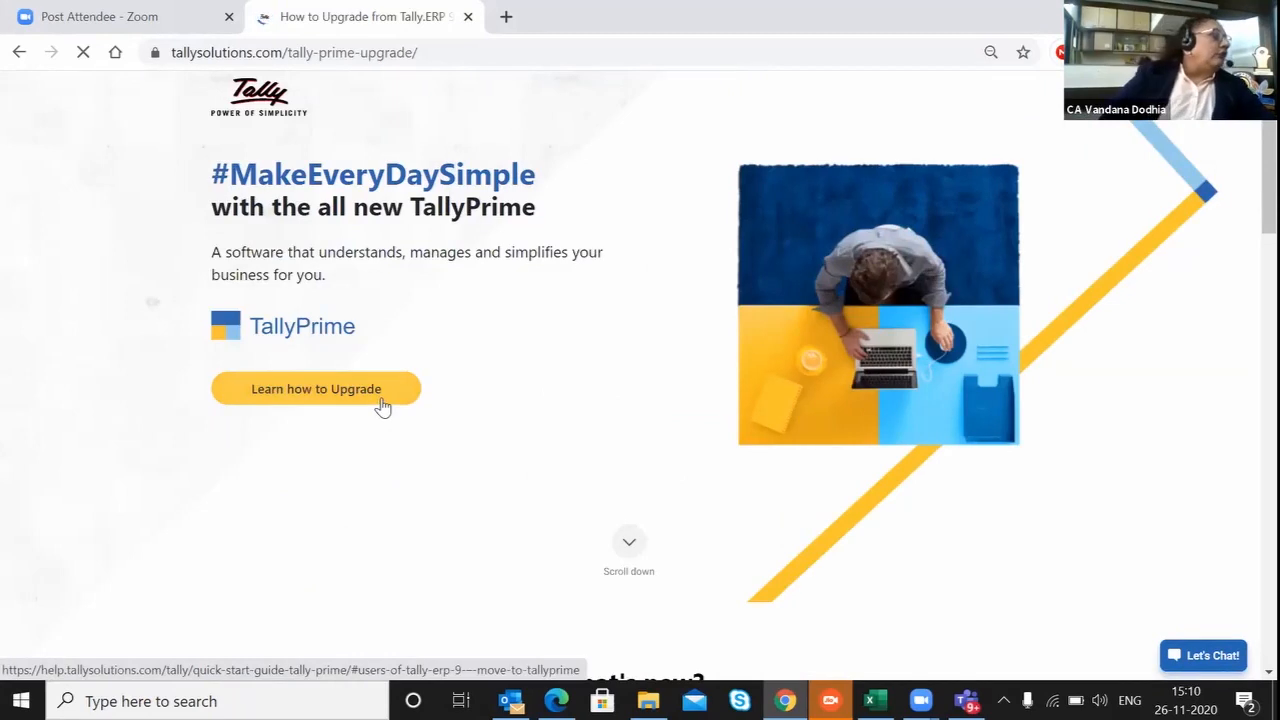
# Open the guide on how to upgrade, then return to the upgrade page and view its TSS renewal section.
pyautogui.click(316, 389)
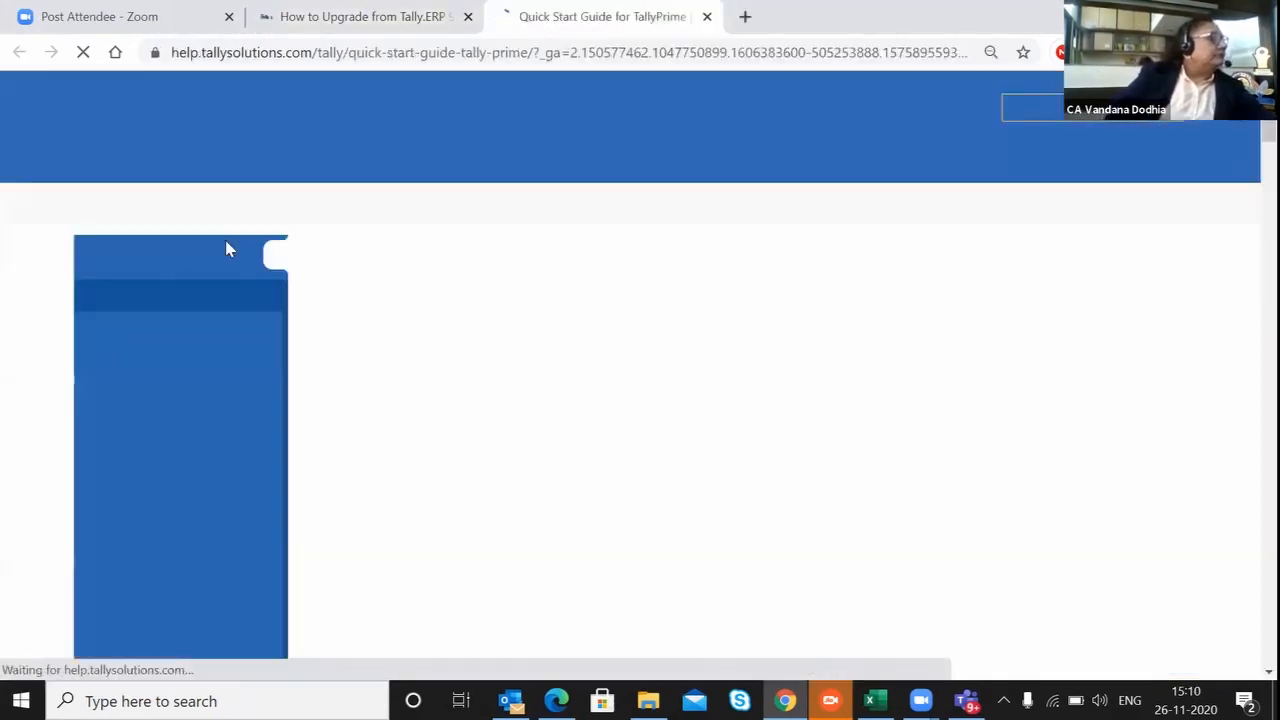
pyautogui.click(350, 17)
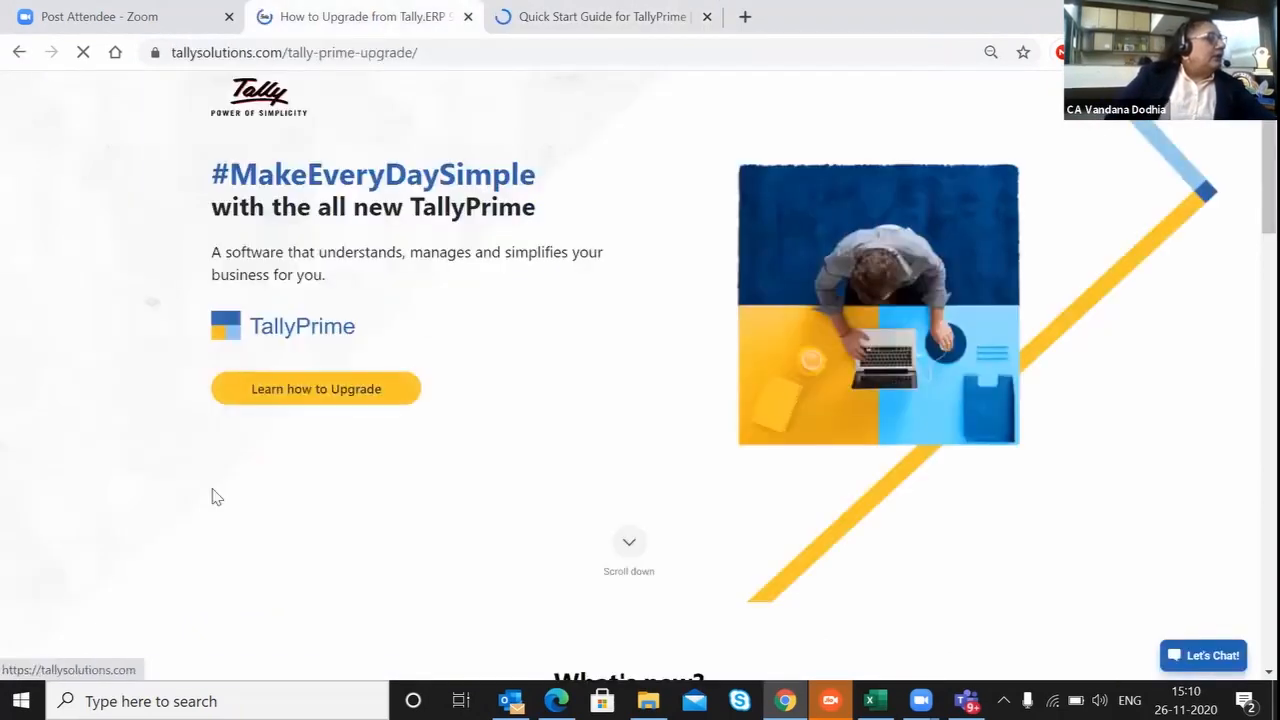
pyautogui.scroll(-15, 213, 497)
pyautogui.scroll(4, 213, 497)
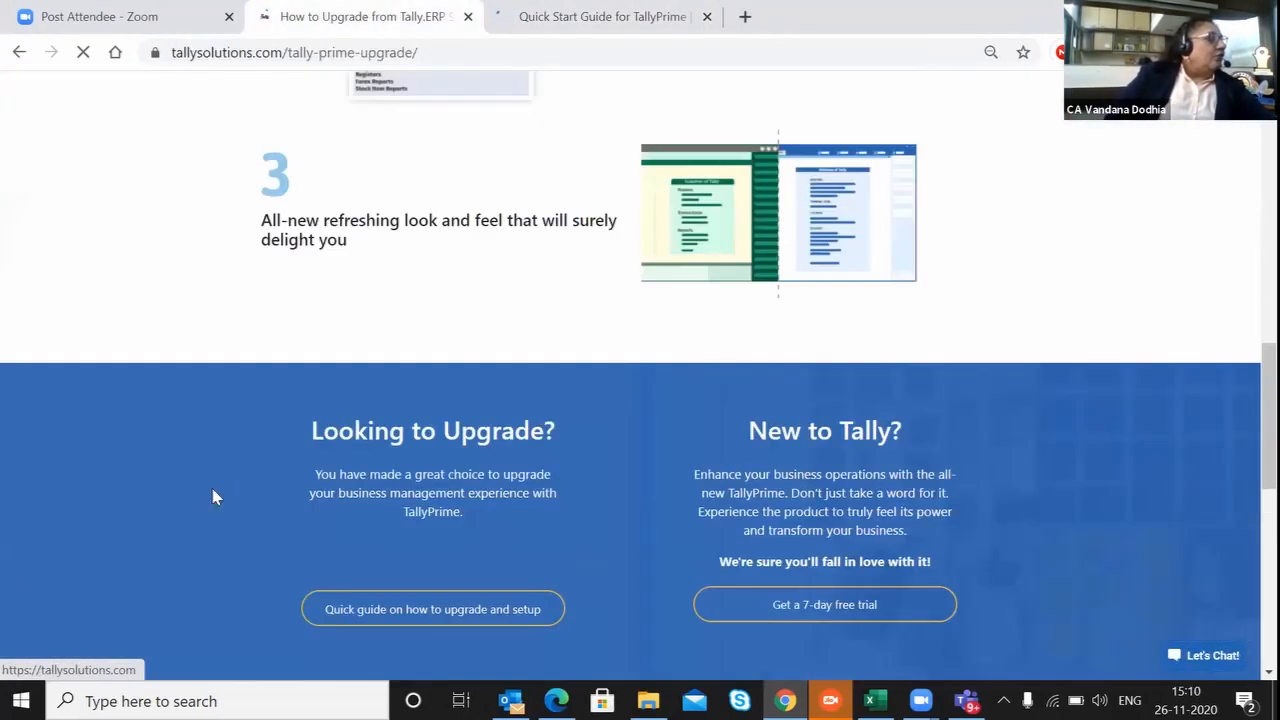
pyautogui.scroll(-10, 213, 497)
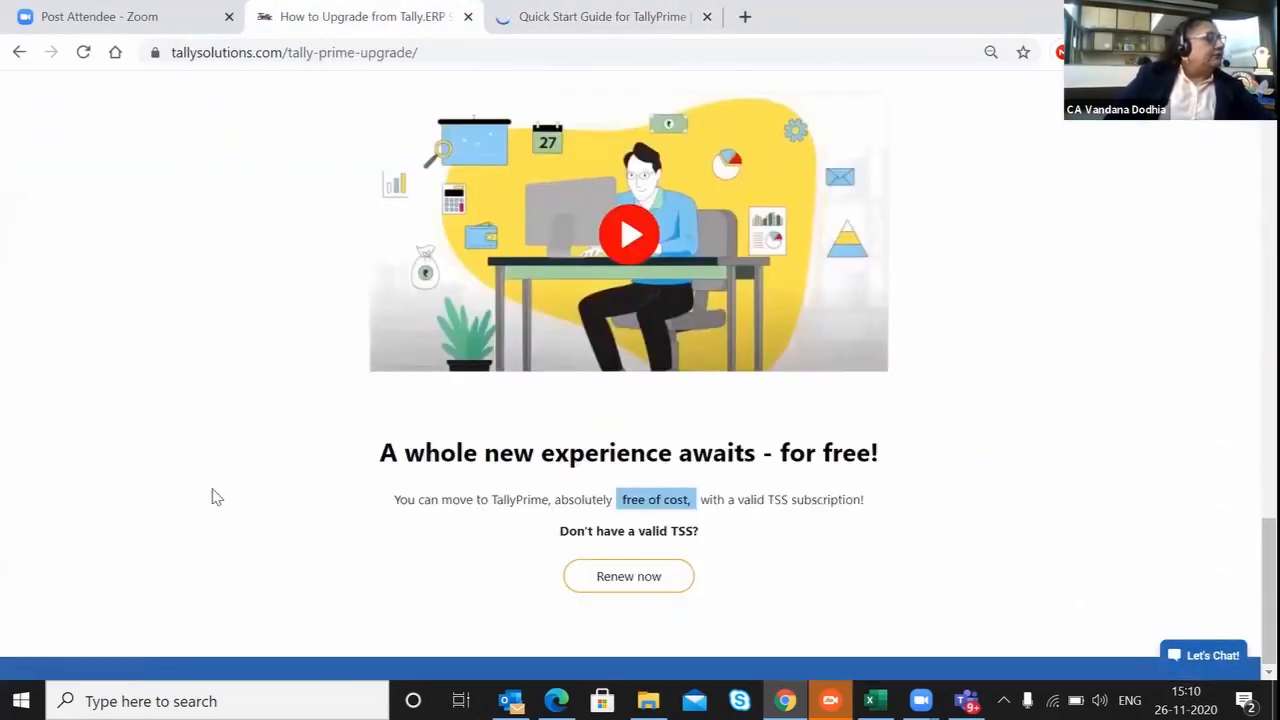
# Go to tallysolutions.com/download and download the TallyPrime setup file.
pyautogui.click(320, 55)
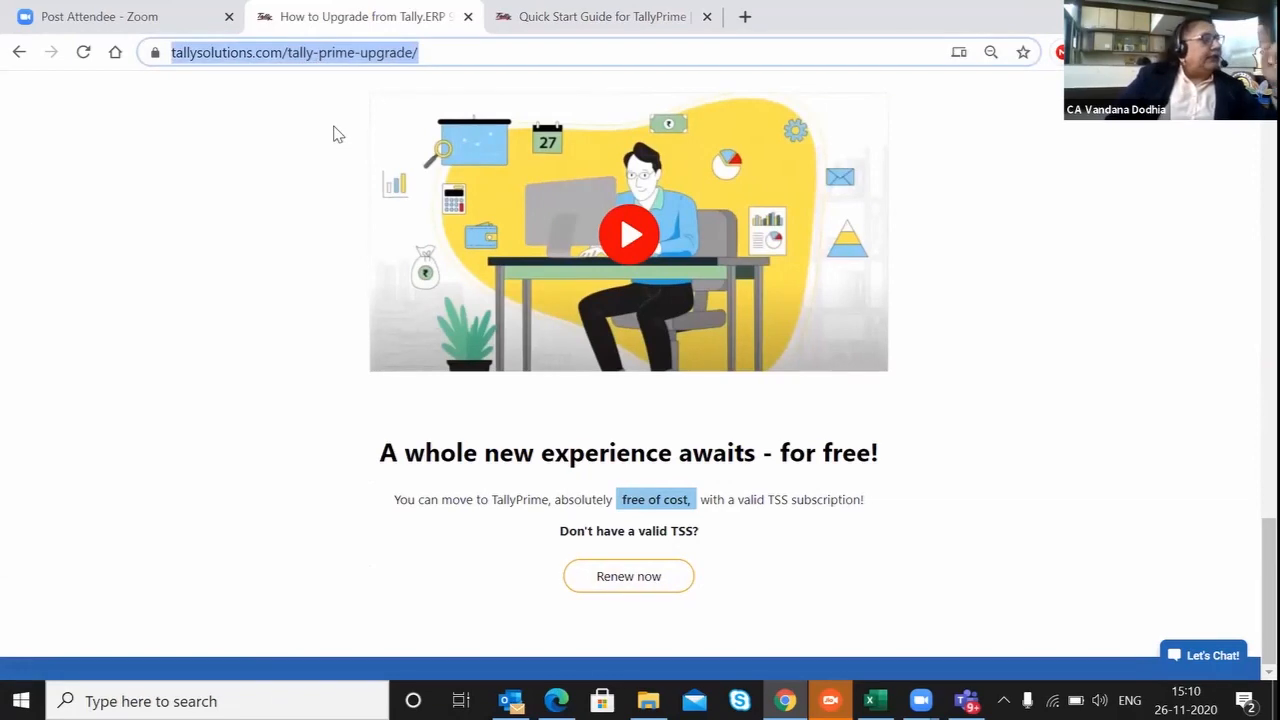
pyautogui.write('tallysolutions.com')
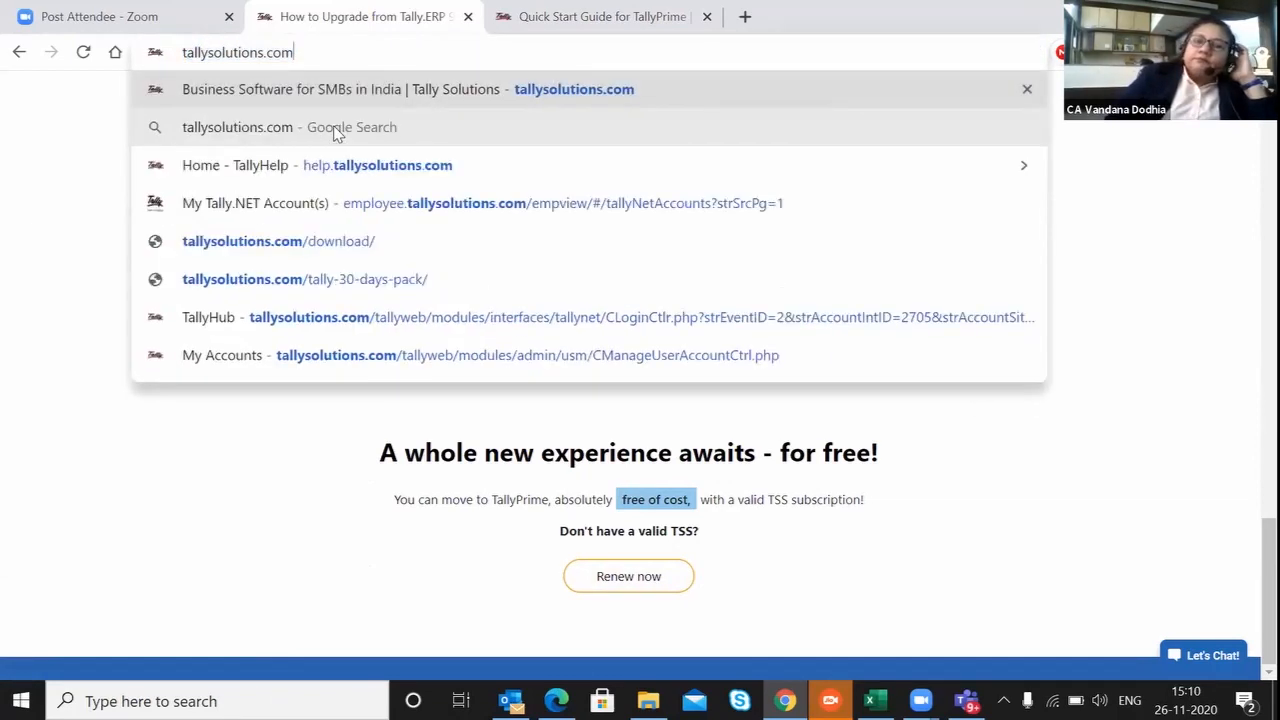
pyautogui.write('/download')
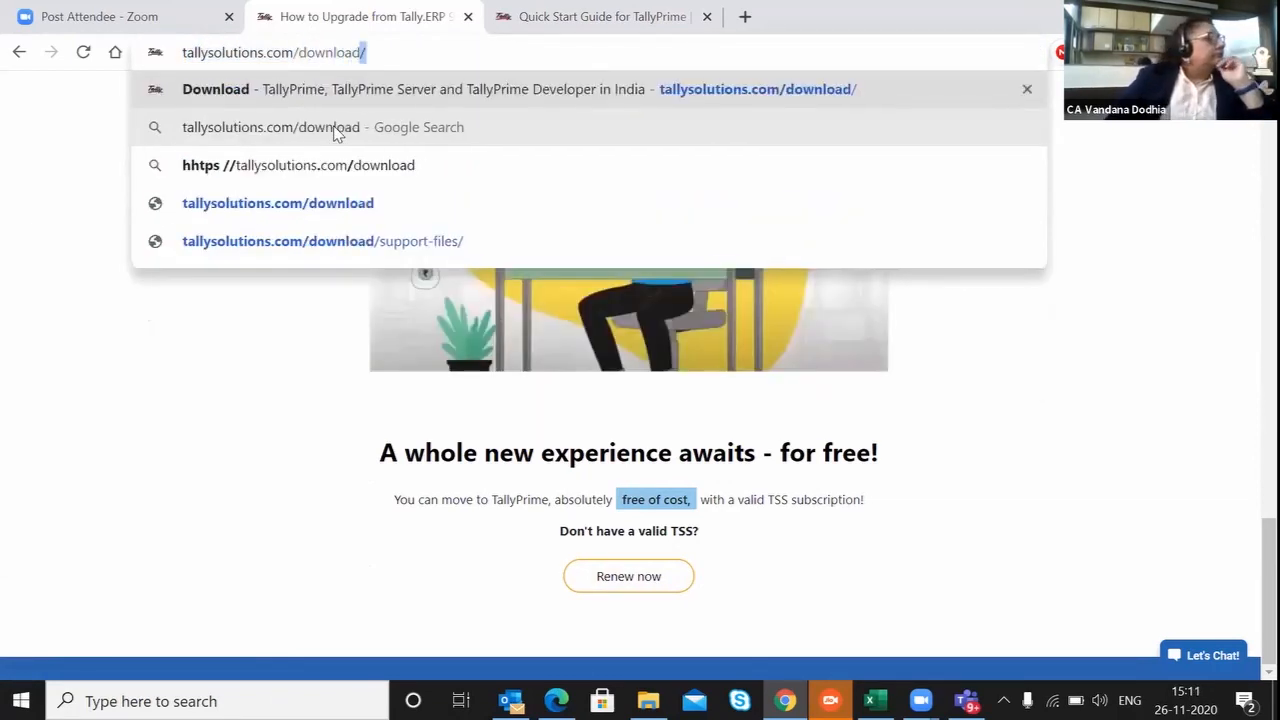
pyautogui.press('Return')
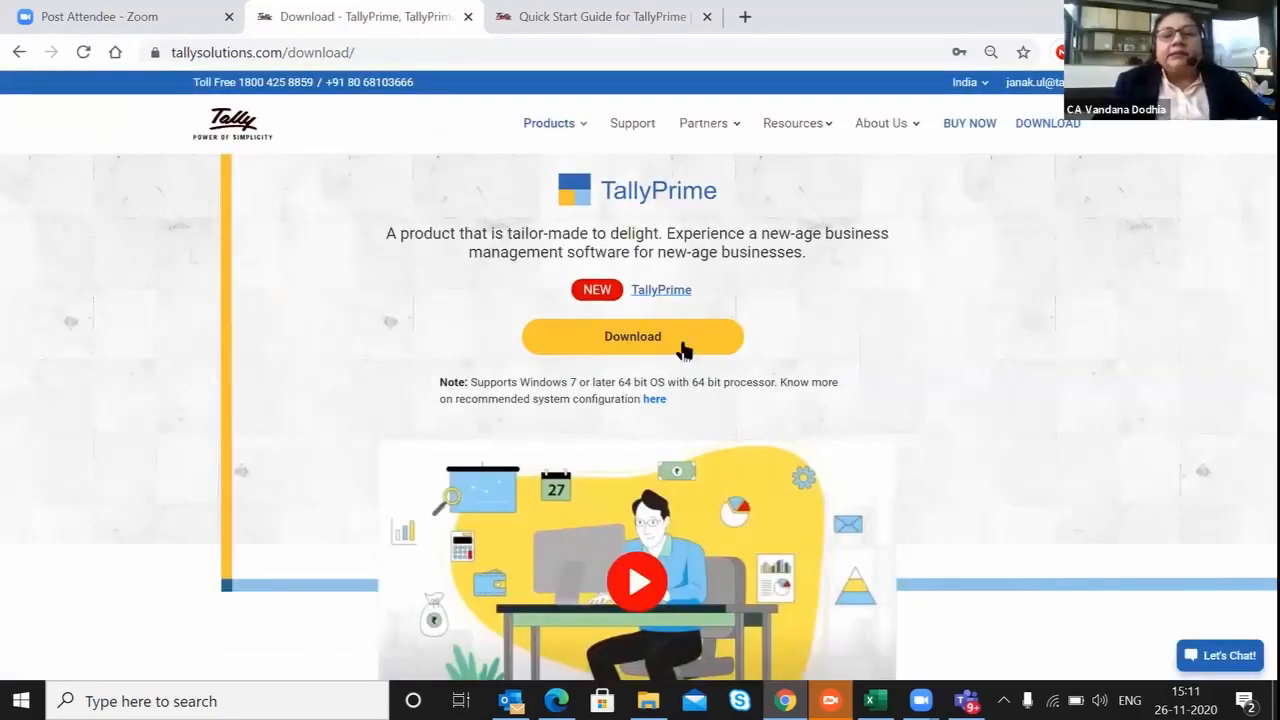
pyautogui.click(645, 357)
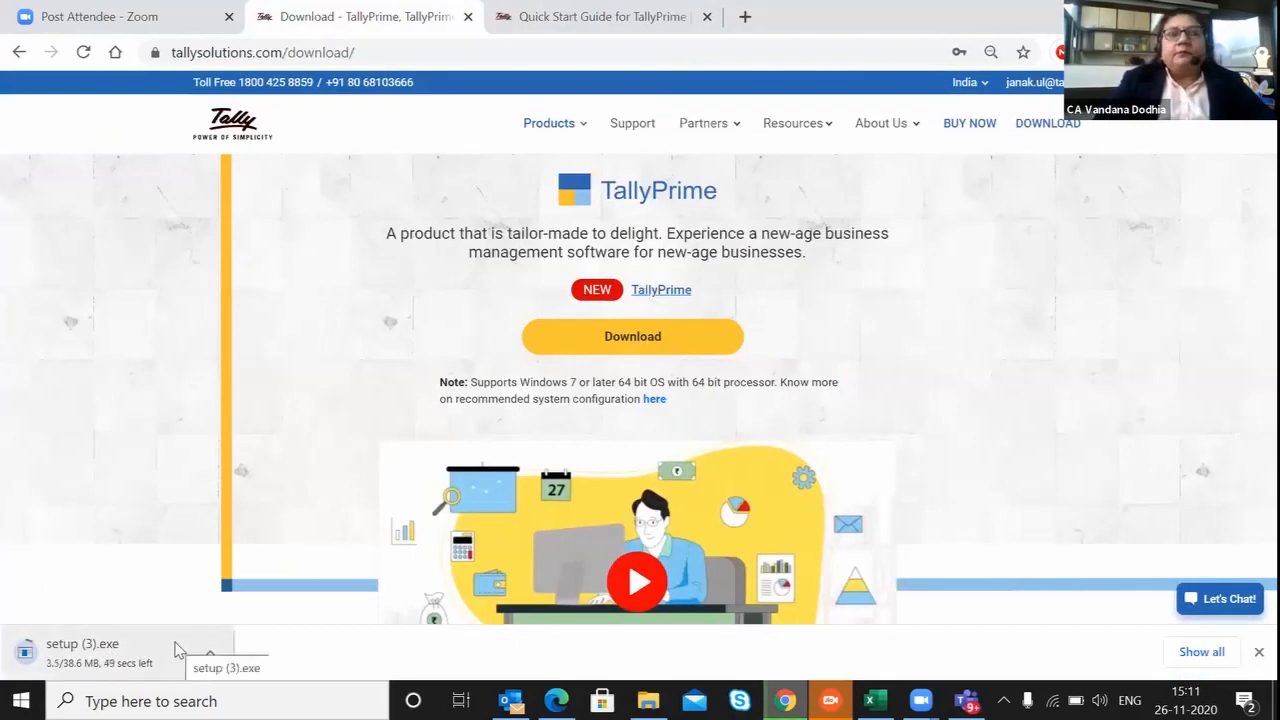
pyautogui.click(176, 650)
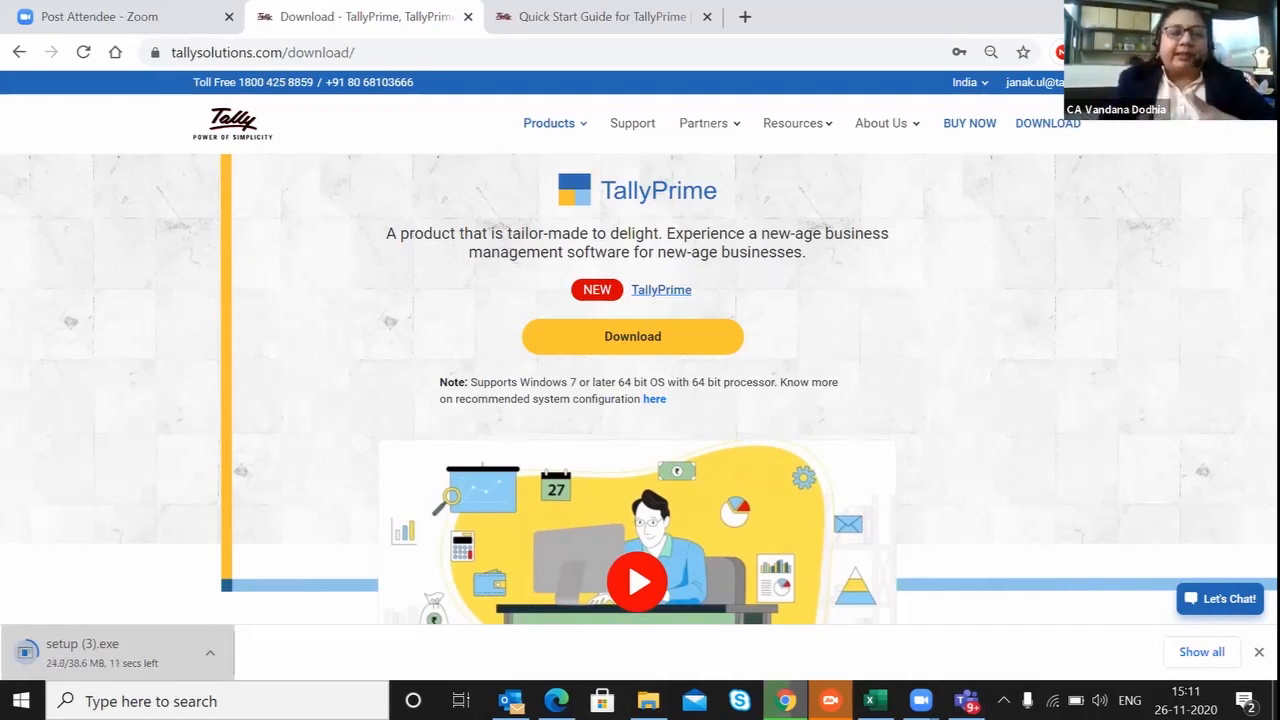
pyautogui.moveTo(1146, 14); pyautogui.dragTo(1110, 121)
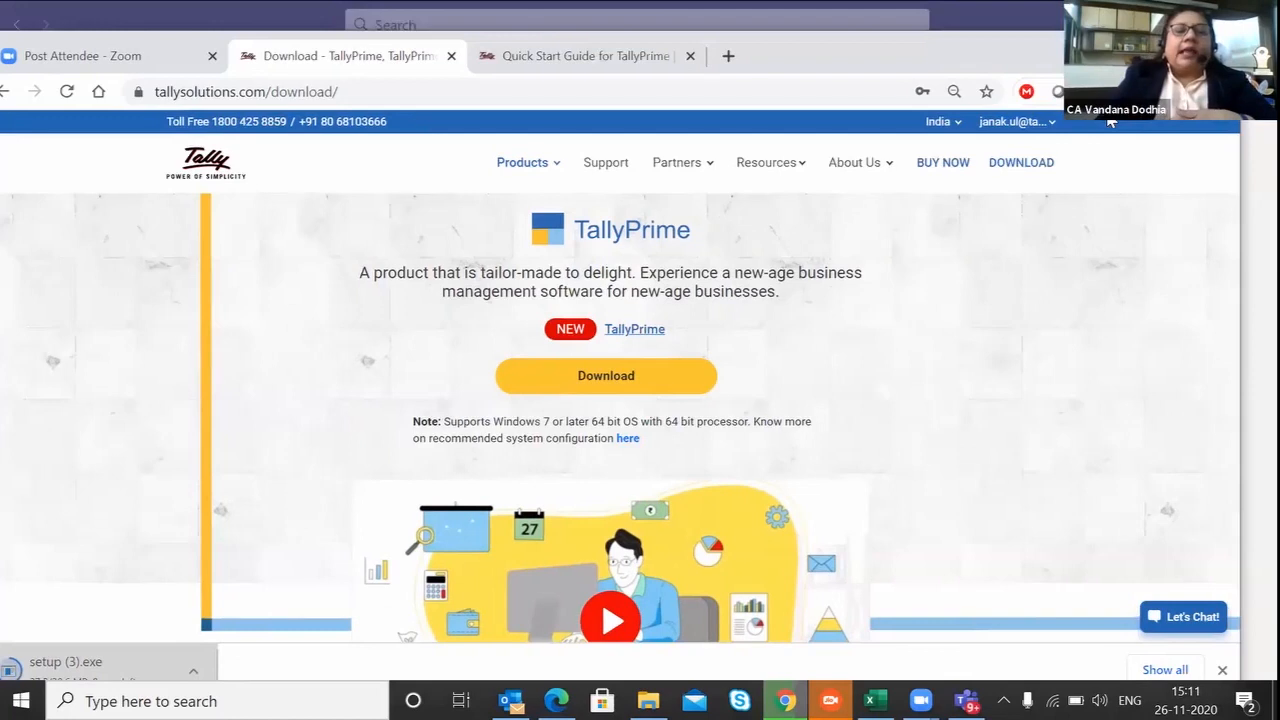
pyautogui.doubleClick(897, 53)
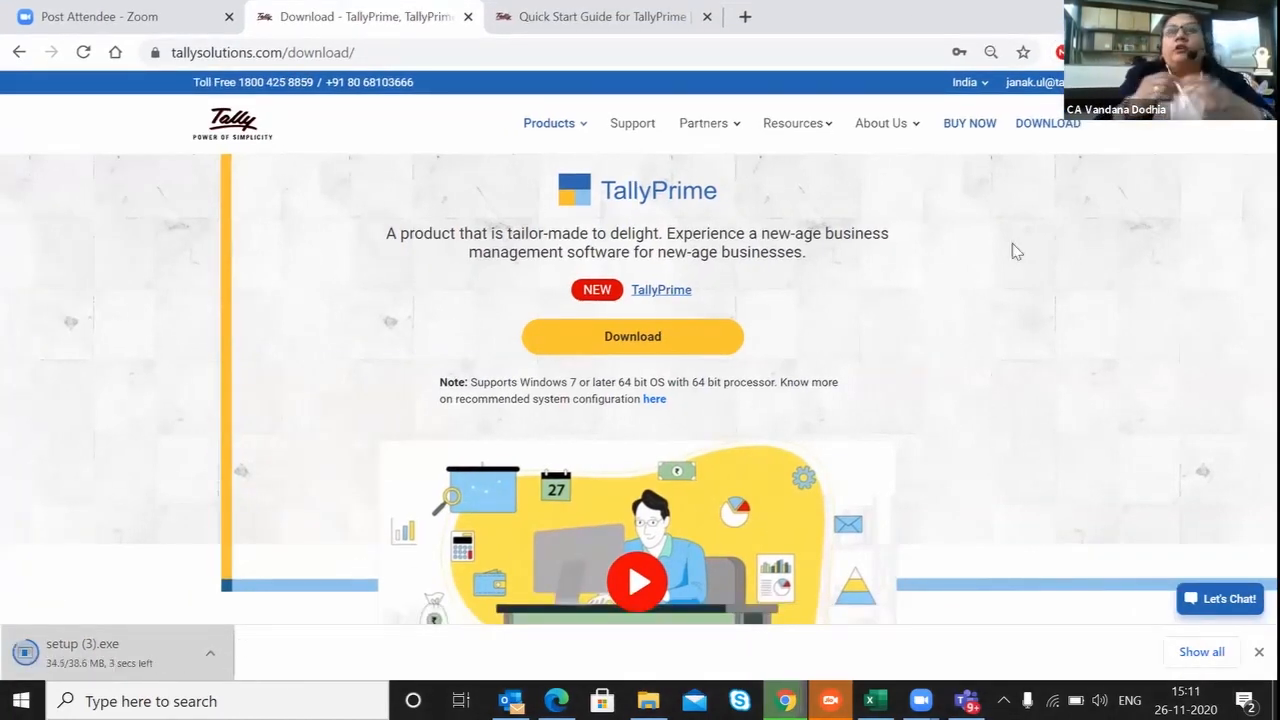
pyautogui.click(1211, 14)
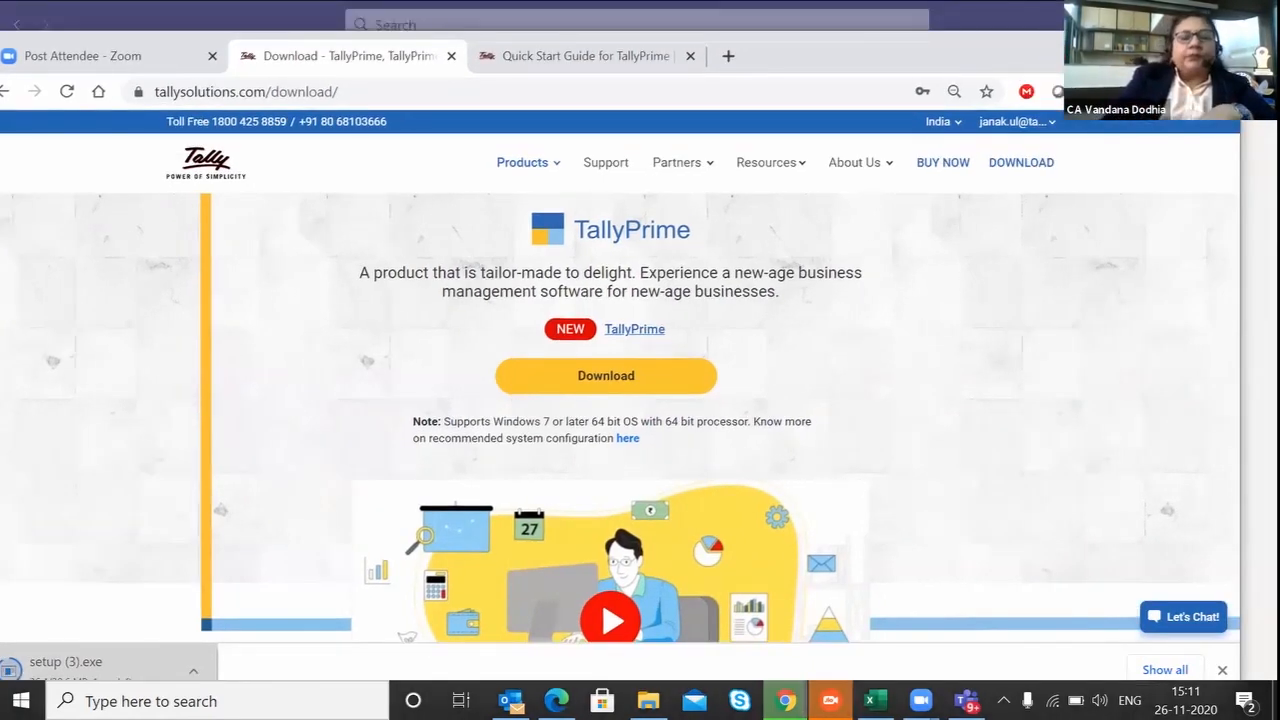
pyautogui.moveTo(1085, 50); pyautogui.dragTo(1137, 20)
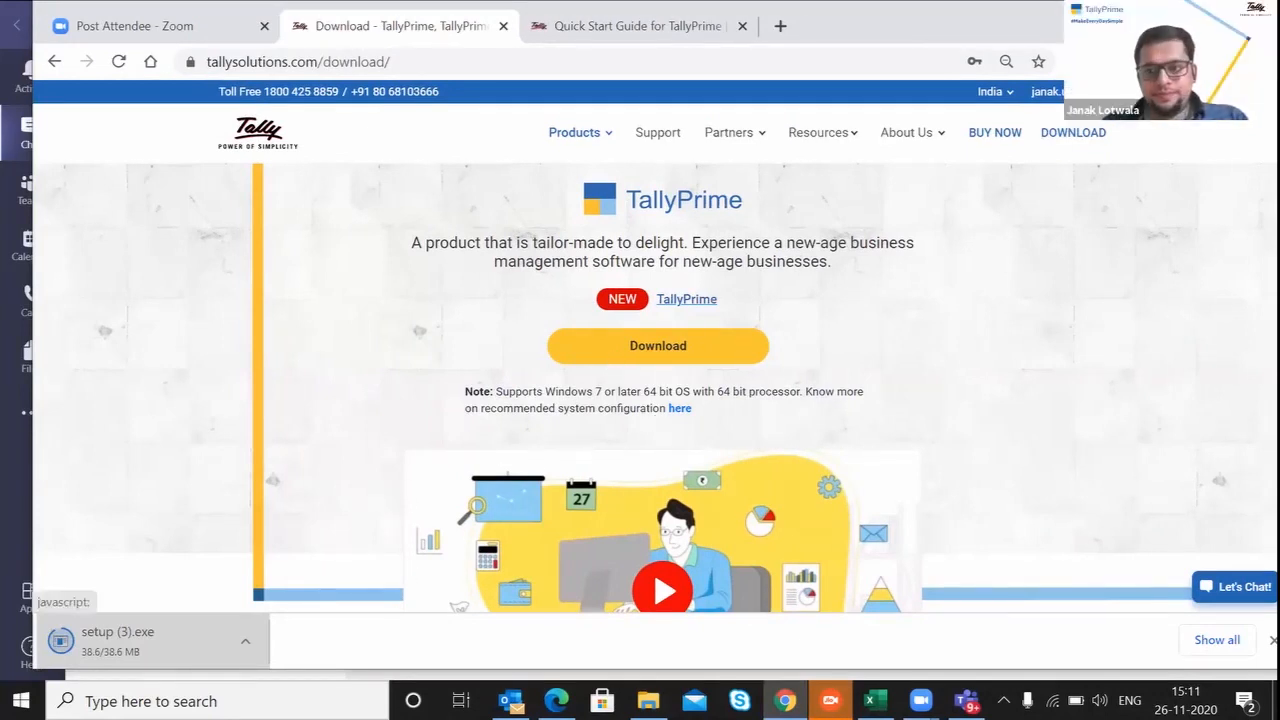
pyautogui.click(1223, 11)
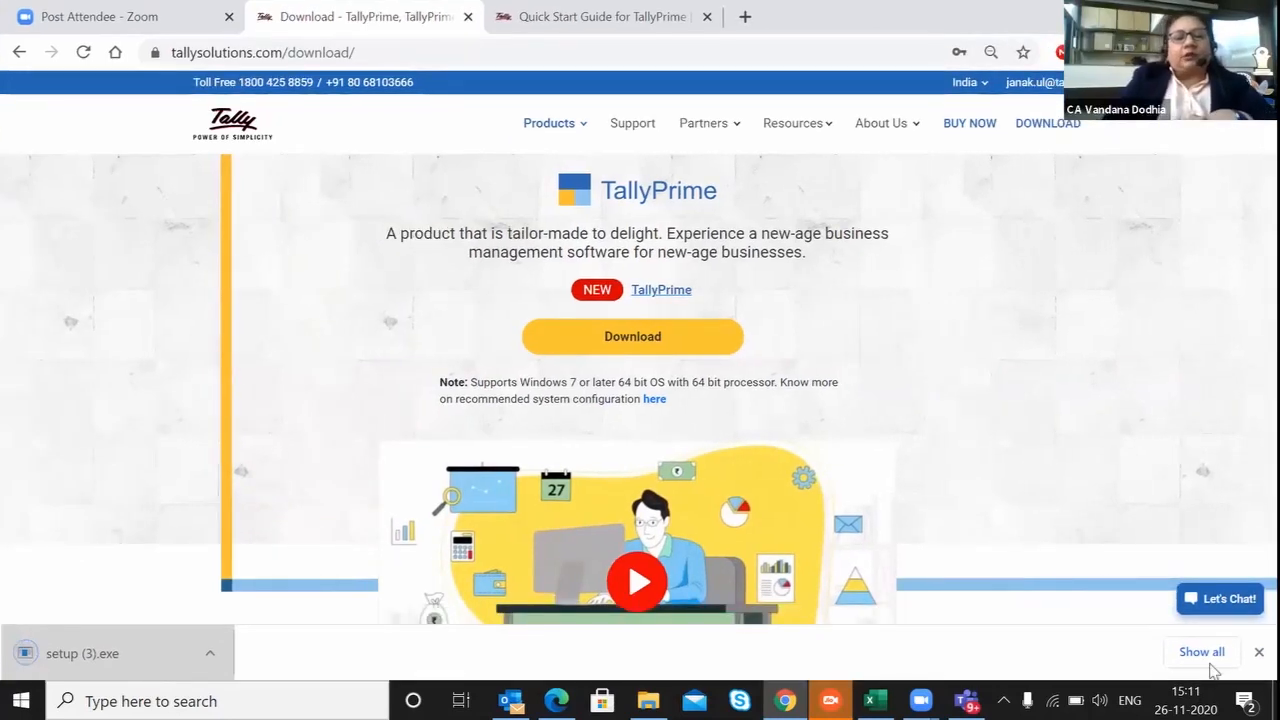
# Locate the downloaded setup (3).exe in its folder from the browser's download list and run it.
pyautogui.click(1209, 662)
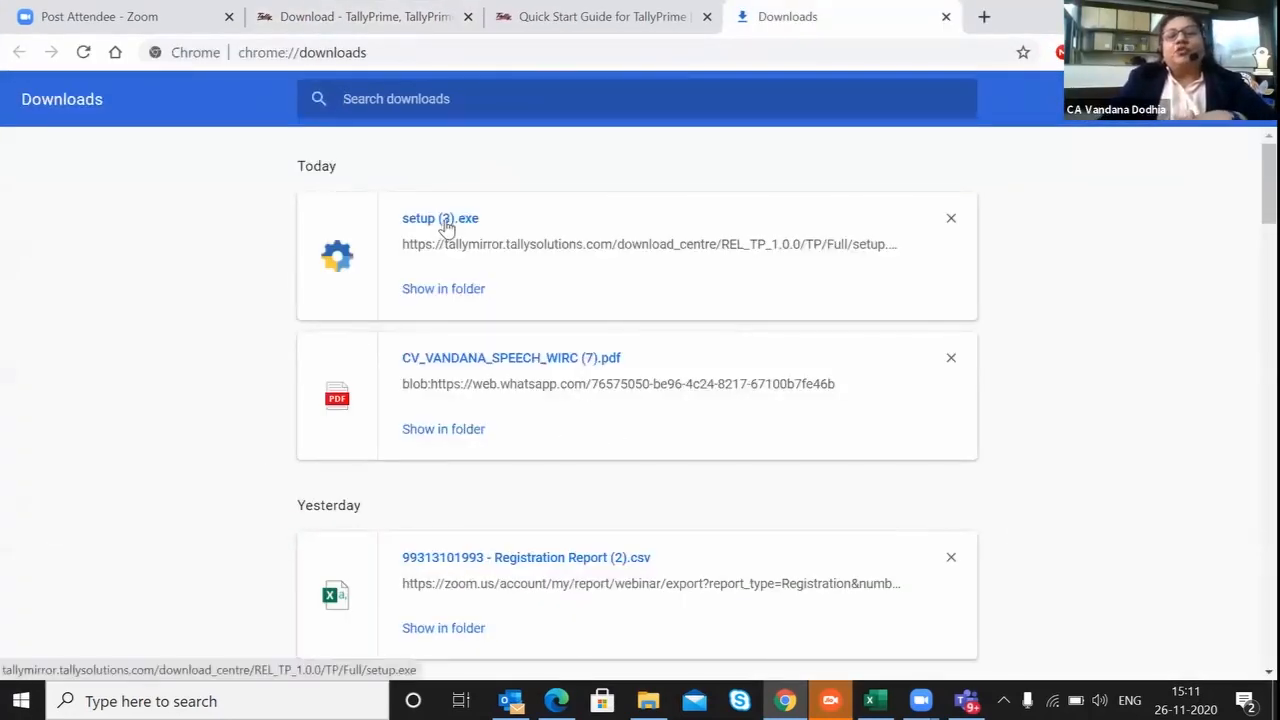
pyautogui.click(443, 297)
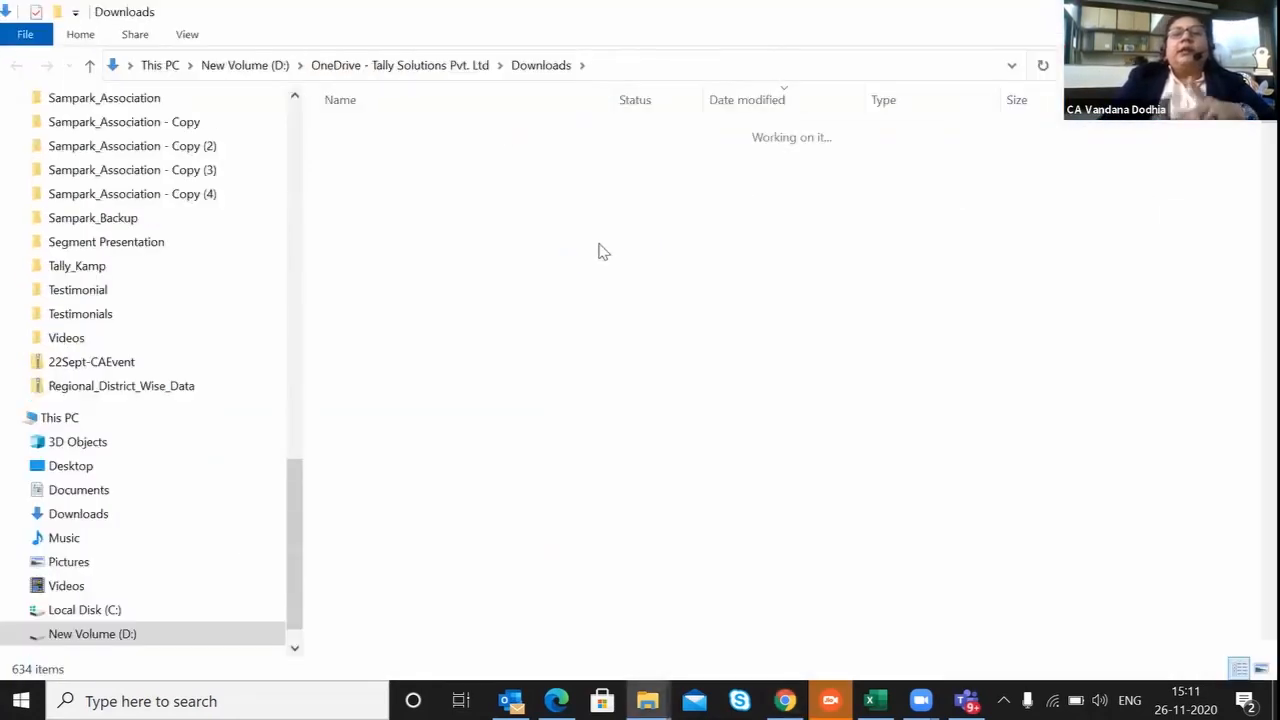
pyautogui.doubleClick(419, 157)
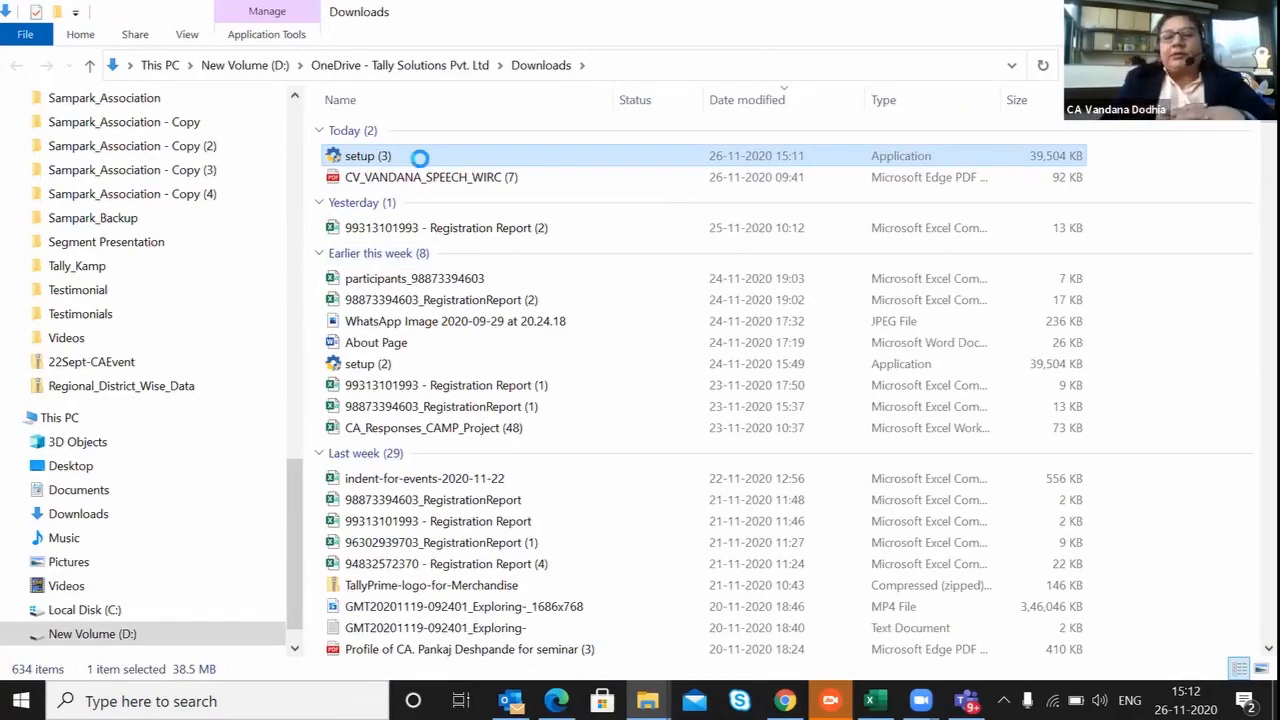
pyautogui.rightClick(419, 159)
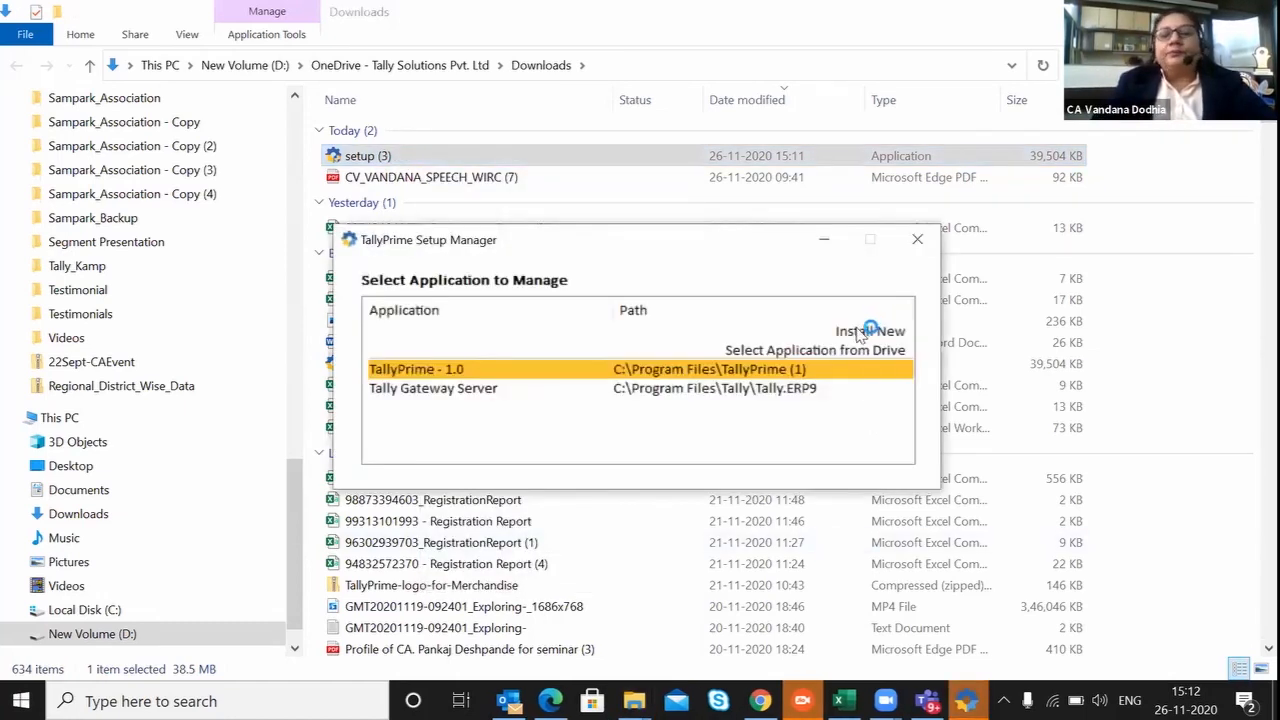
# Choose Install New in TallyPrime Setup Manager to set up a separate TallyPrime installation.
pyautogui.click(858, 332)
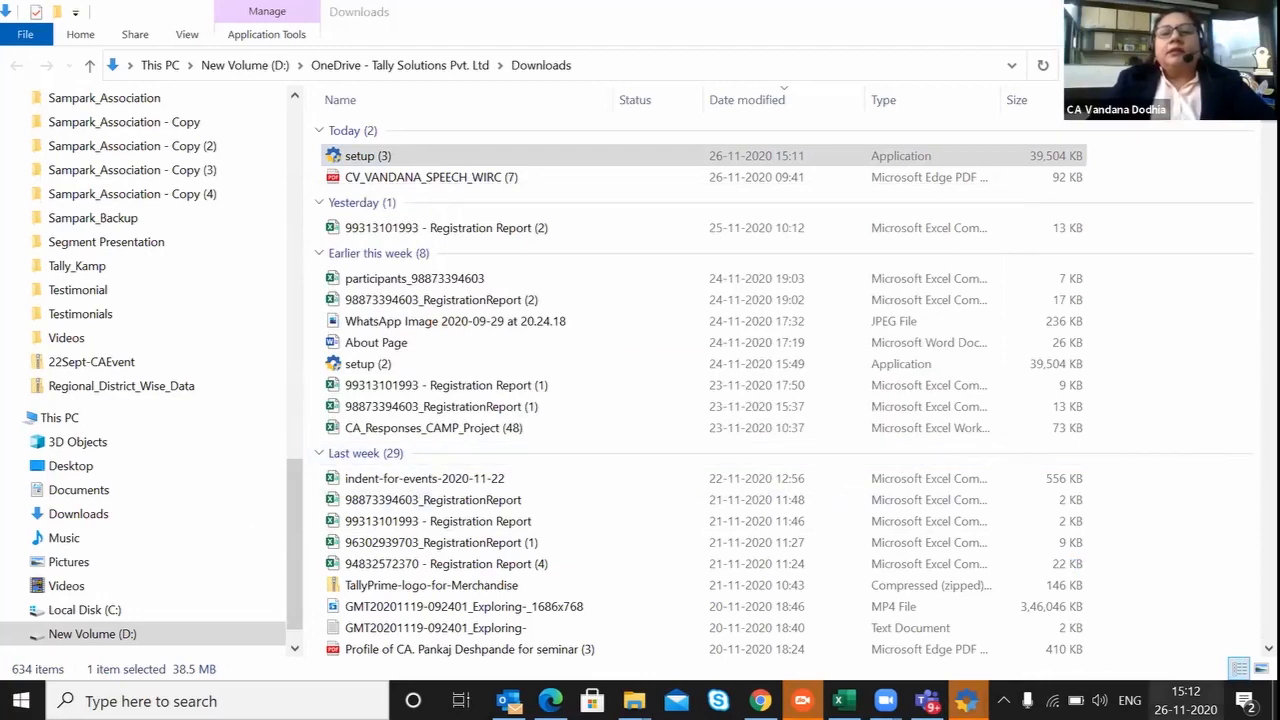
pyautogui.moveTo(966, 700)
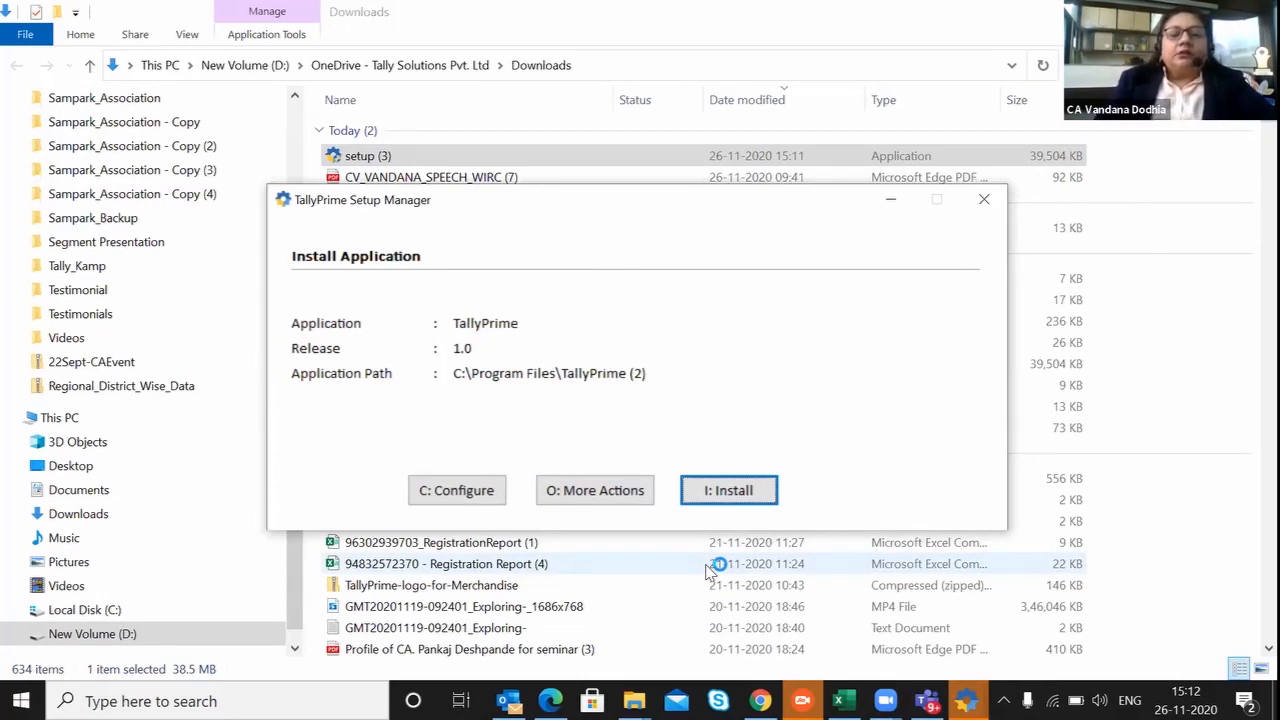
pyautogui.click(590, 493)
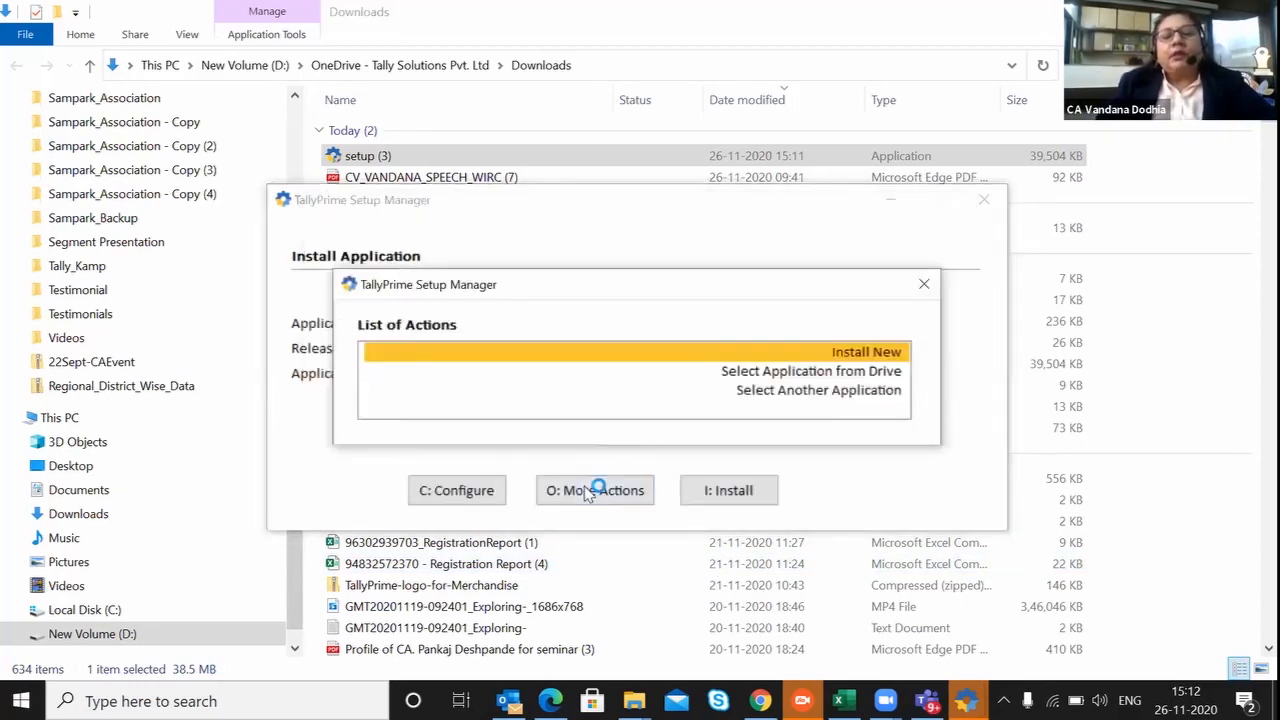
pyautogui.click(878, 353)
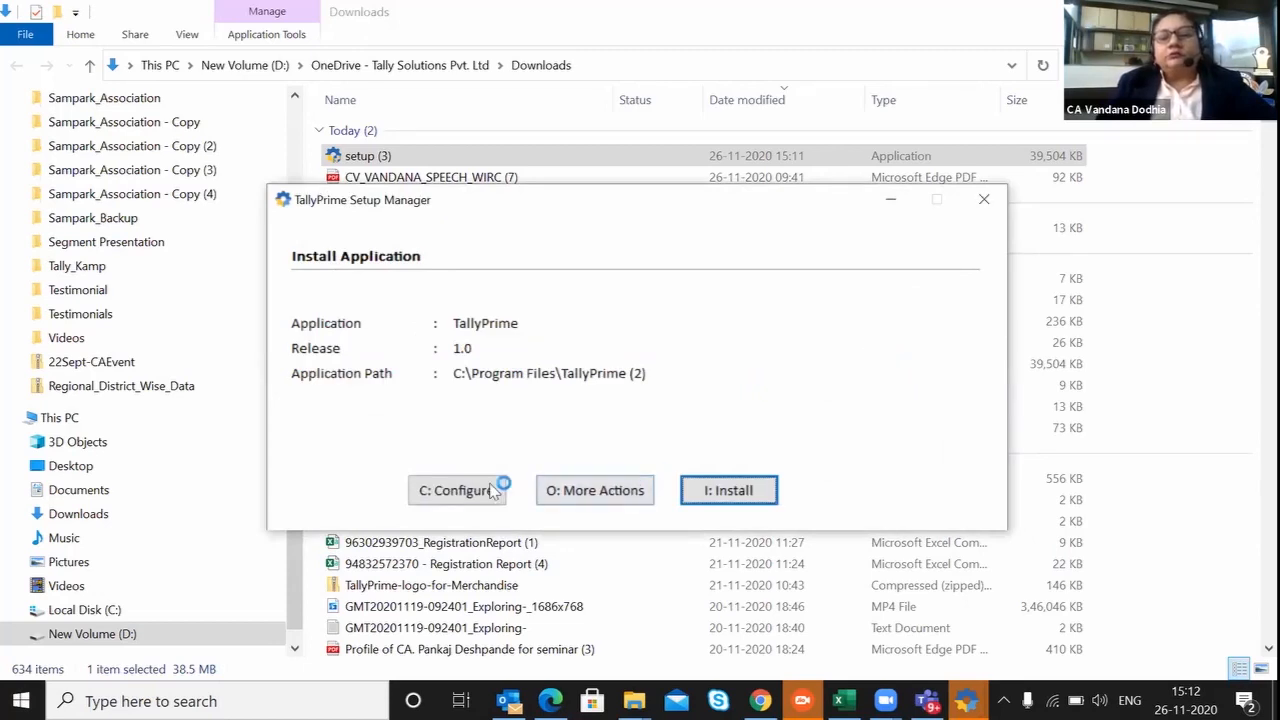
# Edit the application path in the installation configuration to C:\Program Files\TallyPrime.
pyautogui.click(458, 490)
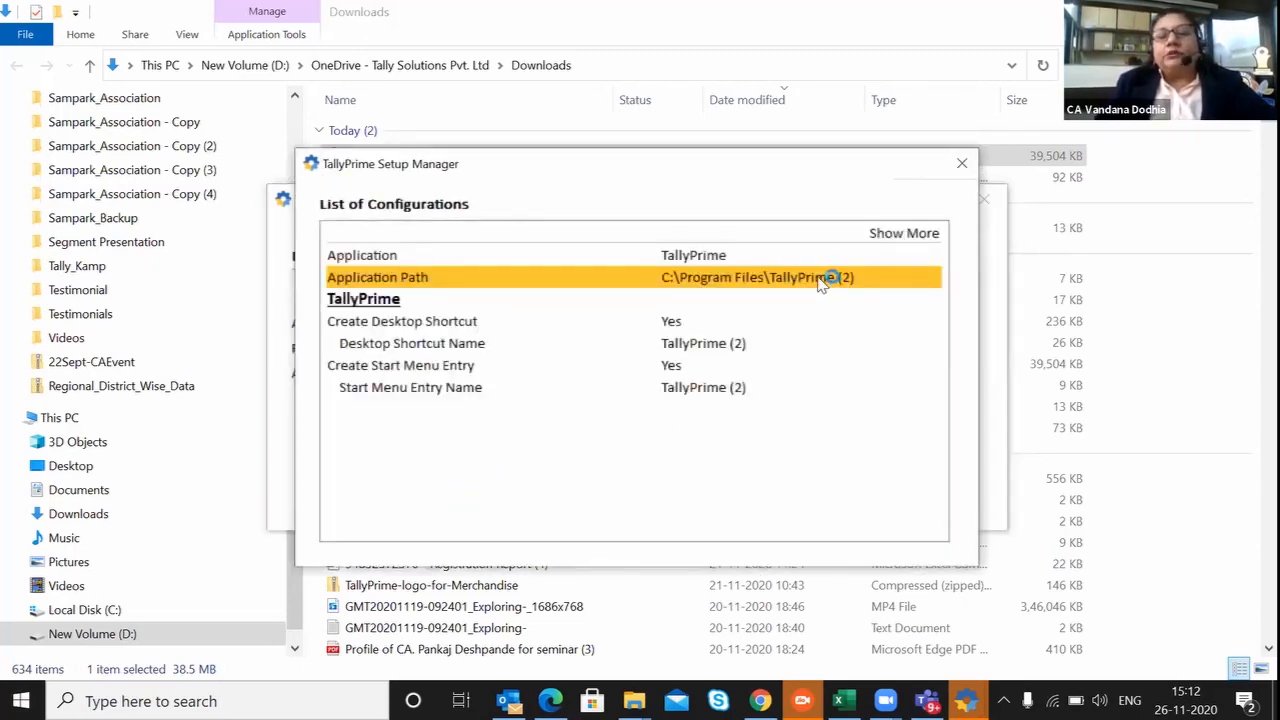
pyautogui.press('Escape')
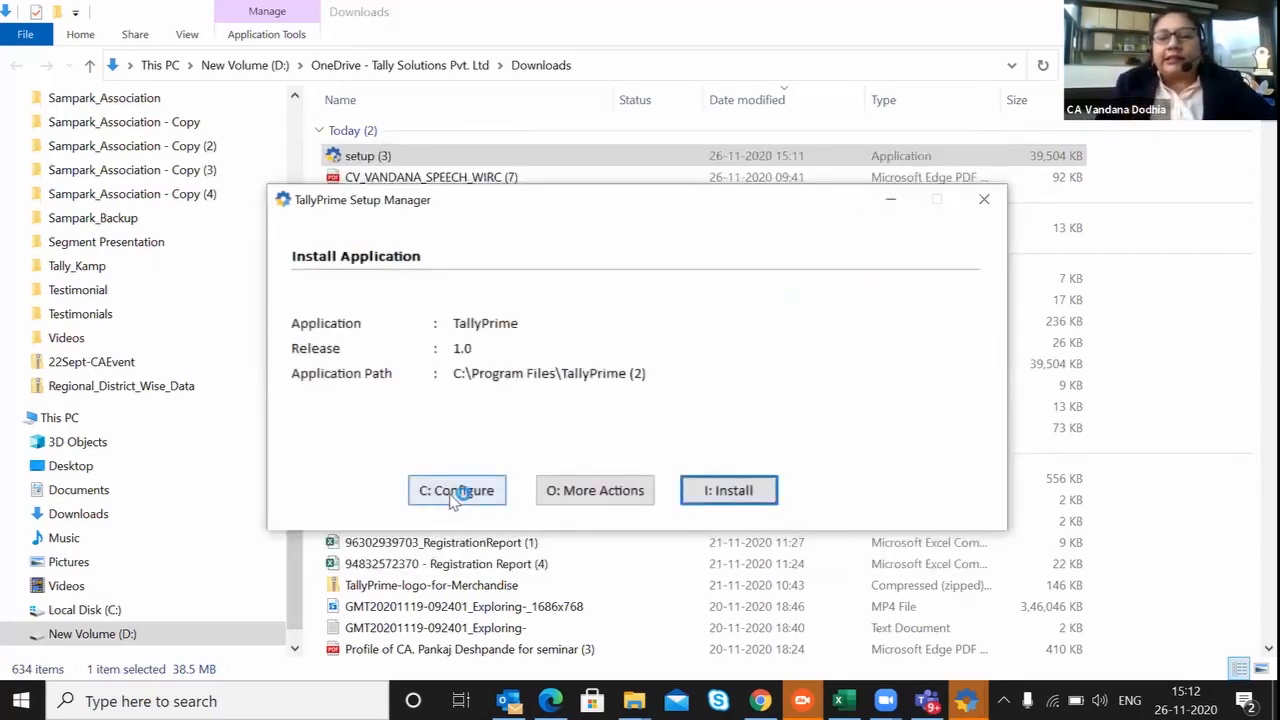
pyautogui.click(455, 492)
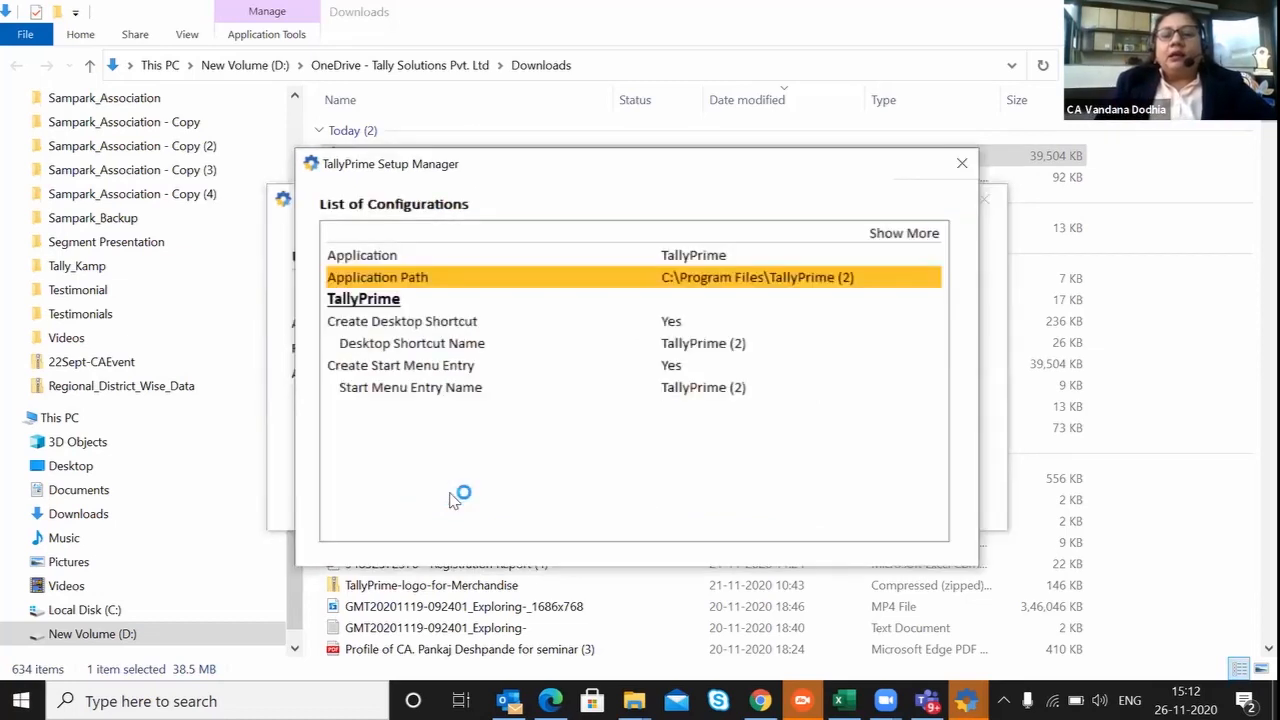
pyautogui.click(805, 280)
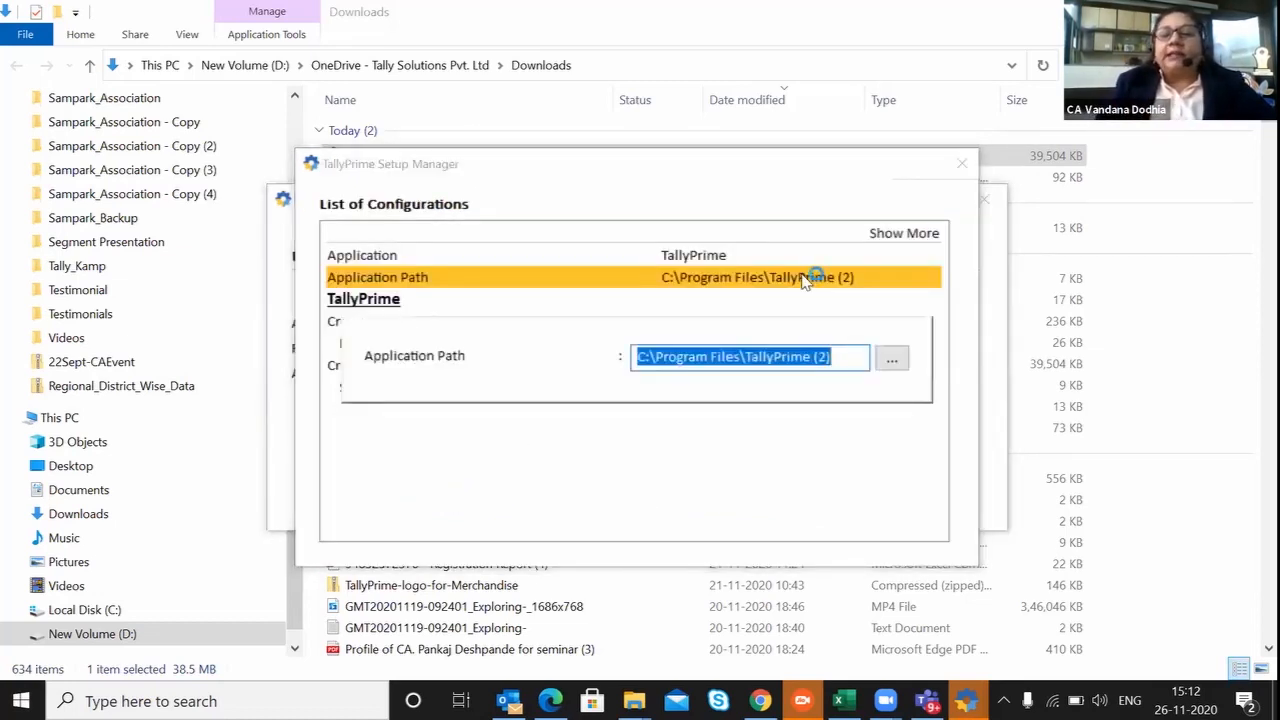
pyautogui.press('End')
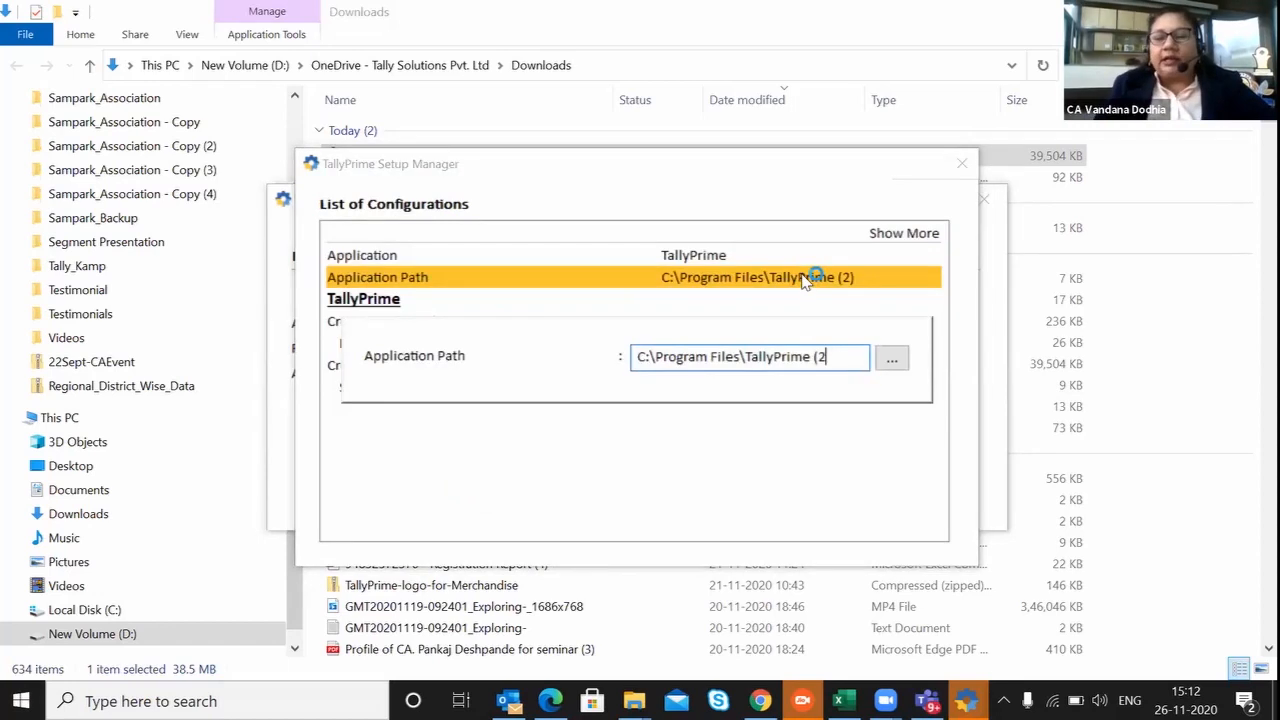
pyautogui.press('BackSpace')
pyautogui.press('BackSpace')
pyautogui.press('BackSpace')
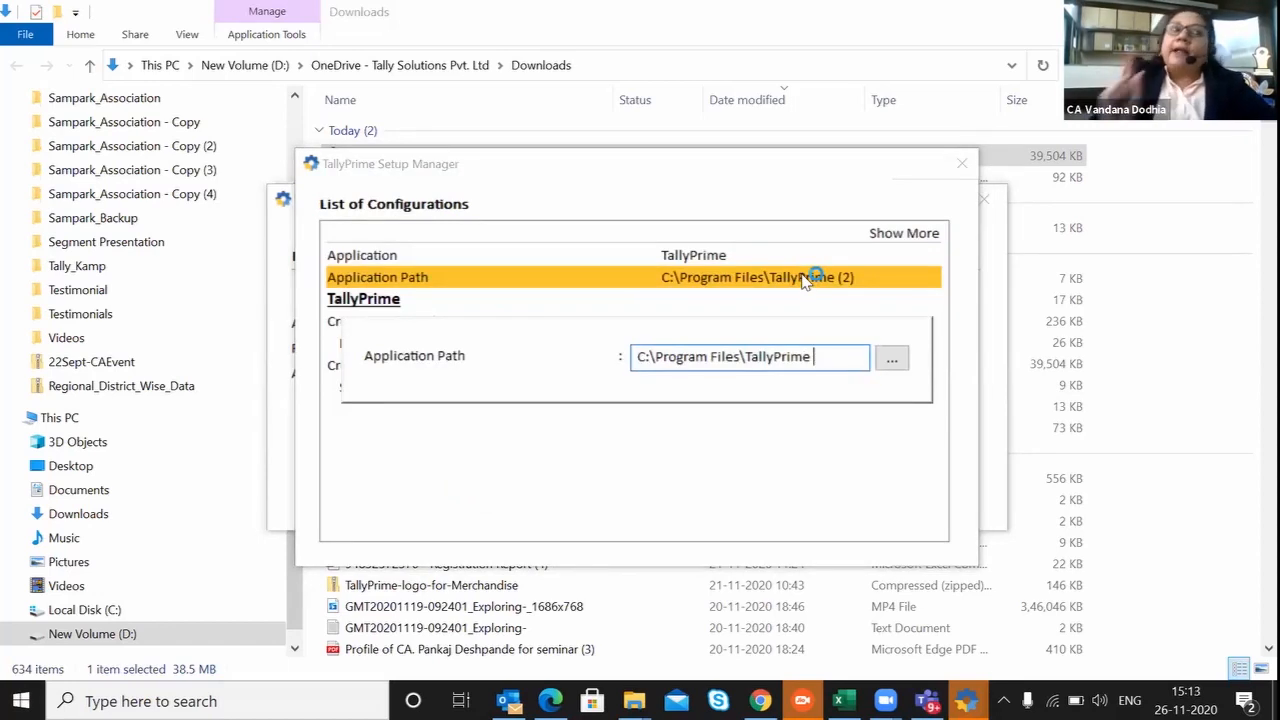
# Browse for the application path folder and select the New Volume (D:) drive under This PC.
pyautogui.click(893, 360)
pyautogui.click(606, 566)
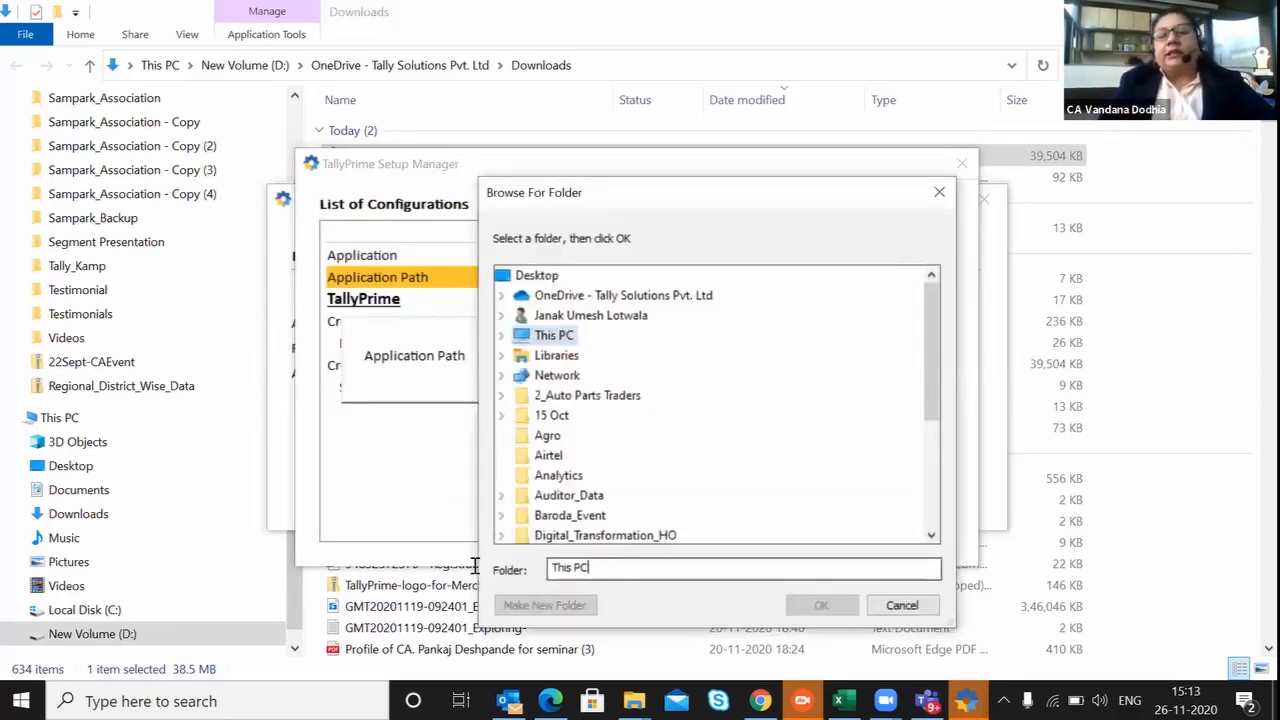
pyautogui.moveTo(606, 566); pyautogui.dragTo(475, 566)
pyautogui.moveTo(936, 359); pyautogui.dragTo(906, 275)
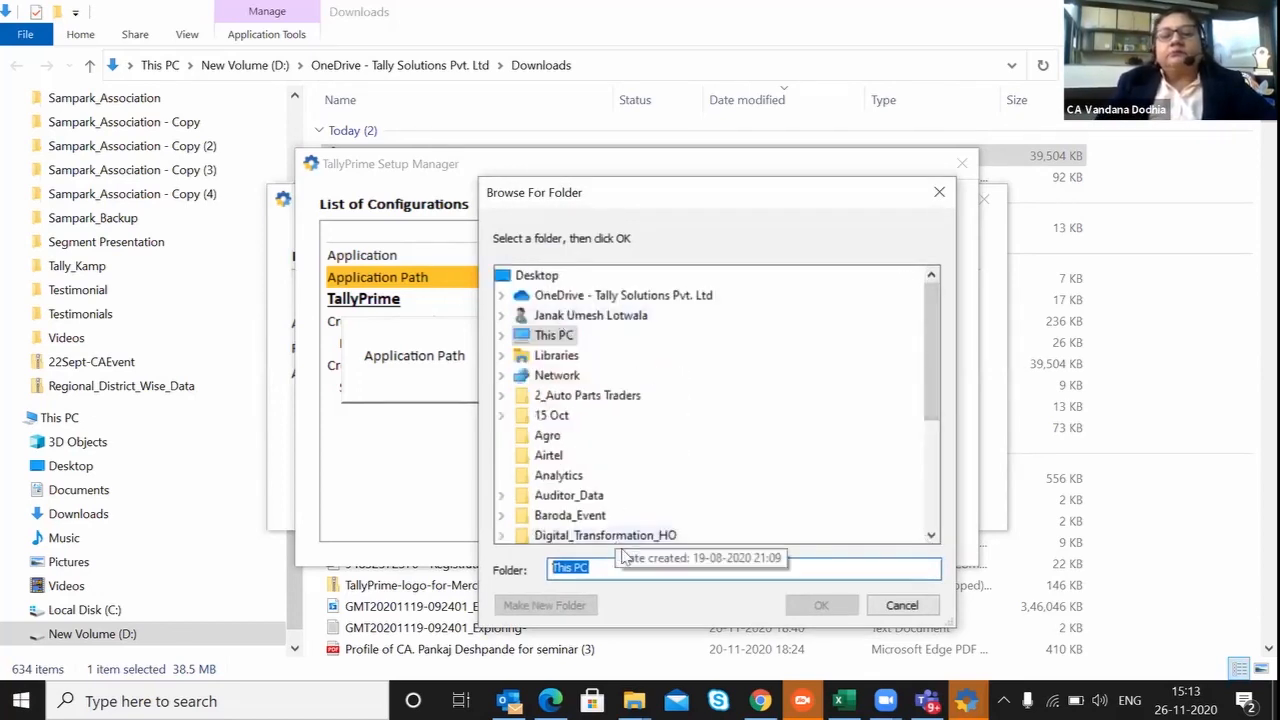
pyautogui.click(538, 280)
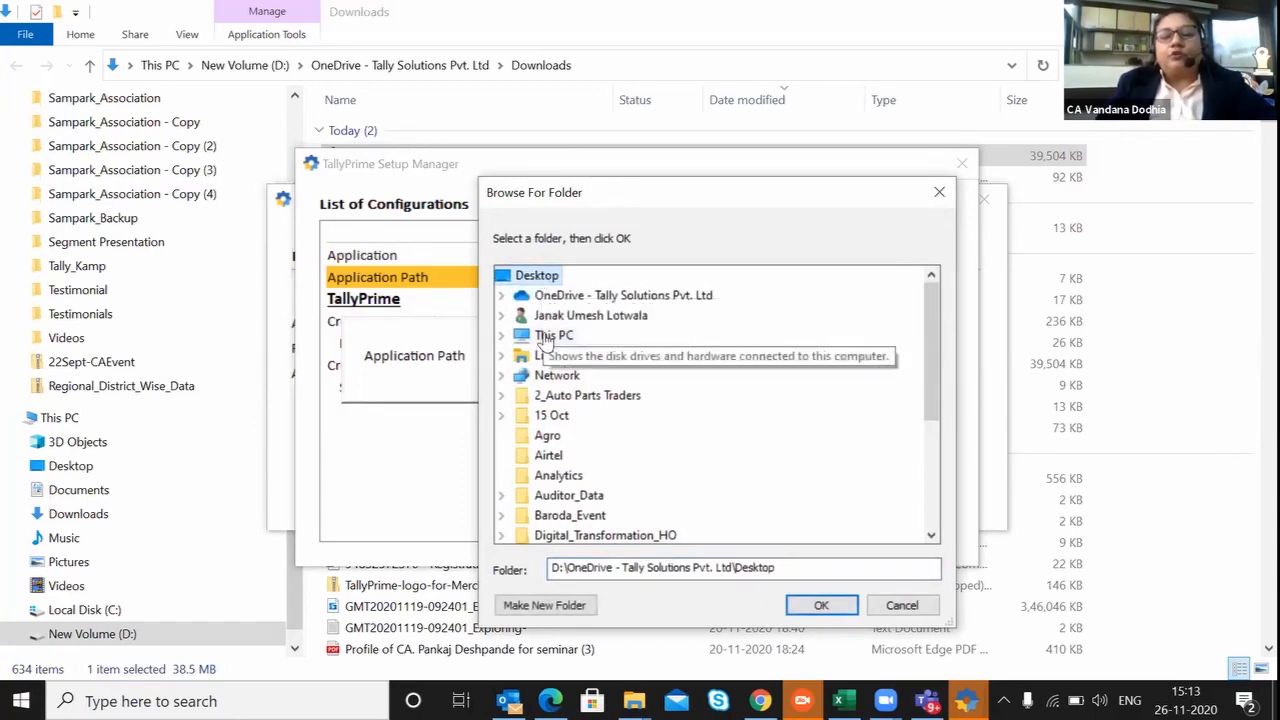
pyautogui.click(543, 336)
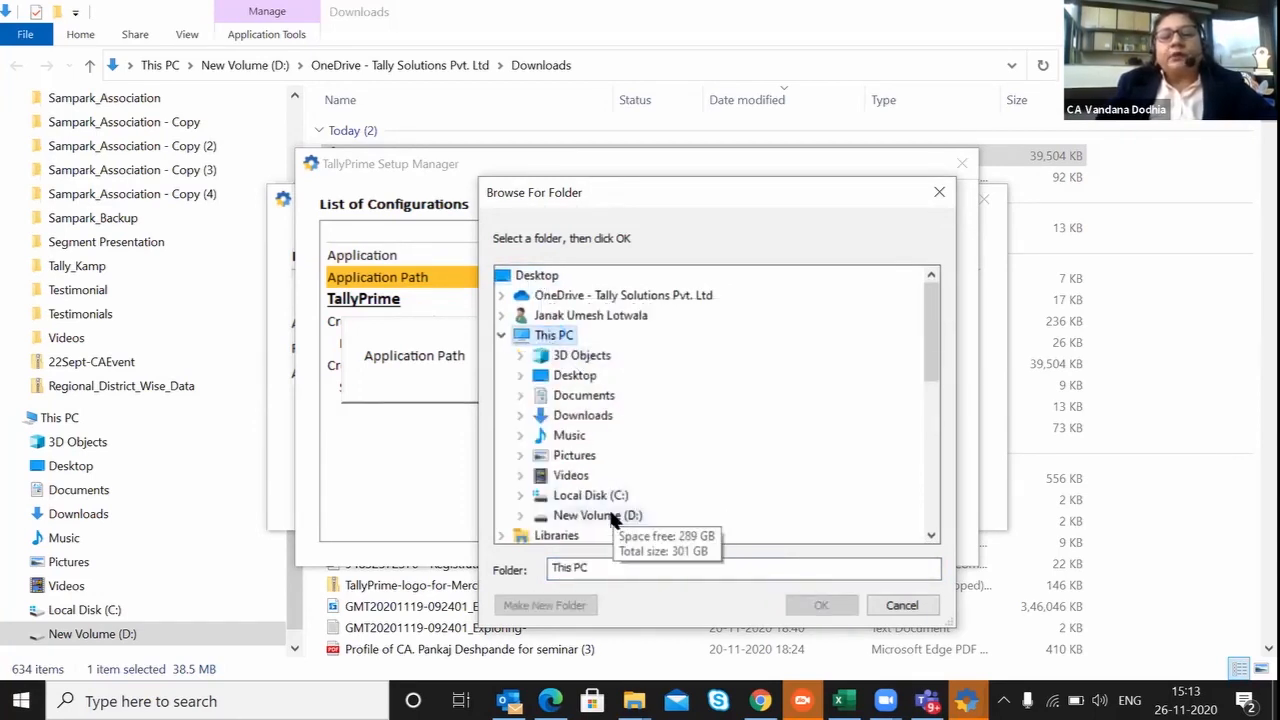
pyautogui.click(600, 515)
pyautogui.click(622, 567)
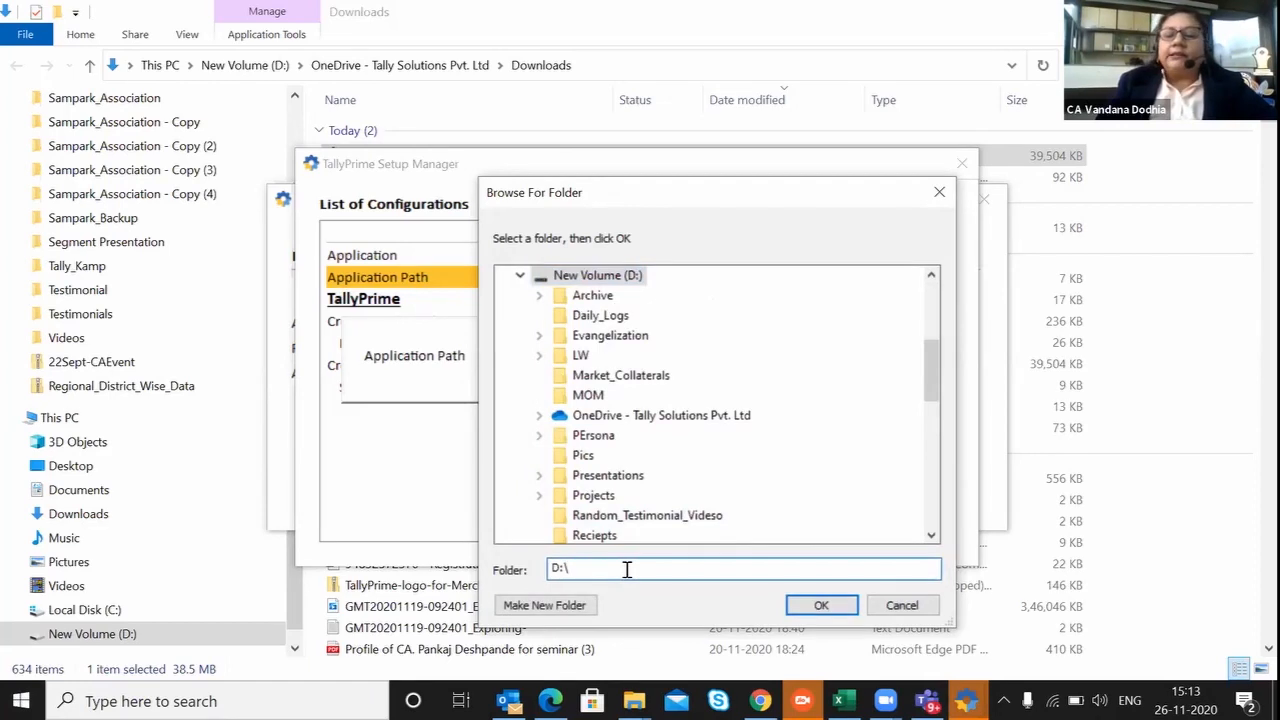
# Make a new folder named TallyPrime on the D: drive.
pyautogui.click(565, 606)
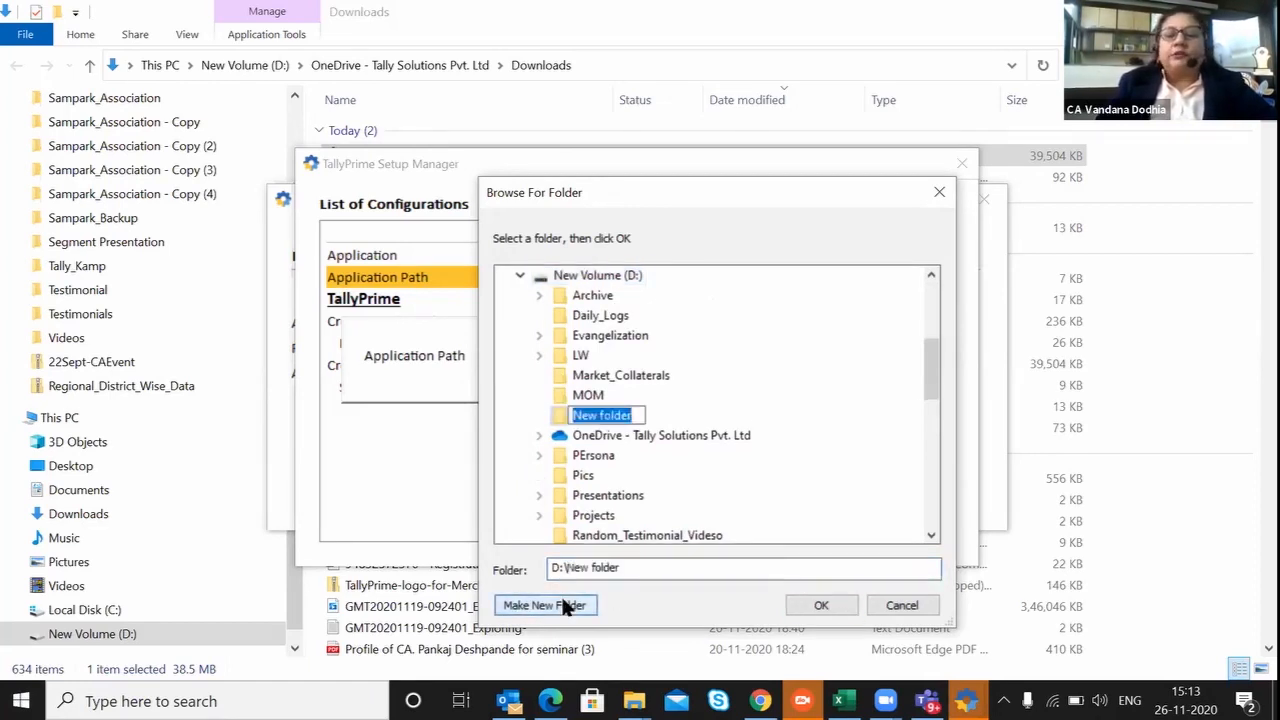
pyautogui.write('TallyP')
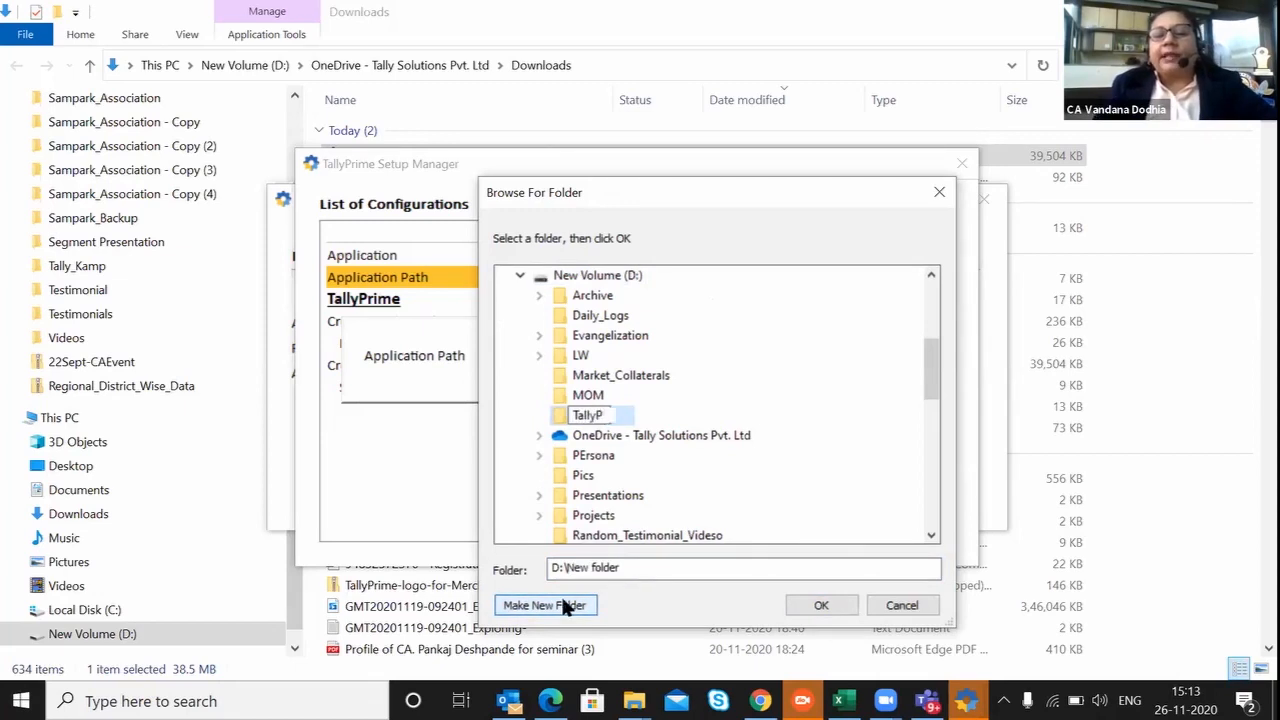
pyautogui.write('rime')
pyautogui.press('Escape')
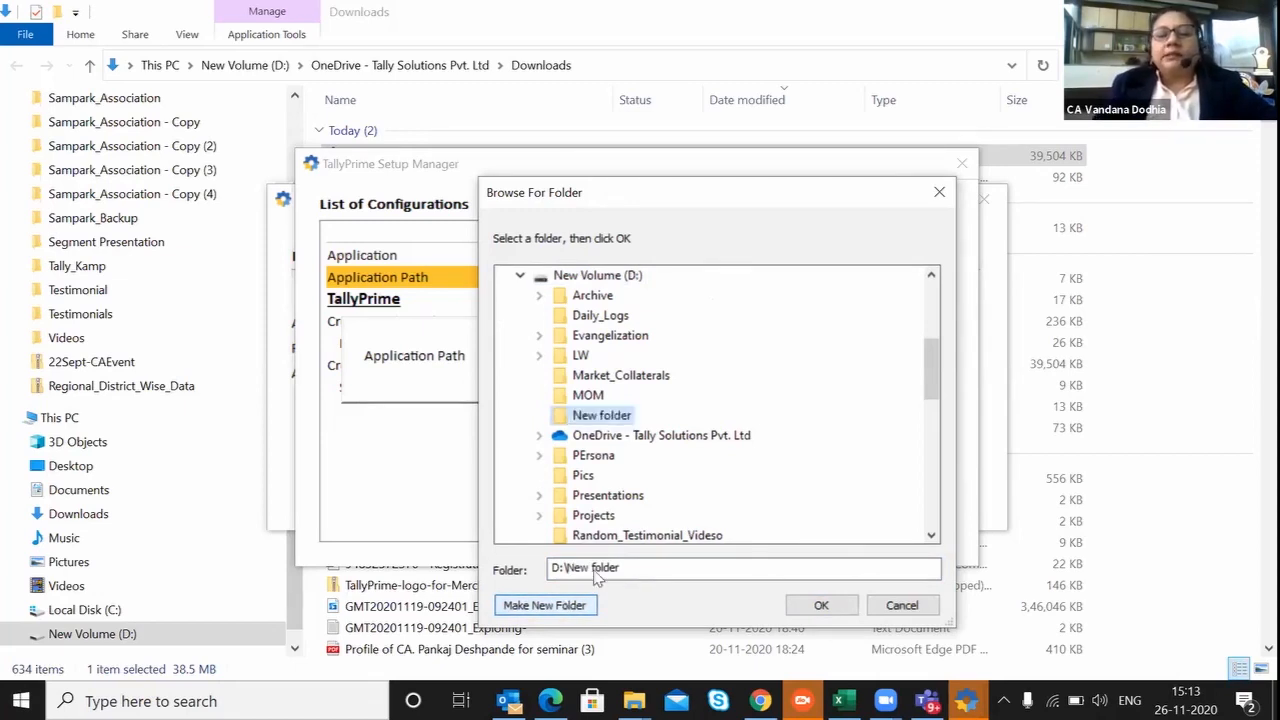
# Change the folder path to D:\TallyPrime and accept it as the application path.
pyautogui.click(635, 567)
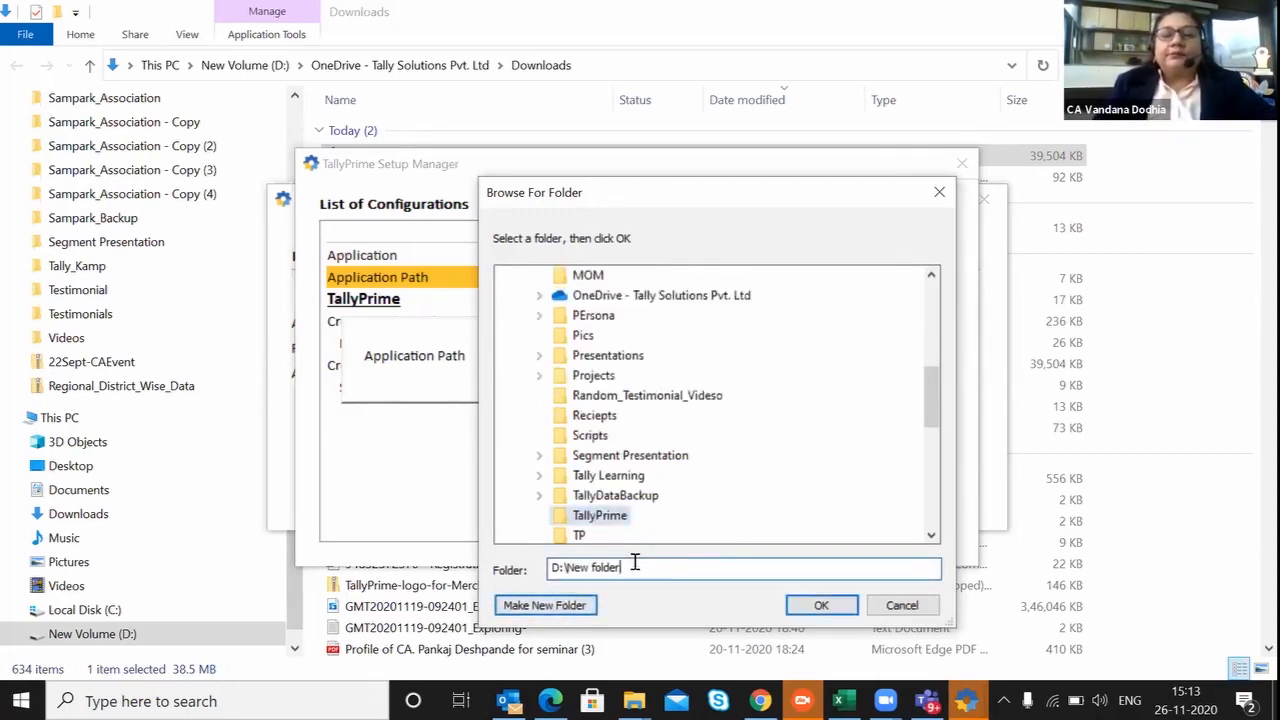
pyautogui.press('BackSpace')
pyautogui.press('BackSpace')
pyautogui.press('BackSpace')
pyautogui.press('BackSpace')
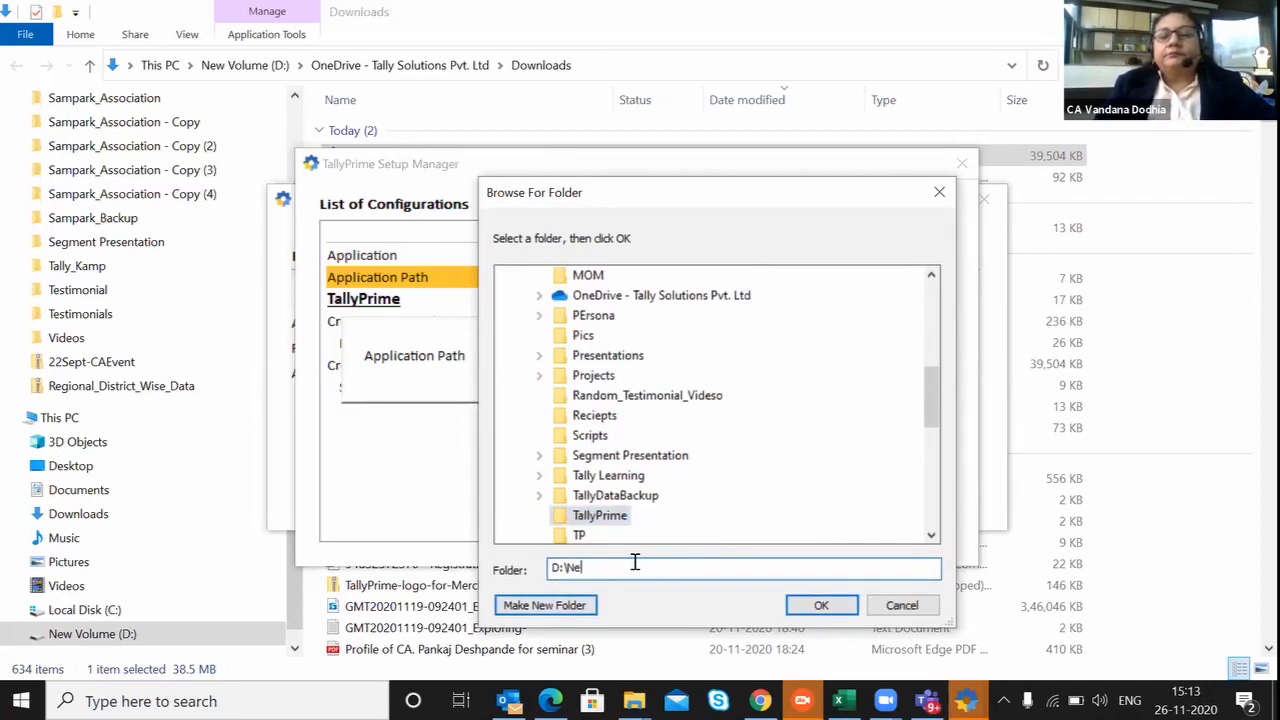
pyautogui.press('BackSpace')
pyautogui.press('BackSpace')
pyautogui.write('TallyPrime')
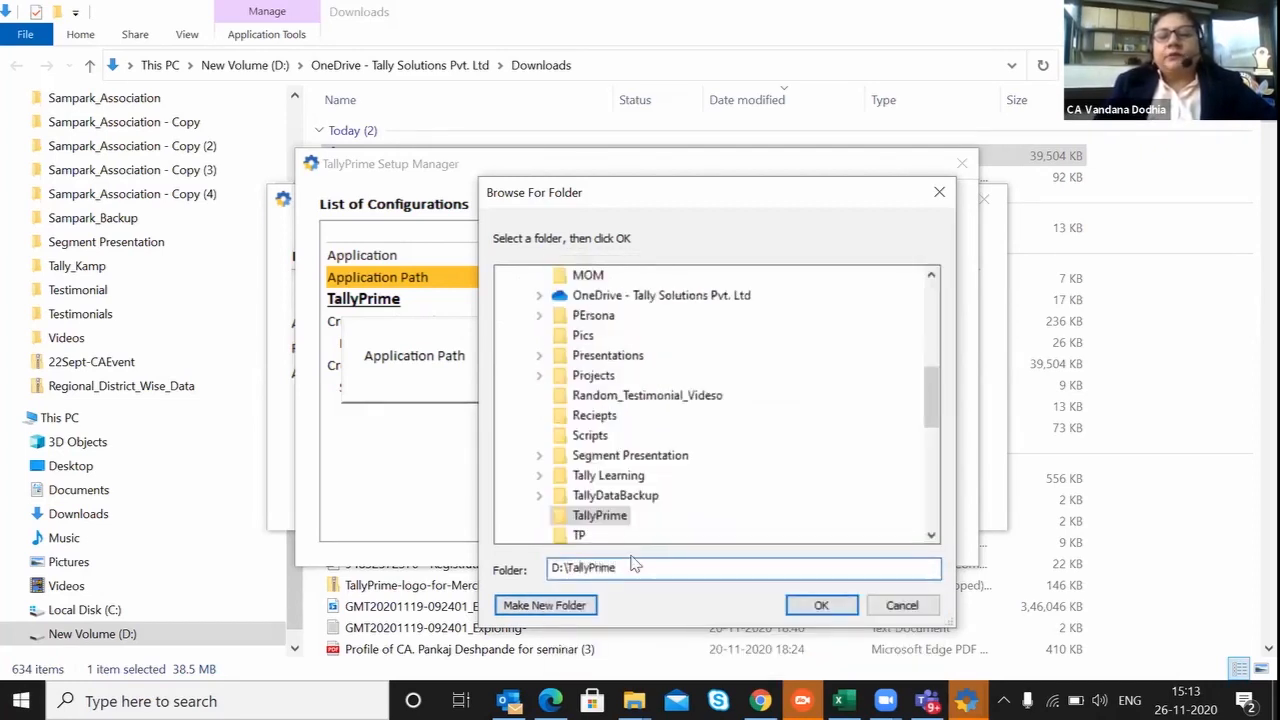
pyautogui.click(821, 605)
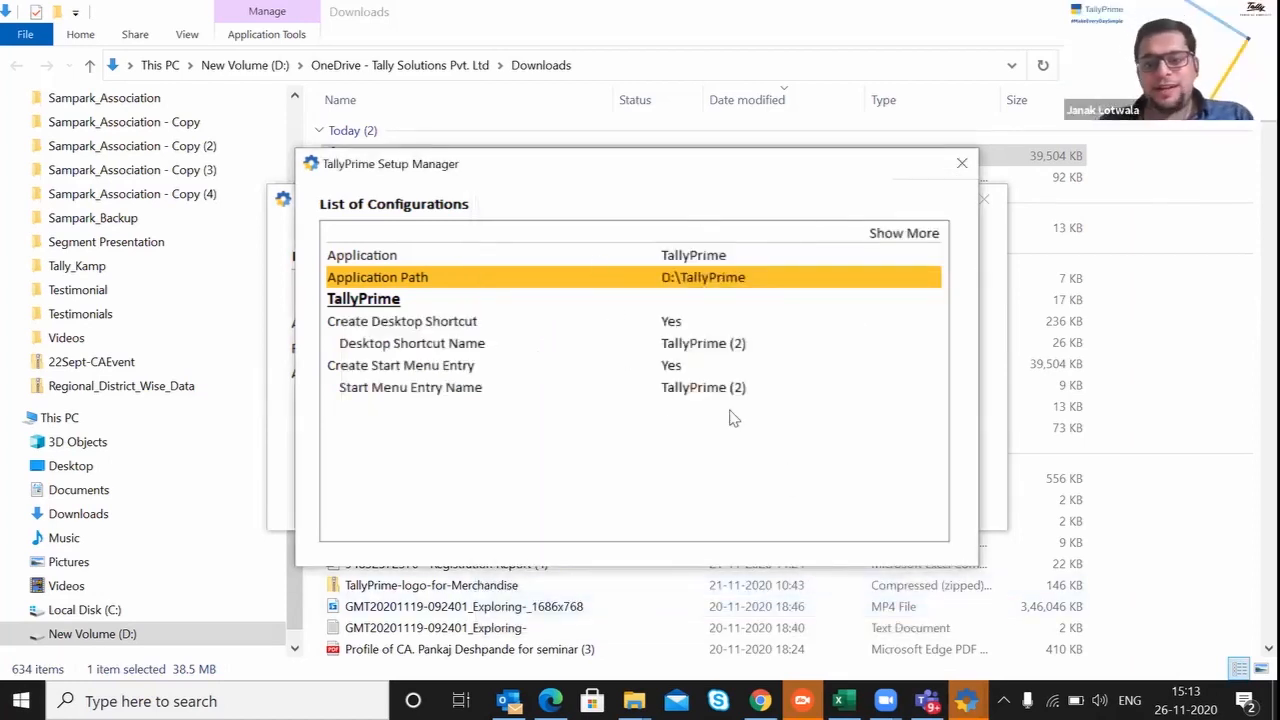
# Close the list of configurations and quit TallyPrime Setup Manager without installing.
pyautogui.click(957, 165)
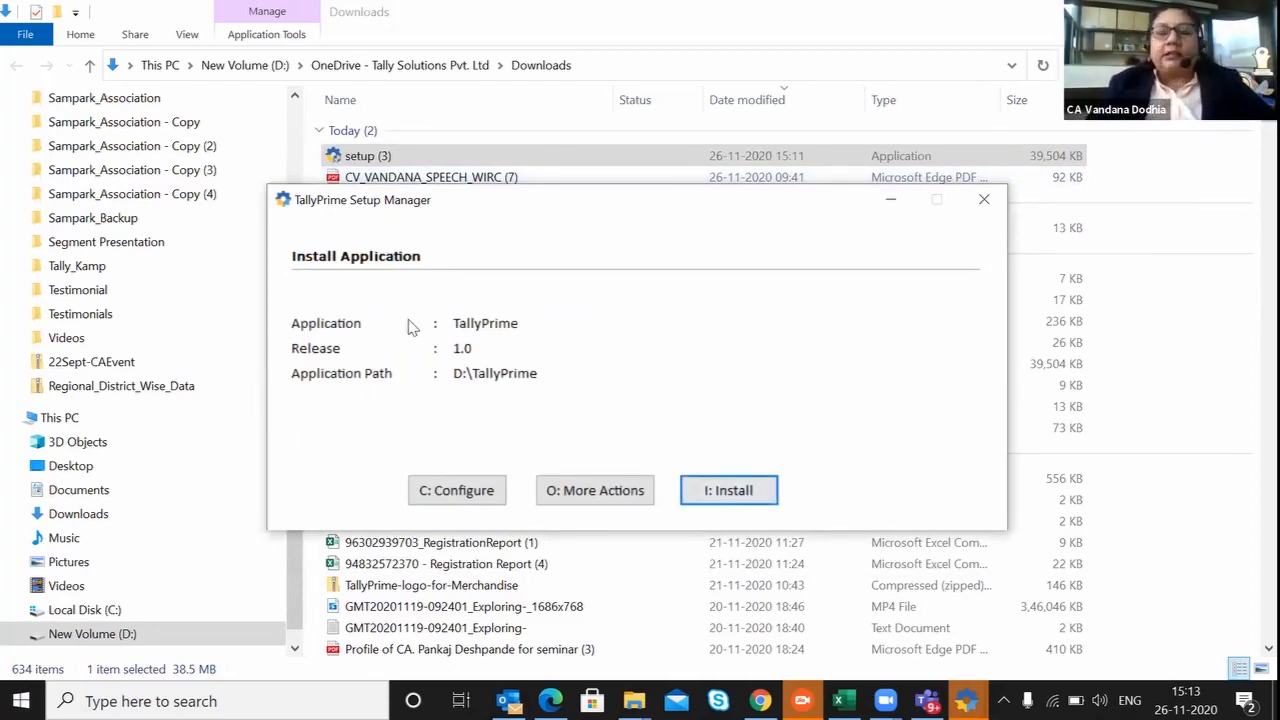
pyautogui.click(986, 201)
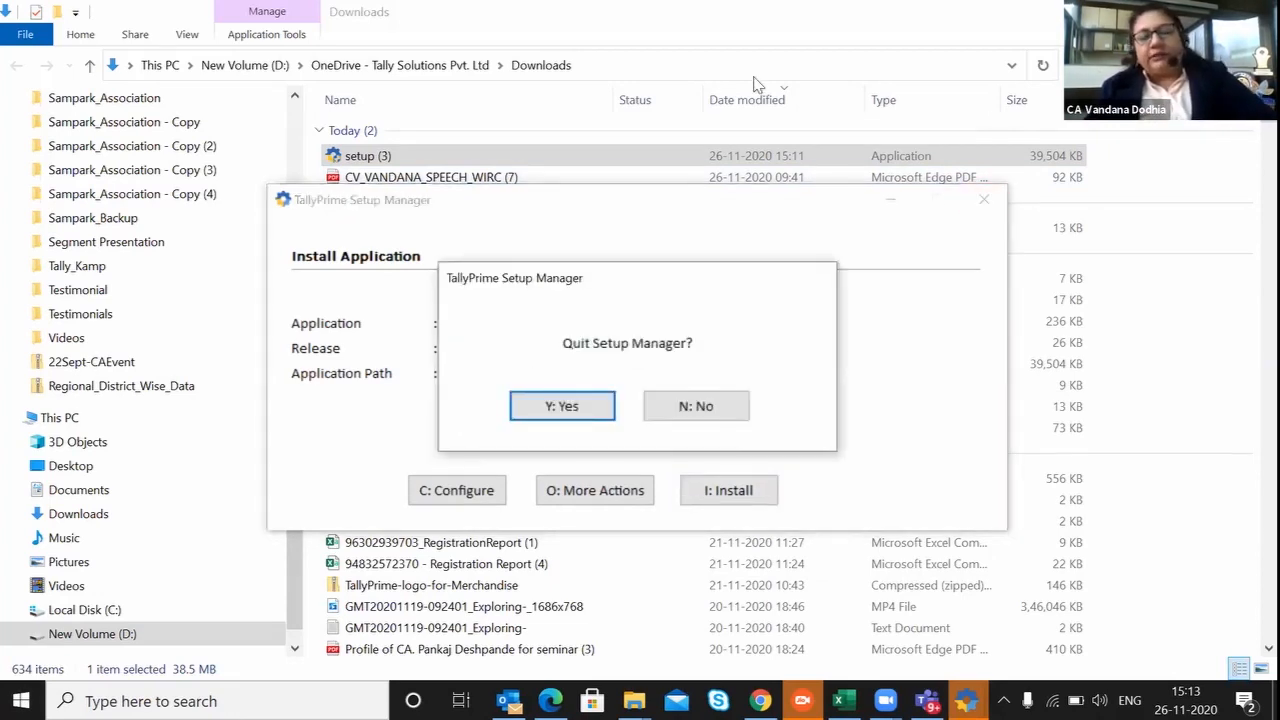
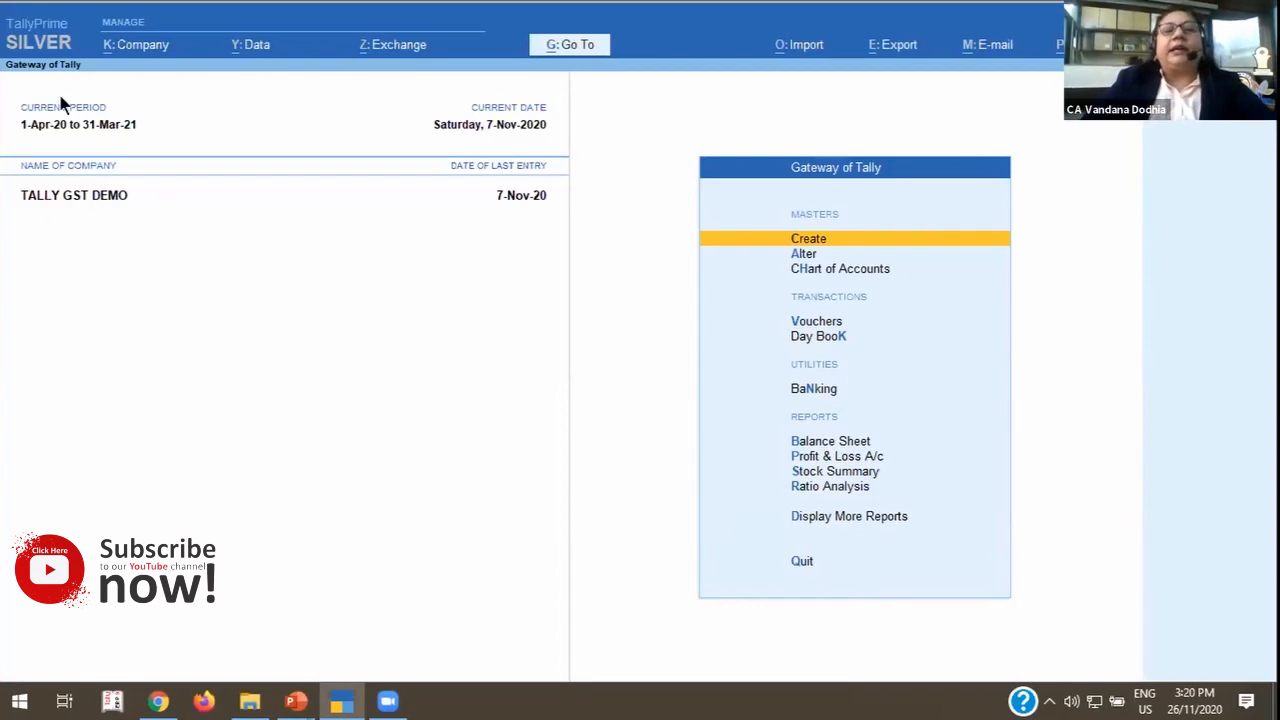
# Open the TALLY GST DEMO company for alteration, keep TallyAudit features enabled as Yes, and save it.
pyautogui.click(116, 45)
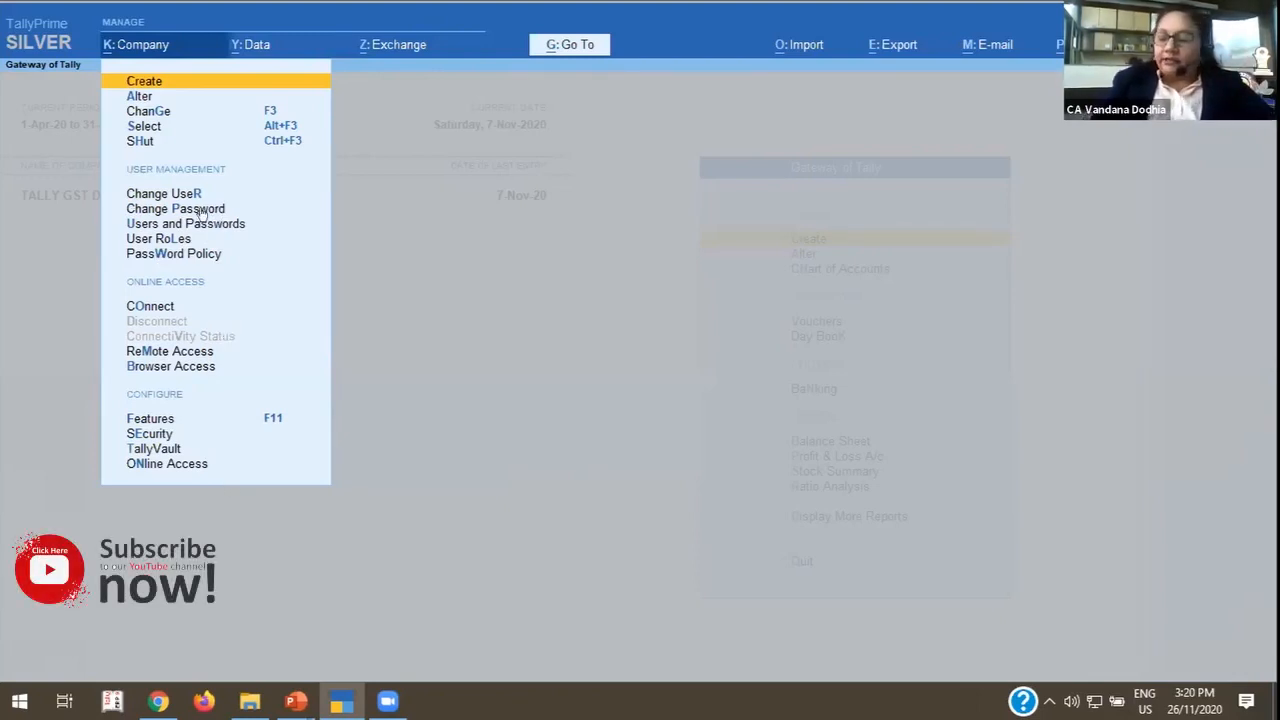
pyautogui.press('Down')
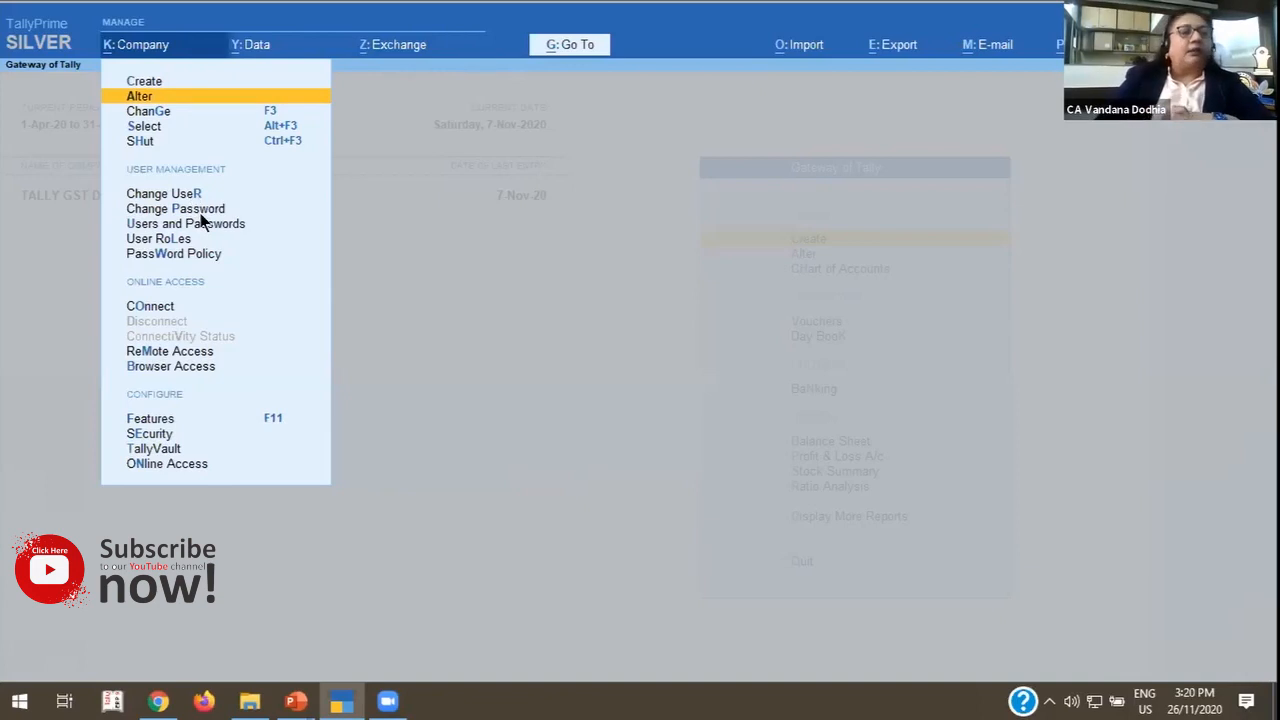
pyautogui.press('Return')
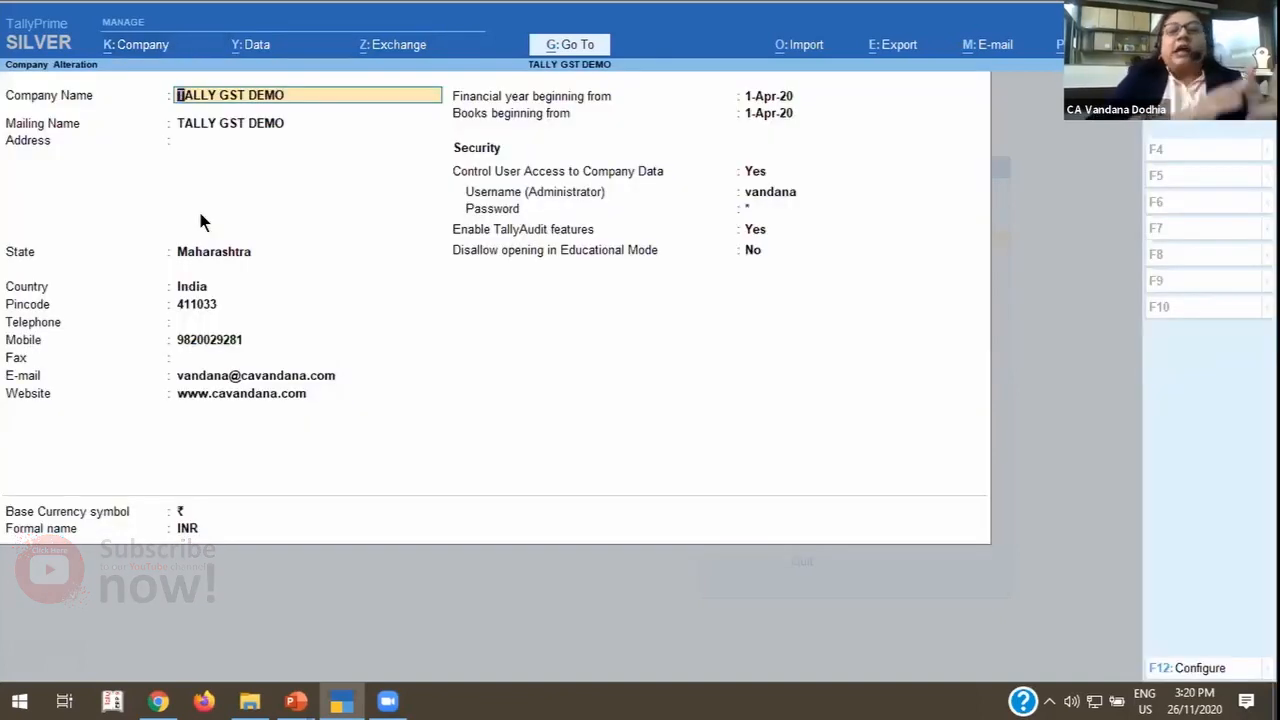
pyautogui.click(753, 229)
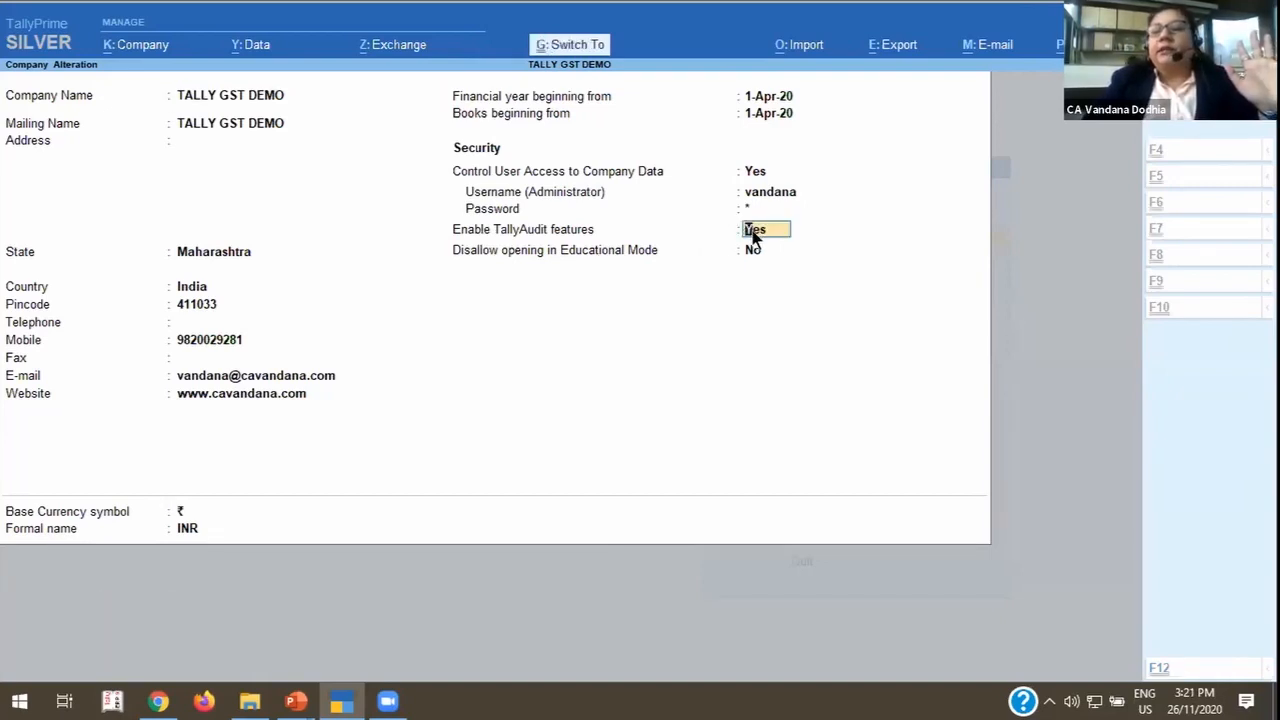
pyautogui.hotkey('ctrl', 'a')
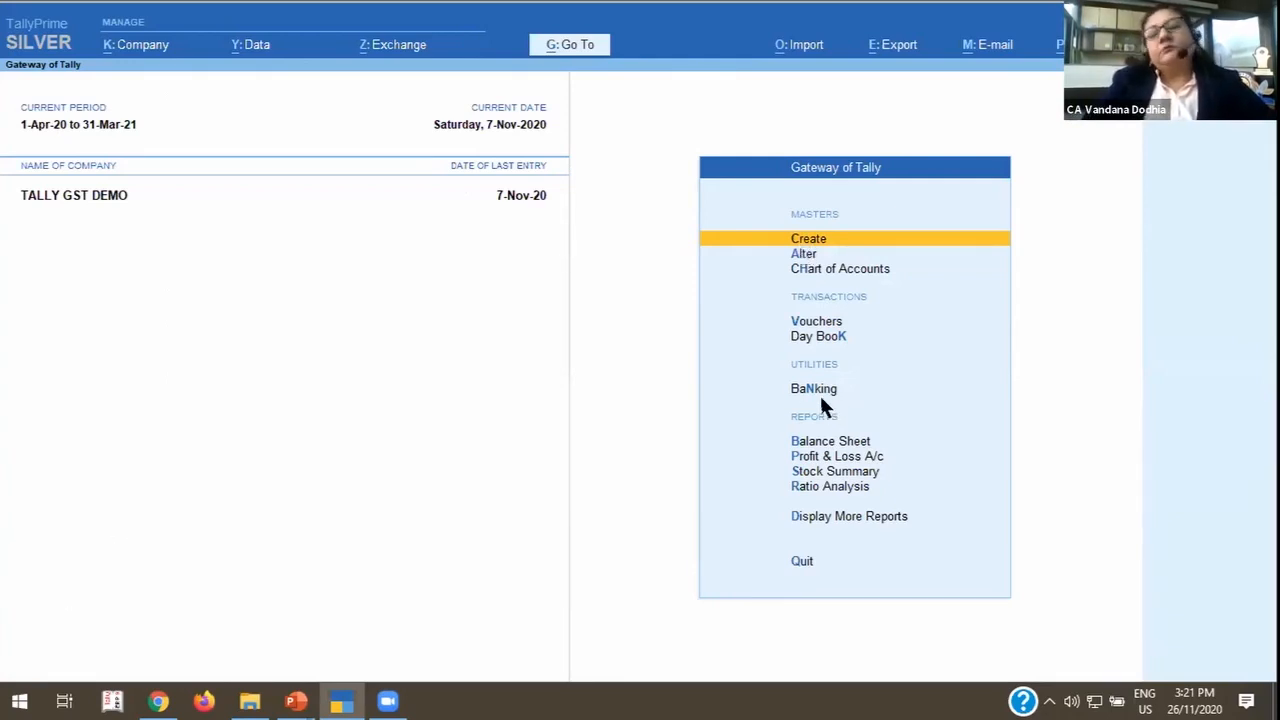
# Open the company's GST details and keep Maharashtra, Regular registration, other territory No, GST applicable from 1-Apr-20, the existing GSTIN and Monthly GSTR1.
pyautogui.press('Return')
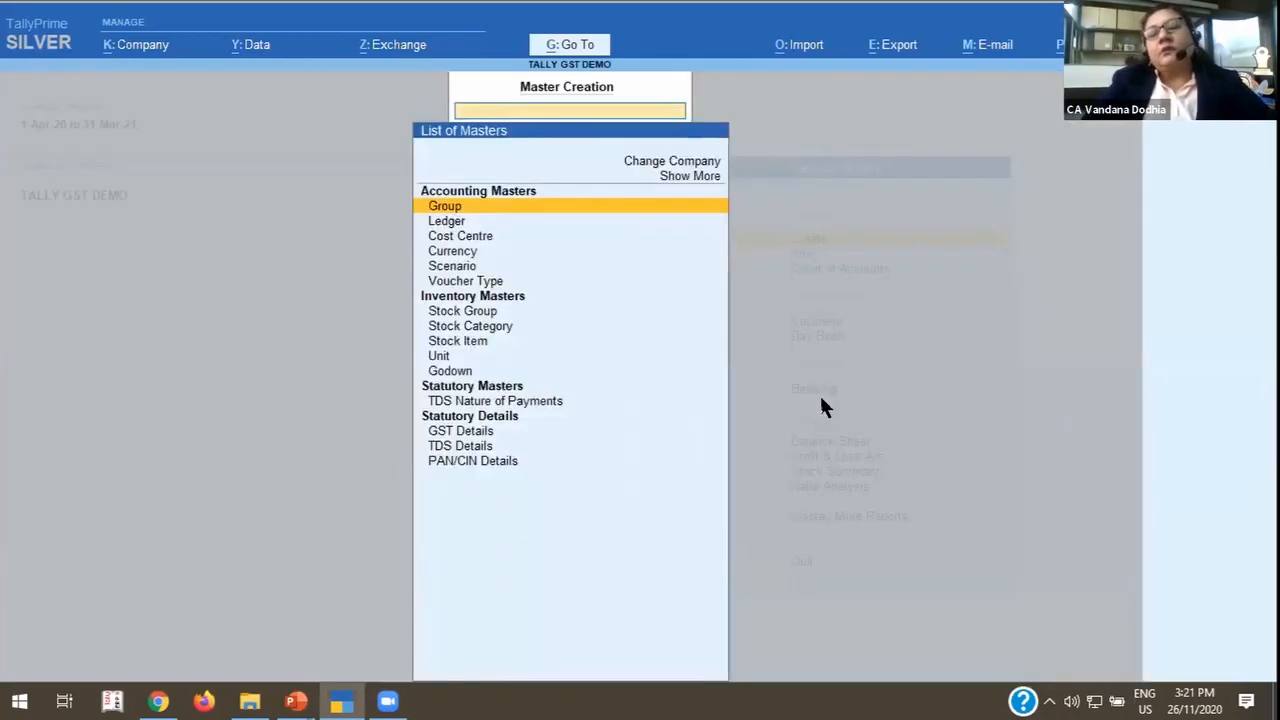
pyautogui.click(467, 432)
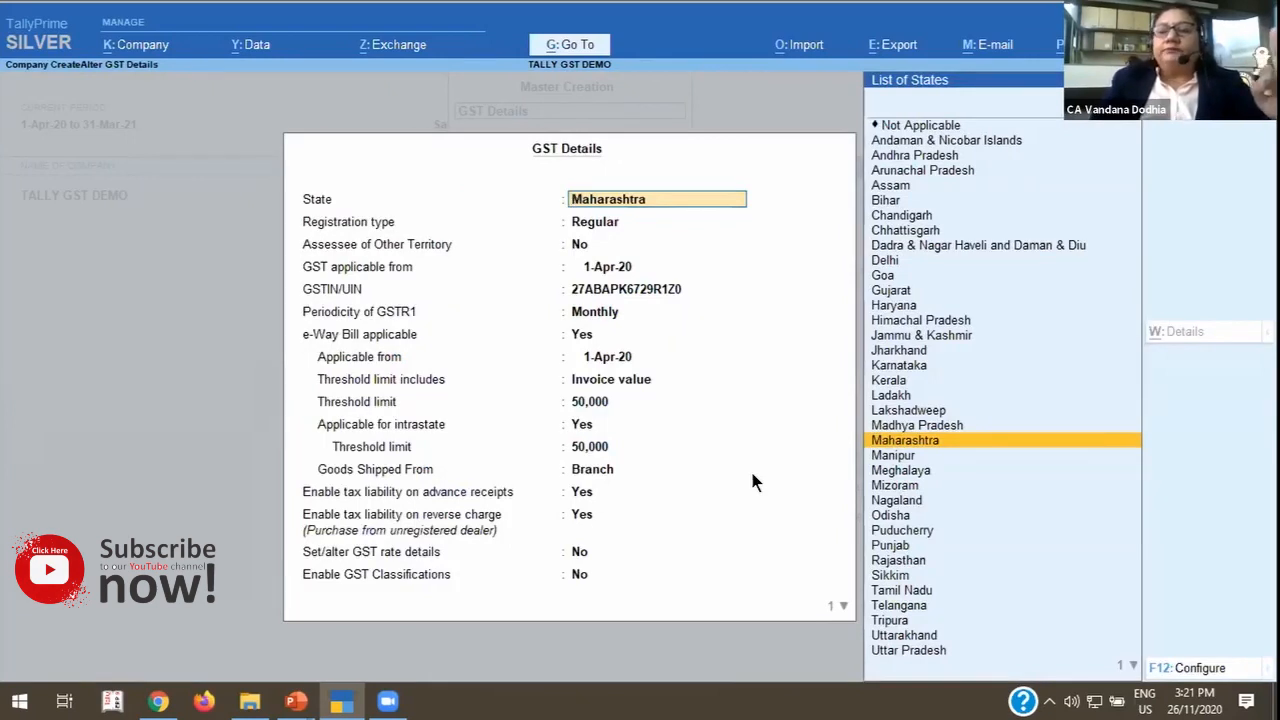
pyautogui.press('Return')
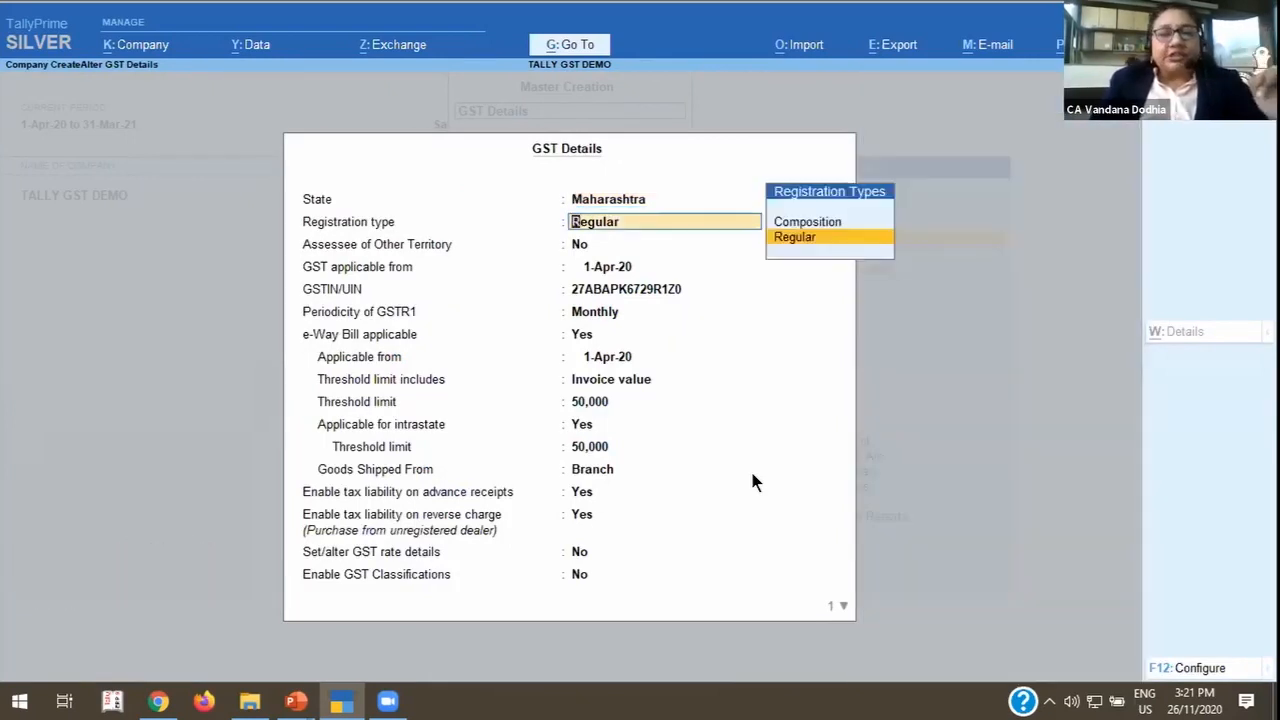
pyautogui.press('Return')
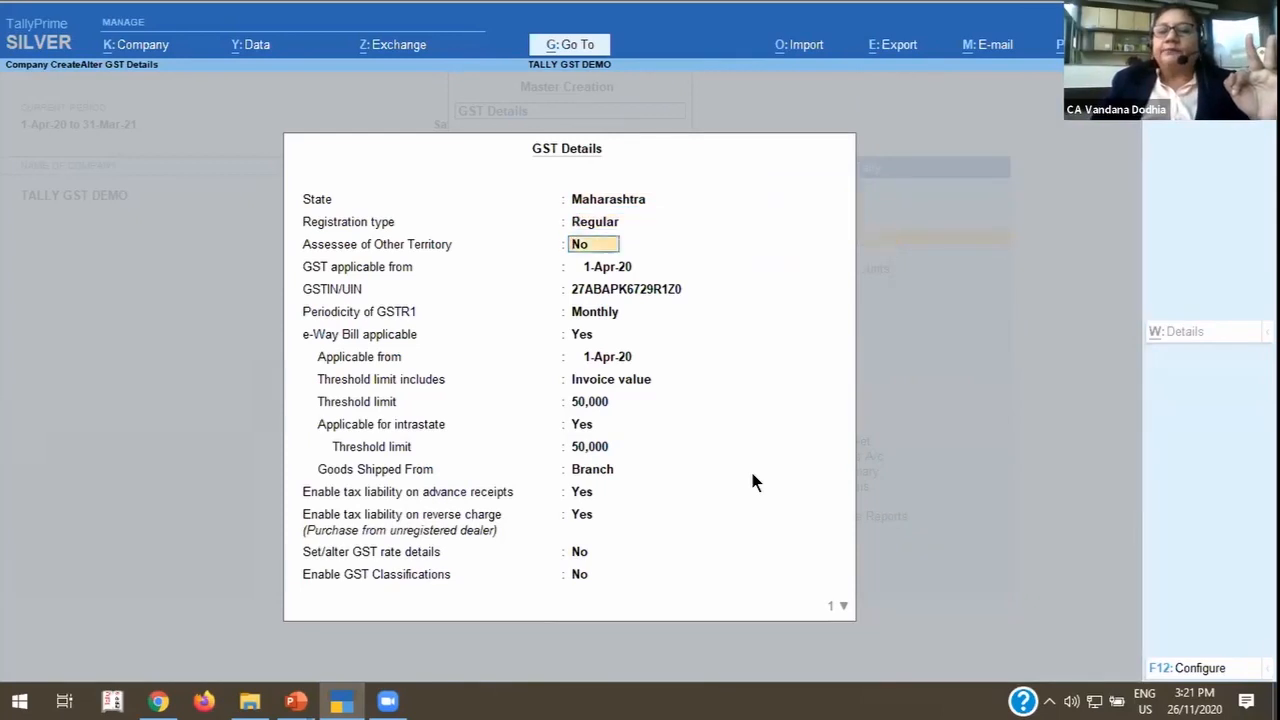
pyautogui.press('Return')
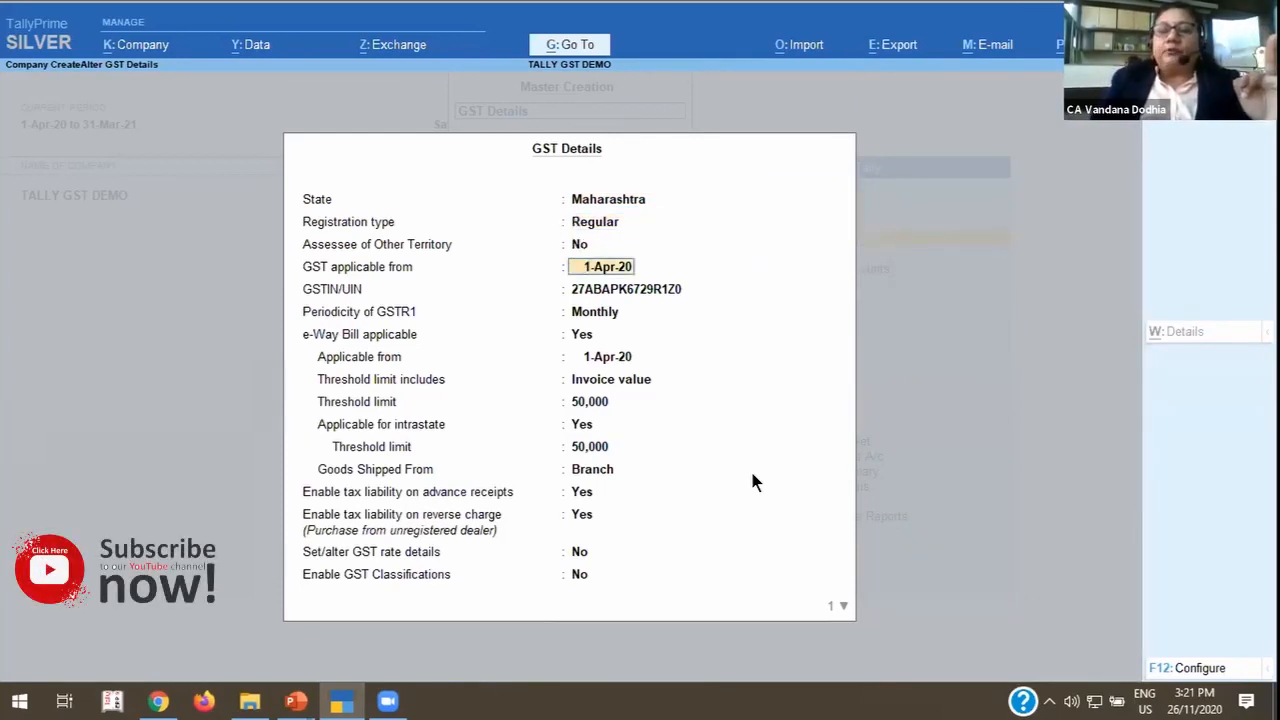
pyautogui.press('Return')
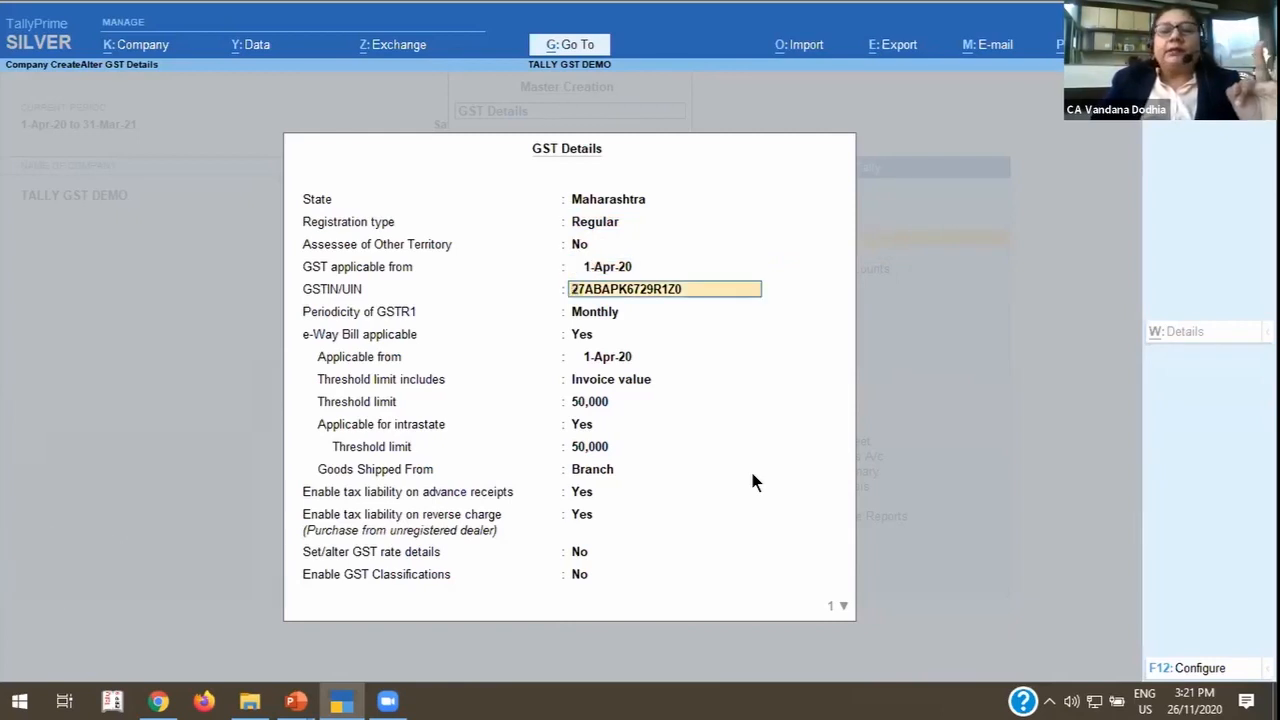
pyautogui.press('Return')
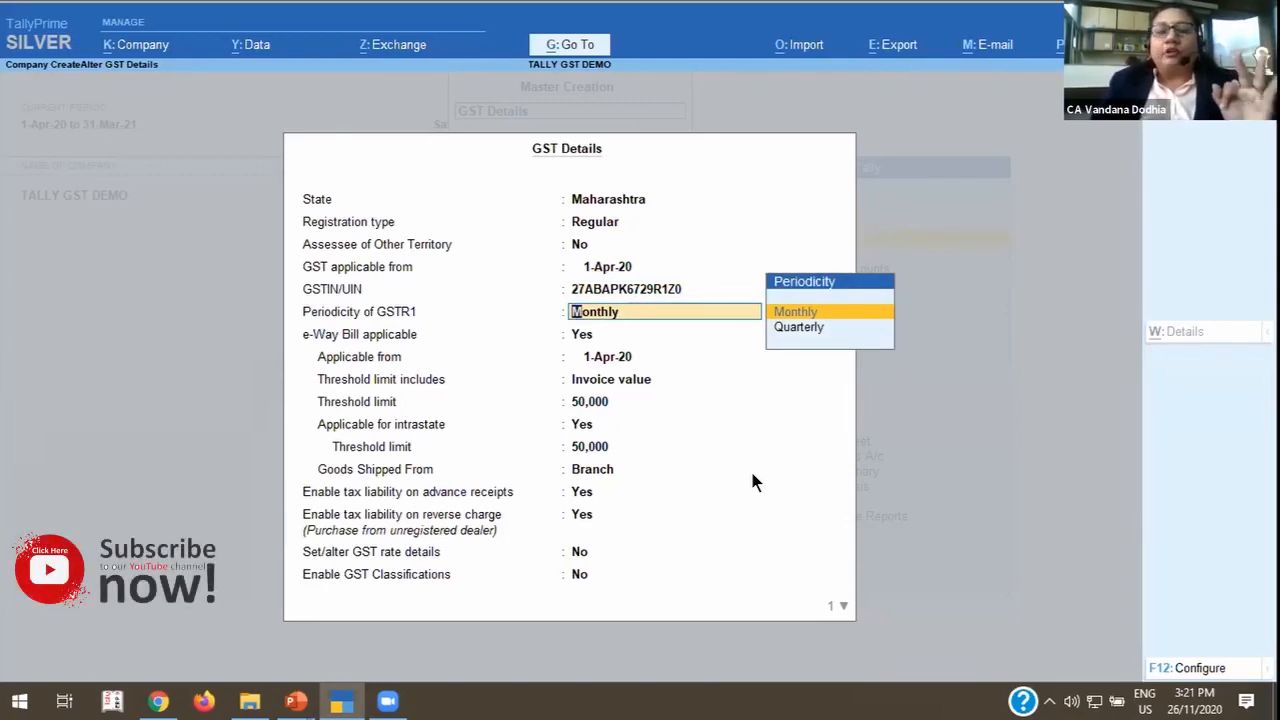
pyautogui.press('Return')
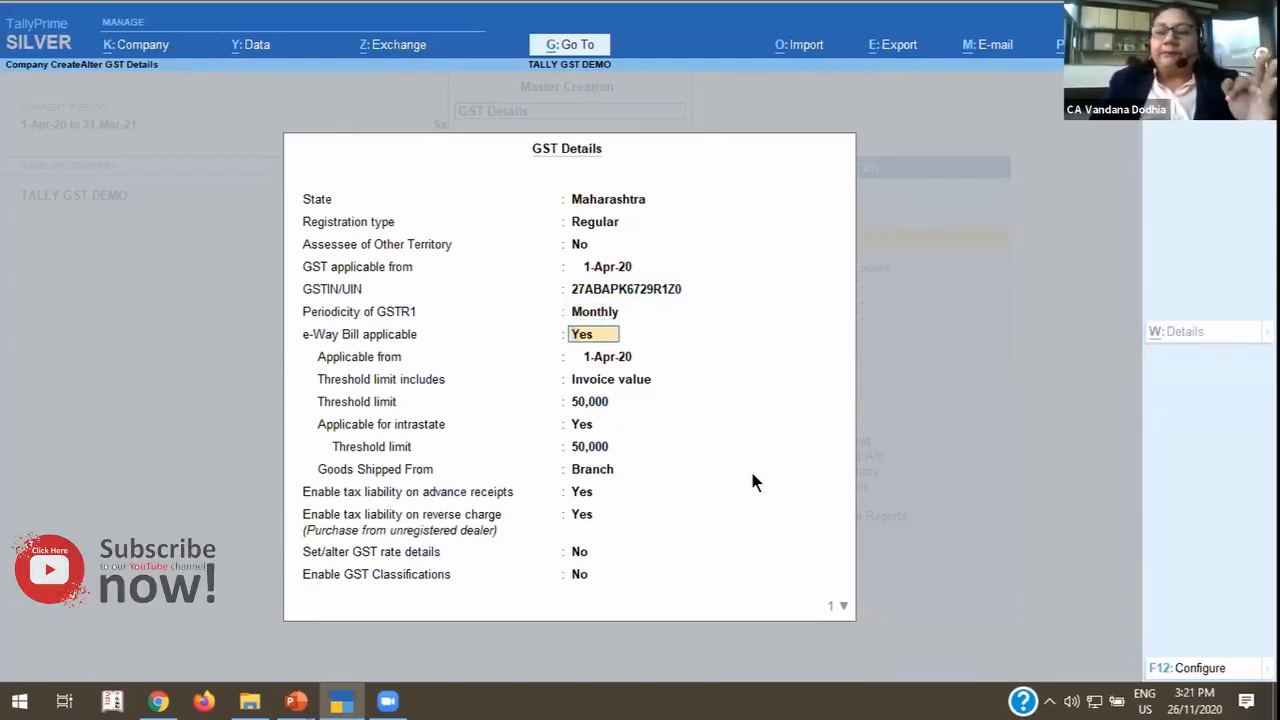
# Keep e-Way Bill applicable from 1-Apr-20 on Invoice value, with 50,000 thresholds, intrastate applicability Yes and goods shipped from Branch.
pyautogui.press('Return')
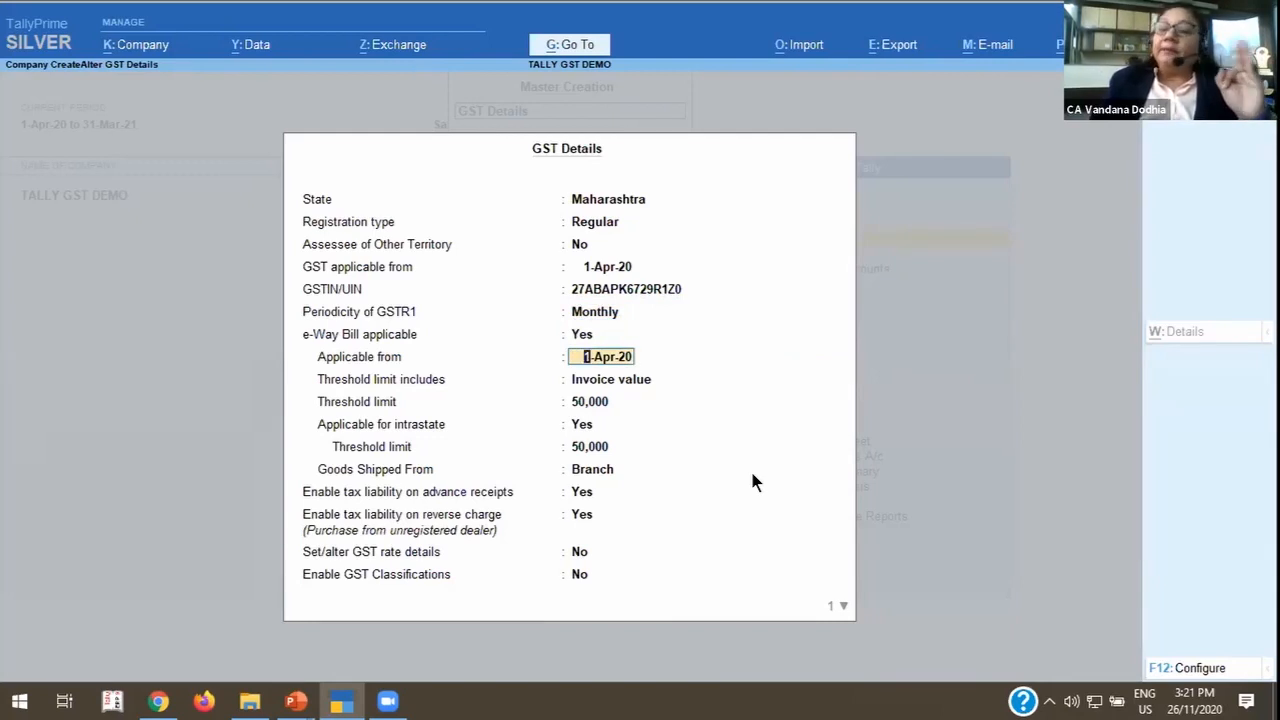
pyautogui.press('Return')
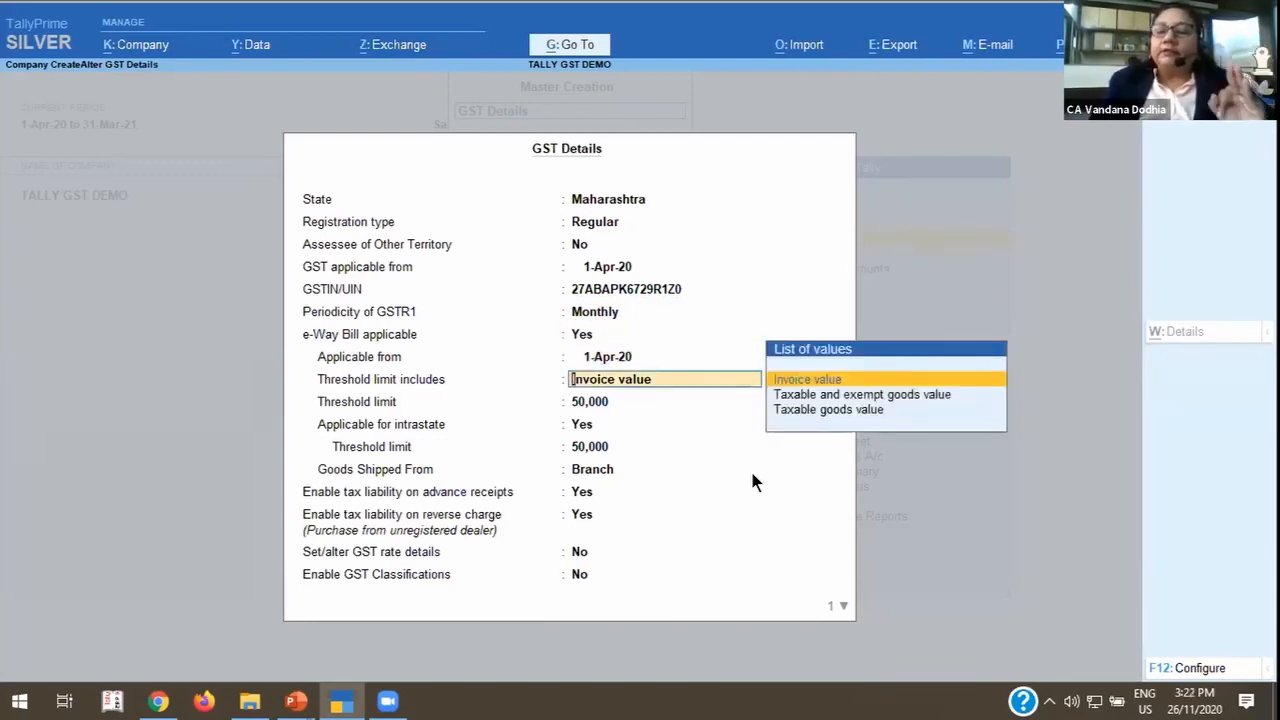
pyautogui.press('Return')
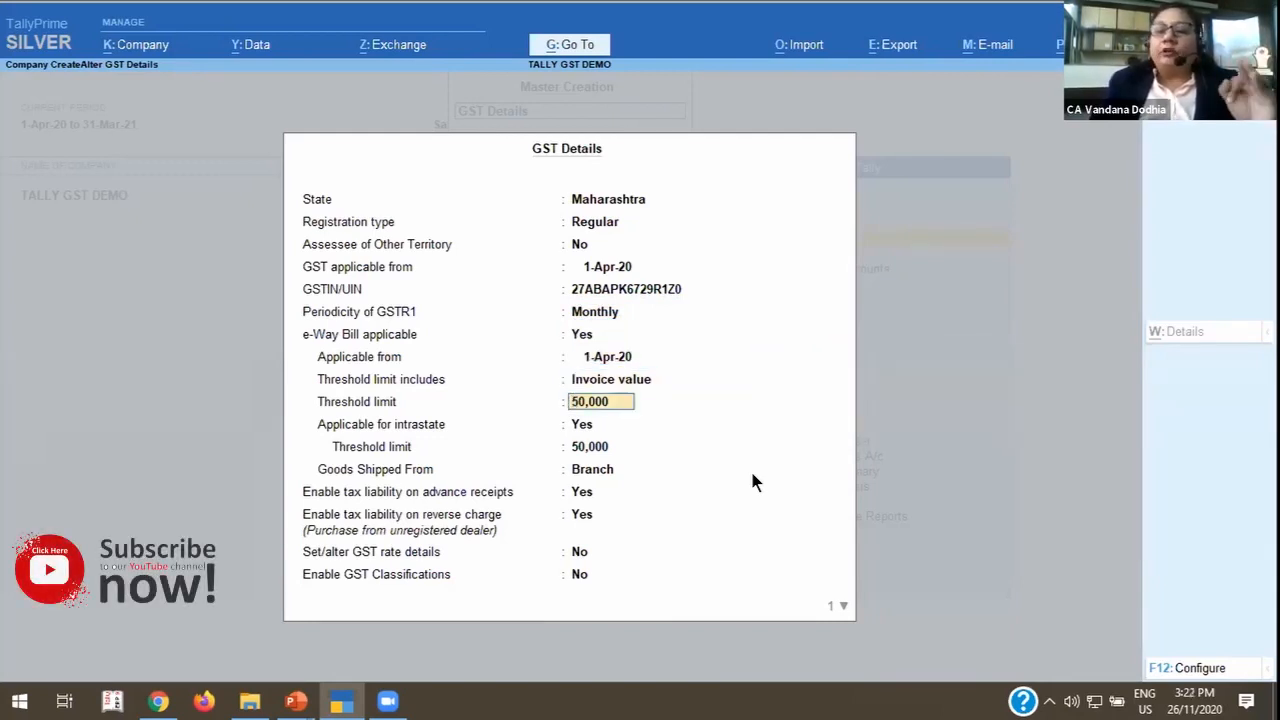
pyautogui.press('Return')
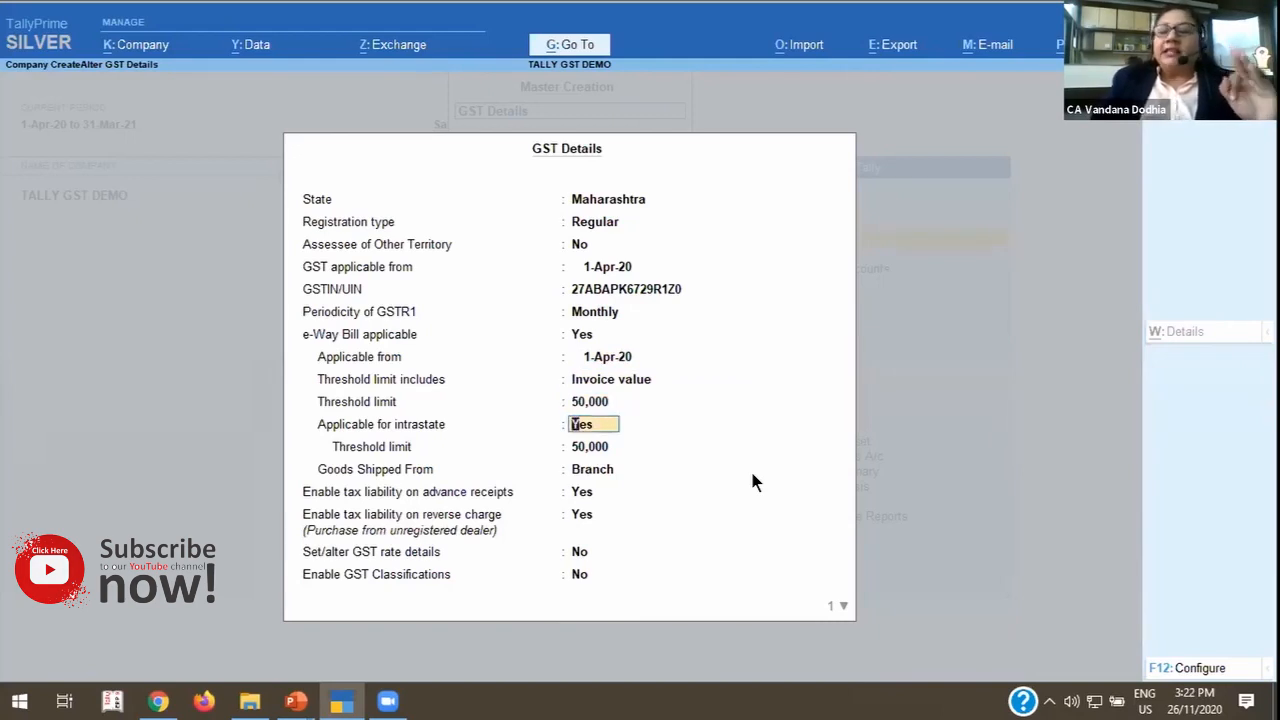
pyautogui.press('Return')
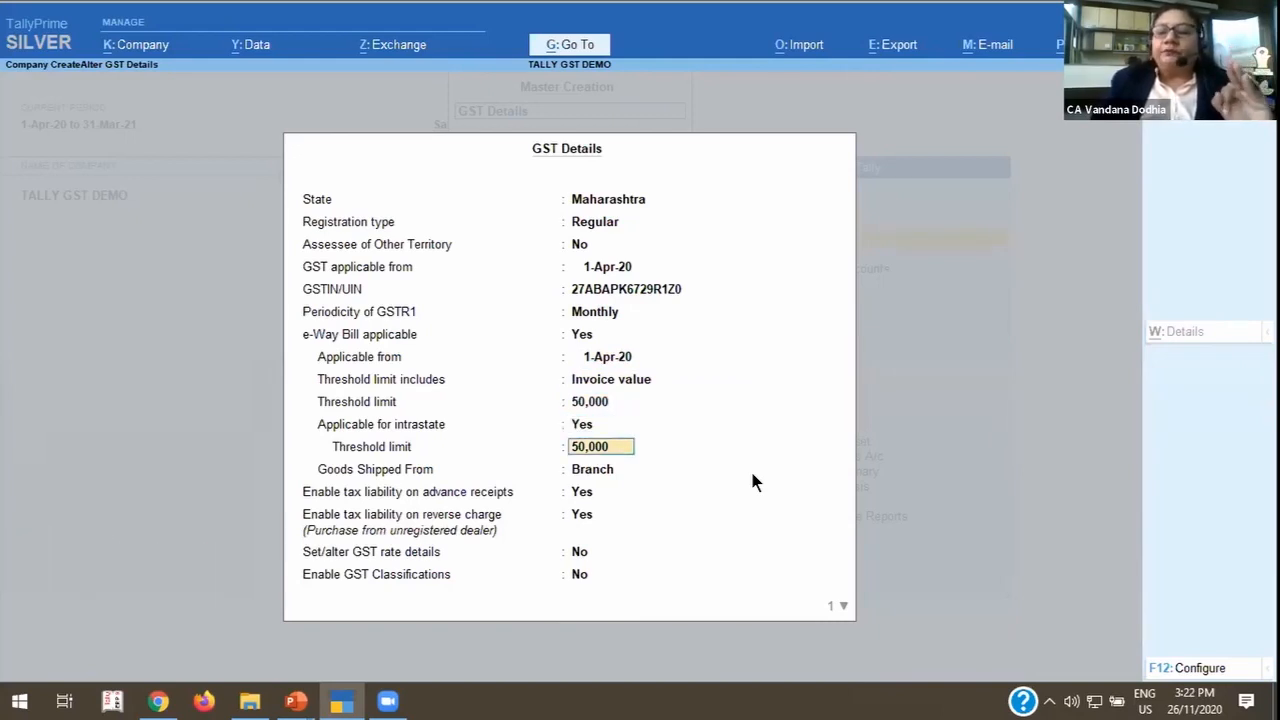
pyautogui.press('Return')
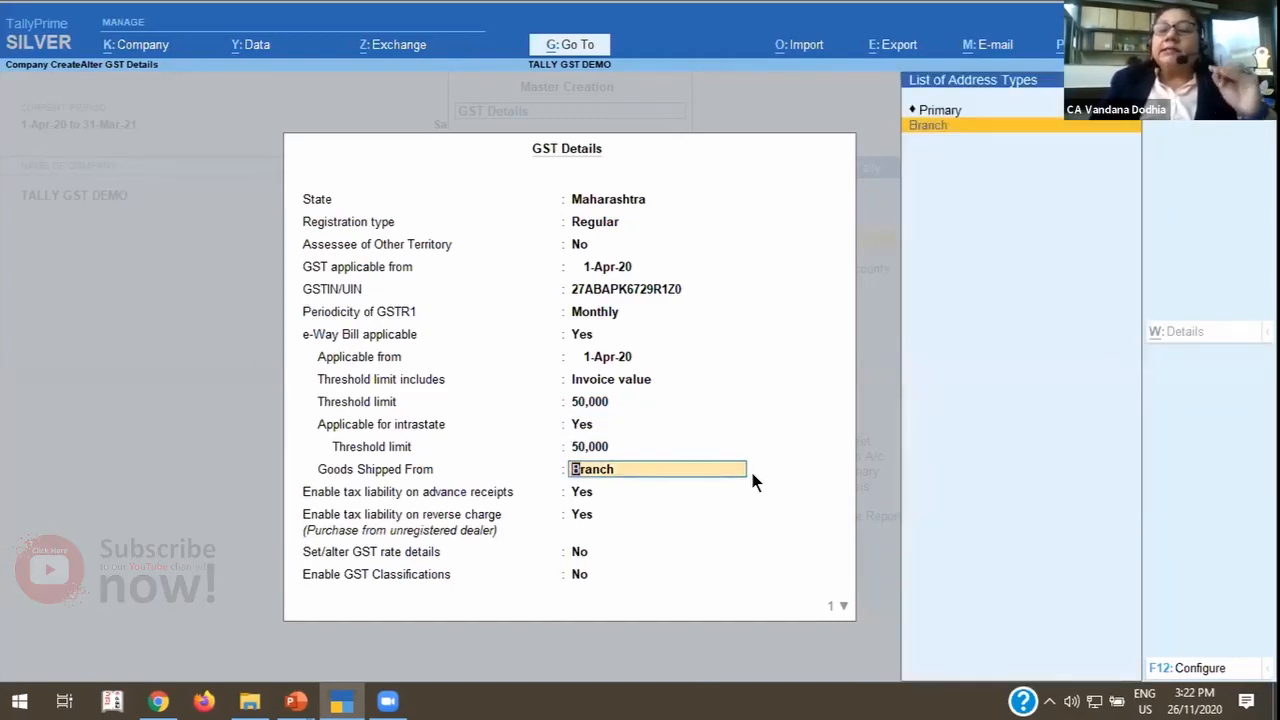
pyautogui.press('Return')
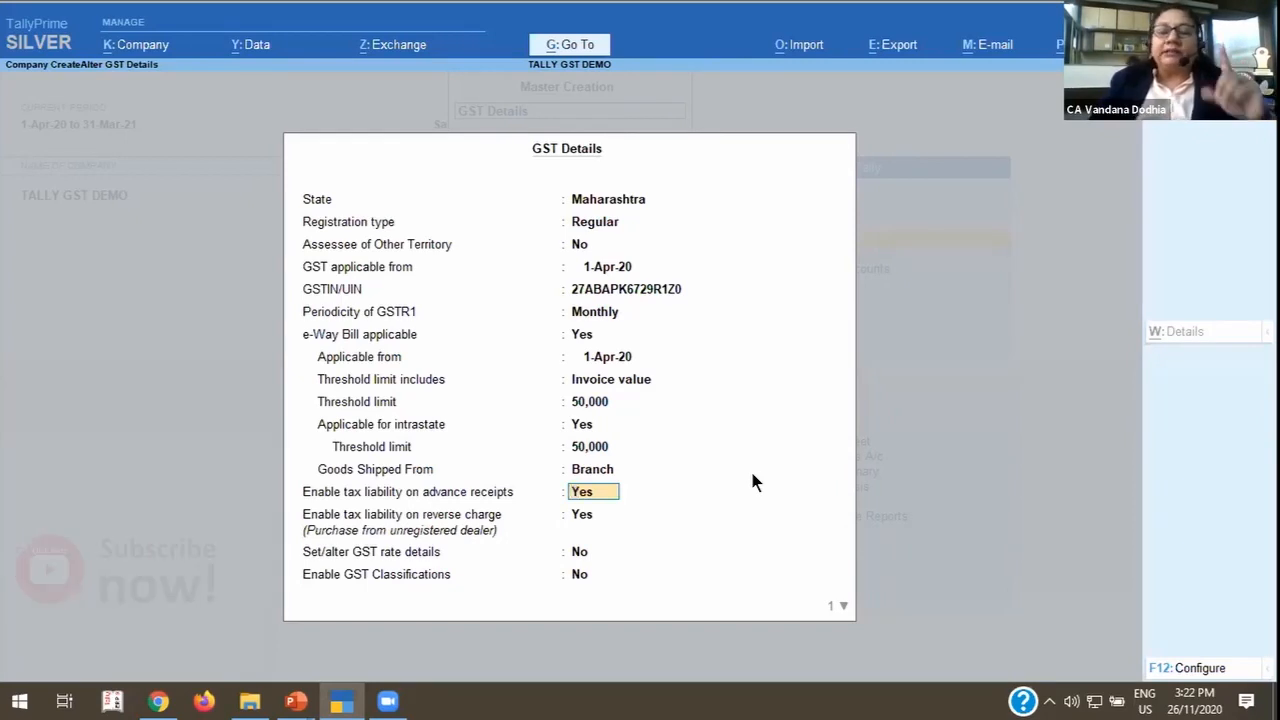
# Keep tax liability on advance receipts and reverse charge as Yes, and GST rate details and GST Classifications as No.
pyautogui.press('Return')
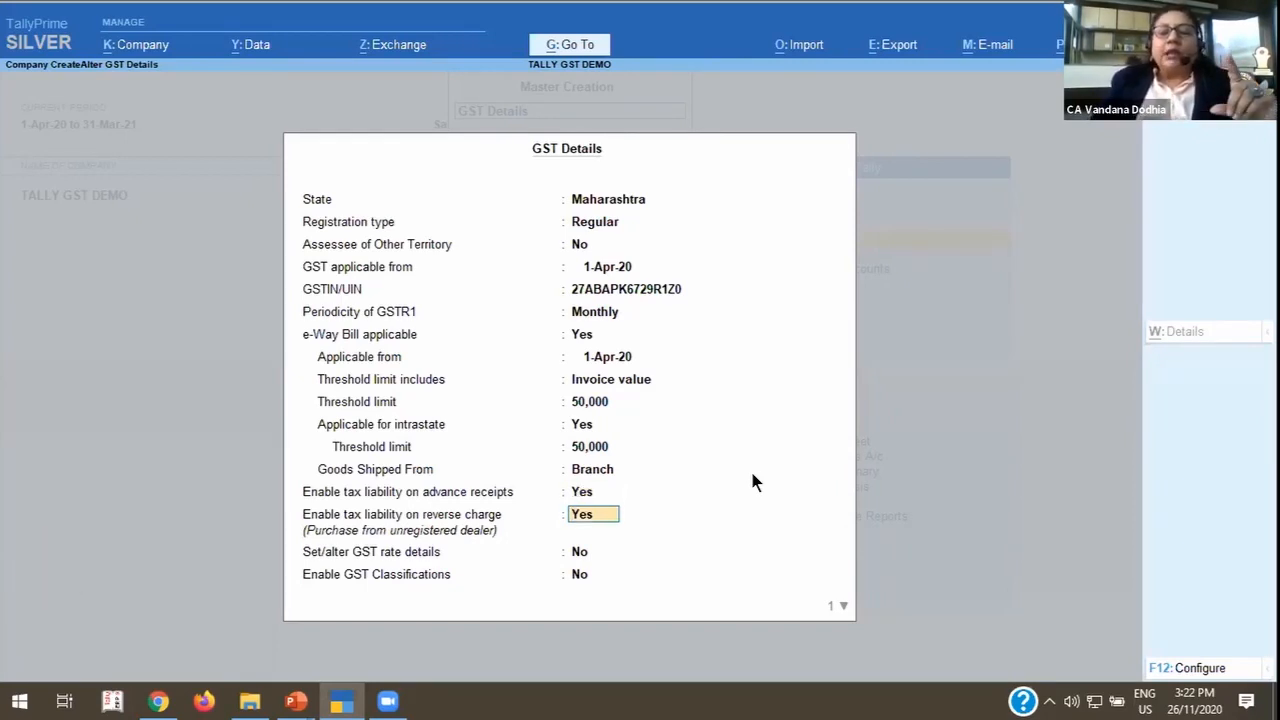
pyautogui.press('Return')
pyautogui.press('Return')
pyautogui.press('Return')
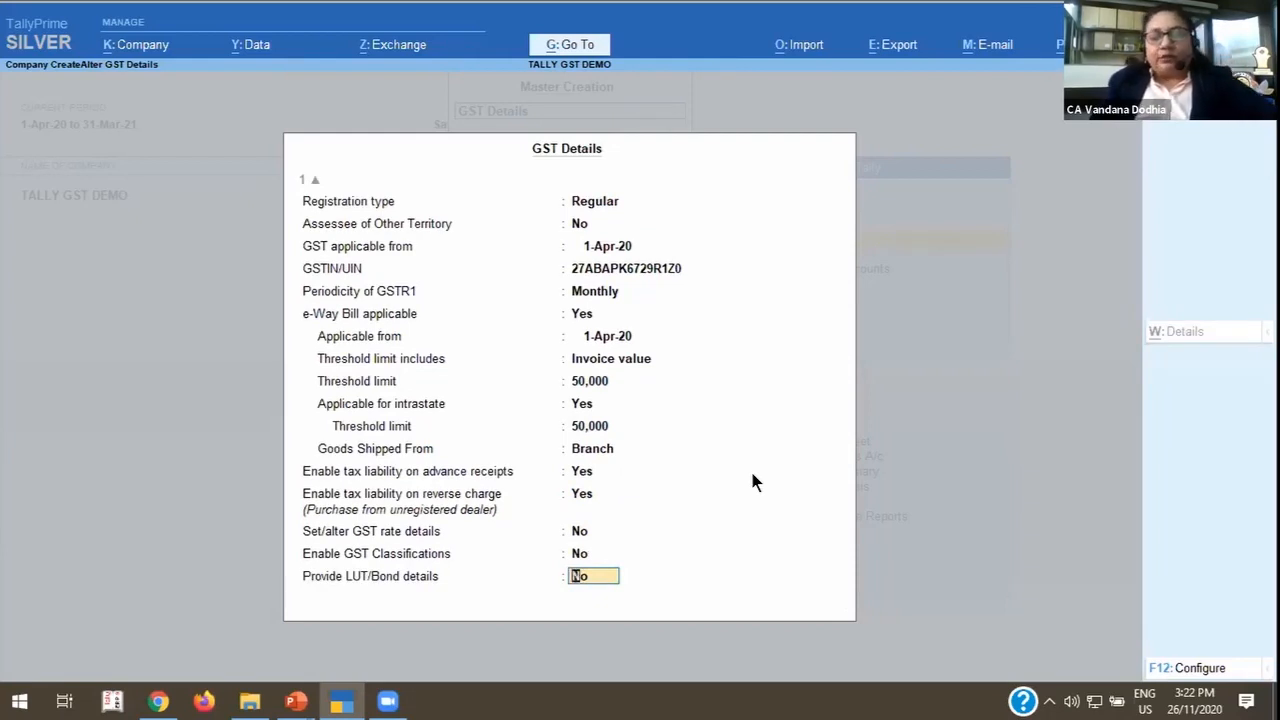
# Set Provide LUT/Bond details to Yes to view the LUT/Bond entry form, and leave it without entering anything.
pyautogui.write('y')
pyautogui.press('Return')
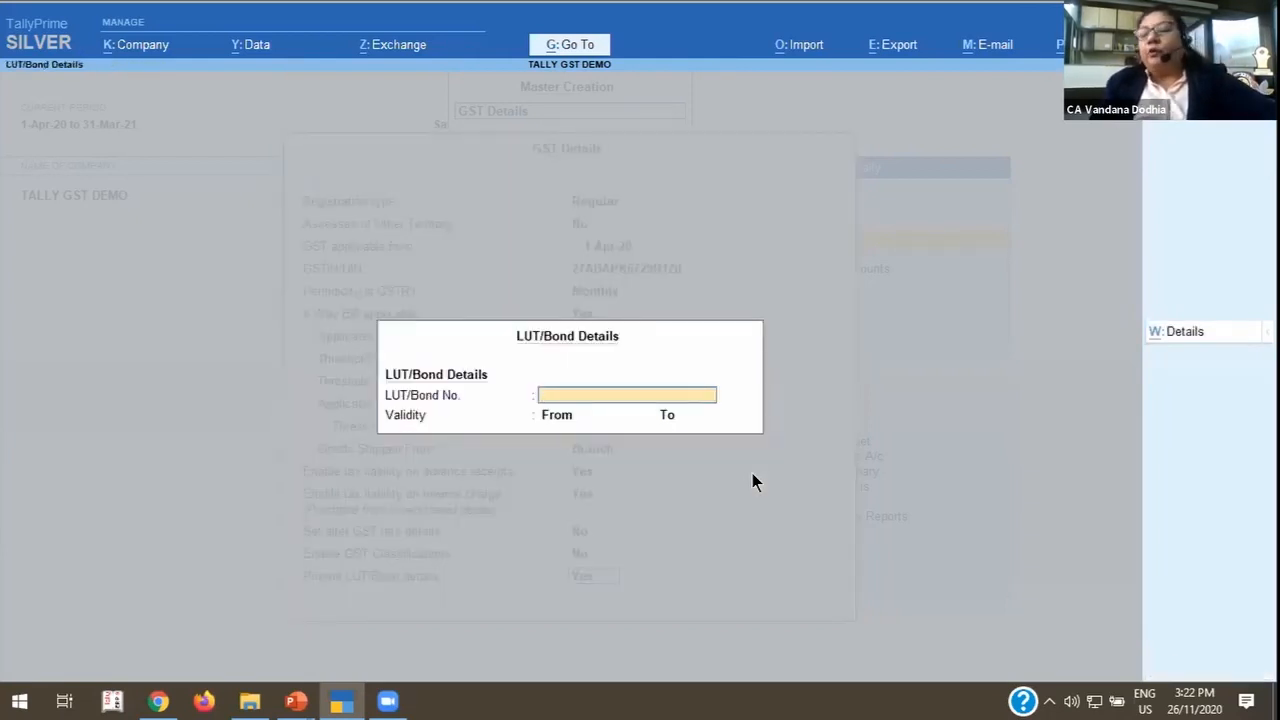
pyautogui.press('Escape')
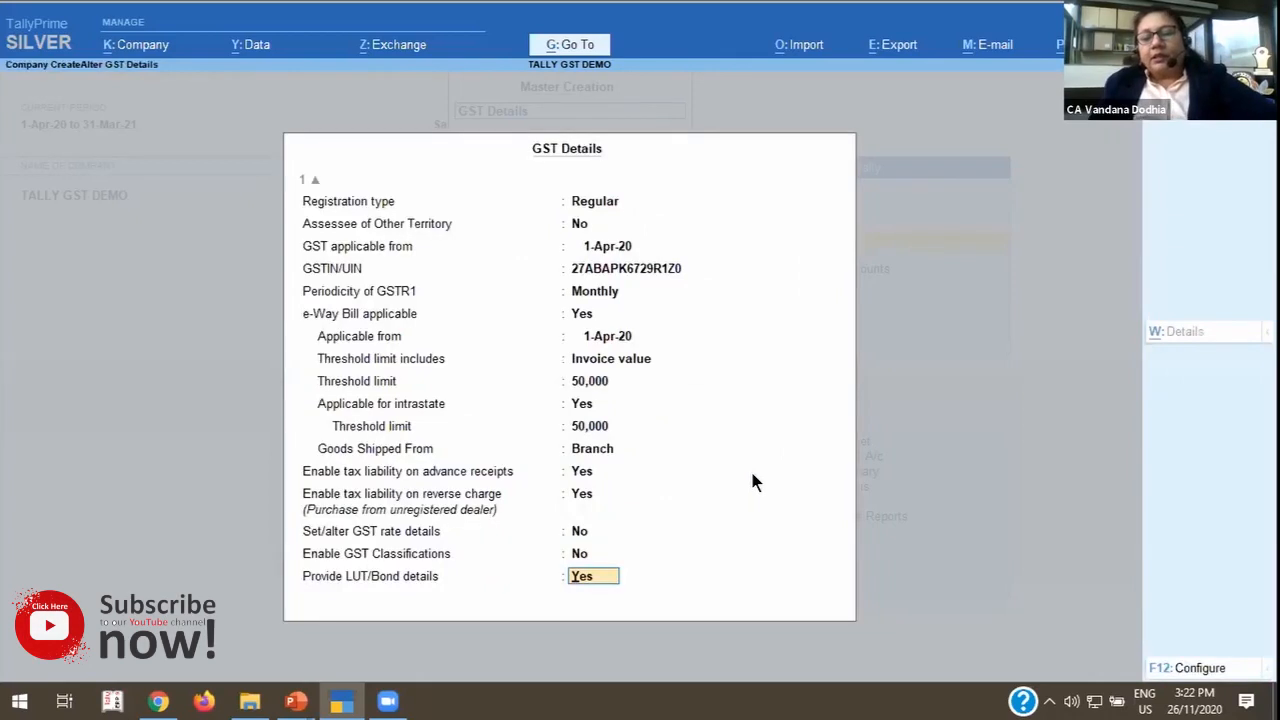
# Set Provide LUT/Bond details to No and accept the company's GST details.
pyautogui.write('n')
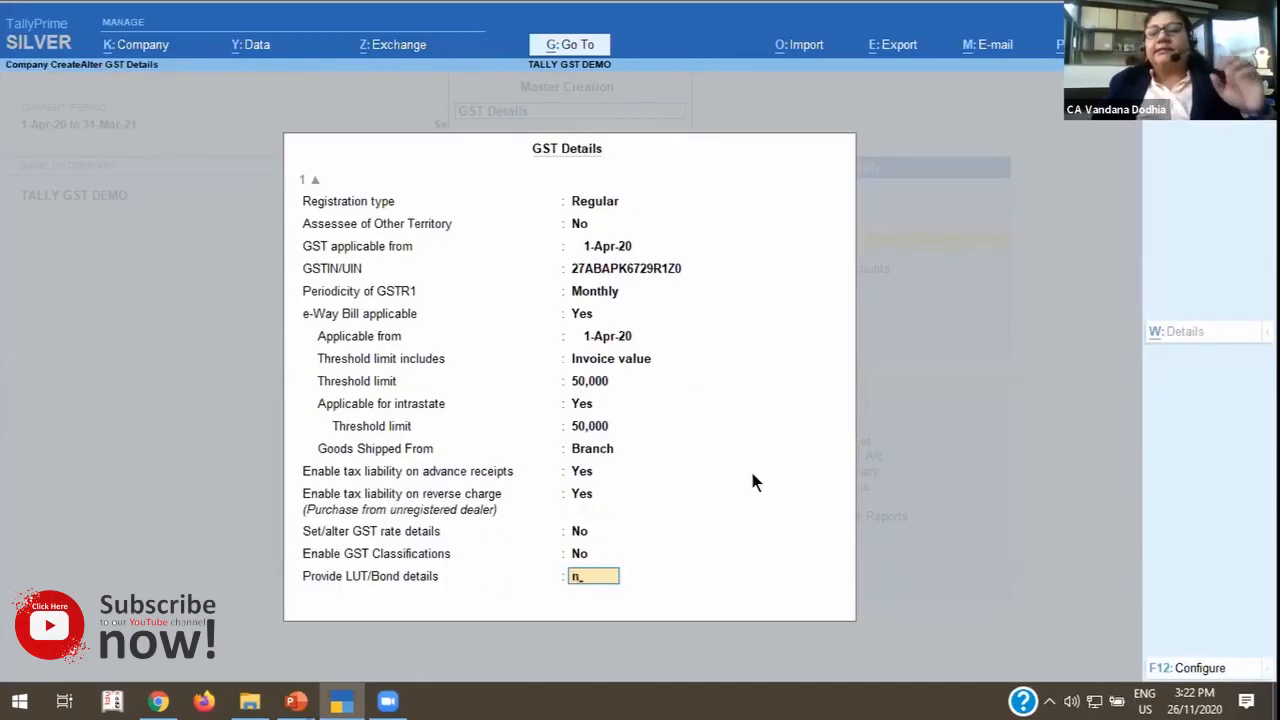
pyautogui.press('Return')
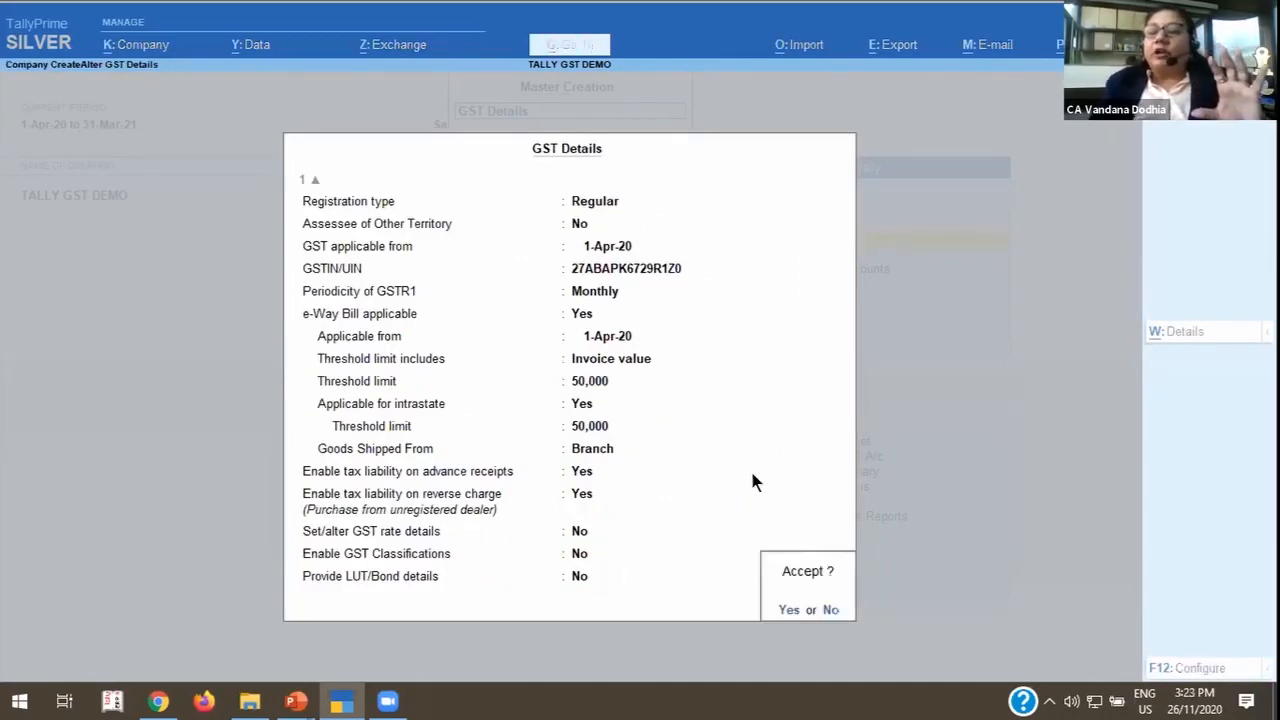
pyautogui.press('Return')
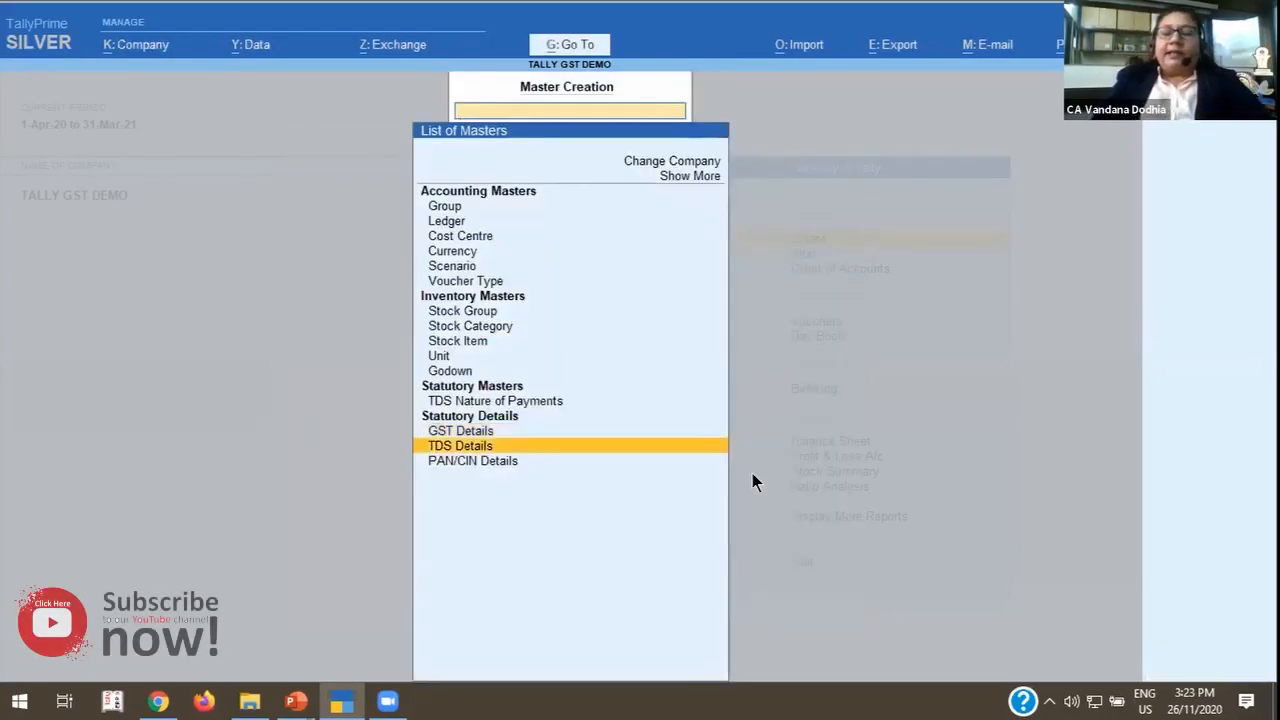
# Review the Company TDS Deductor Details and return to the list of masters without making changes.
pyautogui.press('Down')
pyautogui.press('Return')
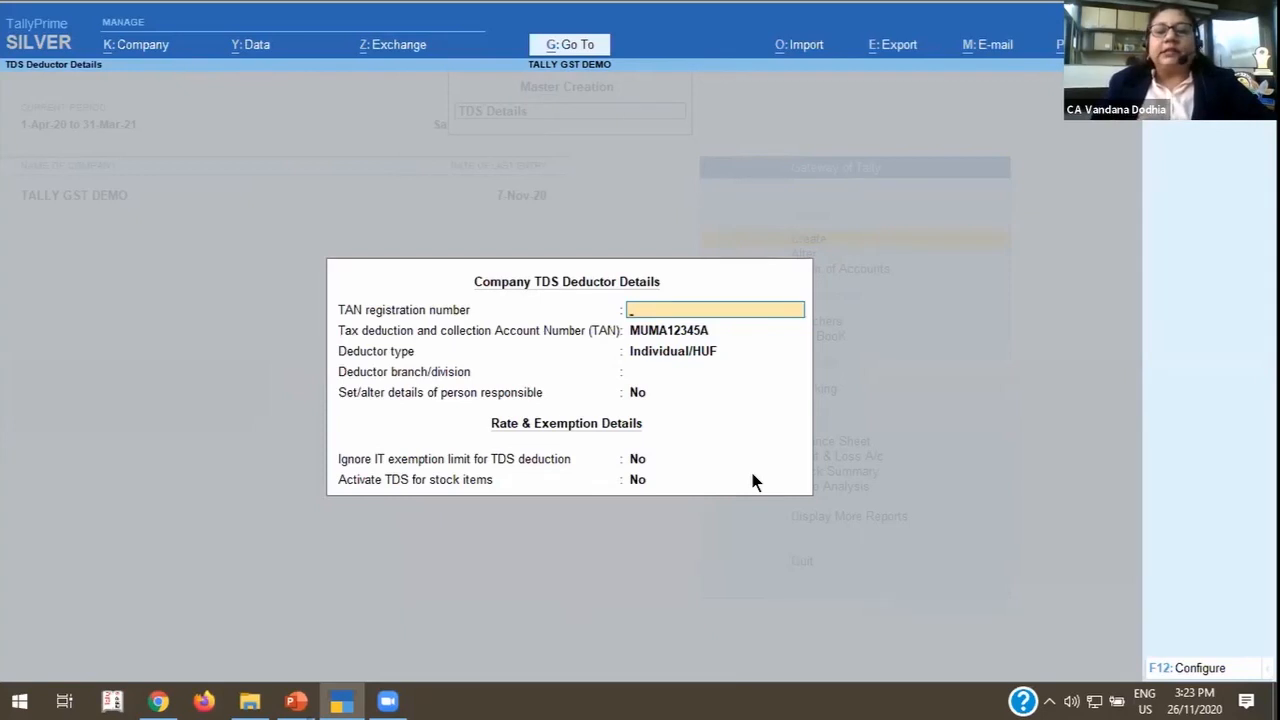
pyautogui.press('ctrl')
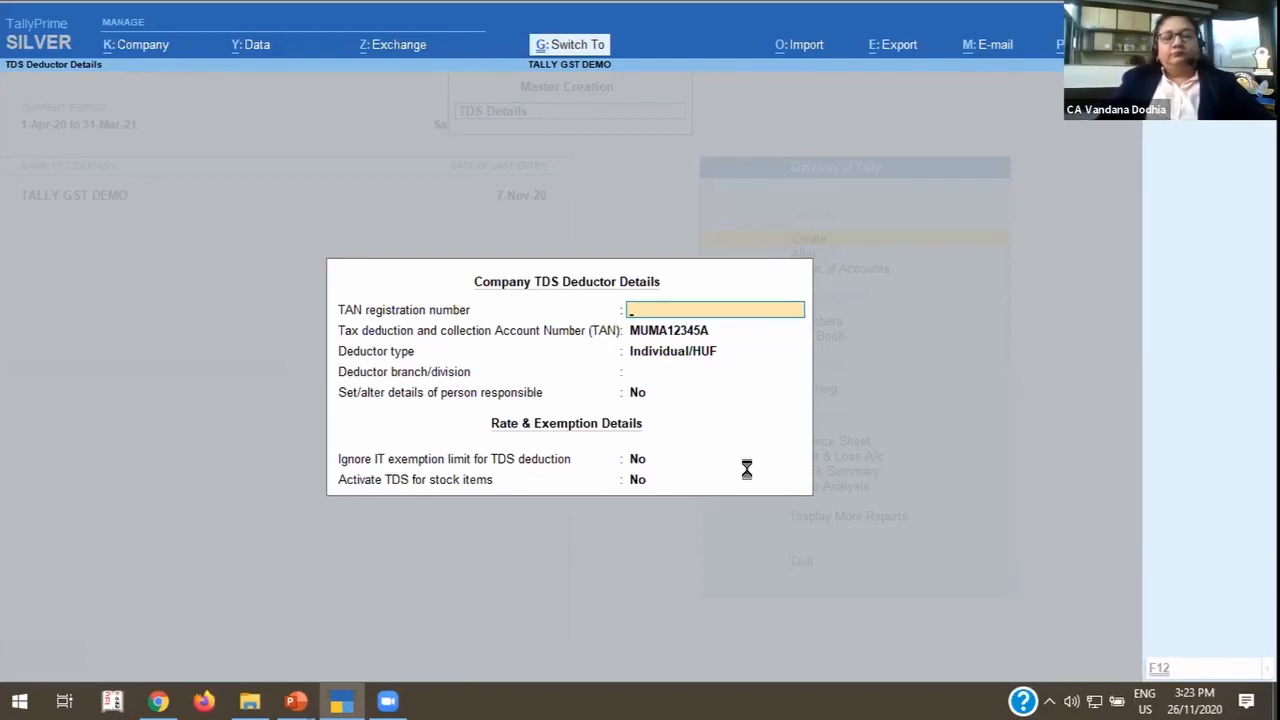
pyautogui.press('Escape')
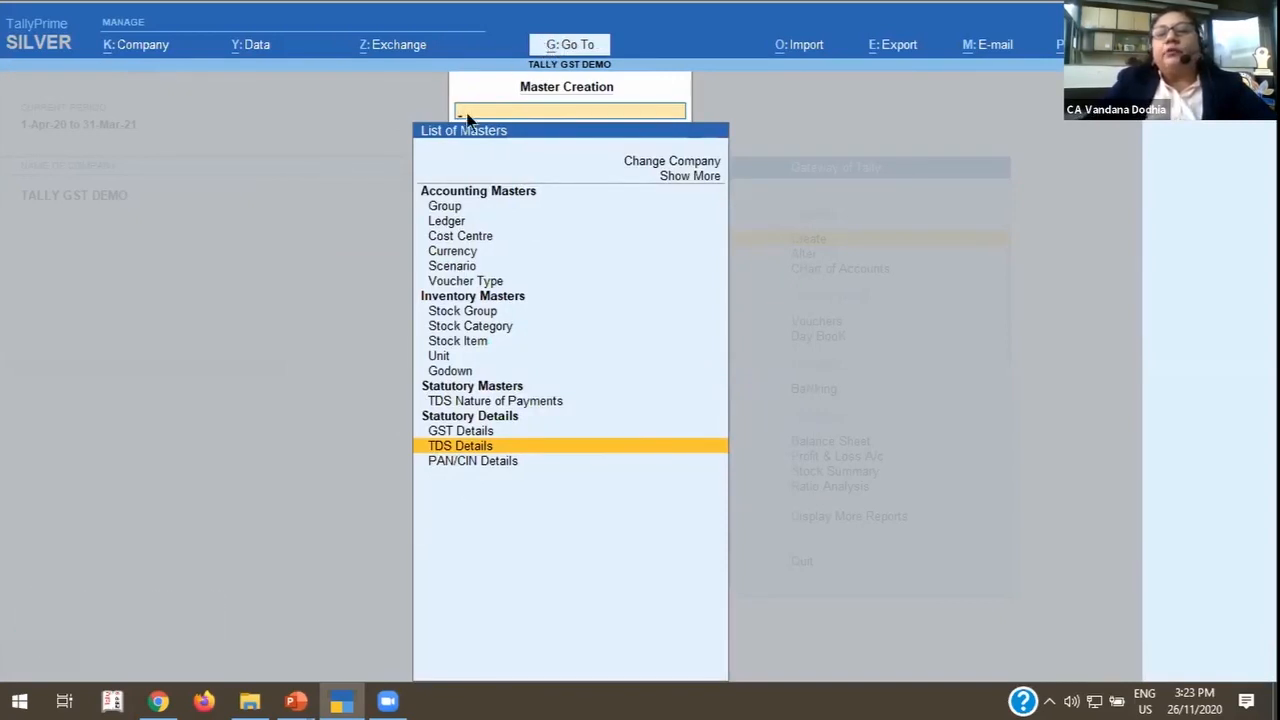
# Expand the list of masters to show more types and look through the accounting masters as far as Voucher Type.
pyautogui.click(674, 176)
pyautogui.click(674, 177)
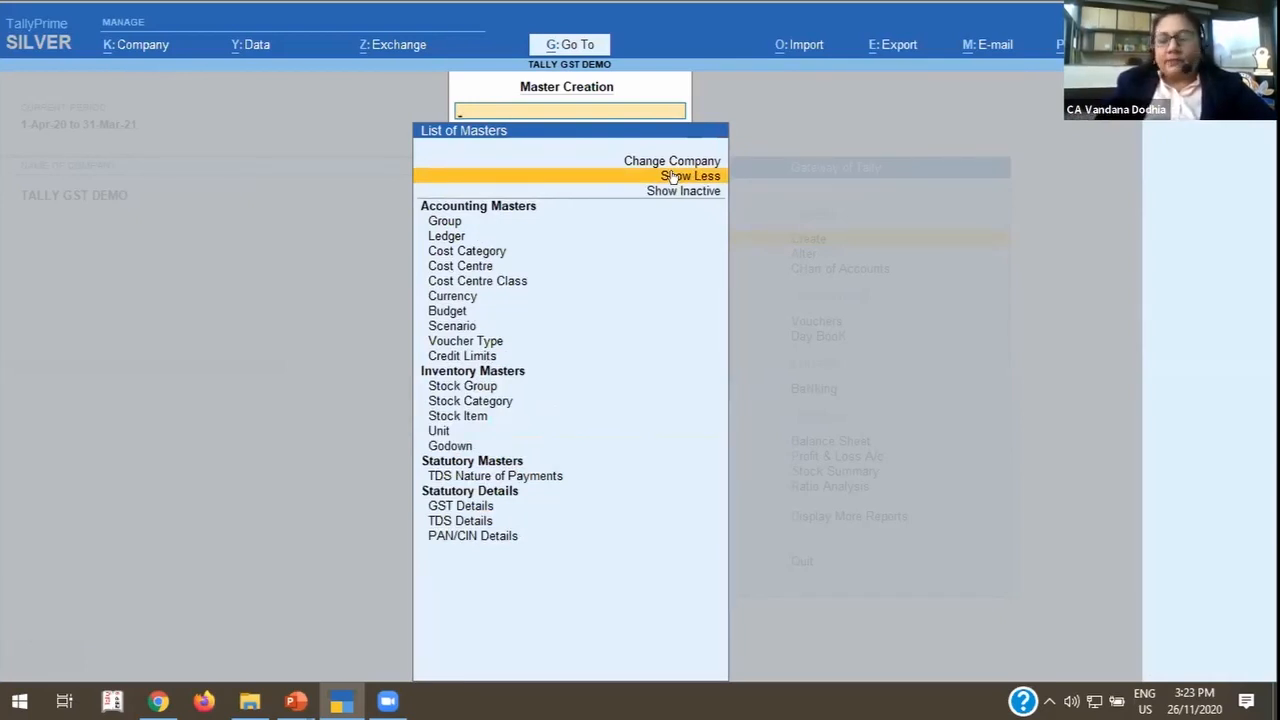
pyautogui.press('Down')
pyautogui.press('Down')
pyautogui.press('Down')
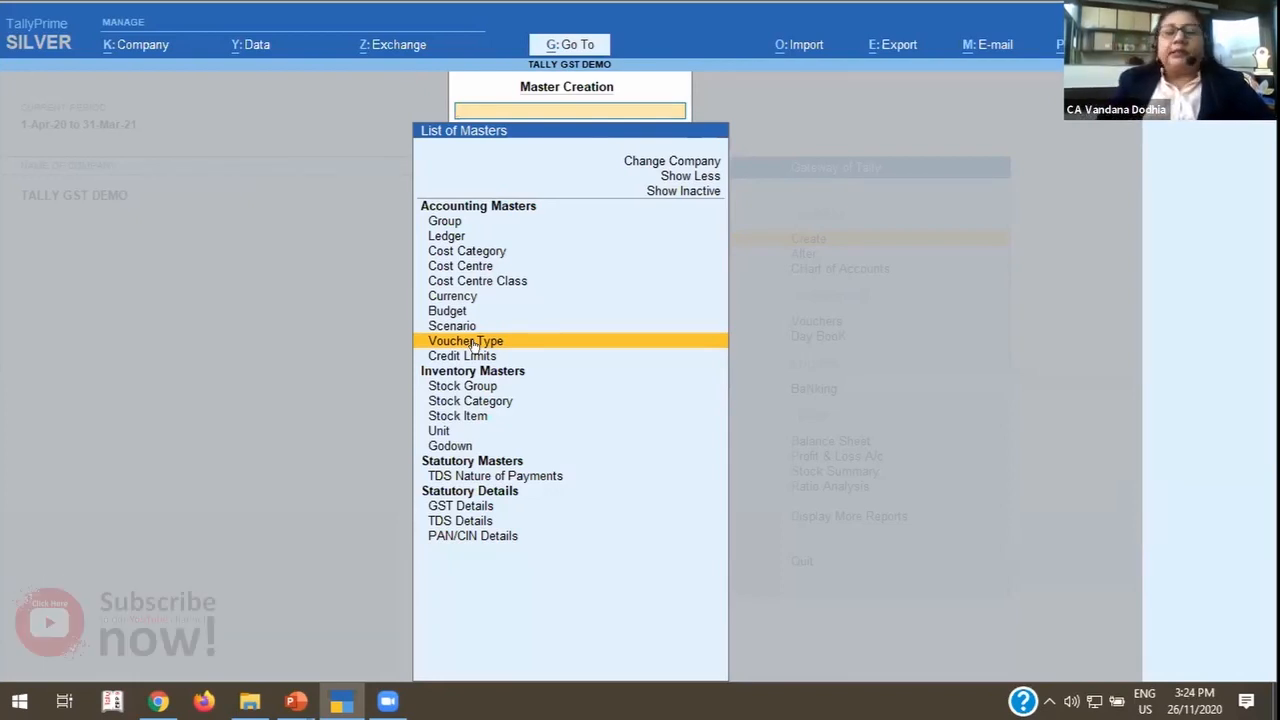
# Choose Ledger among the accounting masters and open its creation form.
pyautogui.press('Up')
pyautogui.press('Up')
pyautogui.press('Up')
pyautogui.press('Up')
pyautogui.press('Up')
pyautogui.press('Up')
pyautogui.press('Up')
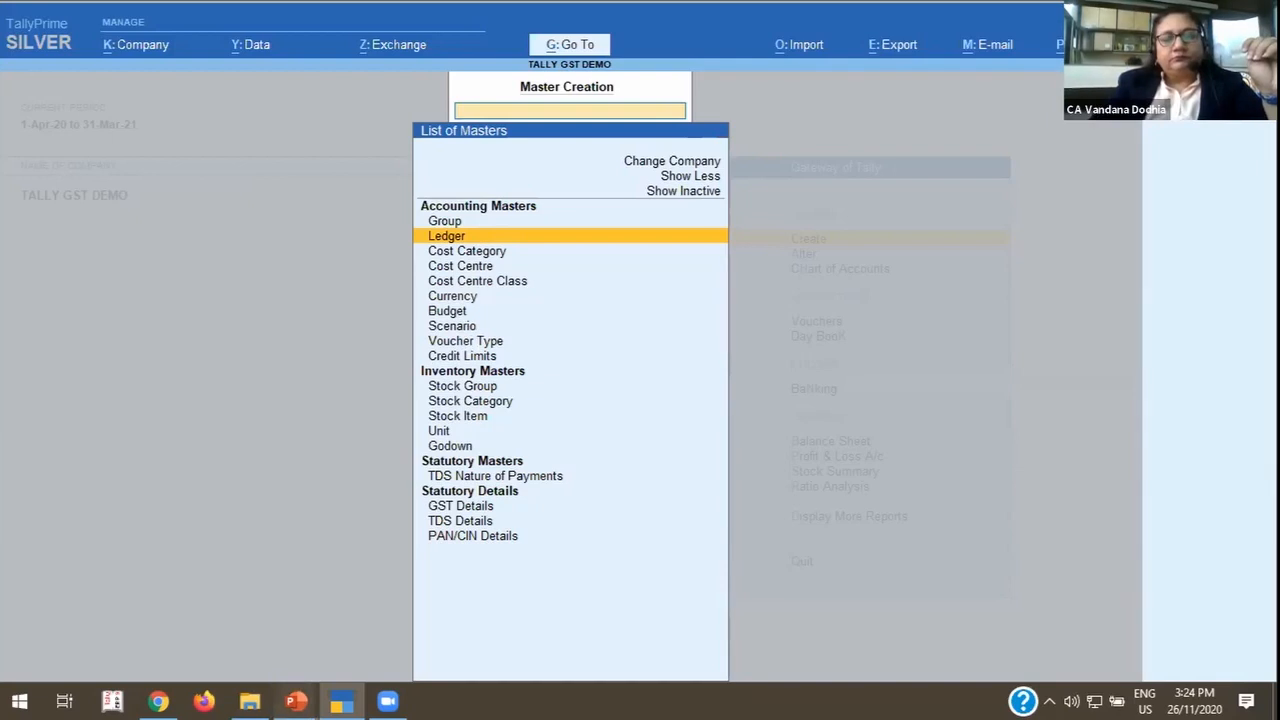
pyautogui.moveTo(295, 700)
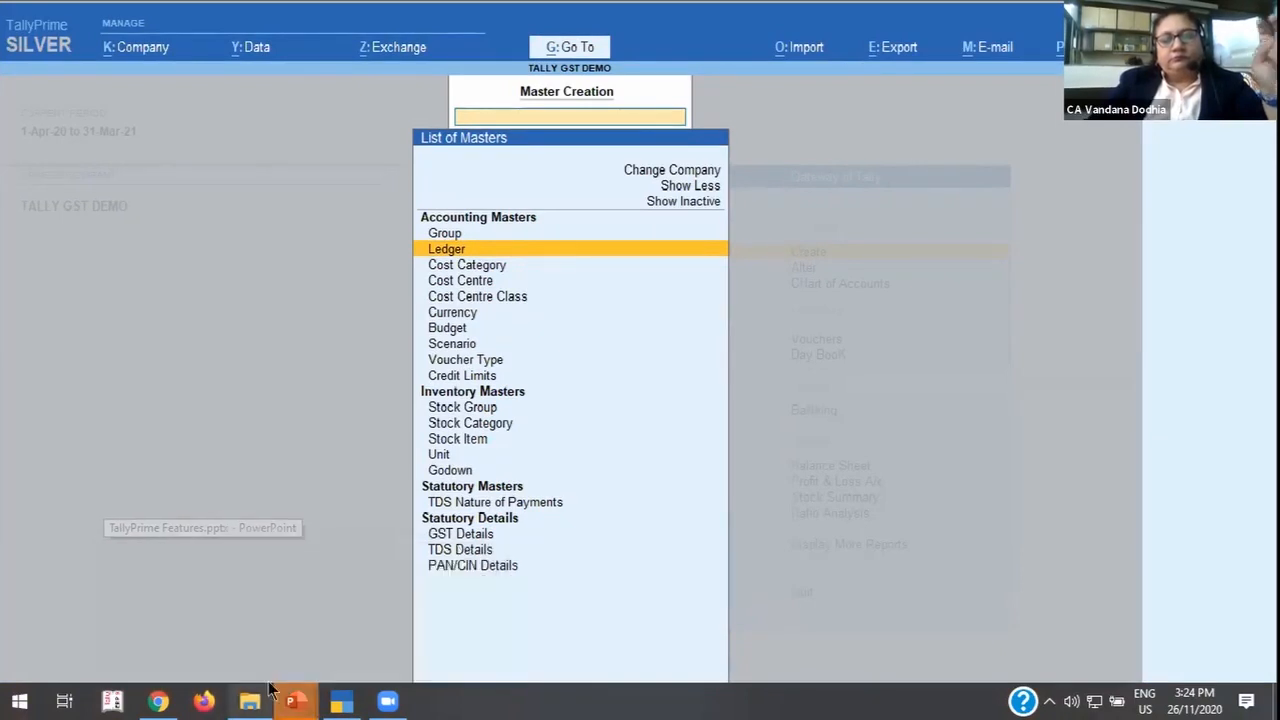
pyautogui.press('Return')
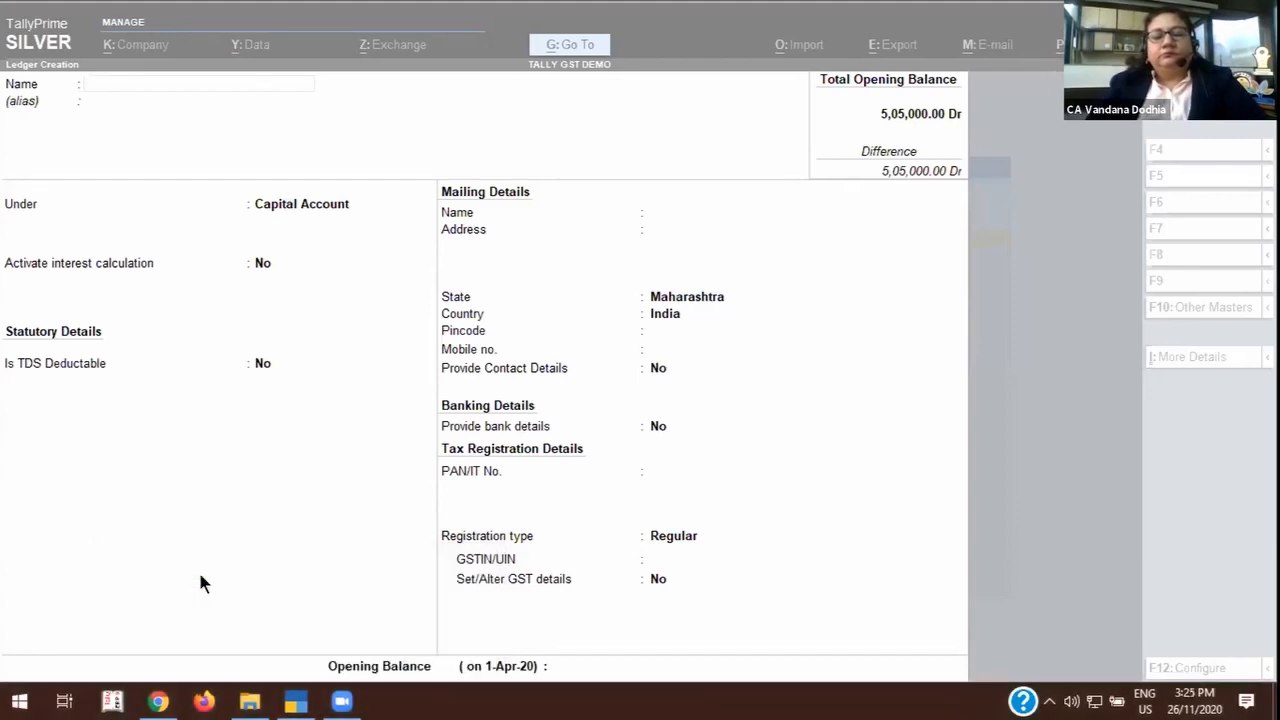
# Quit the blank ledger creation form without saving and return to the Gateway of Tally.
pyautogui.click(200, 573)
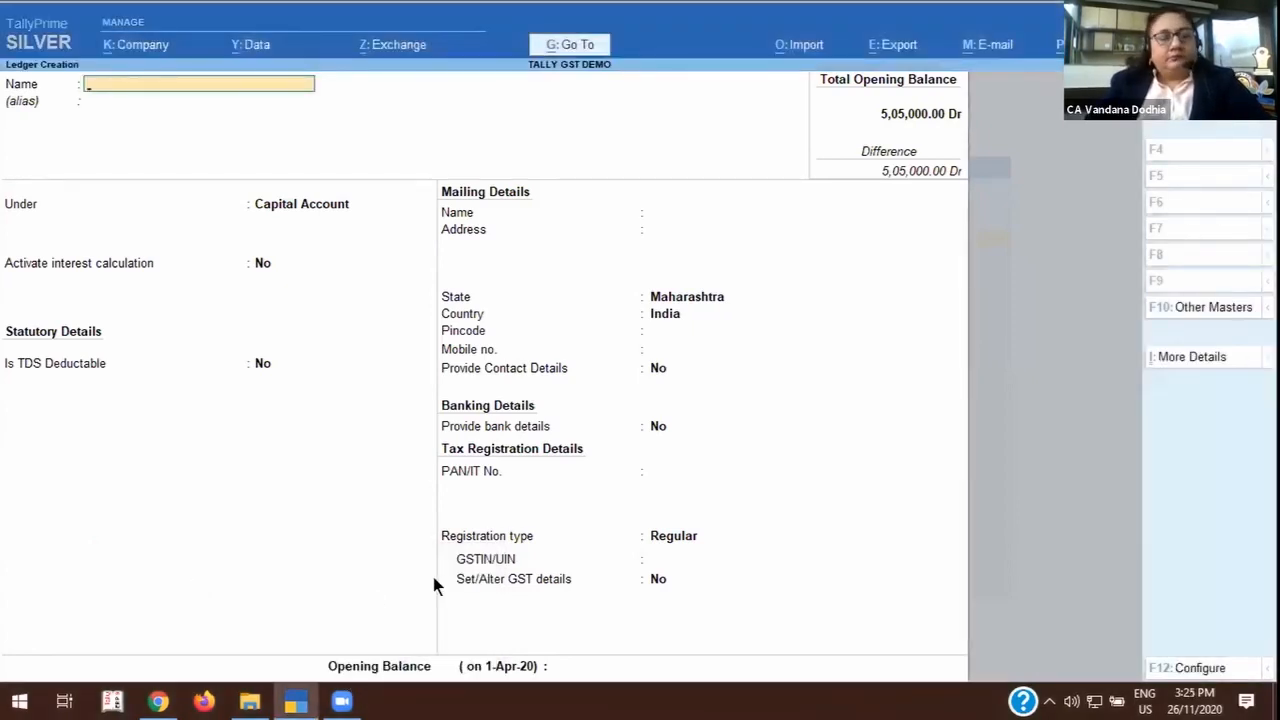
pyautogui.press('Escape')
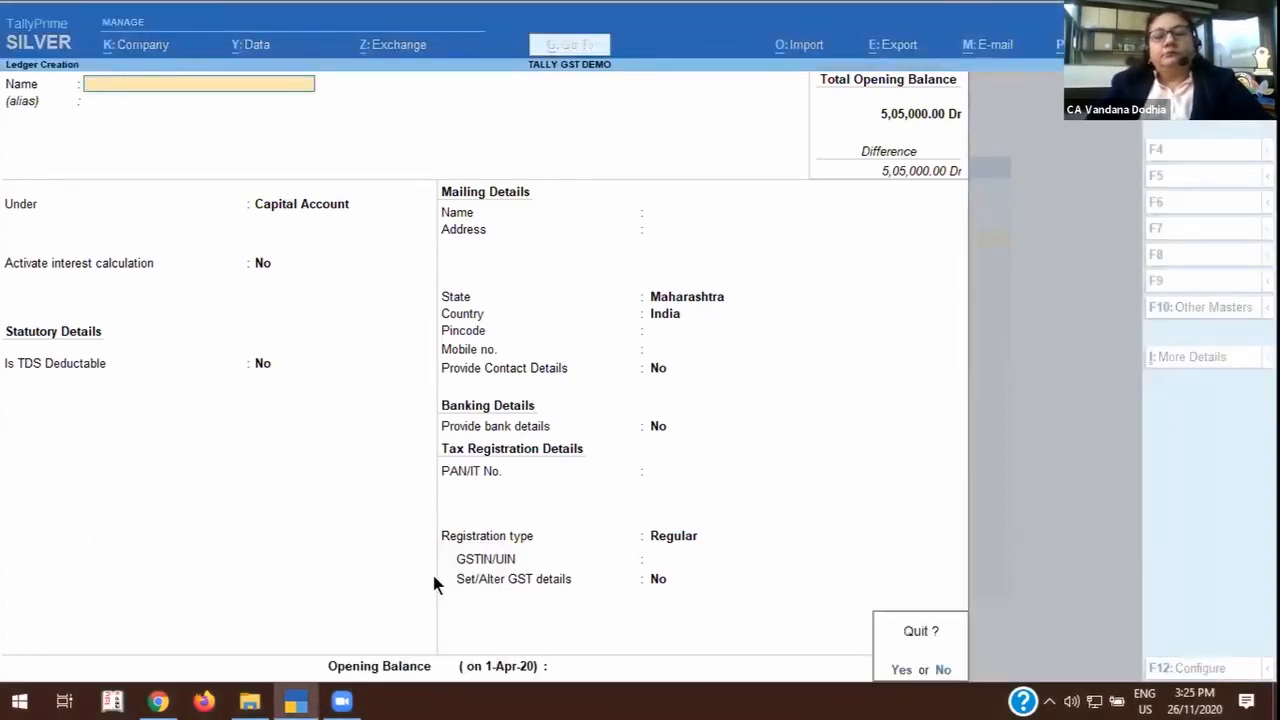
pyautogui.press('y')
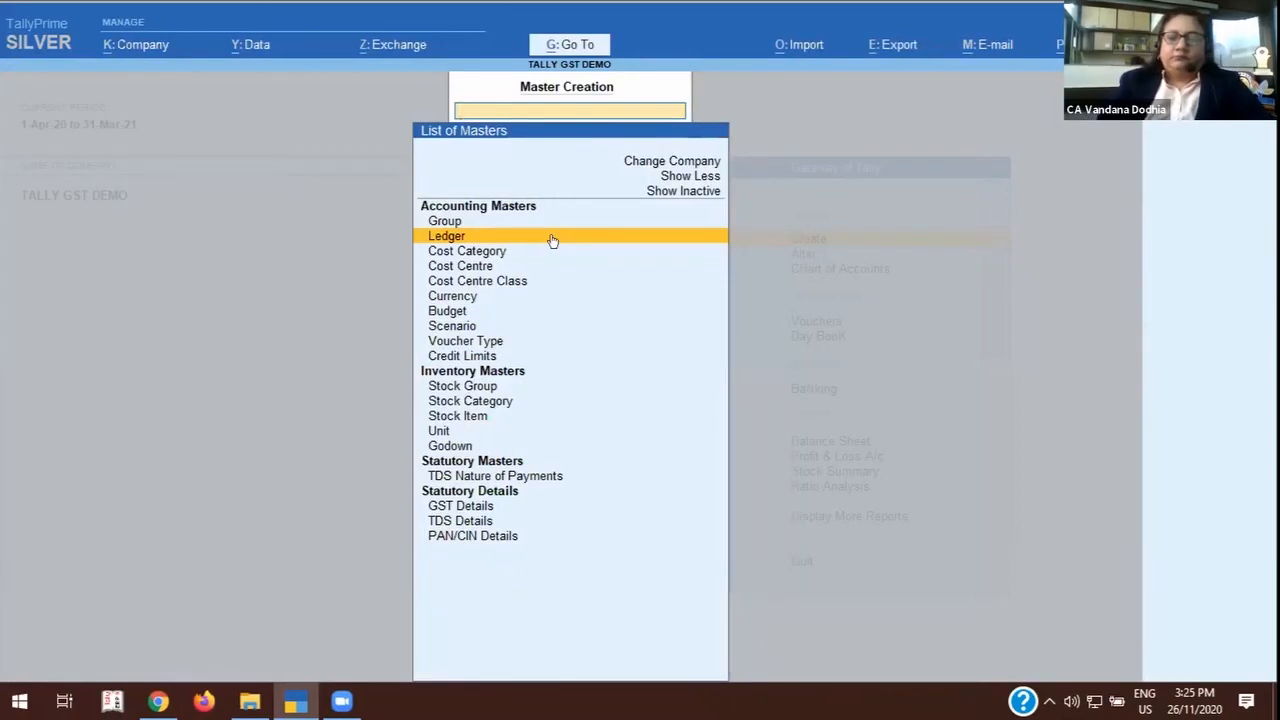
pyautogui.press('Escape')
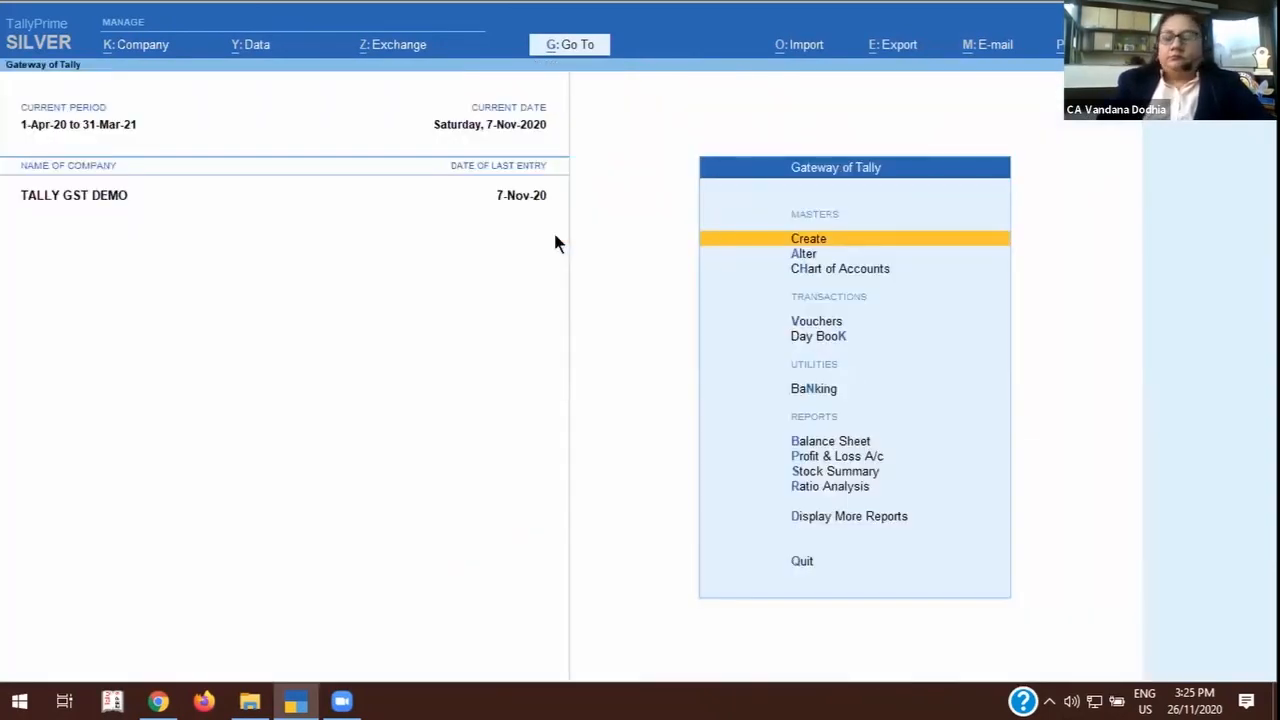
# Open the list of ledgers in the Chart of Accounts.
pyautogui.press('Down')
pyautogui.press('Down')
pyautogui.press('Return')
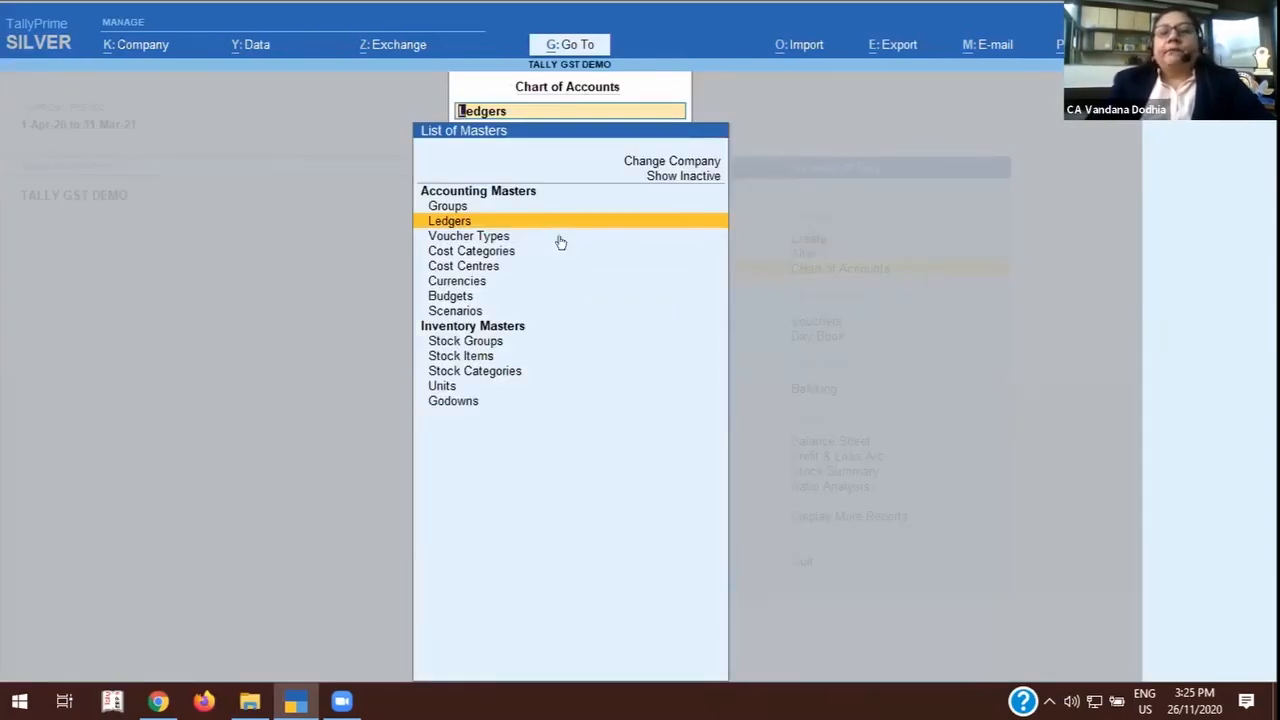
pyautogui.press('Return')
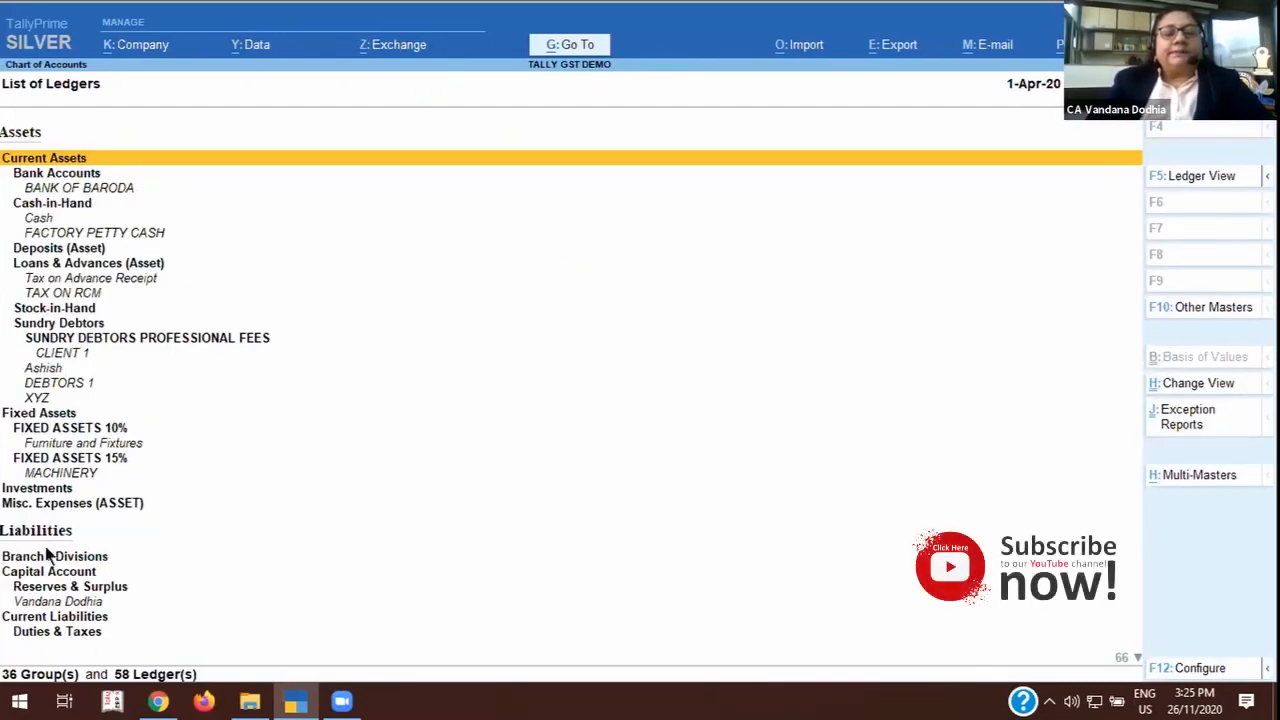
# Find the INPUT CGST ledger in the GST group under Duties & Taxes and open it for alteration.
pyautogui.click(76, 636)
pyautogui.press('Down')
pyautogui.press('Down')
pyautogui.press('Down')
pyautogui.press('Down')
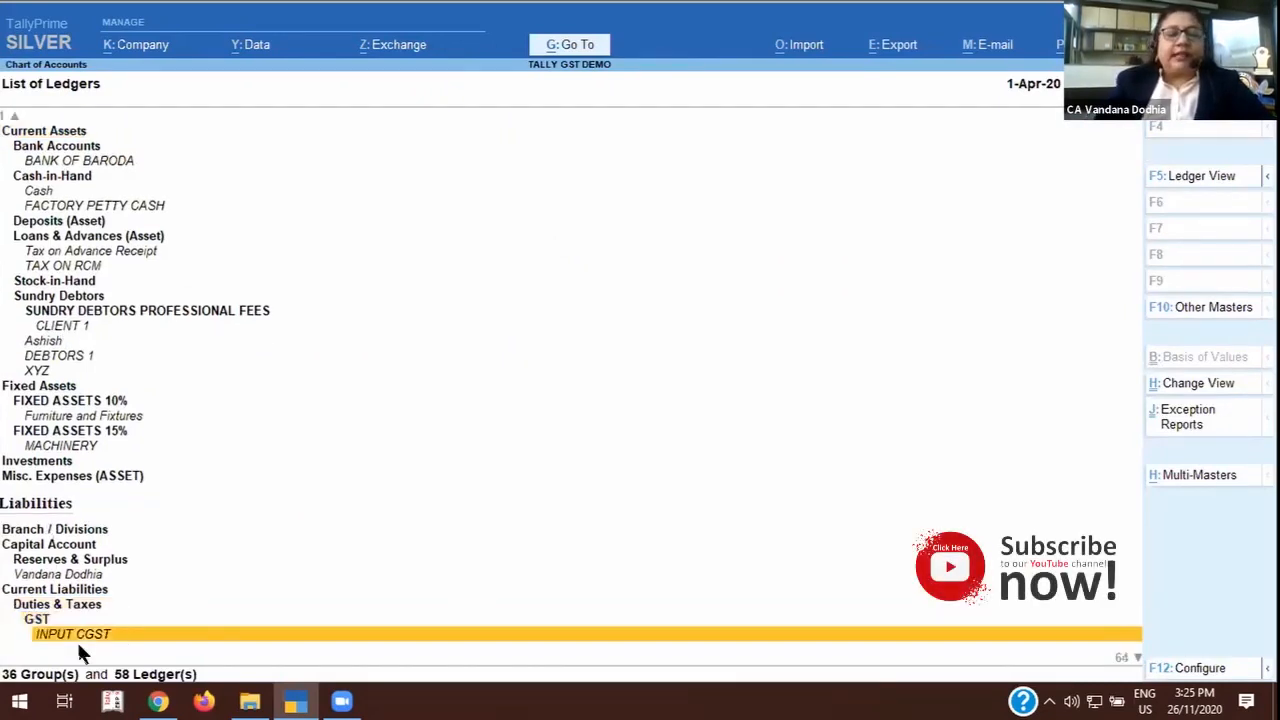
pyautogui.press('Up')
pyautogui.press('Up')
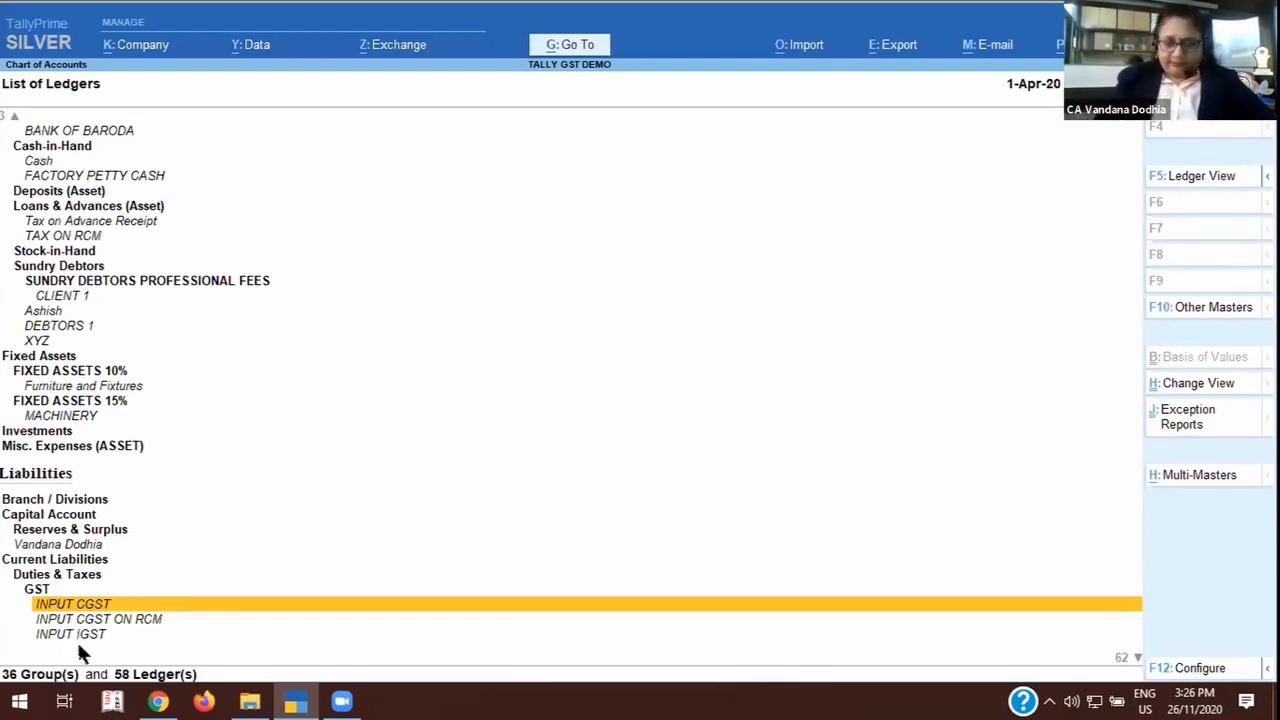
pyautogui.press('Return')
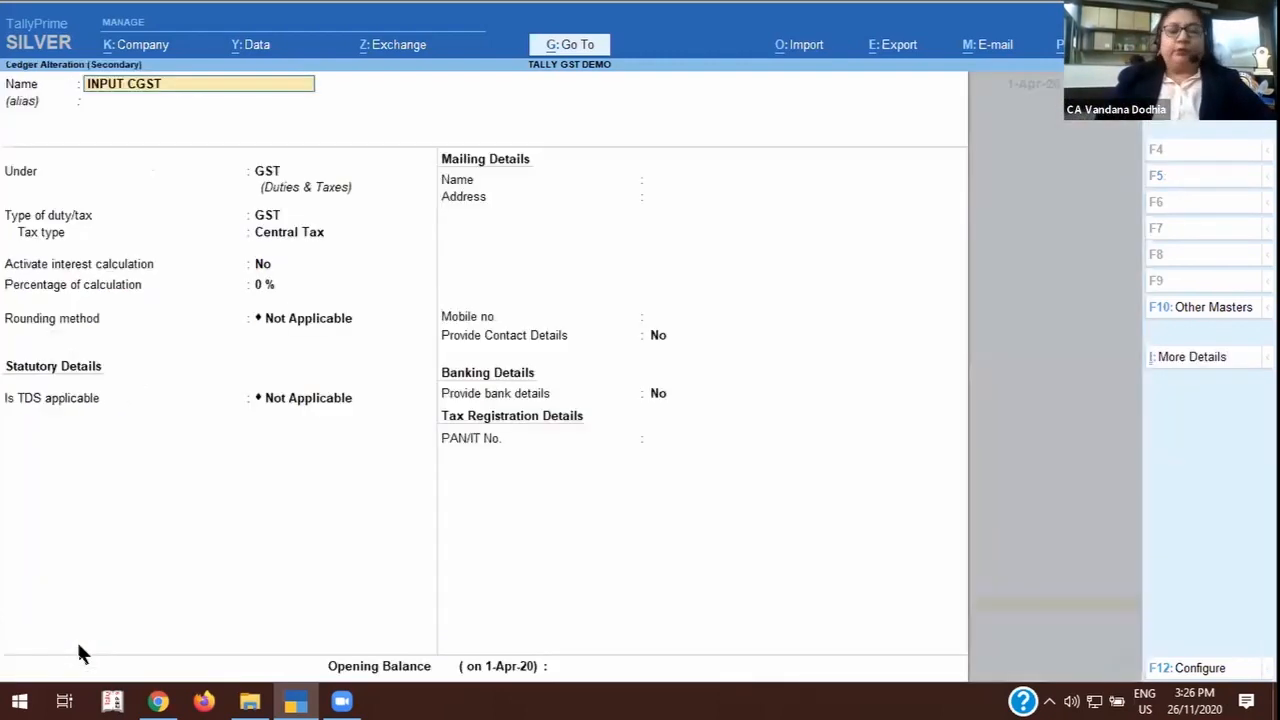
# Open the GST group from the ledger's Under field, review its settings and quit without saving changes.
pyautogui.click(270, 173)
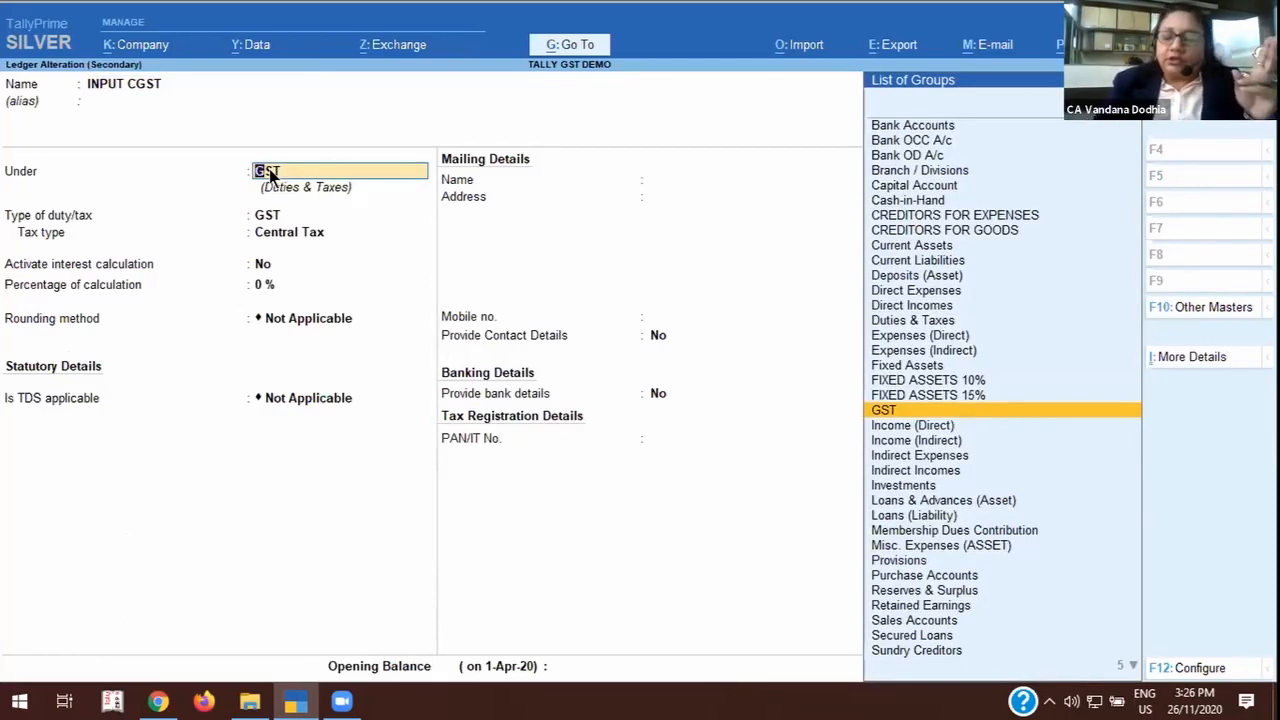
pyautogui.press('ctrl')
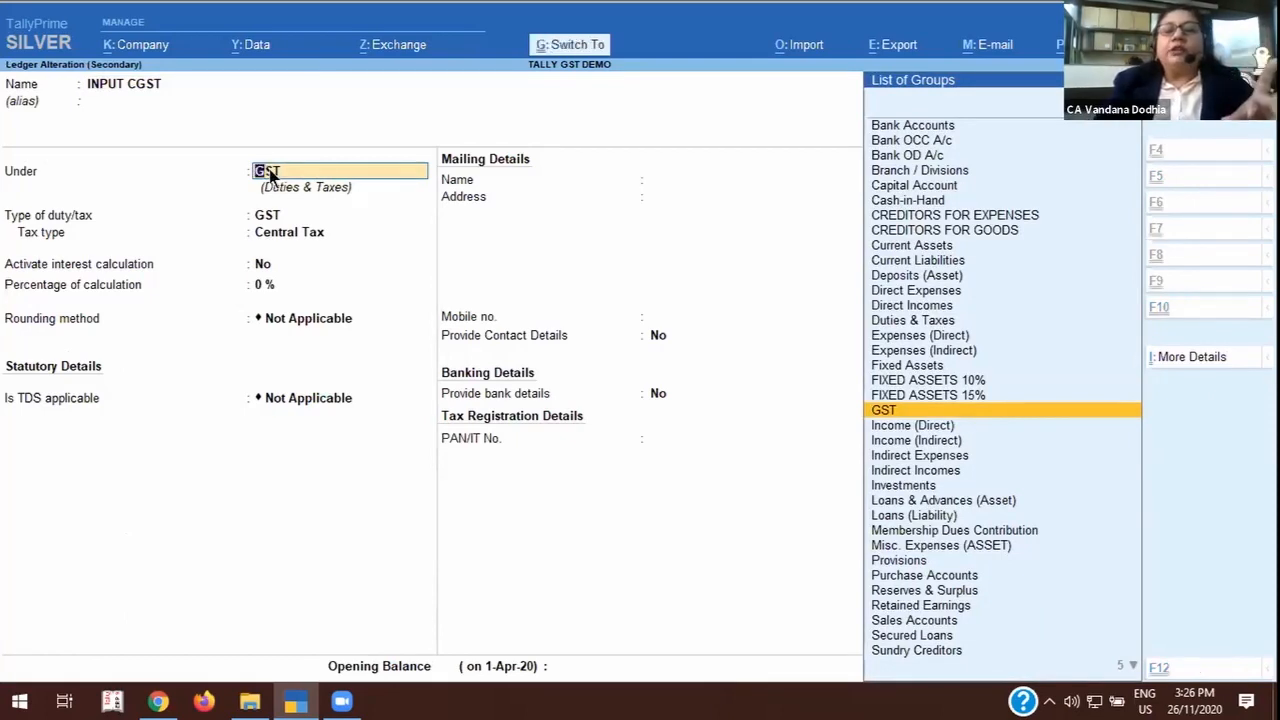
pyautogui.hotkey('ctrl', 'Return')
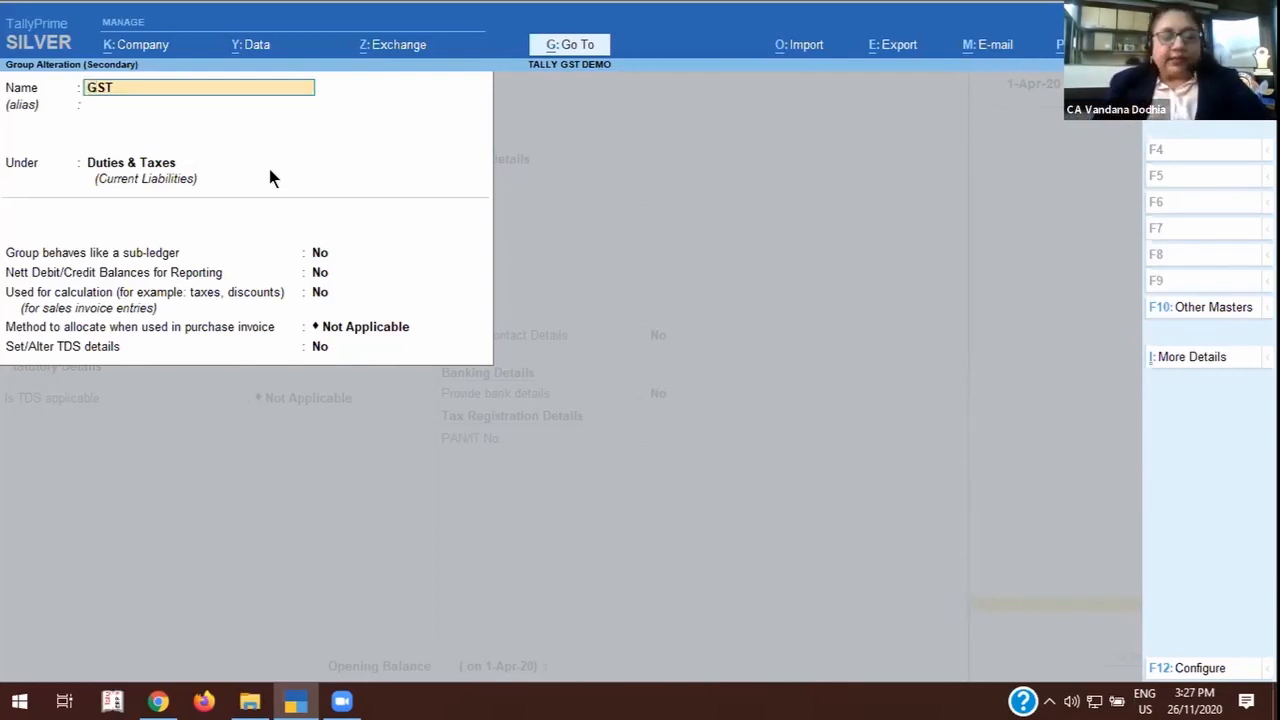
pyautogui.press('BackSpace')
pyautogui.press('Escape')
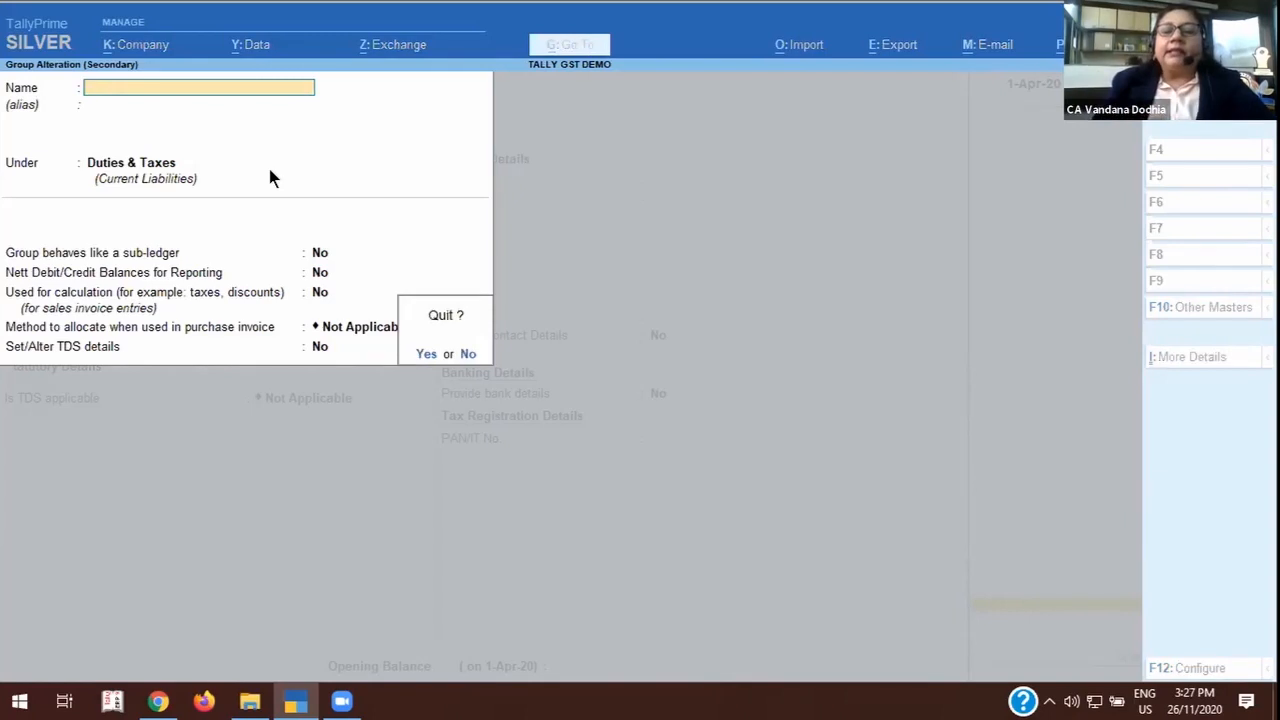
pyautogui.press('y')
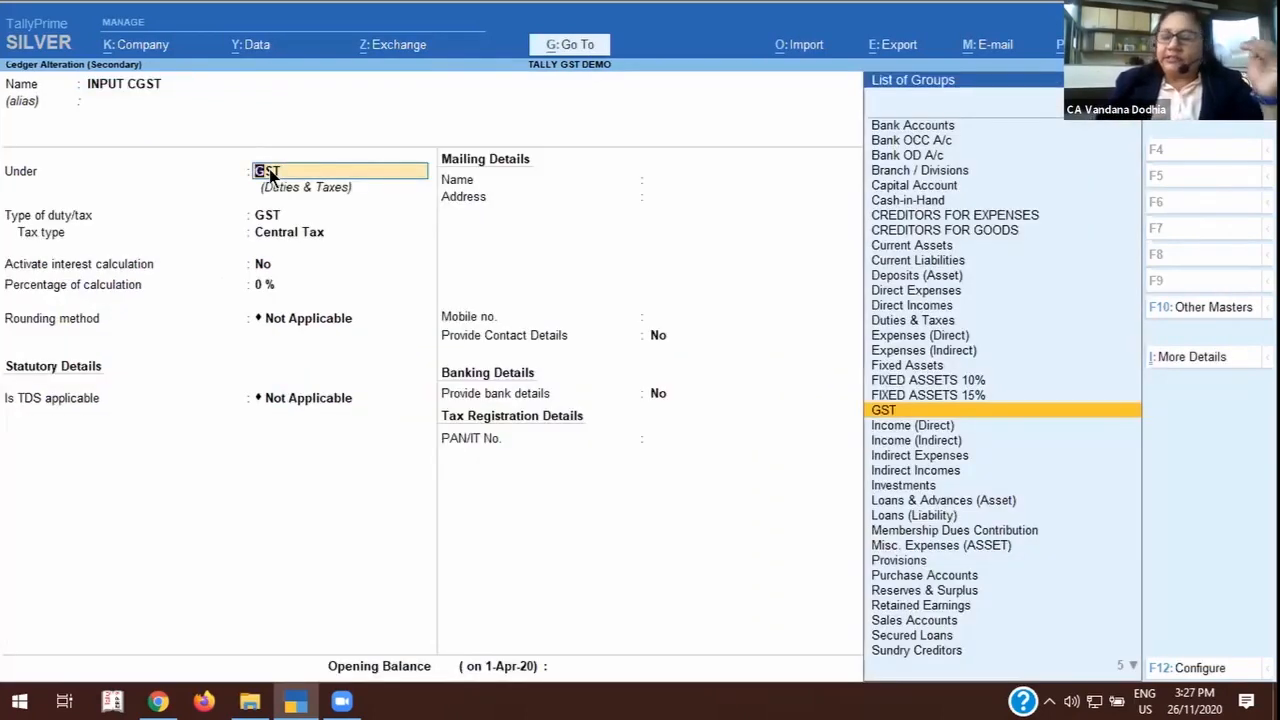
# Go through INPUT CGST's duty type, tax type and percentage of calculation, keeping GST, Central Tax and 0 %, and accept the ledger.
pyautogui.press('Return')
pyautogui.press('Return')
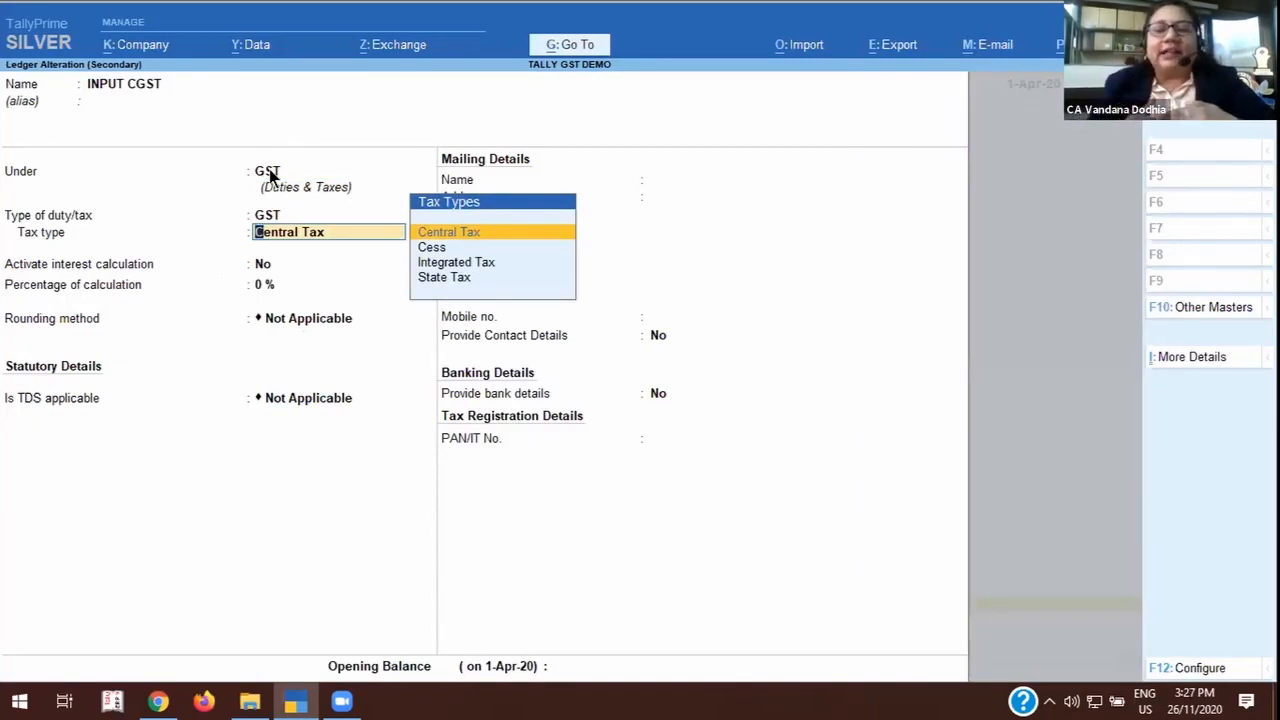
pyautogui.press('Return')
pyautogui.press('Return')
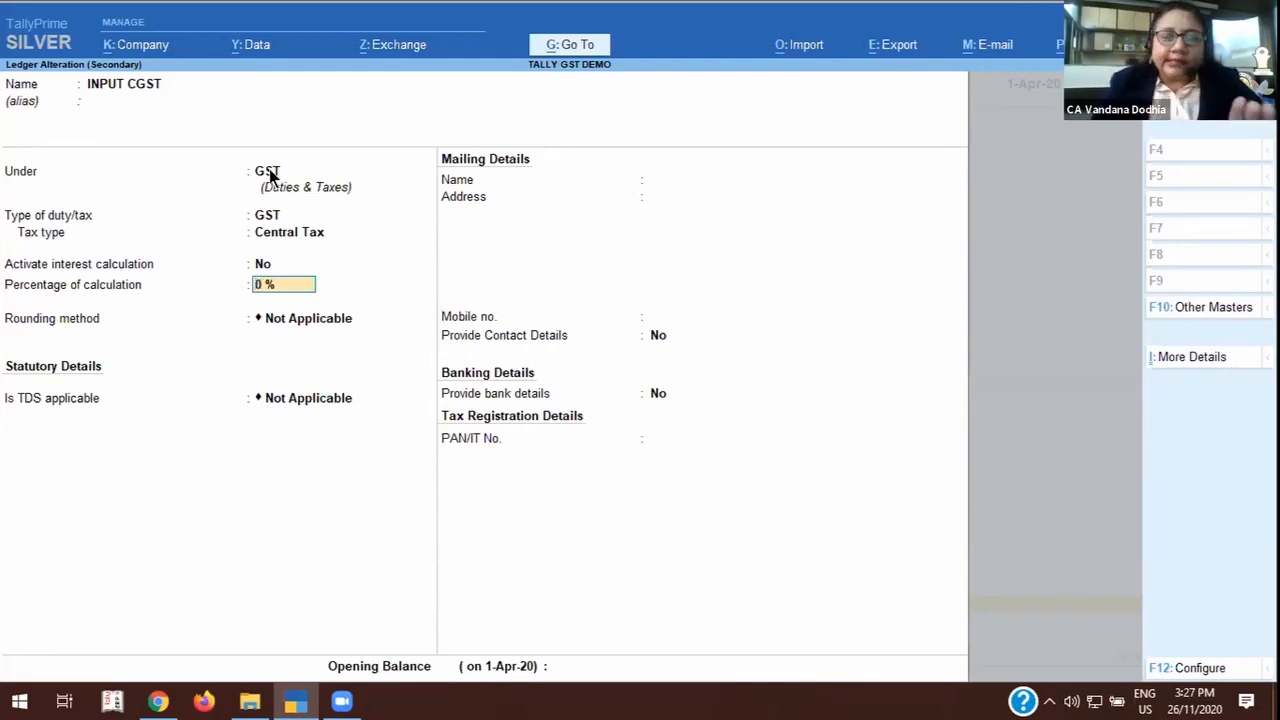
pyautogui.press('ctrl')
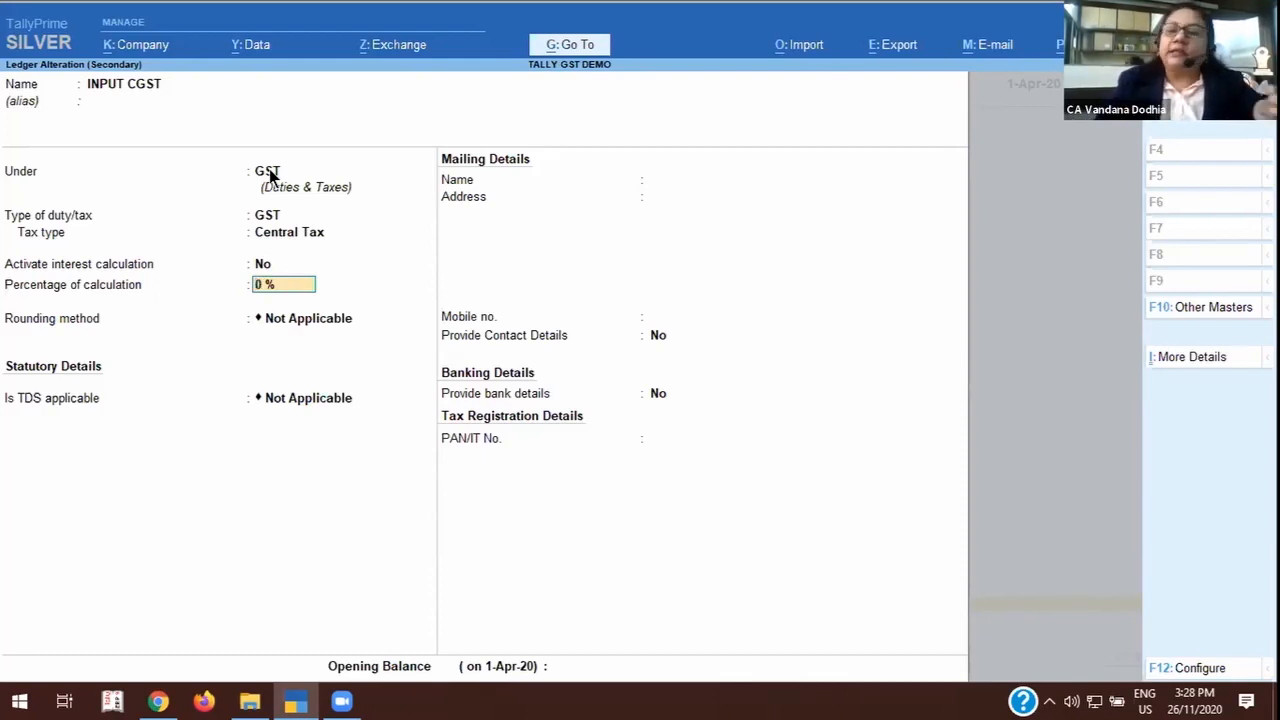
pyautogui.press('ctrl')
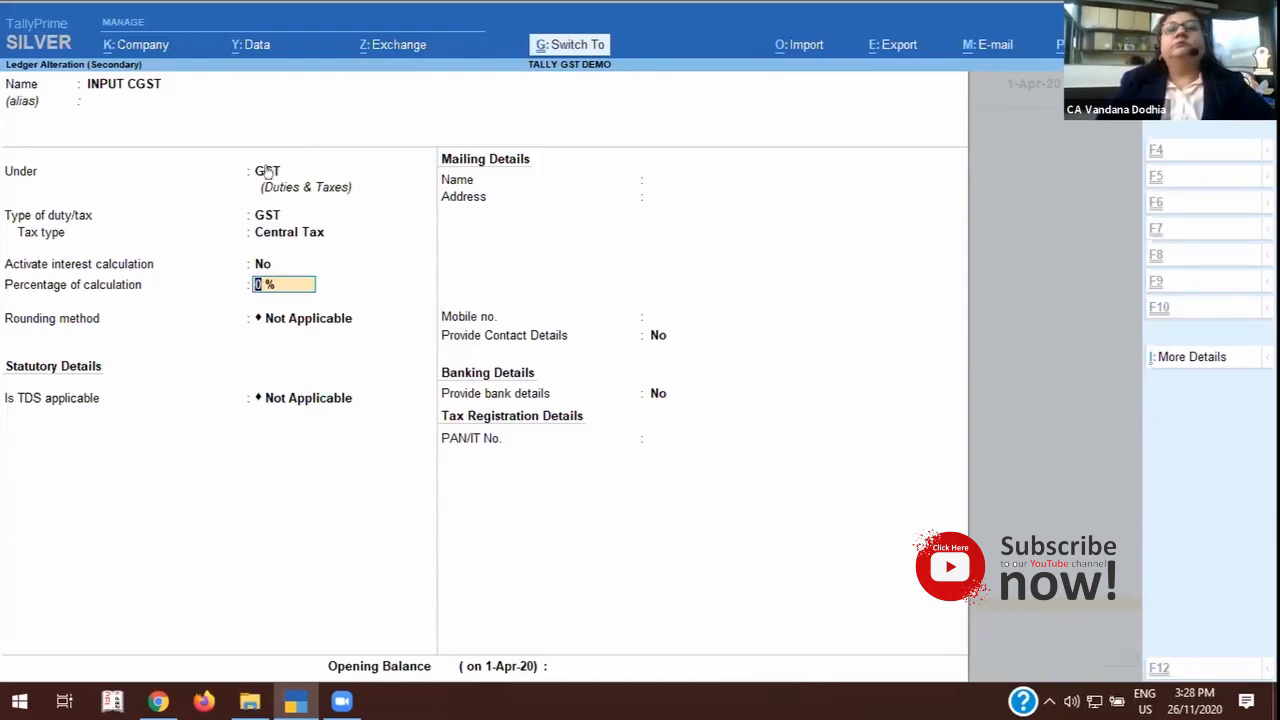
pyautogui.hotkey('ctrl', 'a')
# Review the INPUT CGST ON RCM ledger's details and quit it without saving changes.
pyautogui.press('Down')
pyautogui.press('Down')
pyautogui.press('Down')
pyautogui.press('Down')
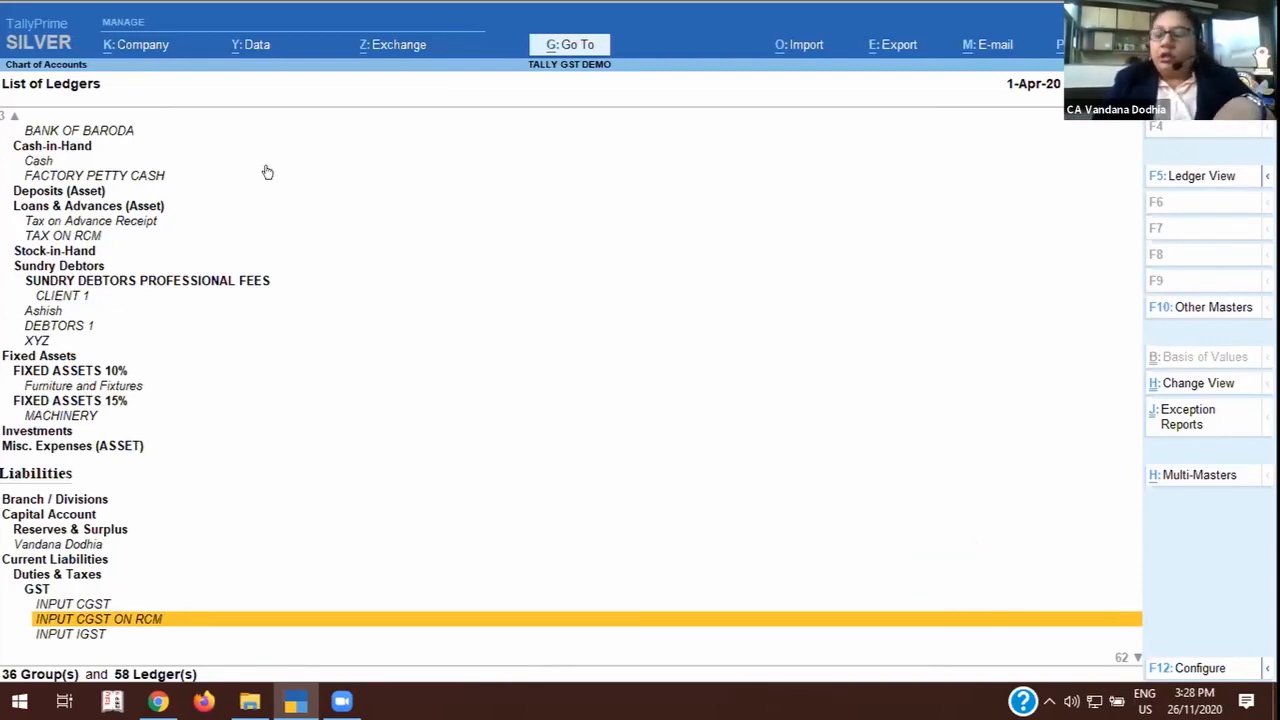
pyautogui.press('Return')
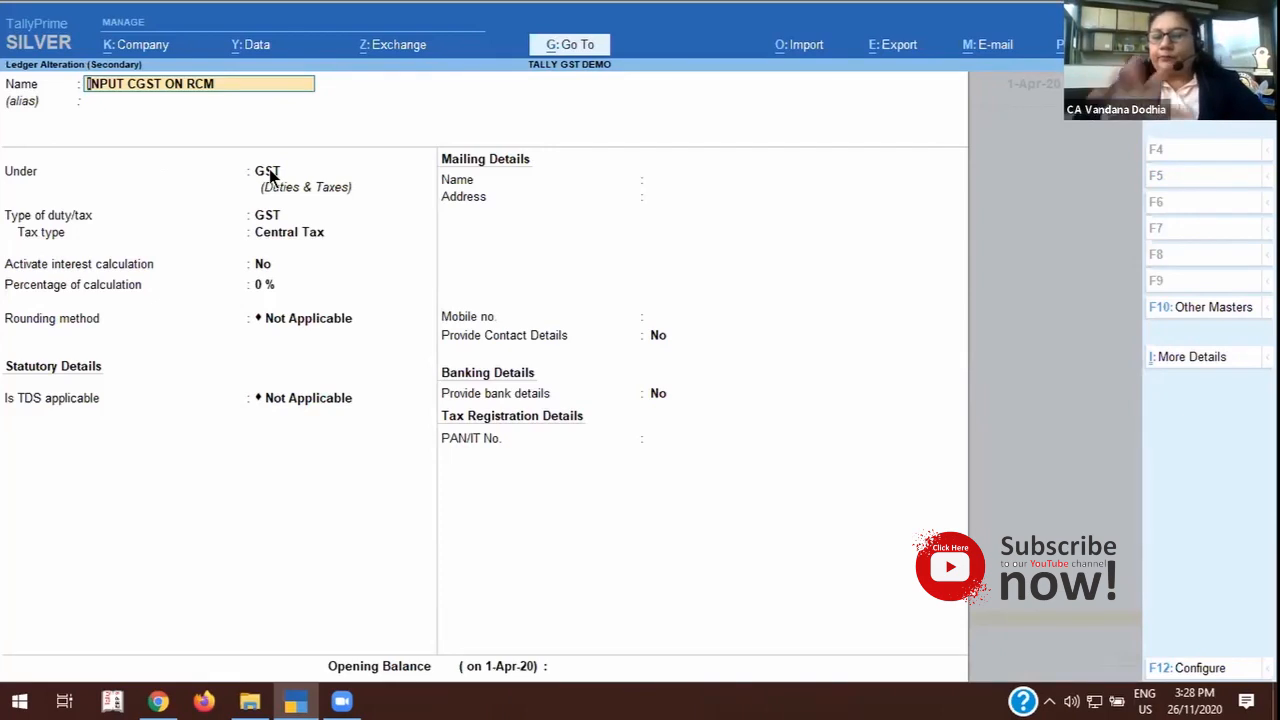
pyautogui.press('Escape')
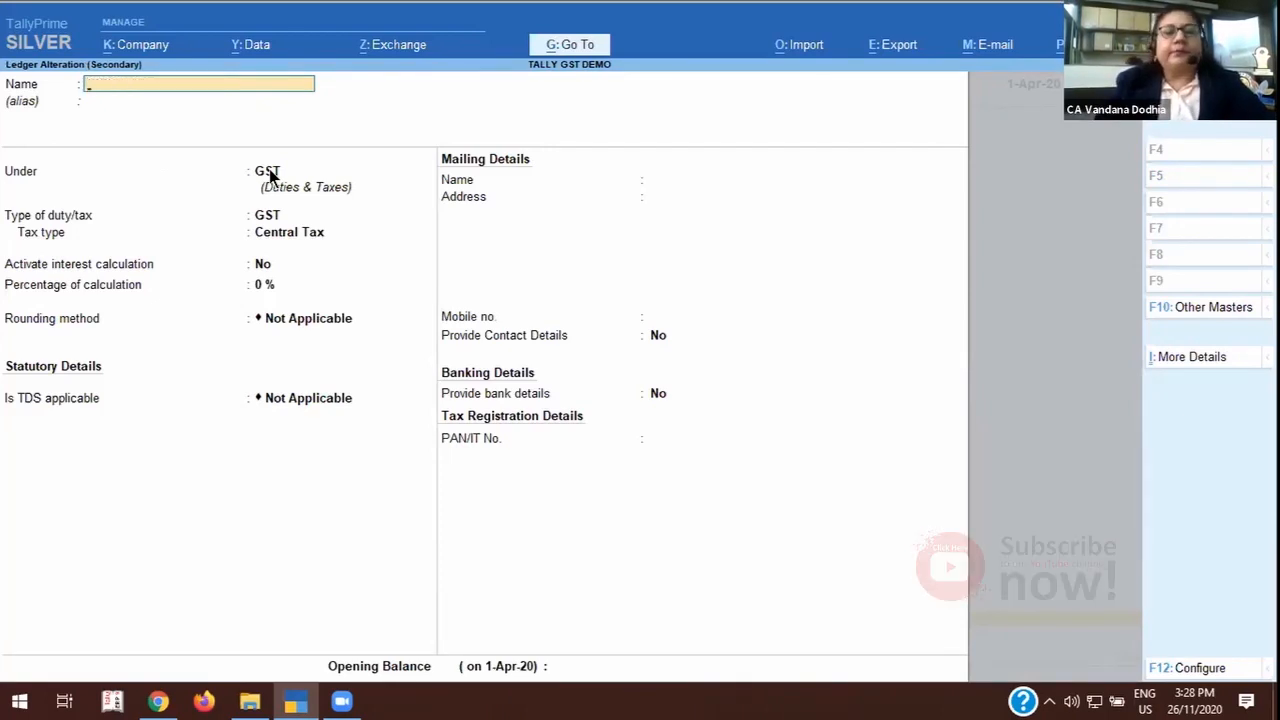
pyautogui.press('Escape')
pyautogui.press('Return')
# Look through the GST and TDS ledgers under Duties & Taxes as far as TDS ON PROFESSIONAL FEES.
pyautogui.press('Down')
pyautogui.press('Down')
pyautogui.press('Down')
pyautogui.press('Down')
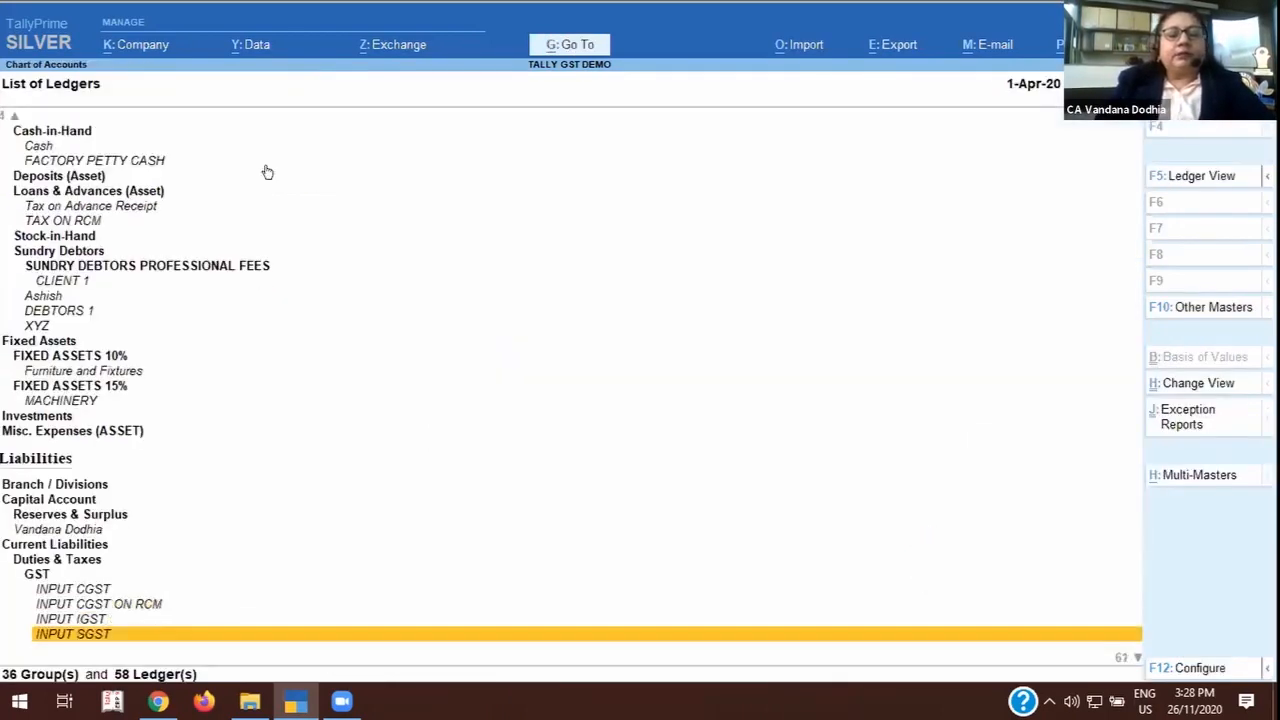
pyautogui.press('Down')
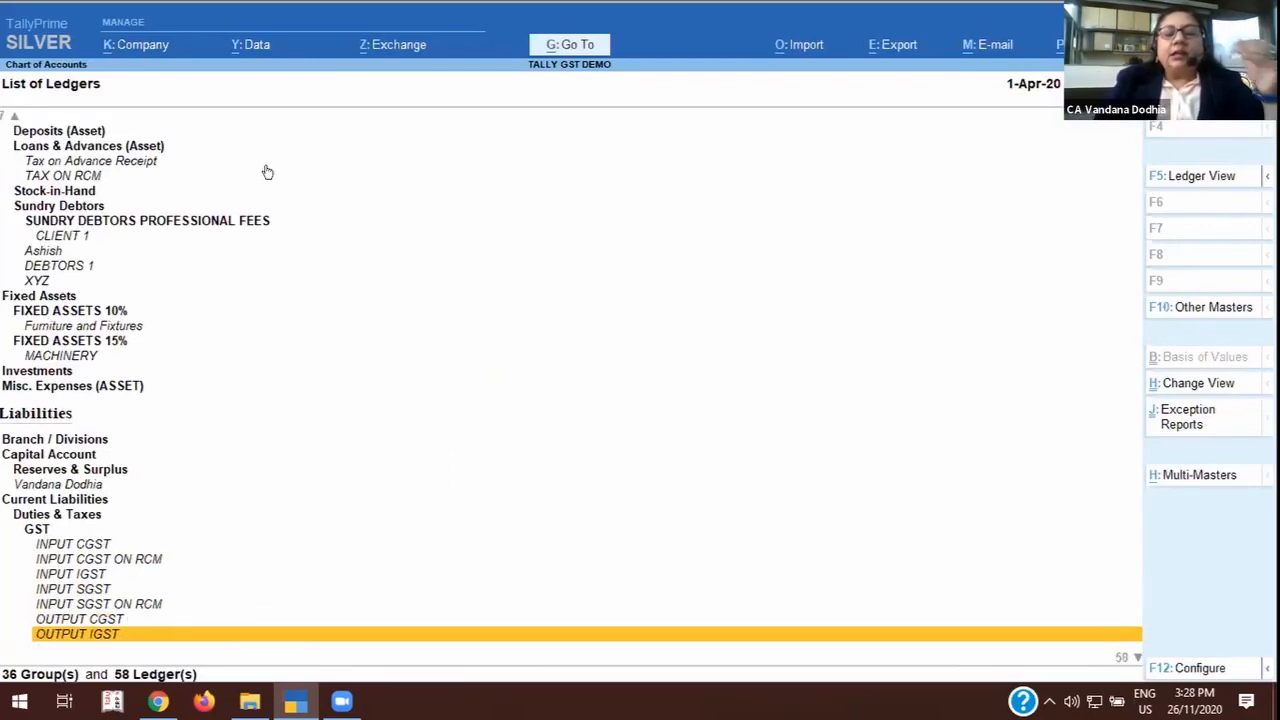
pyautogui.press('Down')
pyautogui.press('Down')
pyautogui.press('Down')
pyautogui.press('Down')
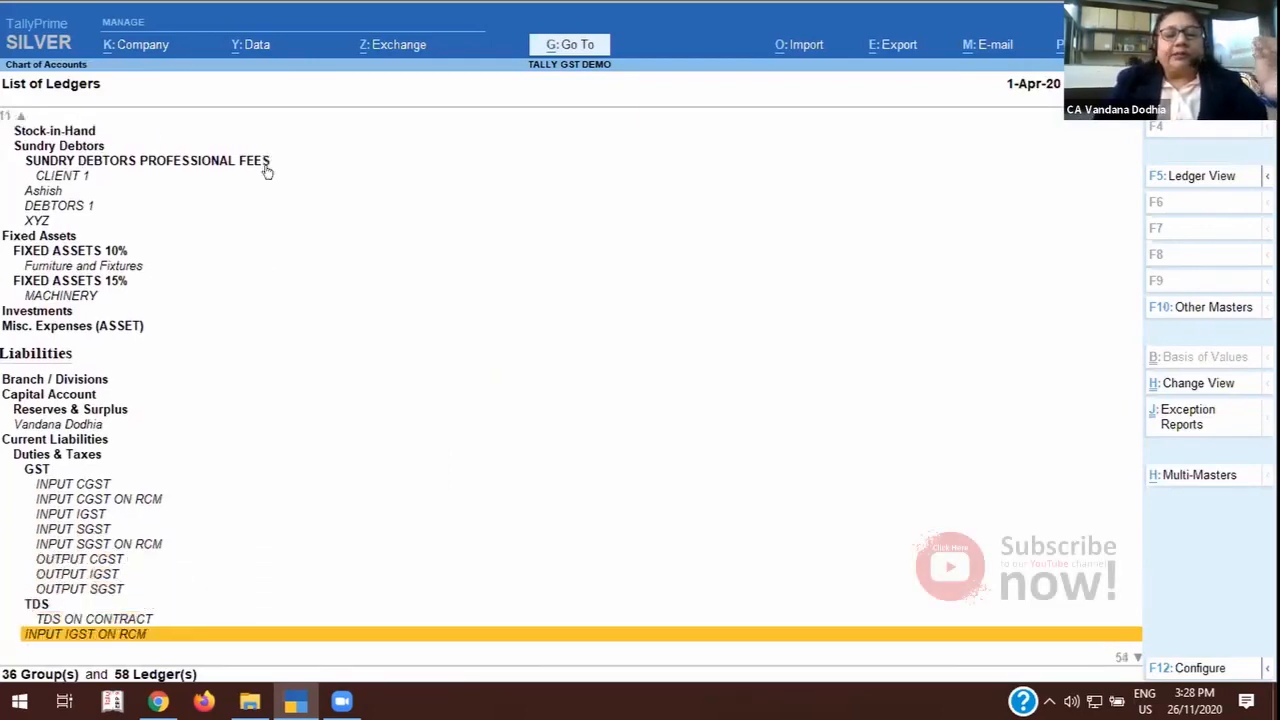
pyautogui.press('Down')
pyautogui.press('Down')
pyautogui.press('Down')
pyautogui.press('Down')
pyautogui.press('Down')
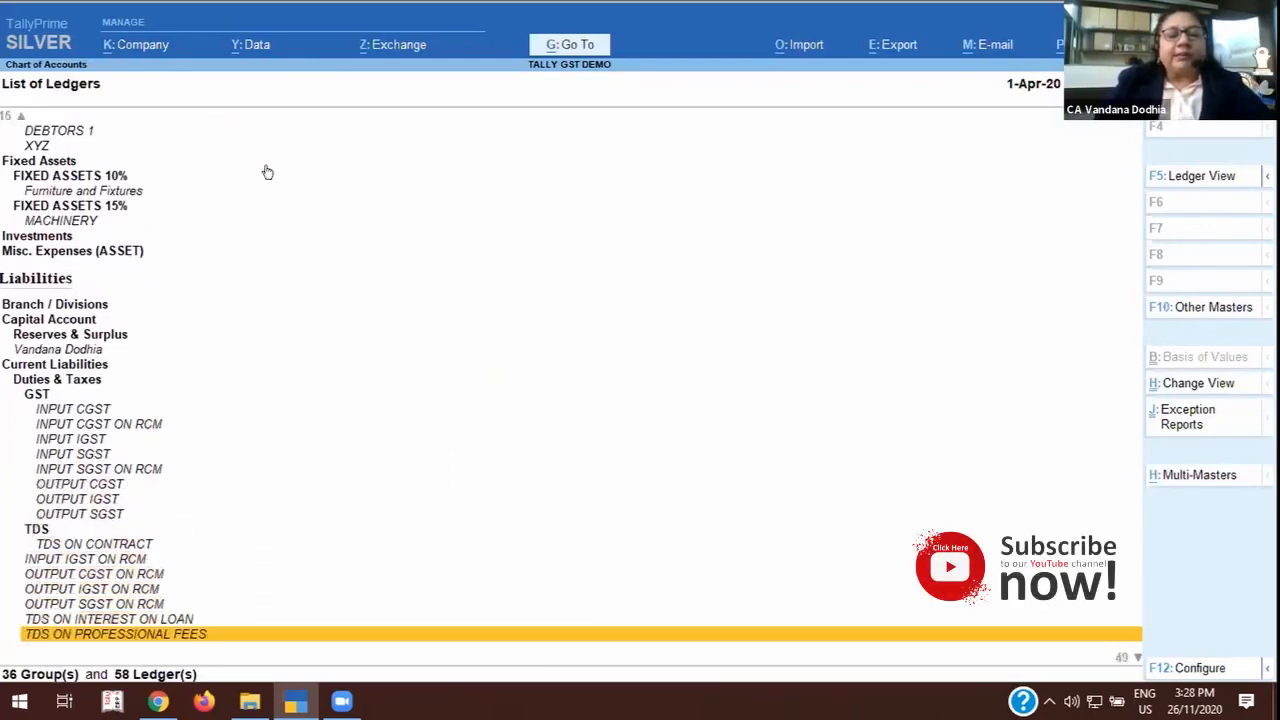
# Examine the input and output RCM ledgers that sit directly under Duties & Taxes outside the GST group.
pyautogui.press('Down')
pyautogui.press('Up')
pyautogui.press('Up')
pyautogui.press('Up')
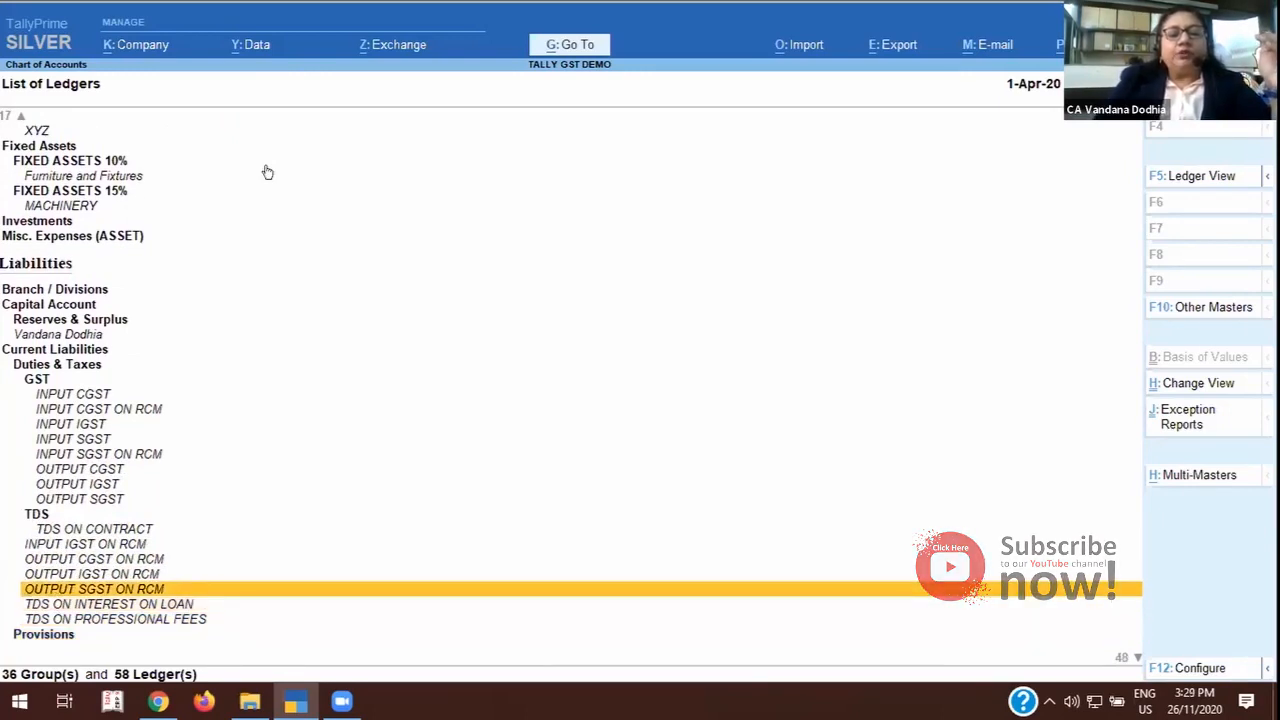
pyautogui.press('Up')
pyautogui.press('Up')
pyautogui.press('Up')
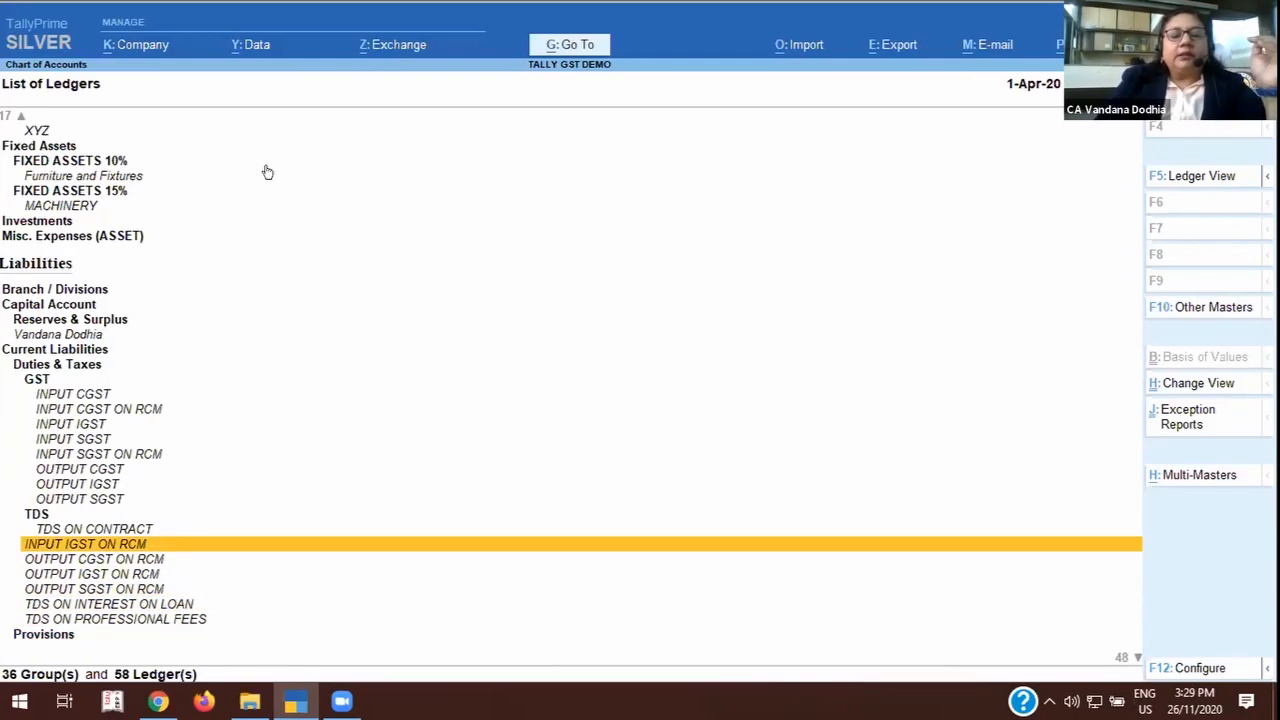
pyautogui.press('Down')
pyautogui.press('Down')
pyautogui.press('Down')
pyautogui.press('Down')
pyautogui.press('Up')
pyautogui.press('Up')
pyautogui.press('Up')
pyautogui.press('Up')
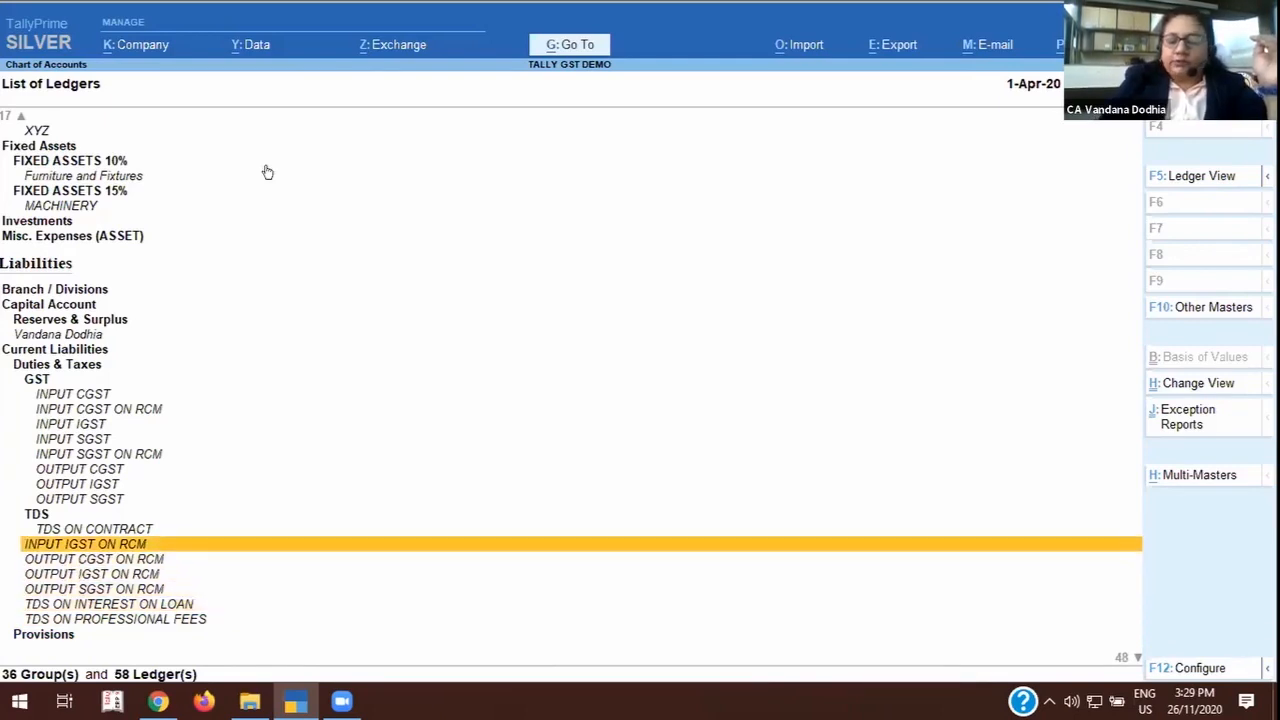
# Move the INPUT IGST ON RCM ledger under the GST group and save the ledger.
pyautogui.press('Return')
pyautogui.press('Return')
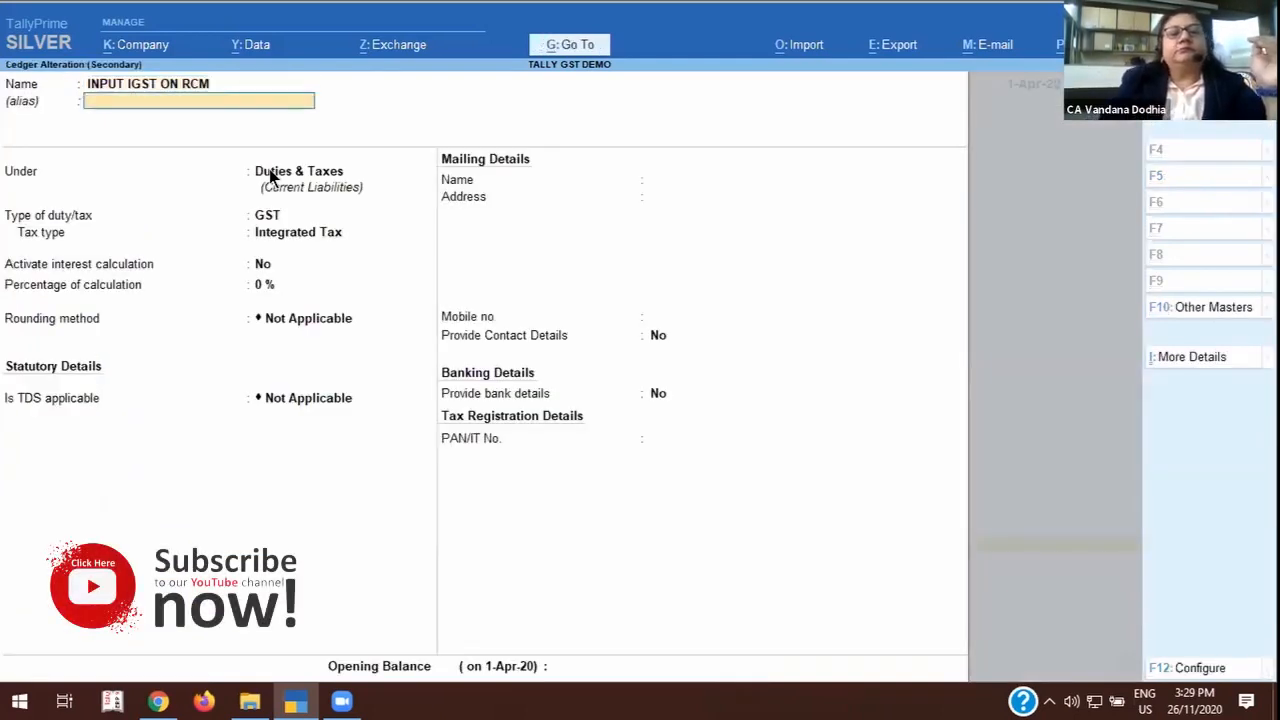
pyautogui.press('Return')
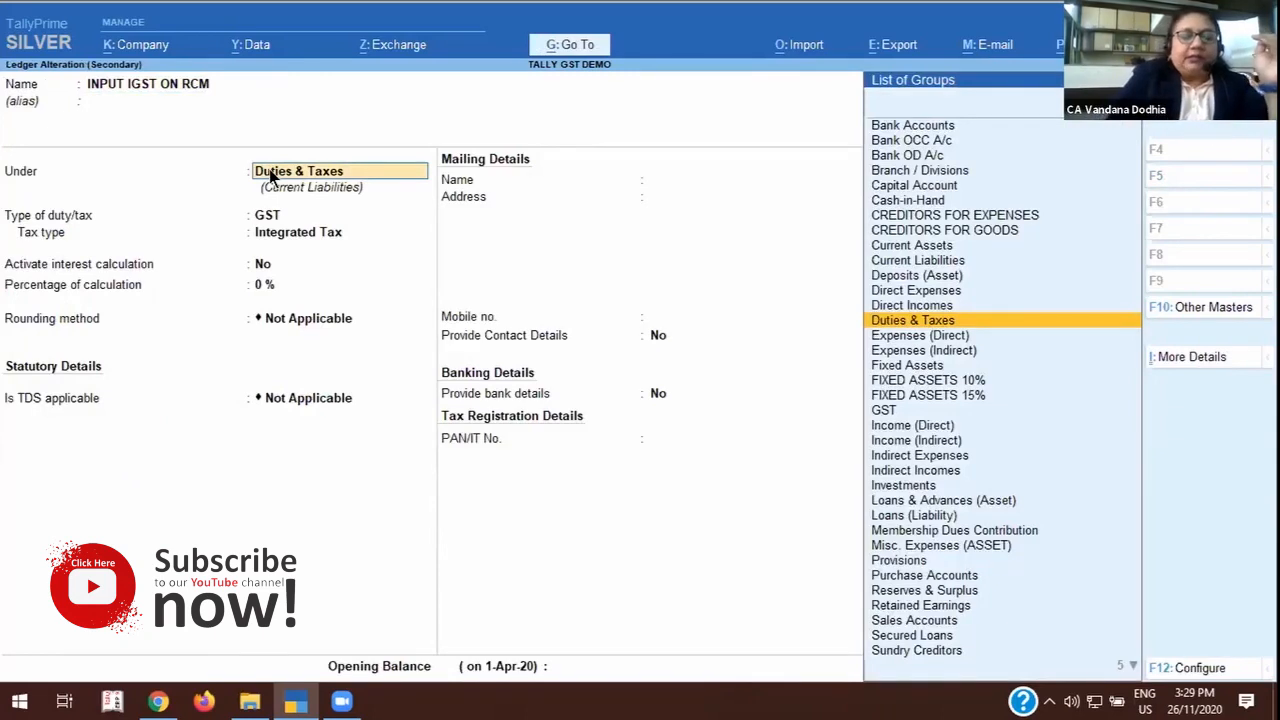
pyautogui.write('Gst')
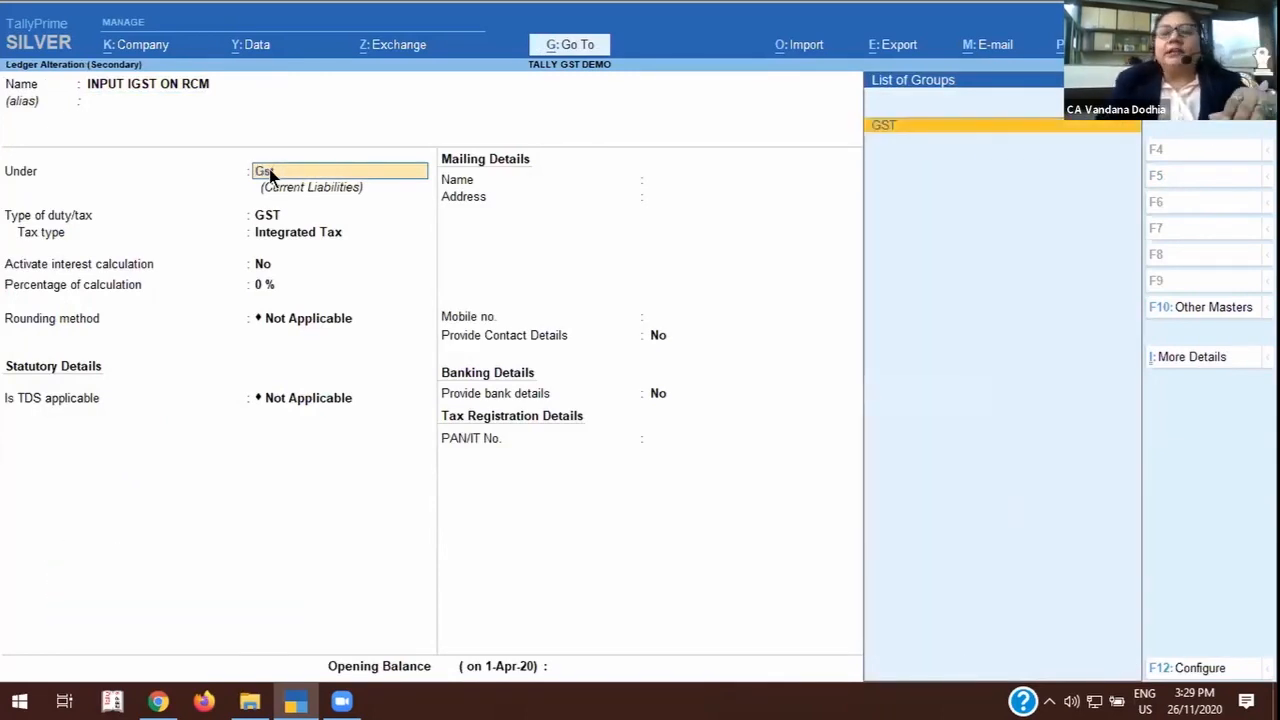
pyautogui.press('Return')
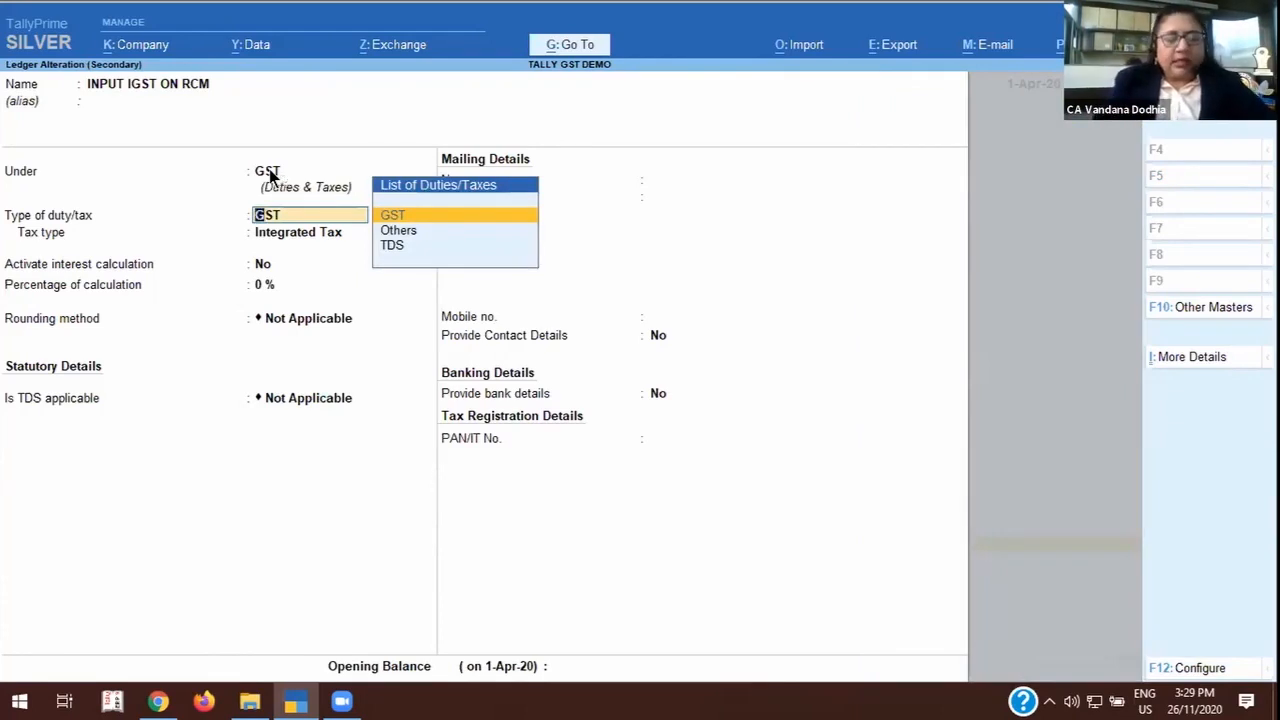
pyautogui.press('ctrl')
pyautogui.hotkey('ctrl', 'a')
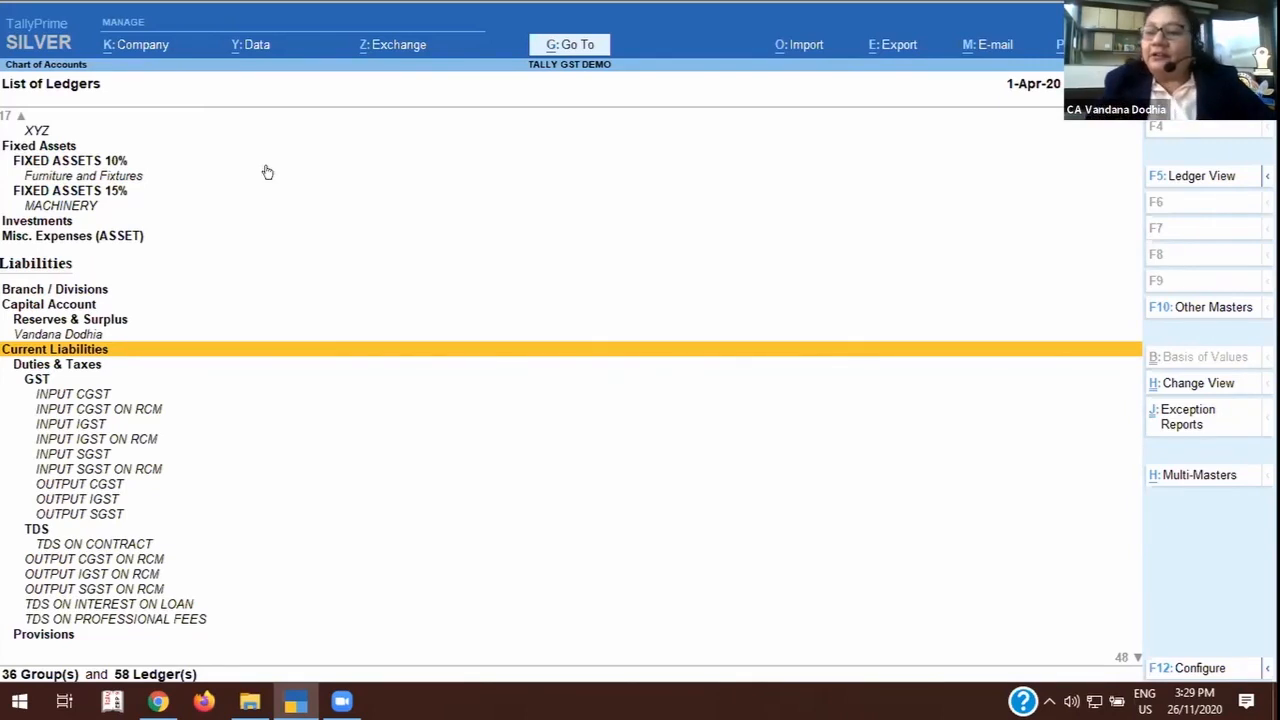
# Browse further down the list of ledgers to the CREDITORS FOR EXPENSES group under Sundry Creditors.
pyautogui.press('Down')
pyautogui.press('Down')
pyautogui.press('Down')
pyautogui.press('Down')
pyautogui.press('Down')
pyautogui.press('Down')
pyautogui.press('Down')
pyautogui.press('Down')
pyautogui.press('Down')
pyautogui.press('Down')
pyautogui.press('Down')
pyautogui.press('Down')
pyautogui.press('Down')
pyautogui.press('Down')
pyautogui.press('Down')
pyautogui.press('Down')
pyautogui.press('Down')
pyautogui.press('Down')
pyautogui.press('Down')
pyautogui.press('Down')
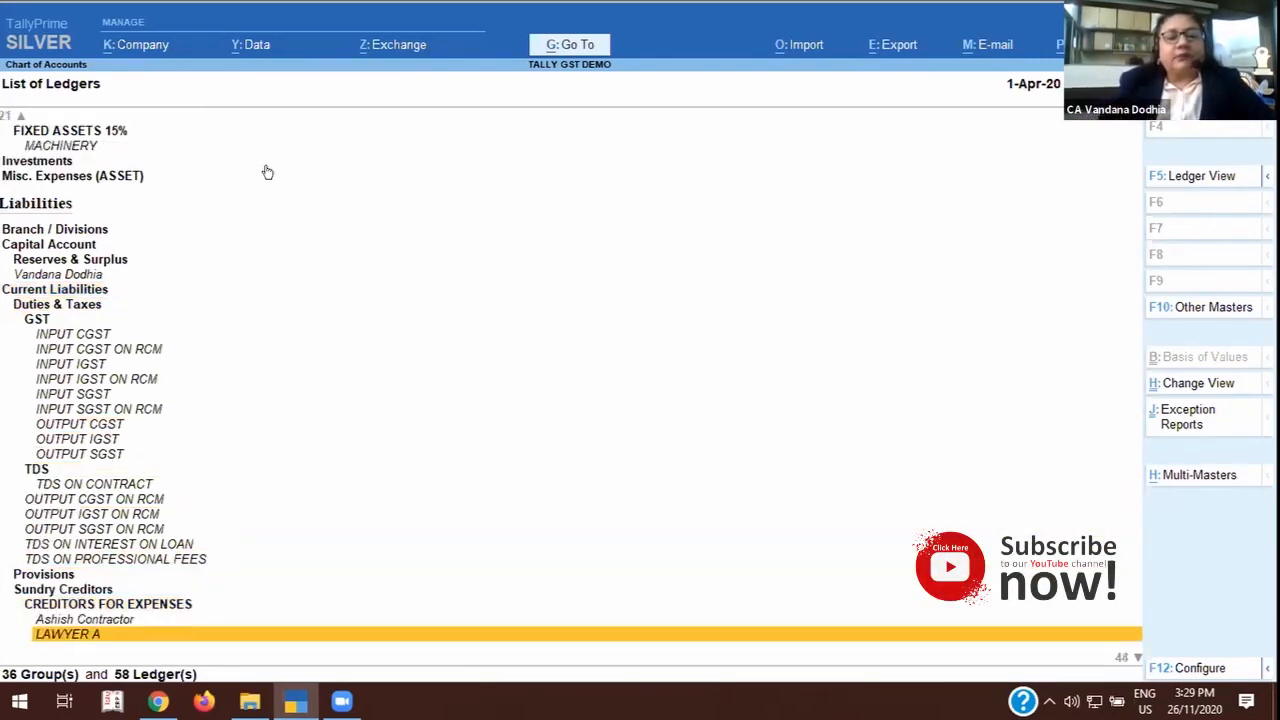
pyautogui.press('Up')
pyautogui.press('Up')
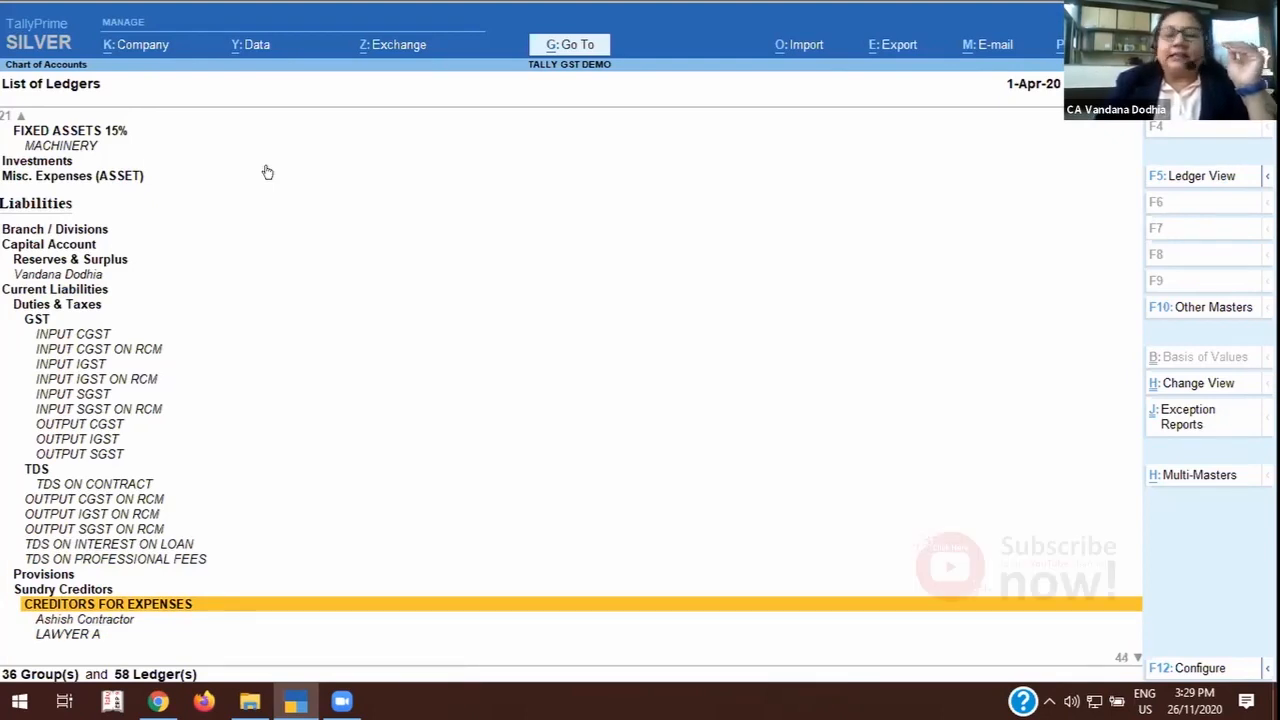
# Open the contractor's ledger under CREDITORS FOR EXPENSES and examine the settings of its parent group without altering them.
pyautogui.press('Down')
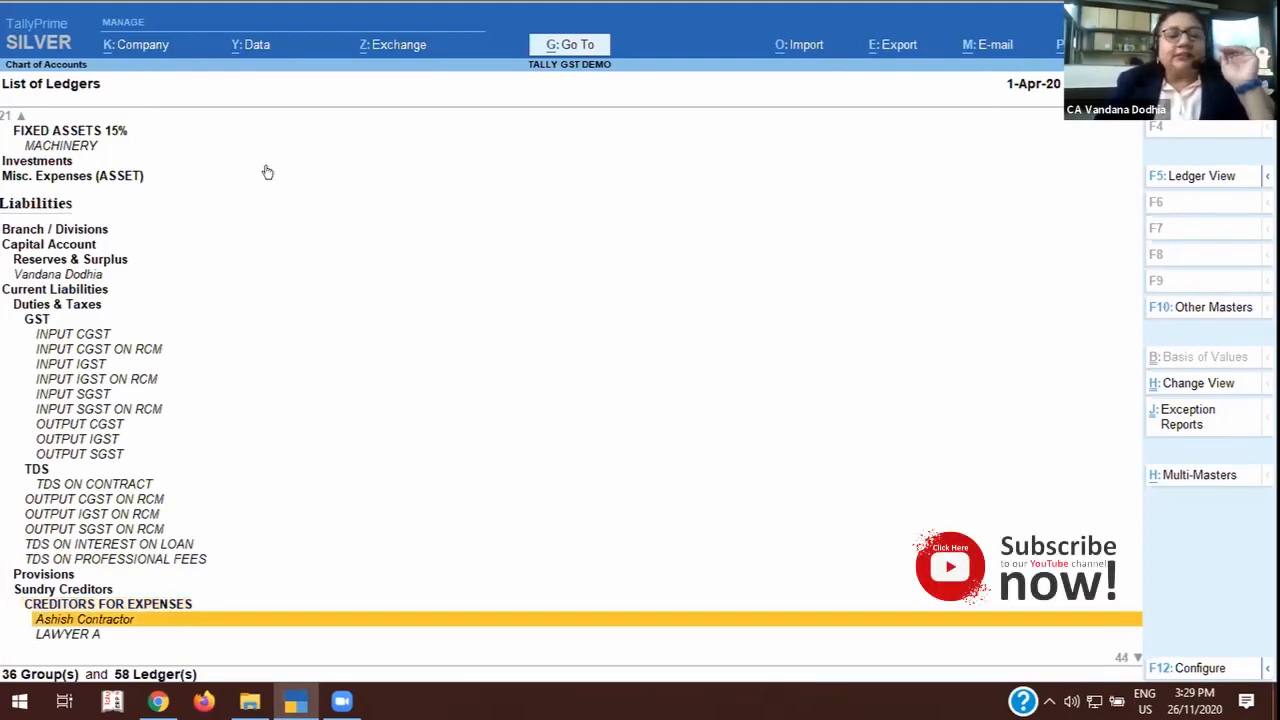
pyautogui.press('Return')
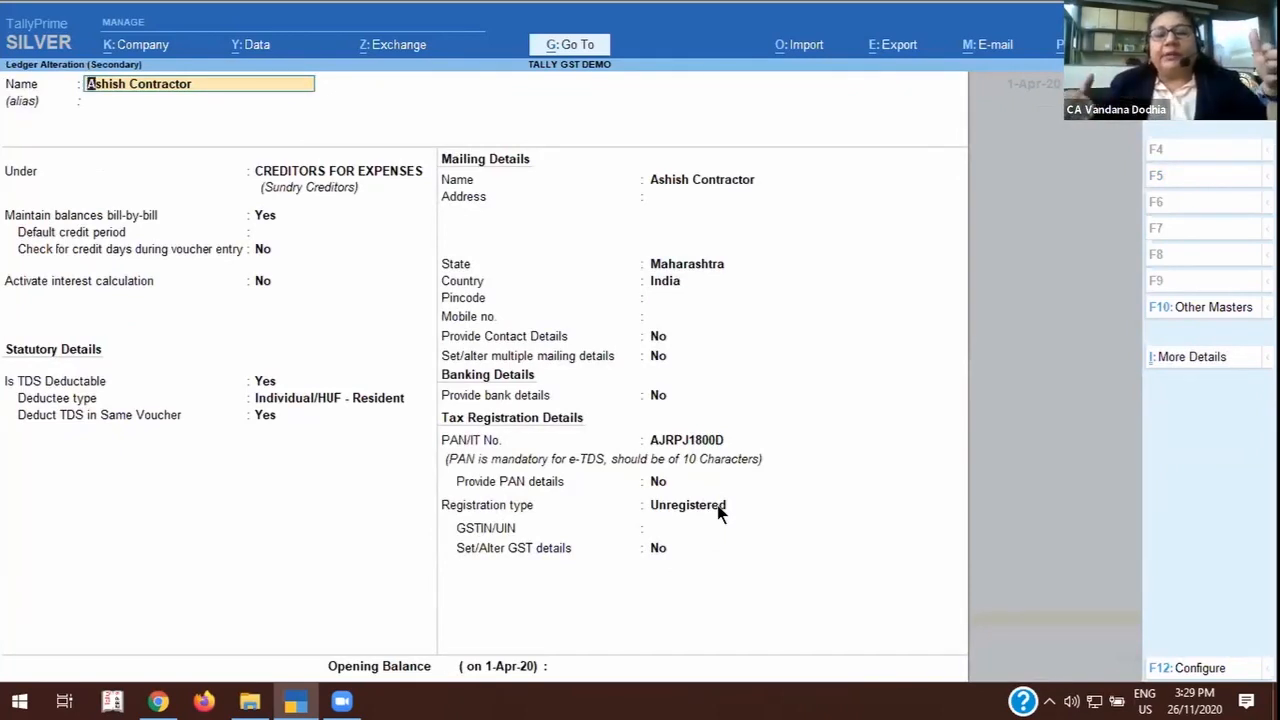
pyautogui.click(290, 173)
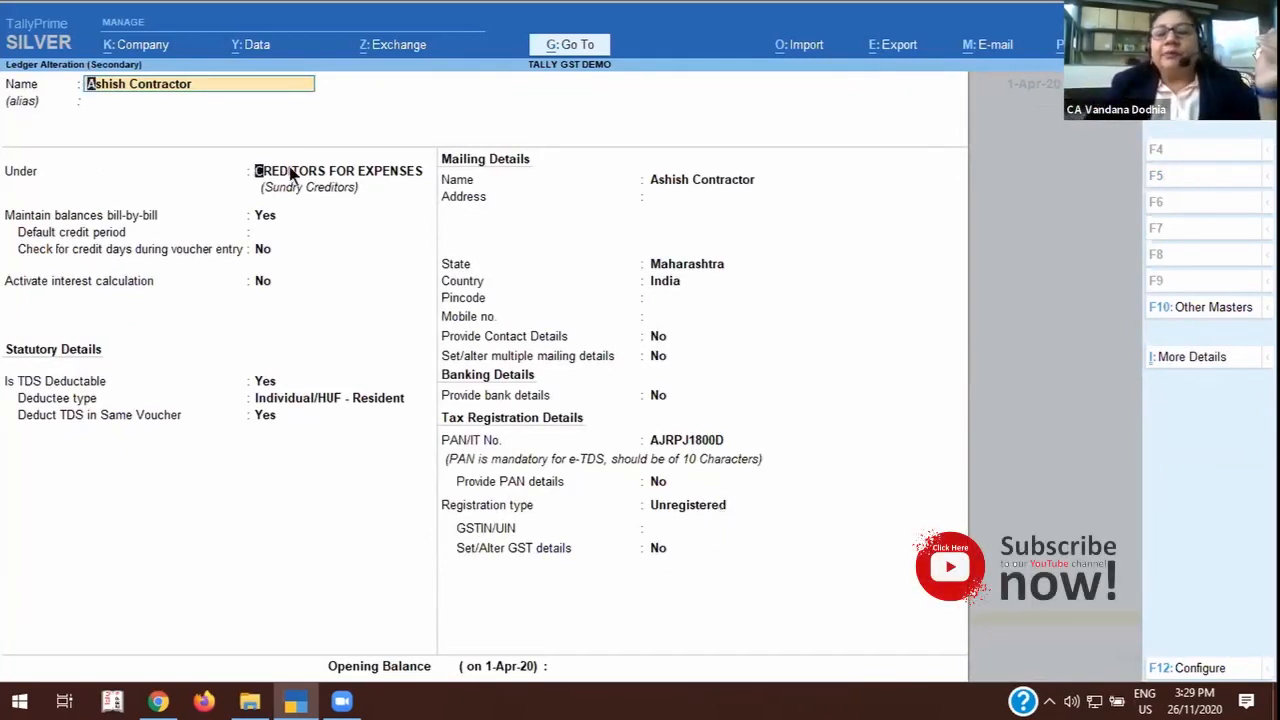
pyautogui.hotkey('ctrl', 'Return')
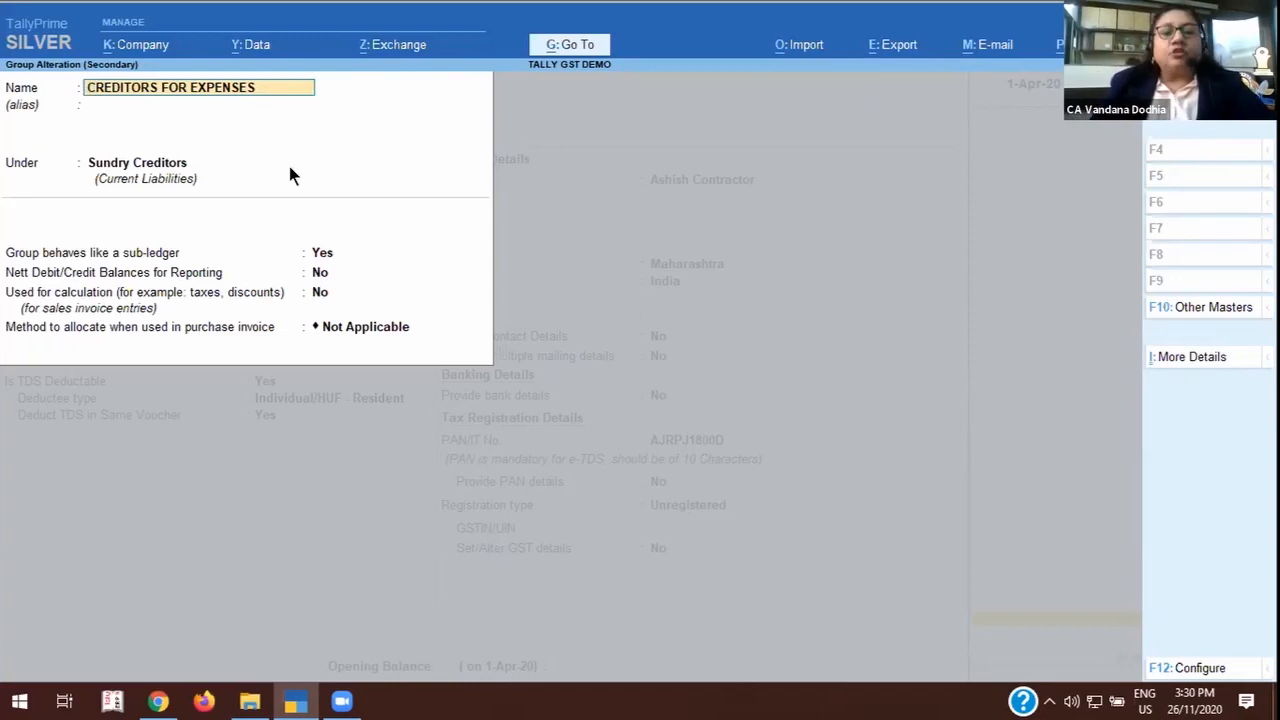
pyautogui.press('BackSpace')
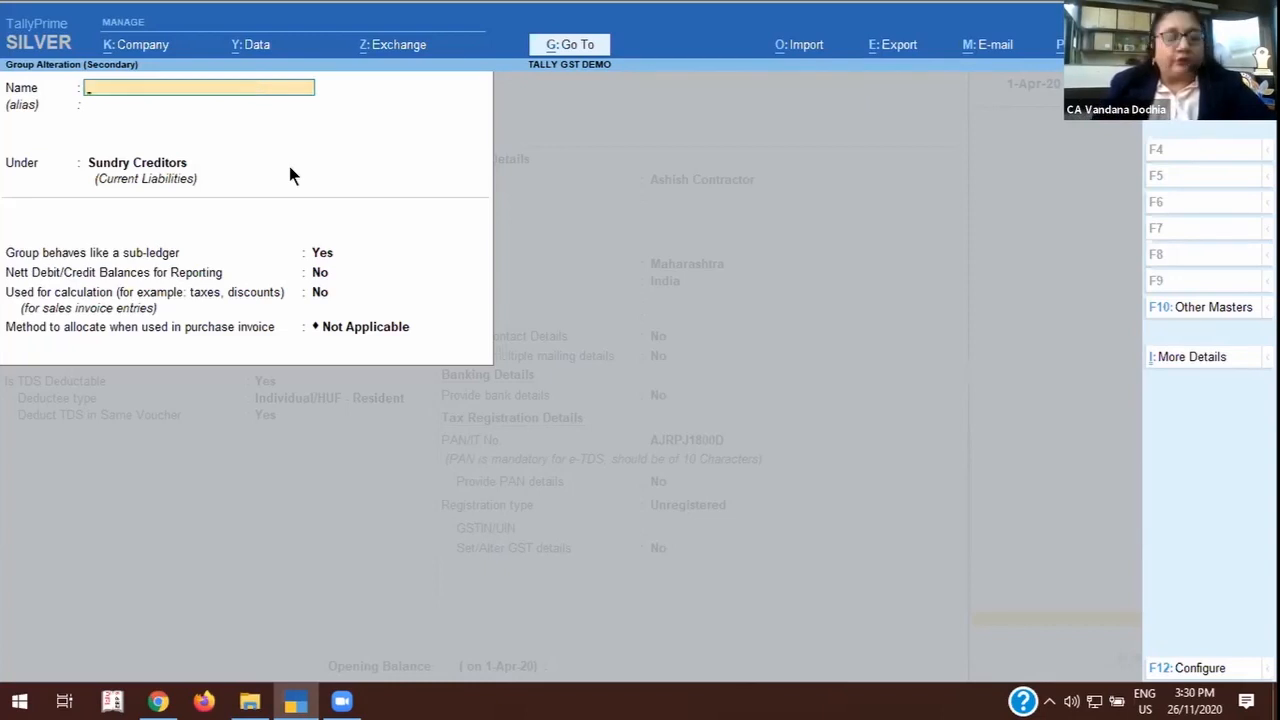
pyautogui.press('Escape')
pyautogui.press('y')
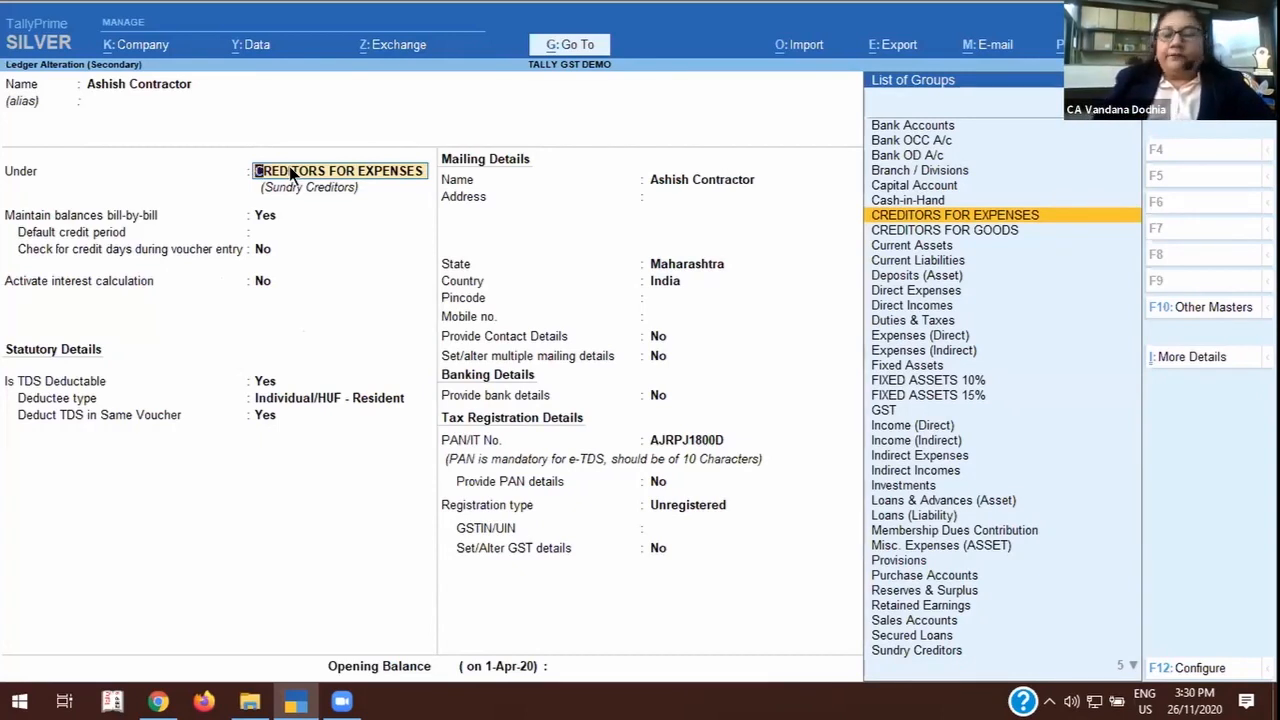
# Review the contractor ledger's TDS deductibility, deductee type and same-voucher deduction settings, and save the ledger.
pyautogui.press('Return')
pyautogui.press('Return')
pyautogui.press('Return')
pyautogui.press('Return')
pyautogui.press('Return')
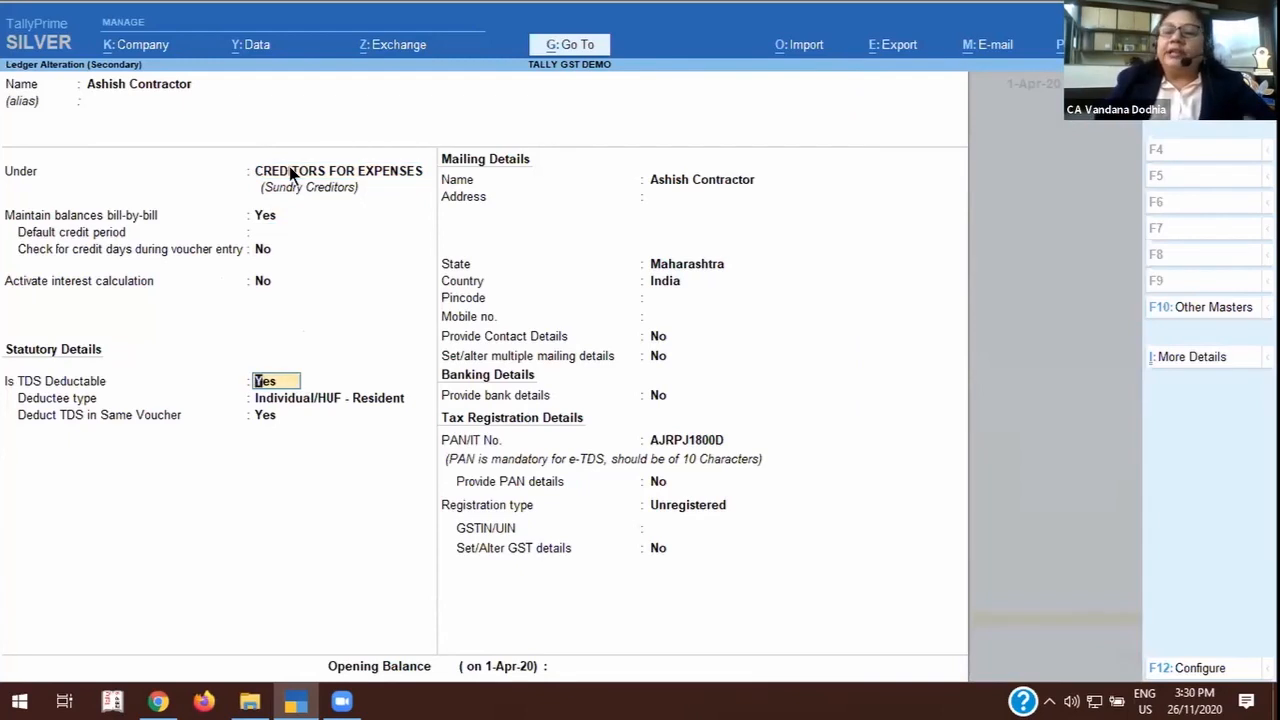
pyautogui.press('Return')
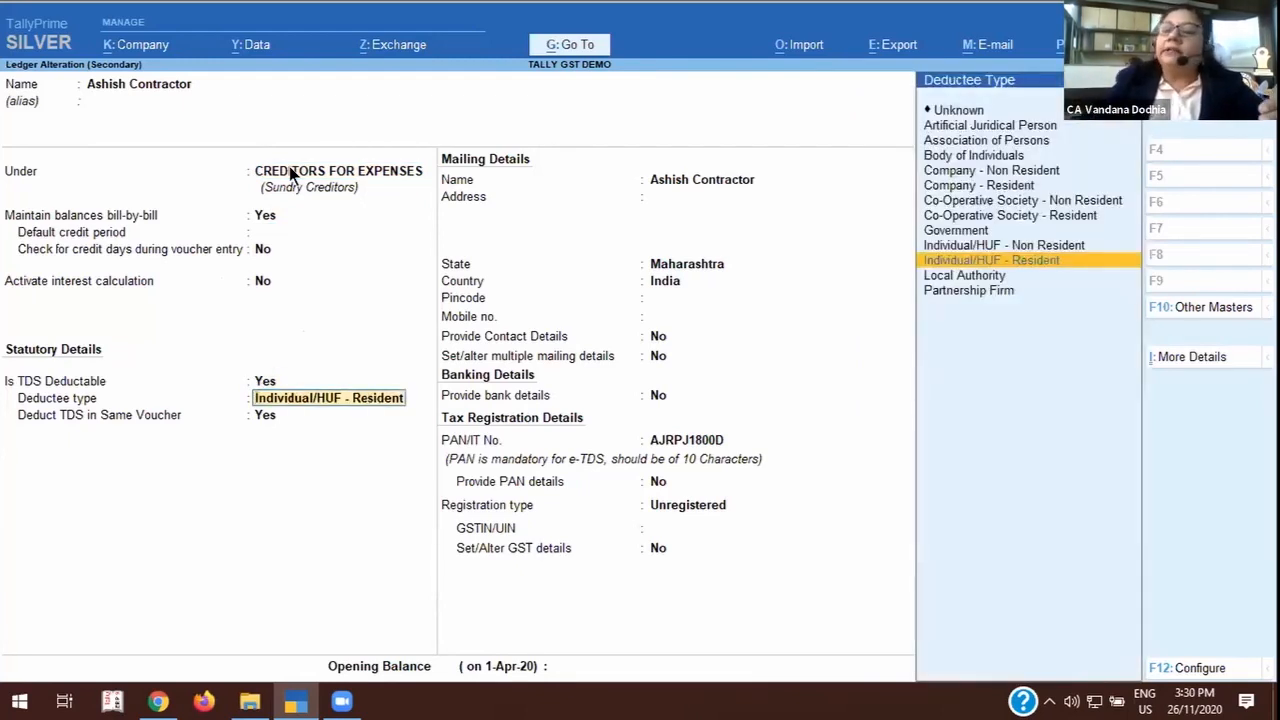
pyautogui.press('Return')
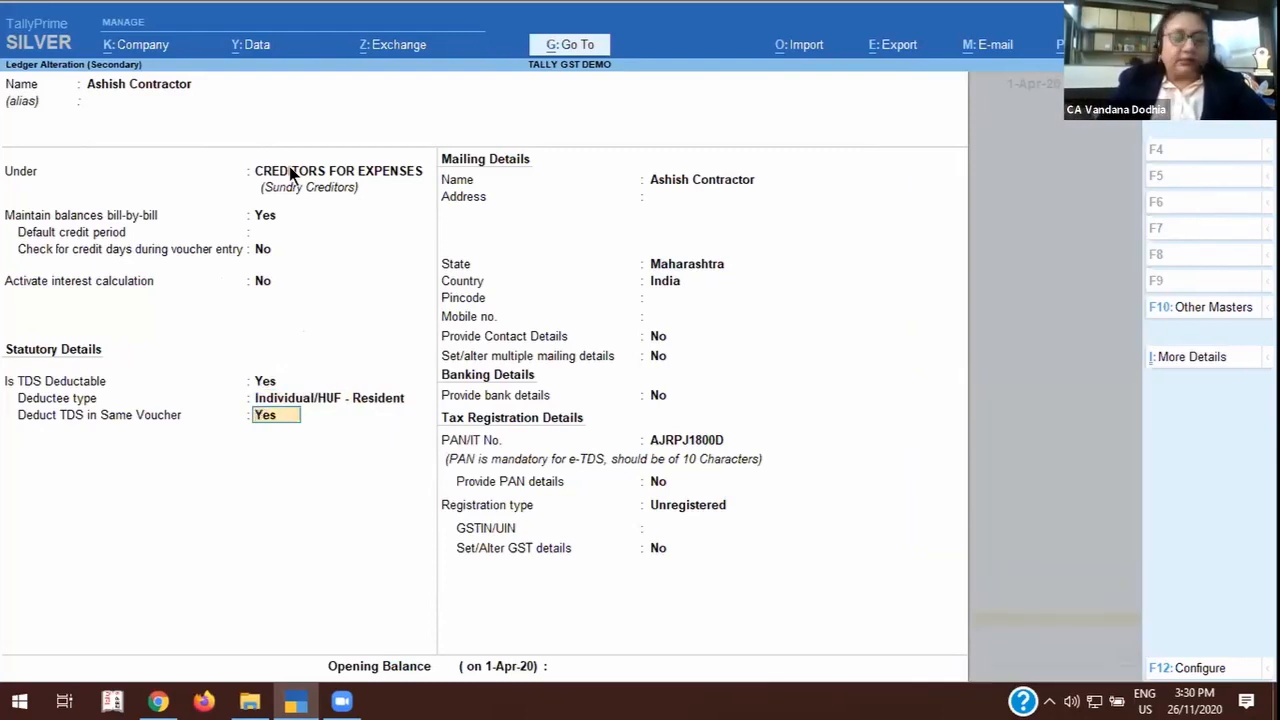
pyautogui.press('ctrl')
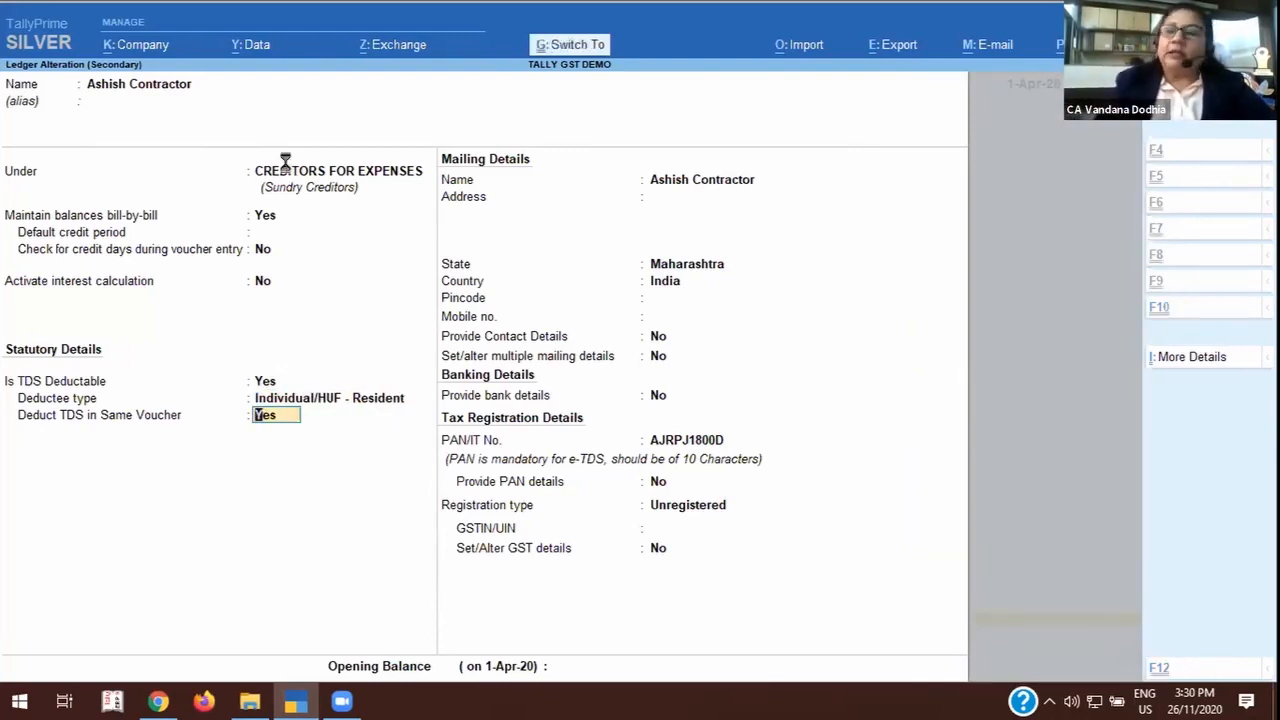
pyautogui.hotkey('ctrl', 'a')
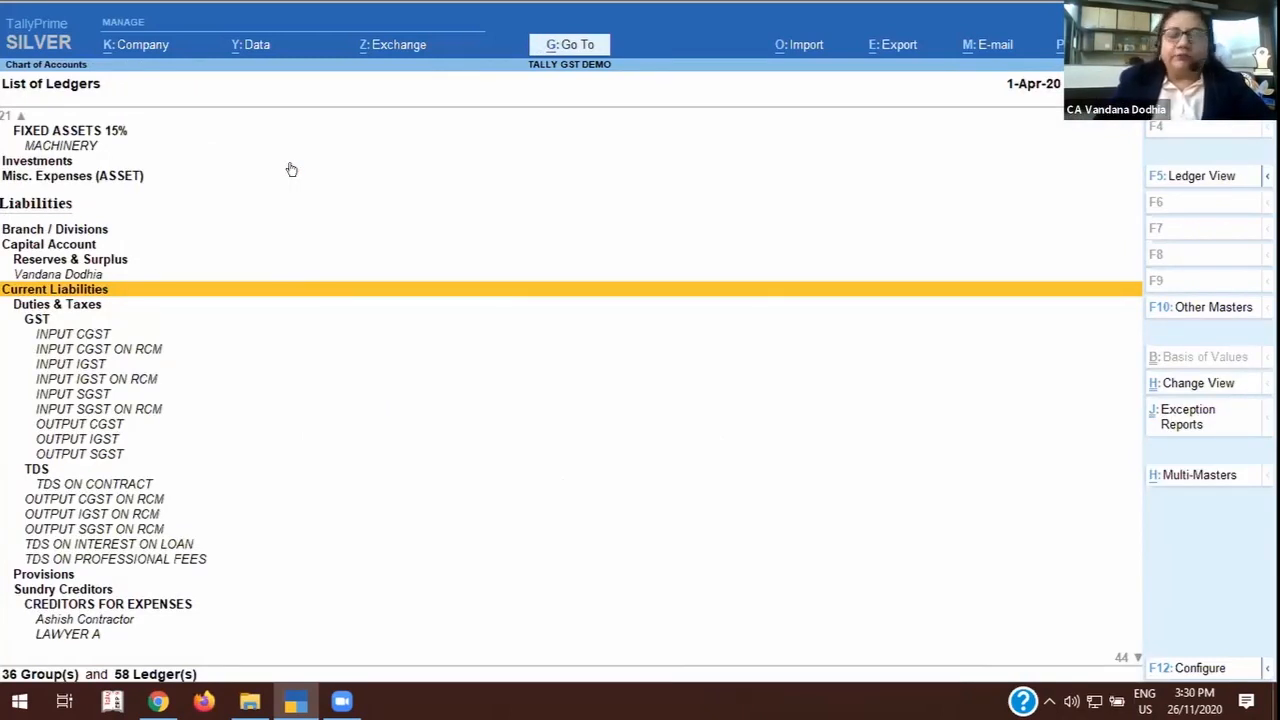
# Review the LAWYER A ledger under CREDITORS FOR EXPENSES, including its TDS and tax registration details, and close it.
pyautogui.press('Down')
pyautogui.press('Down')
pyautogui.press('Down')
pyautogui.press('Down')
pyautogui.press('Down')
pyautogui.press('Down')
pyautogui.press('Down')
pyautogui.press('Down')
pyautogui.press('Down')
pyautogui.press('Down')
pyautogui.press('Down')
pyautogui.press('Down')
pyautogui.press('Down')
pyautogui.press('Down')
pyautogui.press('Down')
pyautogui.press('Down')
pyautogui.press('Down')
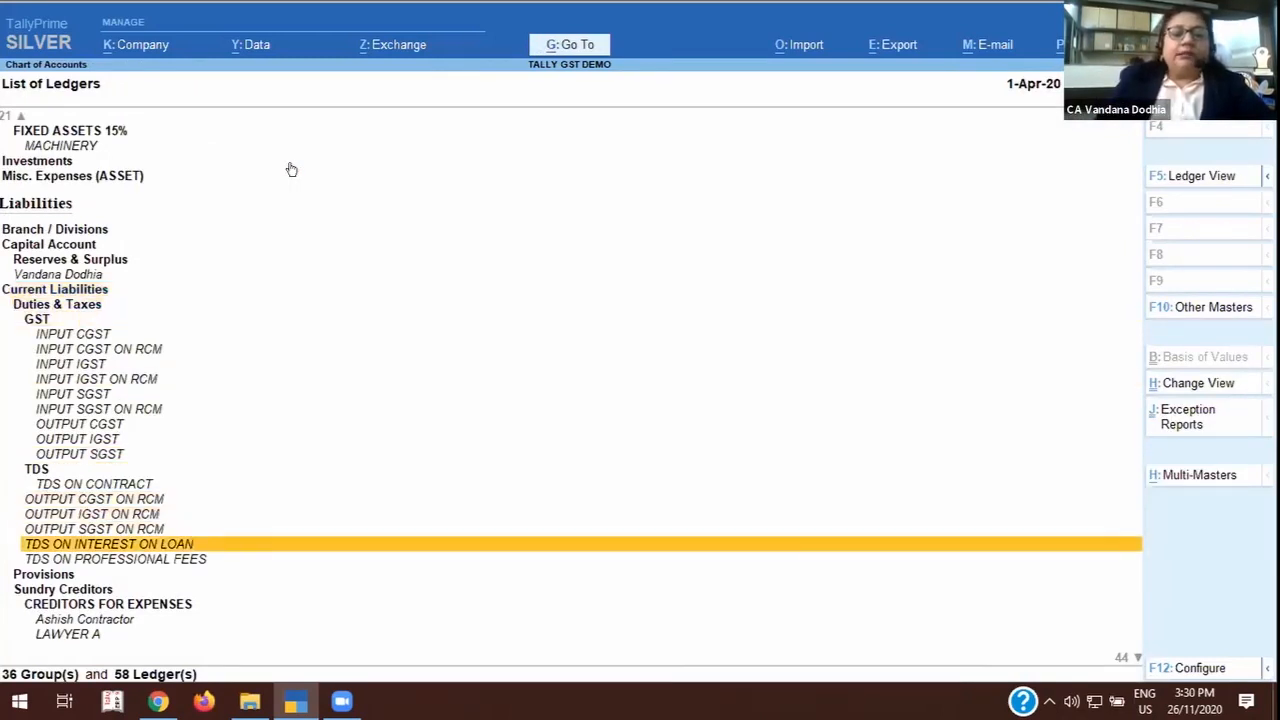
pyautogui.press('Down')
pyautogui.press('Down')
pyautogui.press('Down')
pyautogui.press('Down')
pyautogui.press('Down')
pyautogui.press('Down')
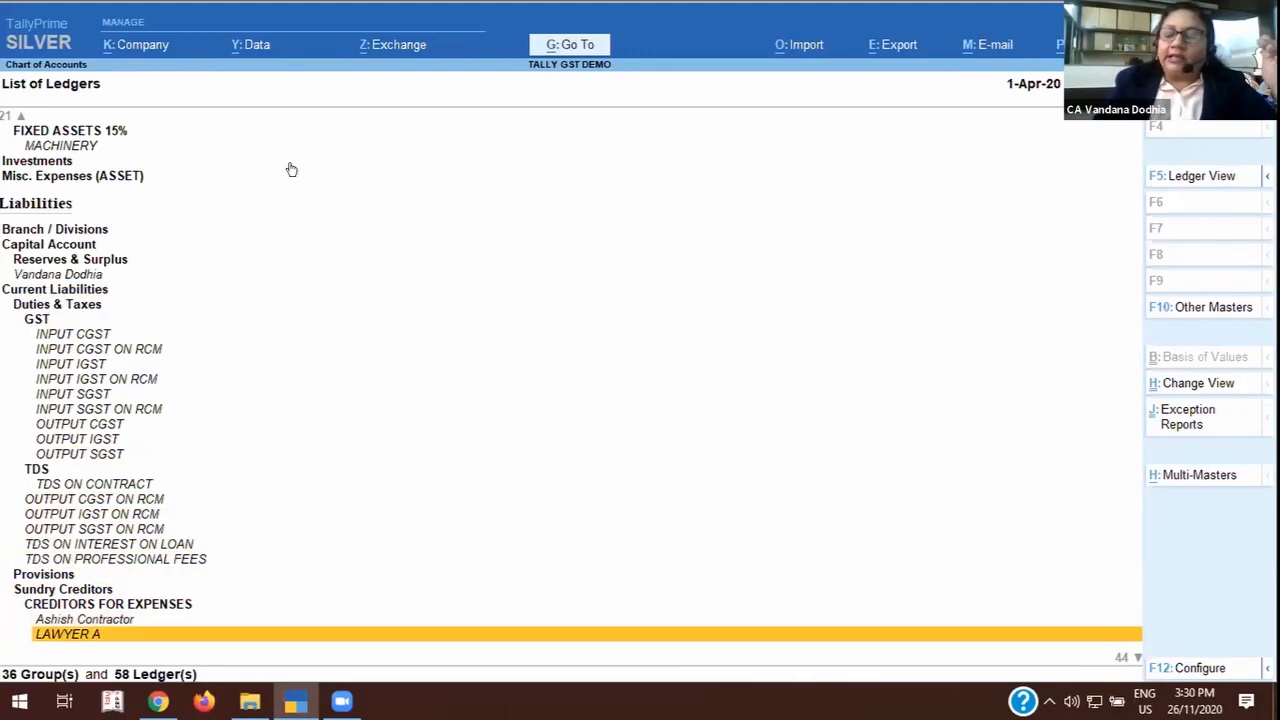
pyautogui.press('Return')
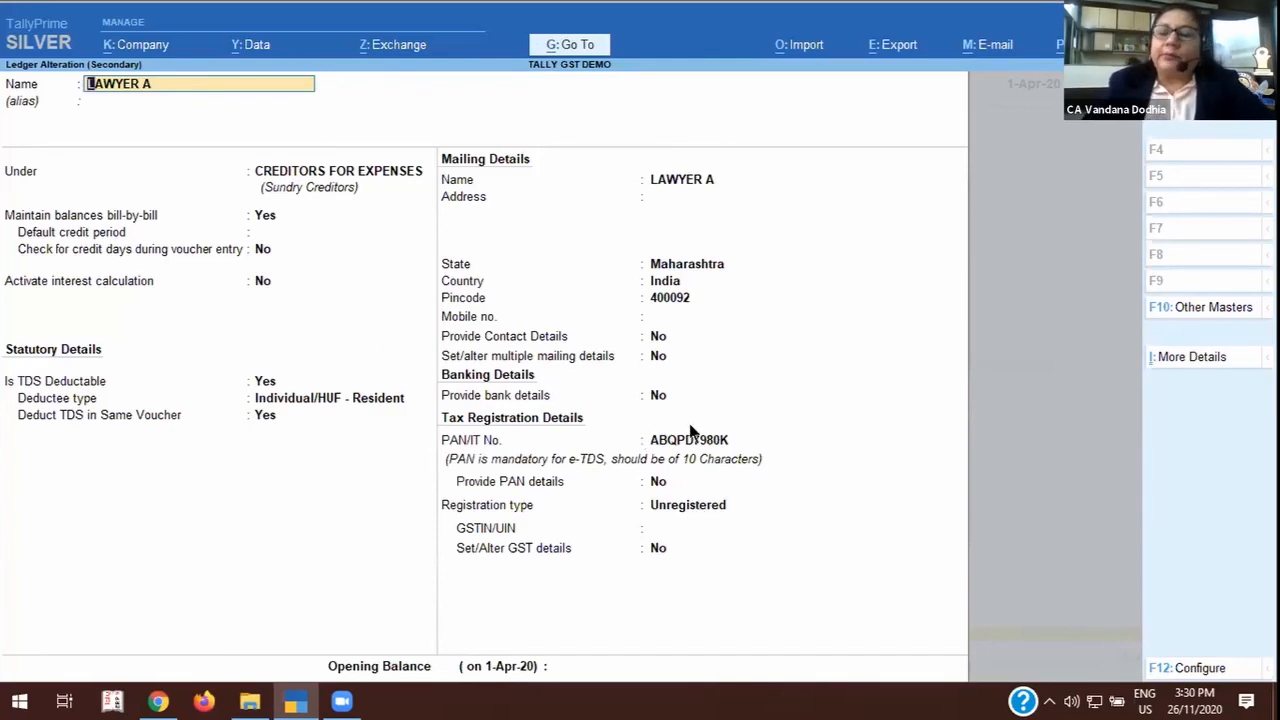
pyautogui.press('ctrl')
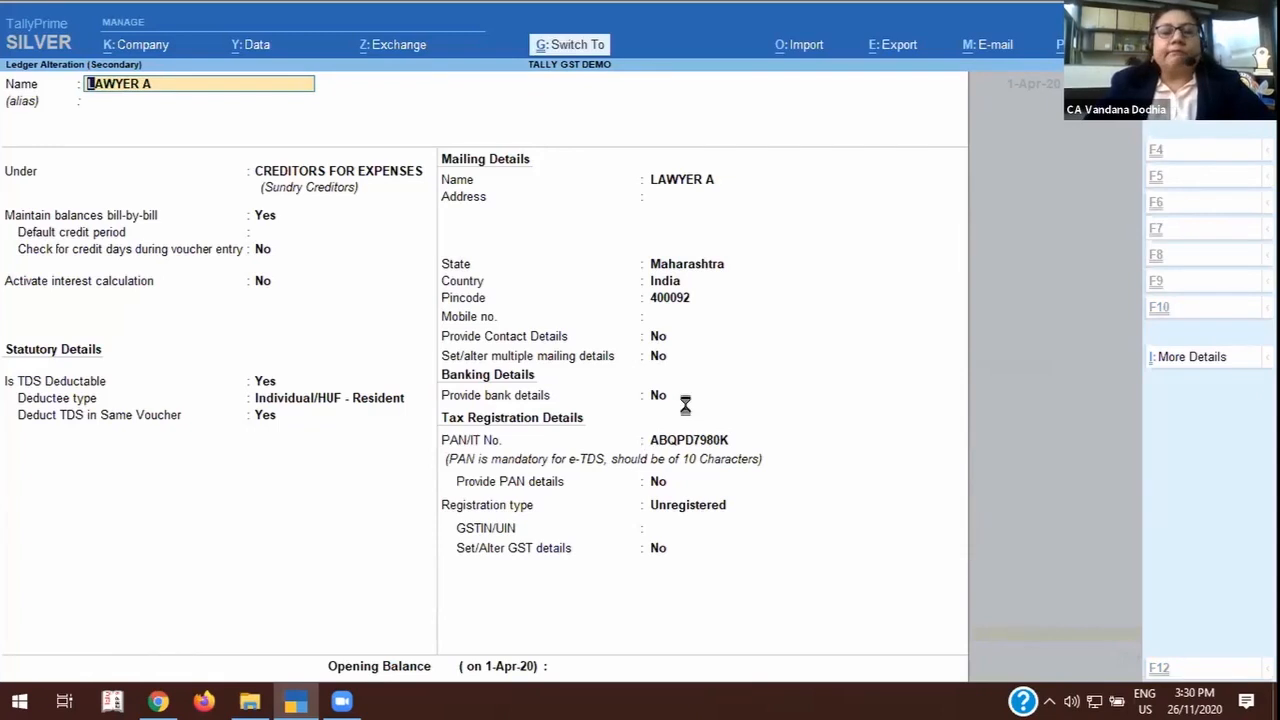
pyautogui.press('Escape')
# Open the ABC LTD ledger under the CREDITORS FOR GOODS group.
pyautogui.press('Down')
pyautogui.press('Down')
pyautogui.press('Down')
pyautogui.press('Down')
pyautogui.press('Down')
pyautogui.press('Down')
pyautogui.press('Down')
pyautogui.press('Down')
pyautogui.press('Down')
pyautogui.press('Down')
pyautogui.press('Down')
pyautogui.press('Down')
pyautogui.press('Down')
pyautogui.press('Down')
pyautogui.press('Down')
pyautogui.press('Down')
pyautogui.press('Down')
pyautogui.press('Down')
pyautogui.press('Down')
pyautogui.press('Down')
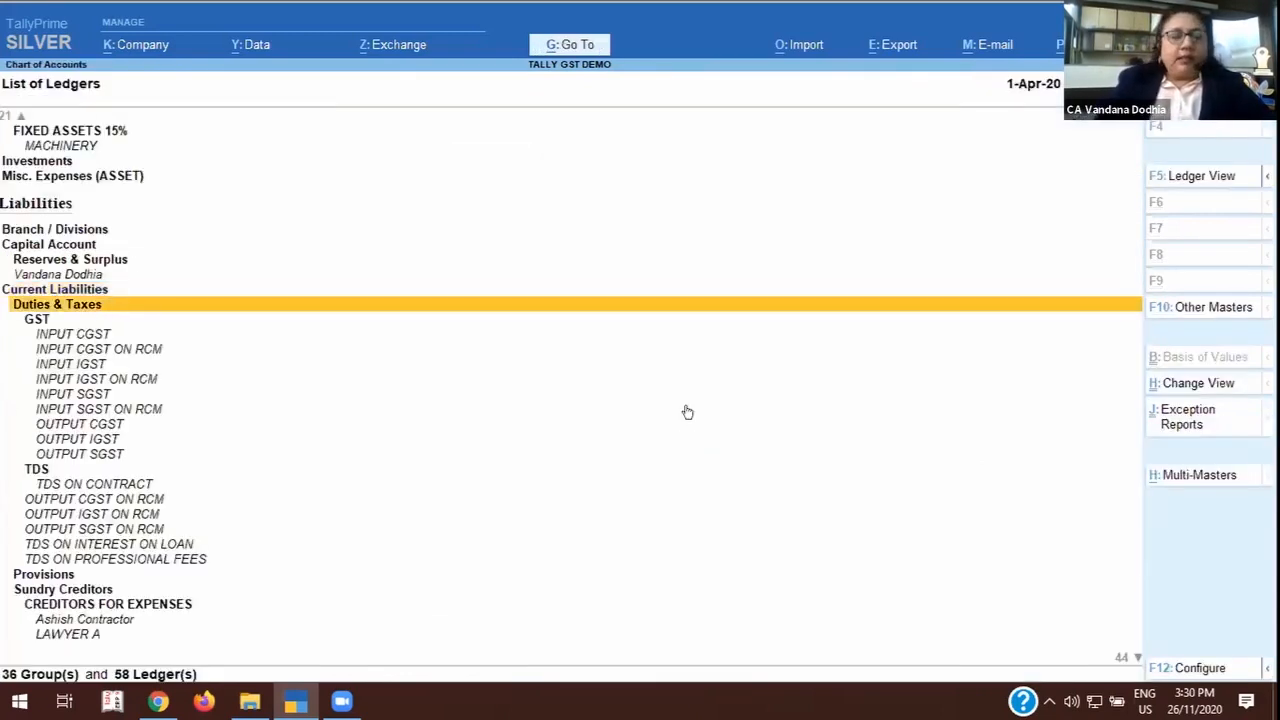
pyautogui.press('Down')
pyautogui.press('Down')
pyautogui.press('Down')
pyautogui.press('Down')
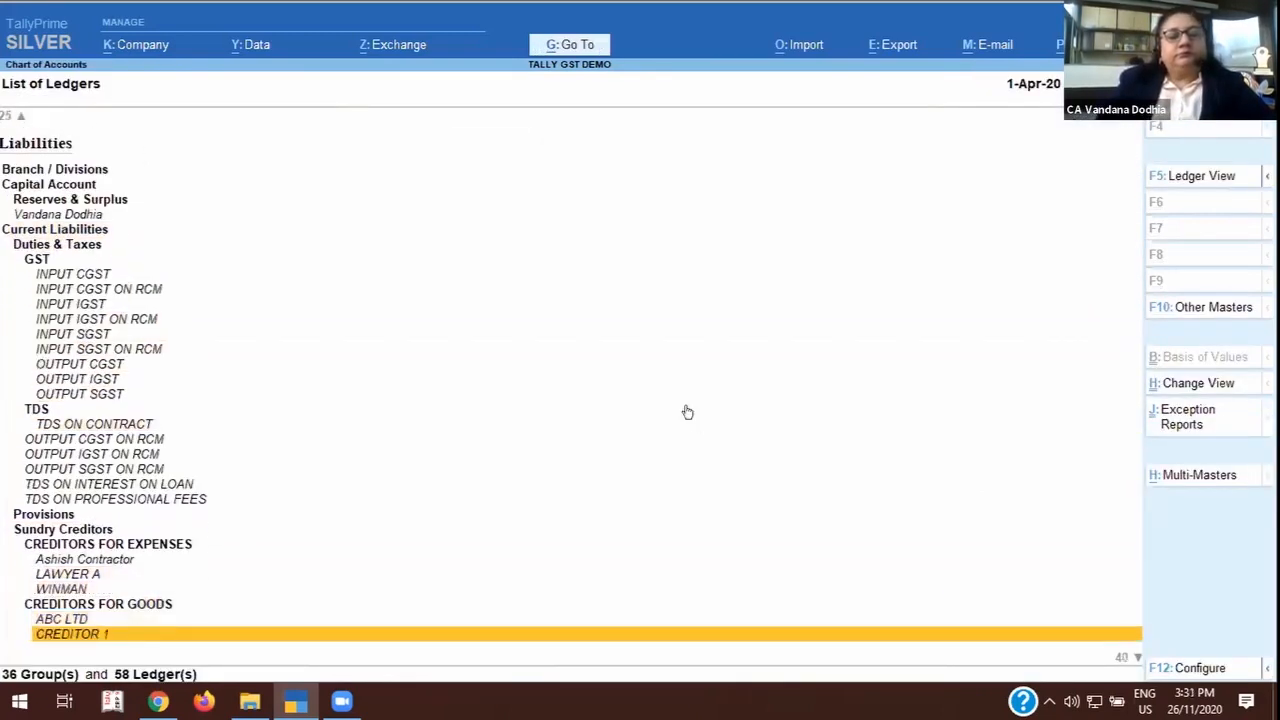
pyautogui.press('Up')
pyautogui.press('Up')
pyautogui.press('Up')
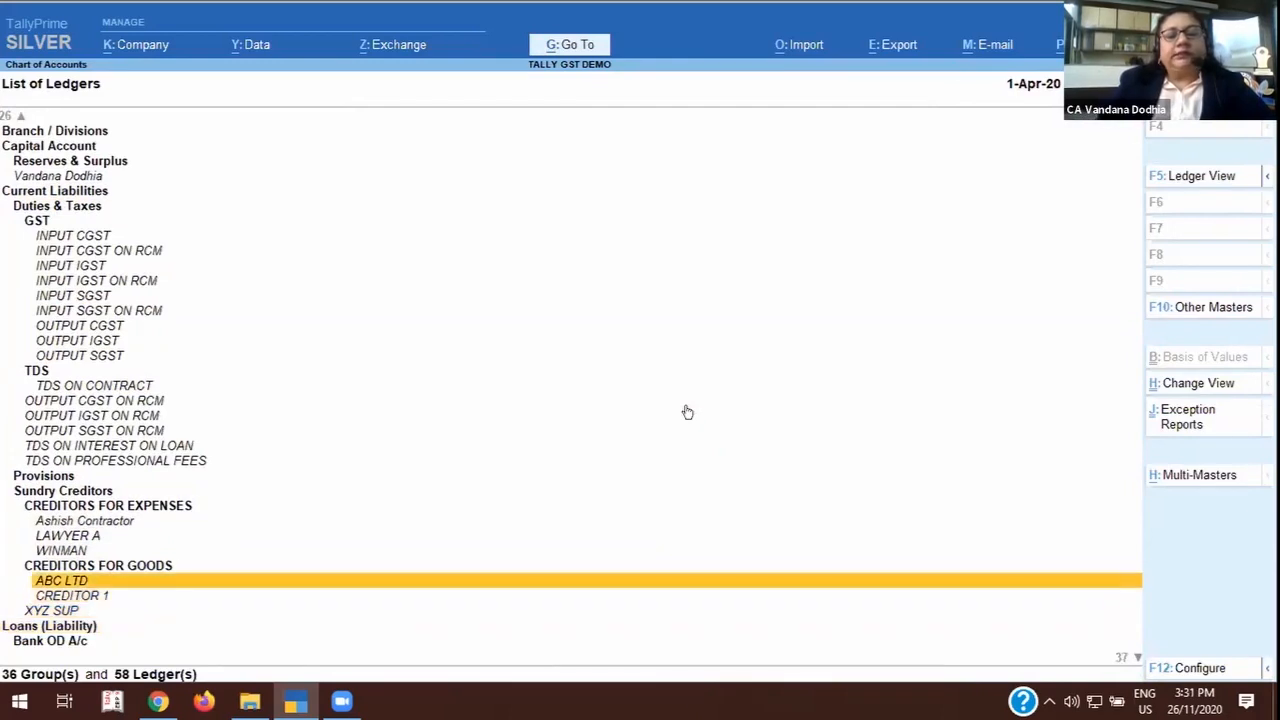
pyautogui.press('Return')
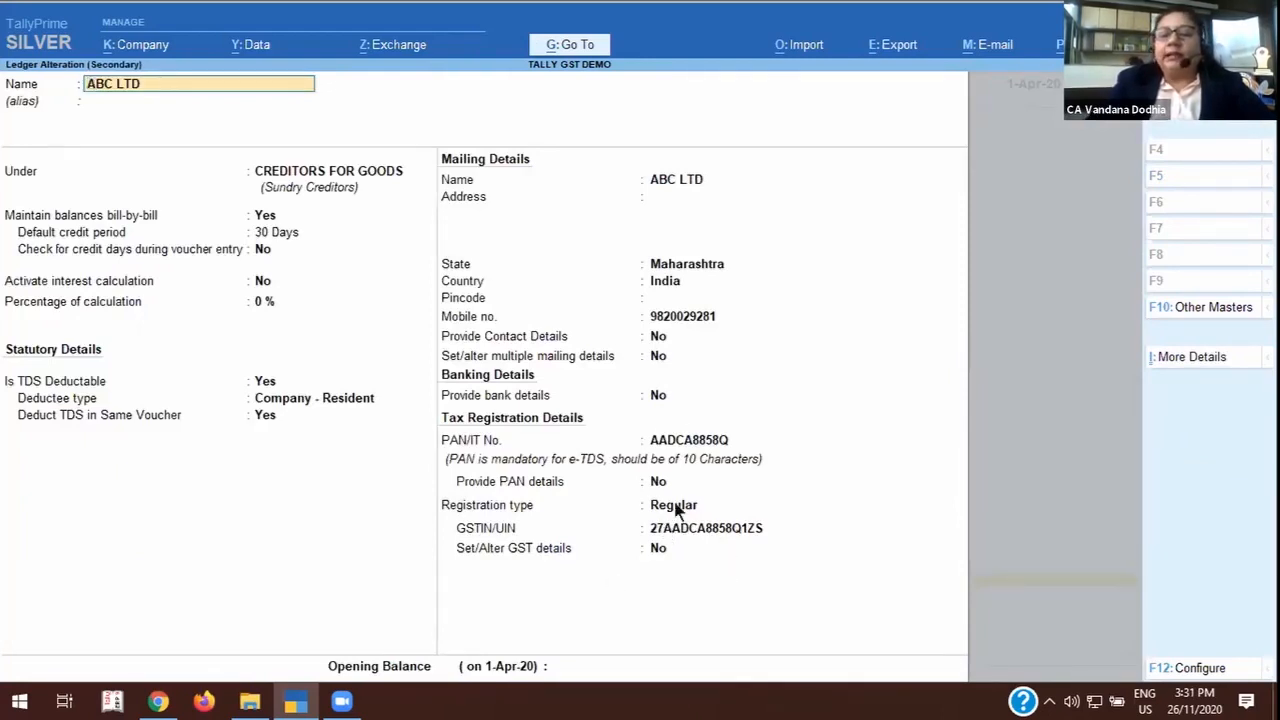
# Look through the GST registration types available for ABC LTD and keep Regular selected.
pyautogui.click(842, 506)
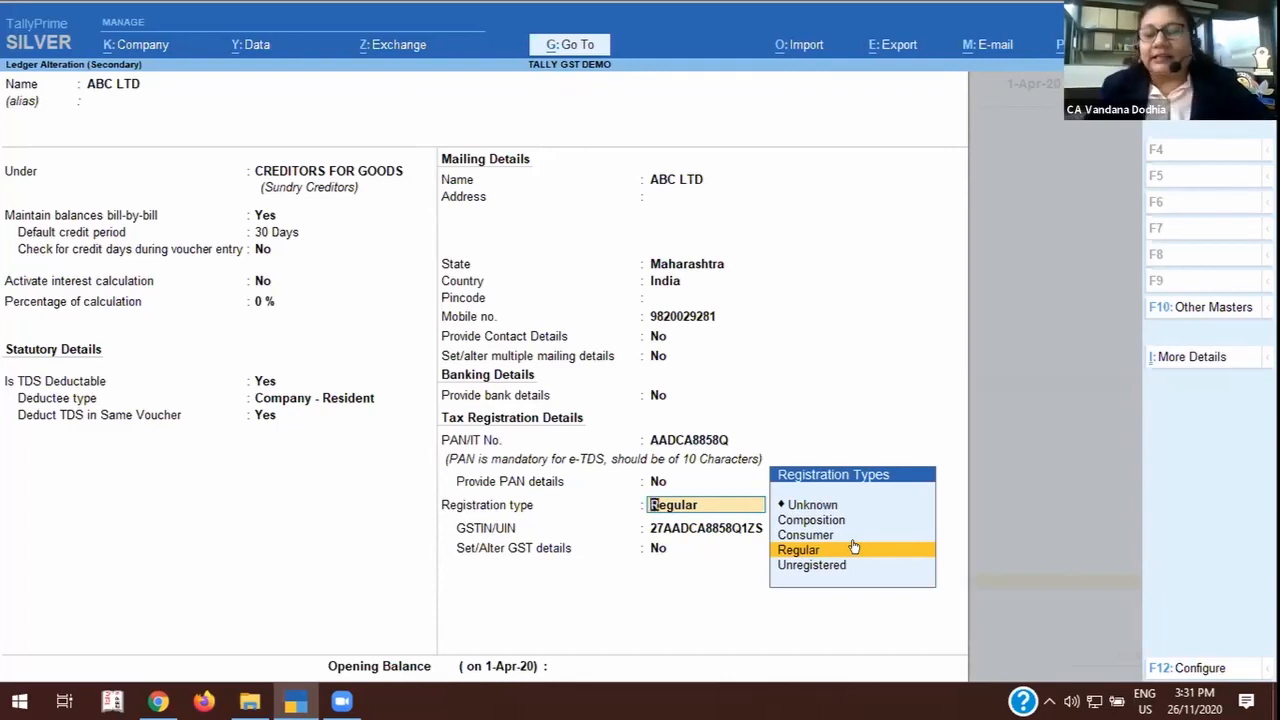
pyautogui.press('Up')
pyautogui.press('Up')
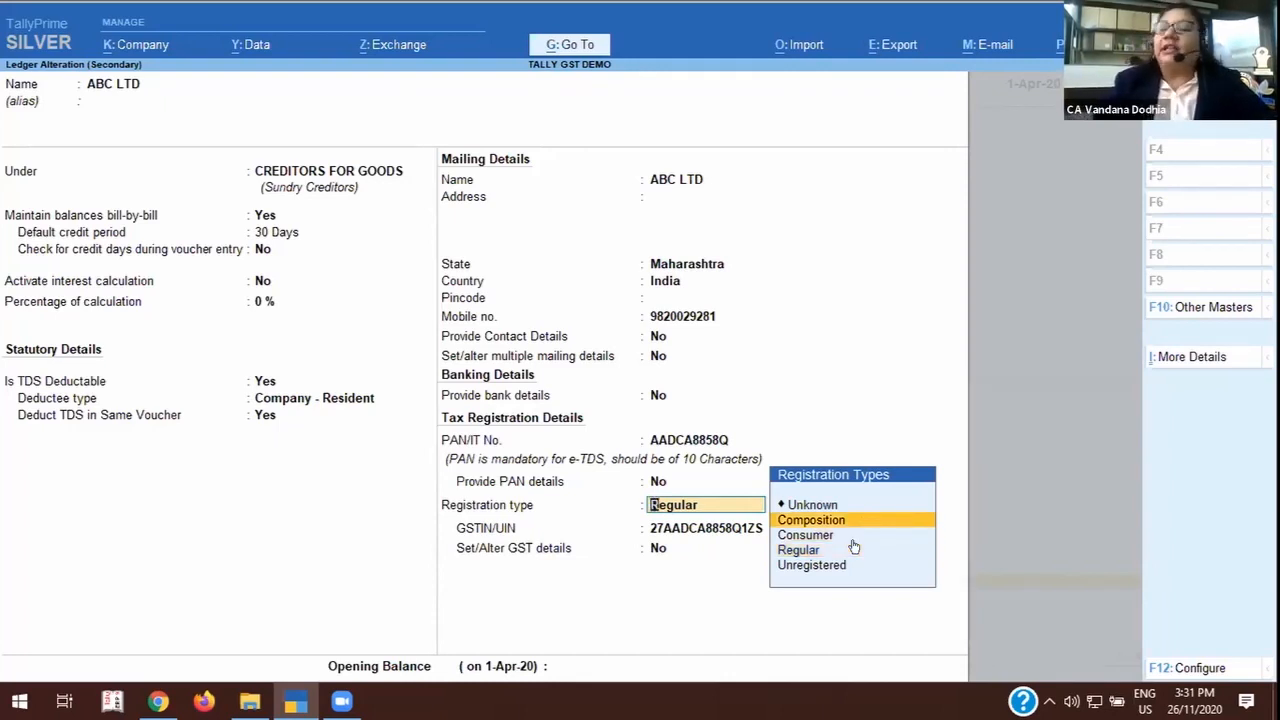
pyautogui.press('Down')
pyautogui.press('Down')
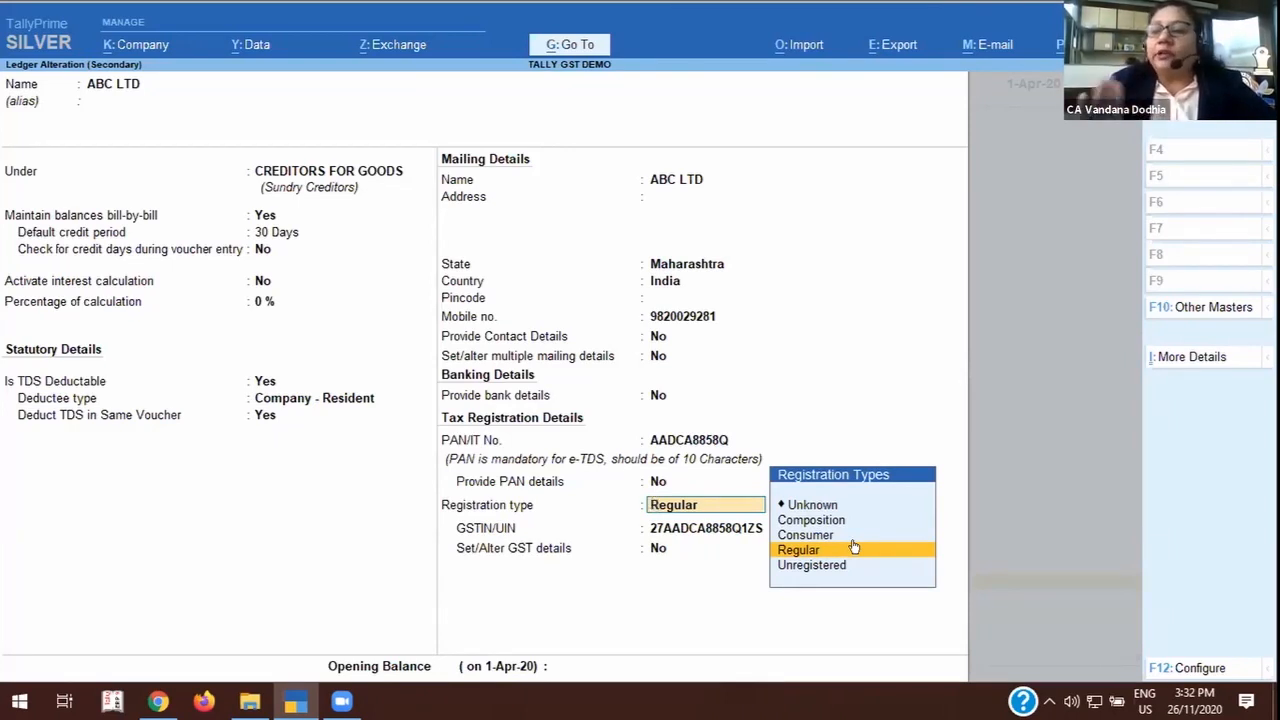
pyautogui.click(854, 547)
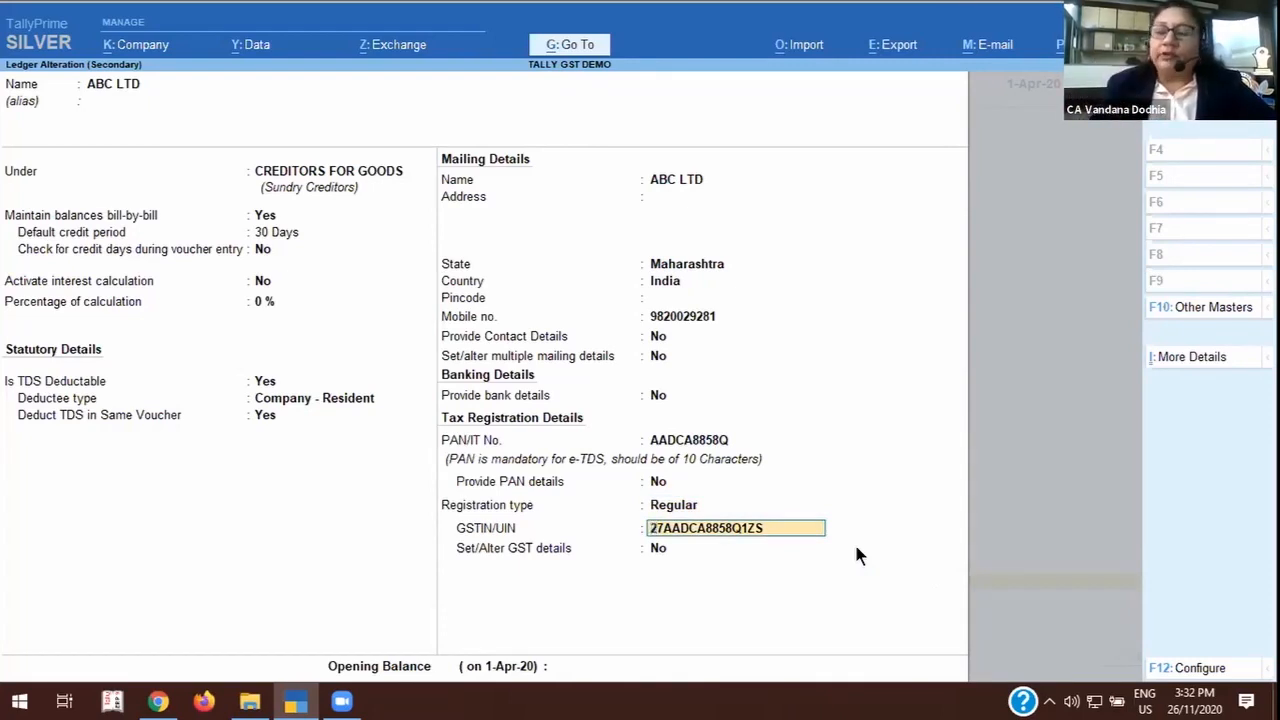
# Examine ABC LTD's additional GST details as far as the Party Type options, and quit the ledger without saving.
pyautogui.press('Return')
pyautogui.write('y')
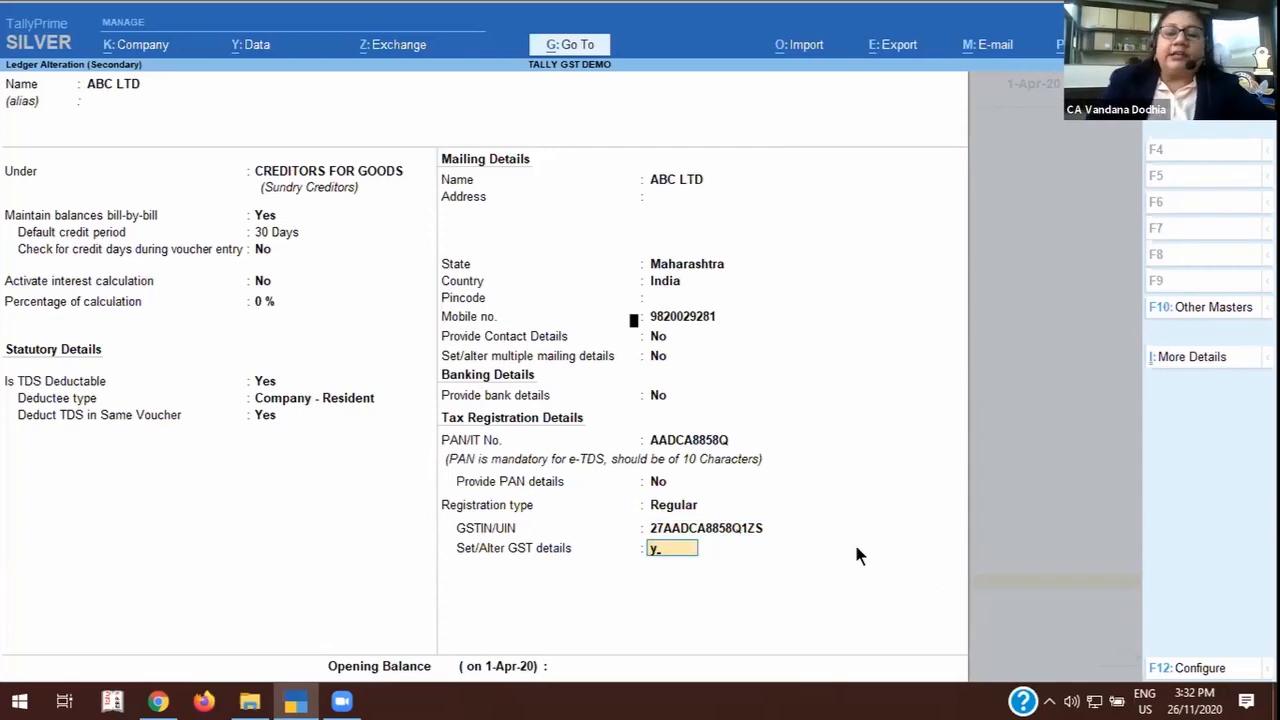
pyautogui.press('Return')
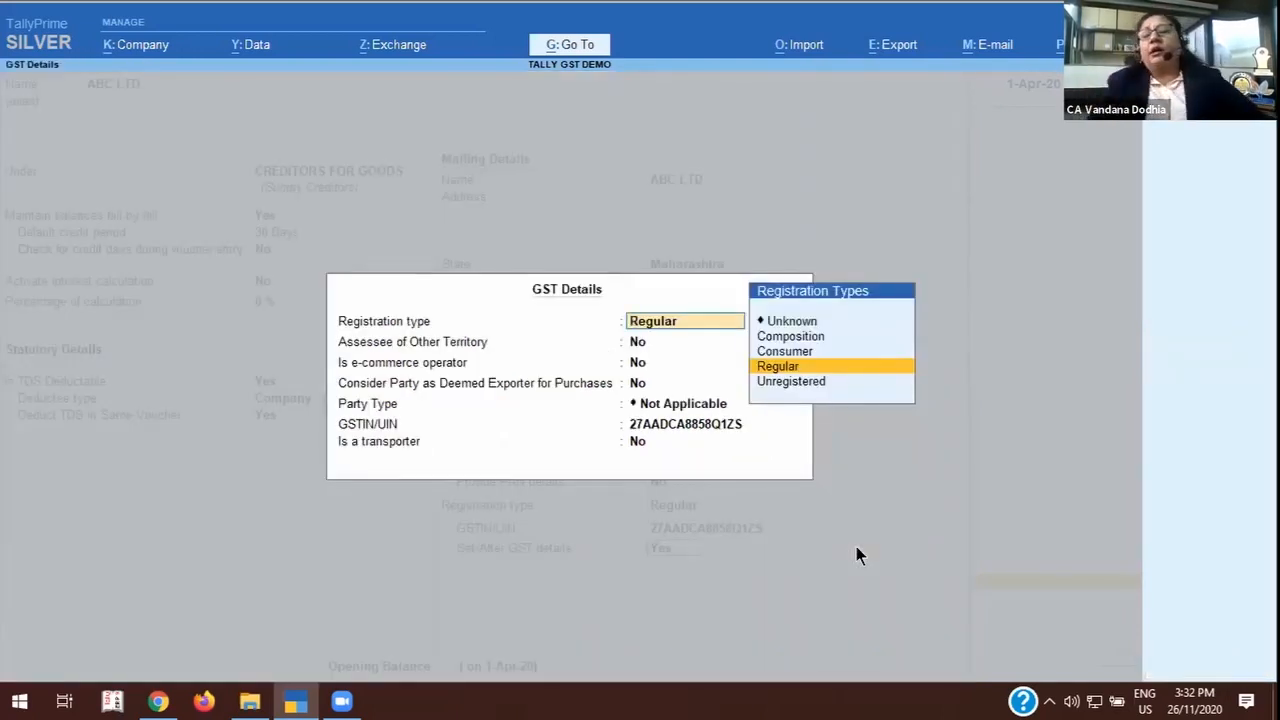
pyautogui.press('Return')
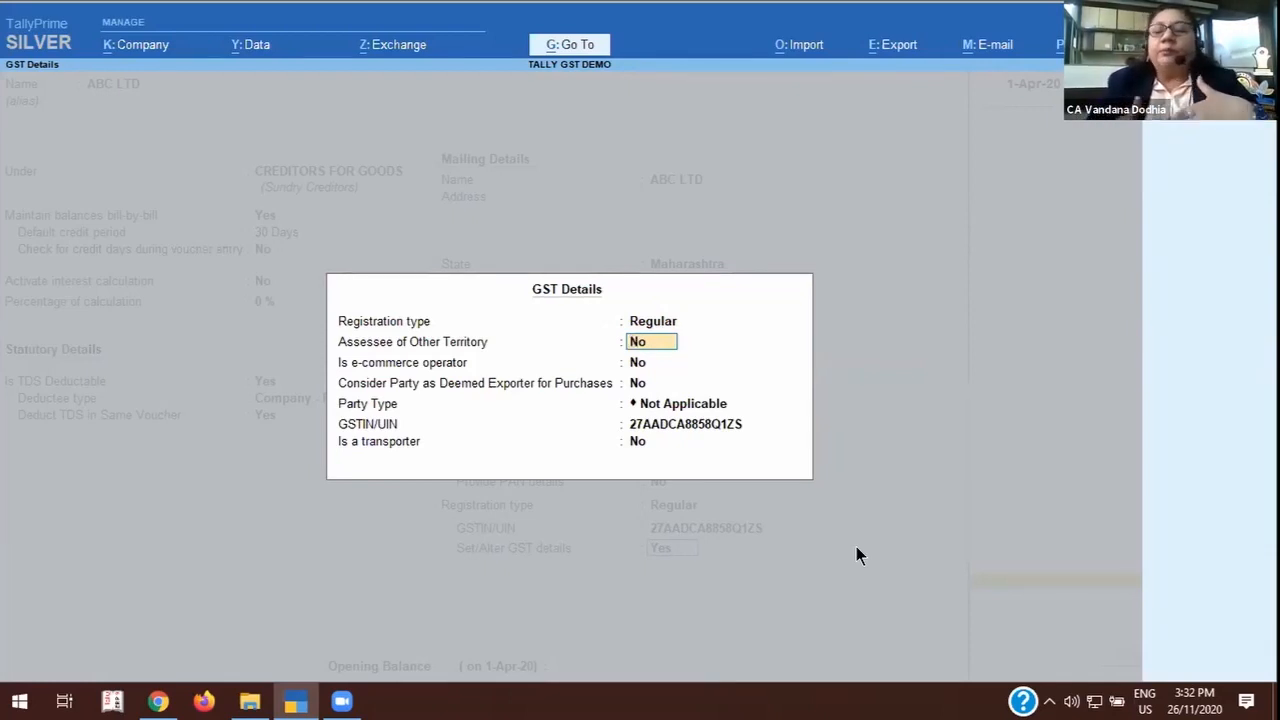
pyautogui.press('Return')
pyautogui.press('Return')
pyautogui.press('Return')
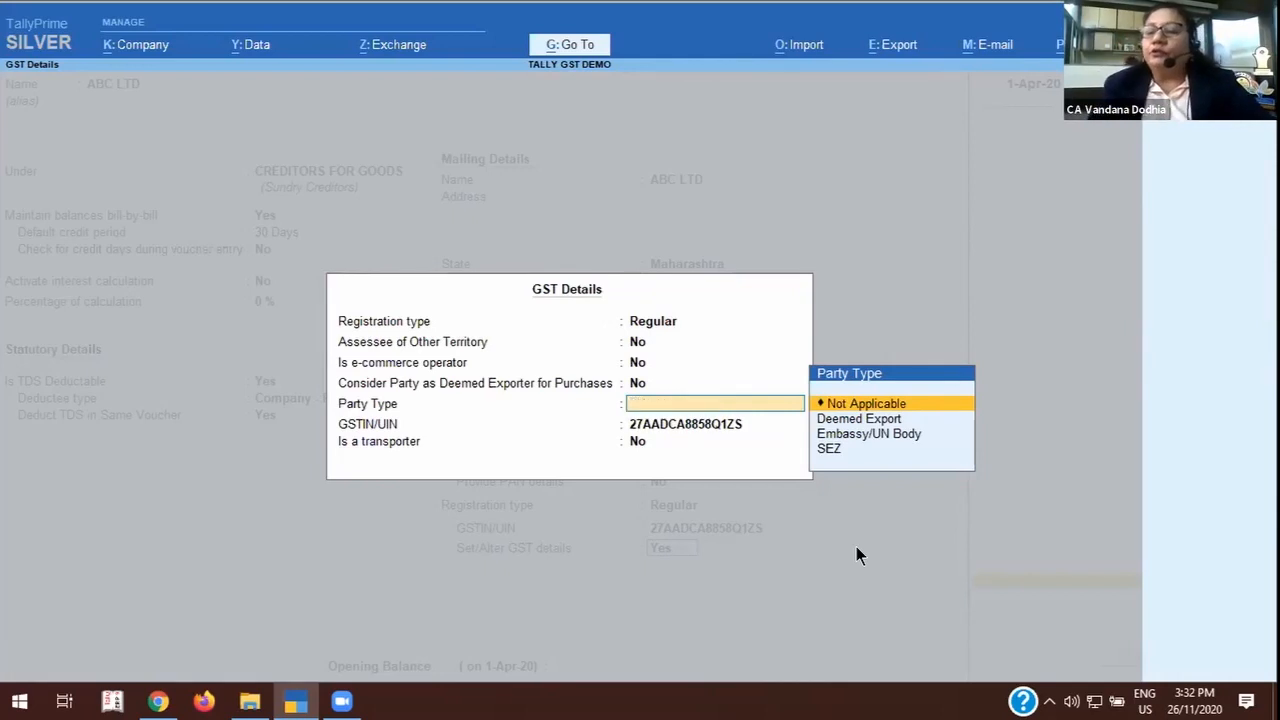
pyautogui.press('Escape')
pyautogui.press('y')
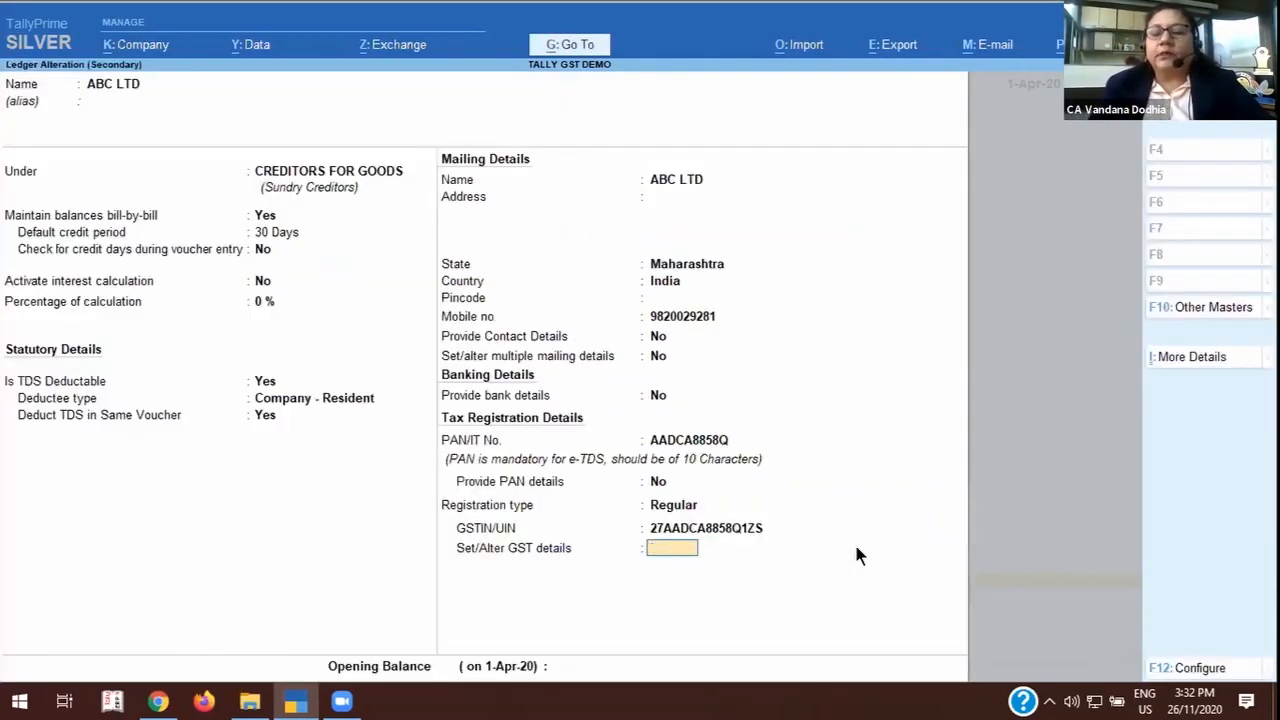
pyautogui.press('Escape')
pyautogui.press('y')
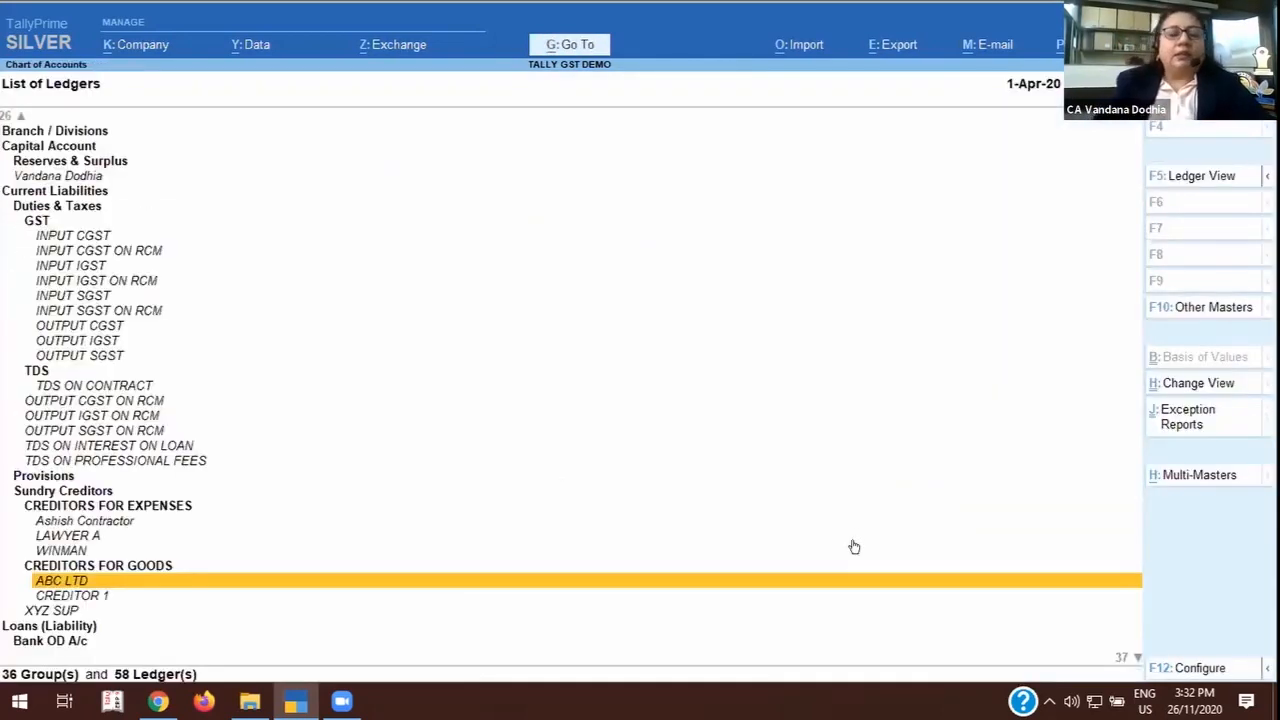
# Review the CREDITOR 1 ledger's TDS and GST registration details, and quit it without saving.
pyautogui.press('Down')
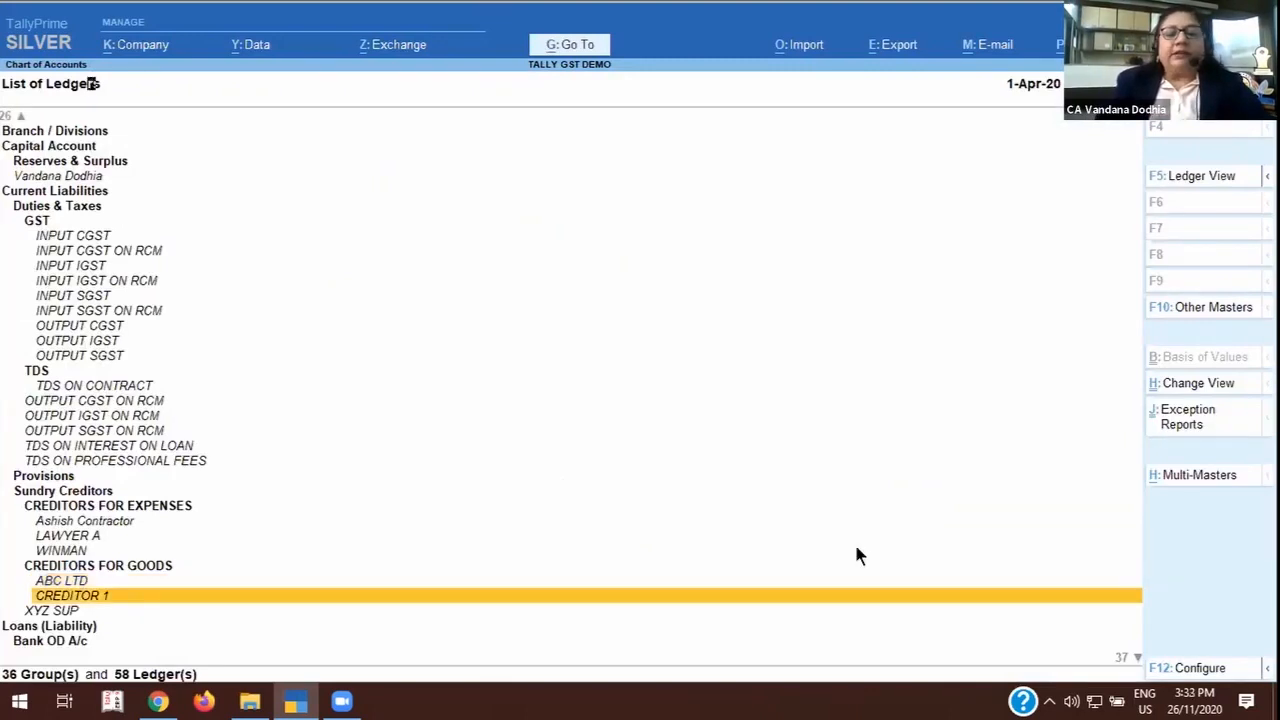
pyautogui.press('Return')
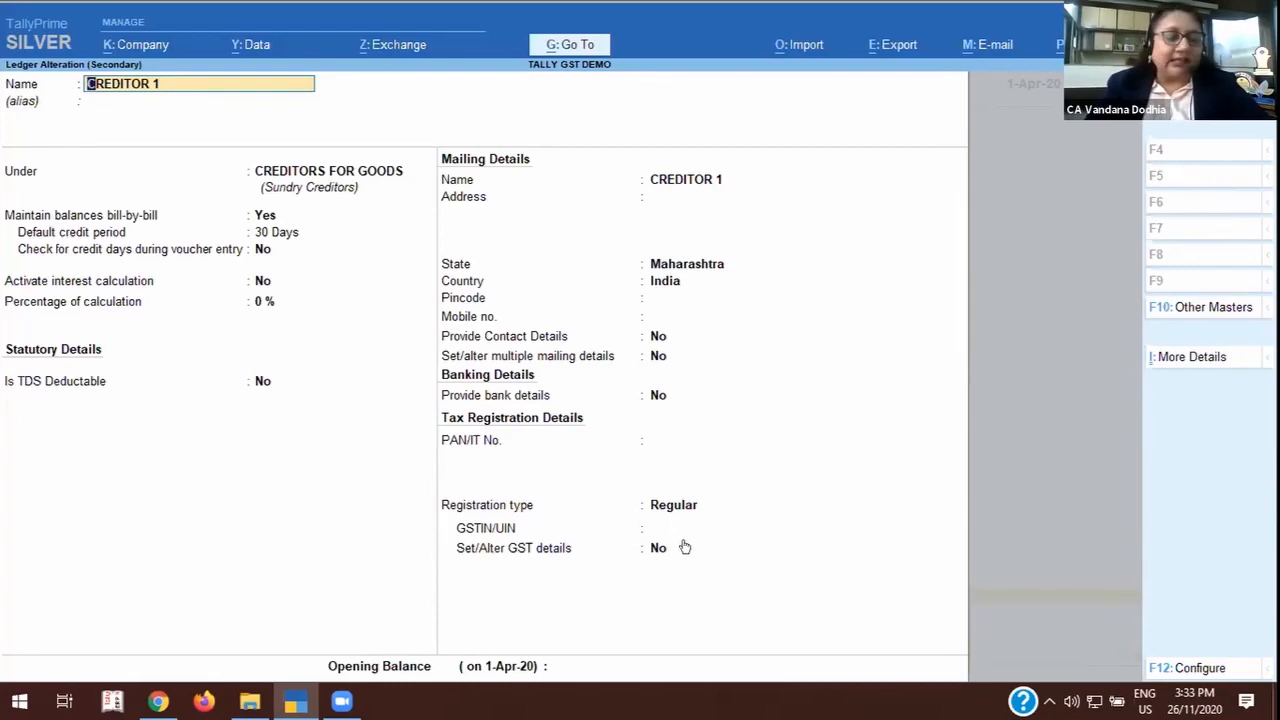
pyautogui.press('BackSpace')
pyautogui.press('Escape')
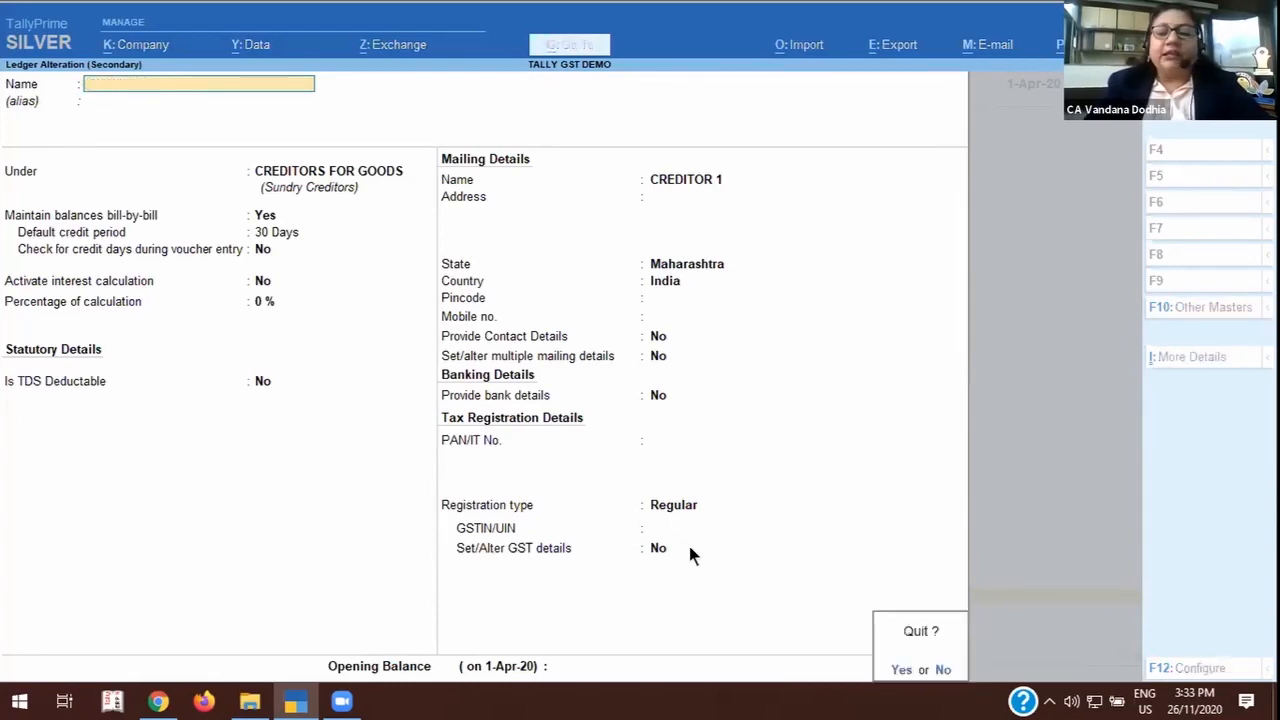
pyautogui.press('y')
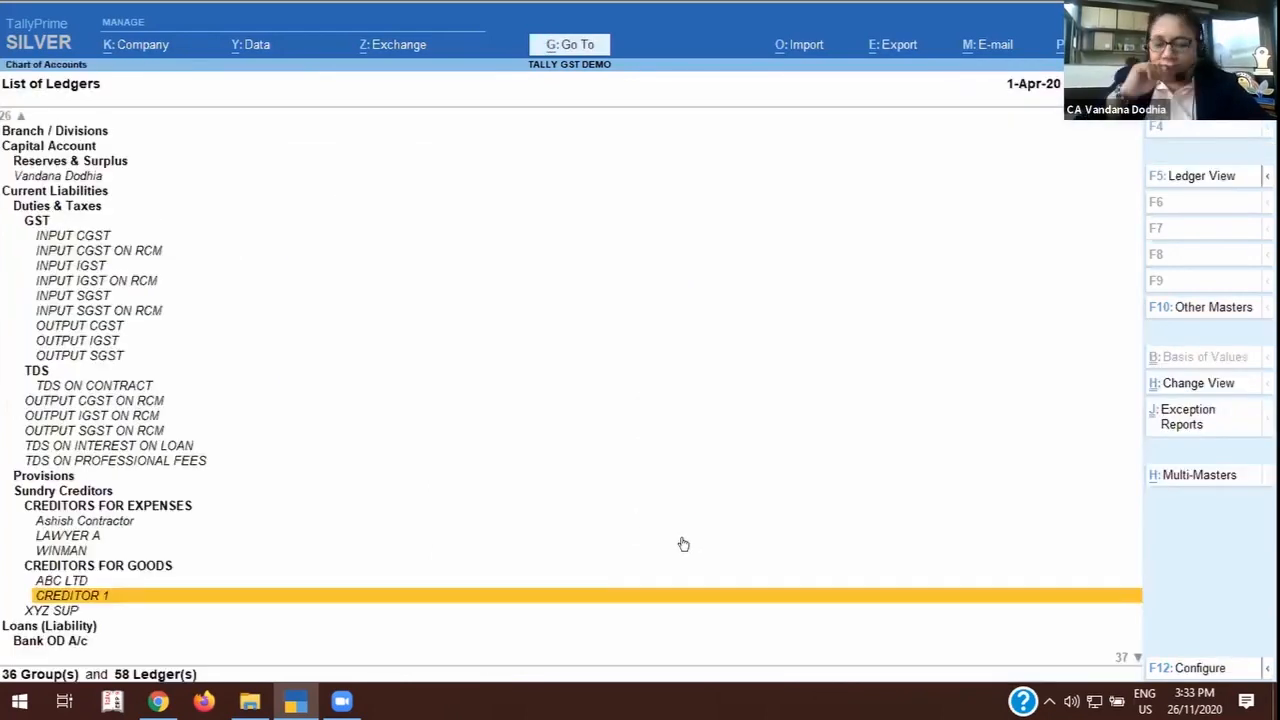
# Review the XYZ SUP ledger under Sundry Creditors, and quit it without saving.
pyautogui.press('Down')
pyautogui.press('Return')
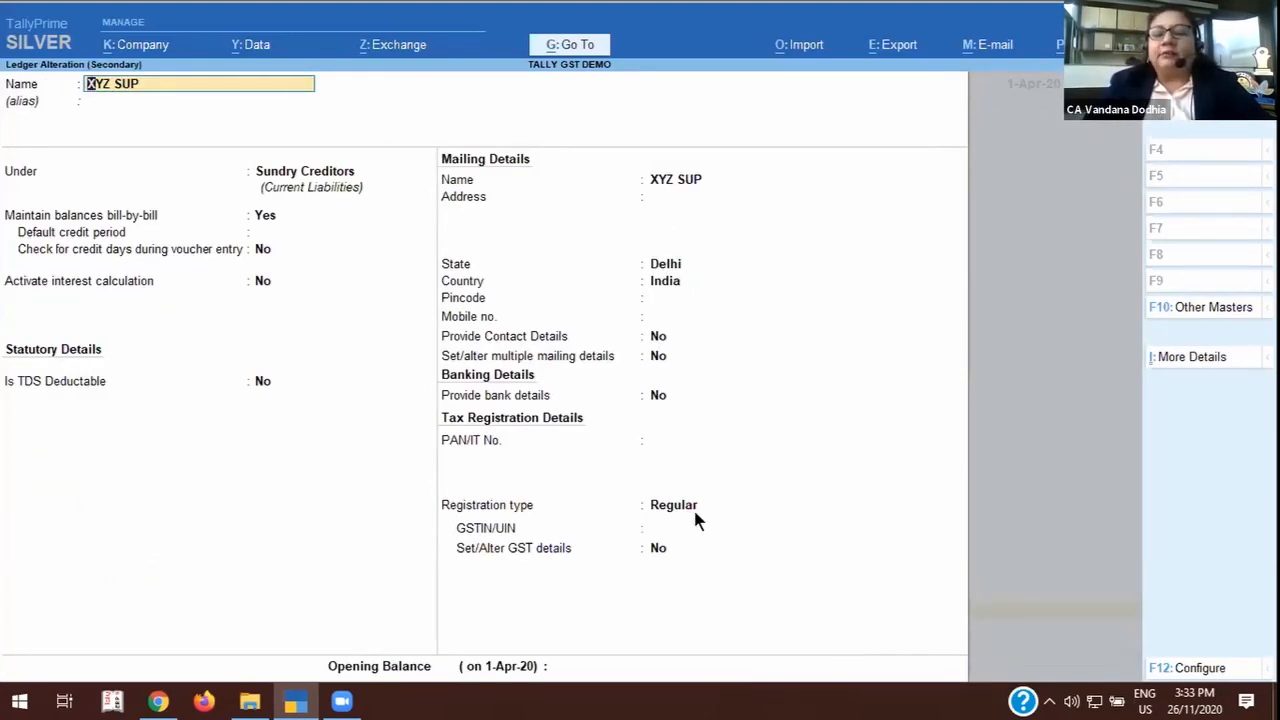
pyautogui.press('Escape')
pyautogui.press('Escape')
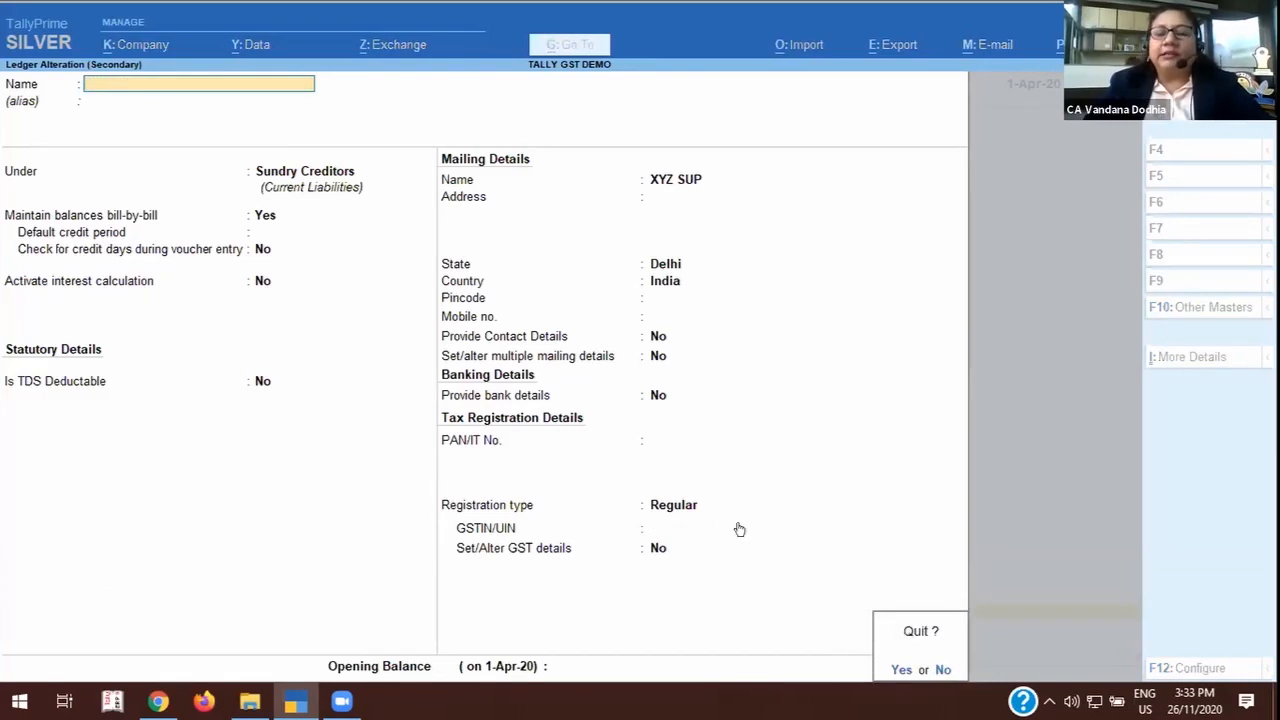
pyautogui.press('Return')
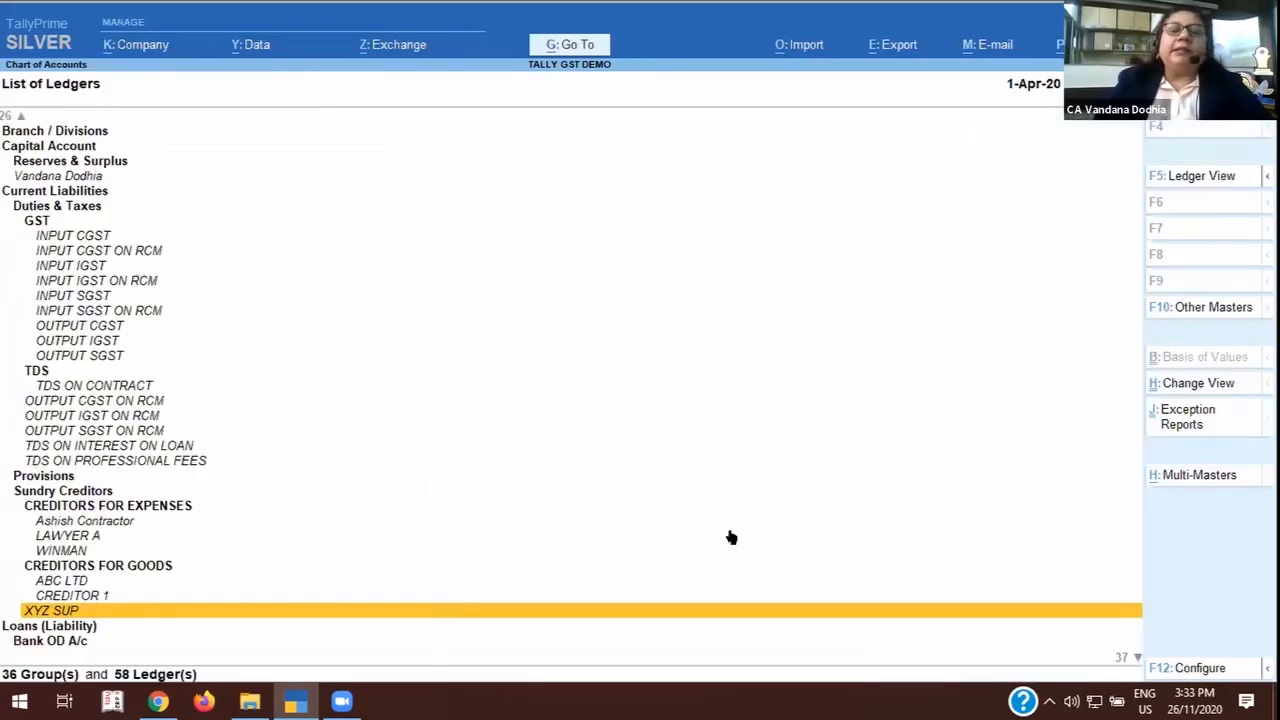
# Reopen the XYZ SUP ledger, examine the address types offered under multiple mailing details, and set that option back to No.
pyautogui.press('Return')
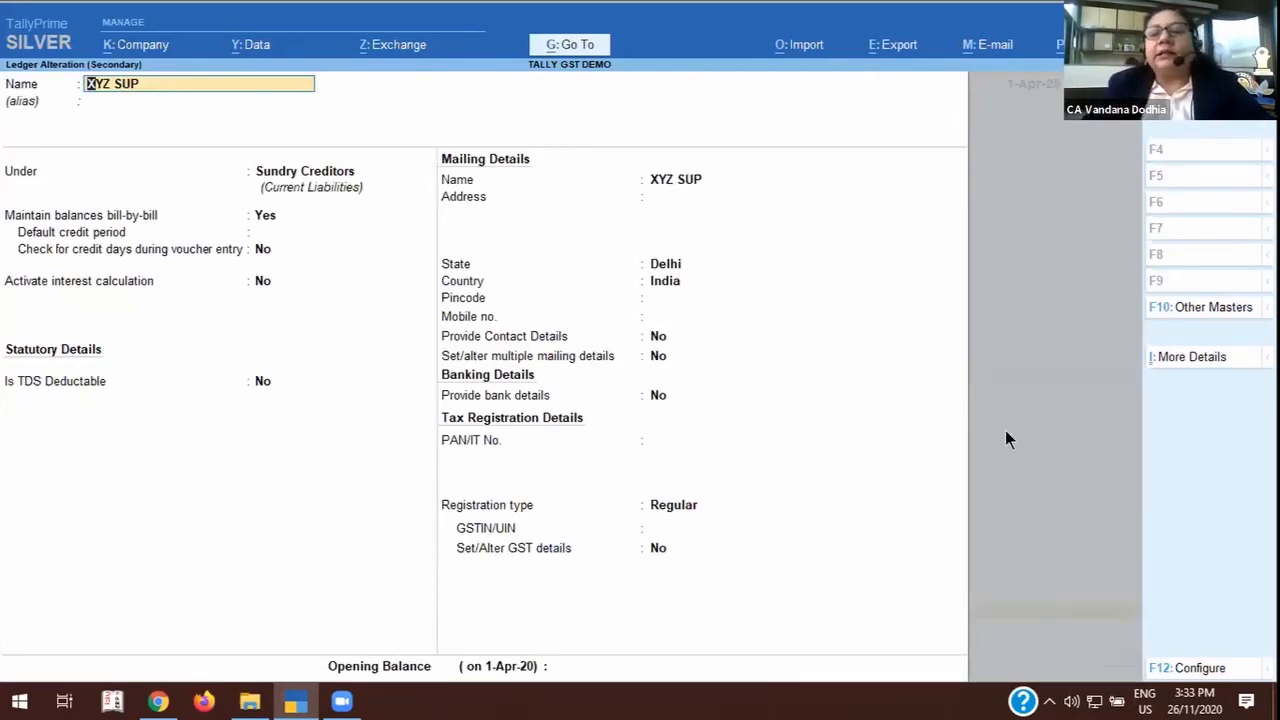
pyautogui.click(643, 351)
pyautogui.write('y')
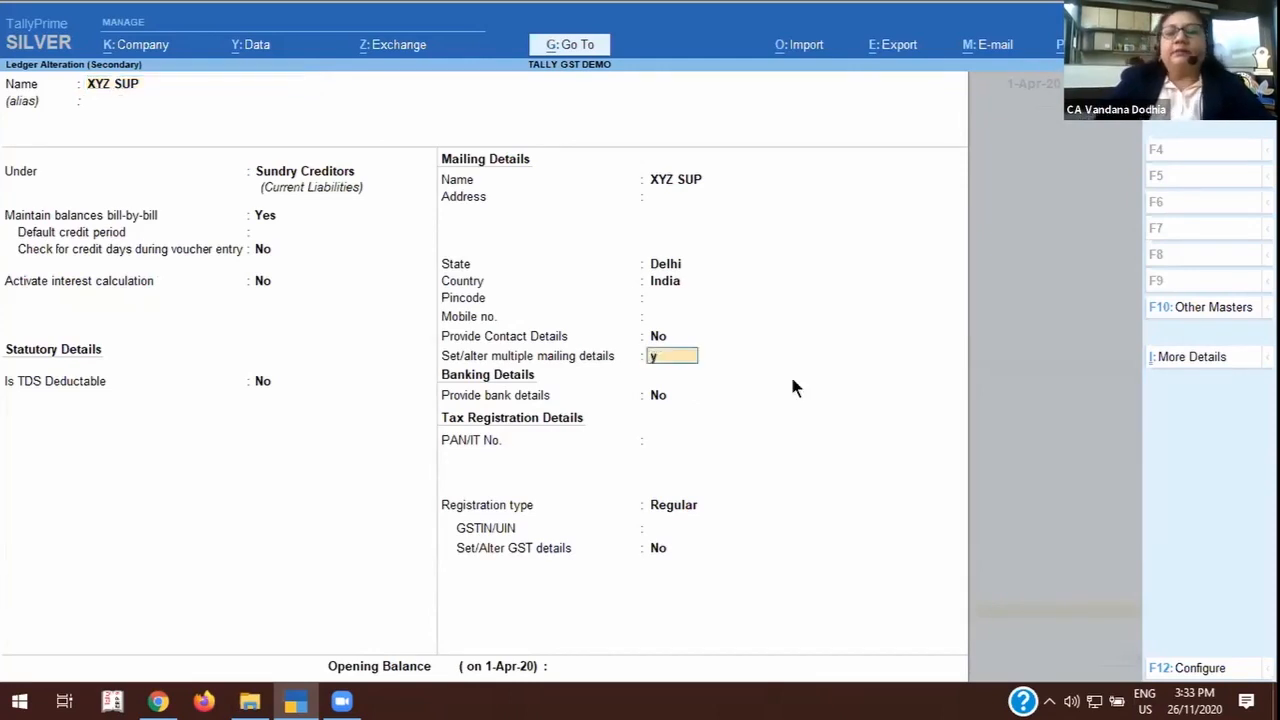
pyautogui.press('Return')
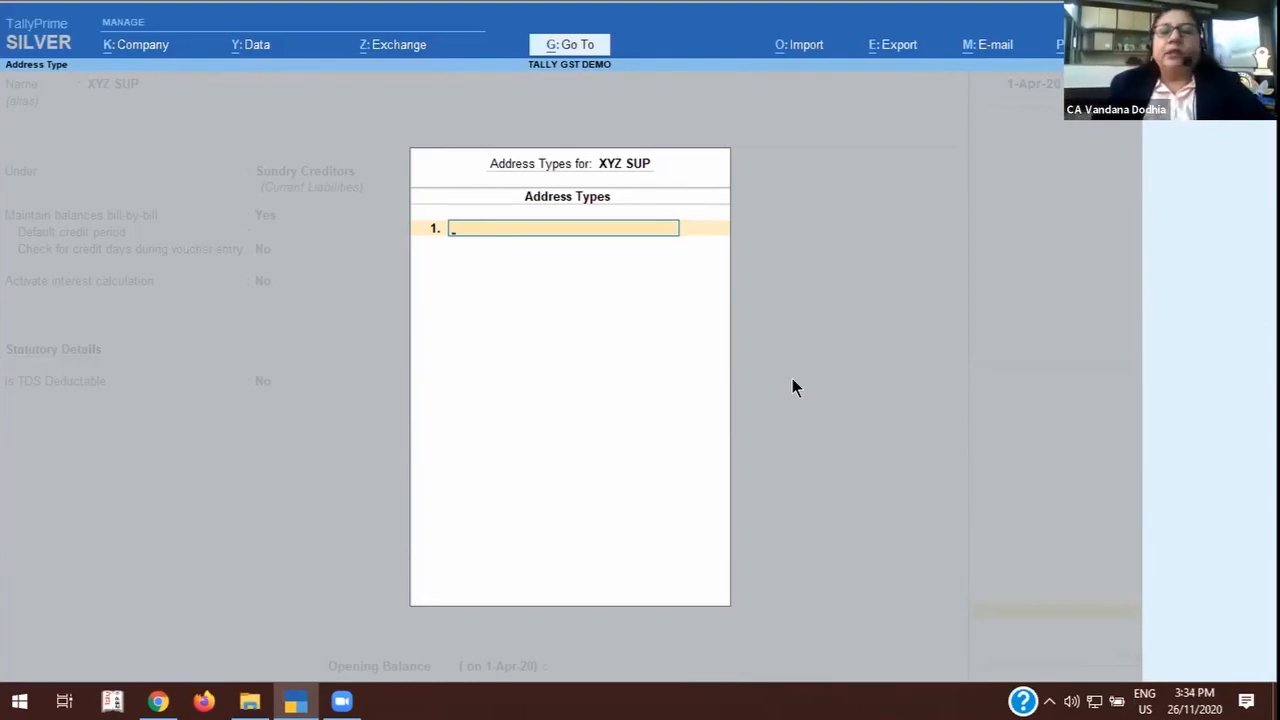
pyautogui.press('Escape')
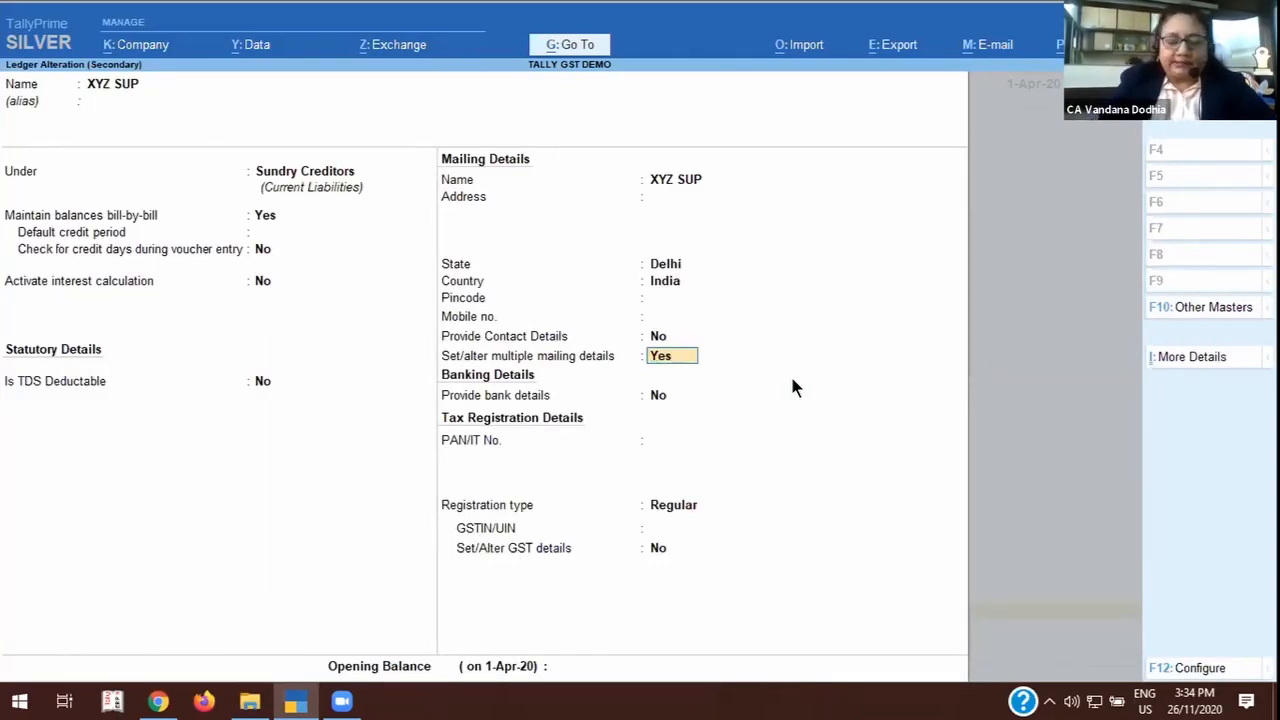
pyautogui.write('n')
pyautogui.press('Return')
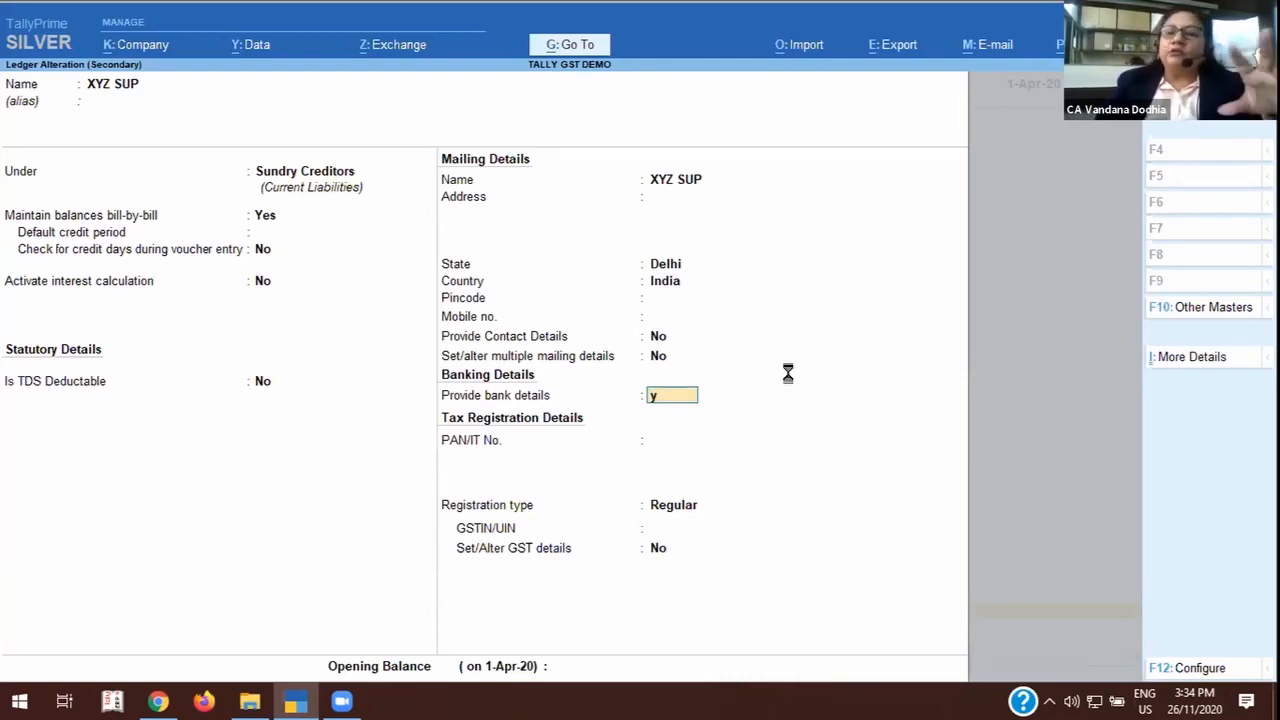
# Enable bank details for XYZ SUP with e-Fund Transfer as the transaction type.
pyautogui.press('Return')
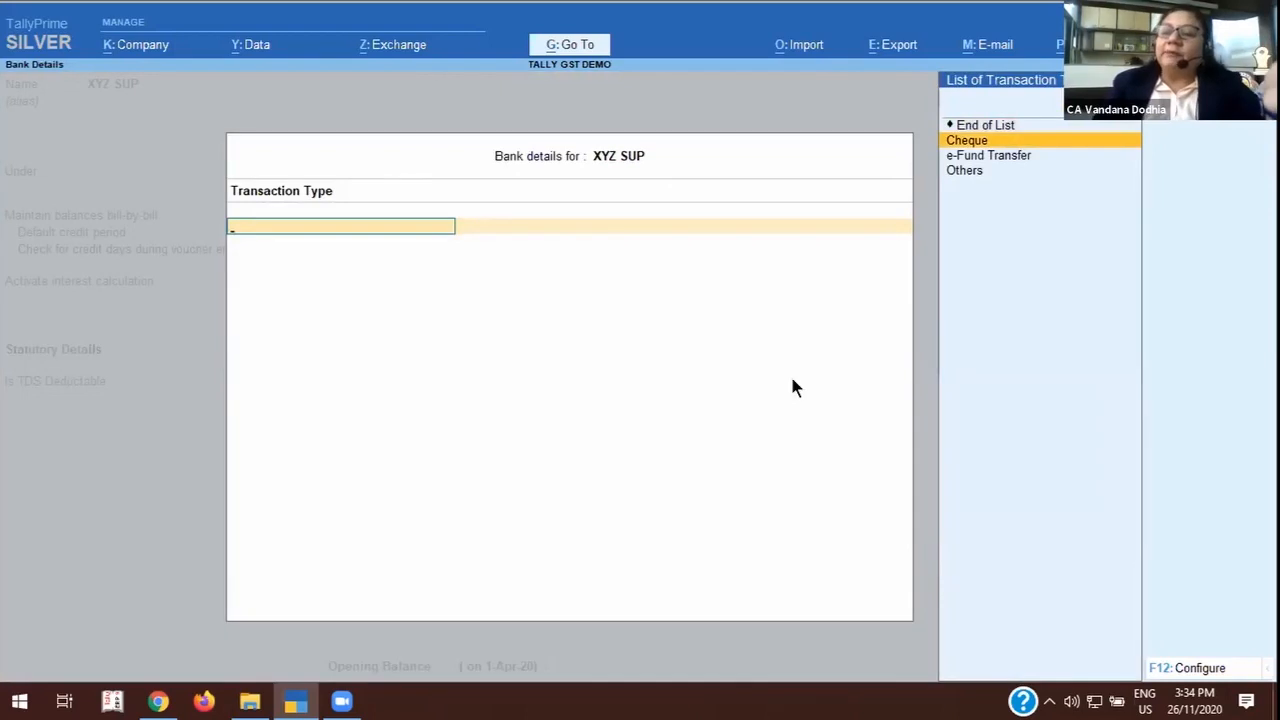
pyautogui.press('Down')
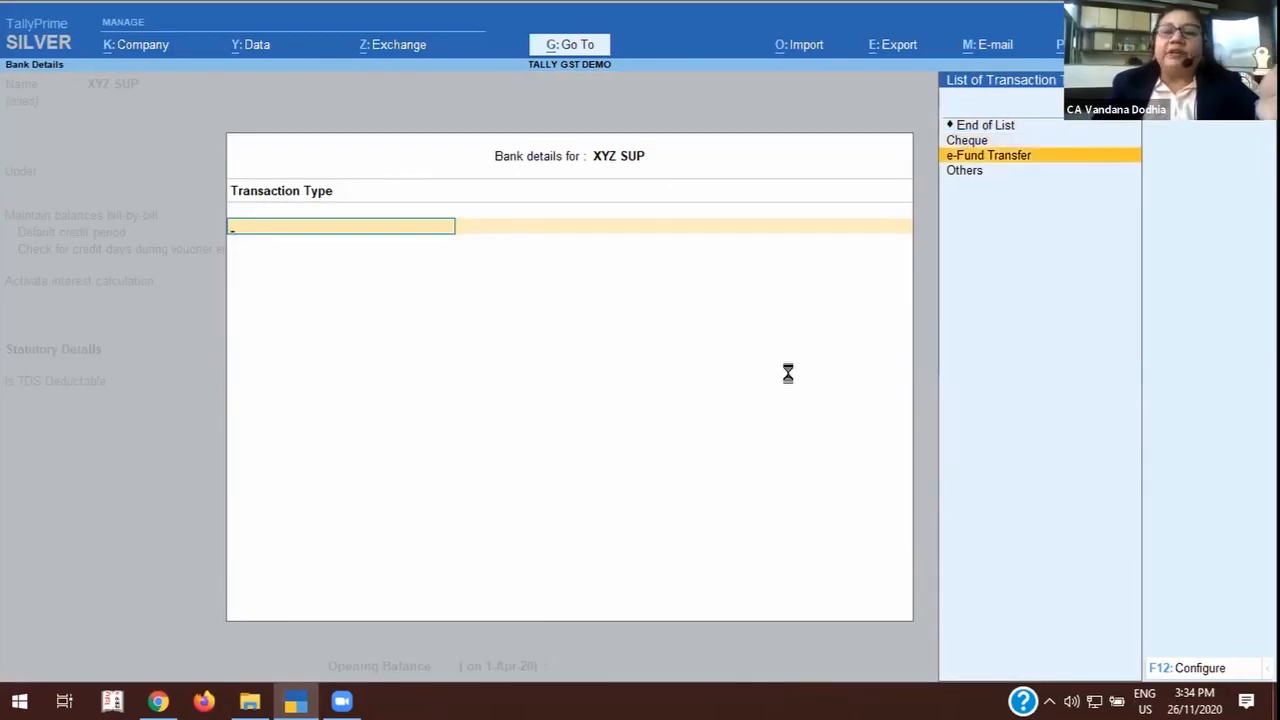
pyautogui.press('Return')
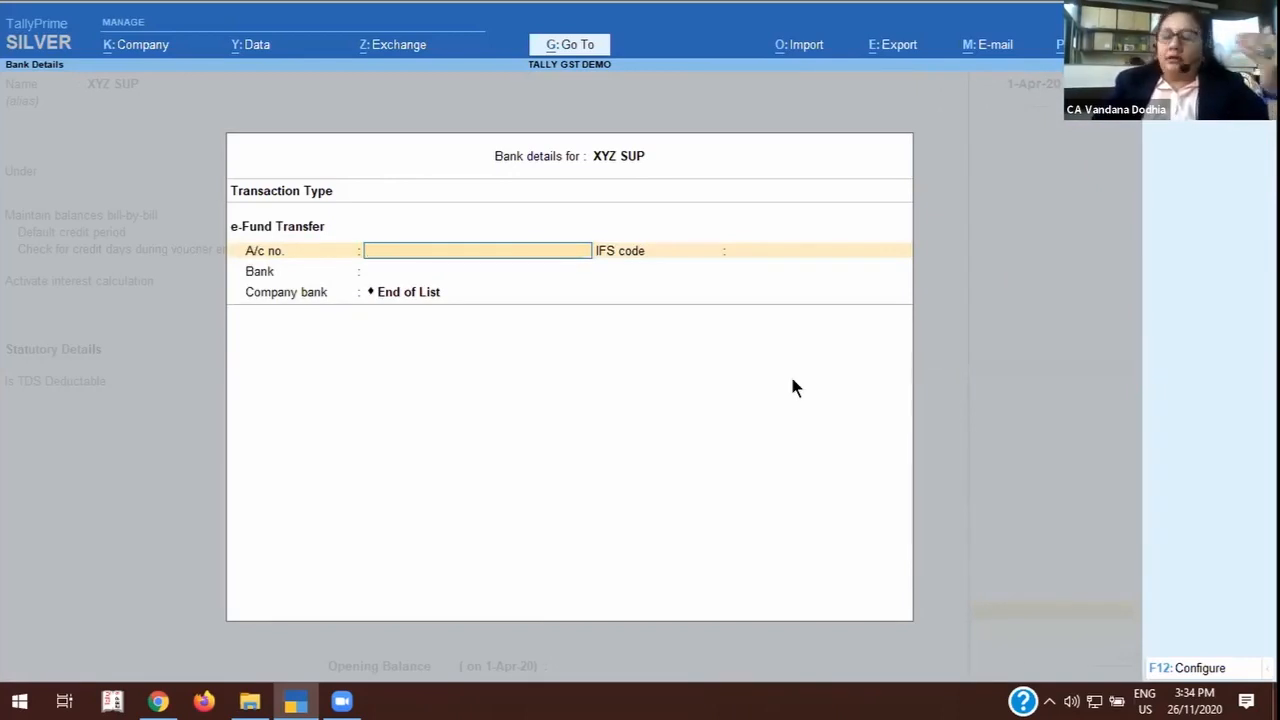
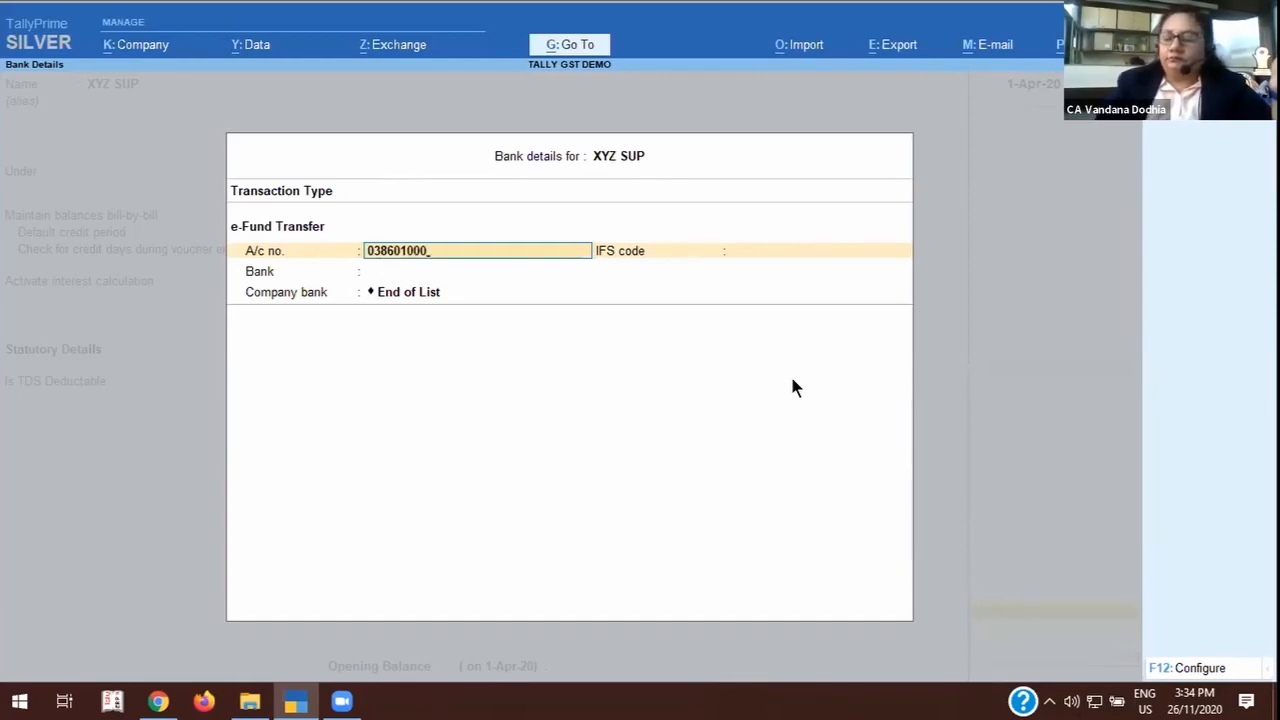
# Enter the supplier's bank account number and the IFS code BARBOBORIVL for the e-Fund Transfer.
pyautogui.press('Return')
pyautogui.write('B')
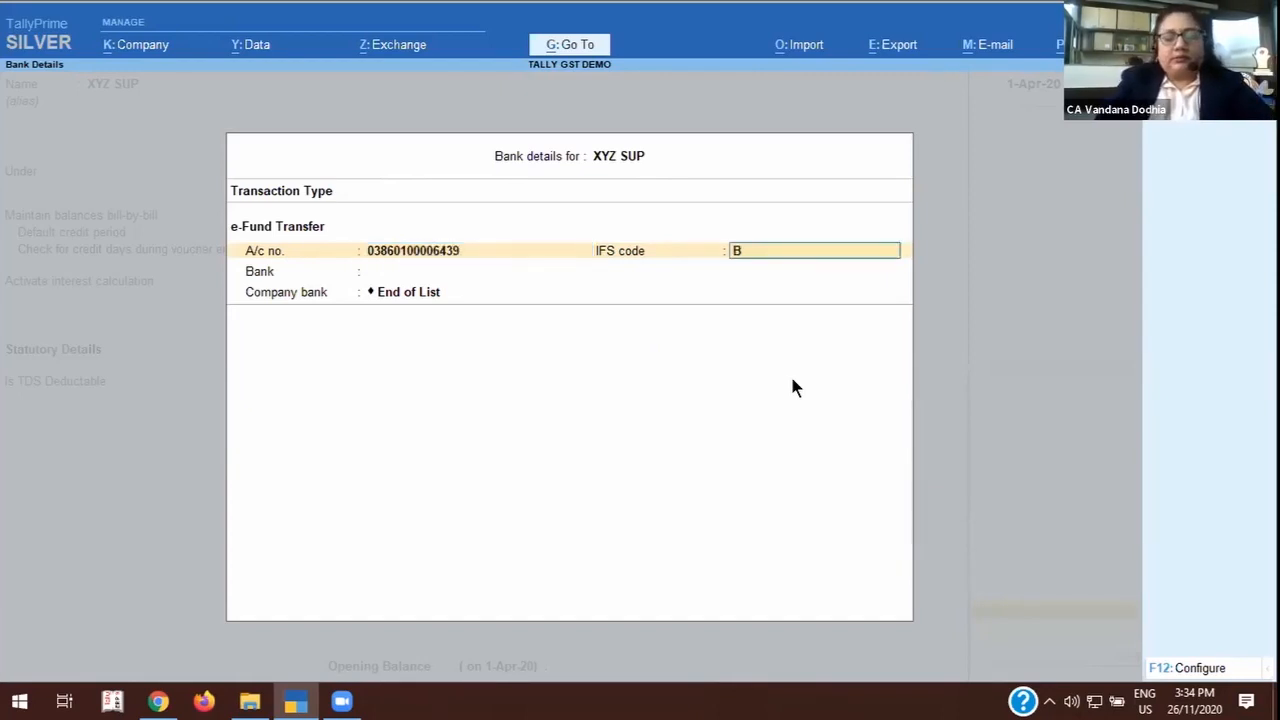
pyautogui.write('ARBO')
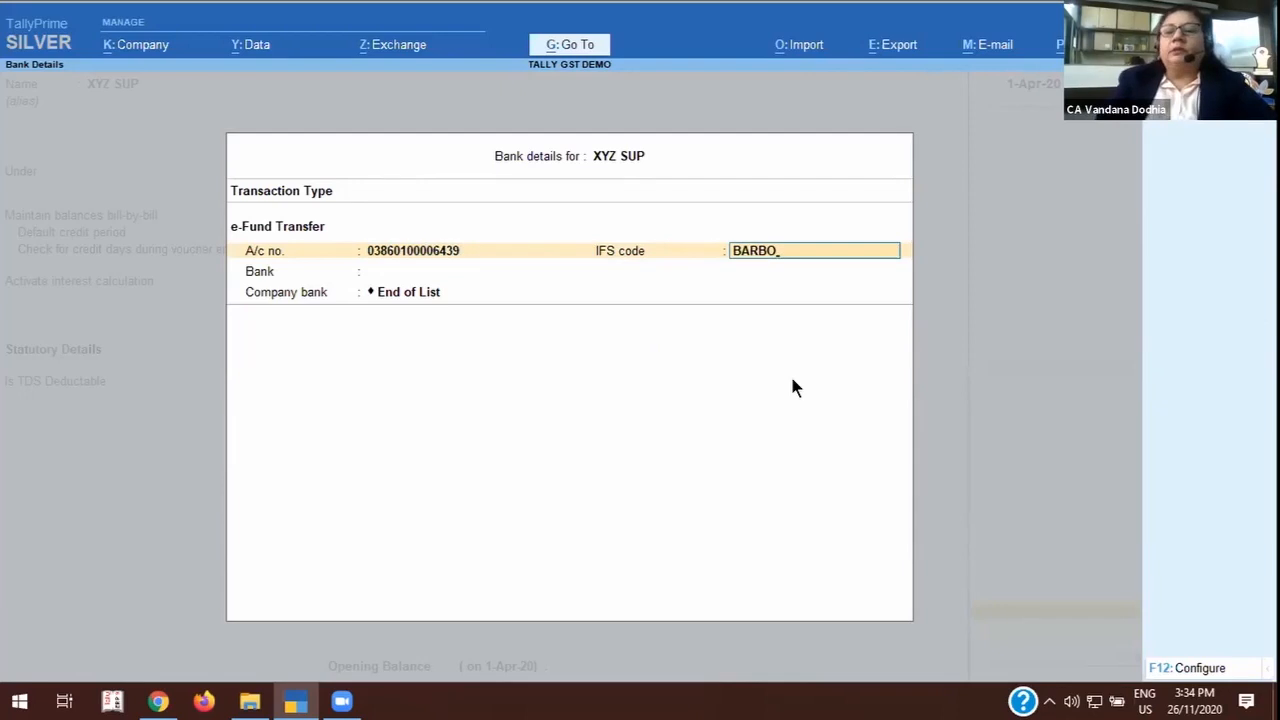
pyautogui.write('BIO')
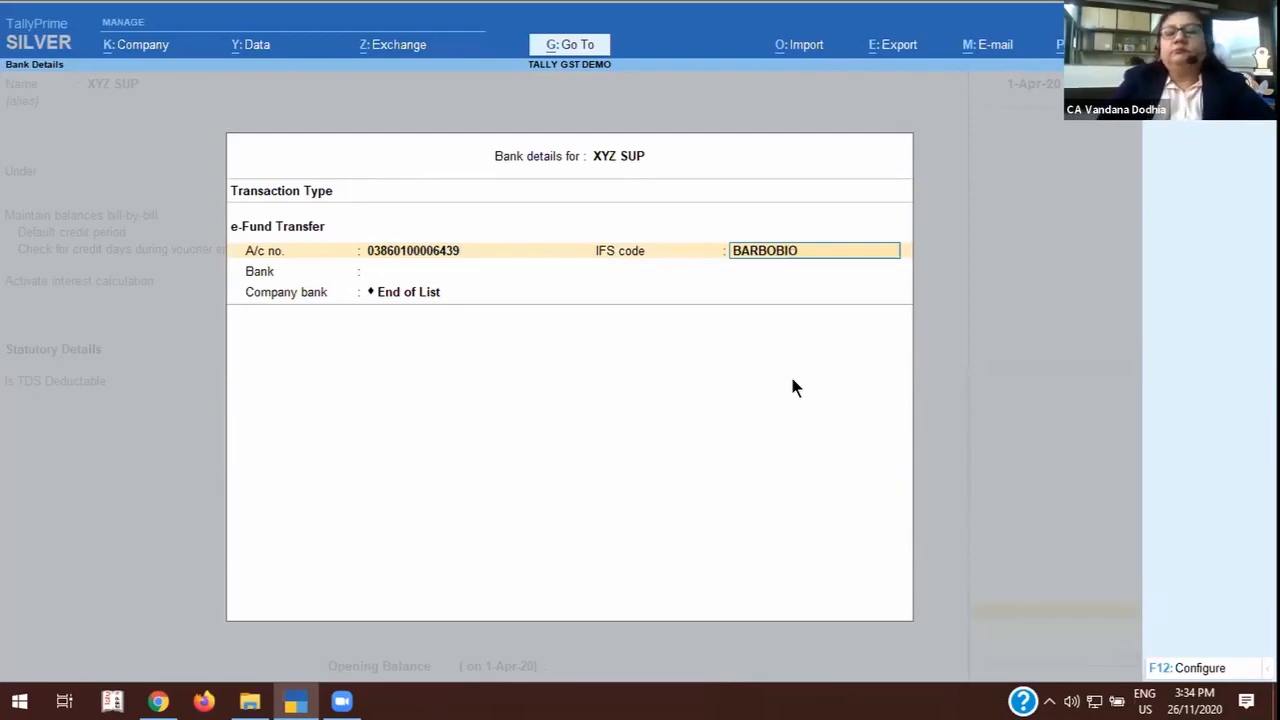
pyautogui.press('BackSpace')
pyautogui.press('BackSpace')
pyautogui.write('ORIVL')
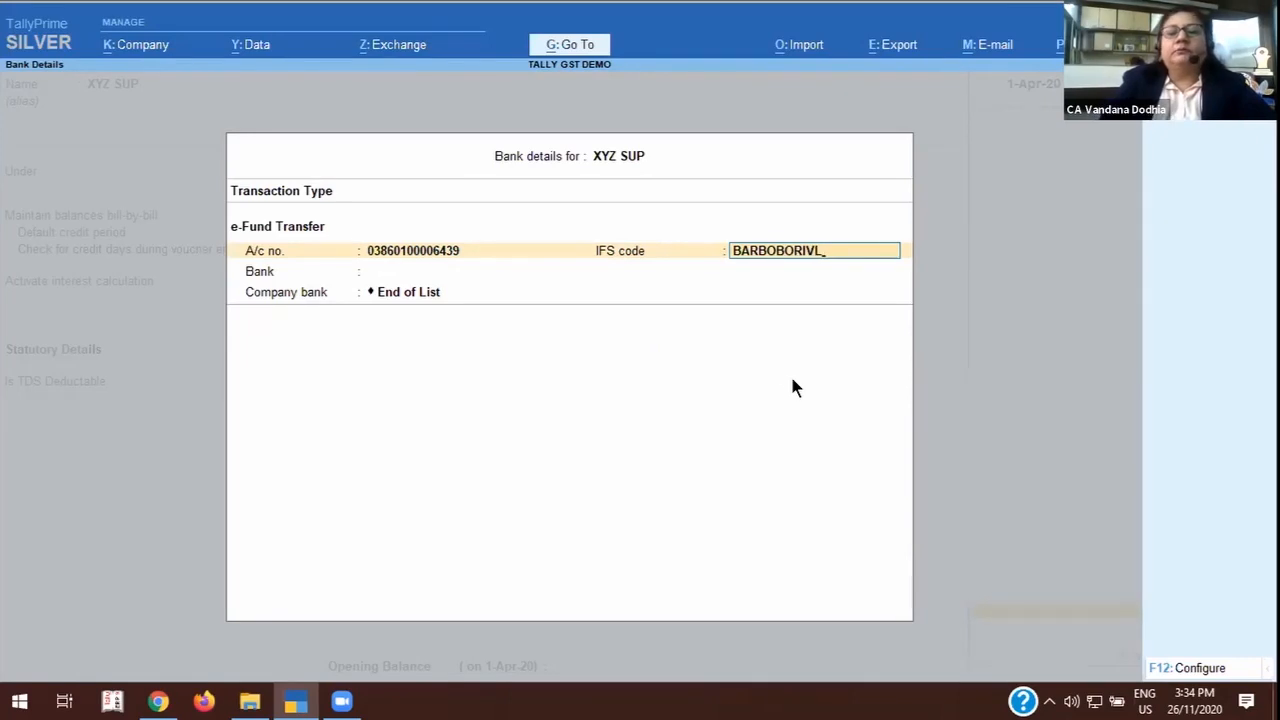
pyautogui.press('Return')
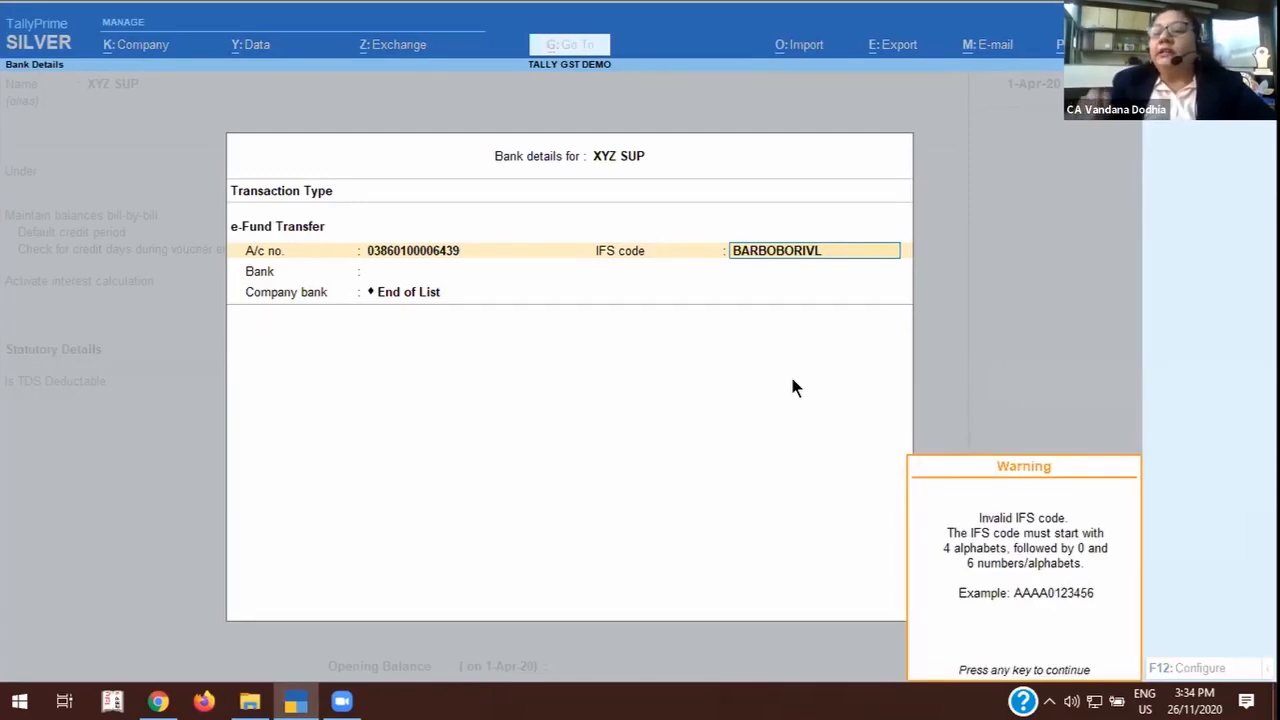
pyautogui.press('Return')
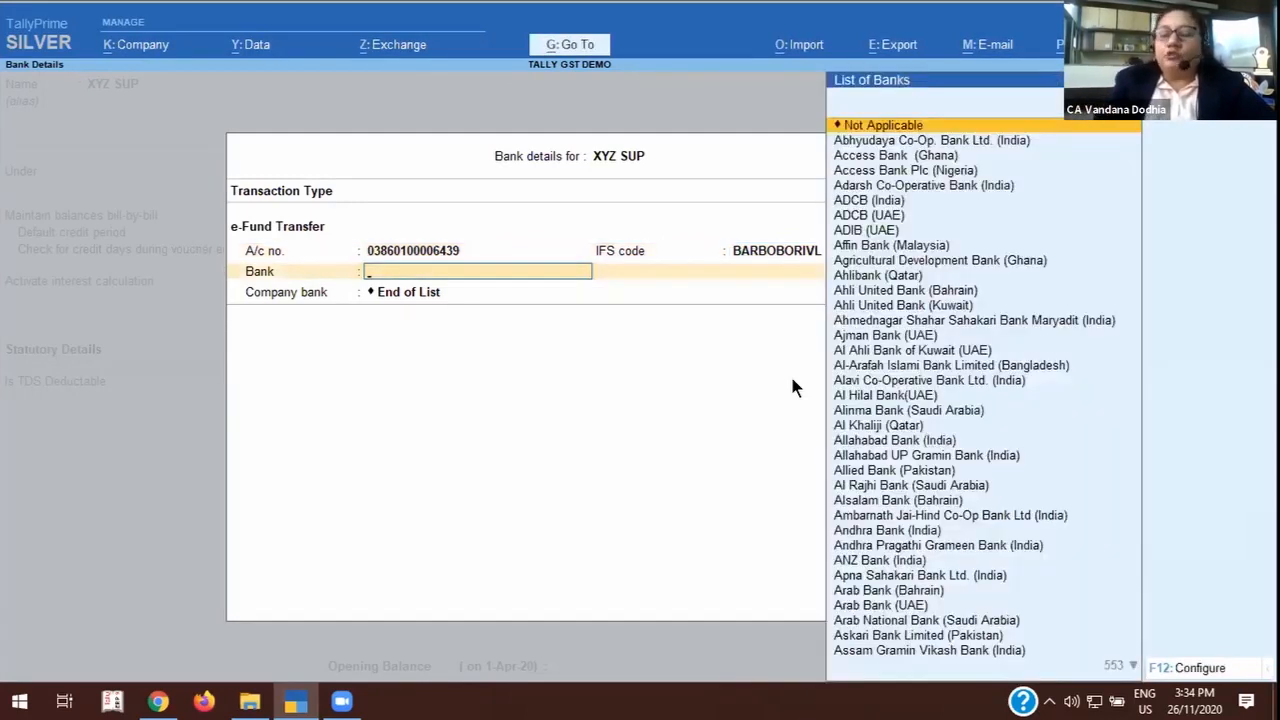
# Set the supplier's bank to Bank of Baroda (India) and the company bank to BANK OF BARODA, leaving the beneficiary code blank.
pyautogui.write('Ban')
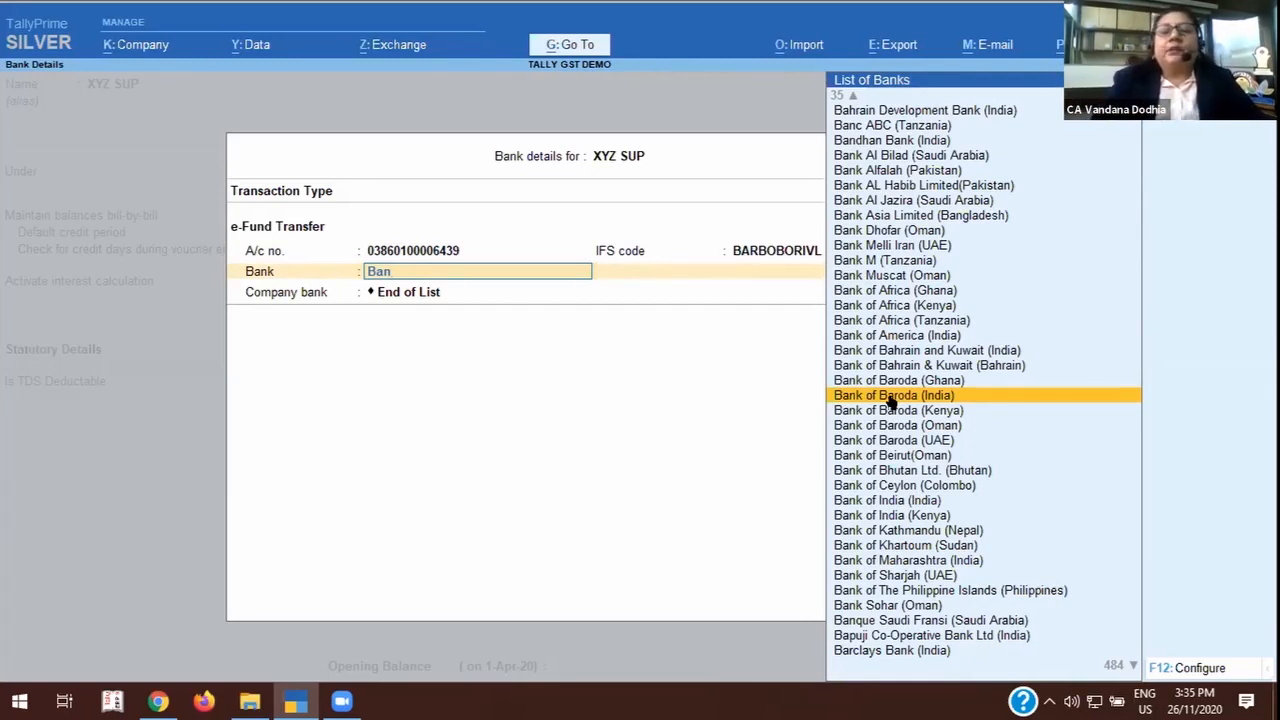
pyautogui.click(890, 398)
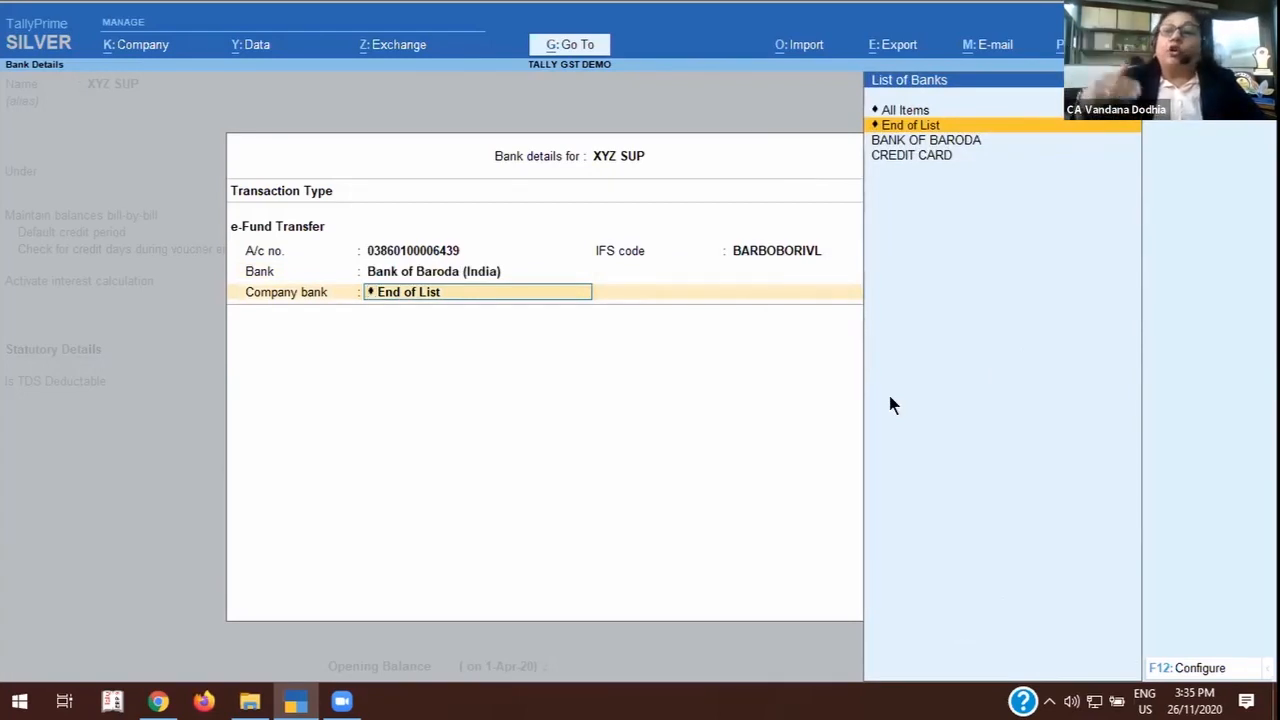
pyautogui.press('Down')
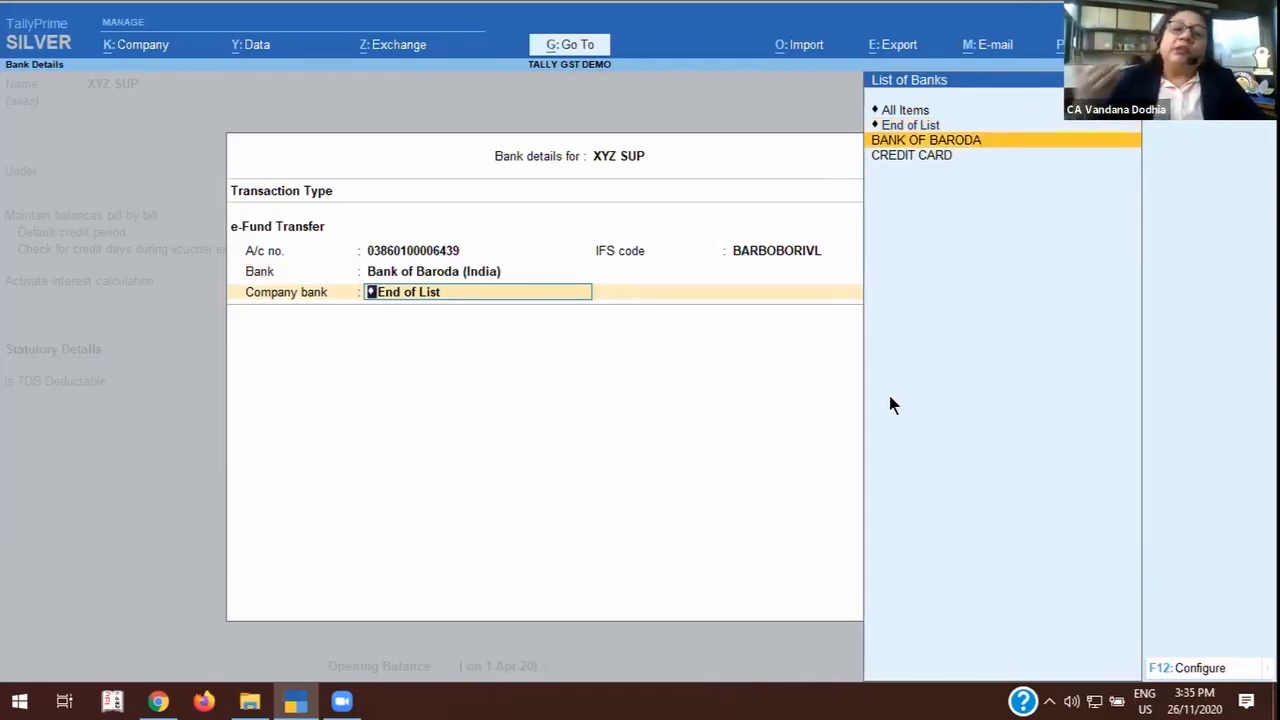
pyautogui.press('Return')
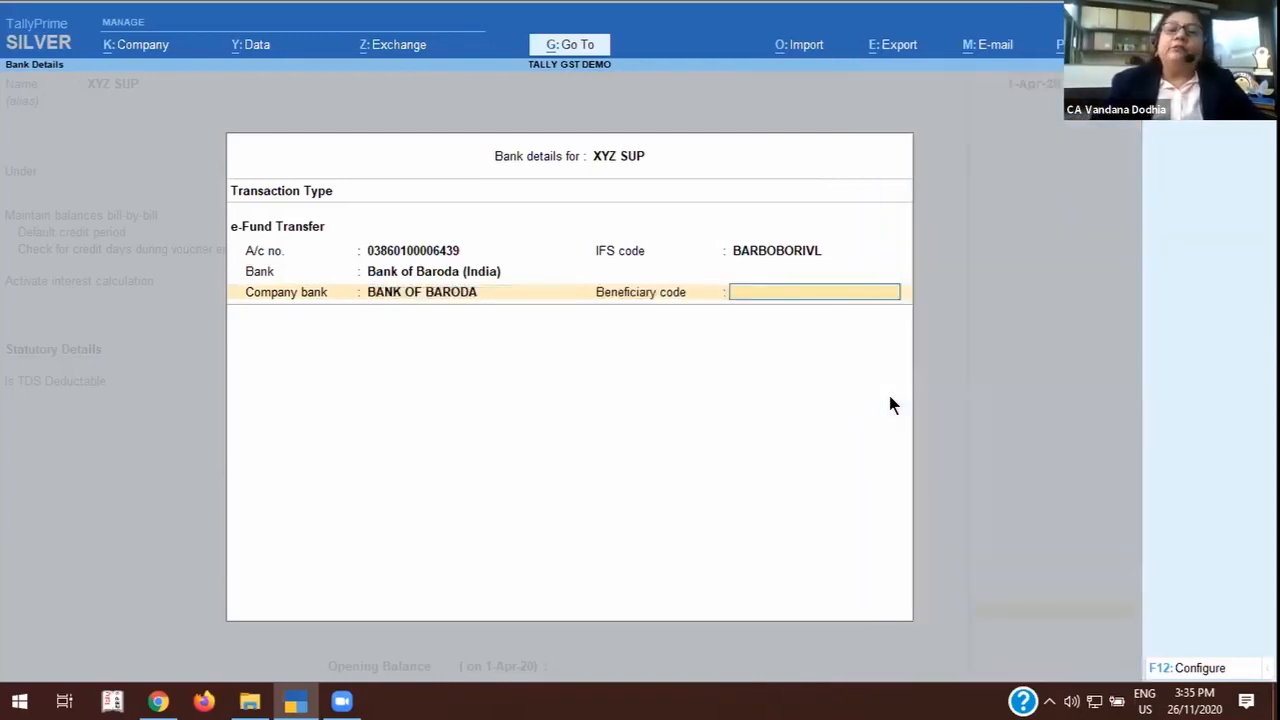
pyautogui.press('Return')
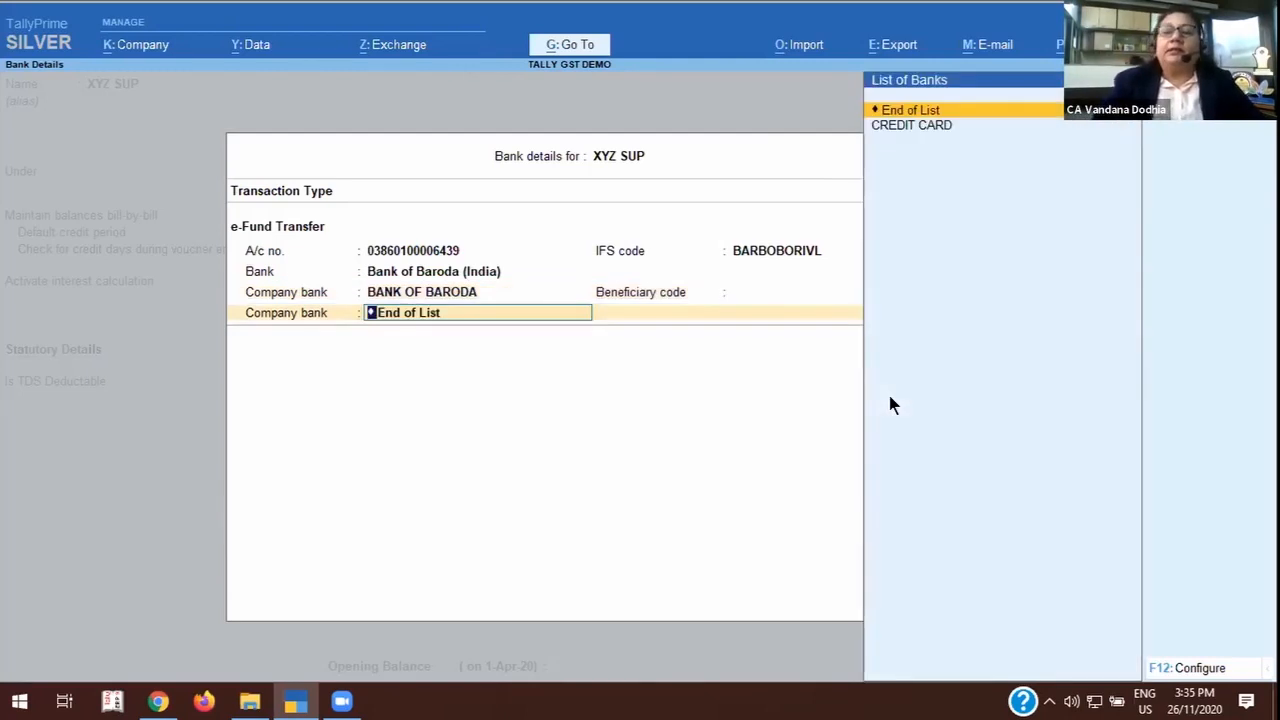
pyautogui.press('Return')
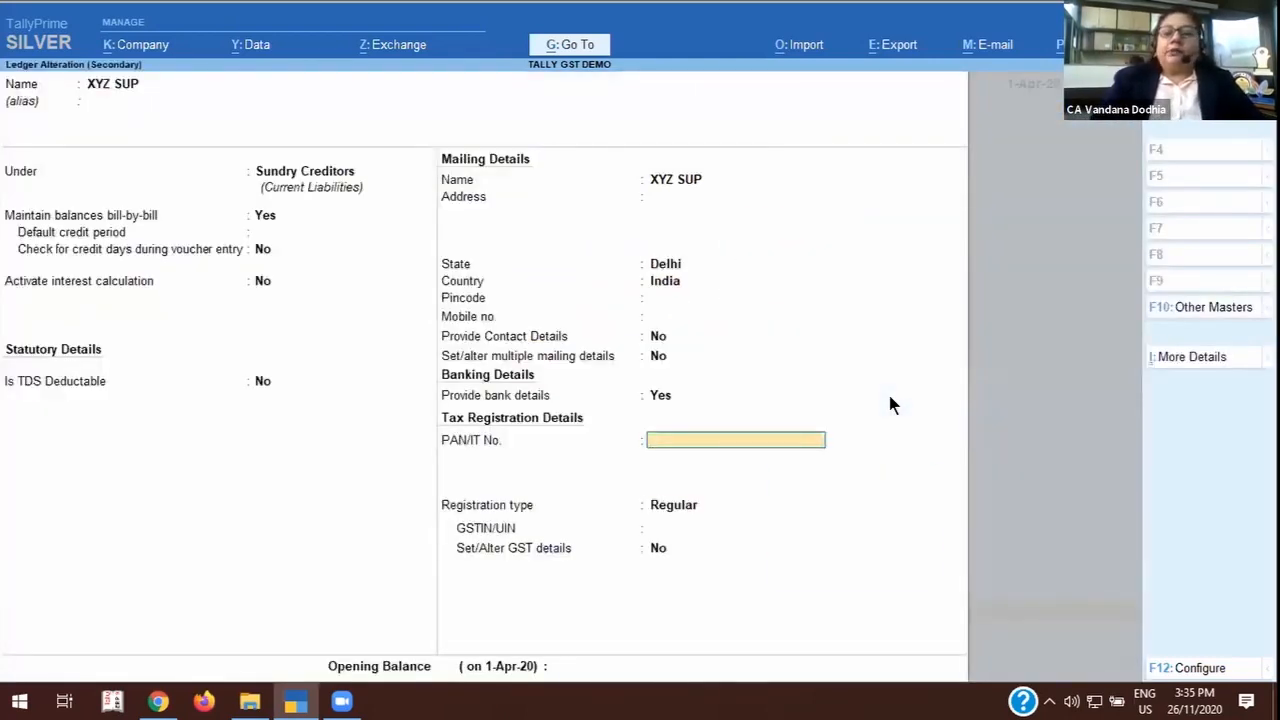
# Leave XYZ SUP's PAN and GSTIN blank with registration type Regular, and save the ledger.
pyautogui.press('Return')
pyautogui.press('Return')
pyautogui.press('Return')
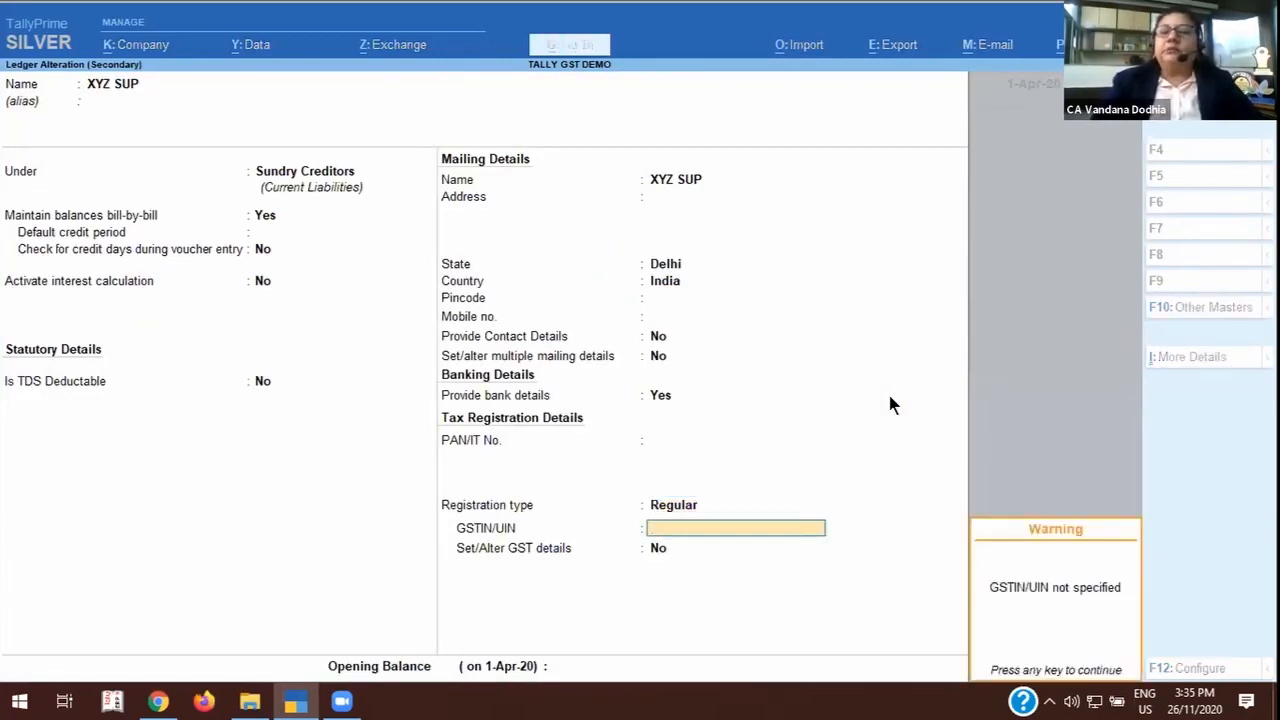
pyautogui.press('Return')
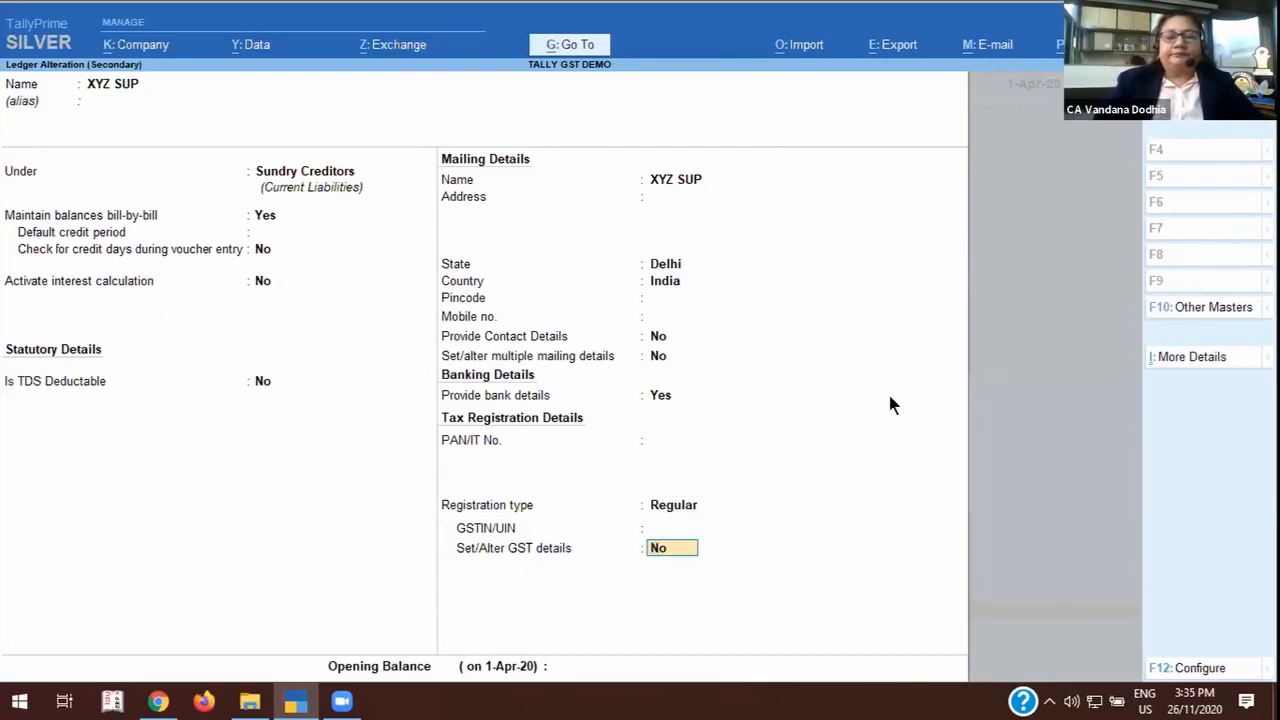
pyautogui.hotkey('ctrl', 'a')
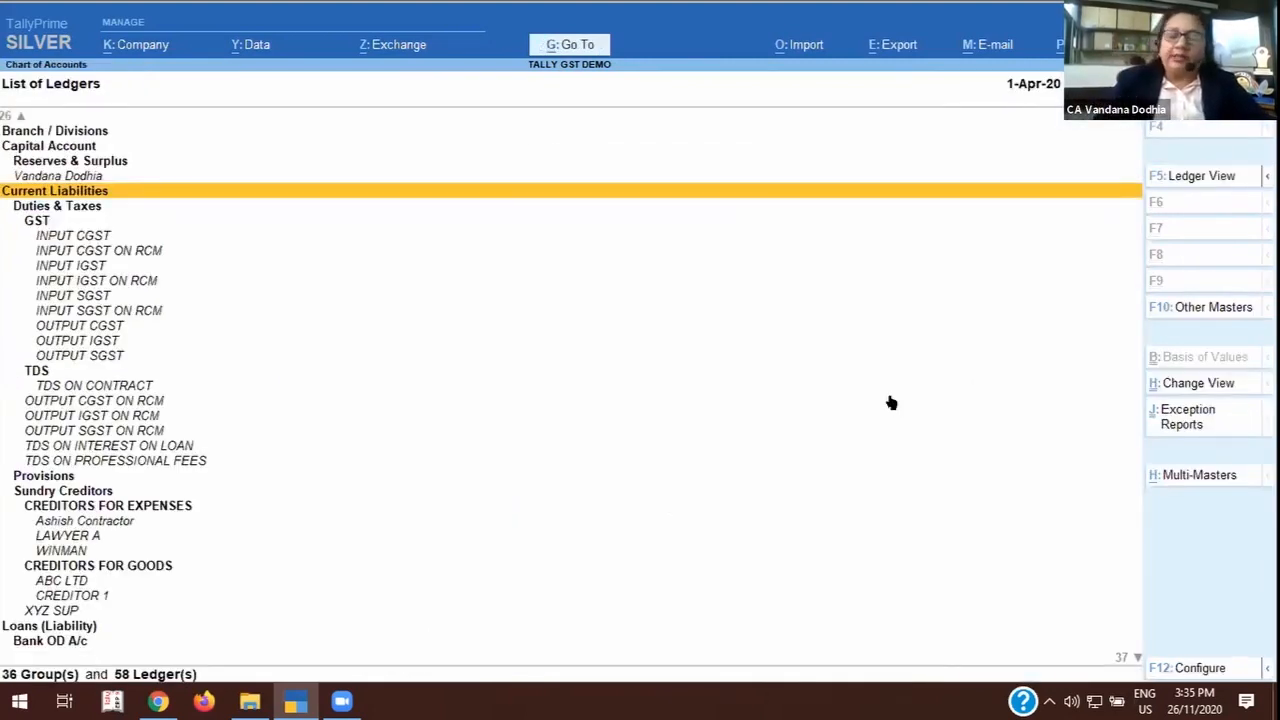
# Look through the List of Ledgers from Current Liabilities down past Profit & Loss A/c and back up to the debtor ledgers above Fixed Assets.
pyautogui.press('Down')
pyautogui.press('Down')
pyautogui.press('Down')
pyautogui.press('Down')
pyautogui.press('Down')
pyautogui.press('Down')
pyautogui.press('Down')
pyautogui.press('Down')
pyautogui.press('Down')
pyautogui.press('Down')
pyautogui.press('Down')
pyautogui.press('Down')
pyautogui.press('Down')
pyautogui.press('Down')
pyautogui.press('Down')
pyautogui.press('Down')
pyautogui.press('Down')
pyautogui.press('Down')
pyautogui.press('Down')
pyautogui.press('Down')
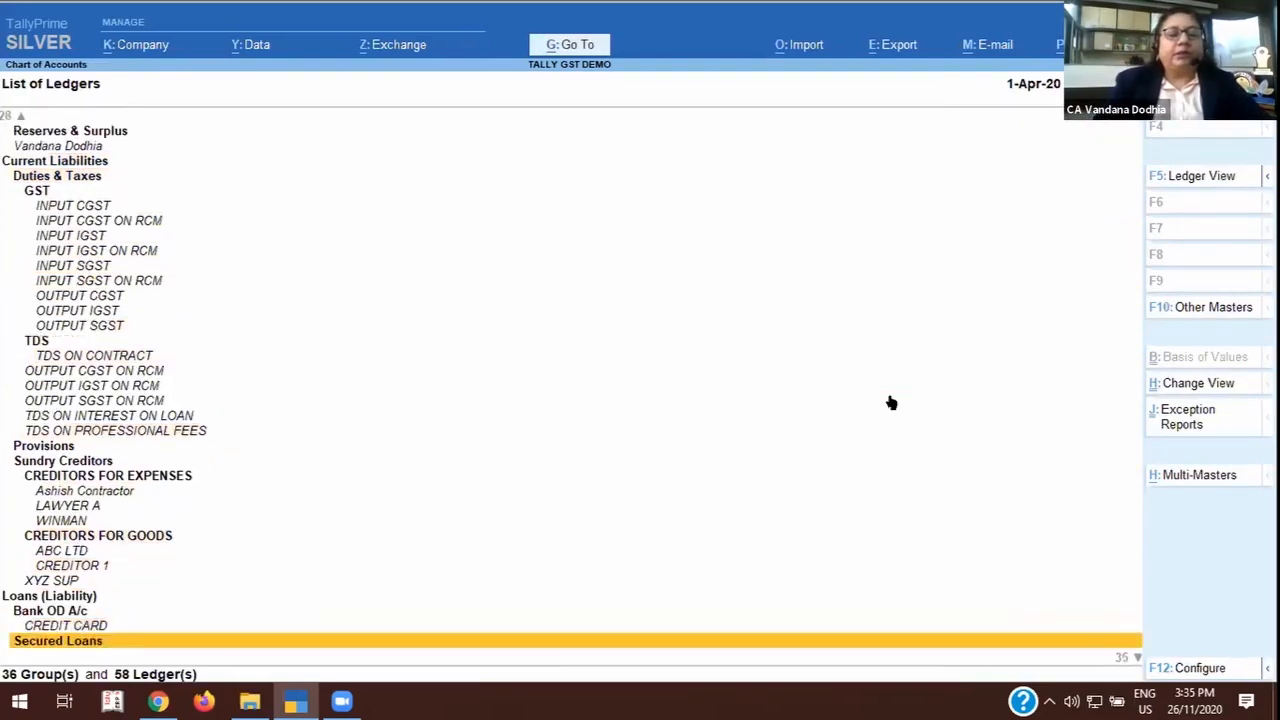
pyautogui.press('Down')
pyautogui.press('Down')
pyautogui.press('Down')
pyautogui.press('Down')
pyautogui.press('Down')
pyautogui.press('Down')
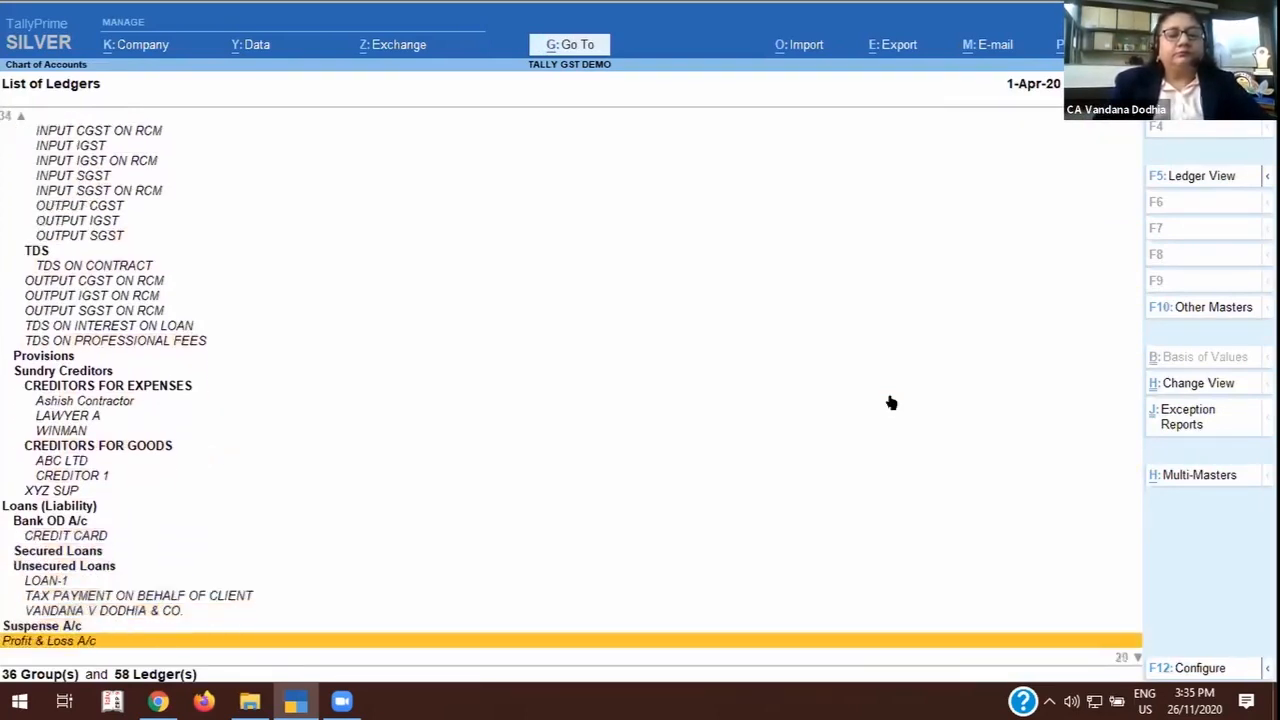
pyautogui.press('Down')
pyautogui.press('Up')
pyautogui.press('Up')
pyautogui.press('Up')
pyautogui.press('Up')
pyautogui.press('Up')
pyautogui.press('Up')
pyautogui.press('Up')
pyautogui.press('Up')
pyautogui.press('Up')
pyautogui.press('Up')
pyautogui.press('Up')
pyautogui.press('Up')
pyautogui.press('Up')
pyautogui.press('Up')
pyautogui.press('Up')
pyautogui.press('Up')
pyautogui.press('Up')
pyautogui.press('Up')
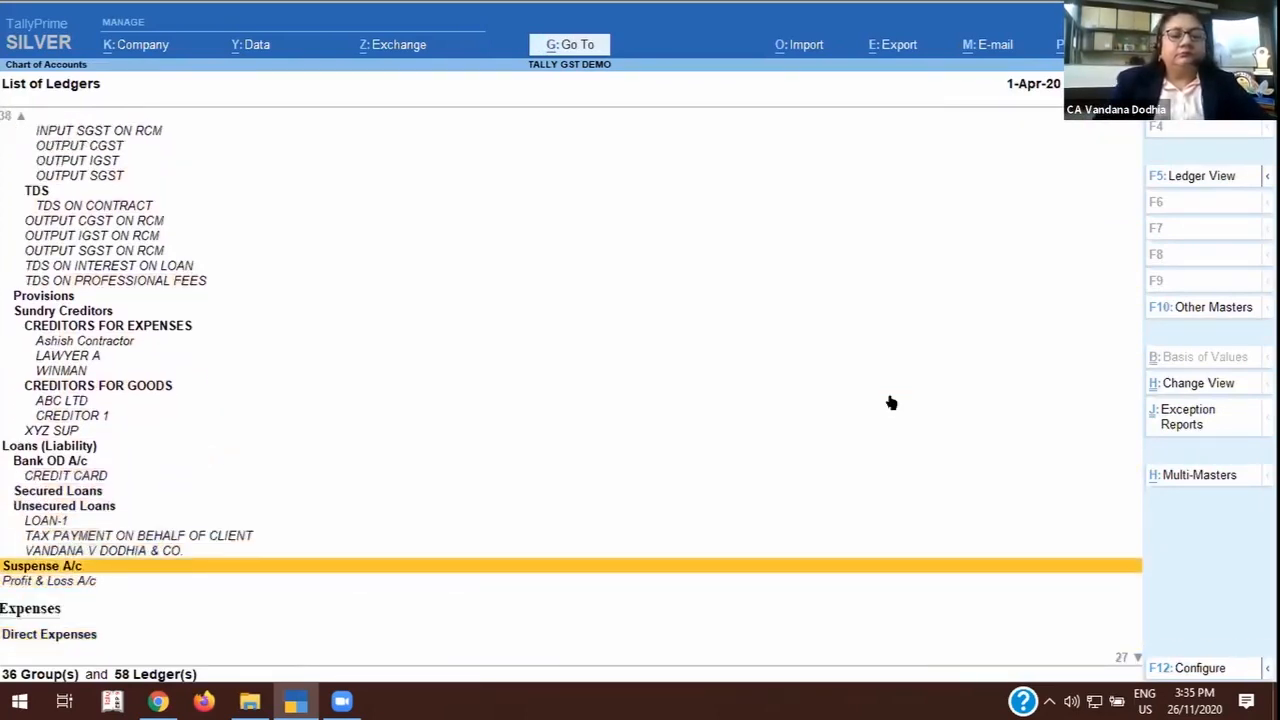
pyautogui.press('Up')
pyautogui.press('Up')
pyautogui.press('Up')
pyautogui.press('Up')
pyautogui.press('Up')
pyautogui.press('Up')
pyautogui.press('Up')
pyautogui.press('Up')
pyautogui.press('Up')
pyautogui.press('Up')
pyautogui.press('Up')
pyautogui.press('Up')
pyautogui.press('Up')
pyautogui.press('Up')
pyautogui.press('Up')
pyautogui.press('Up')
pyautogui.press('Up')
pyautogui.press('Up')
pyautogui.press('Up')
pyautogui.press('Up')
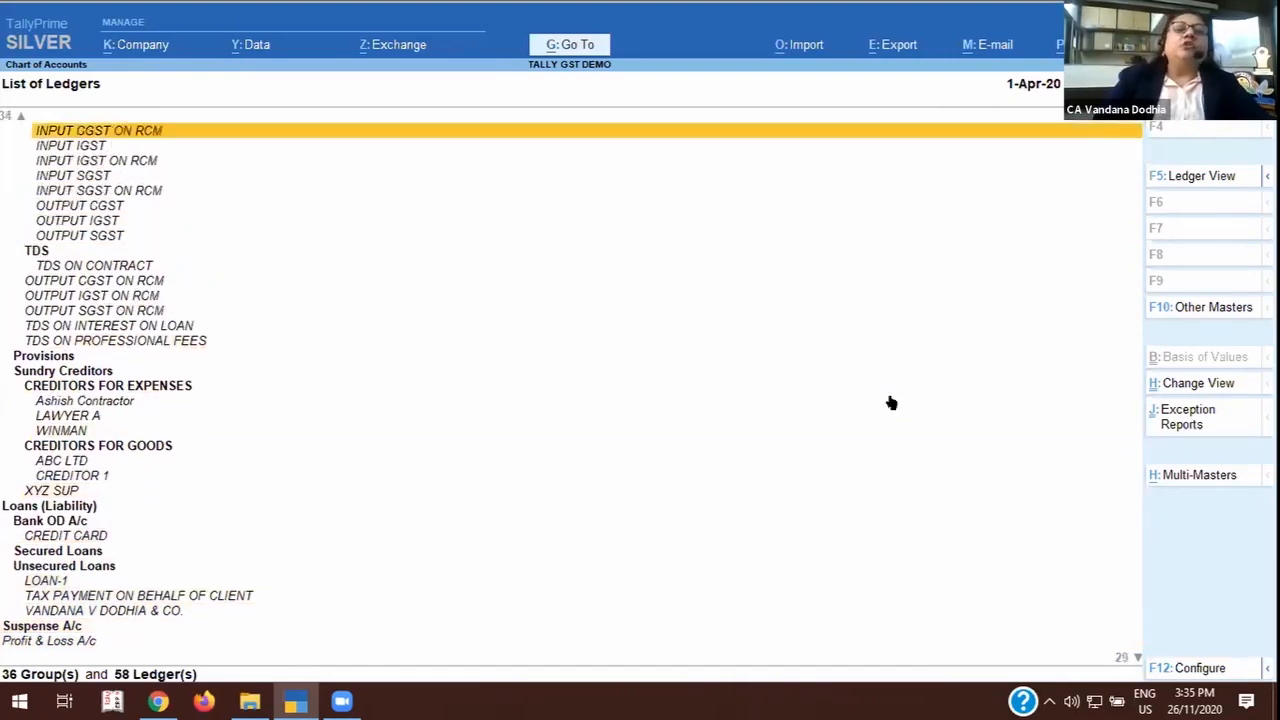
pyautogui.press('Up')
pyautogui.press('Up')
pyautogui.press('Up')
pyautogui.press('Up')
pyautogui.press('Up')
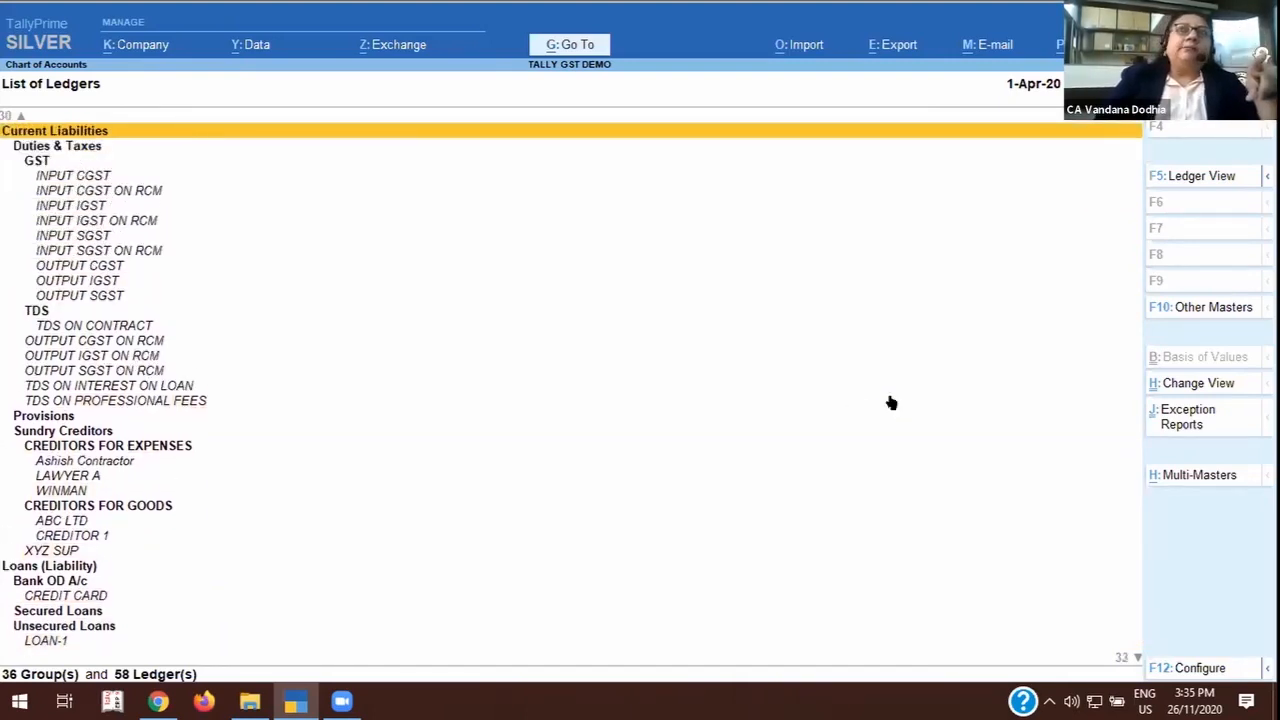
pyautogui.press('Up')
pyautogui.press('Up')
pyautogui.press('Up')
pyautogui.press('Up')
pyautogui.press('Up')
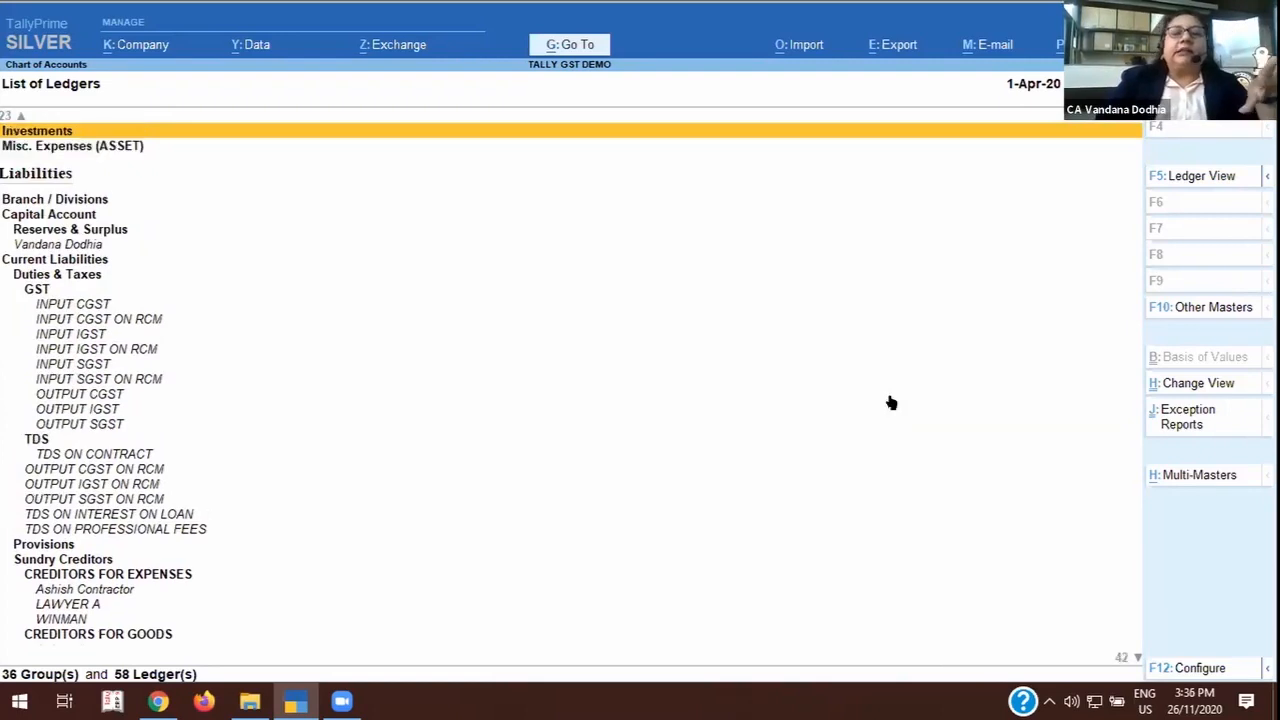
pyautogui.press('Up')
pyautogui.press('Up')
pyautogui.press('Up')
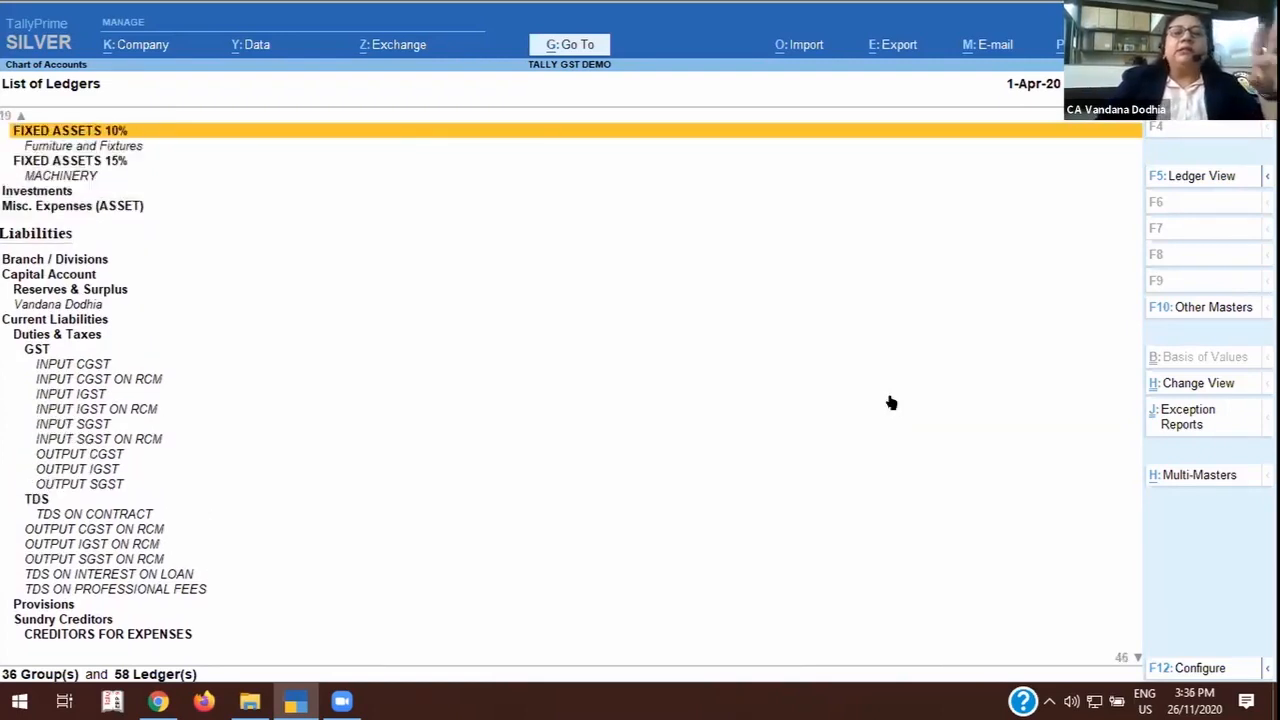
pyautogui.press('Up')
pyautogui.press('Up')
pyautogui.press('Up')
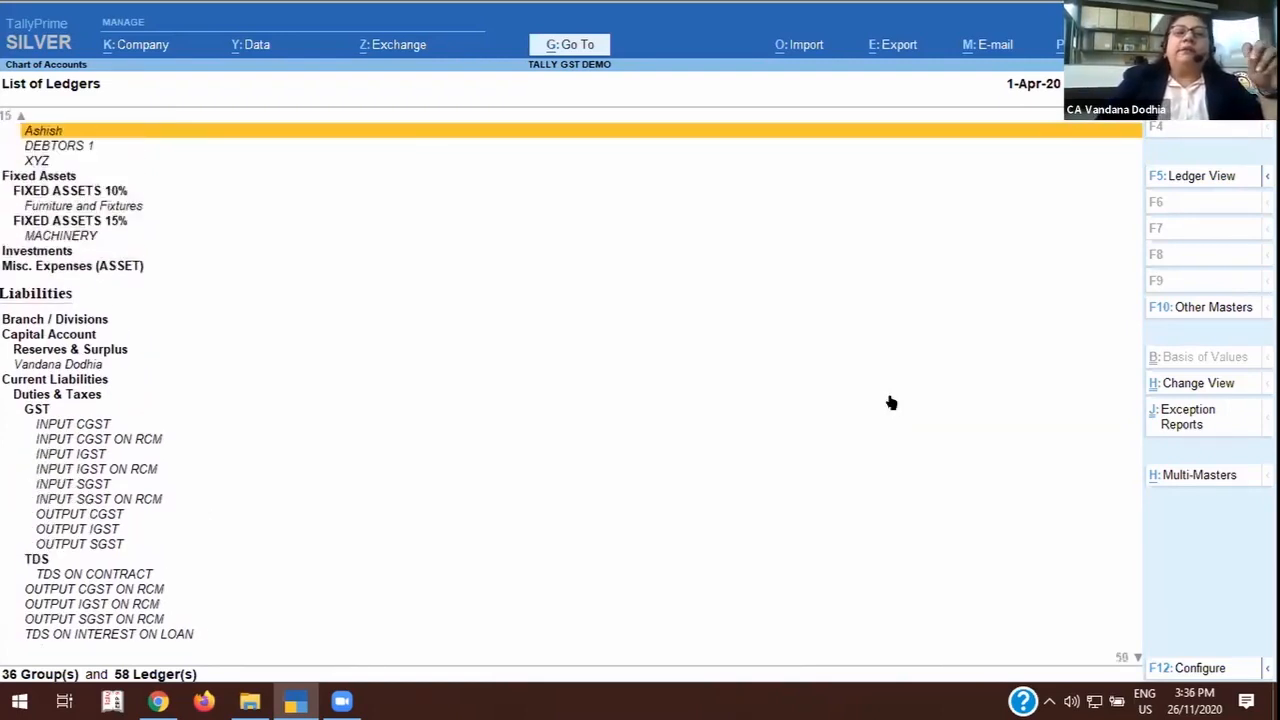
# Look through the List of Ledgers from the debtor ledgers up to Bank Accounts, and back down to the professional fees debtor group.
pyautogui.press('Up')
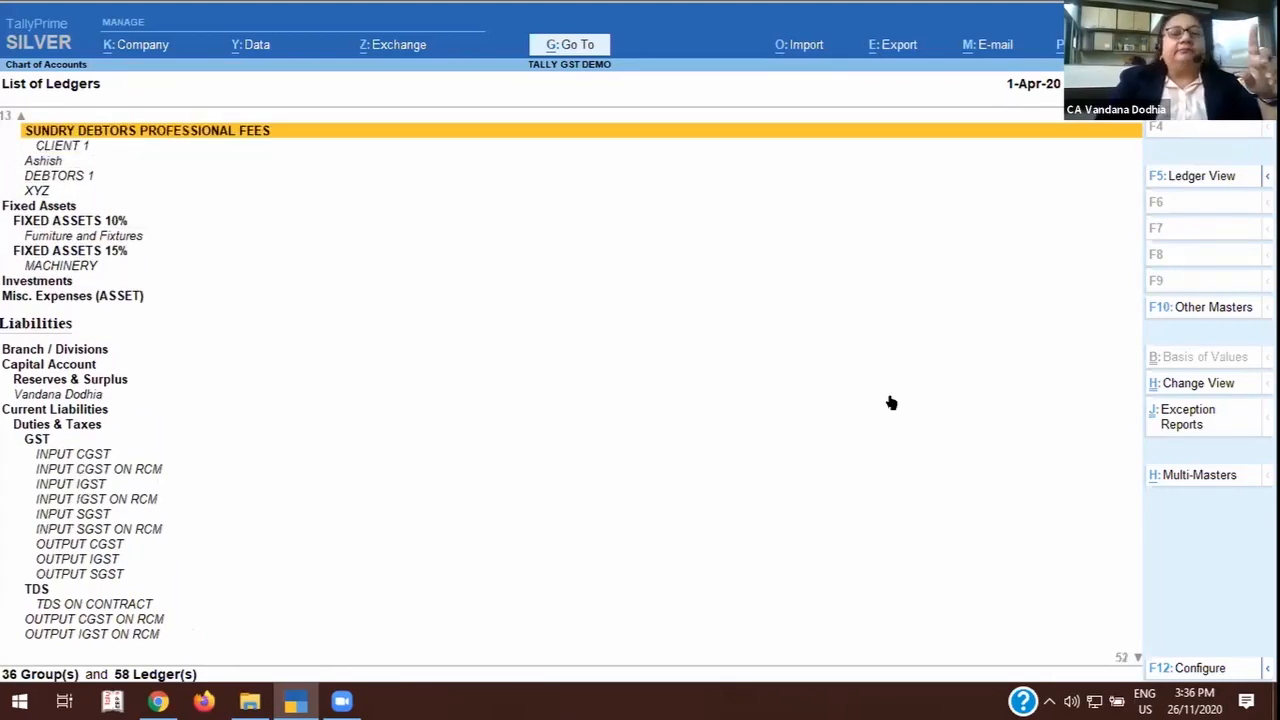
pyautogui.press('Up')
pyautogui.press('Up')
pyautogui.press('Up')
pyautogui.press('Up')
pyautogui.press('Up')
pyautogui.press('Up')
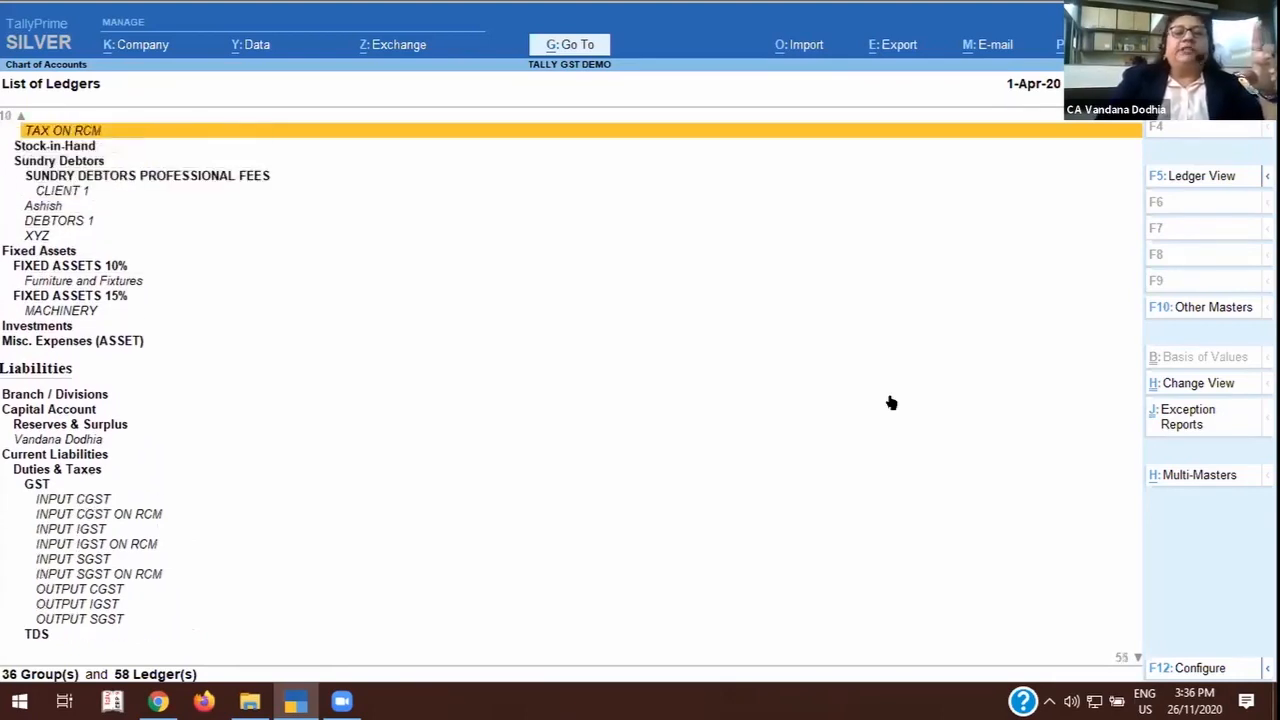
pyautogui.press('Up')
pyautogui.press('Up')
pyautogui.press('Up')
pyautogui.press('Up')
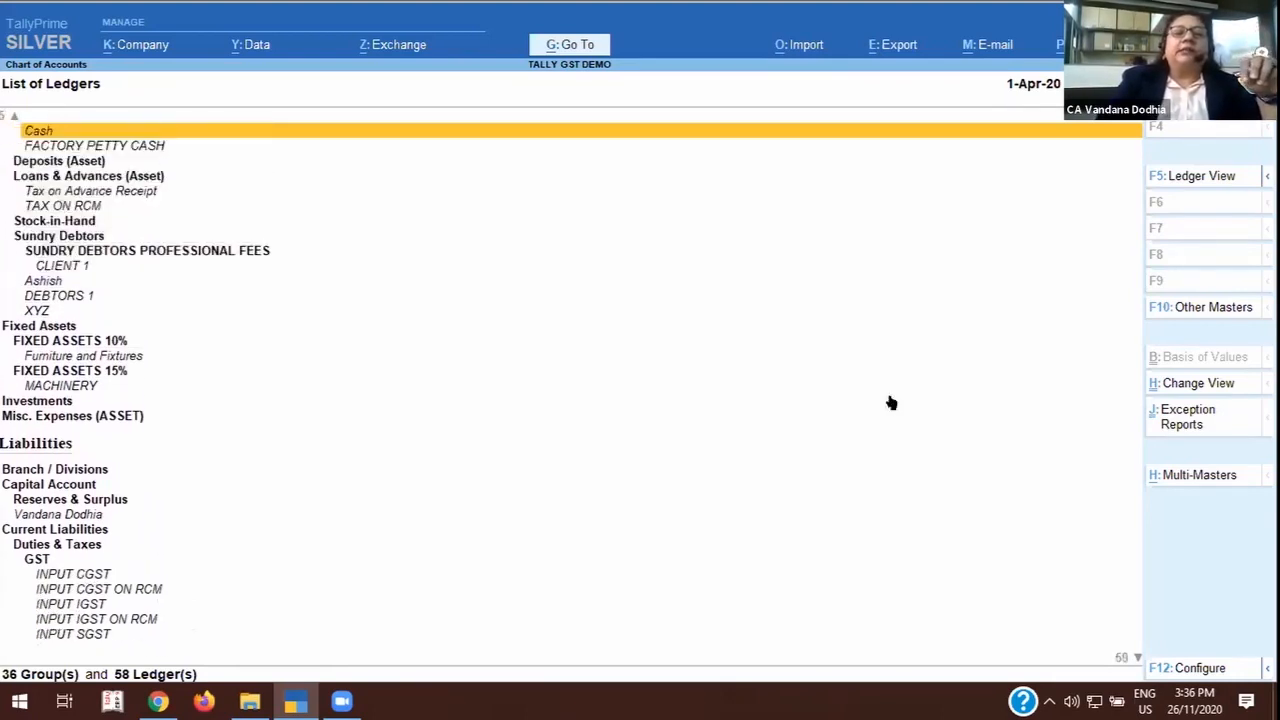
pyautogui.press('Down')
pyautogui.press('Down')
pyautogui.press('Down')
pyautogui.press('Down')
pyautogui.press('Down')
pyautogui.press('Down')
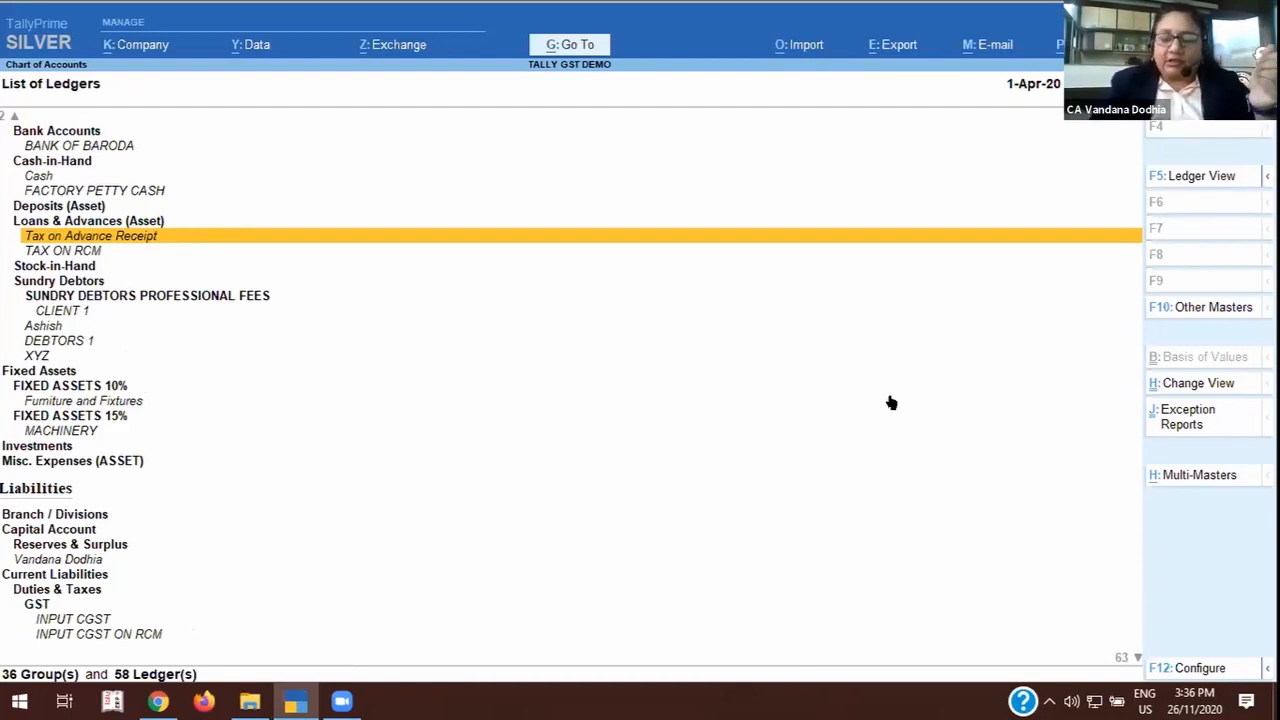
pyautogui.press('Up')
pyautogui.press('Down')
pyautogui.press('Down')
pyautogui.press('Down')
pyautogui.press('Down')
pyautogui.press('Down')
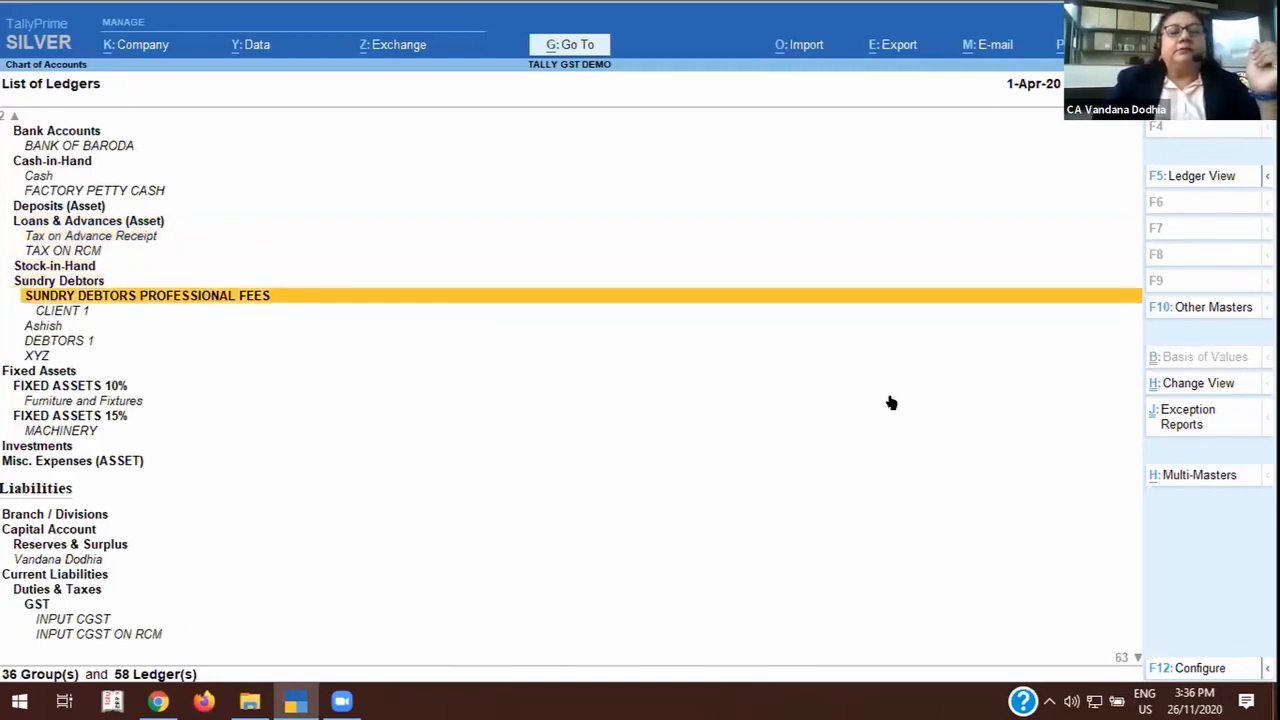
# Examine the CLIENT 1 ledger under SUNDRY DEBTORS PROFESSIONAL FEES, and quit it without saving.
pyautogui.press('Down')
pyautogui.press('Return')
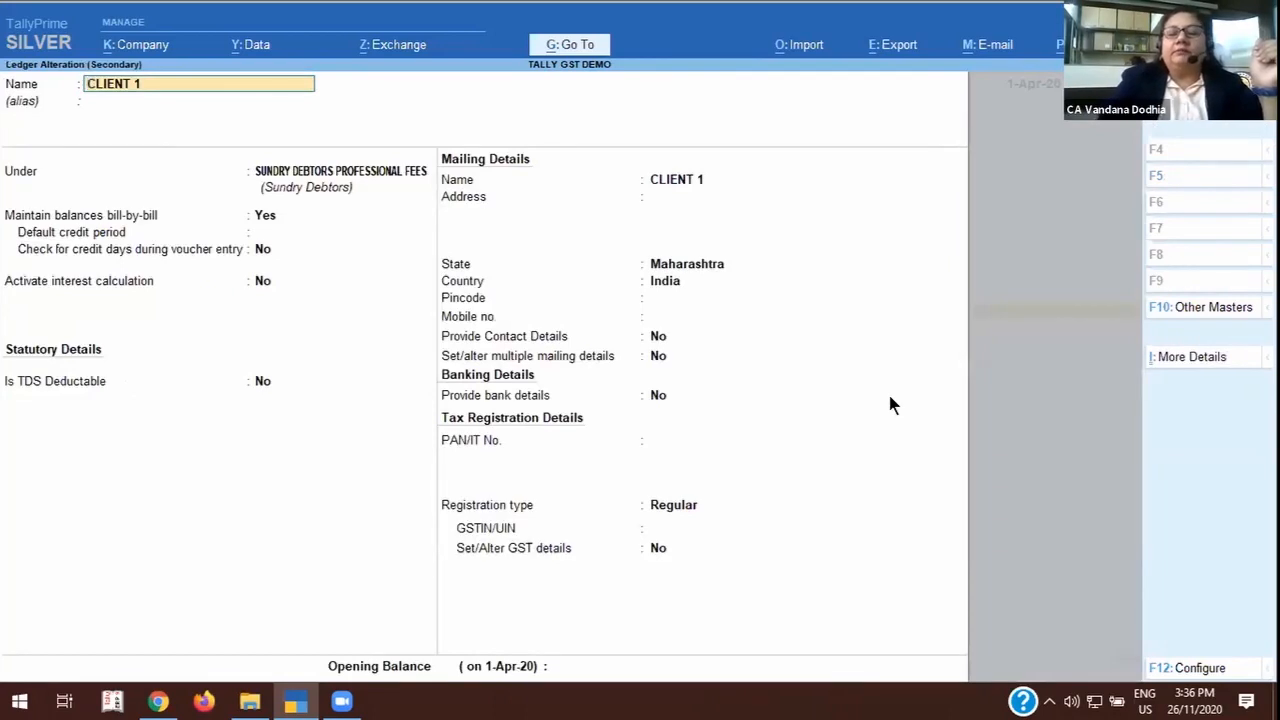
pyautogui.press('BackSpace')
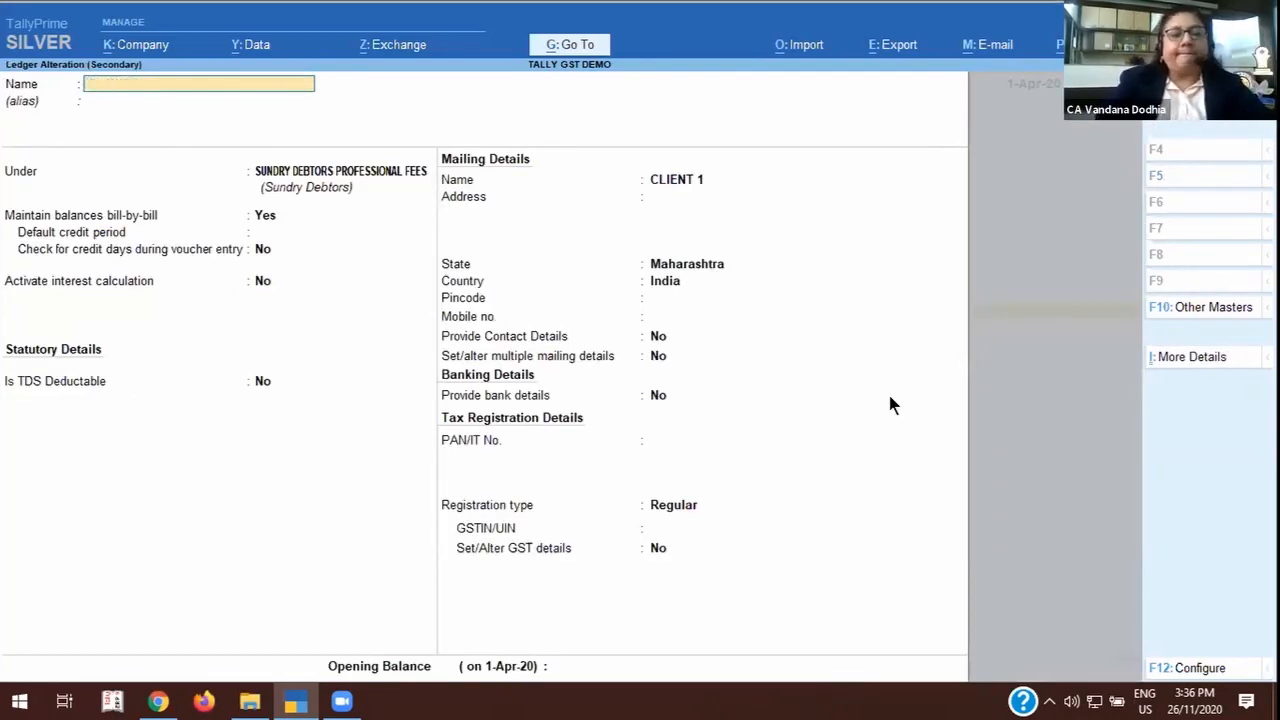
pyautogui.press('Escape')
pyautogui.press('y')
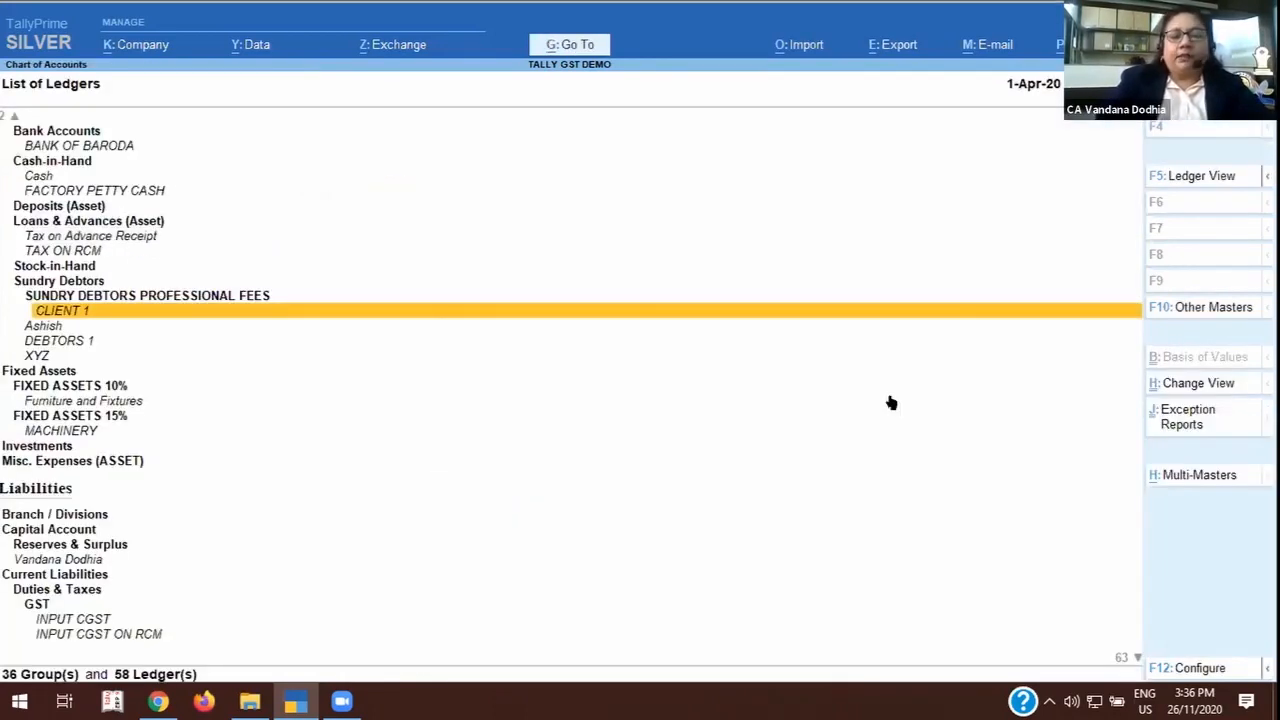
# Examine the debtor ledger listed between CLIENT 1 and DEBTORS 1, and quit it without saving.
pyautogui.press('Down')
pyautogui.press('Return')
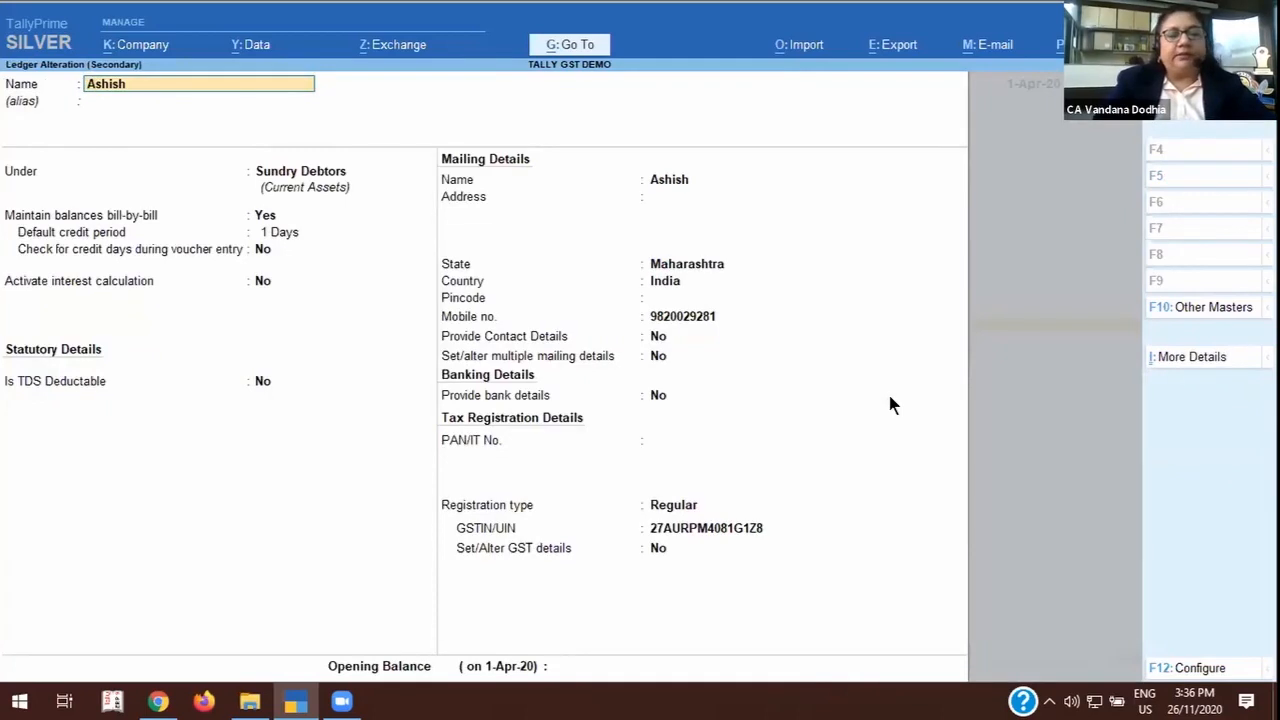
pyautogui.press('BackSpace')
pyautogui.press('Escape')
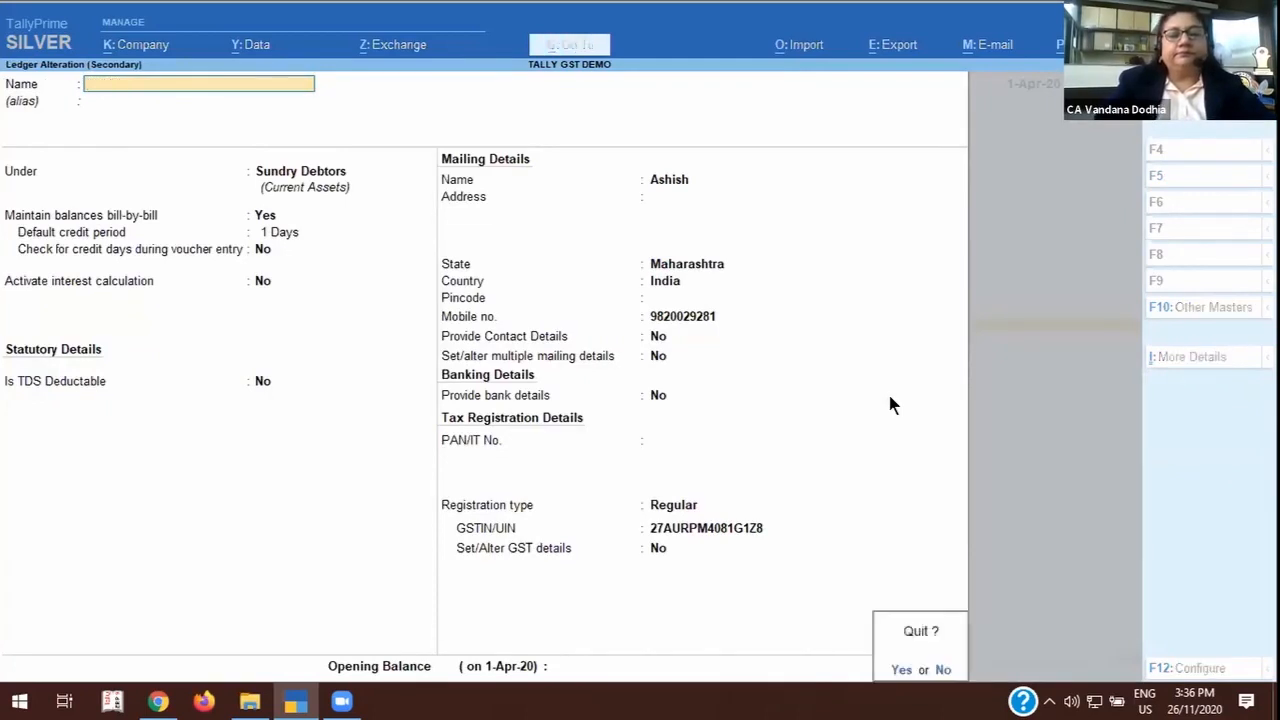
pyautogui.press('Return')
pyautogui.press('Return')
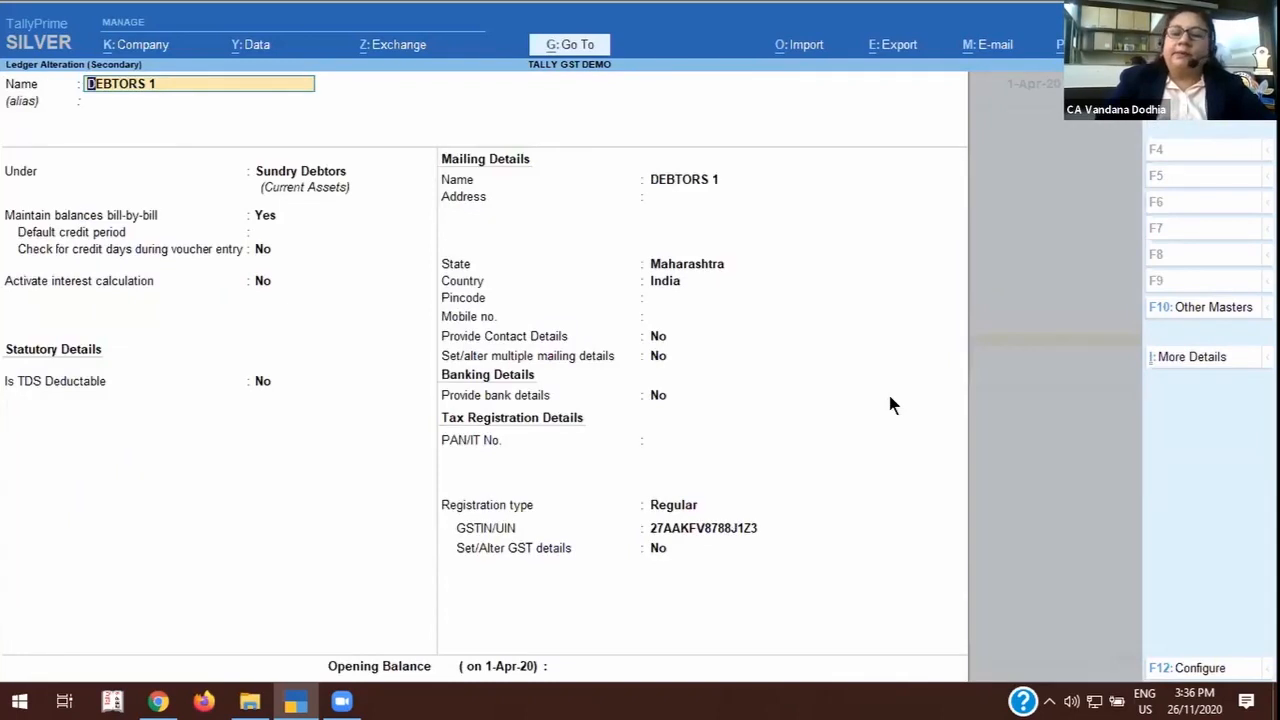
# Examine the DEBTORS 1 and XYZ ledgers under Sundry Debtors, quitting each without saving.
pyautogui.press('Escape')
pyautogui.press('Return')
pyautogui.press('Down')
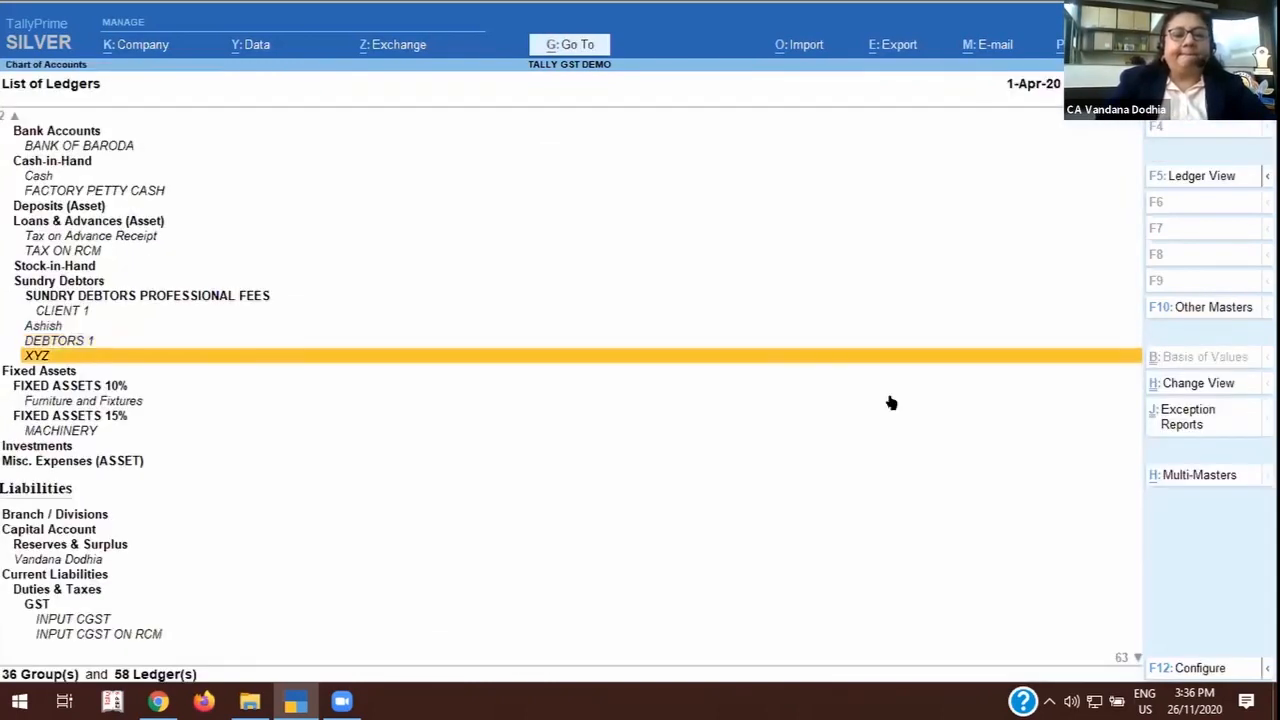
pyautogui.press('Return')
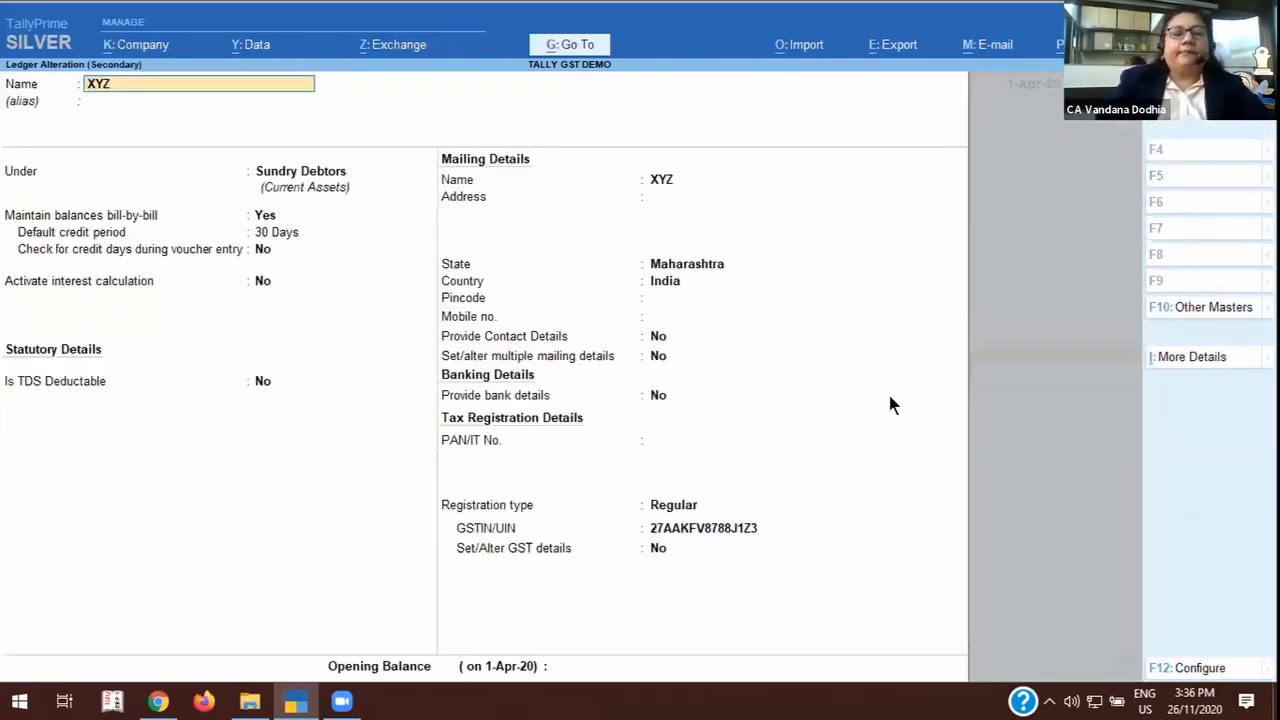
pyautogui.press('BackSpace')
pyautogui.press('Escape')
pyautogui.press('Return')
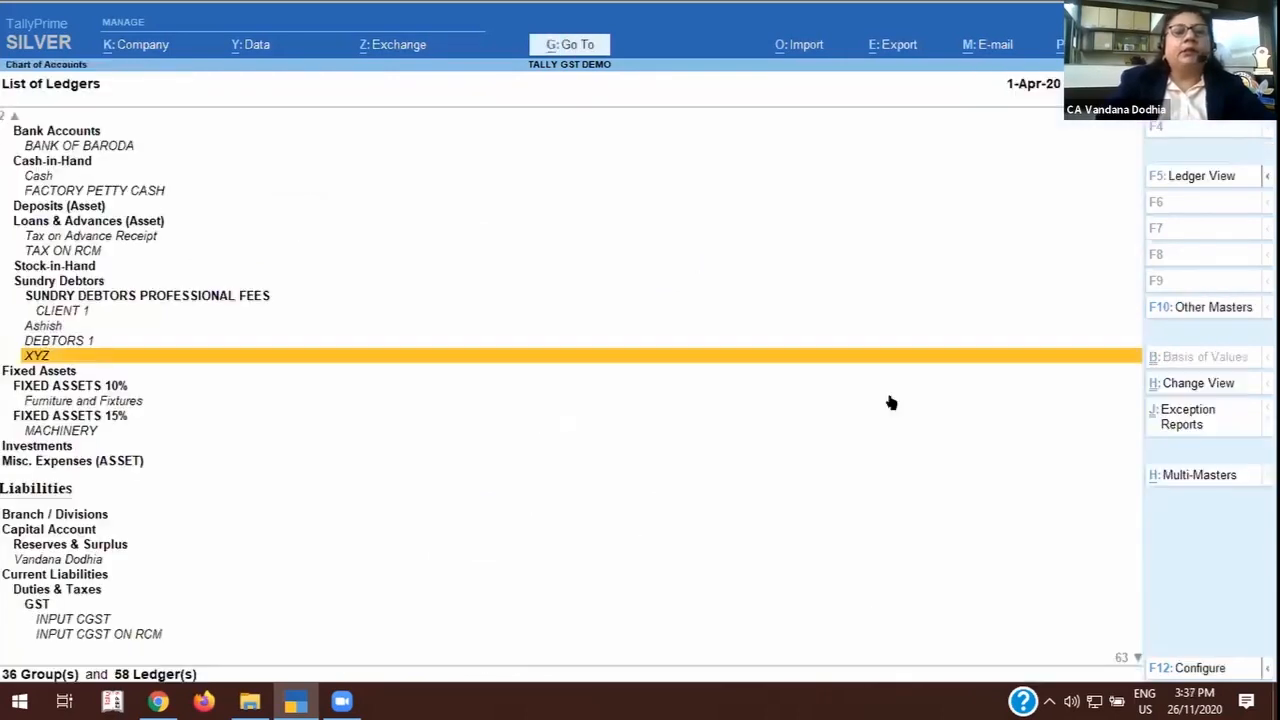
# Look back up the List of Ledgers from XYZ through Loans & Advances to Current Assets.
pyautogui.press('Up')
pyautogui.press('Up')
pyautogui.press('Up')
pyautogui.press('Up')
pyautogui.press('Up')
pyautogui.press('Up')
pyautogui.press('Up')
pyautogui.press('Up')
pyautogui.press('Up')
pyautogui.press('Up')
pyautogui.press('Up')
pyautogui.press('Up')
pyautogui.press('Up')
pyautogui.press('Up')
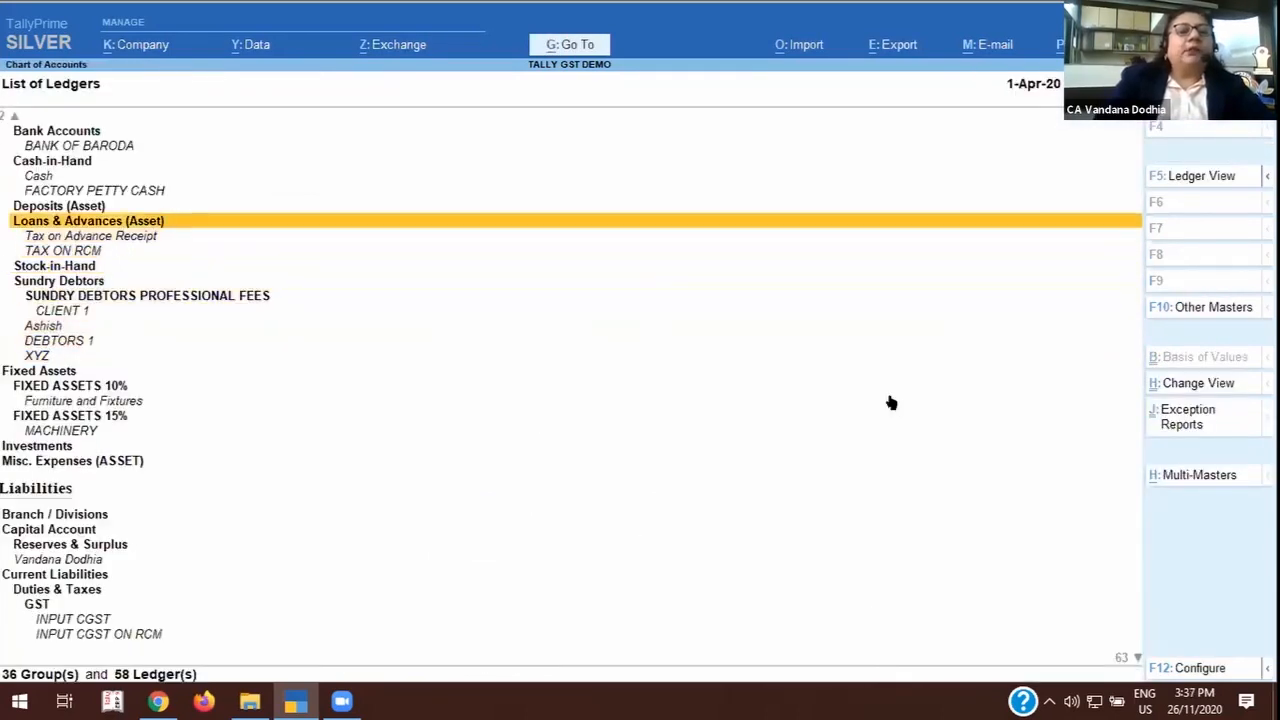
pyautogui.press('Up')
pyautogui.press('Up')
pyautogui.press('Up')
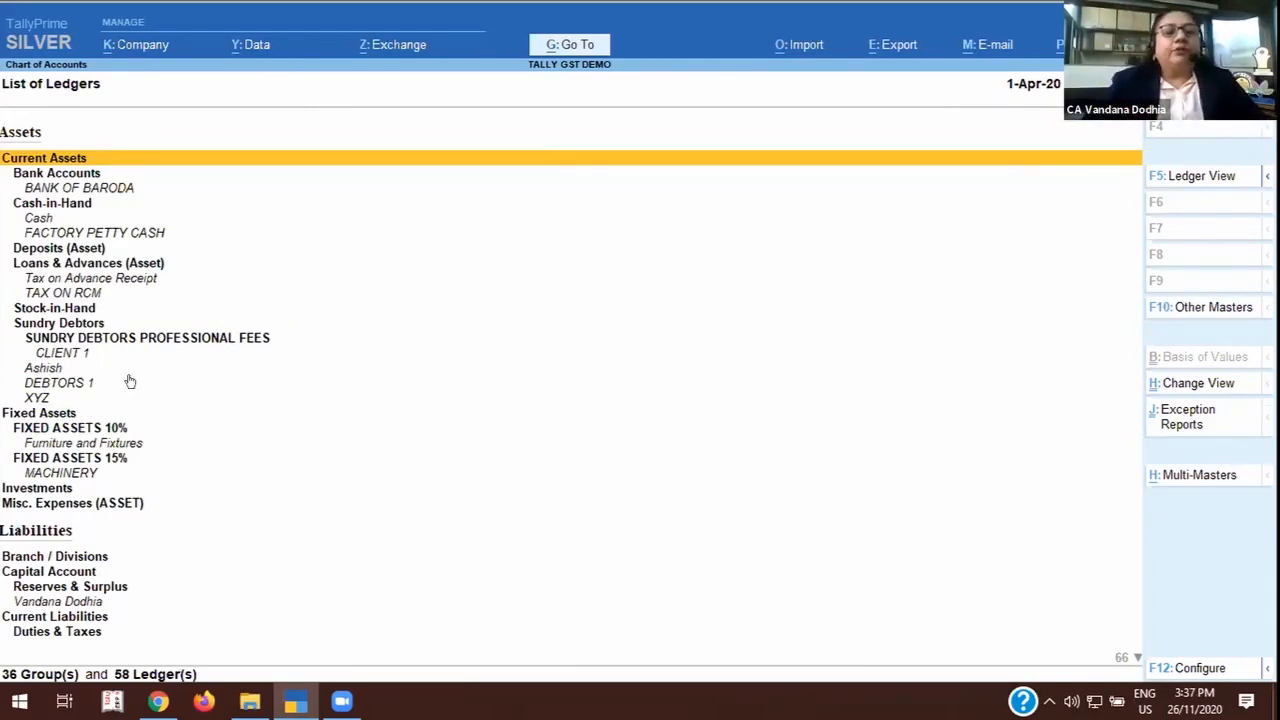
# Open the GST details of the Furniture and Fixtures ledger under FIXED ASSETS 10%, keeping GST as Applicable.
pyautogui.click(100, 446)
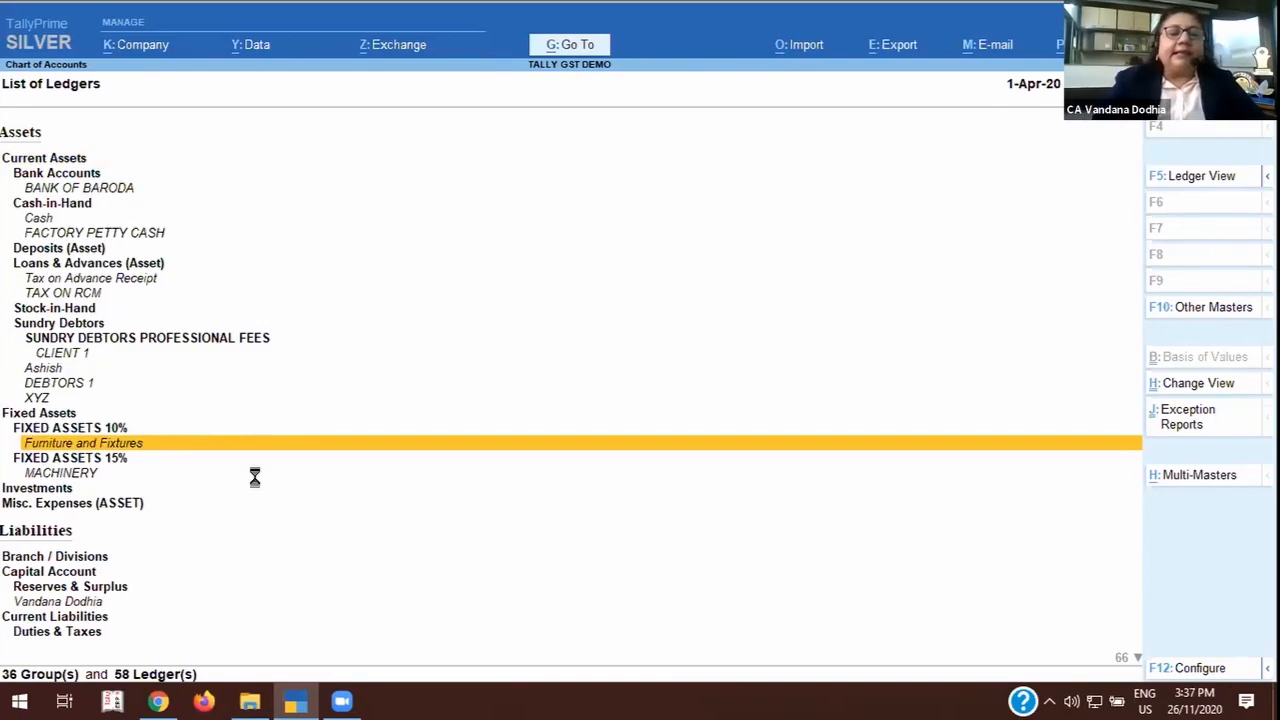
pyautogui.press('Return')
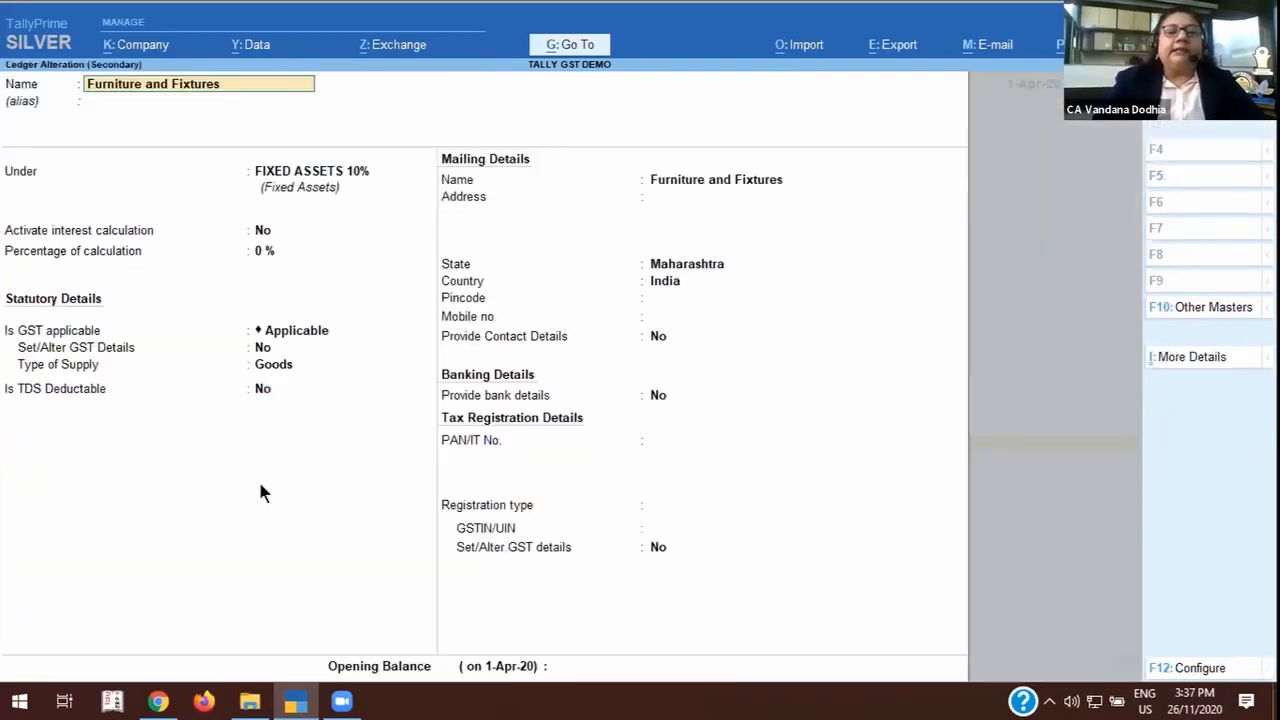
pyautogui.click(290, 331)
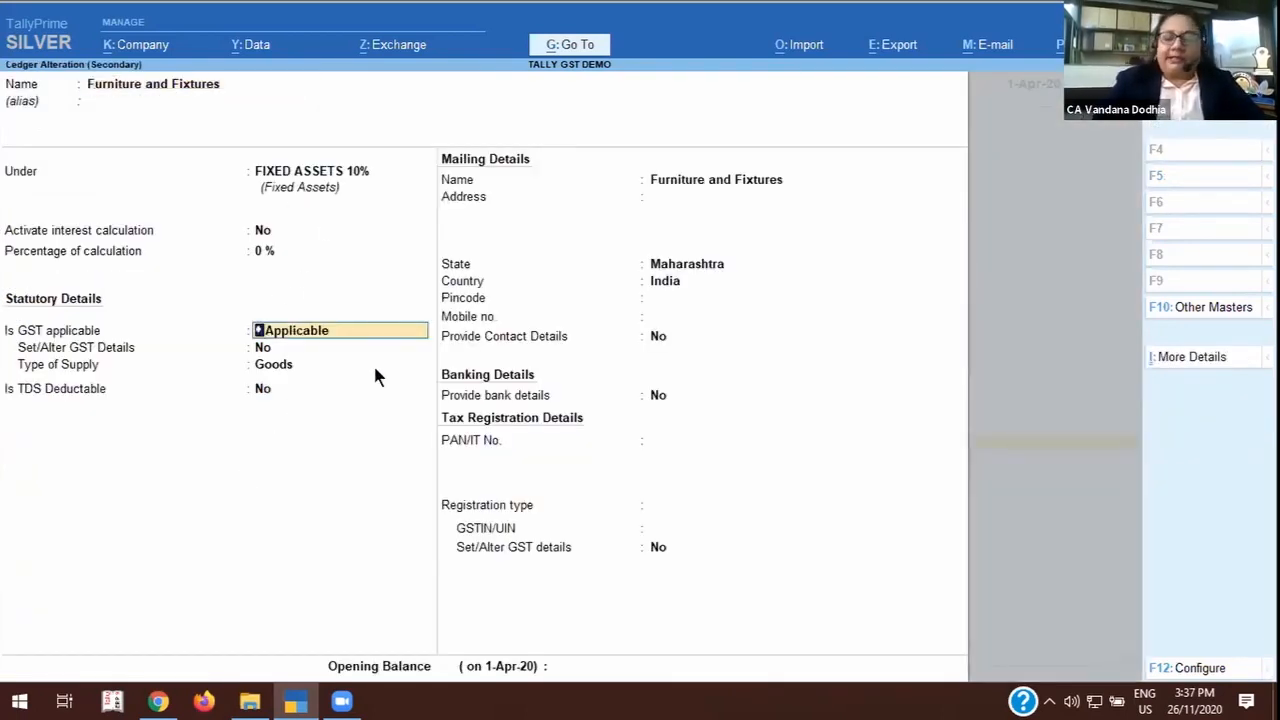
pyautogui.press('Return')
pyautogui.write('y')
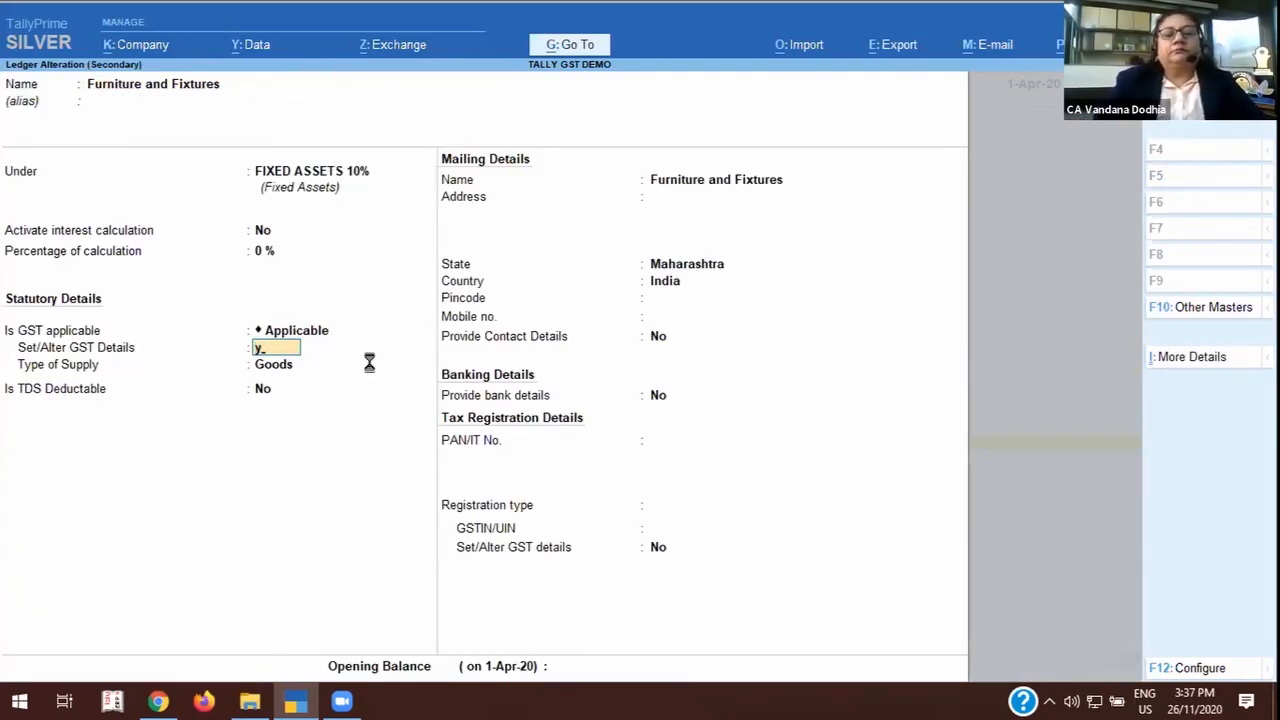
pyautogui.press('Return')
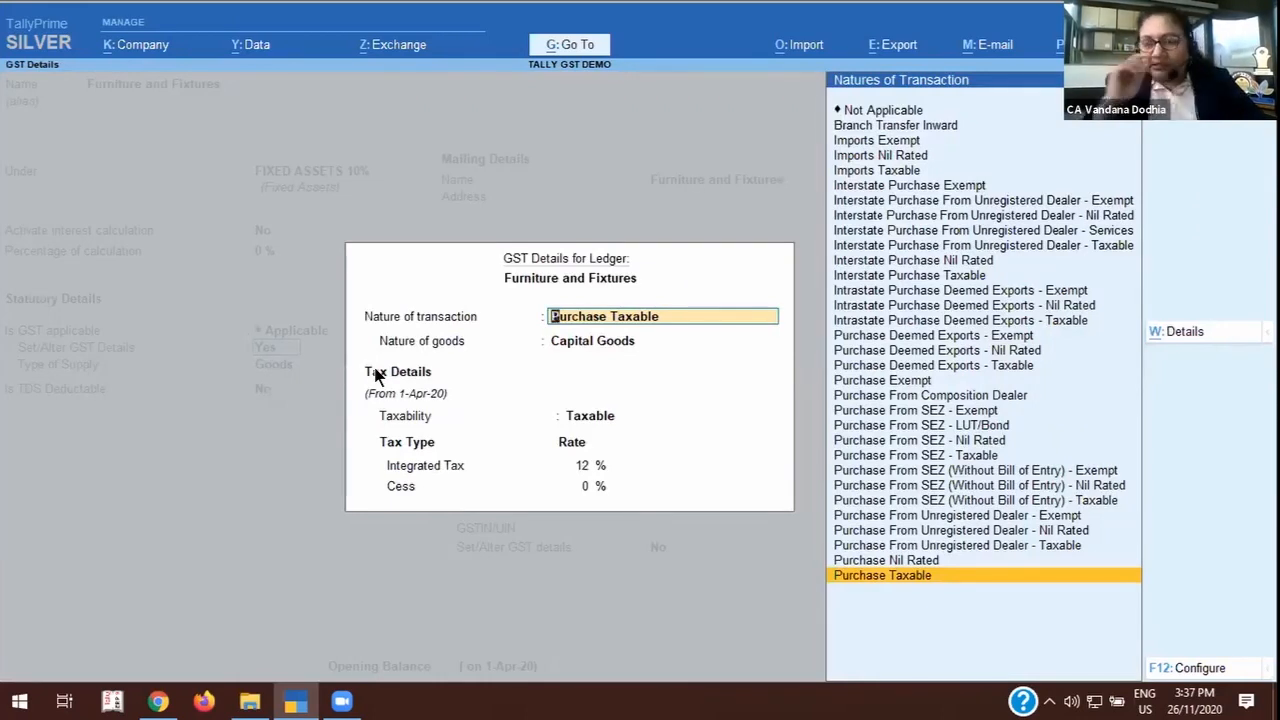
# Go through the ledger's nature of transaction, nature of goods, Integrated Tax and Cess rates, and accept the GST details as they are.
pyautogui.press('Return')
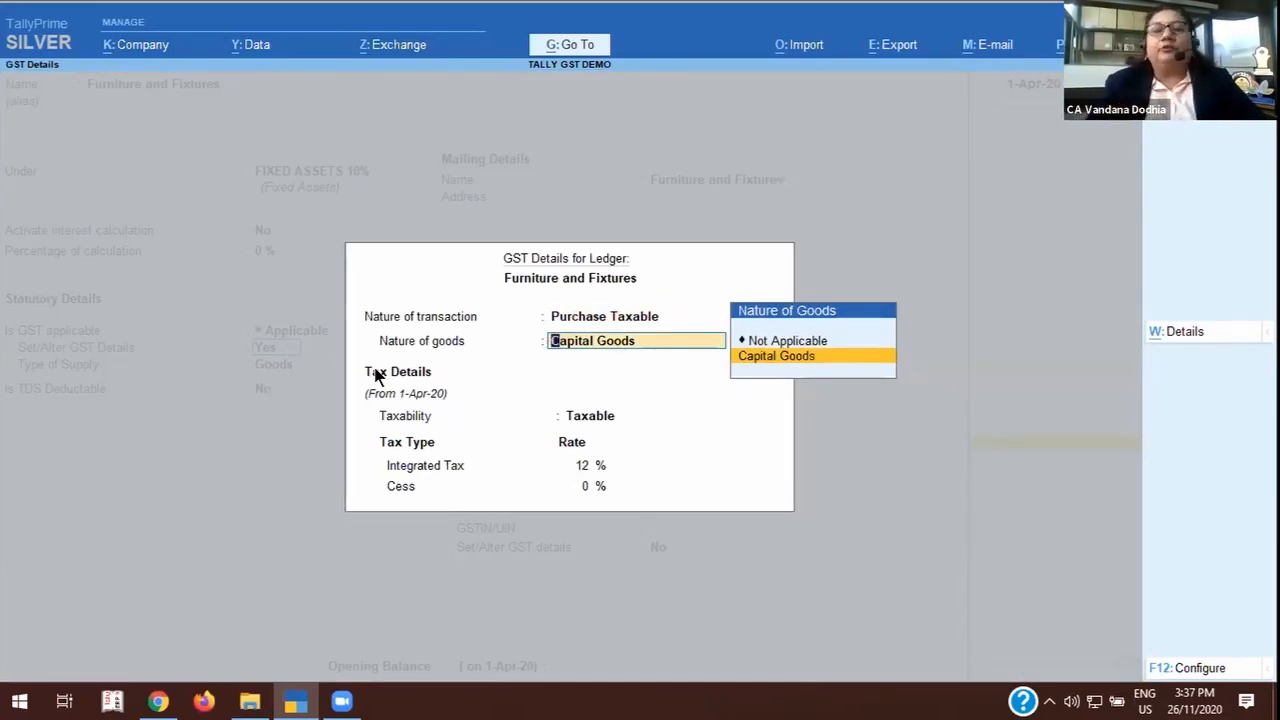
pyautogui.press('Return')
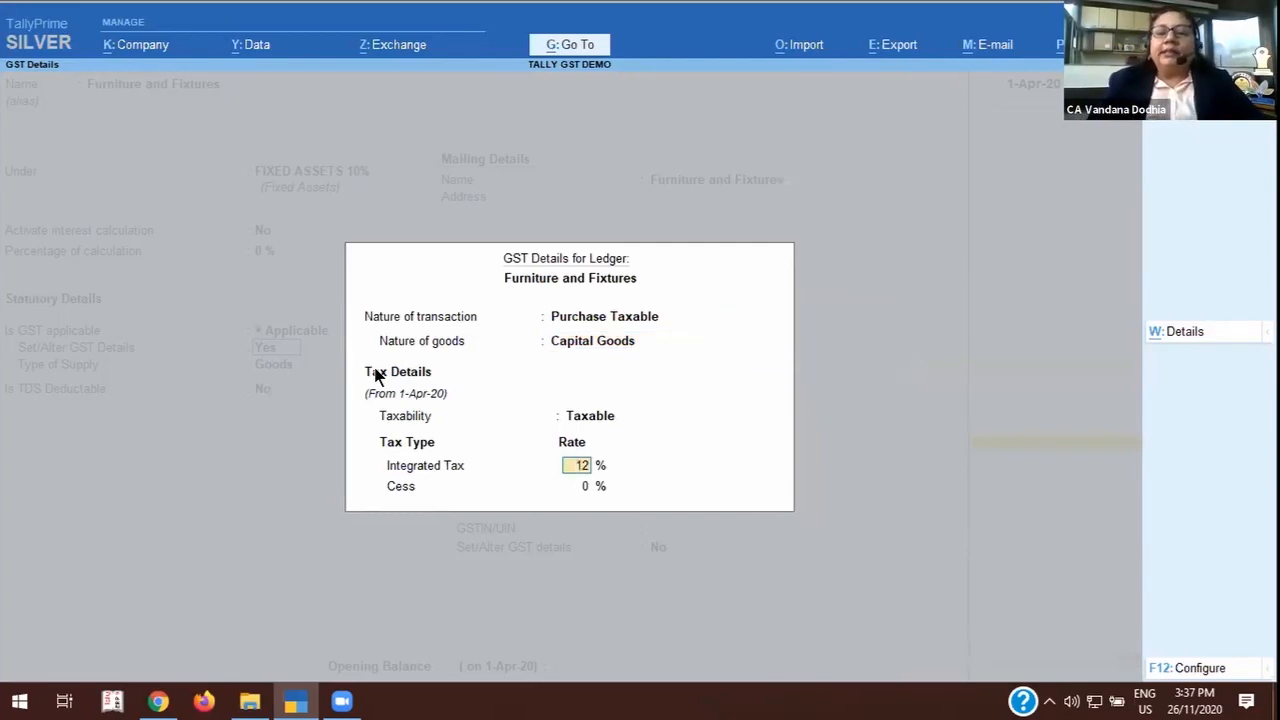
pyautogui.press('Return')
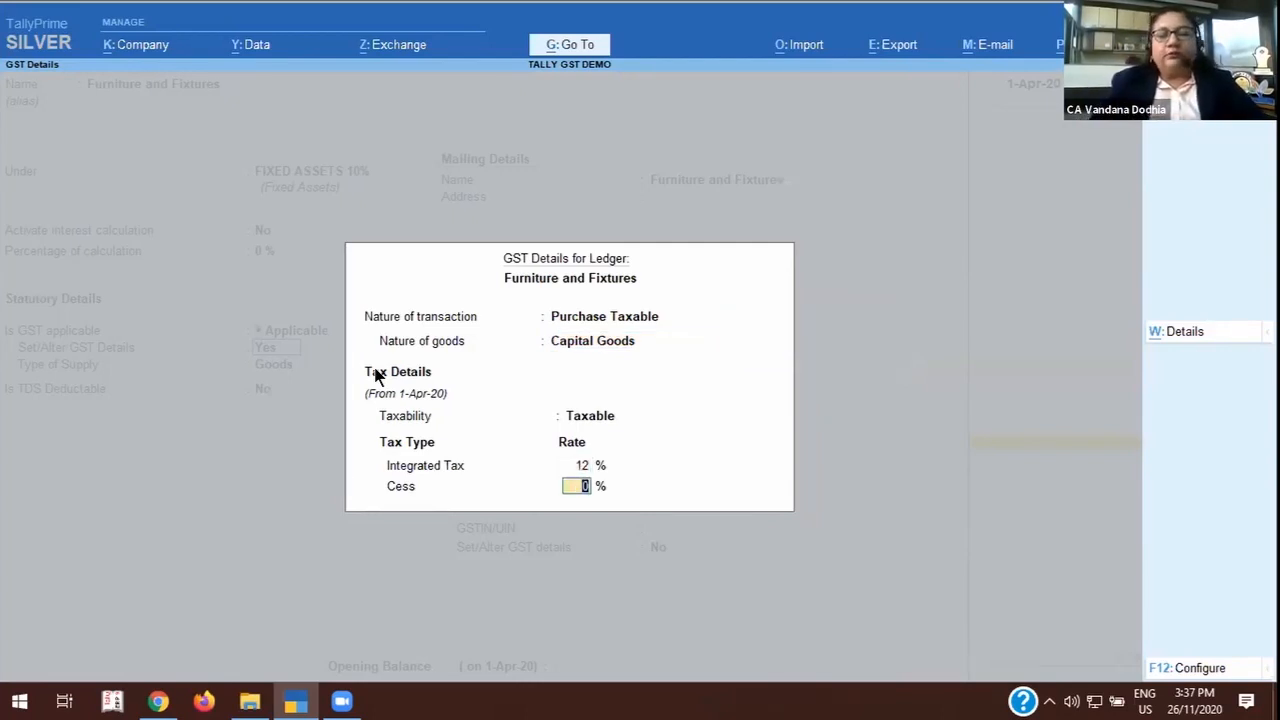
pyautogui.hotkey('ctrl', 'a')
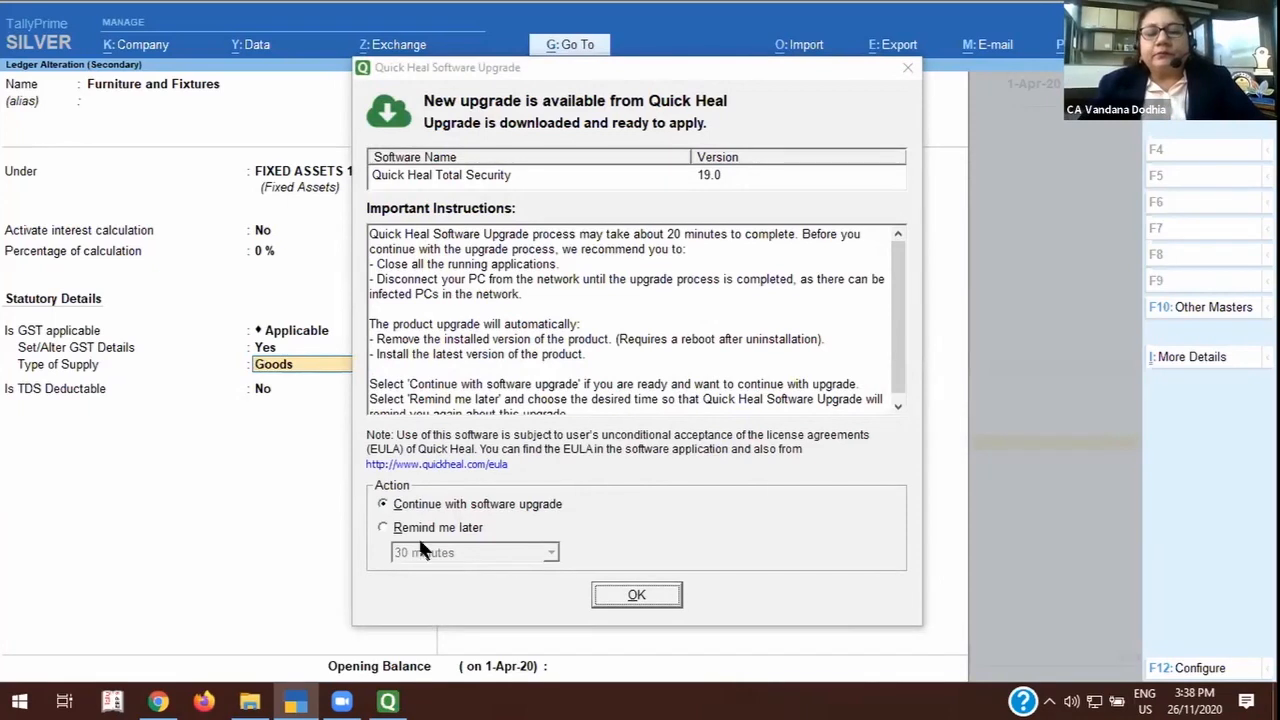
# Postpone the Quick Heal software upgrade with a reminder in 2 hours.
pyautogui.click(390, 528)
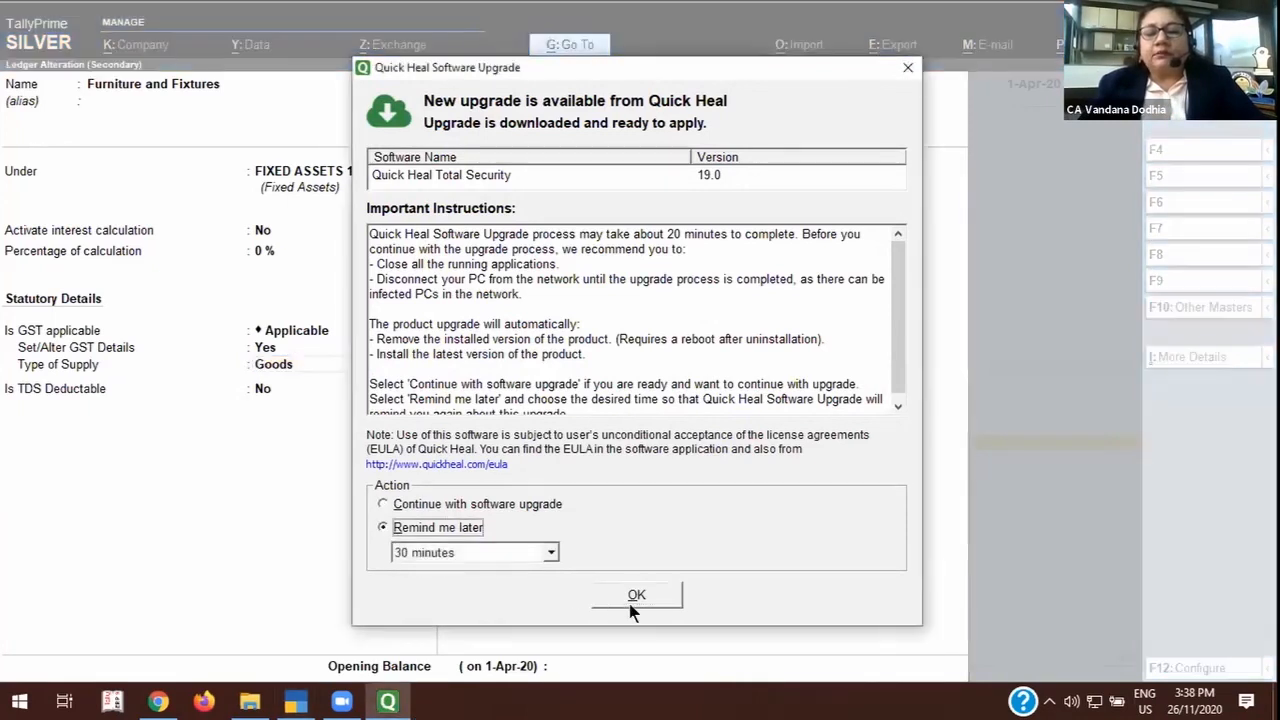
pyautogui.click(551, 553)
pyautogui.click(450, 601)
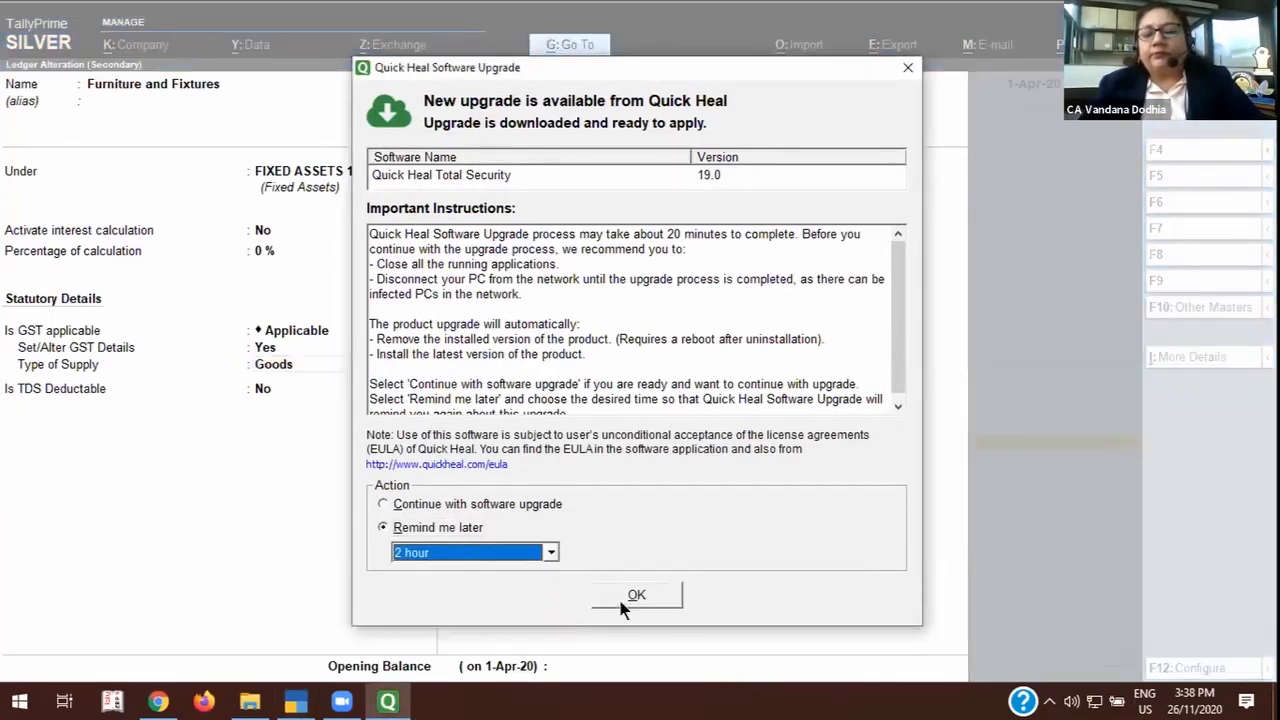
pyautogui.click(630, 594)
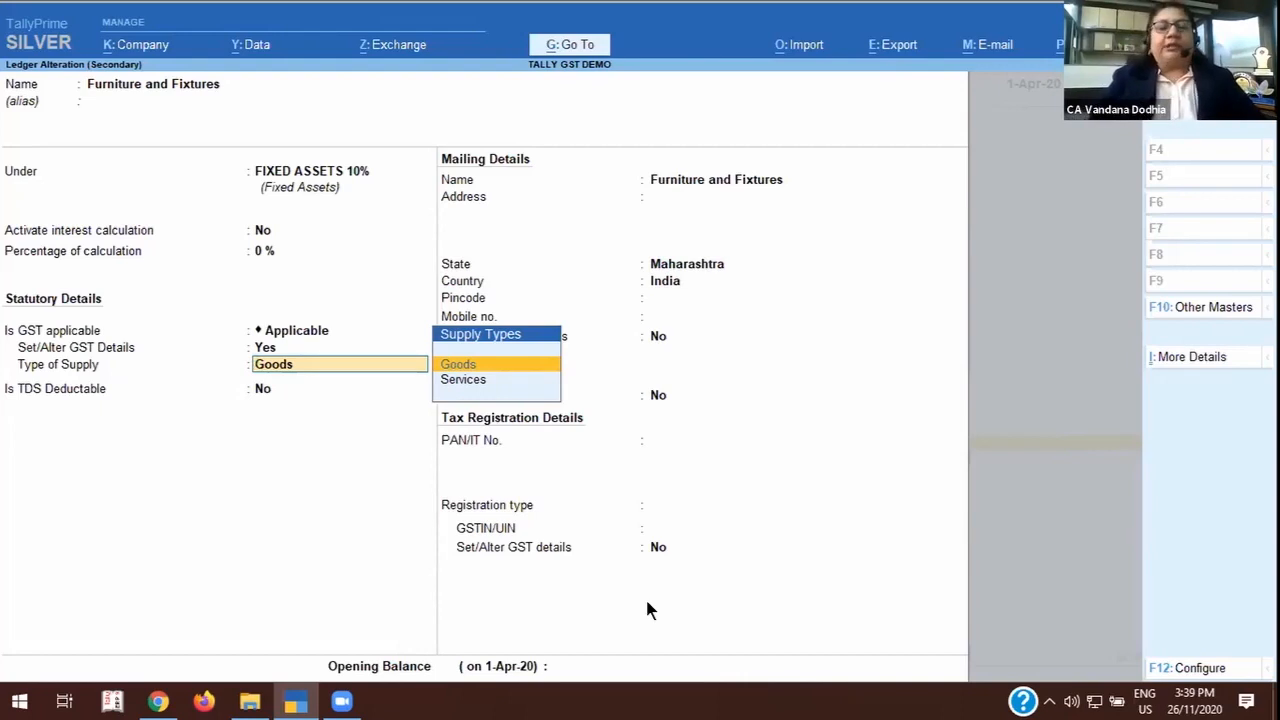
# Check the Furniture and Fixtures type of supply and TDS setting, keeping Goods and No, and quit the ledger without saving.
pyautogui.press('Return')
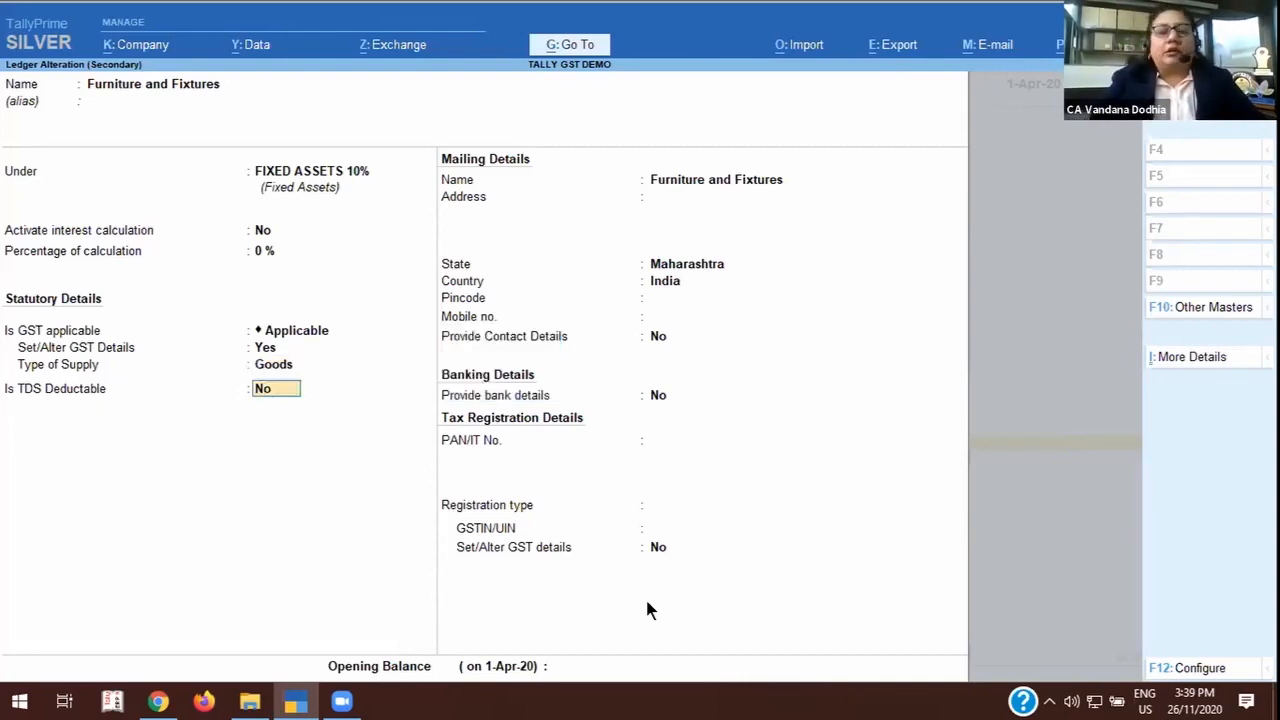
pyautogui.press('Return')
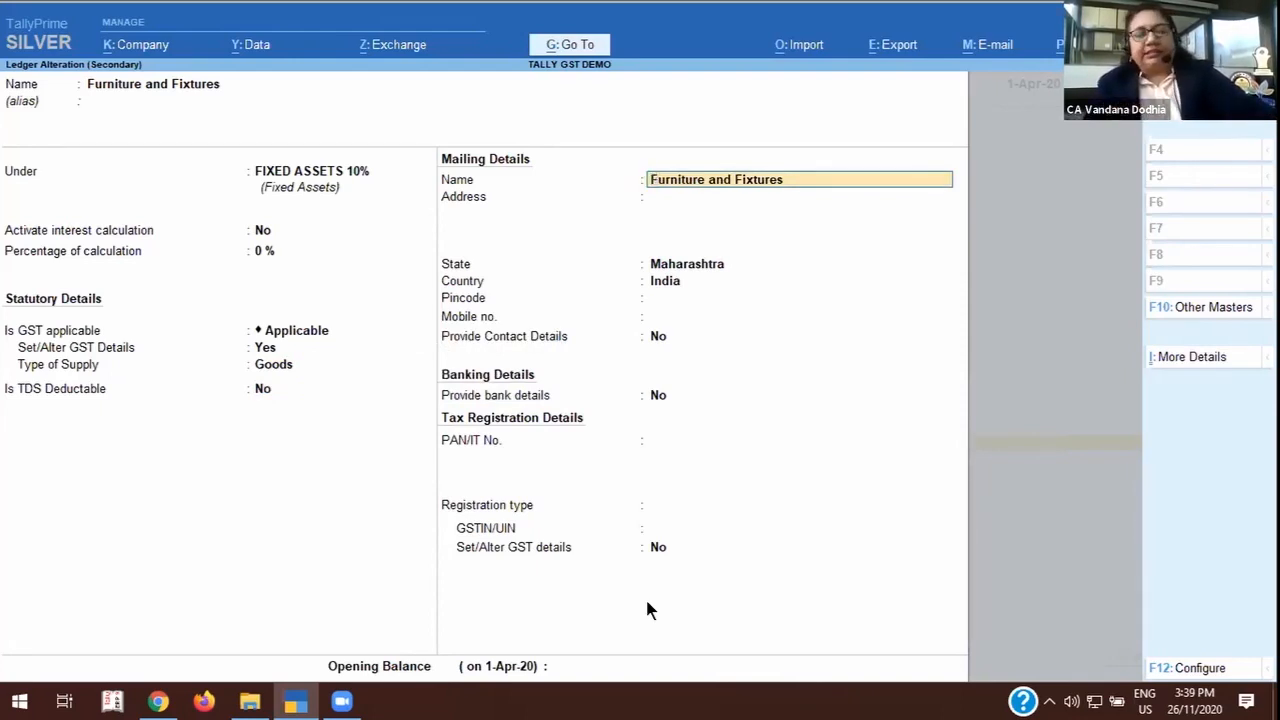
pyautogui.press('Escape')
pyautogui.press('Escape')
pyautogui.press('y')
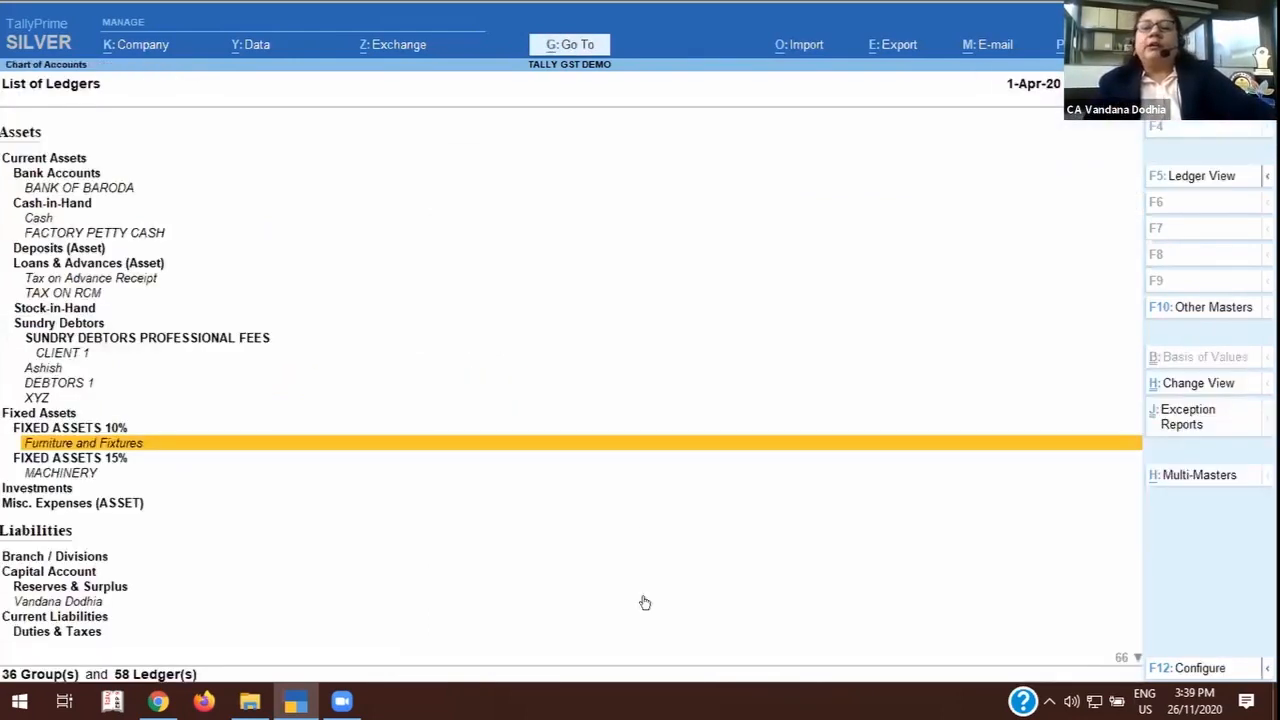
# Open the GST details of the MACHINERY ledger under FIXED ASSETS 15%, keeping GST as Applicable.
pyautogui.press('Down')
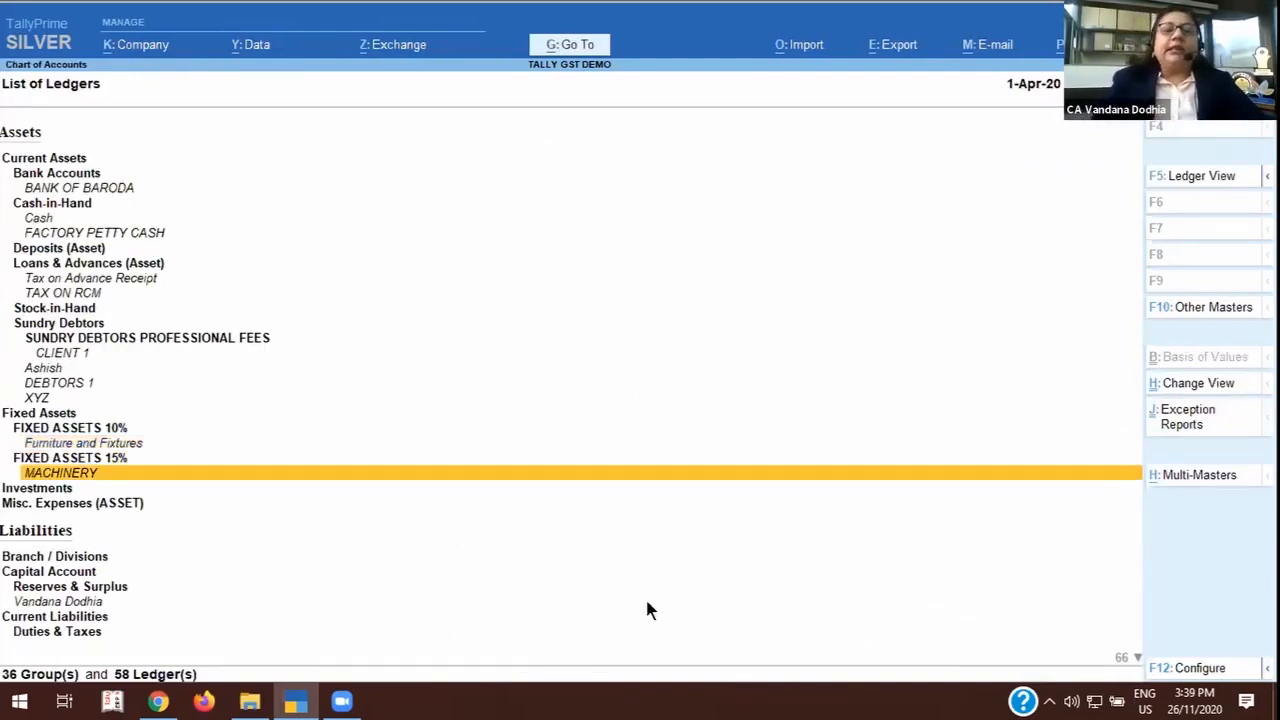
pyautogui.press('Return')
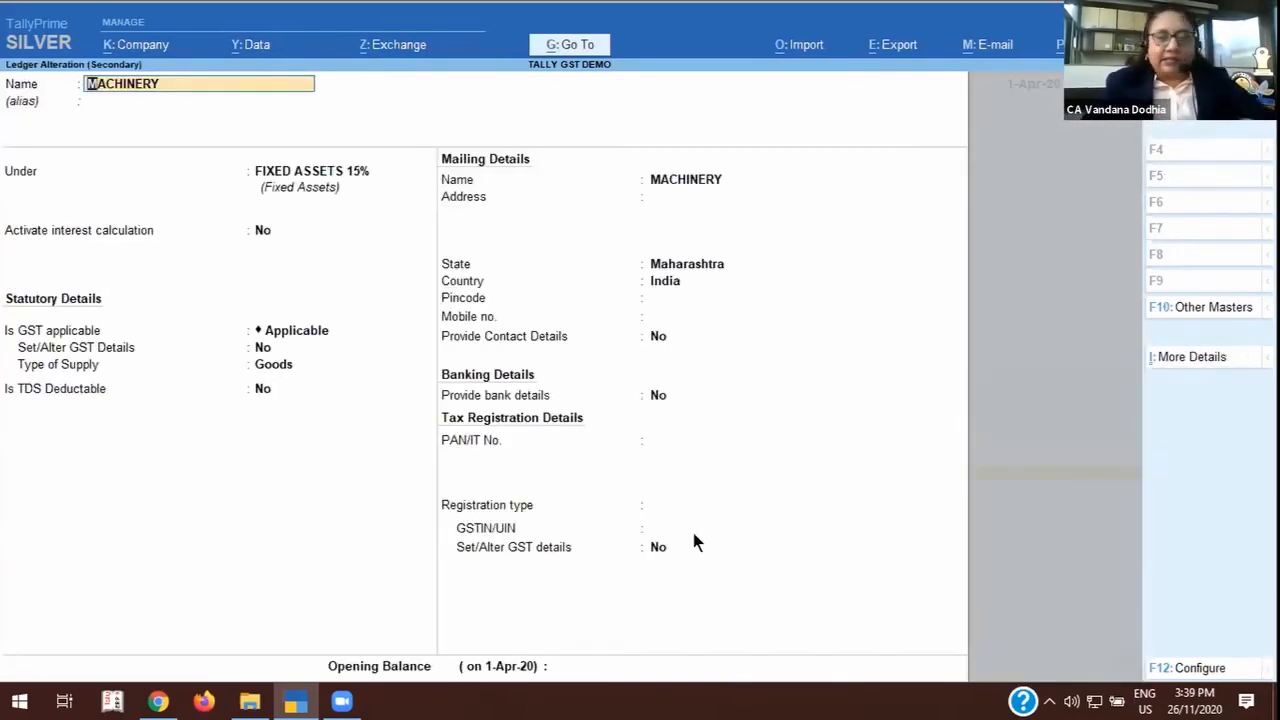
pyautogui.click(298, 333)
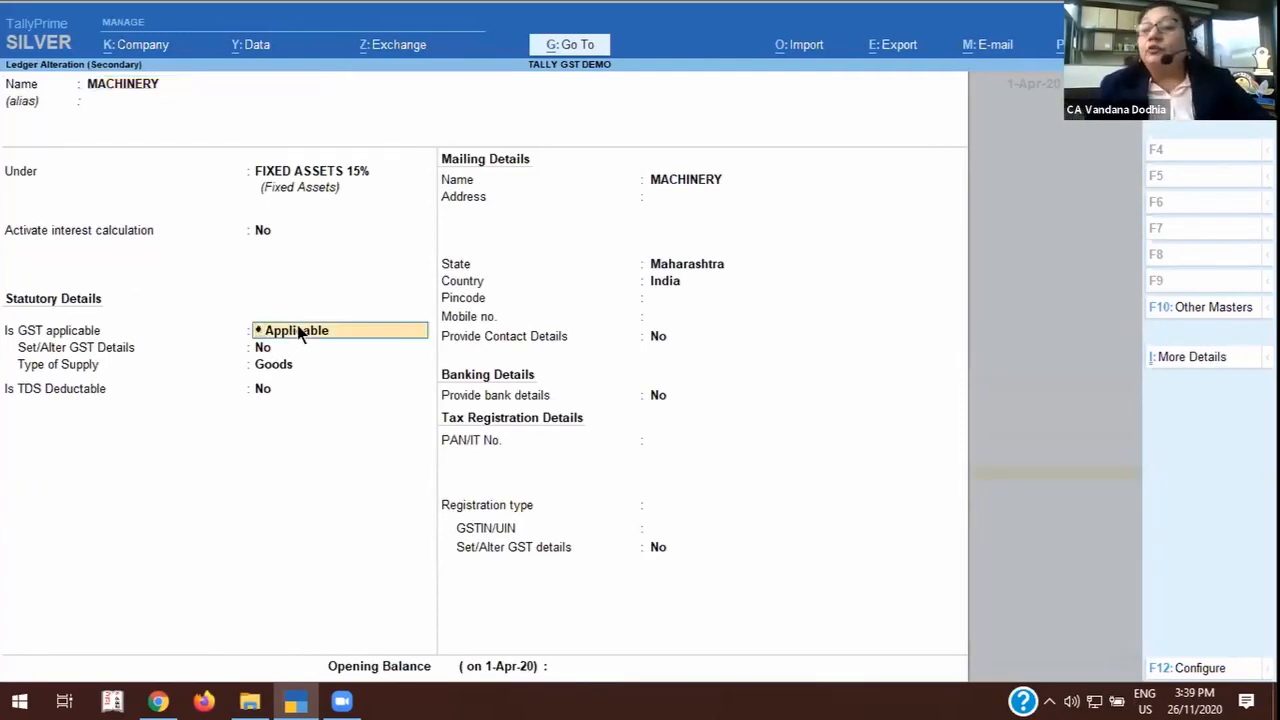
pyautogui.press('Return')
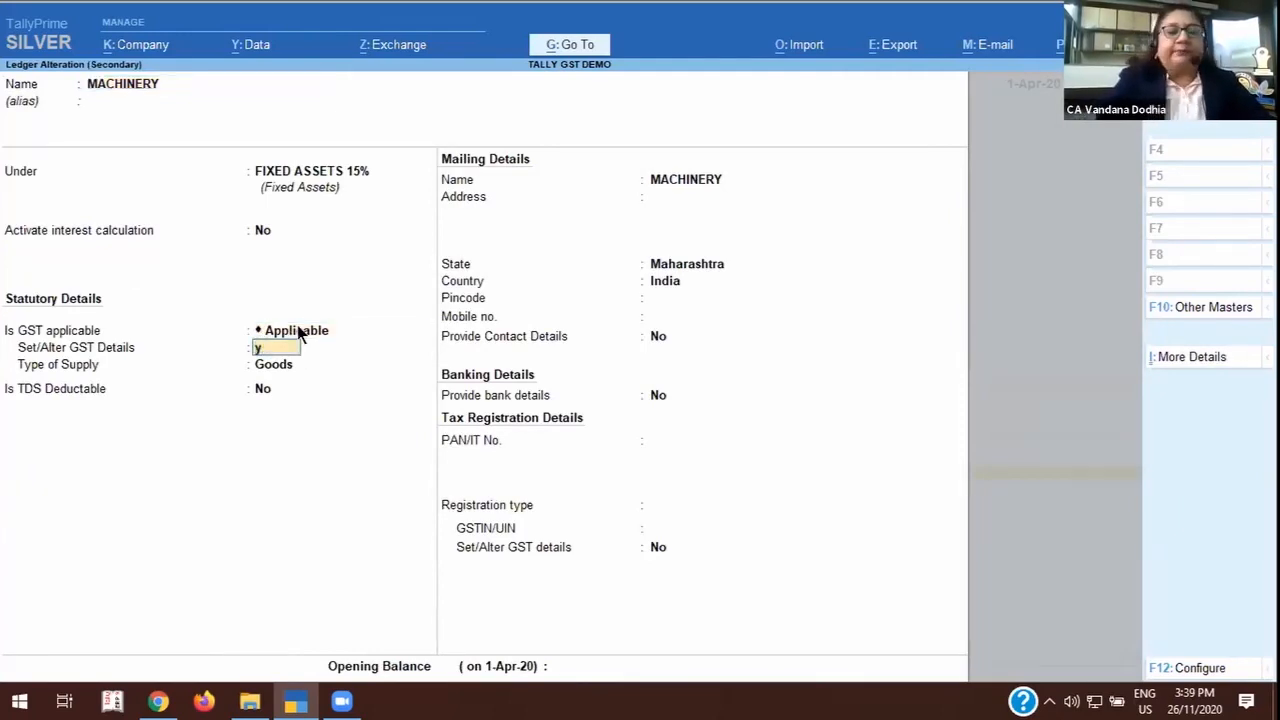
pyautogui.press('Return')
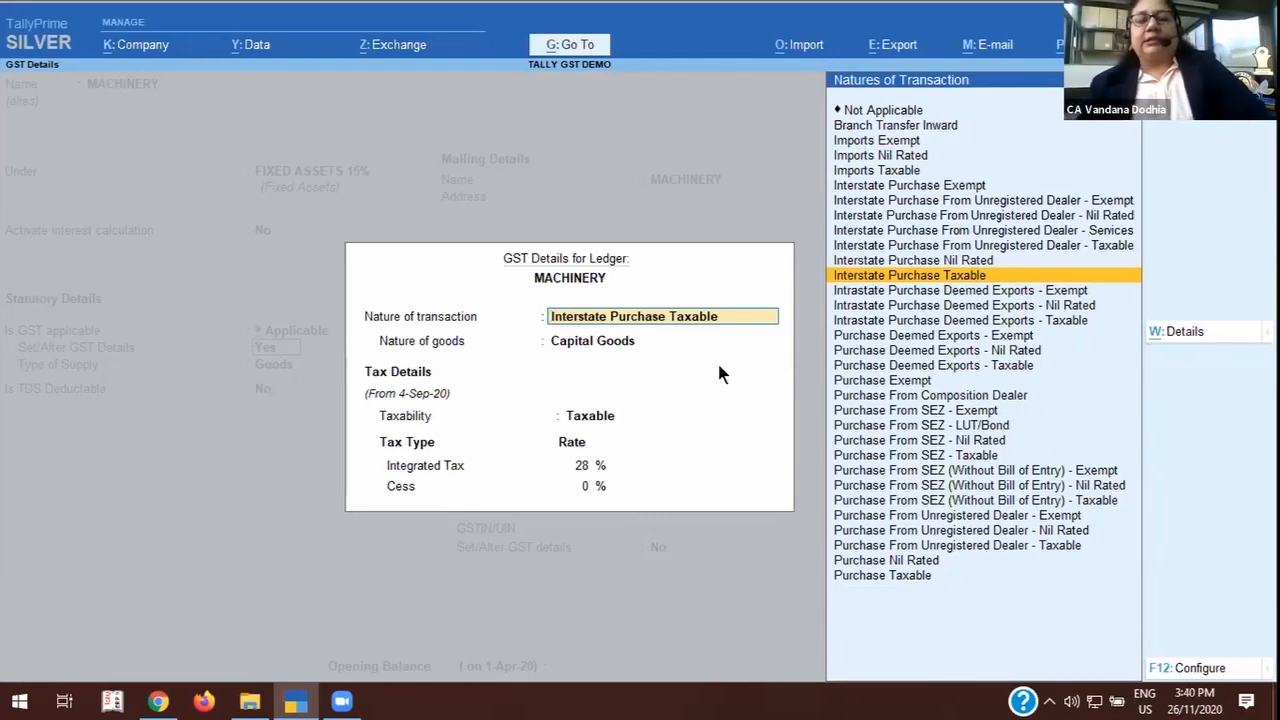
# Quit the MACHINERY GST details and the ledger alteration without saving.
pyautogui.press('BackSpace')
pyautogui.press('Escape')
pyautogui.press('y')
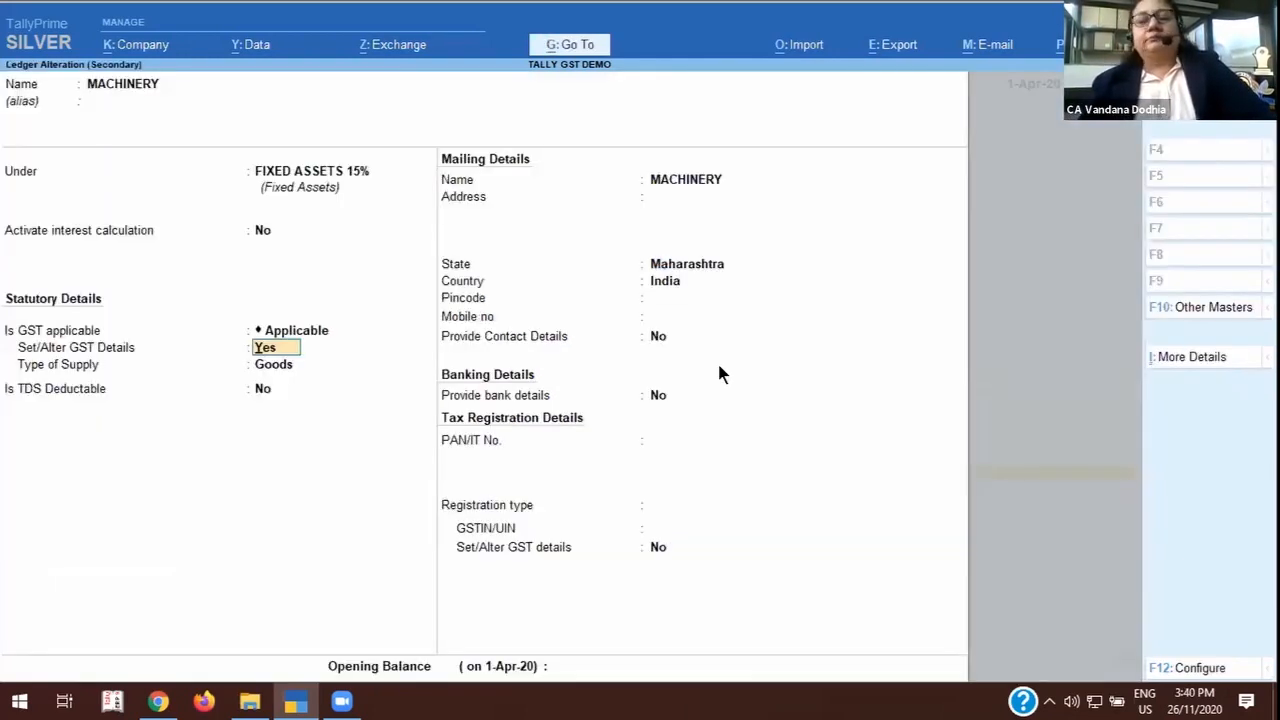
pyautogui.press('Escape')
pyautogui.press('y')
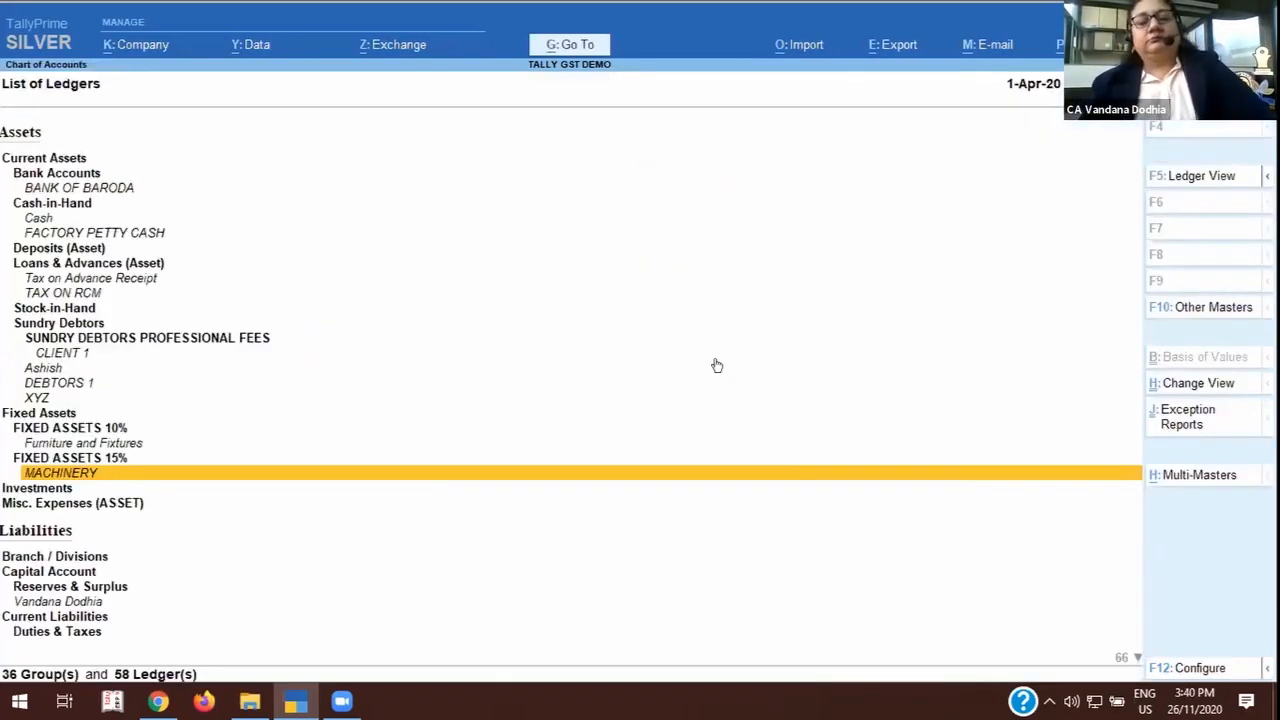
# Look through the liabilities from Capital Account to the GST ledgers under Duties & Taxes, and close the ledger list.
pyautogui.press('Down')
pyautogui.press('Down')
pyautogui.press('Down')
pyautogui.press('Down')
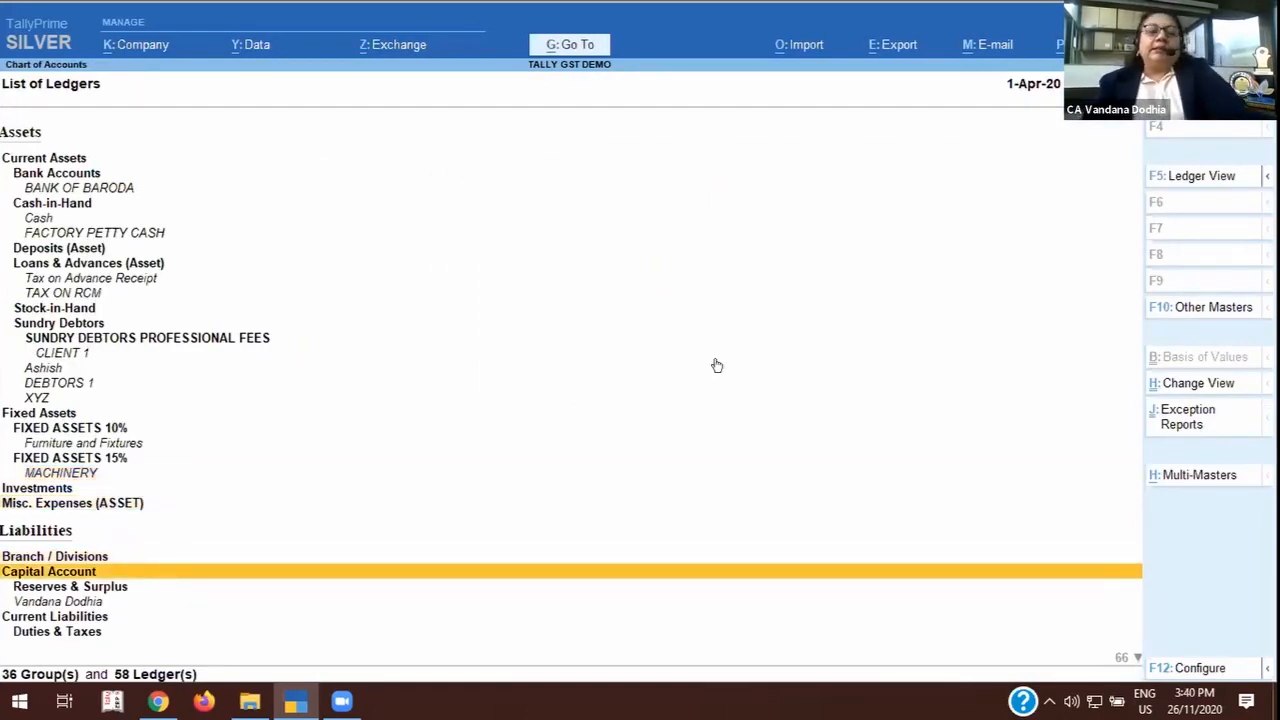
pyautogui.press('Down')
pyautogui.press('Down')
pyautogui.press('Down')
pyautogui.press('Down')
pyautogui.press('Down')
pyautogui.press('Down')
pyautogui.press('Down')
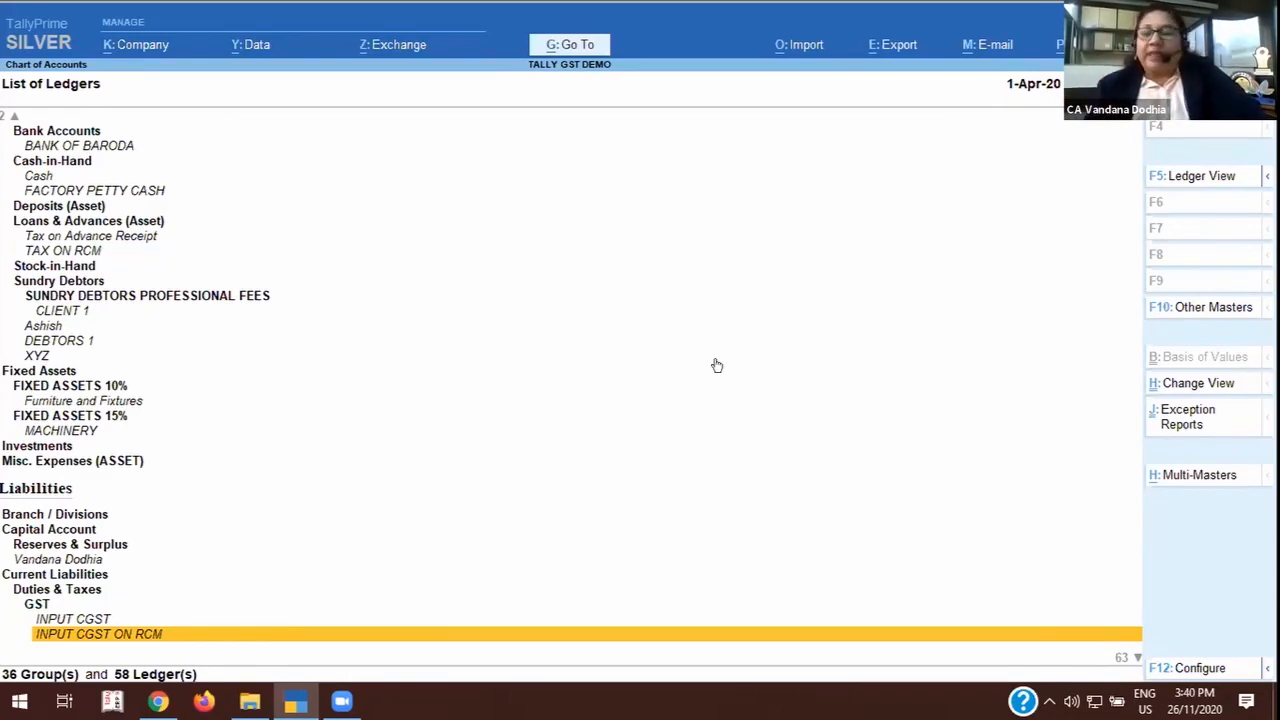
pyautogui.press('Escape')
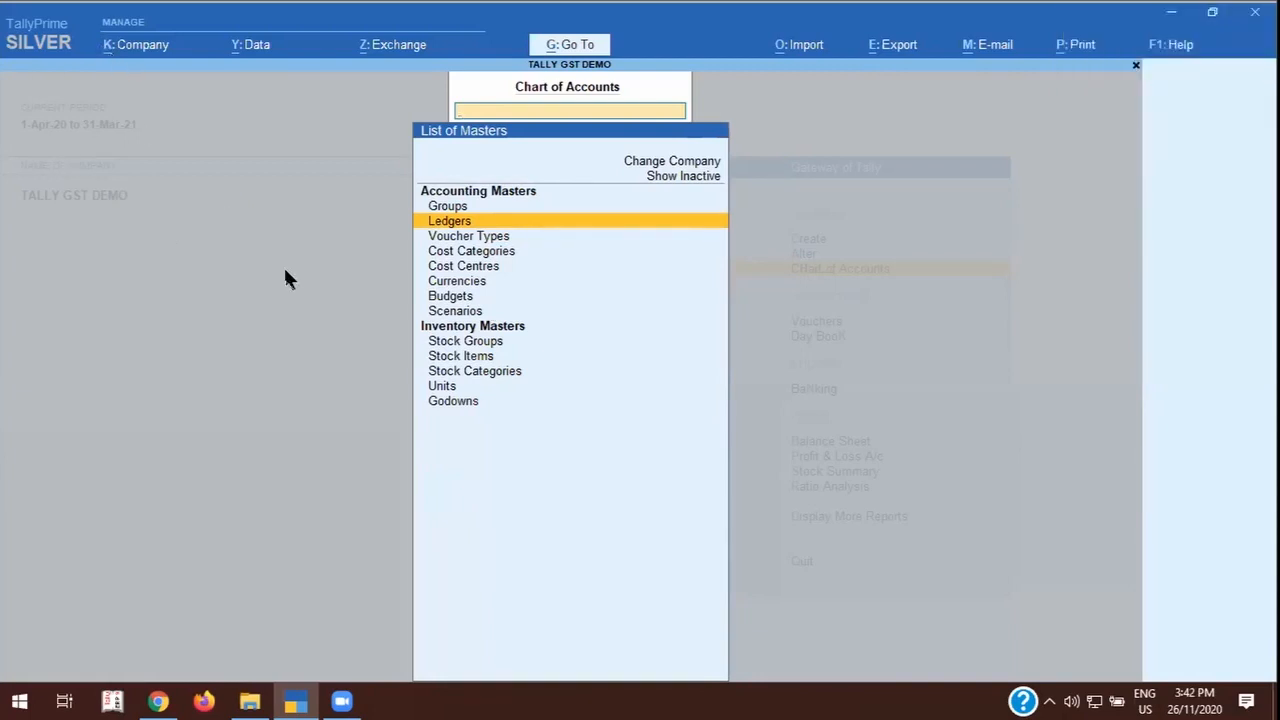
# Open the MOBILE ACCESORIES stock group for alteration from the Stock Groups inventory masters.
pyautogui.click(455, 357)
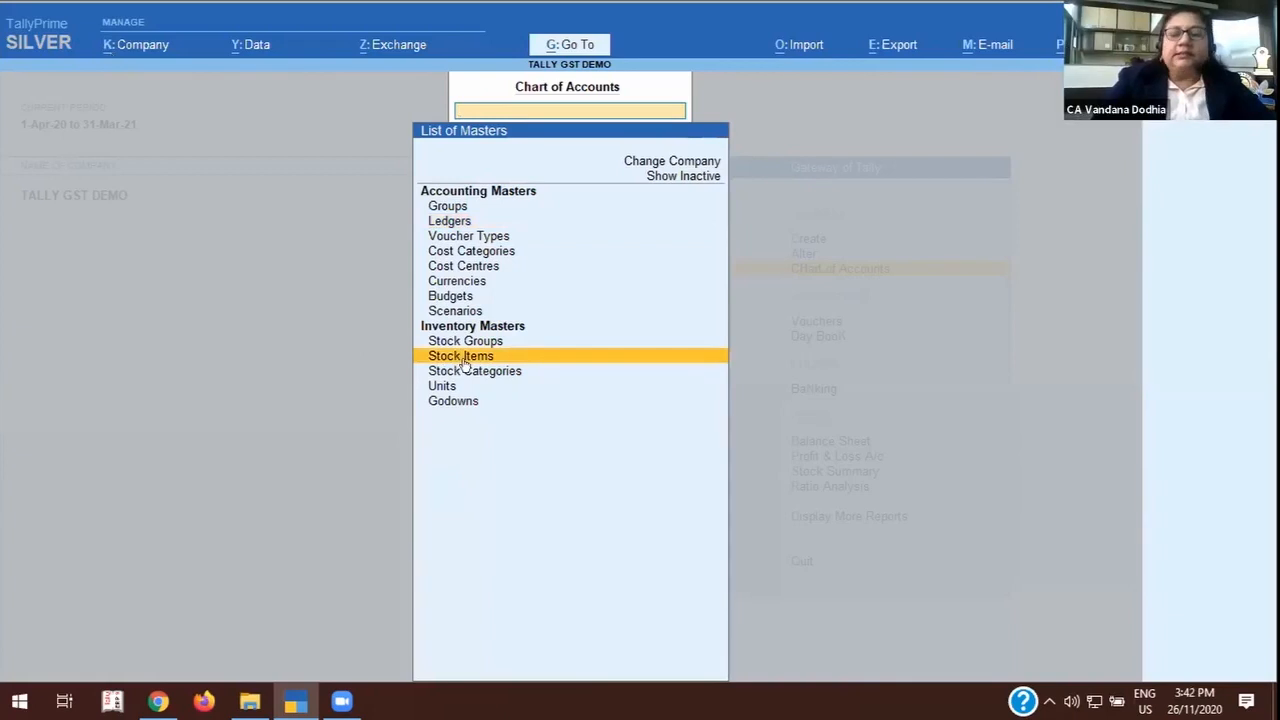
pyautogui.press('Up')
pyautogui.press('Return')
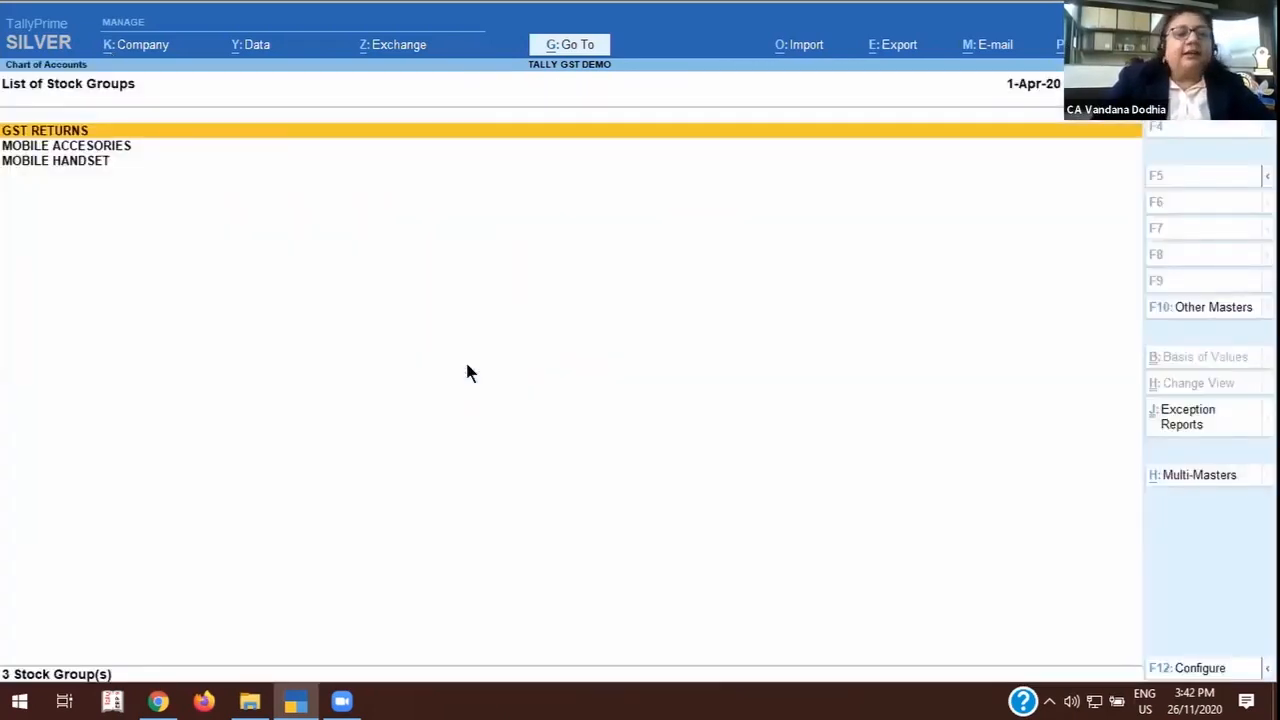
pyautogui.press('Down')
pyautogui.press('Return')
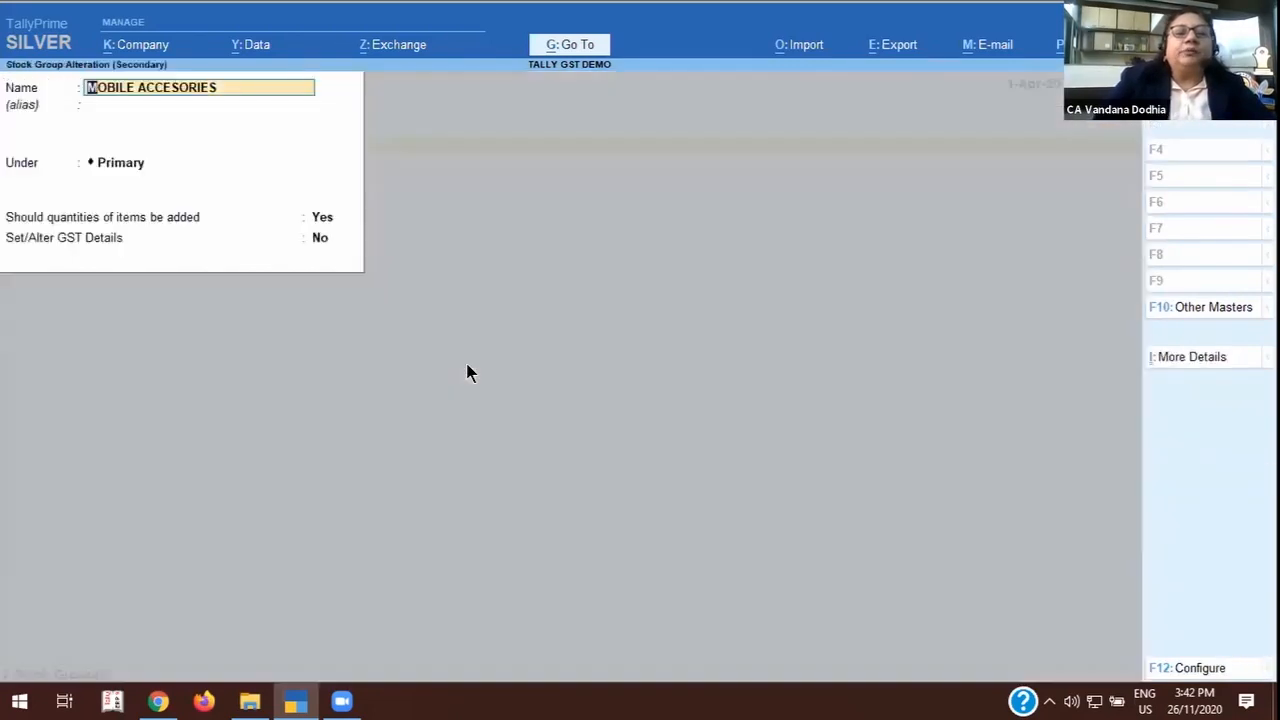
# Keep the stock group under Primary with quantities added, and open its GST details by setting Set/Alter GST Details to Yes.
pyautogui.press('Return')
pyautogui.press('Return')
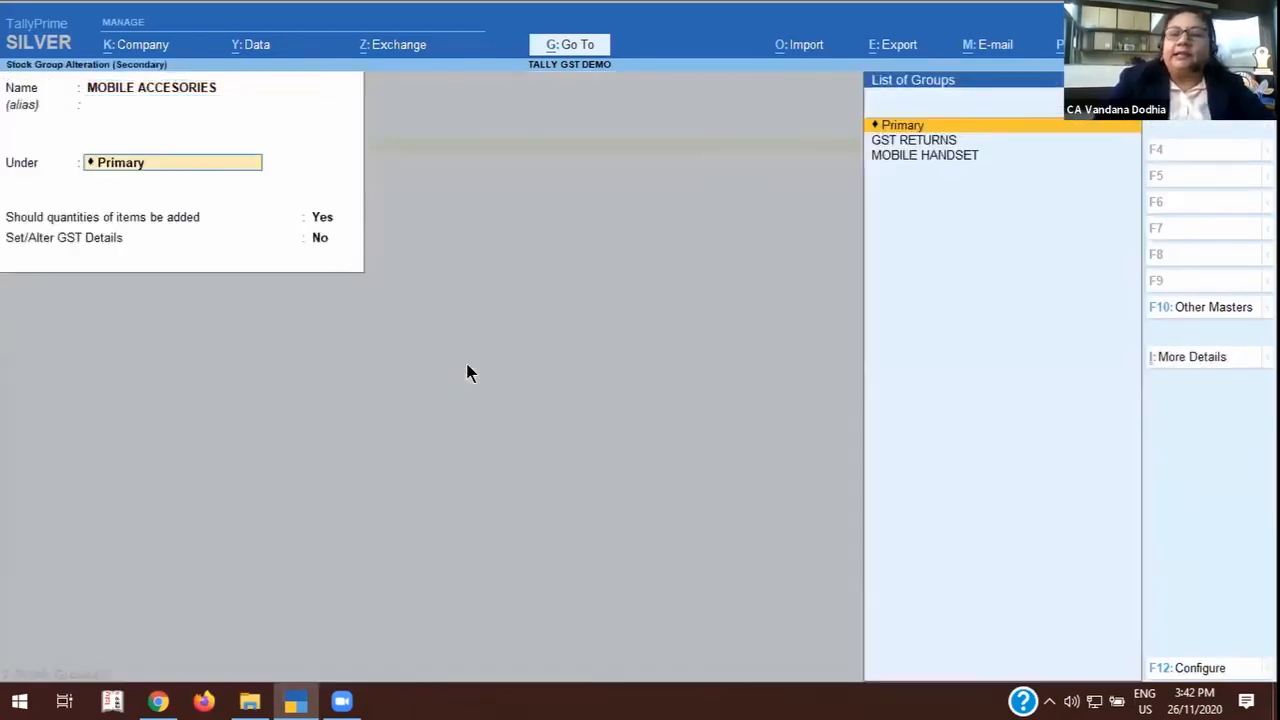
pyautogui.press('Return')
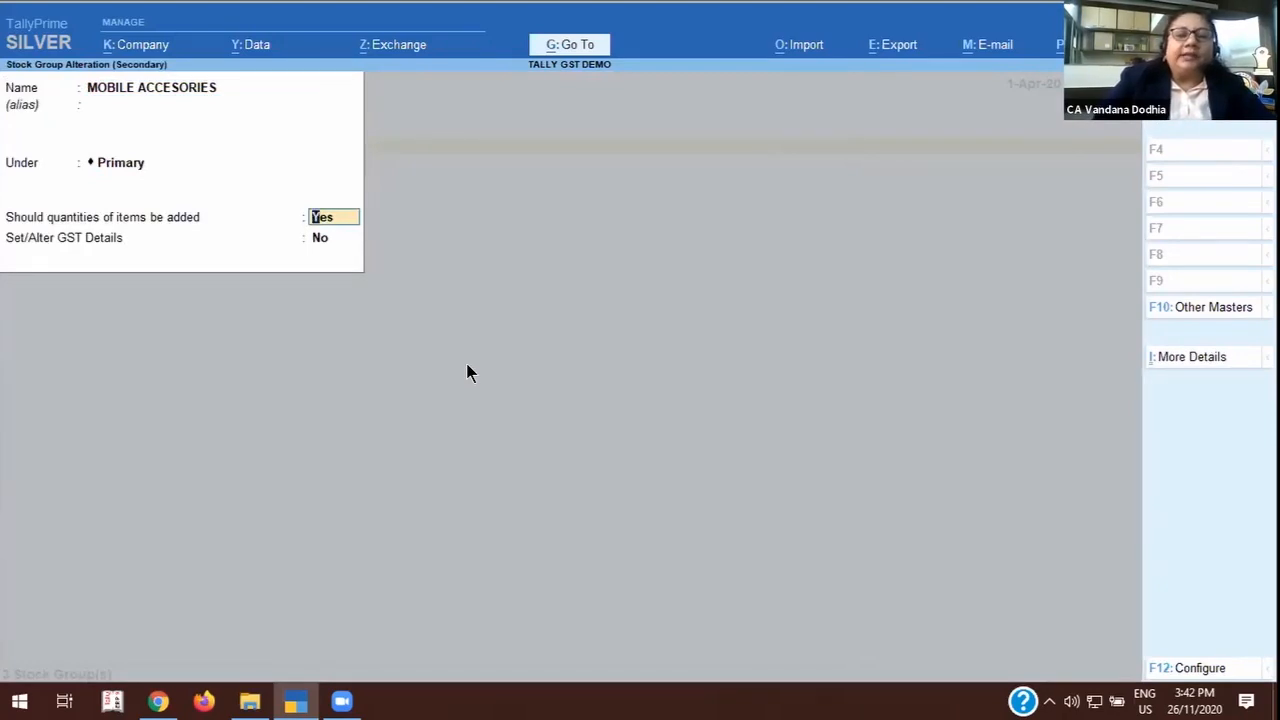
pyautogui.press('Return')
pyautogui.write('y')
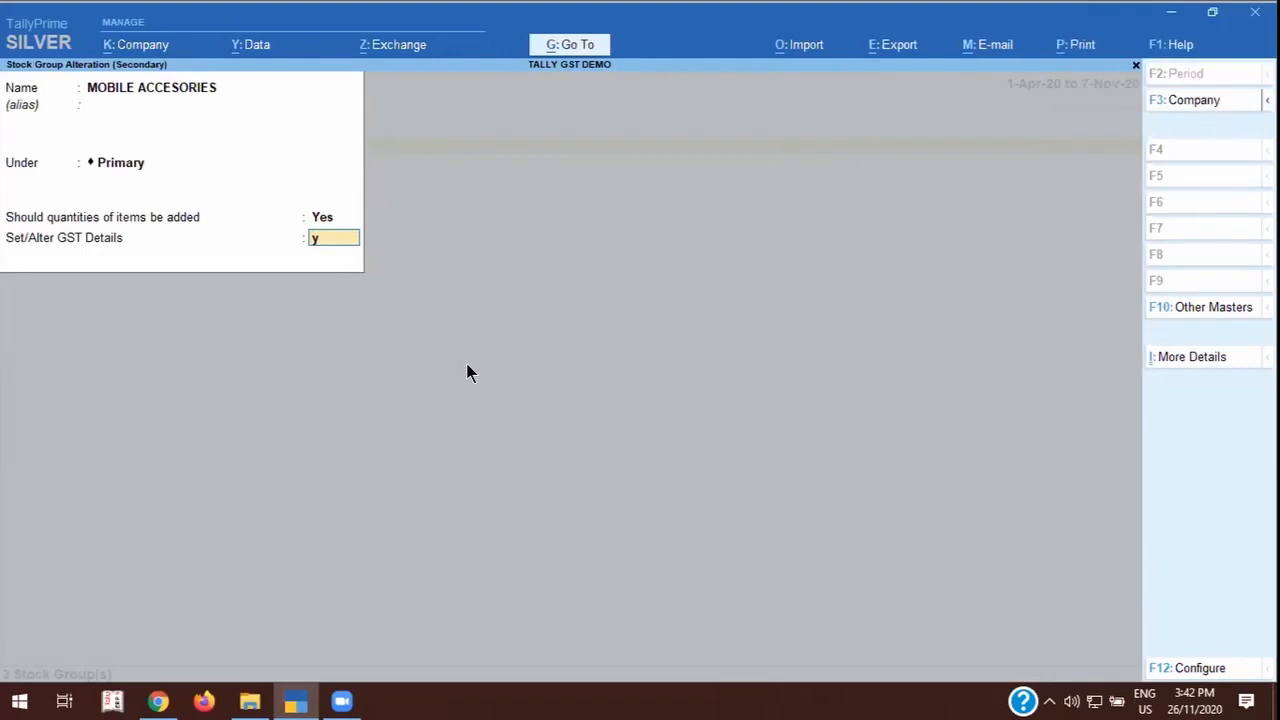
pyautogui.press('Return')
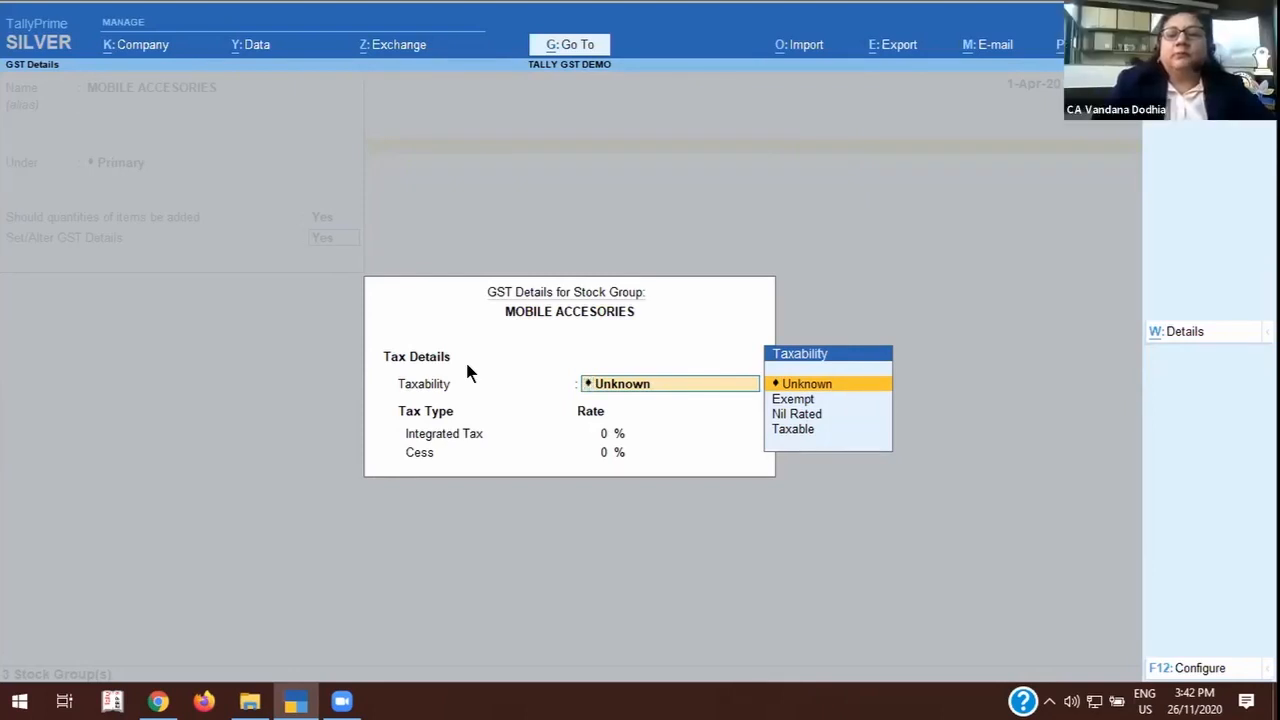
# Quit the MOBILE ACCESORIES GST details without entering taxability and set Set/Alter GST Details to No.
pyautogui.press('BackSpace')
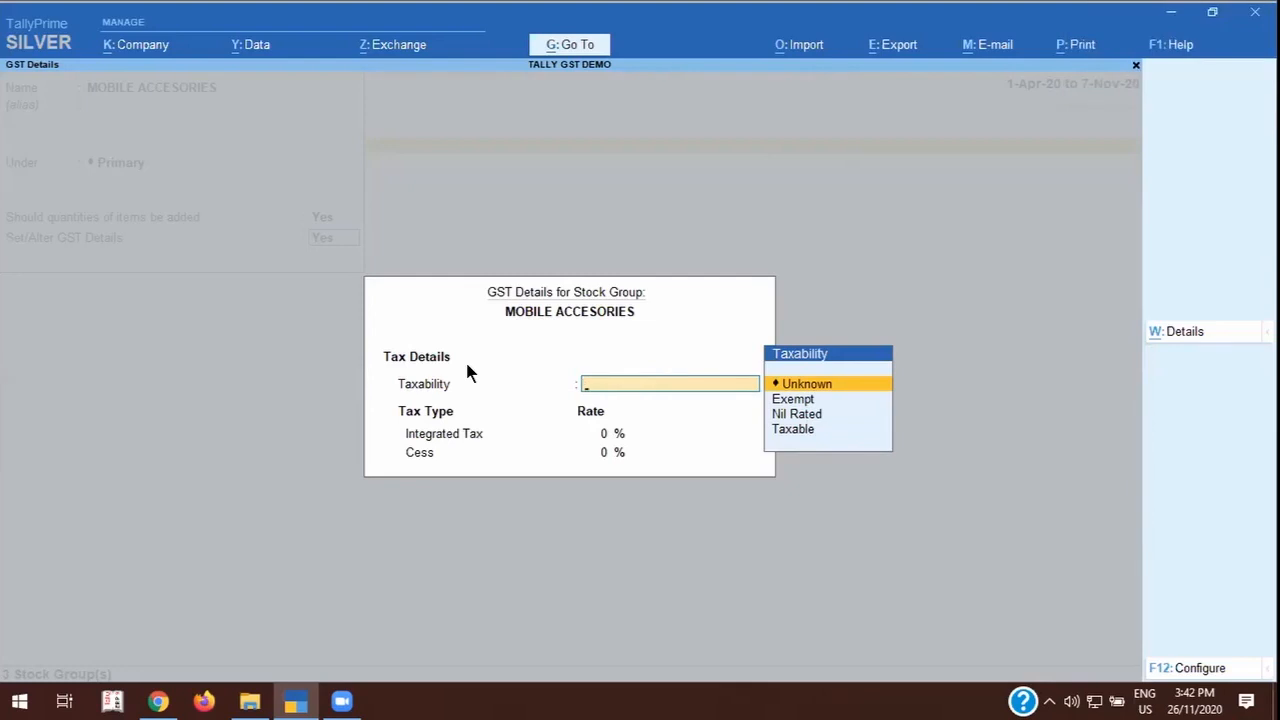
pyautogui.press('Escape')
pyautogui.write('y')
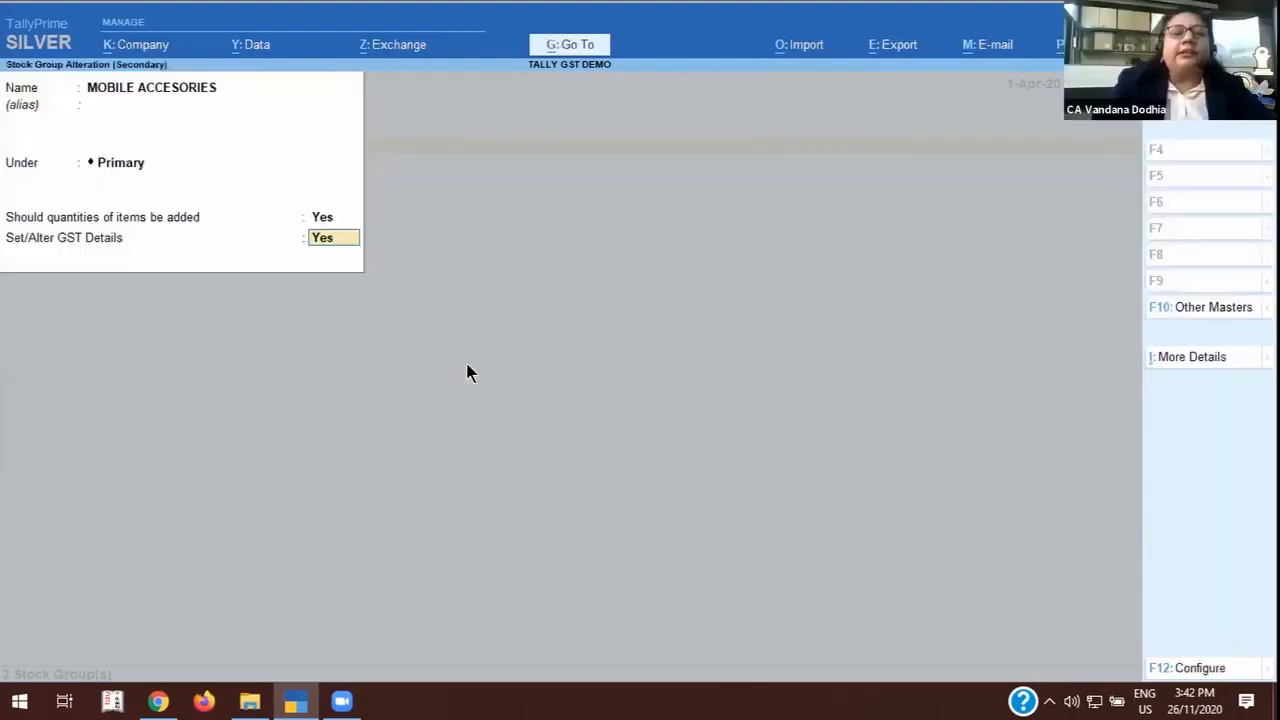
pyautogui.write('n')
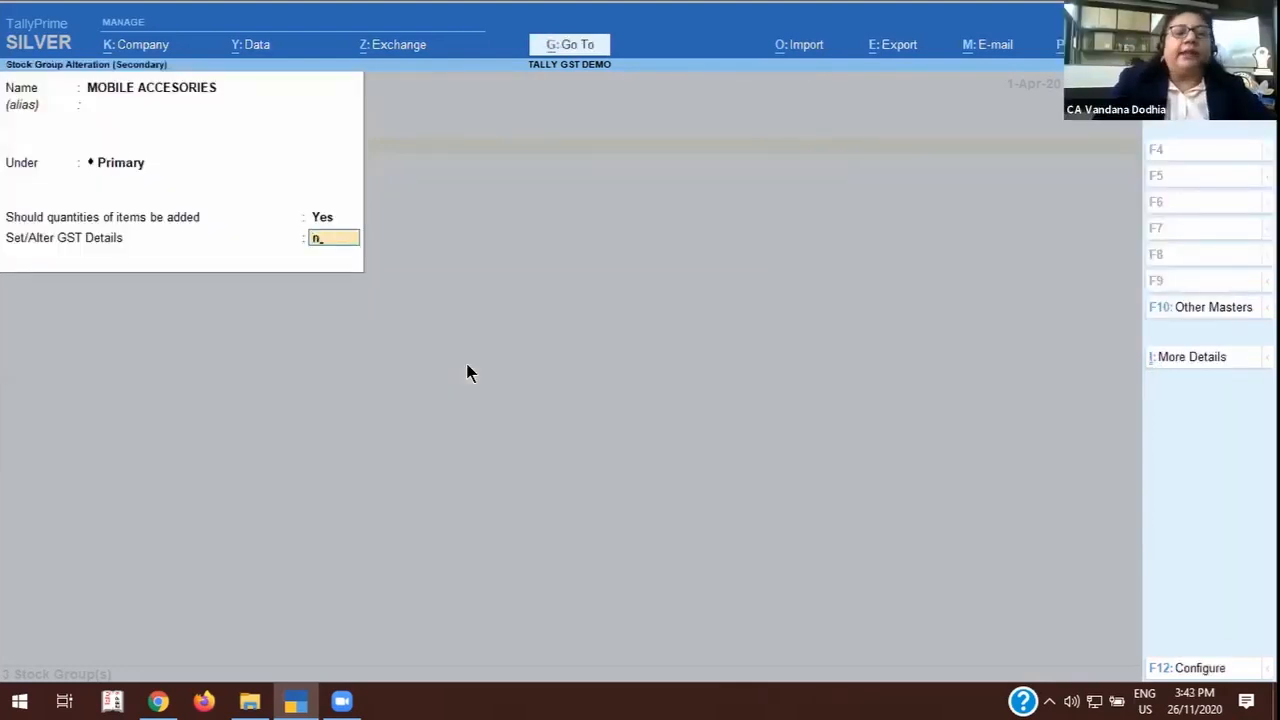
pyautogui.press('Return')
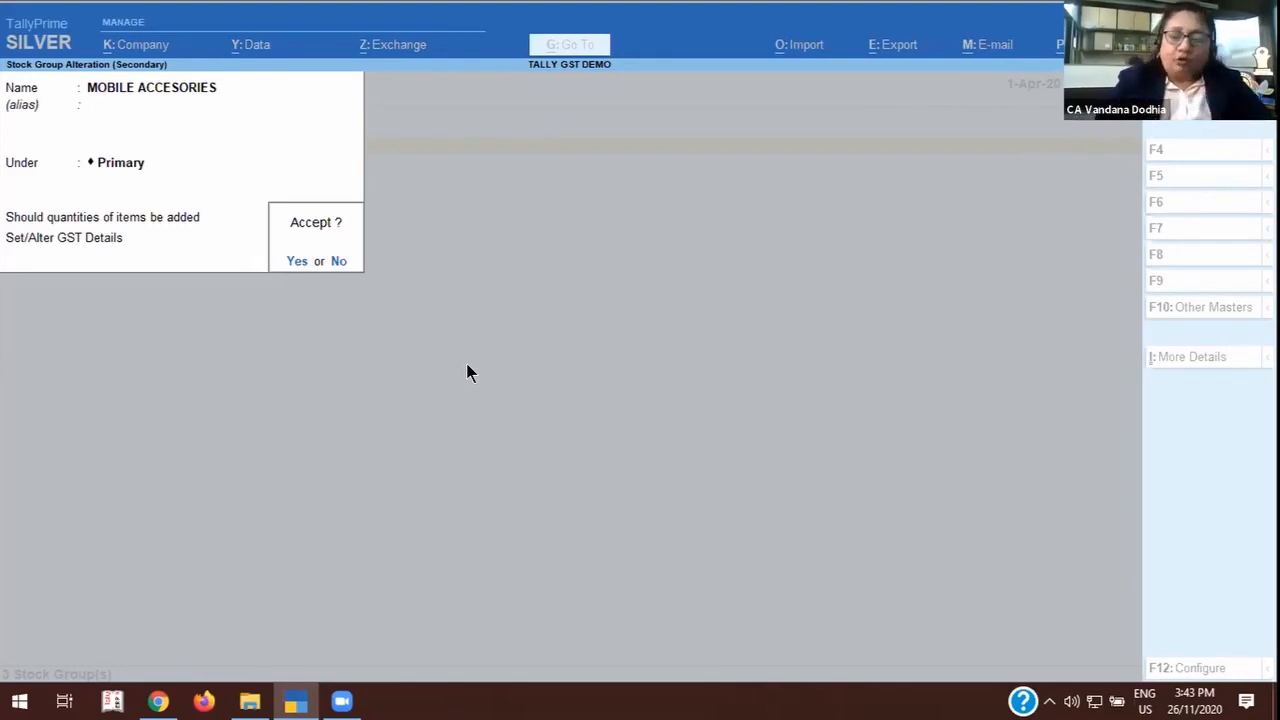
# Decline to accept the MOBILE ACCESORIES alteration and quit the stock group without saving.
pyautogui.press('n')
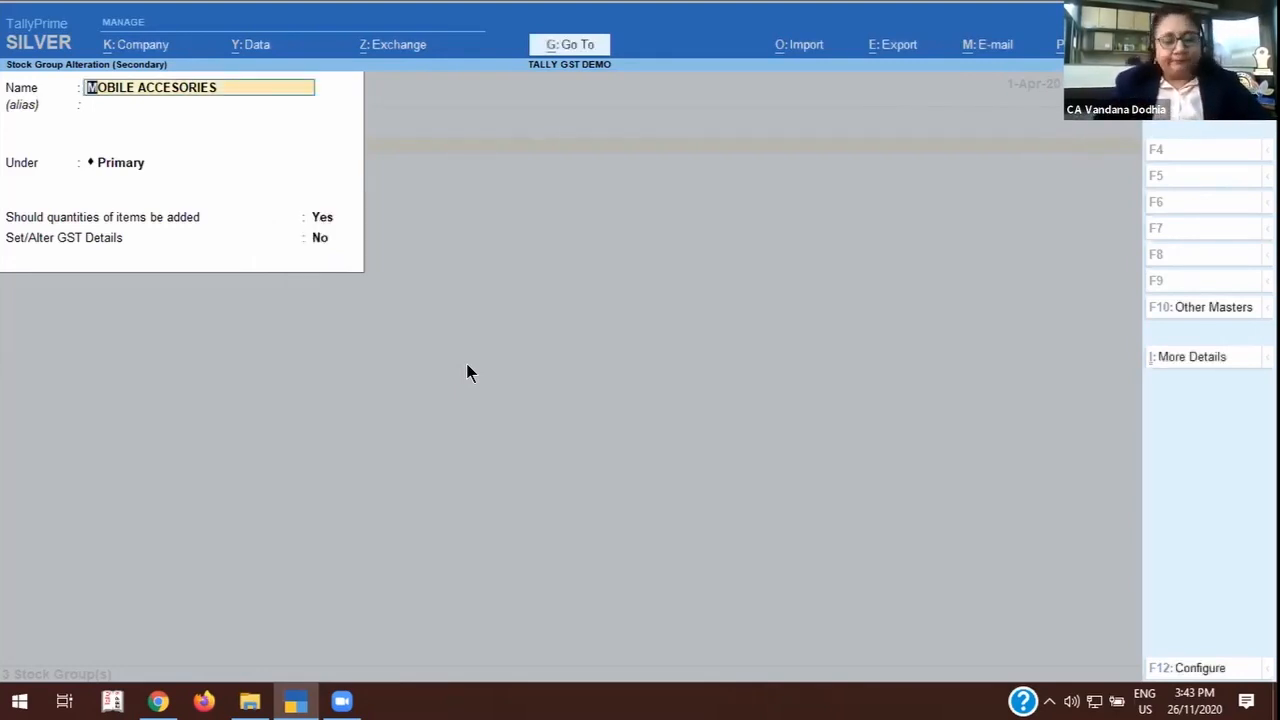
pyautogui.press('Escape')
pyautogui.press('Escape')
pyautogui.press('y')
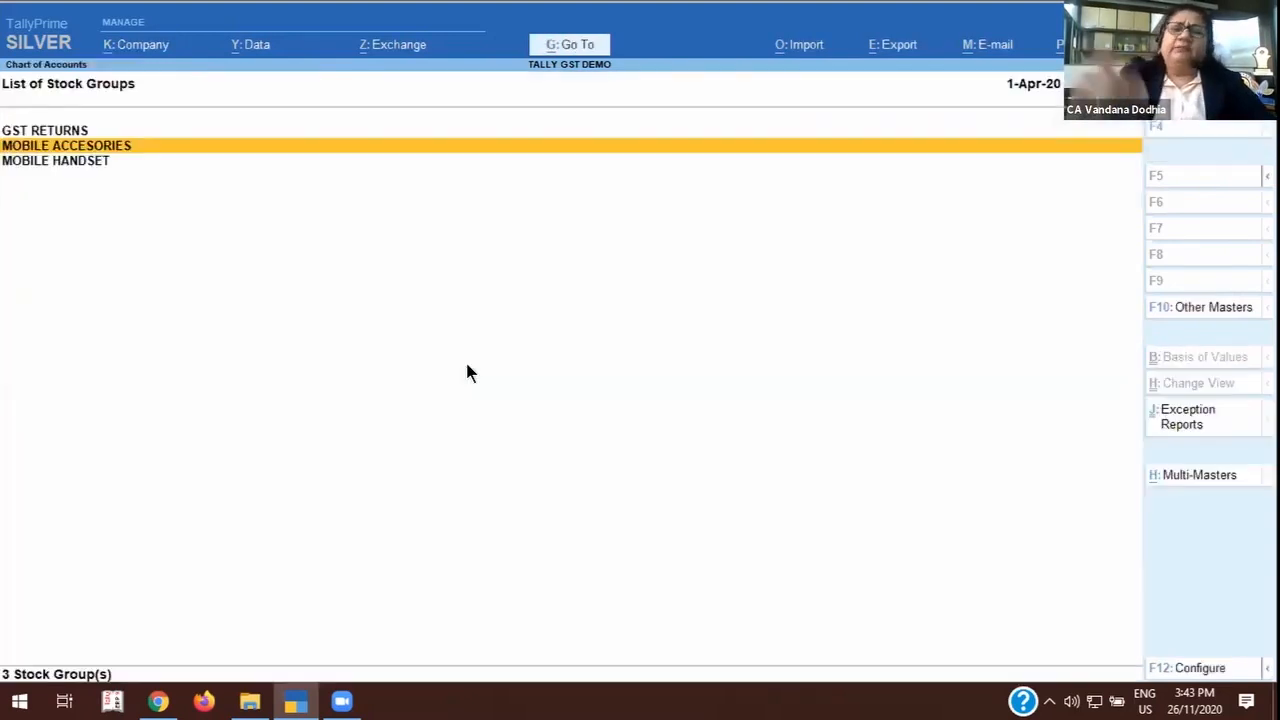
# Open the GST details of the MOBILE HANDSET stock group, keeping it under Primary with quantities added.
pyautogui.press('Down')
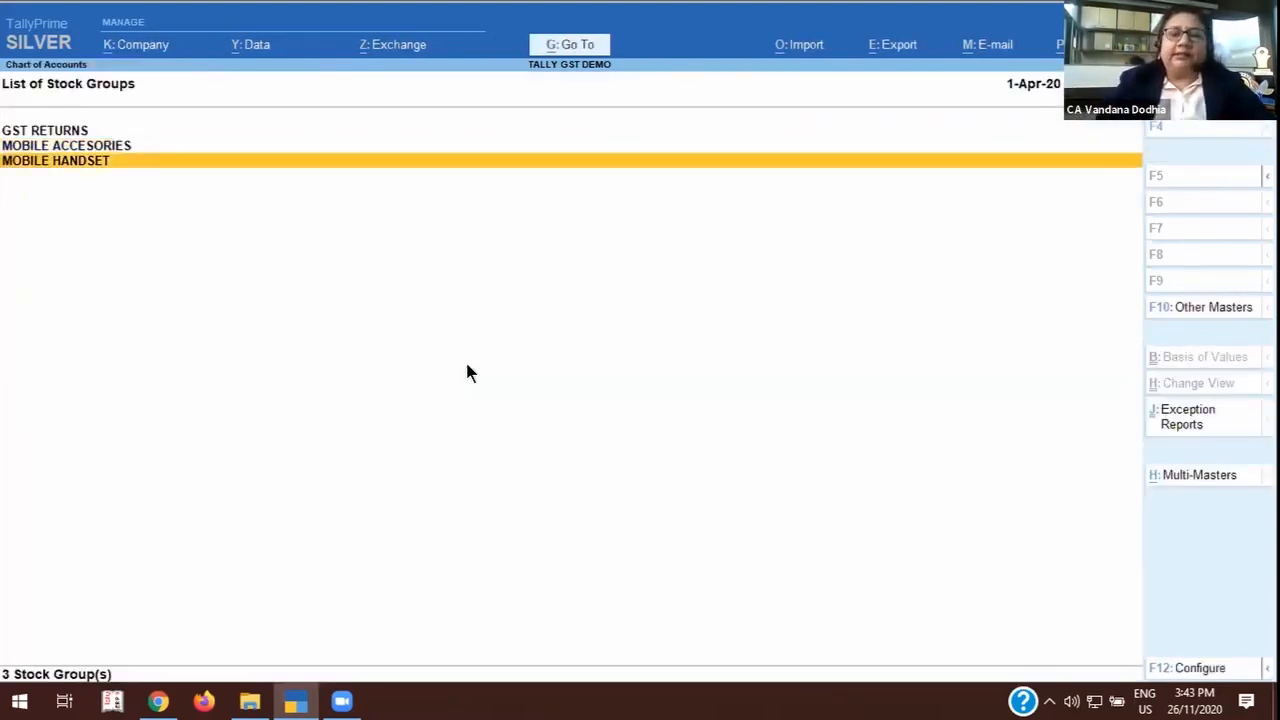
pyautogui.press('Return')
pyautogui.press('Return')
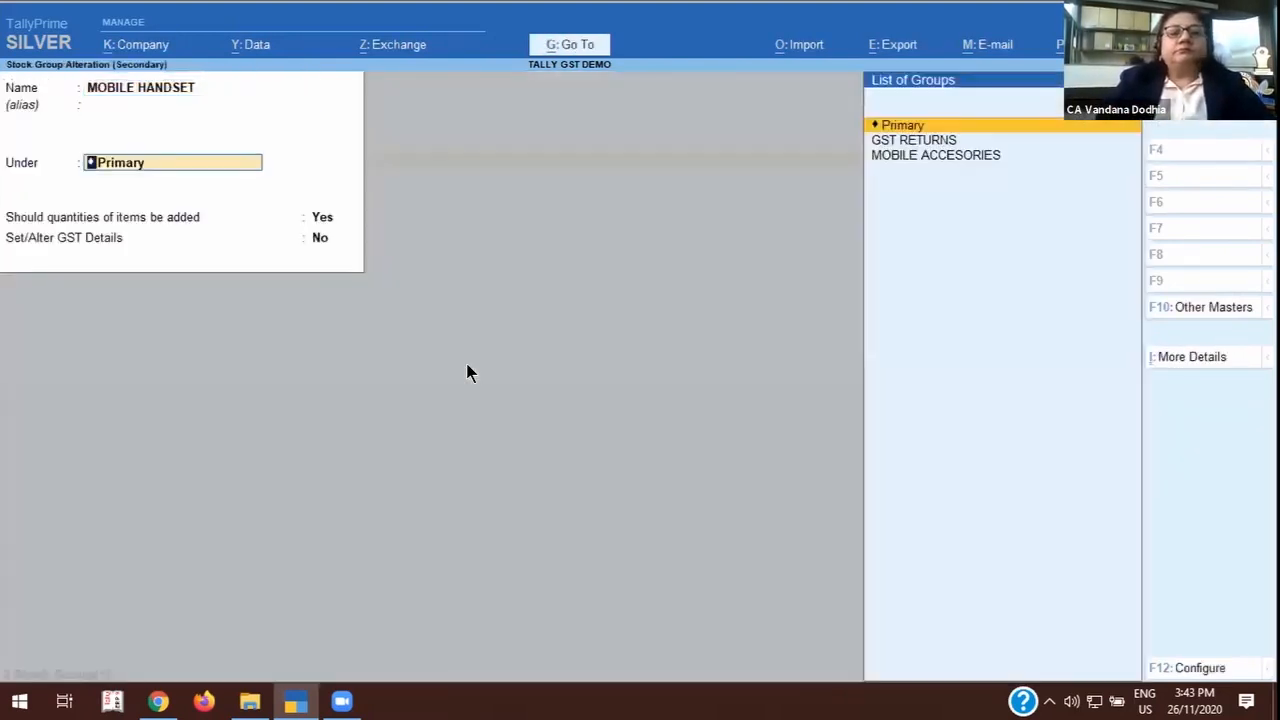
pyautogui.press('Return')
pyautogui.press('Return')
pyautogui.write('y')
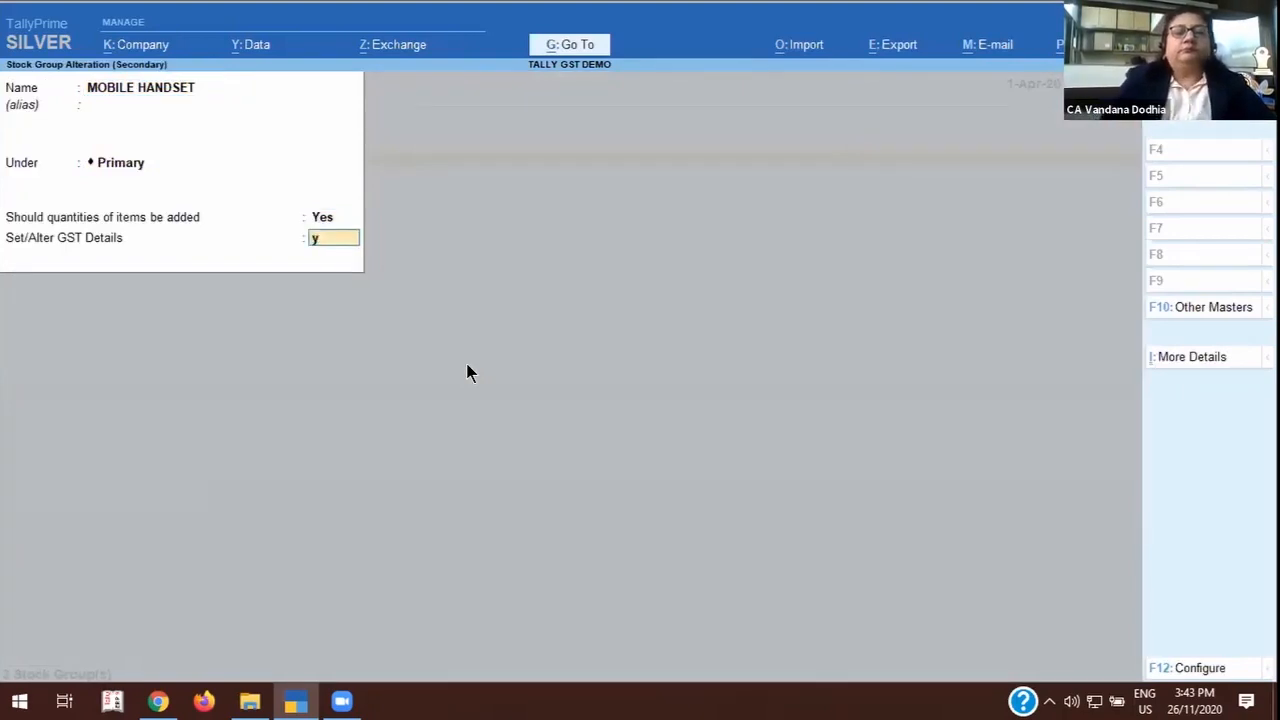
pyautogui.press('Return')
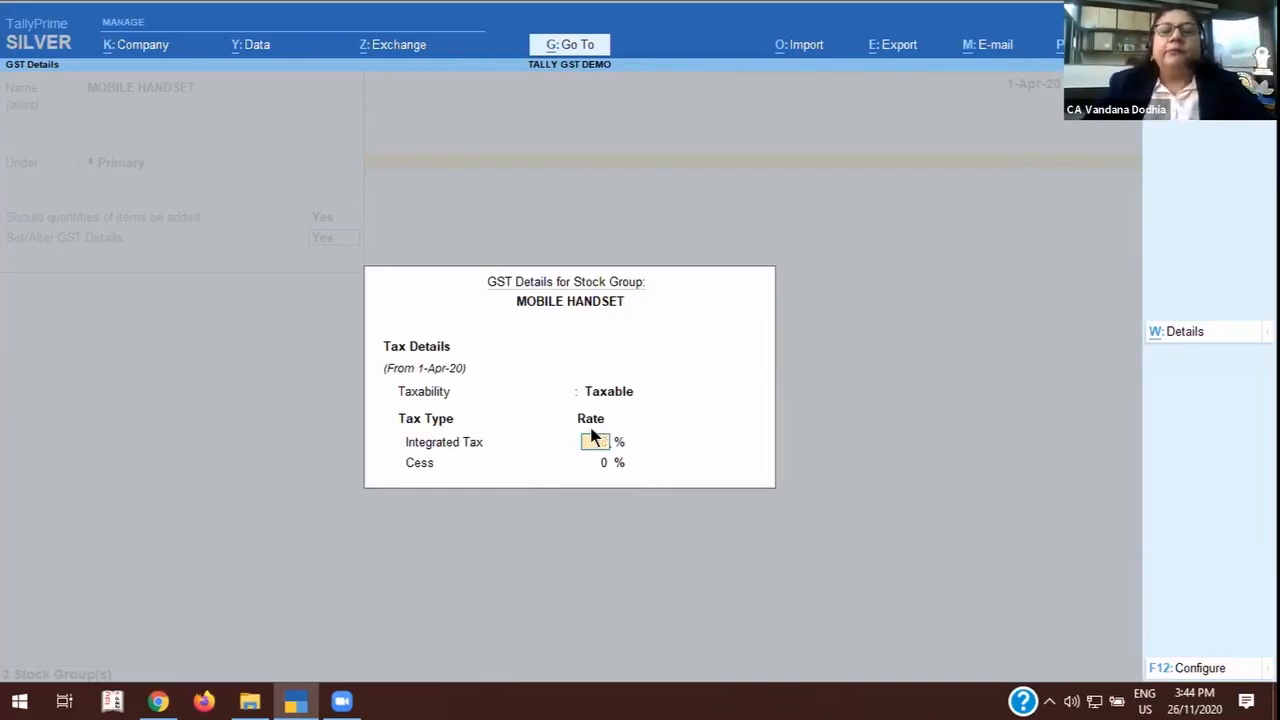
# Quit the MOBILE HANDSET GST details and stock group without saving, and return to the list of masters.
pyautogui.press('Escape')
pyautogui.press('y')
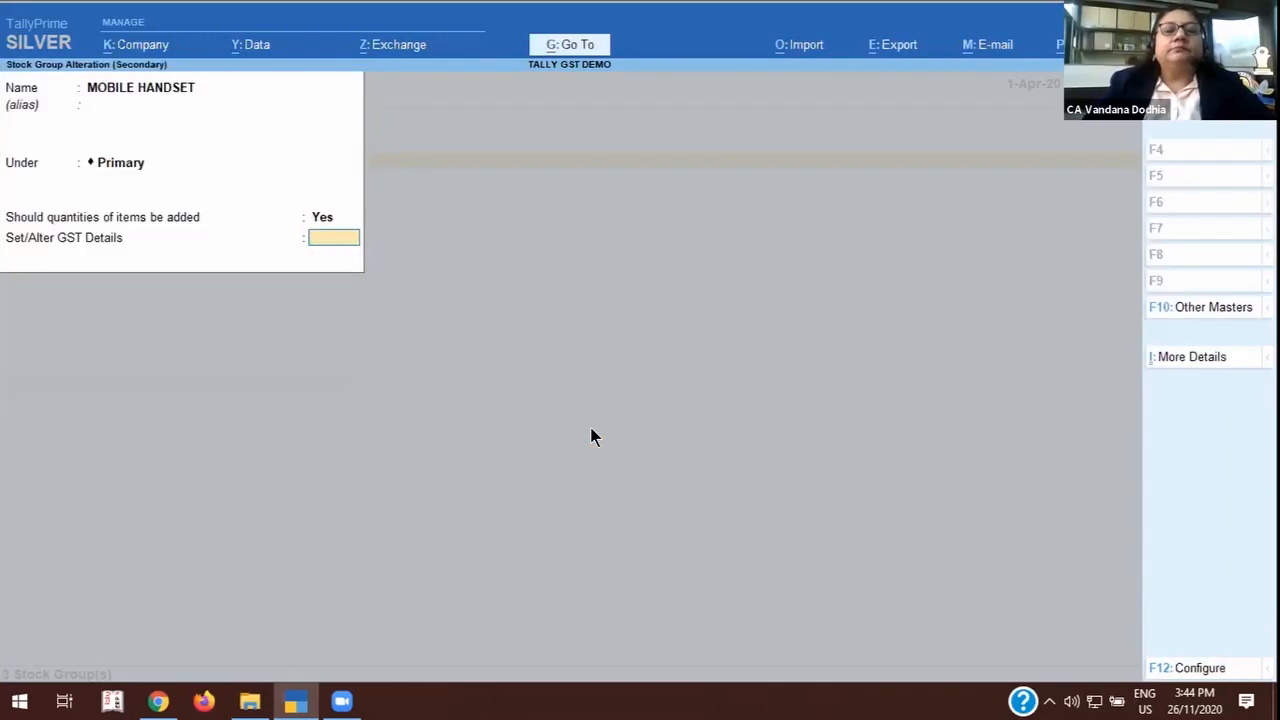
pyautogui.press('Escape')
pyautogui.press('y')
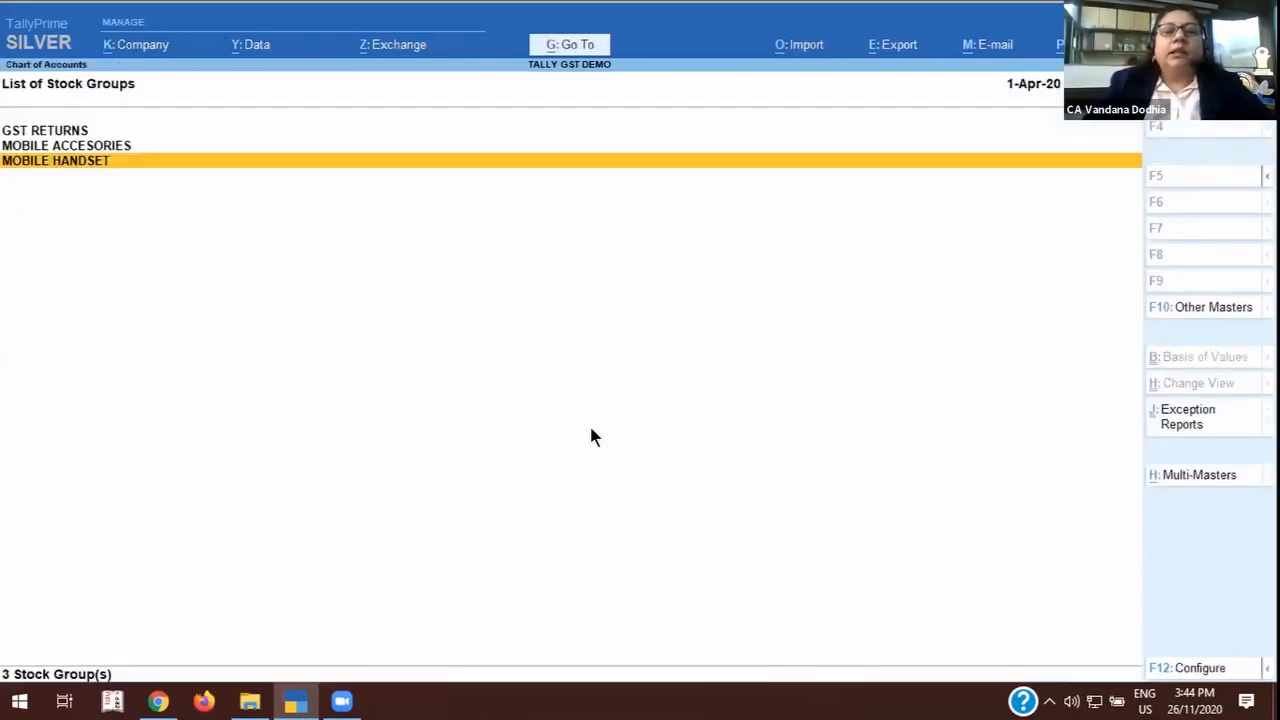
pyautogui.press('Escape')
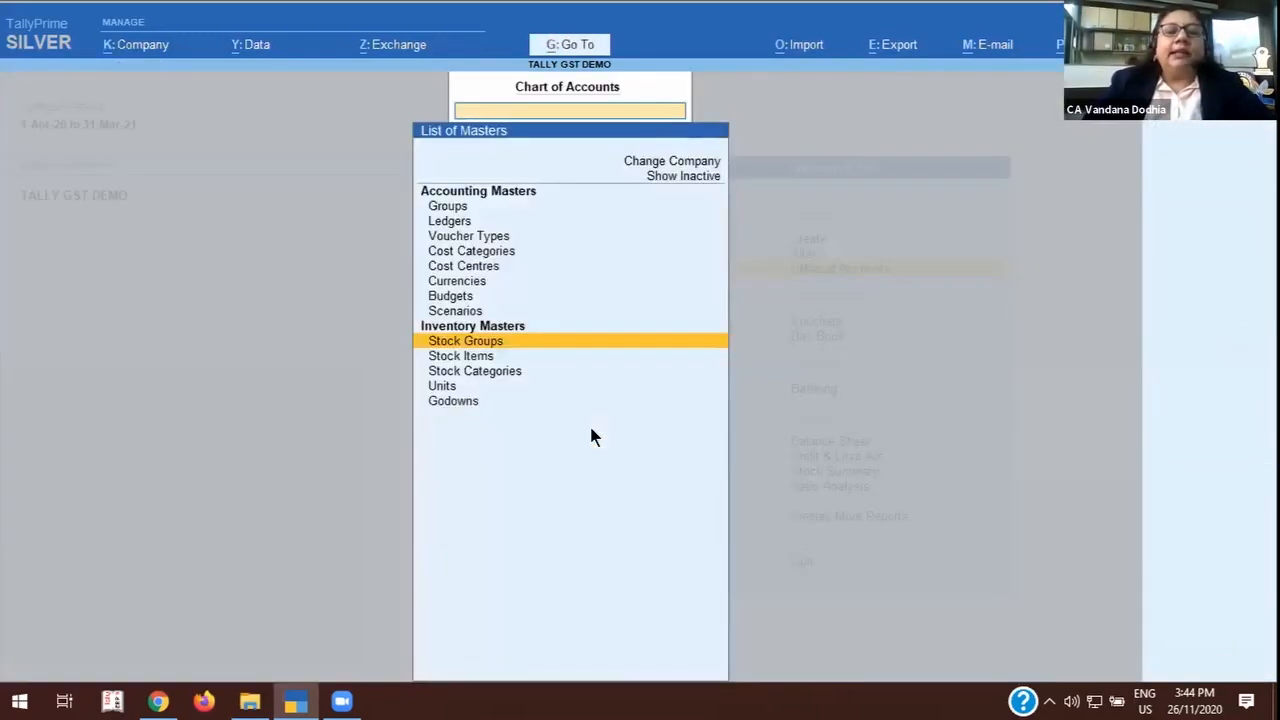
# Open the MOBILE COVER stock item under MOBILE ACCESORIES for alteration.
pyautogui.click(476, 358)
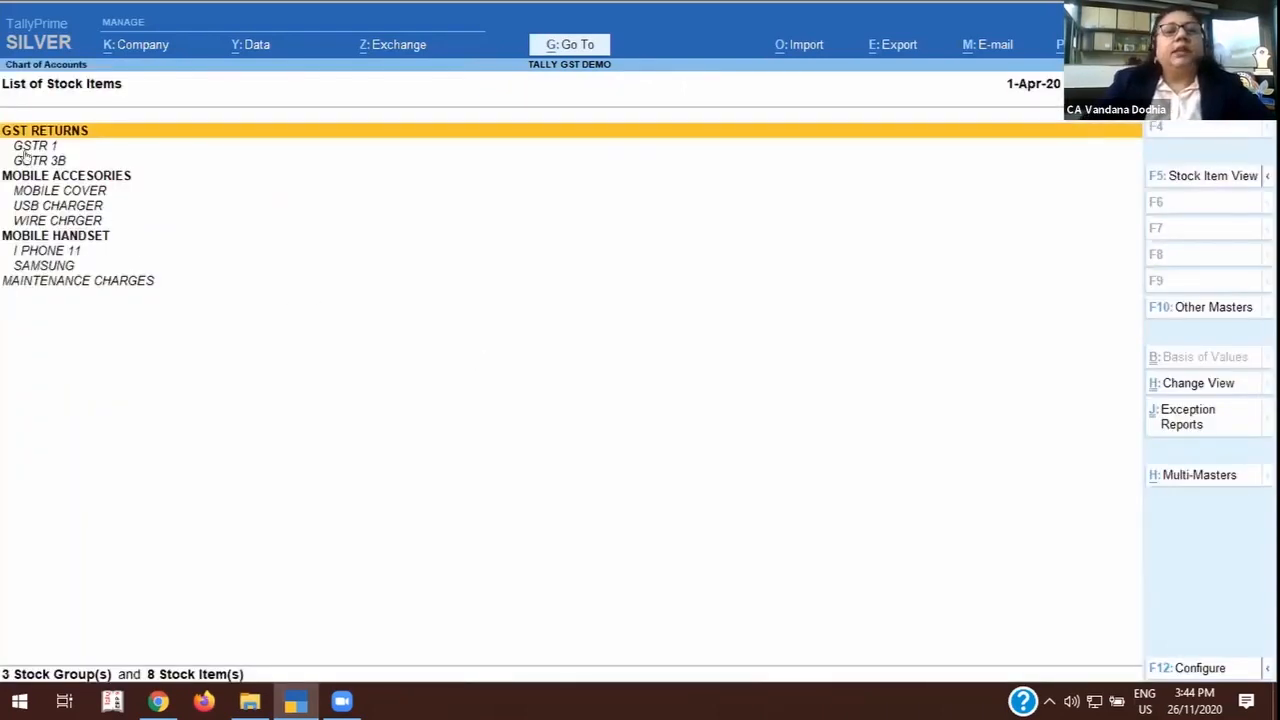
pyautogui.click(70, 196)
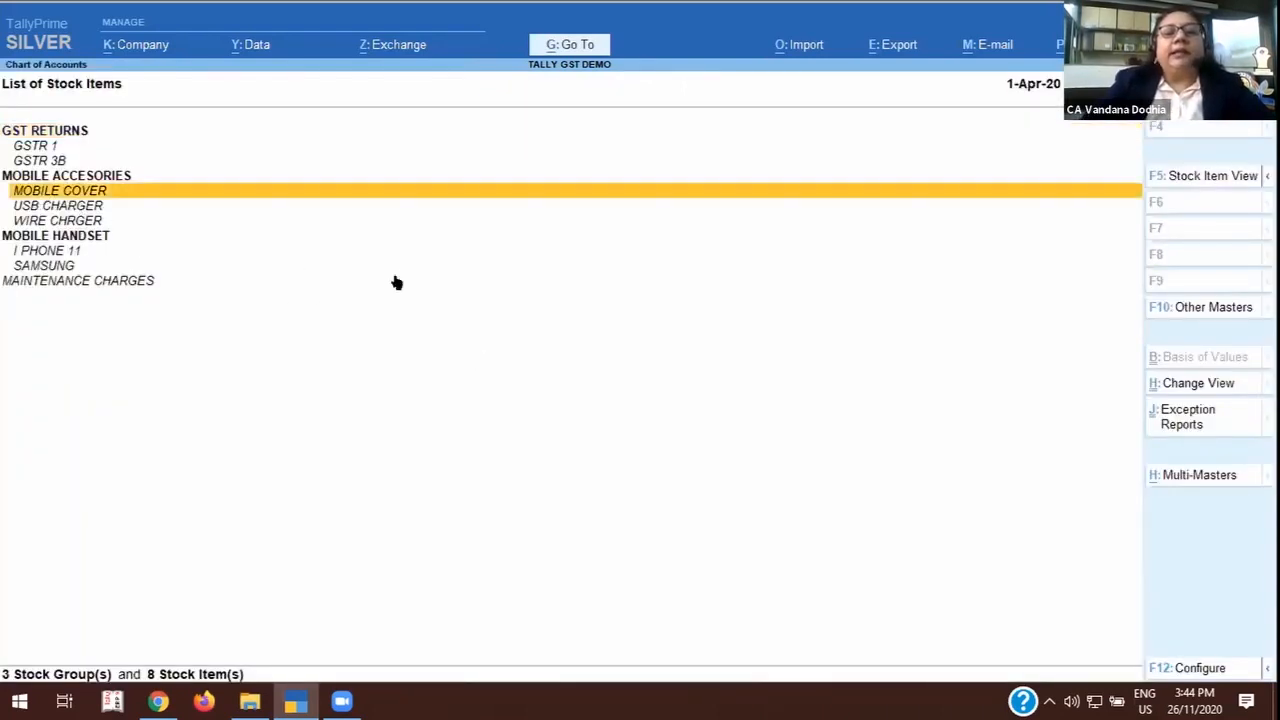
pyautogui.press('Return')
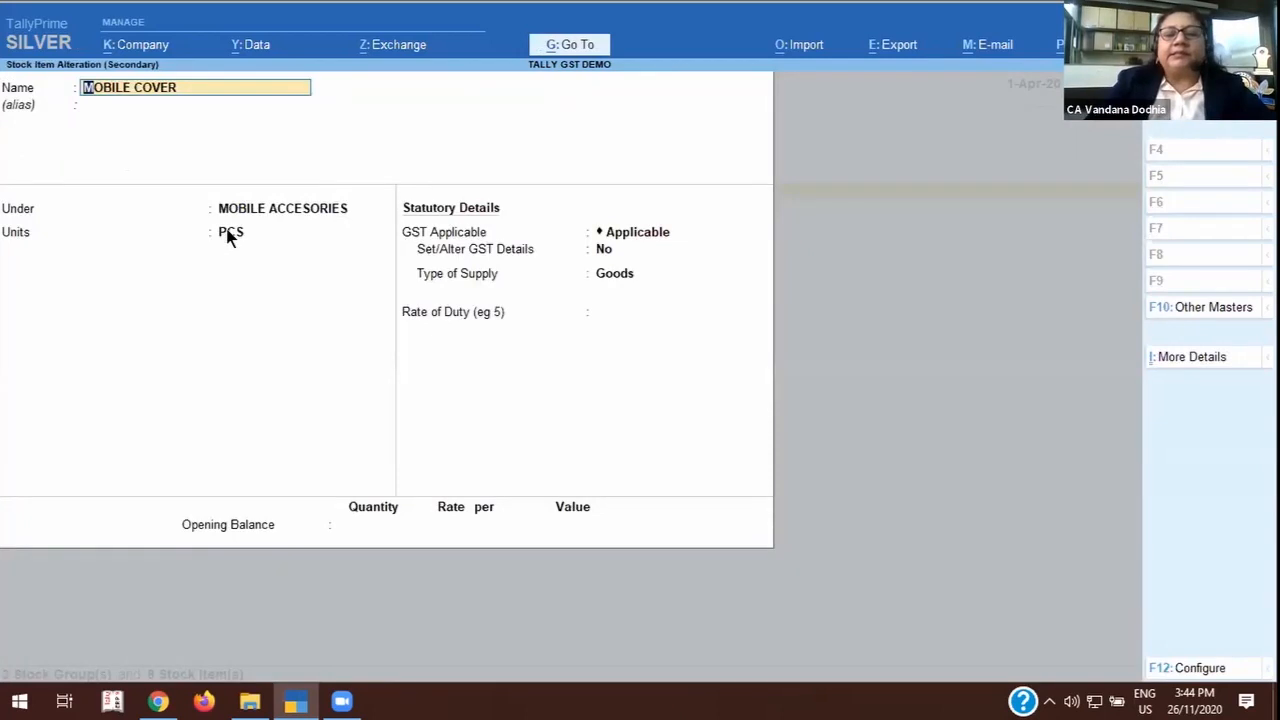
# Go through the MOBILE COVER name, group, units and GST applicability, keeping MOBILE ACCESORIES, PCS and Applicable.
pyautogui.press('Return')
pyautogui.press('Return')
pyautogui.press('Return')
pyautogui.press('Return')
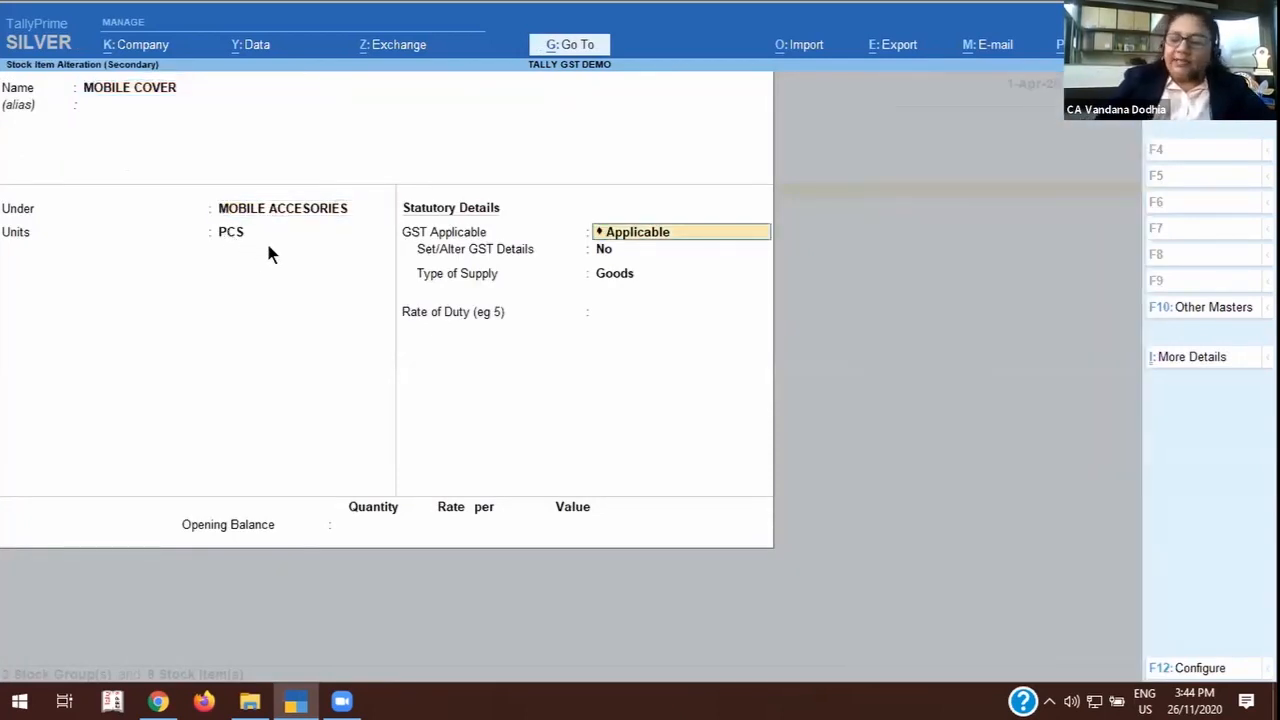
pyautogui.press('Return')
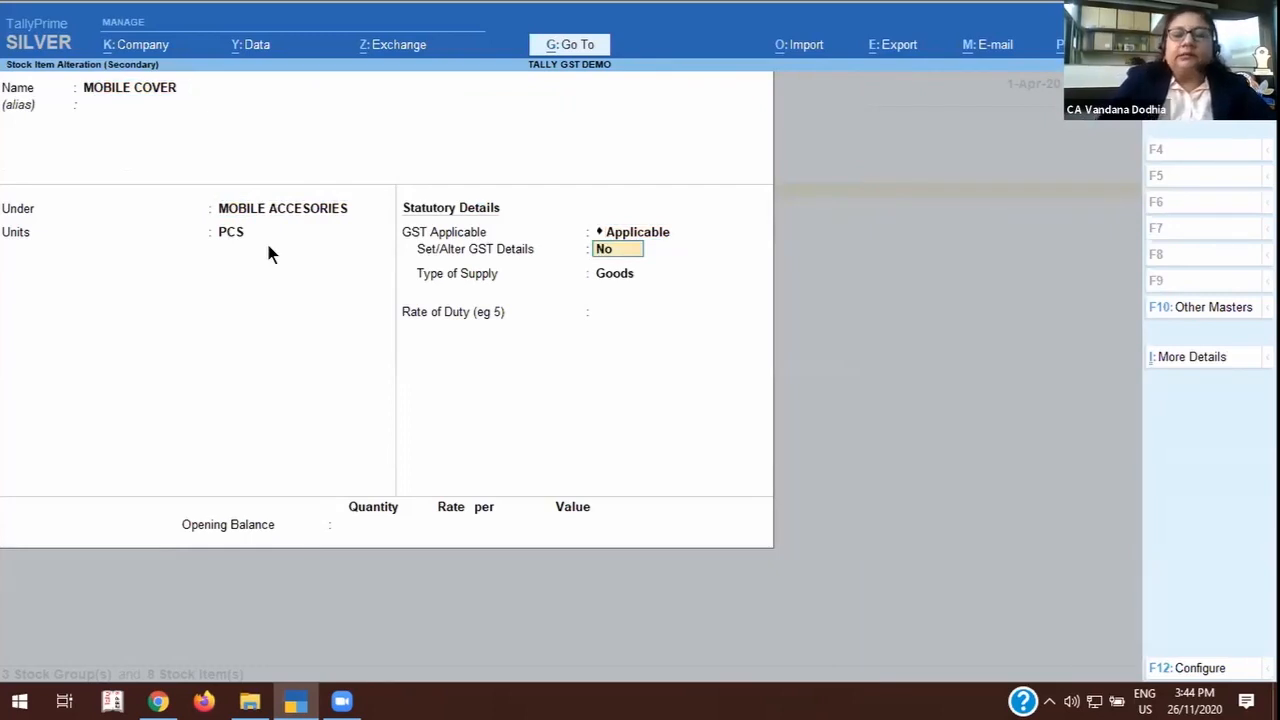
# Review the GST details of MOBILE COVER, keeping On Value, Taxable and 5% integrated tax, and accept the stock item.
pyautogui.write('y')
pyautogui.press('Return')
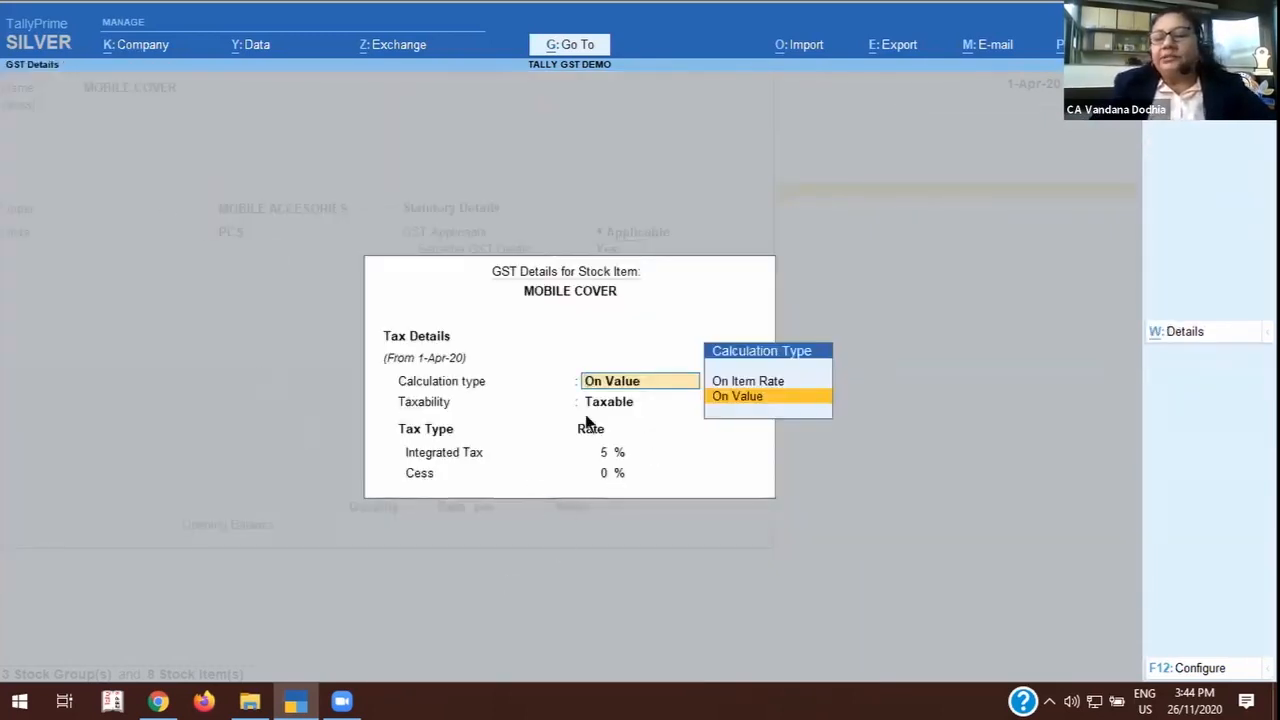
pyautogui.click(617, 456)
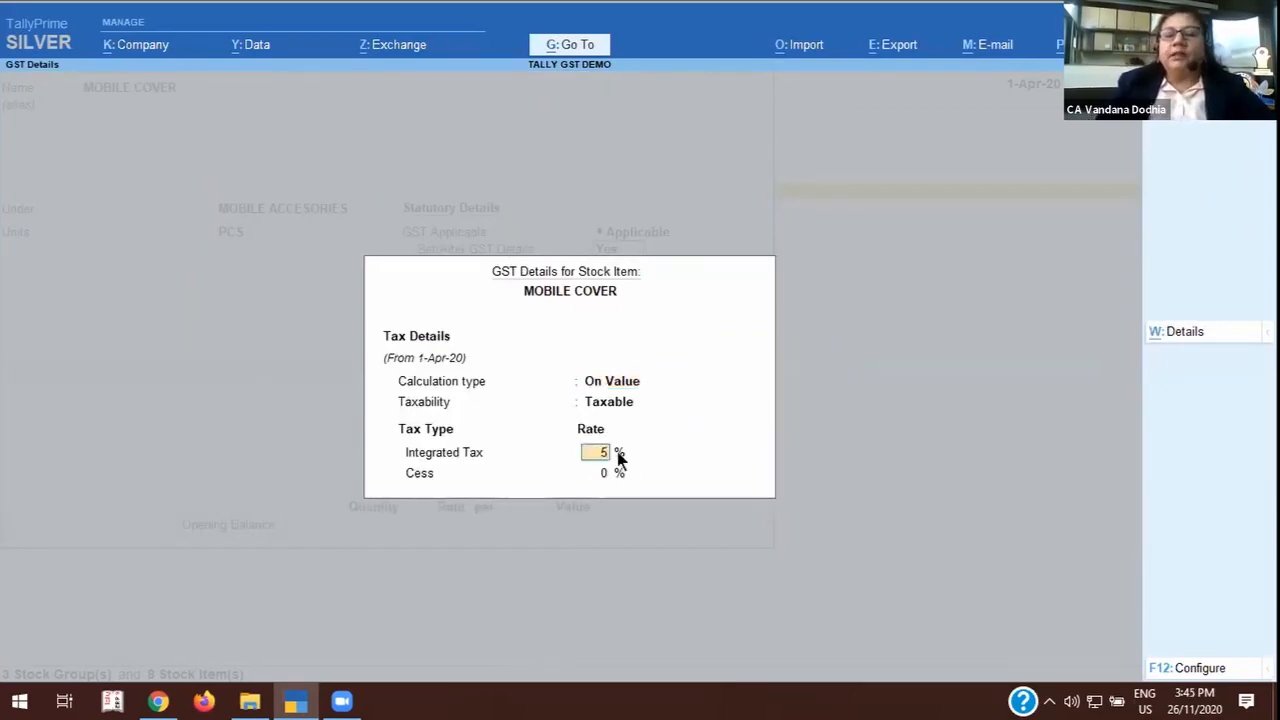
pyautogui.press('Return')
pyautogui.press('Return')
pyautogui.press('Return')
pyautogui.press('Return')
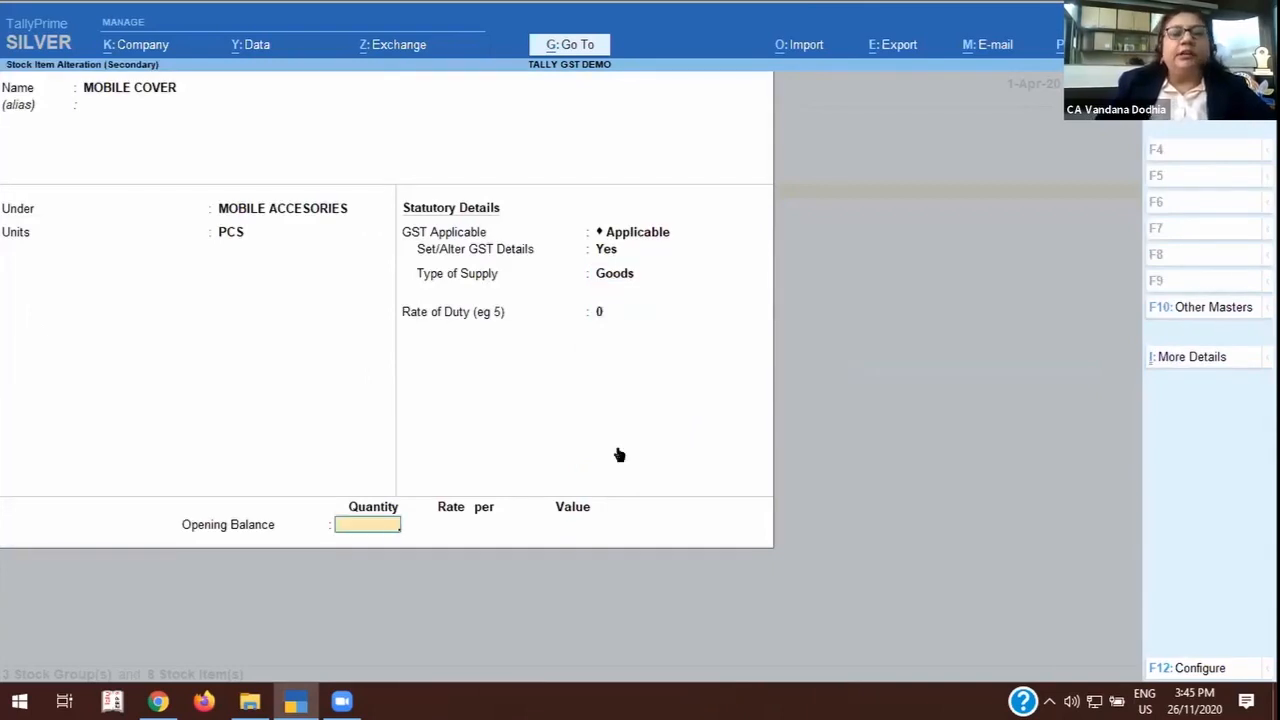
pyautogui.press('Return')
pyautogui.press('Return')
# Open the USB CHARGER stock item under MOBILE ACCESORIES and display its GST details.
pyautogui.press('Down')
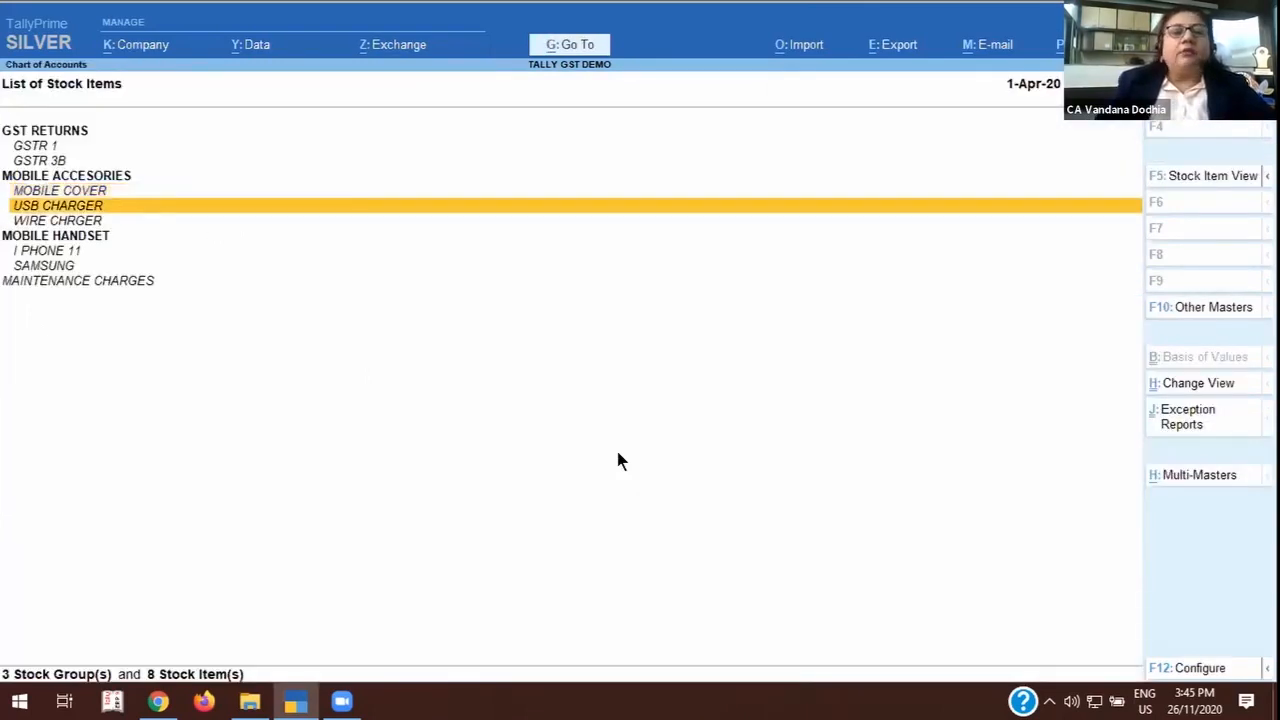
pyautogui.press('Return')
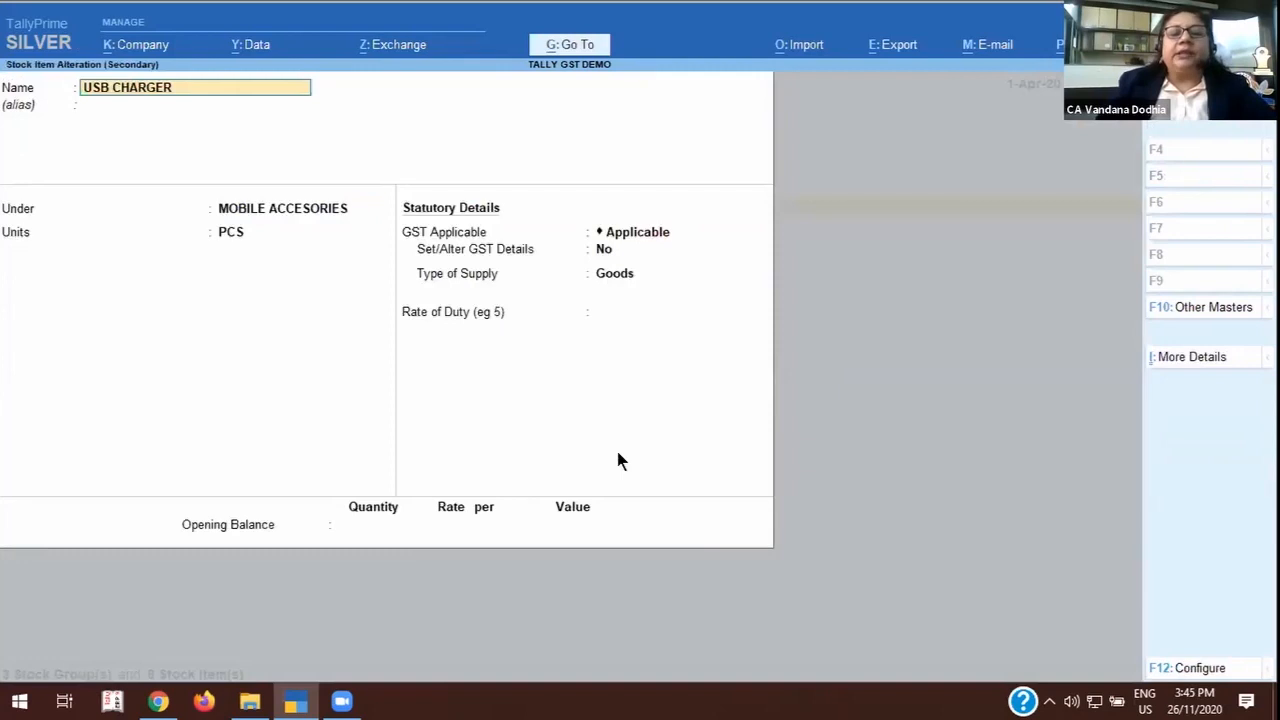
pyautogui.click(605, 249)
pyautogui.write('y')
pyautogui.press('Return')
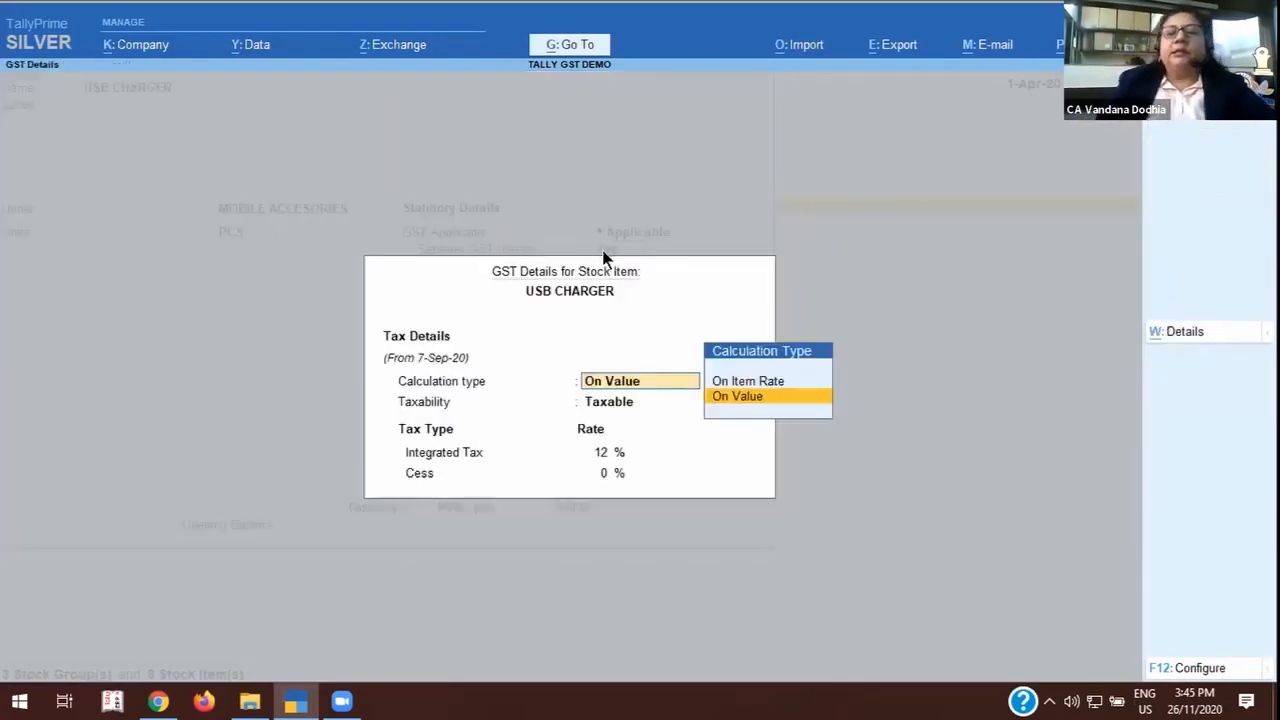
# Quit the USB CHARGER GST details and stock item without saving, and return to the list of stock items.
pyautogui.press('Escape')
pyautogui.press('Escape')
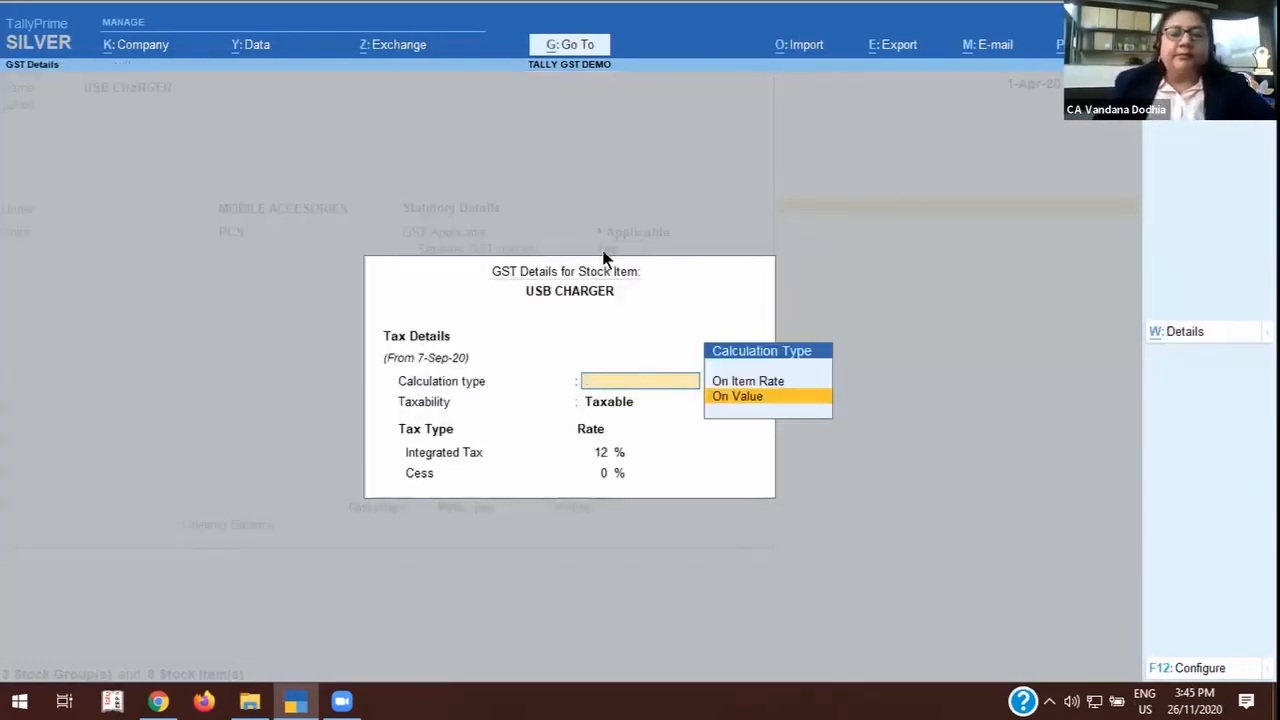
pyautogui.press('y')
pyautogui.press('BackSpace')
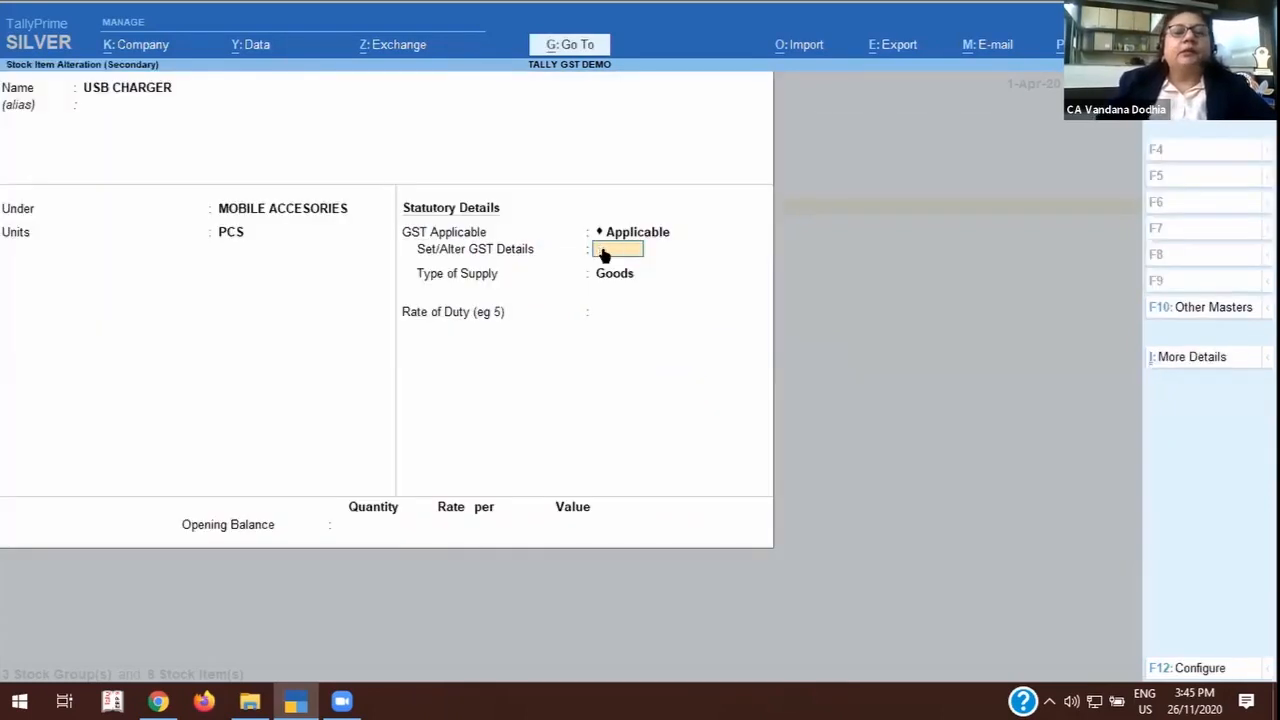
pyautogui.press('Escape')
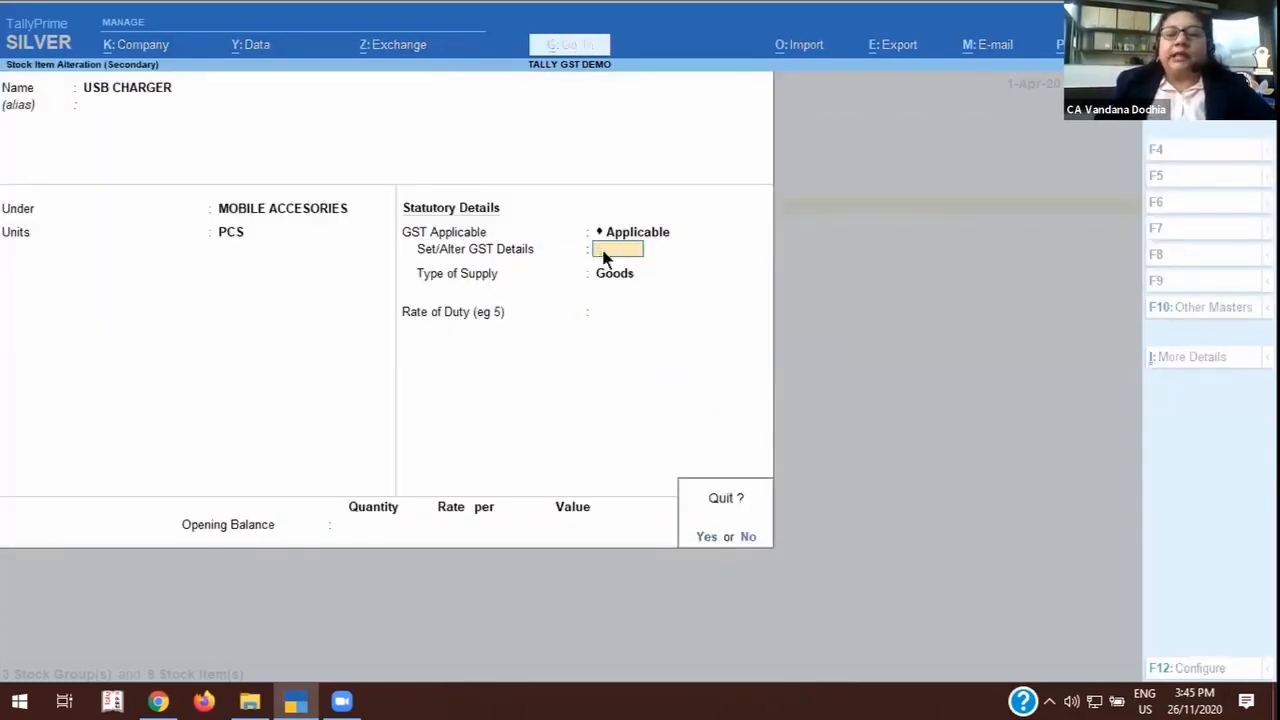
pyautogui.press('y')
# Open the WIRE CHRGER stock item under MOBILE ACCESORIES and display its GST details.
pyautogui.press('Down')
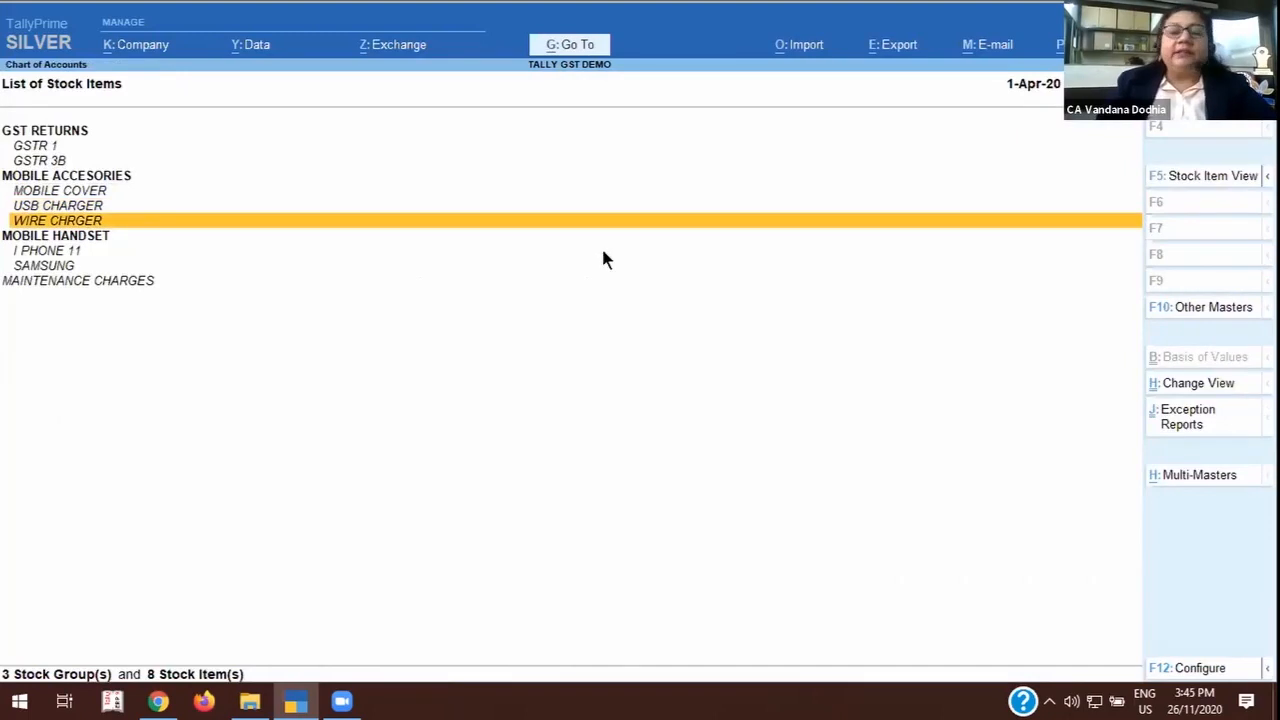
pyautogui.press('Return')
pyautogui.click(601, 247)
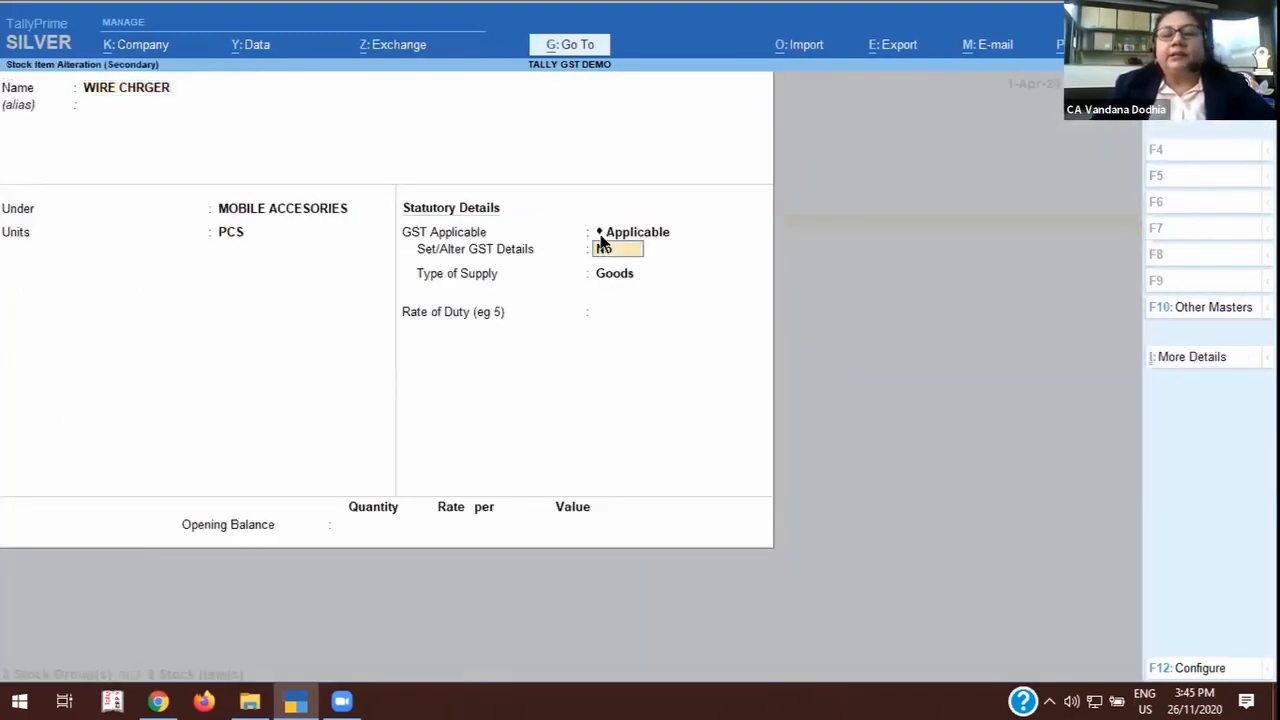
pyautogui.press('y')
pyautogui.press('Return')
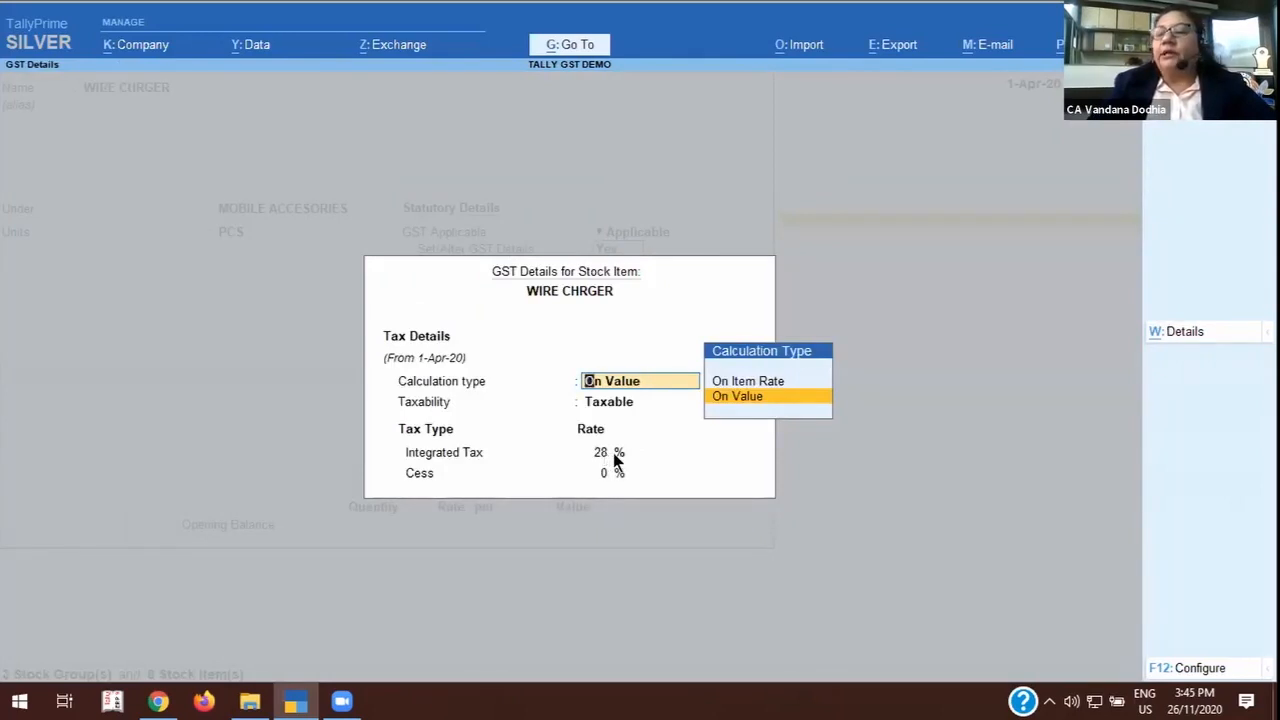
# Quit the WIRE CHRGER GST details and stock item without saving, and return to the list of stock items.
pyautogui.press('BackSpace')
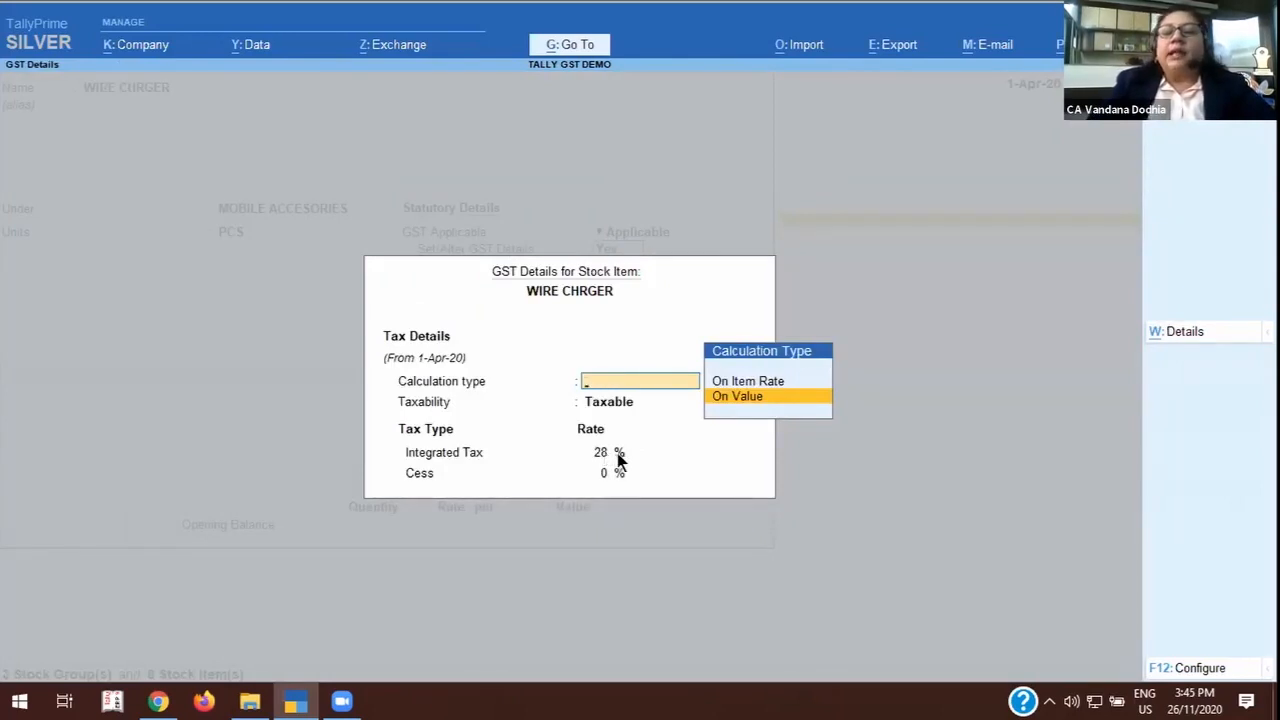
pyautogui.press('Escape')
pyautogui.press('y')
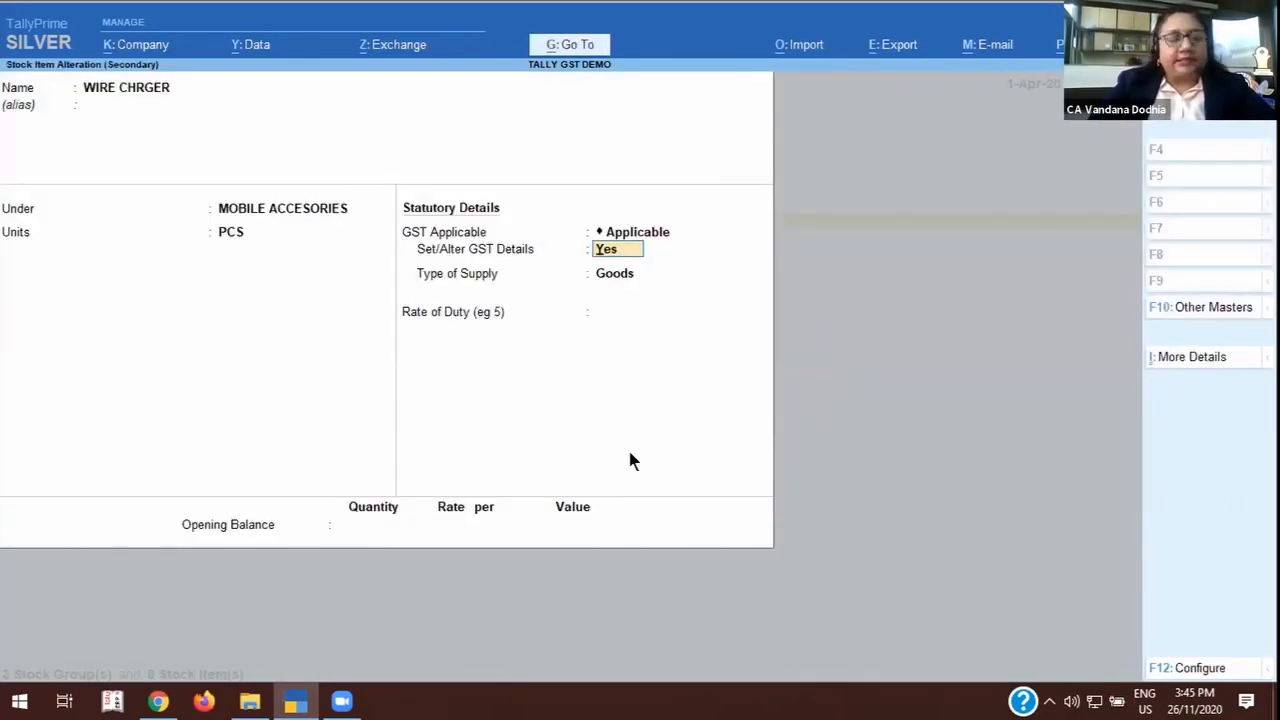
pyautogui.press('BackSpace')
pyautogui.press('Escape')
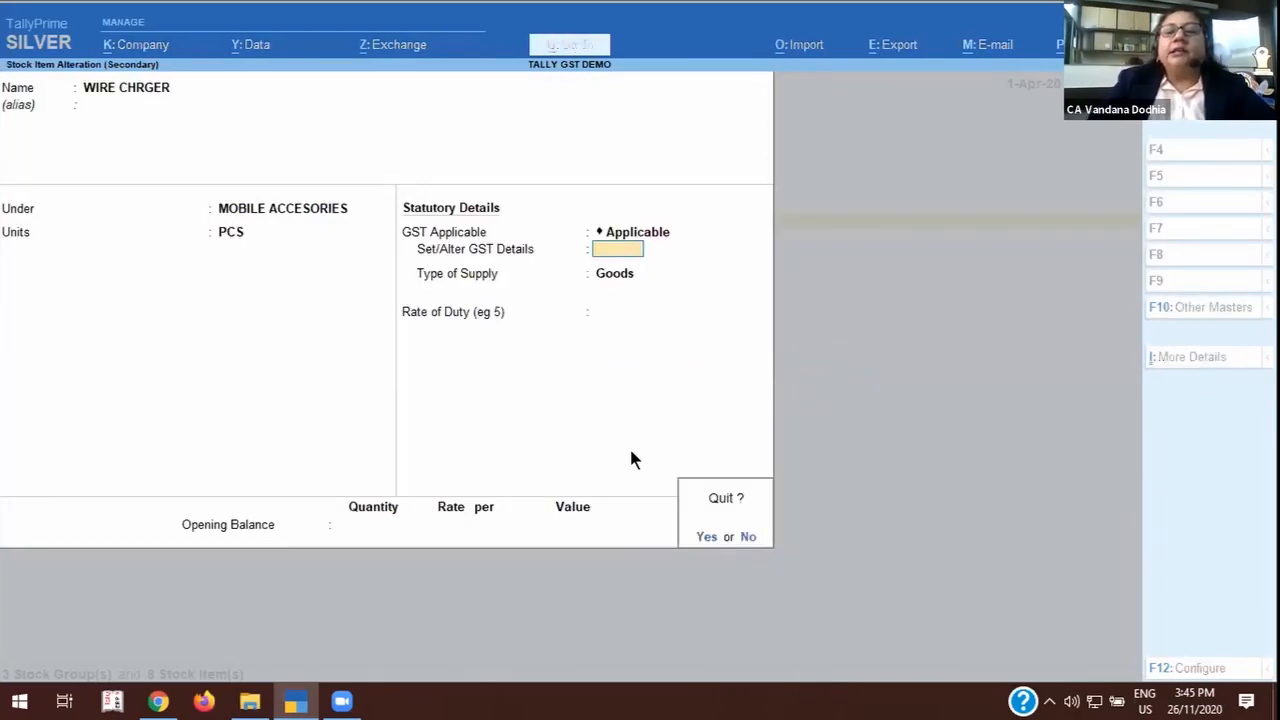
pyautogui.press('y')
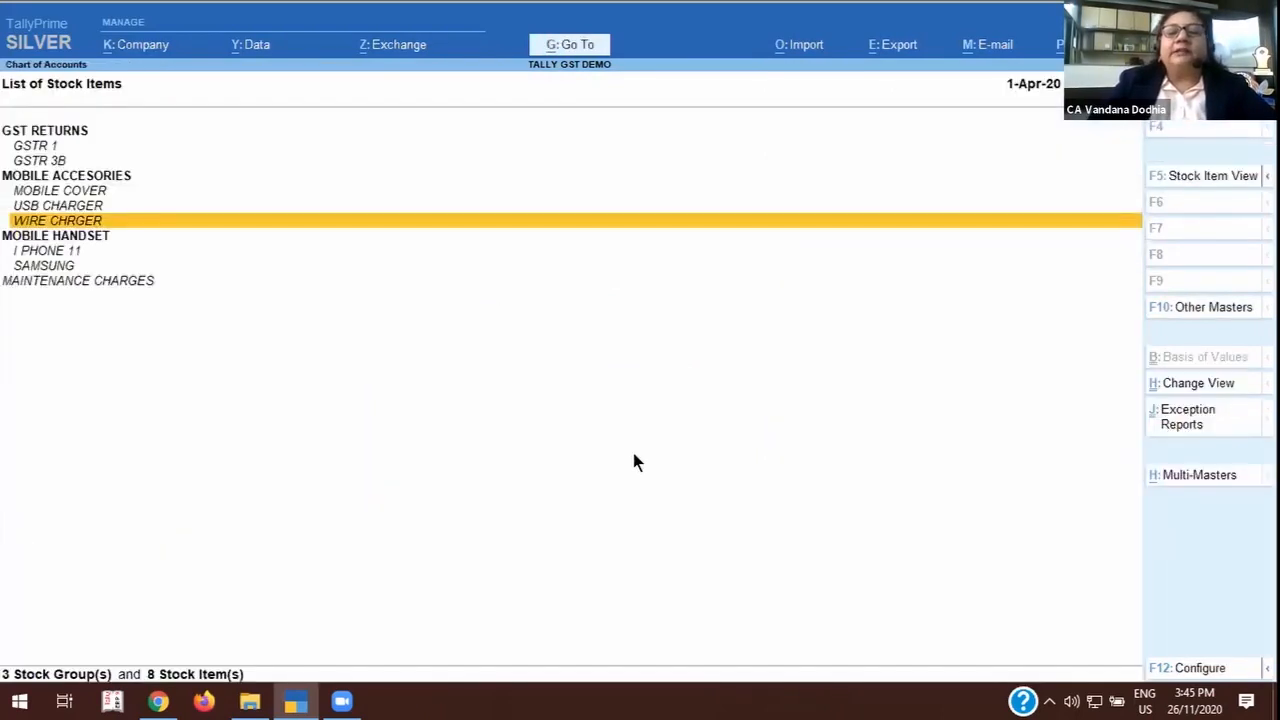
# Open the I PHONE 11 stock item under MOBILE HANDSET and display its GST details.
pyautogui.click(52, 251)
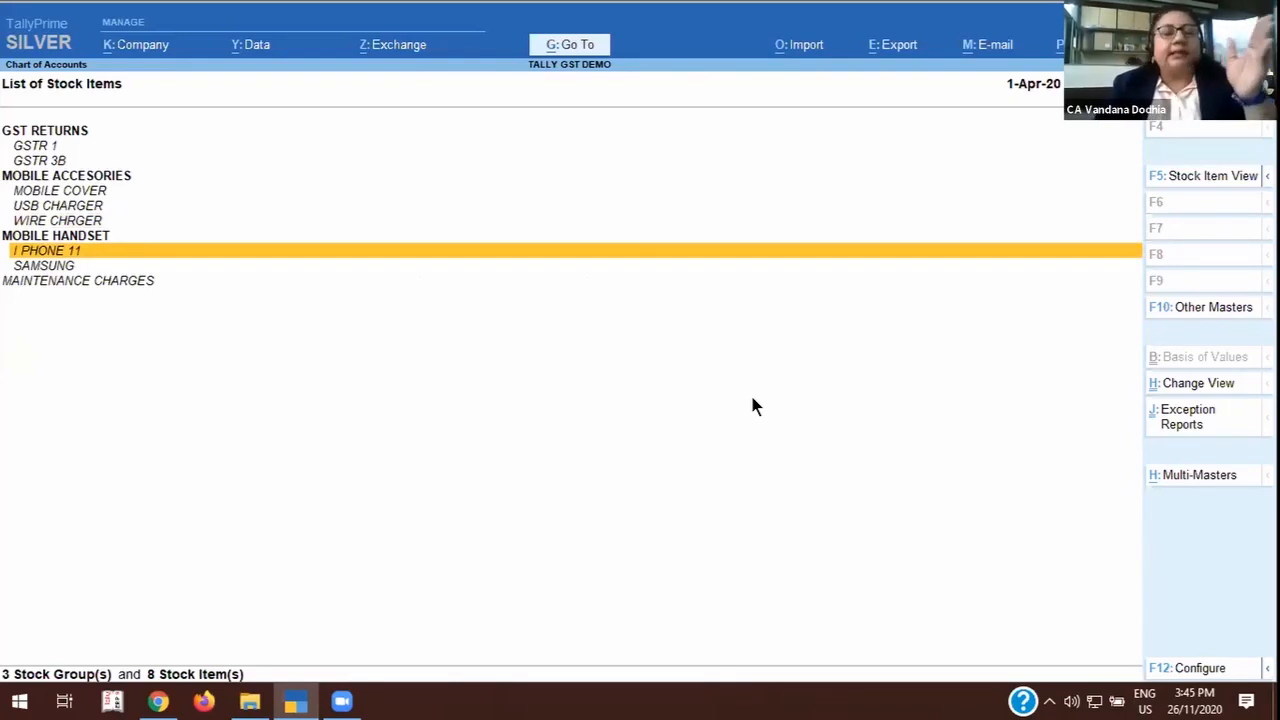
pyautogui.press('Return')
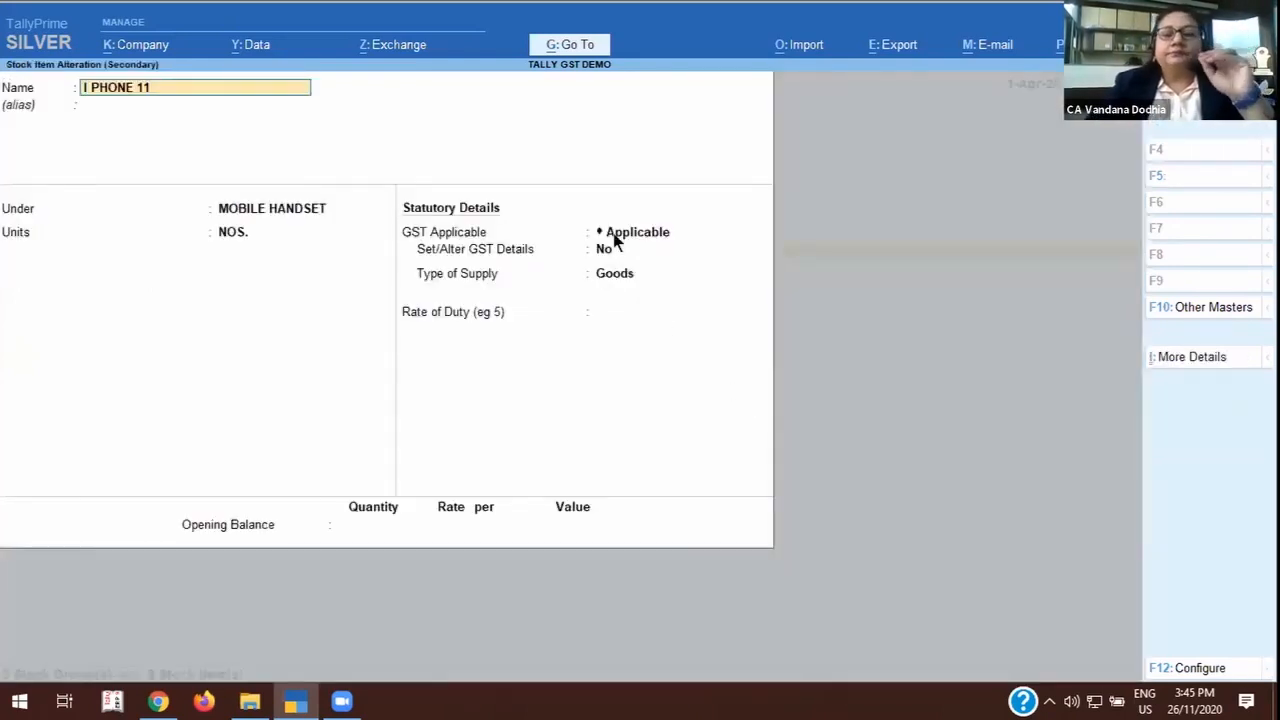
pyautogui.click(637, 256)
pyautogui.write('y')
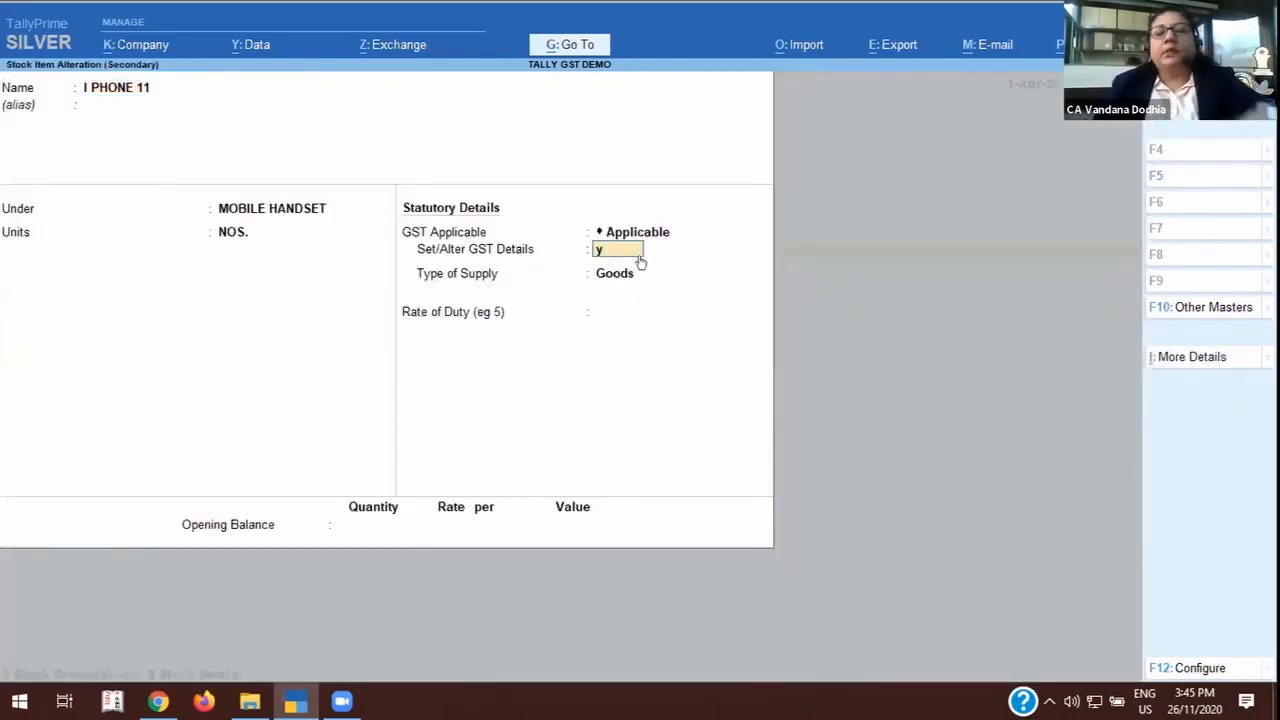
pyautogui.press('Return')
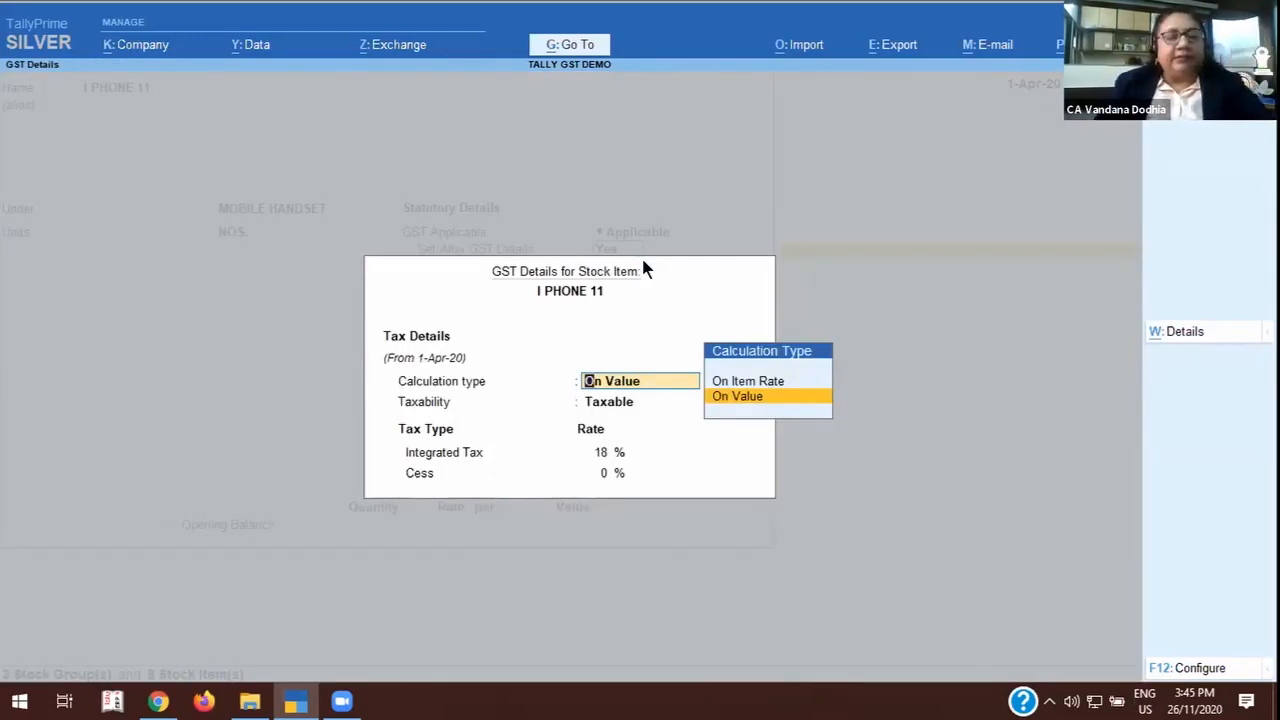
# Quit the I PHONE 11 GST details and stock item without saving, and return to the list of stock items.
pyautogui.press('Escape')
pyautogui.press('Escape')
pyautogui.press('Escape')
pyautogui.press('Escape')
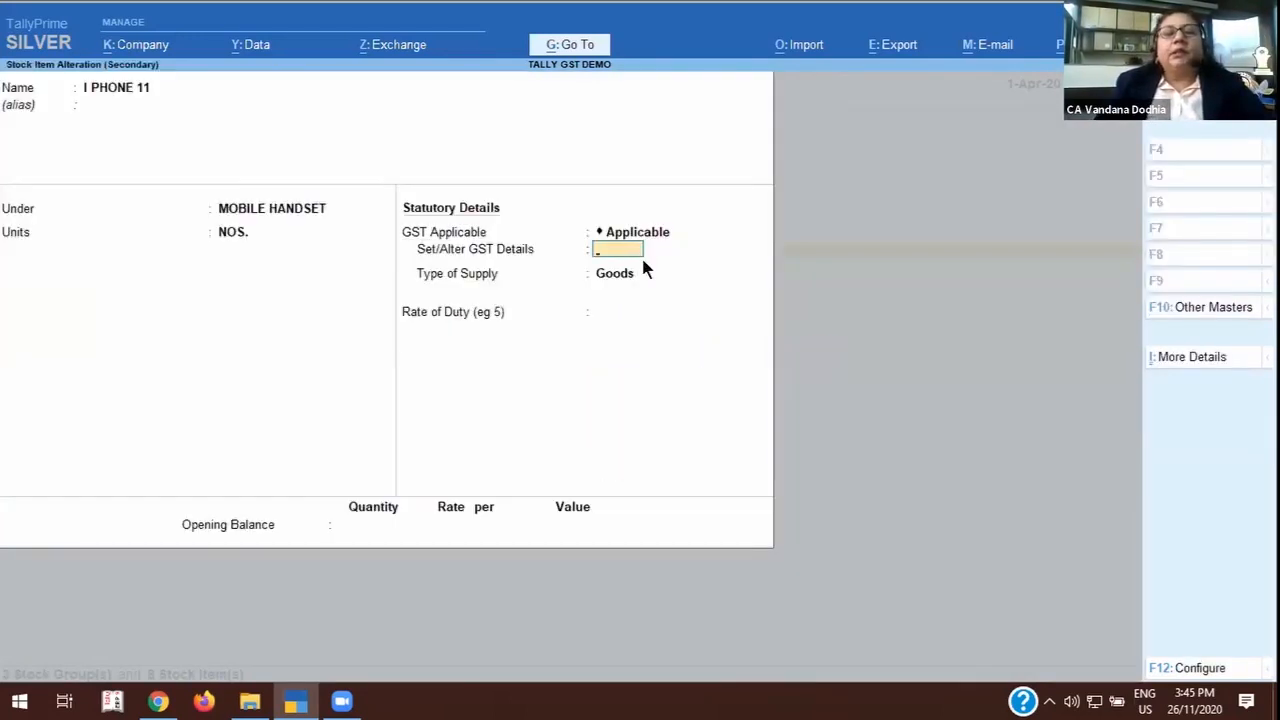
pyautogui.press('y')
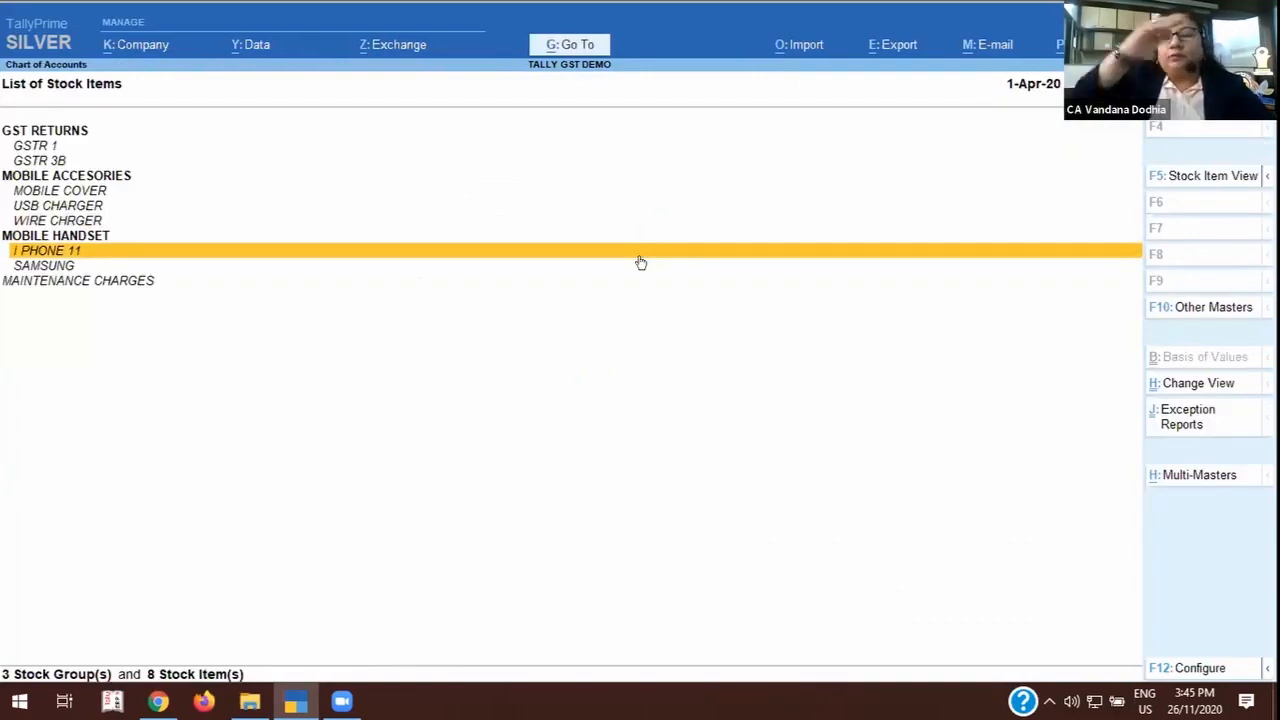
# Switch from the stock items to the list of voucher types and open the Sales voucher type for alteration.
pyautogui.press('Escape')
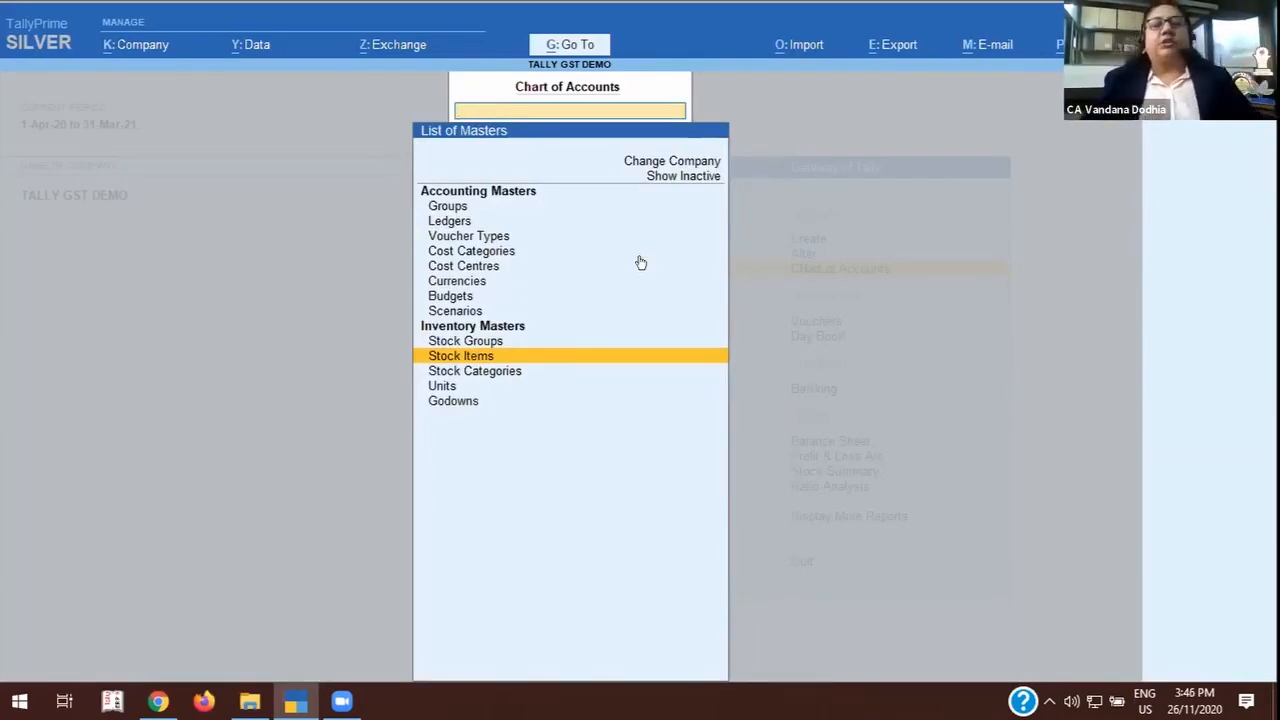
pyautogui.click(476, 237)
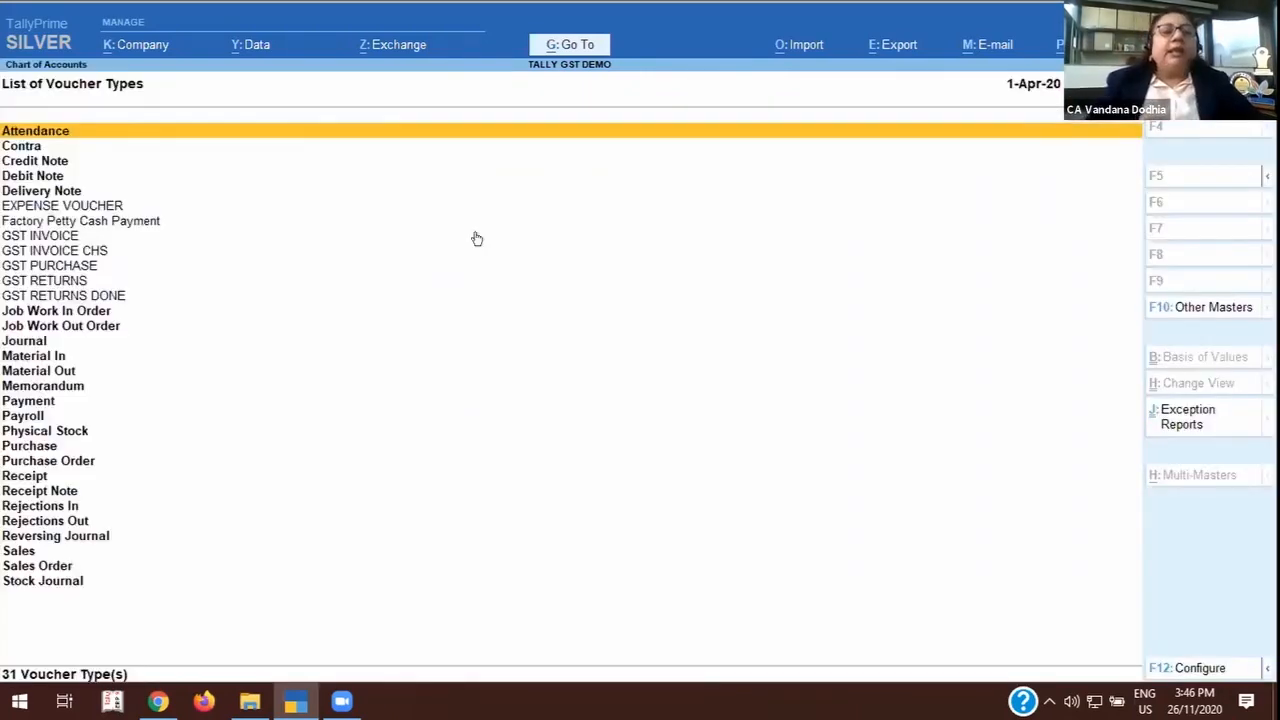
pyautogui.press('Down')
pyautogui.press('Down')
pyautogui.press('Down')
pyautogui.press('Down')
pyautogui.press('Down')
pyautogui.press('Down')
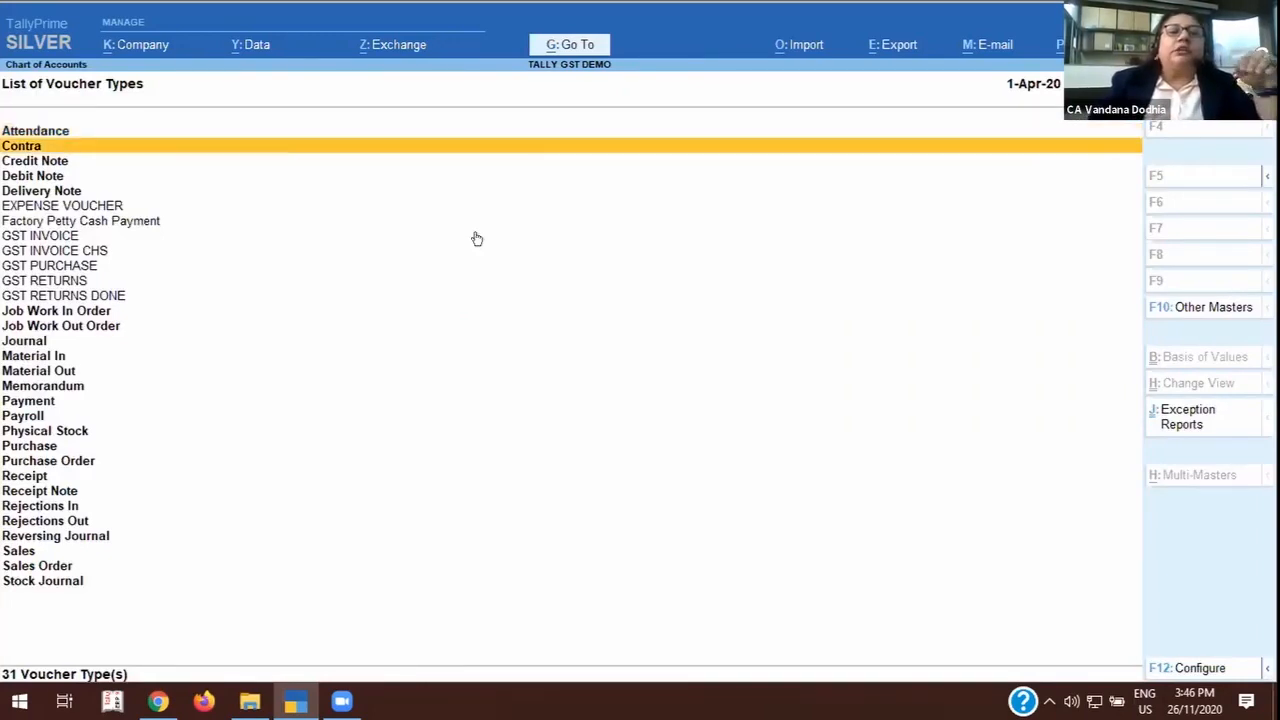
pyautogui.press('Down')
pyautogui.press('Down')
pyautogui.press('Down')
pyautogui.press('Down')
pyautogui.press('Down')
pyautogui.press('Down')
pyautogui.press('Down')
pyautogui.press('Down')
pyautogui.press('Down')
pyautogui.press('Down')
pyautogui.press('Down')
pyautogui.press('Down')
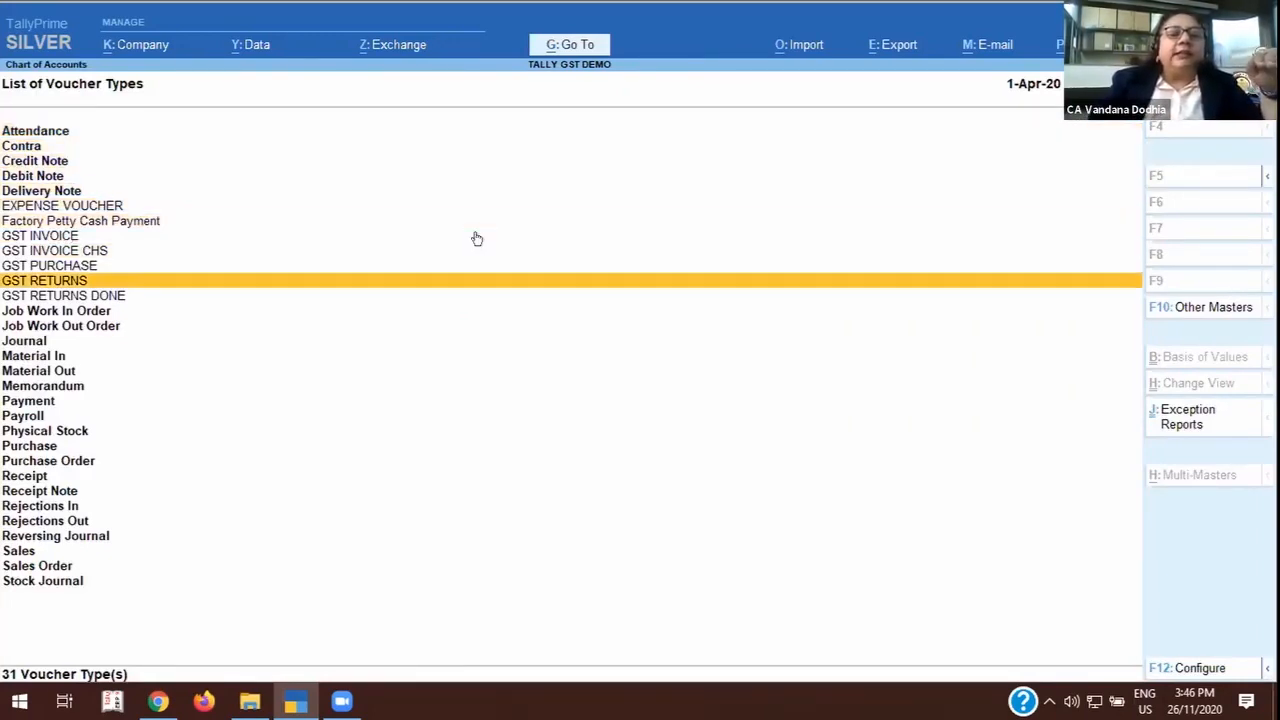
pyautogui.press('Down')
pyautogui.press('Down')
pyautogui.press('Down')
pyautogui.press('Down')
pyautogui.press('Down')
pyautogui.press('Down')
pyautogui.press('Down')
pyautogui.press('Down')
pyautogui.press('Down')
pyautogui.press('Down')
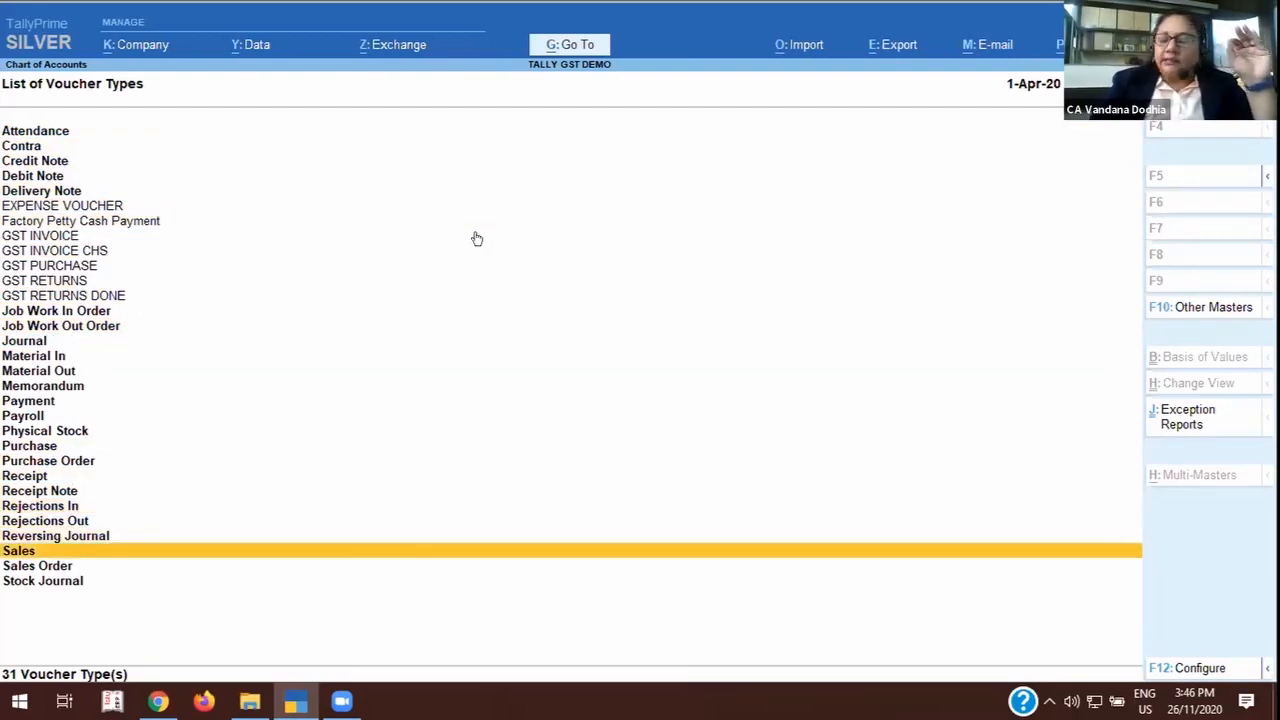
pyautogui.press('Return')
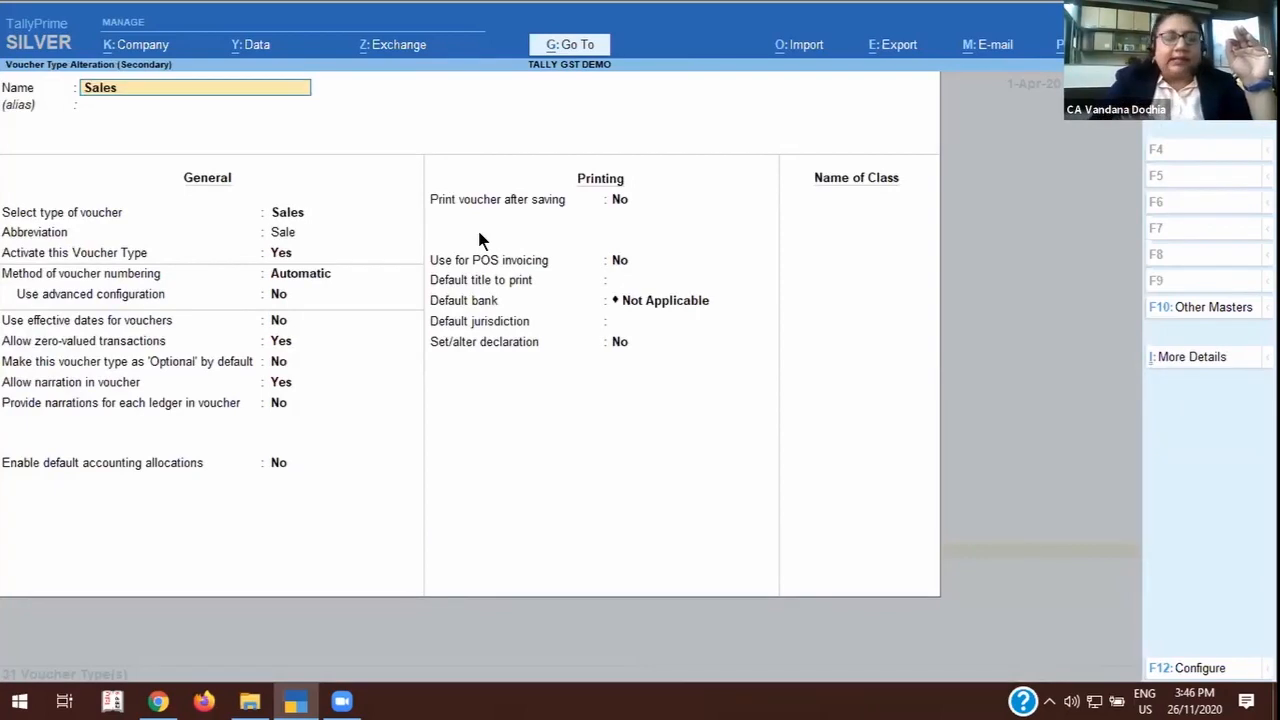
# Quit the Sales voucher type without saving, and return to the list of voucher types.
pyautogui.press('BackSpace')
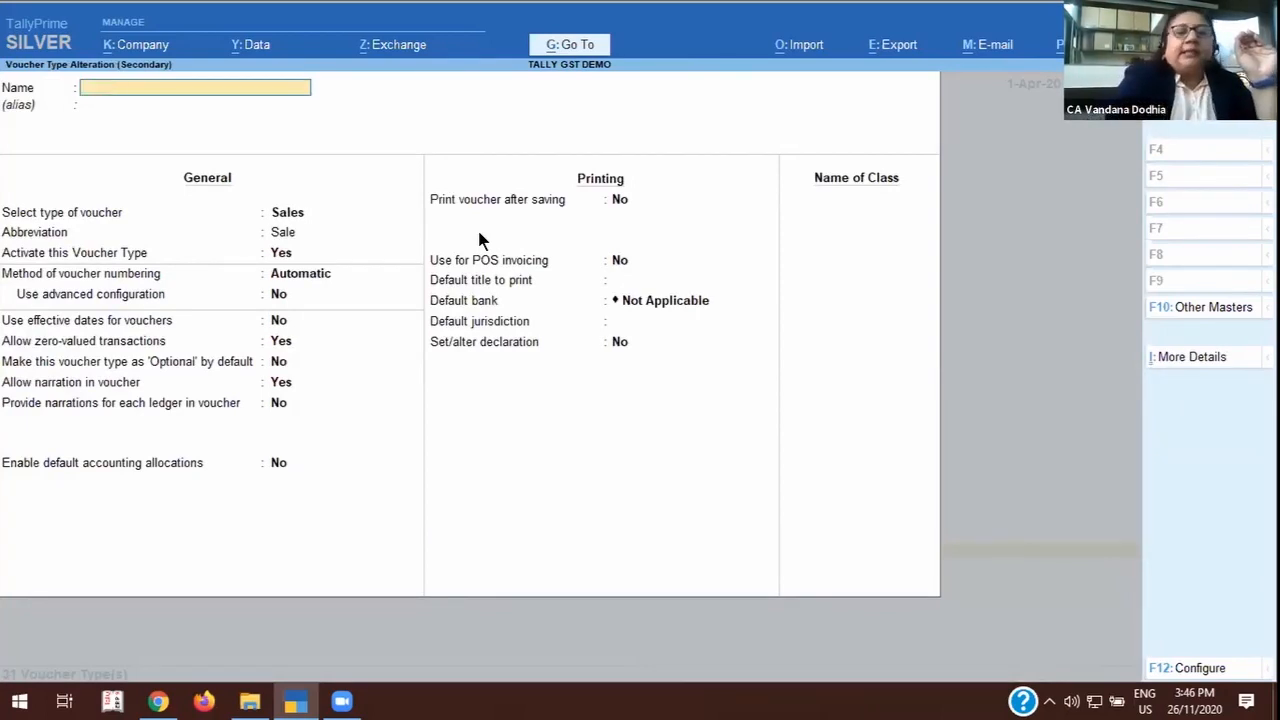
pyautogui.press('Escape')
pyautogui.press('y')
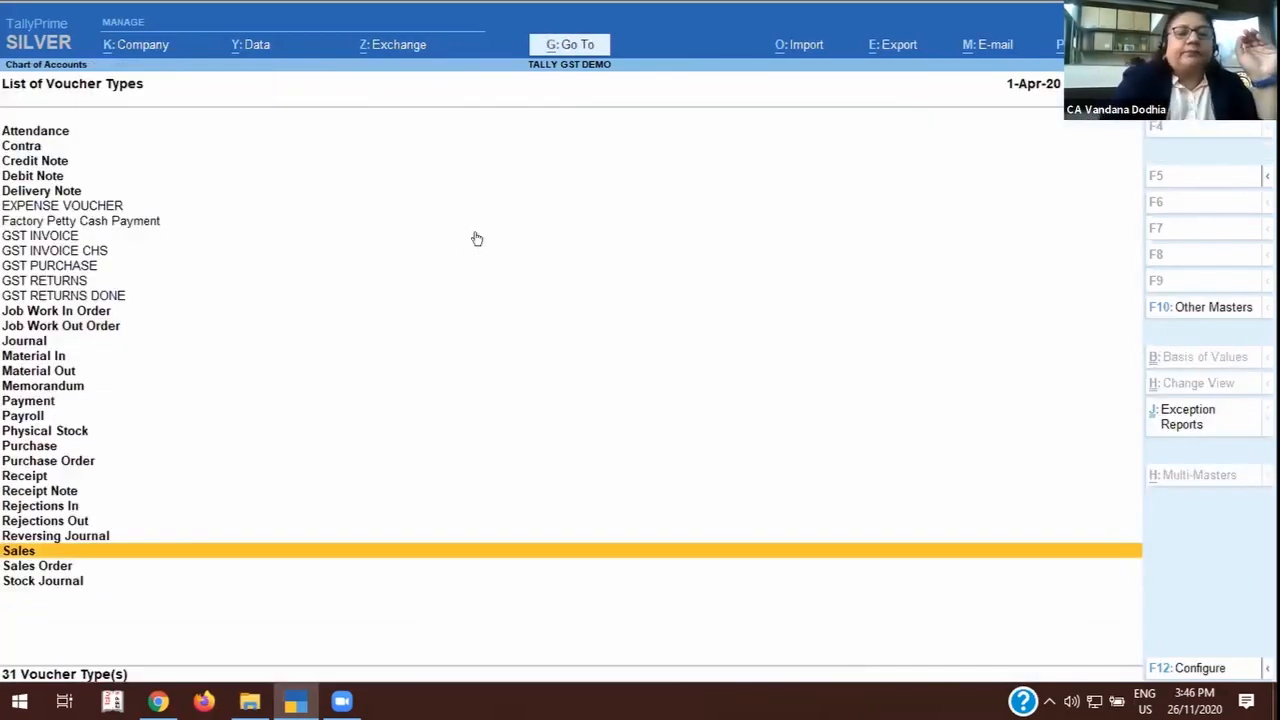
# Open the GST INVOICE voucher type for alteration from the list of voucher types.
pyautogui.press('Up')
pyautogui.press('Up')
pyautogui.press('Up')
pyautogui.press('Up')
pyautogui.press('Up')
pyautogui.press('Up')
pyautogui.press('Up')
pyautogui.press('Up')
pyautogui.press('Up')
pyautogui.press('Up')
pyautogui.press('Up')
pyautogui.press('Up')
pyautogui.press('Up')
pyautogui.press('Up')
pyautogui.press('Up')
pyautogui.press('Up')
pyautogui.press('Up')
pyautogui.press('Up')
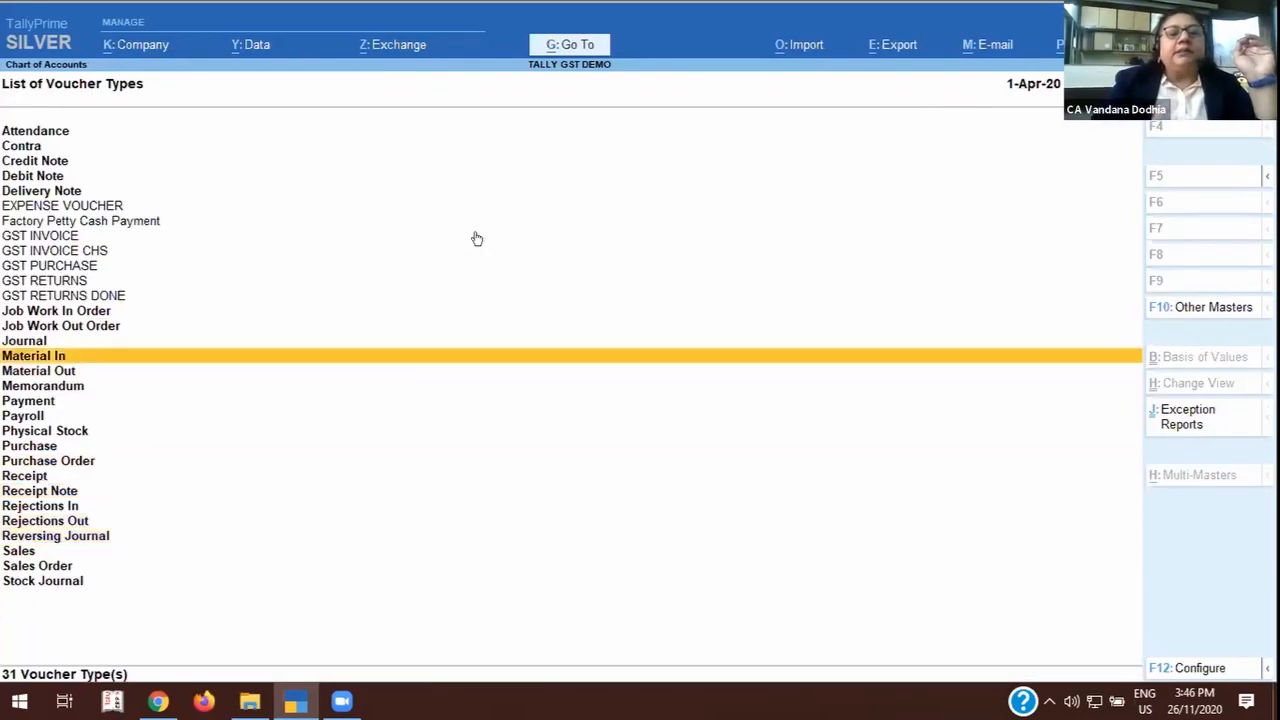
pyautogui.press('Up')
pyautogui.press('Up')
pyautogui.press('Up')
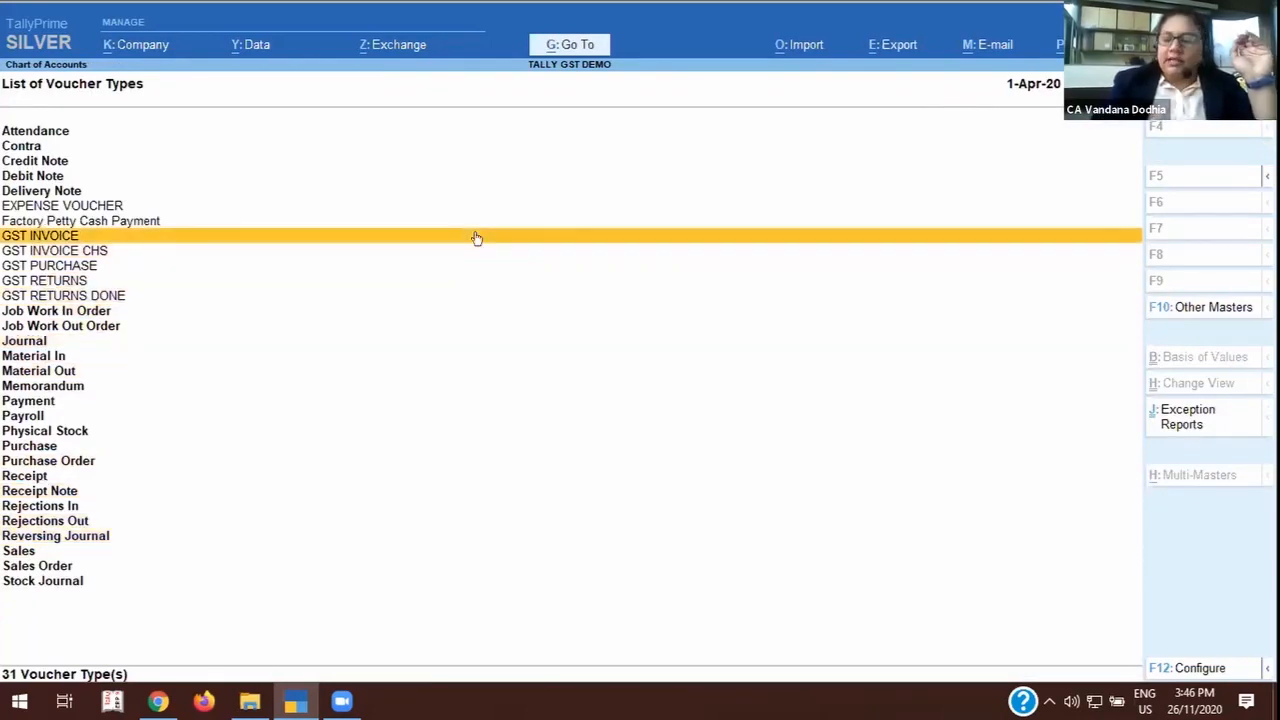
pyautogui.press('Return')
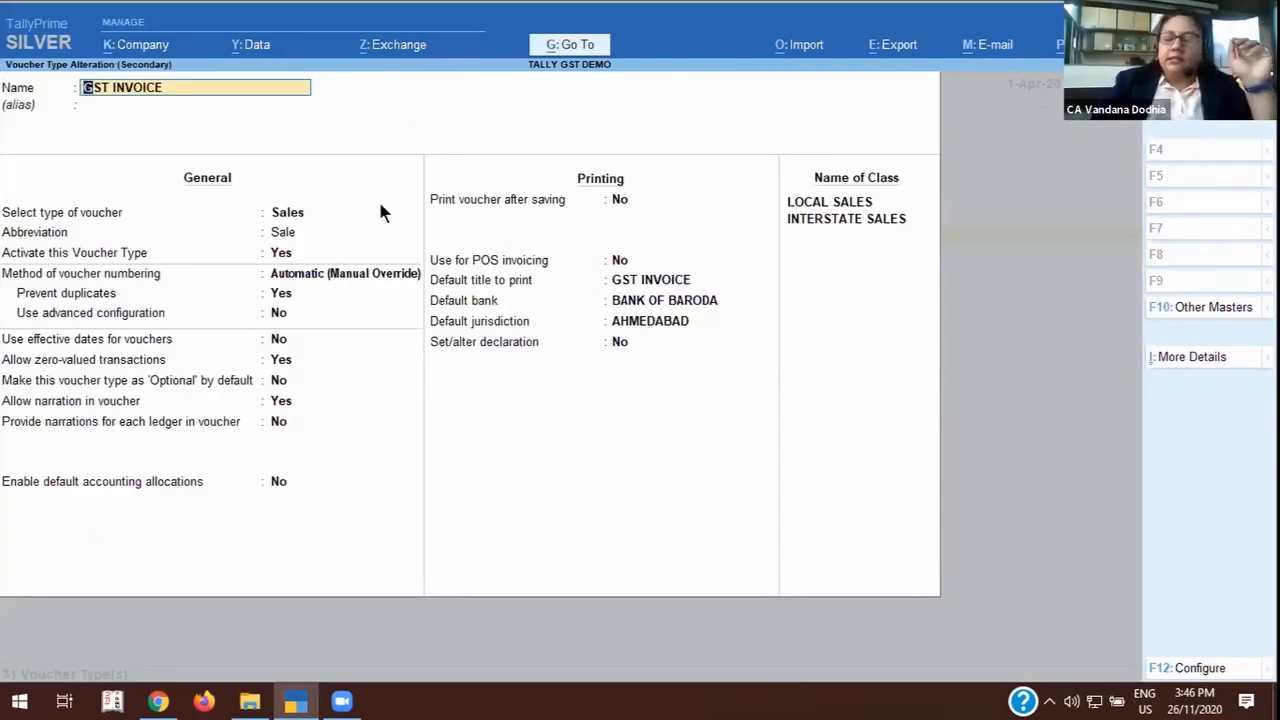
# Set the GST INVOICE voucher type's activation option to No, keeping its name, Sales type and abbreviation.
pyautogui.press('Return')
pyautogui.press('Return')
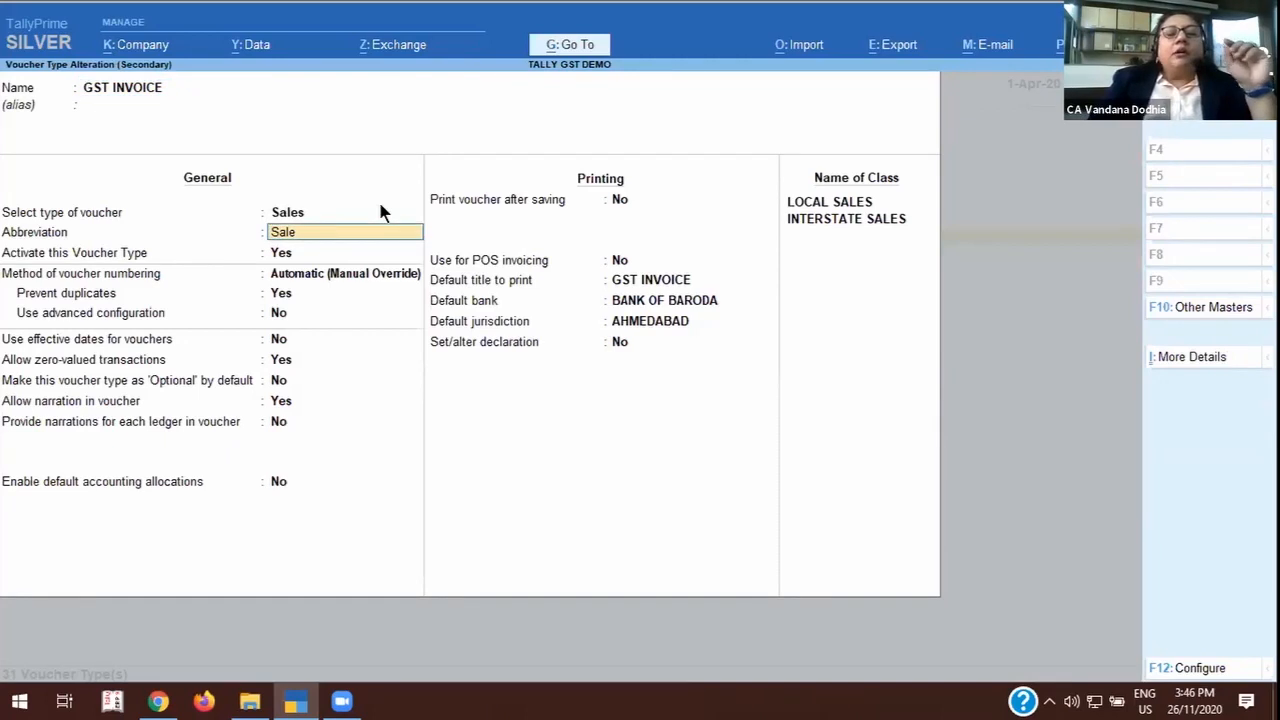
pyautogui.press('Return')
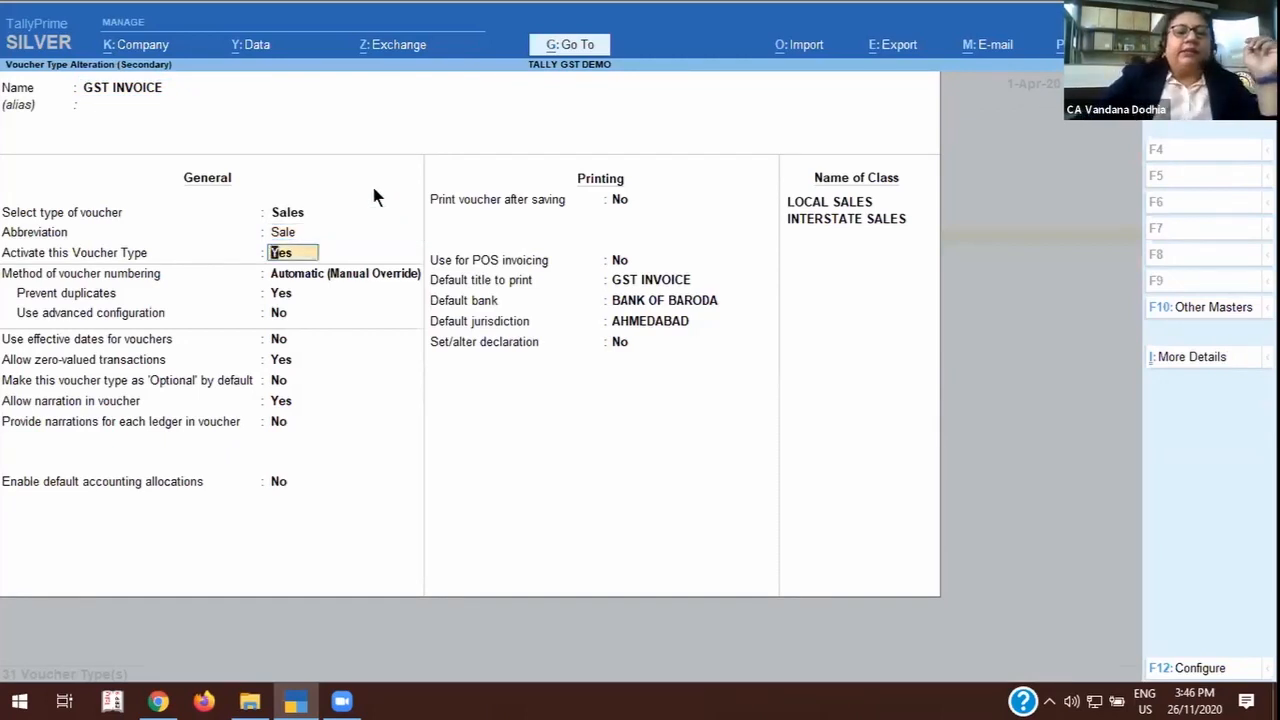
pyautogui.write('n')
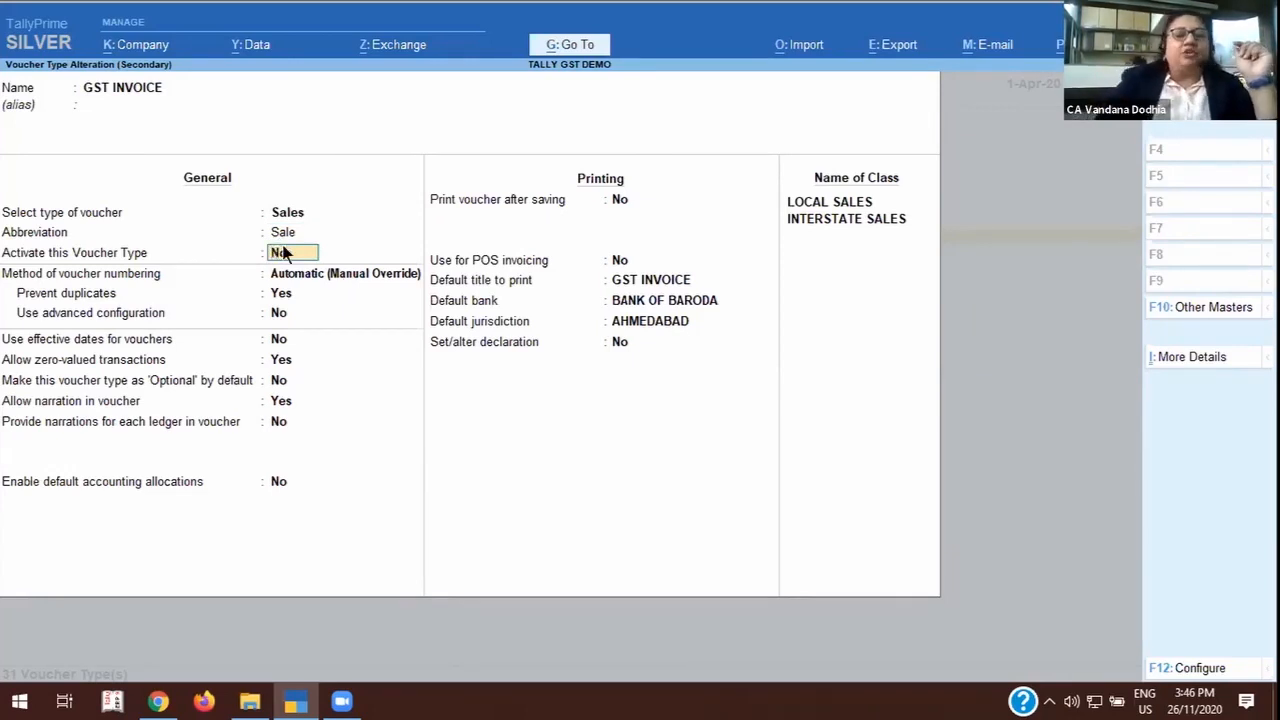
pyautogui.press('Return')
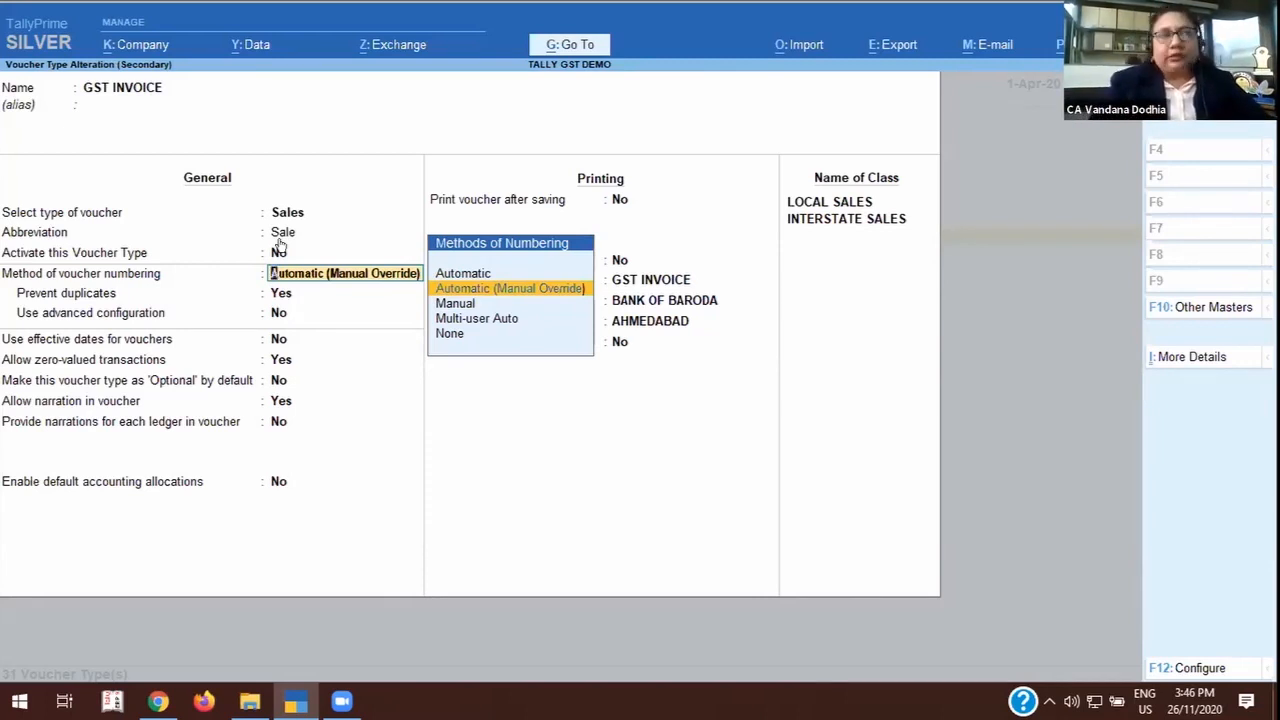
# Keep Automatic (Manual Override) numbering with duplicates prevented, and set Use advanced configuration to Yes to open the numbering details.
pyautogui.press('Return')
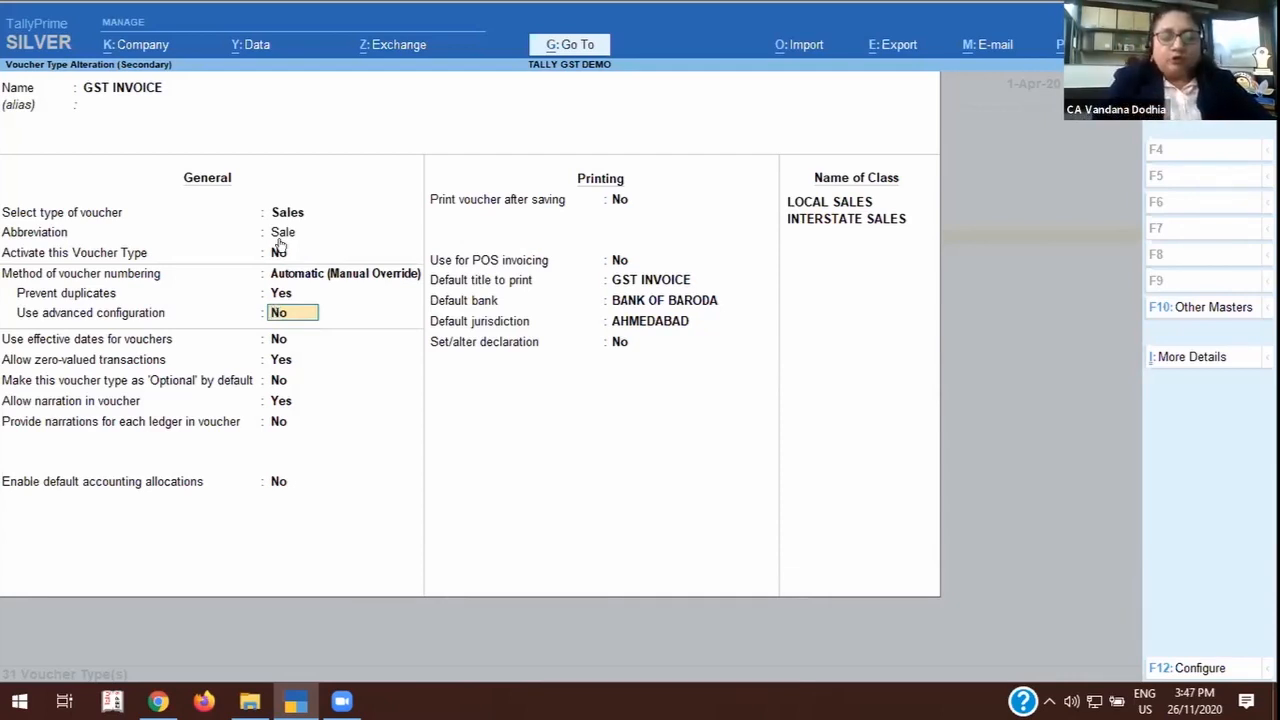
pyautogui.write('y')
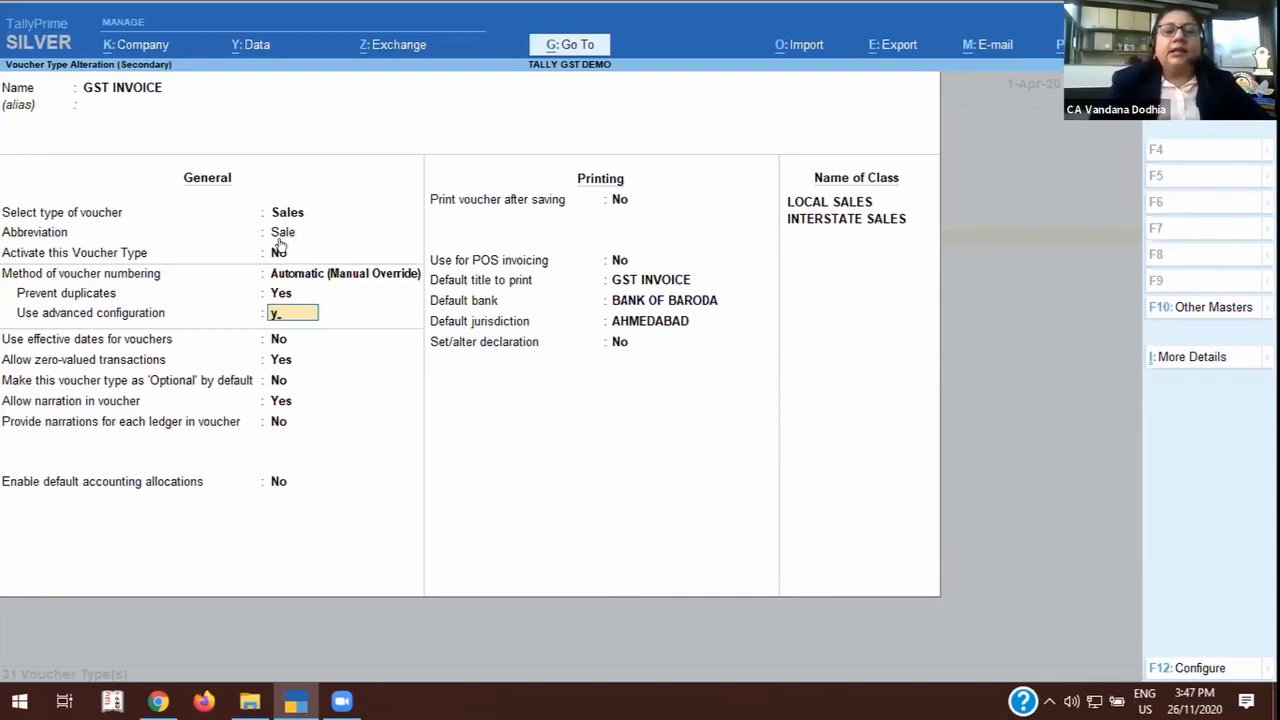
pyautogui.press('Return')
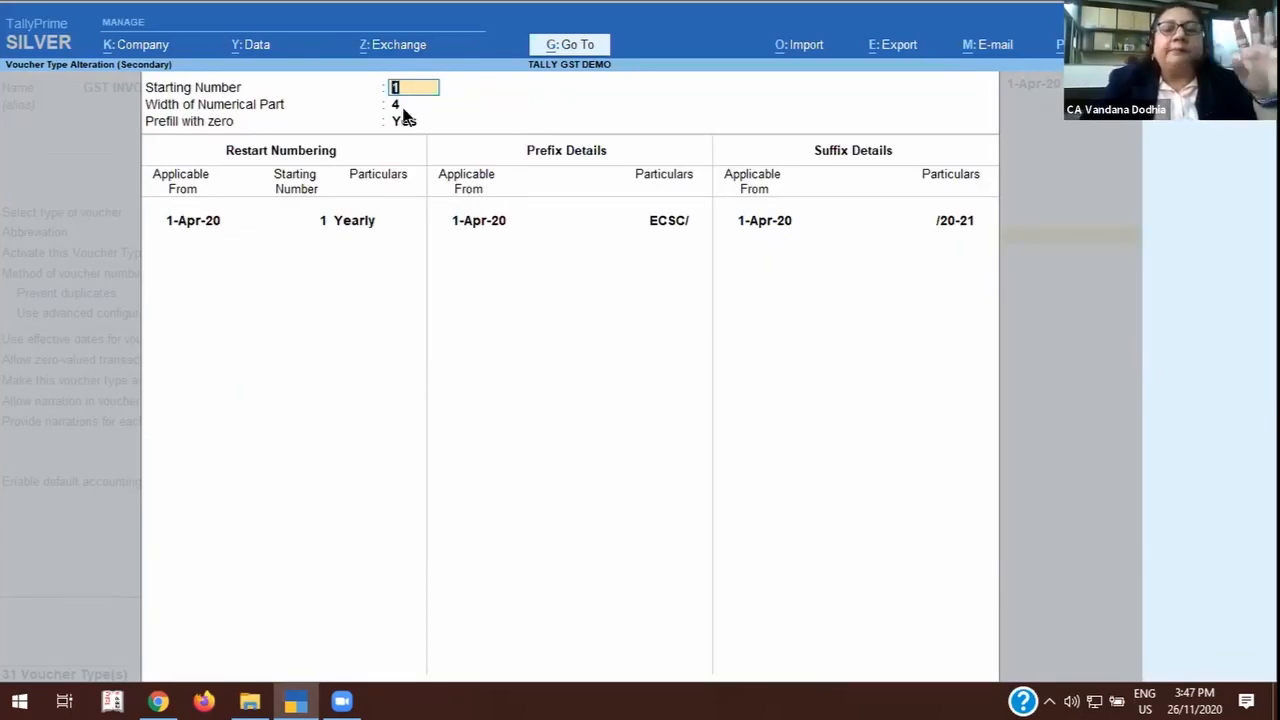
# Keep the starting number, width, zero prefill and yearly restart, and set the prefix applicable from 1-Apr-20 to TSL/.
pyautogui.press('Return')
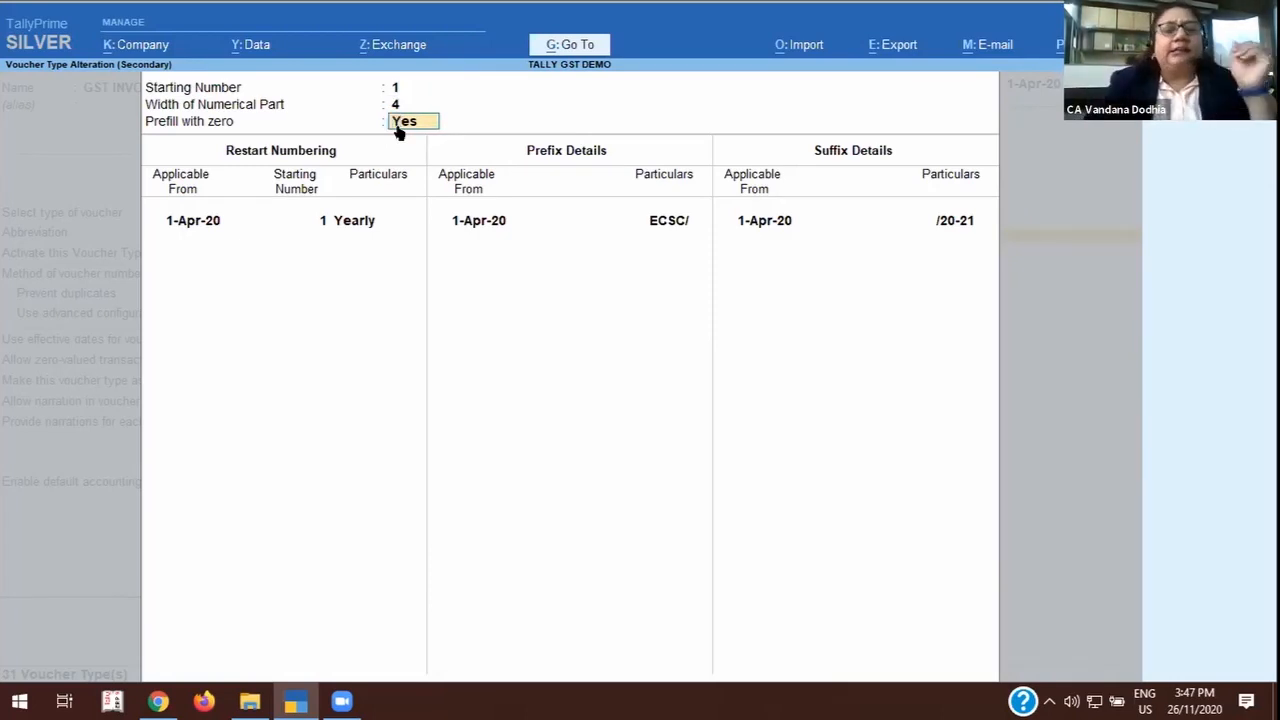
pyautogui.press('Return')
pyautogui.press('Return')
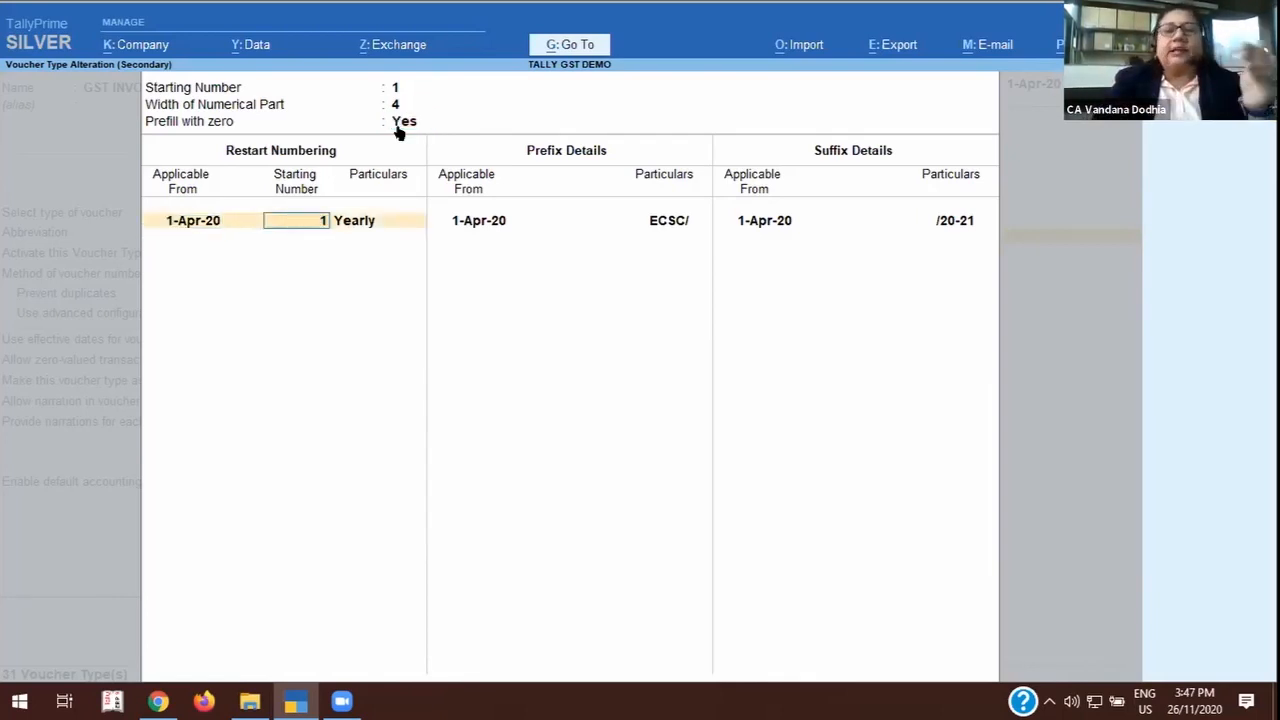
pyautogui.press('Return')
pyautogui.press('Return')
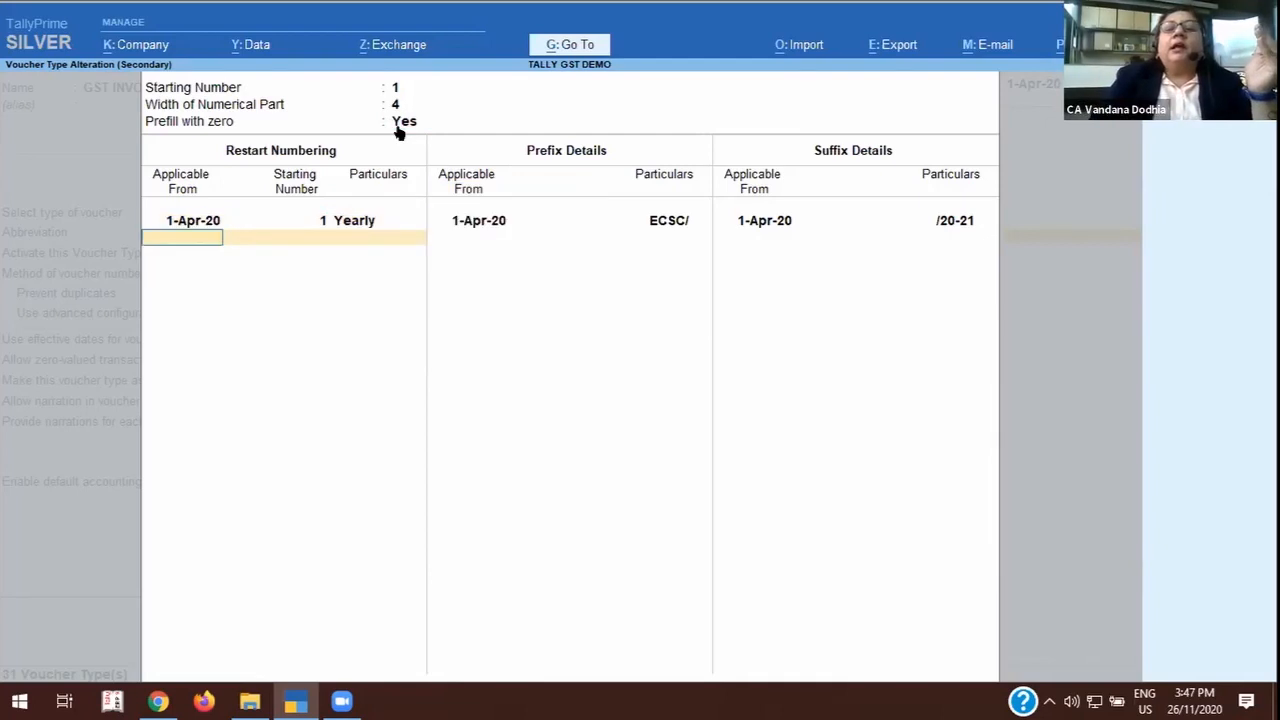
pyautogui.press('Return')
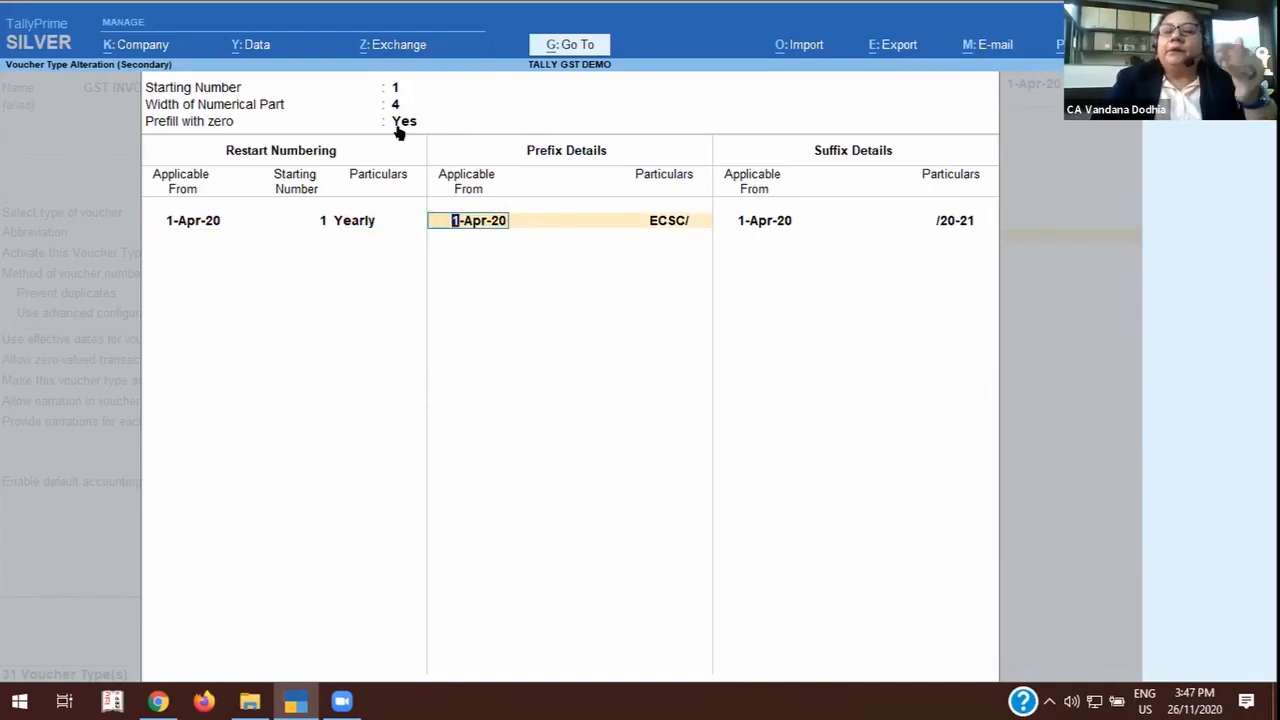
pyautogui.press('Return')
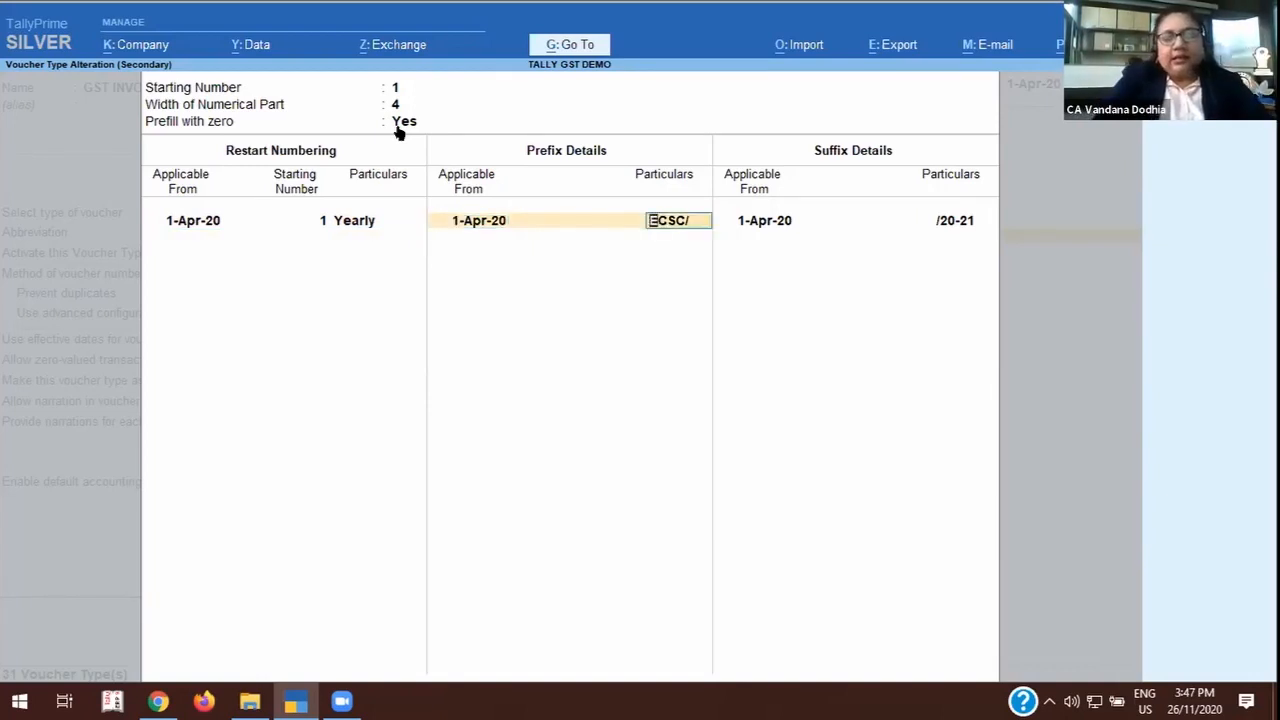
pyautogui.write('Ts')
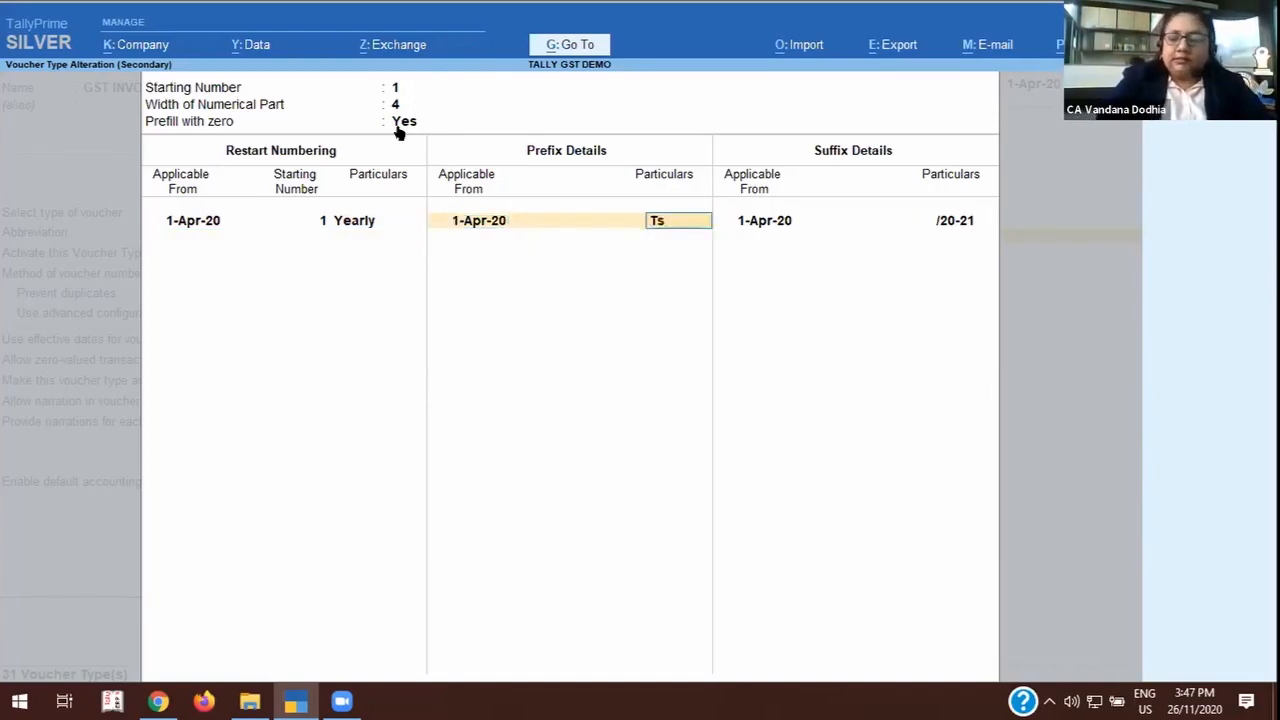
pyautogui.press('BackSpace')
pyautogui.write('SL/')
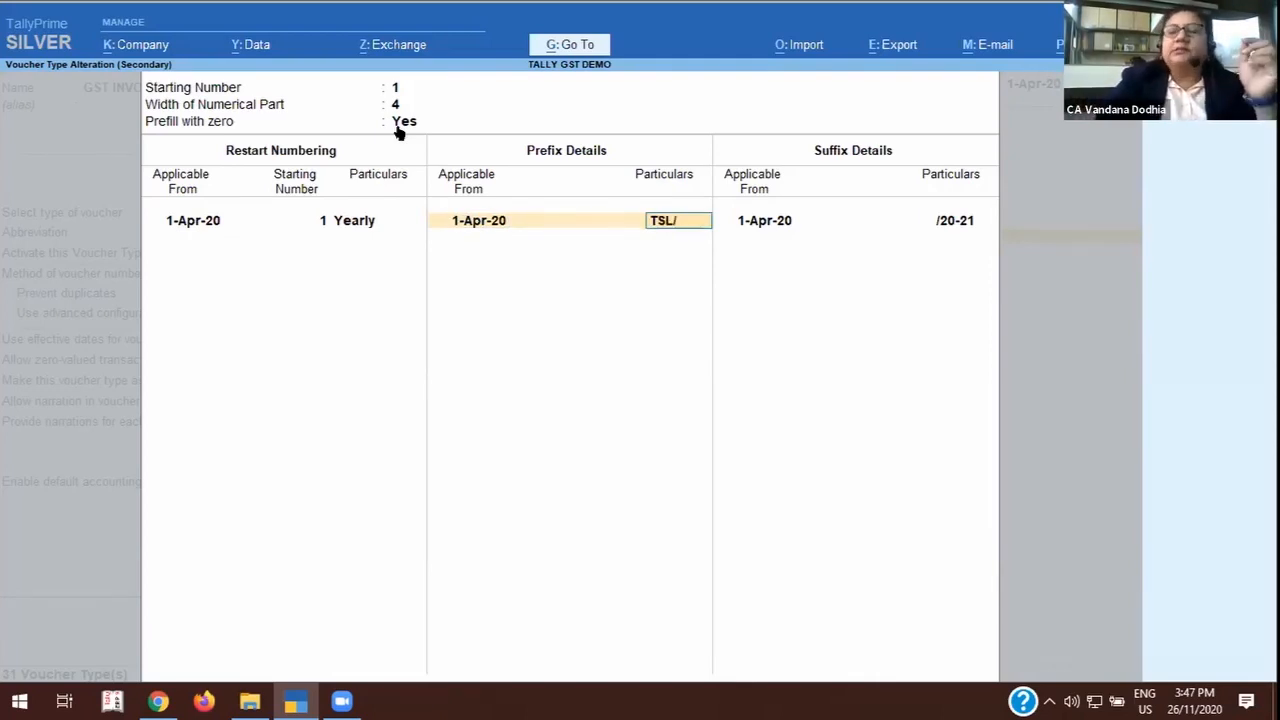
pyautogui.press('Return')
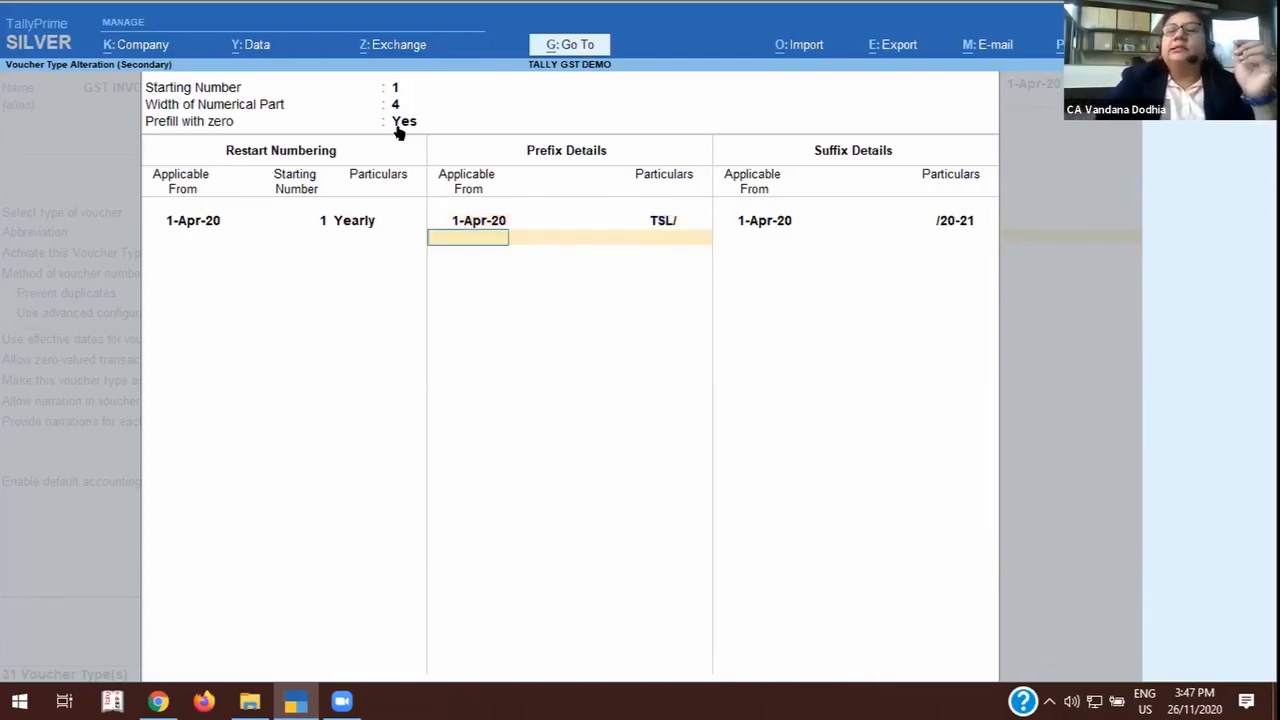
# Keep the /20-21 suffix applicable from 1-Apr-20 and accept the advanced numbering configuration.
pyautogui.press('Return')
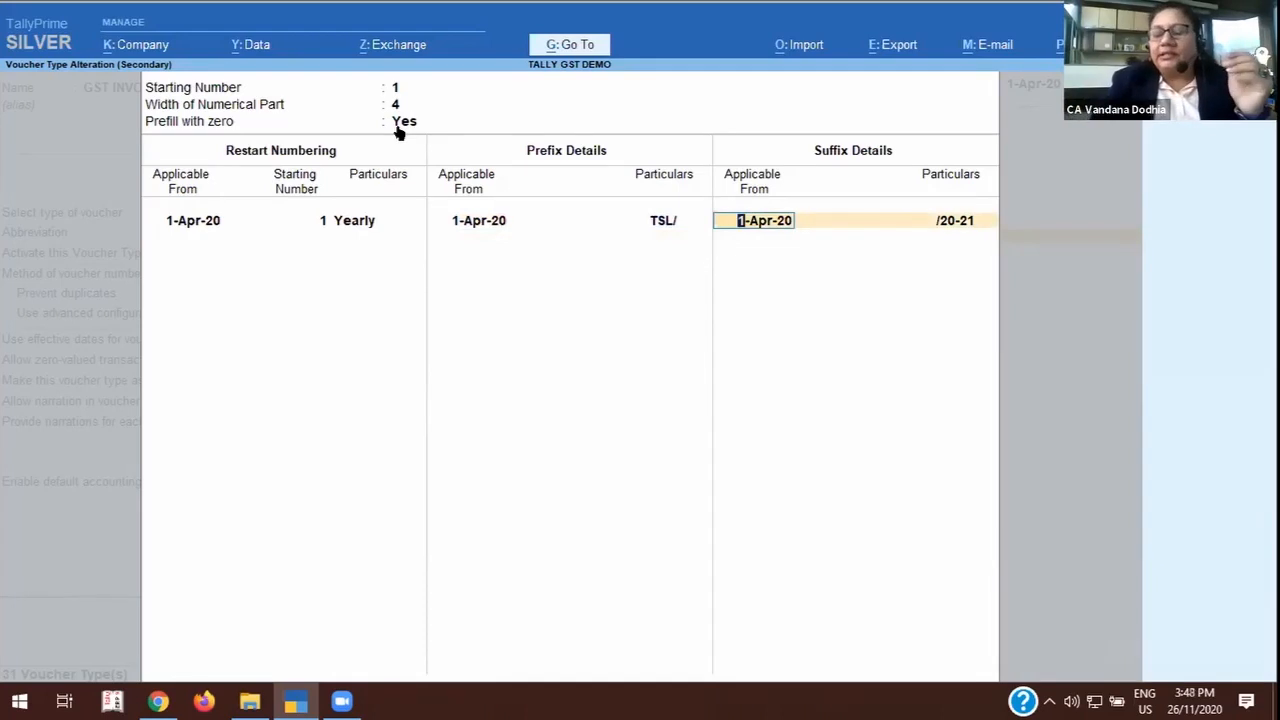
pyautogui.press('Return')
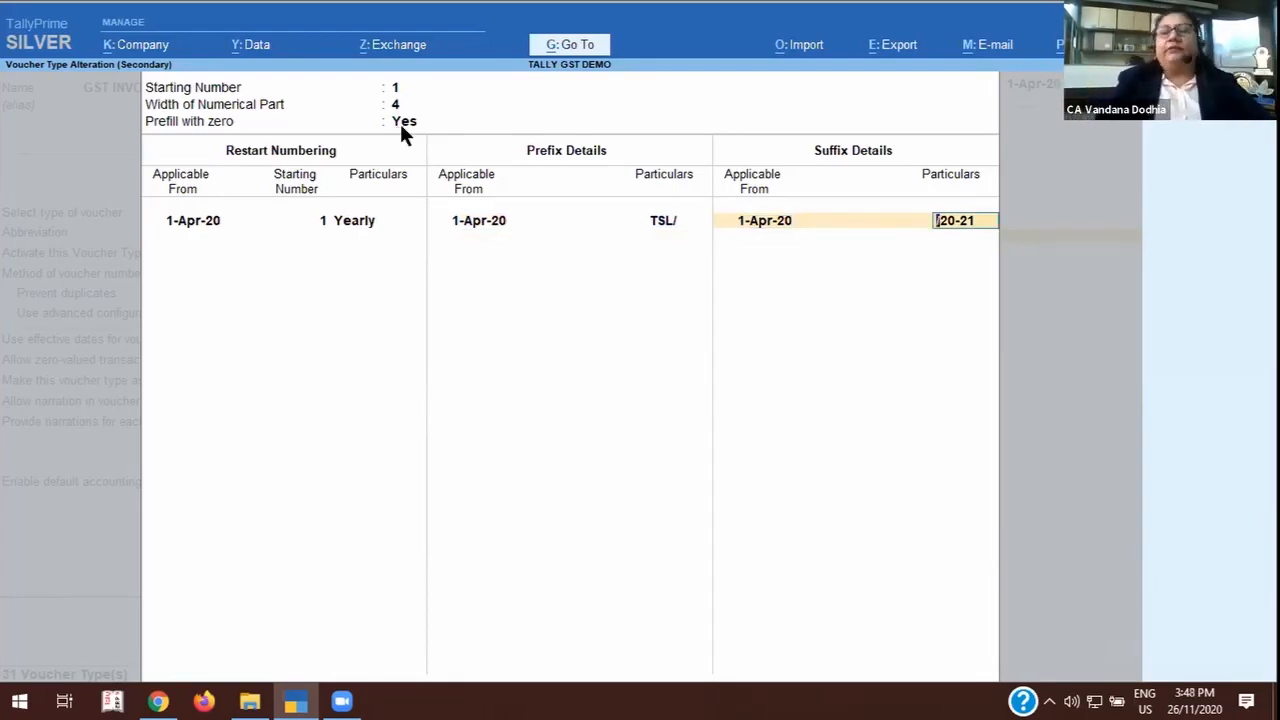
pyautogui.press('Return')
# Go through the remaining general options and the first printing options up to the default print title, keeping their settings.
pyautogui.press('Return')
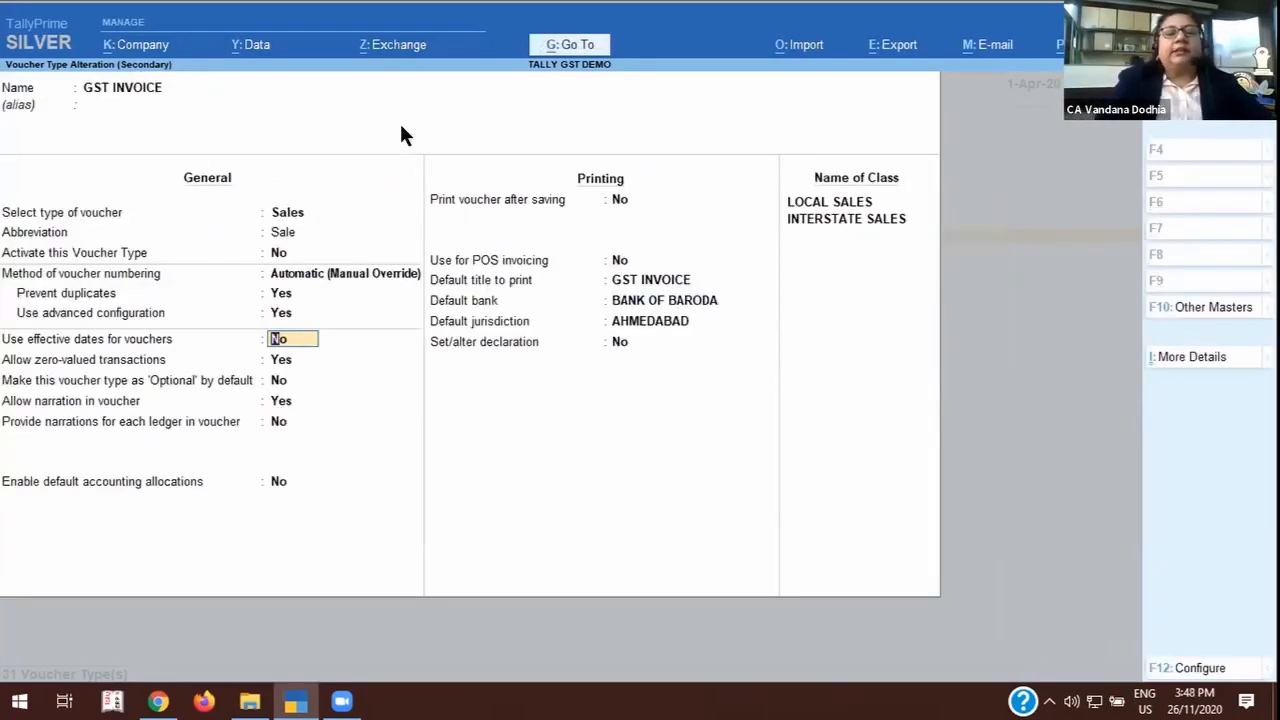
pyautogui.press('Return')
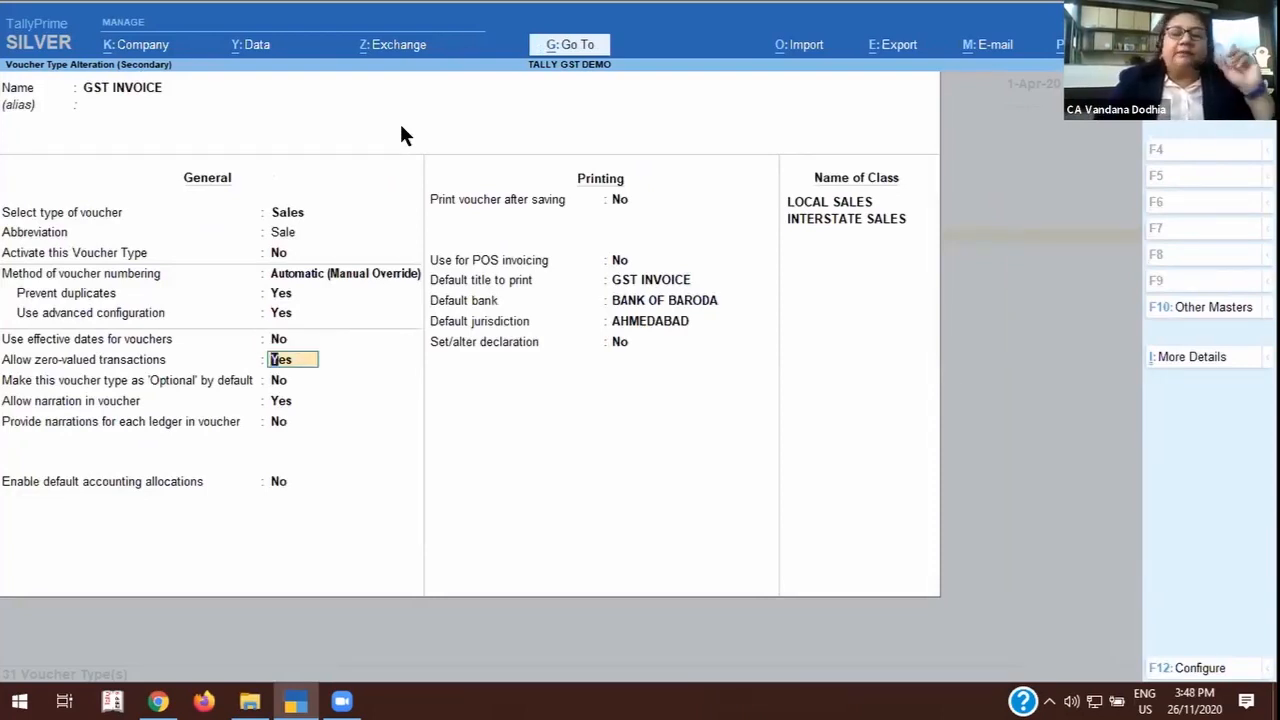
pyautogui.press('Return')
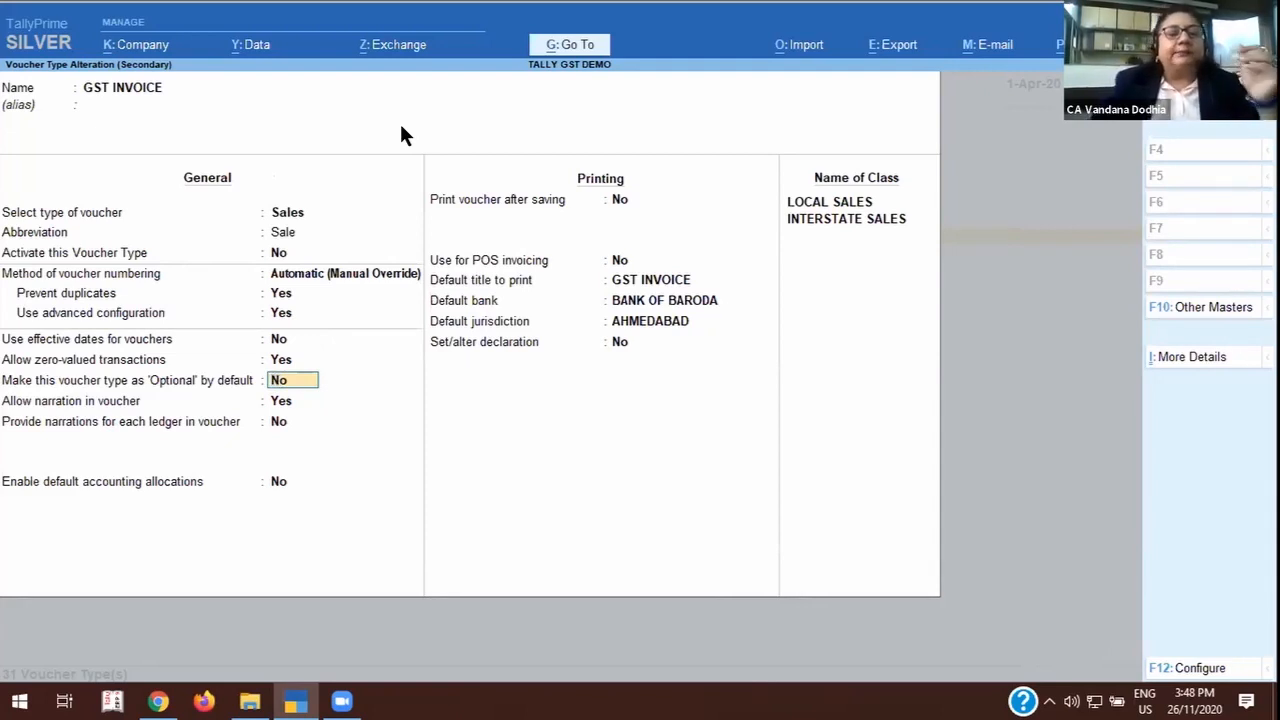
pyautogui.press('Return')
pyautogui.press('Return')
pyautogui.press('Return')
pyautogui.press('Return')
pyautogui.press('Return')
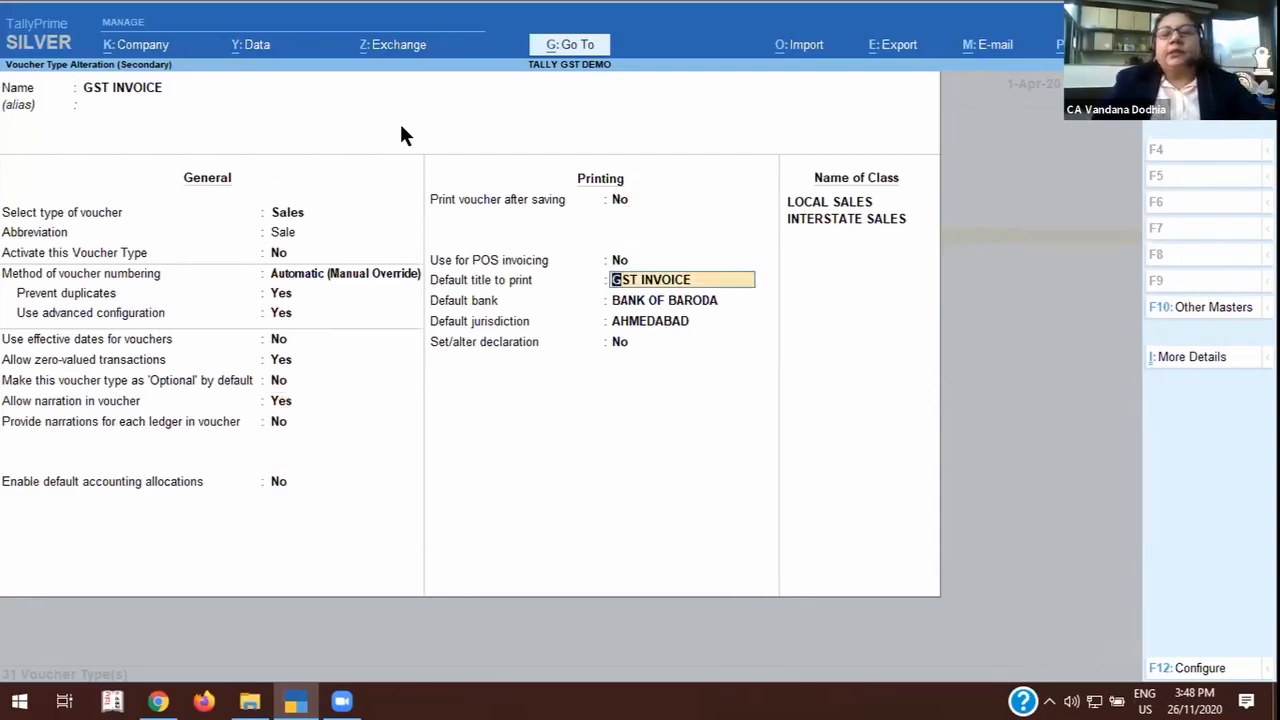
# Keep the default print title and bank, and set the default jurisdiction to MUMBAI.
pyautogui.press('BackSpace')
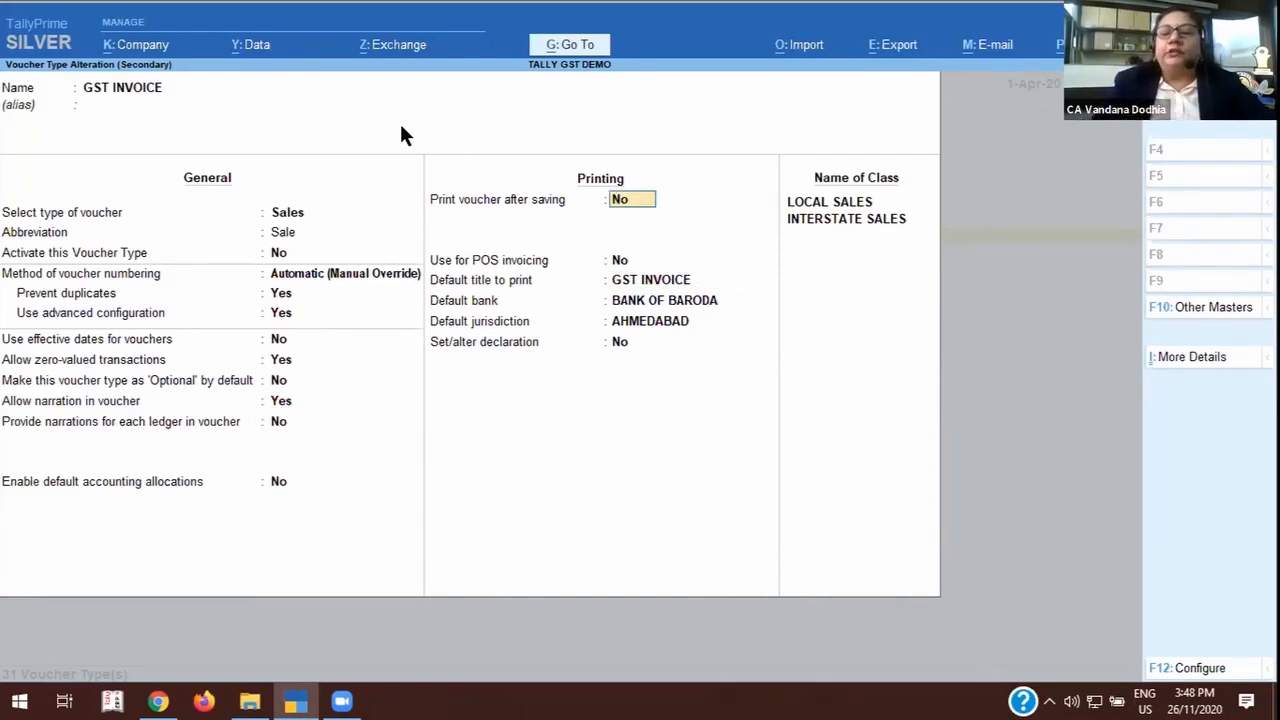
pyautogui.press('Return')
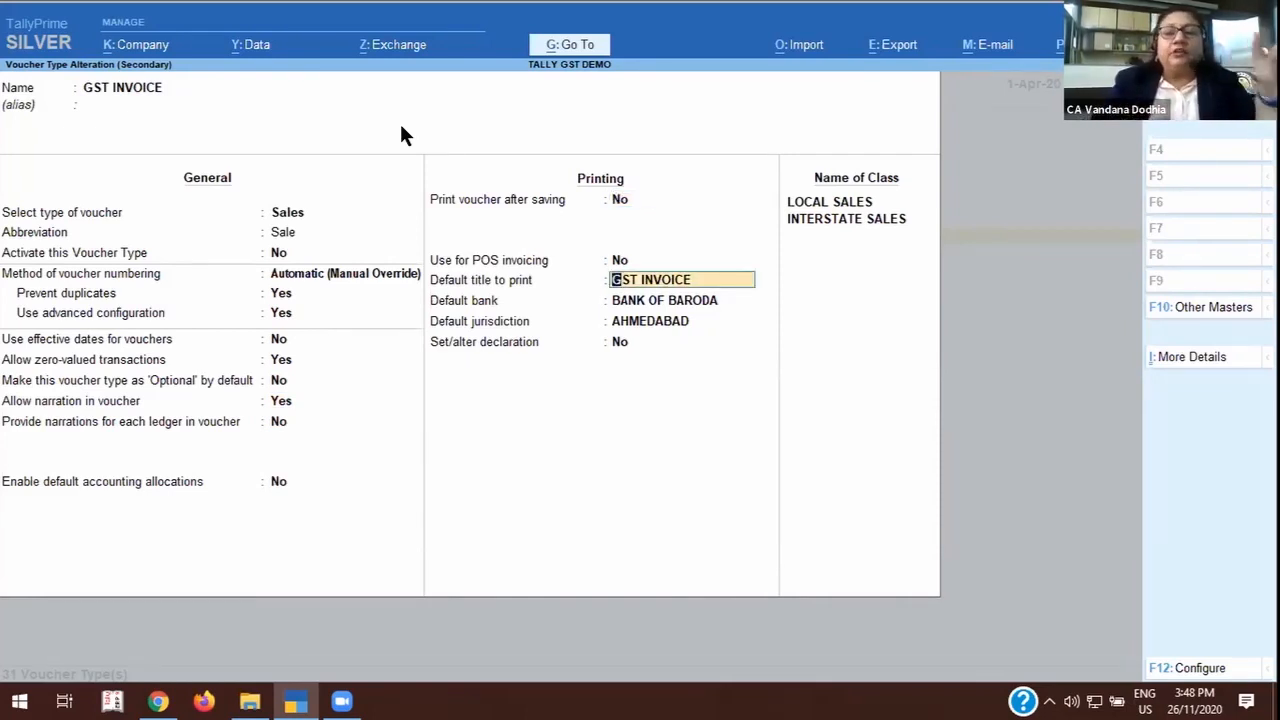
pyautogui.press('Return')
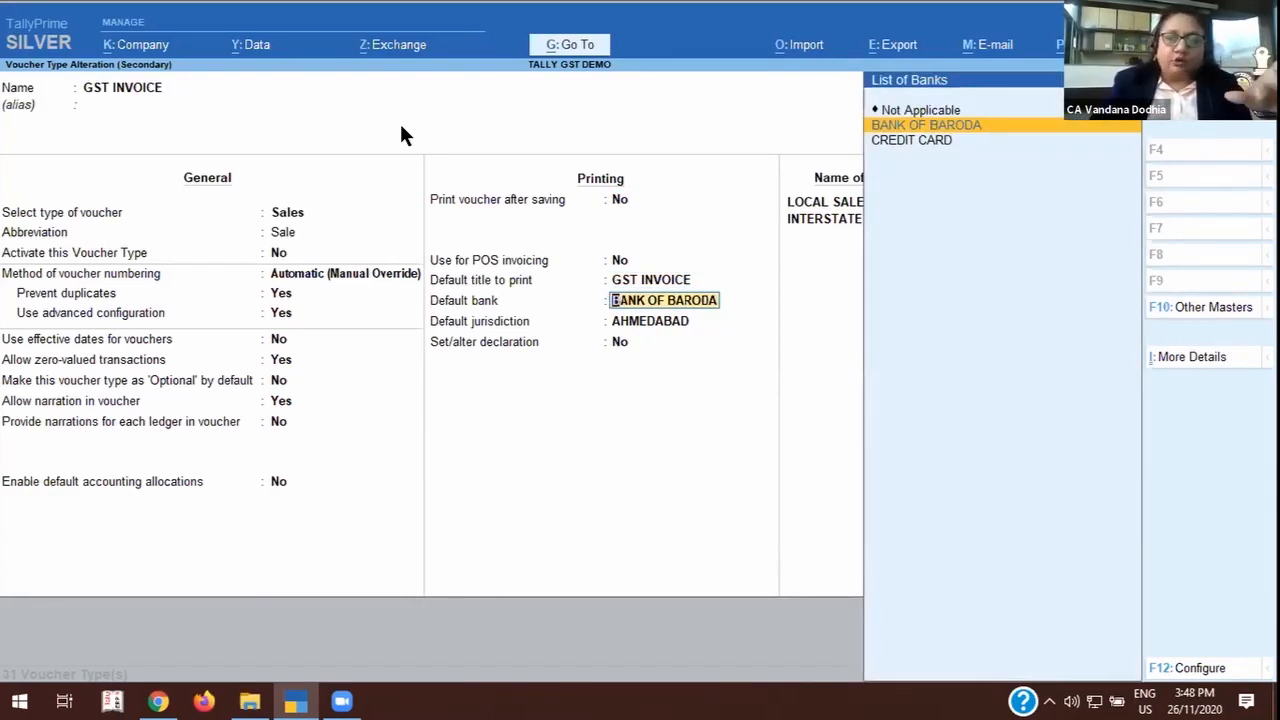
pyautogui.press('Return')
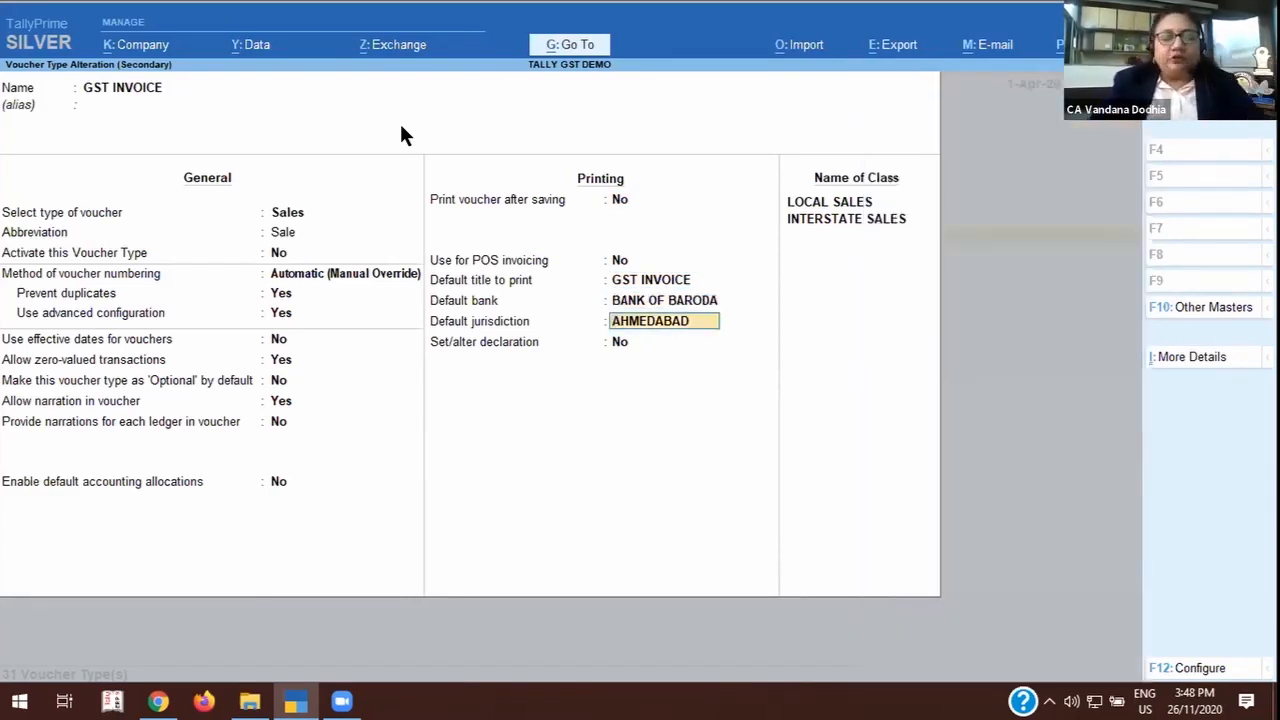
pyautogui.write('MUMBAI')
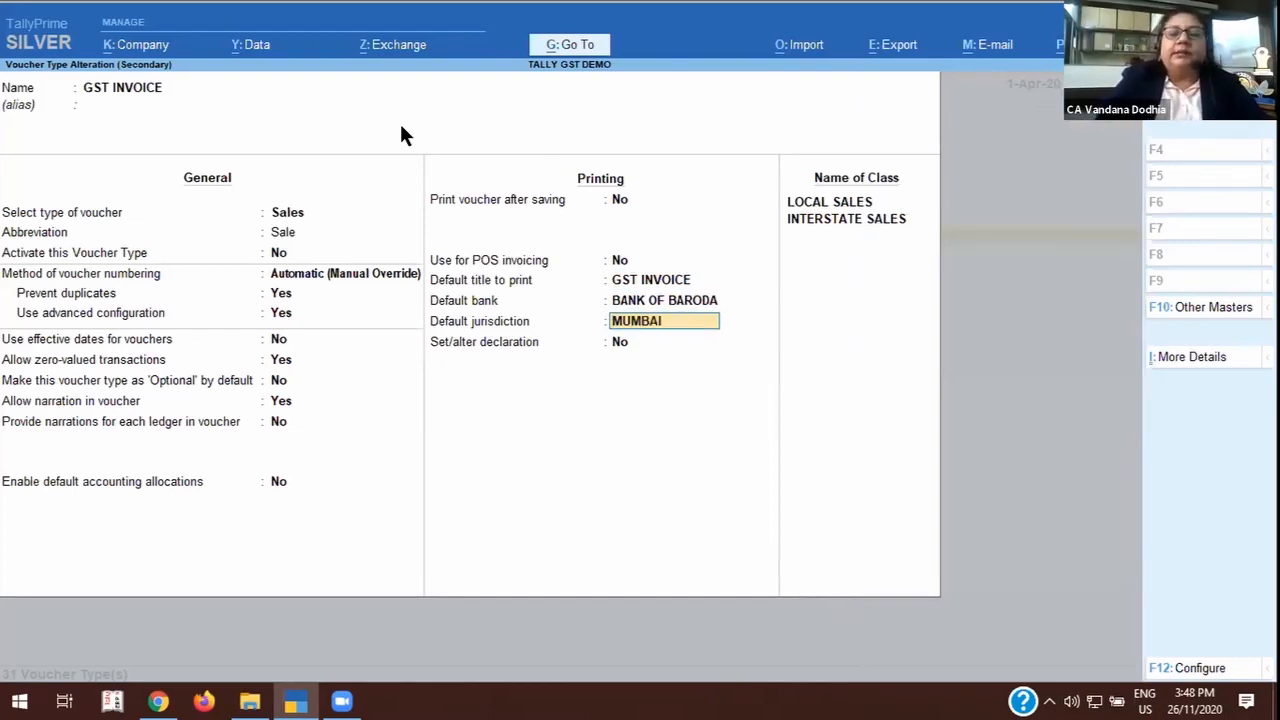
pyautogui.press('Return')
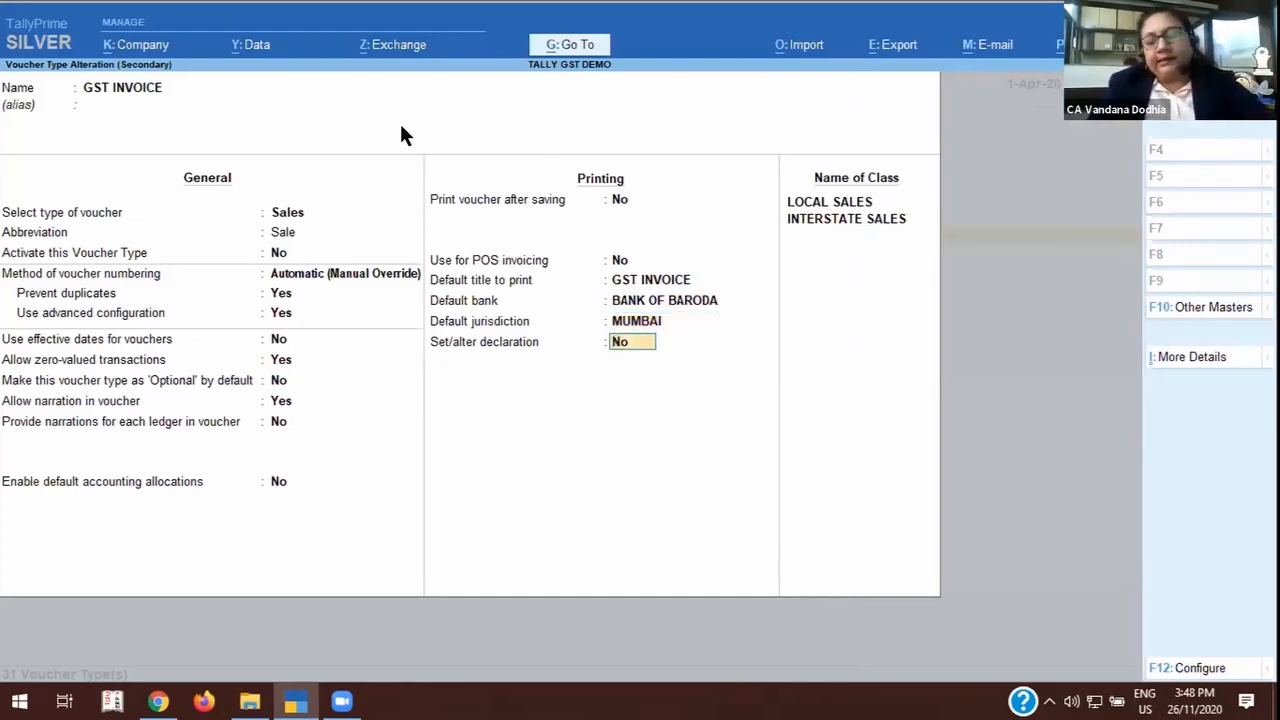
# Set Set/alter declaration to Yes and accept the existing declaration text about the actual price of the goods.
pyautogui.write('Y')
pyautogui.press('Return')
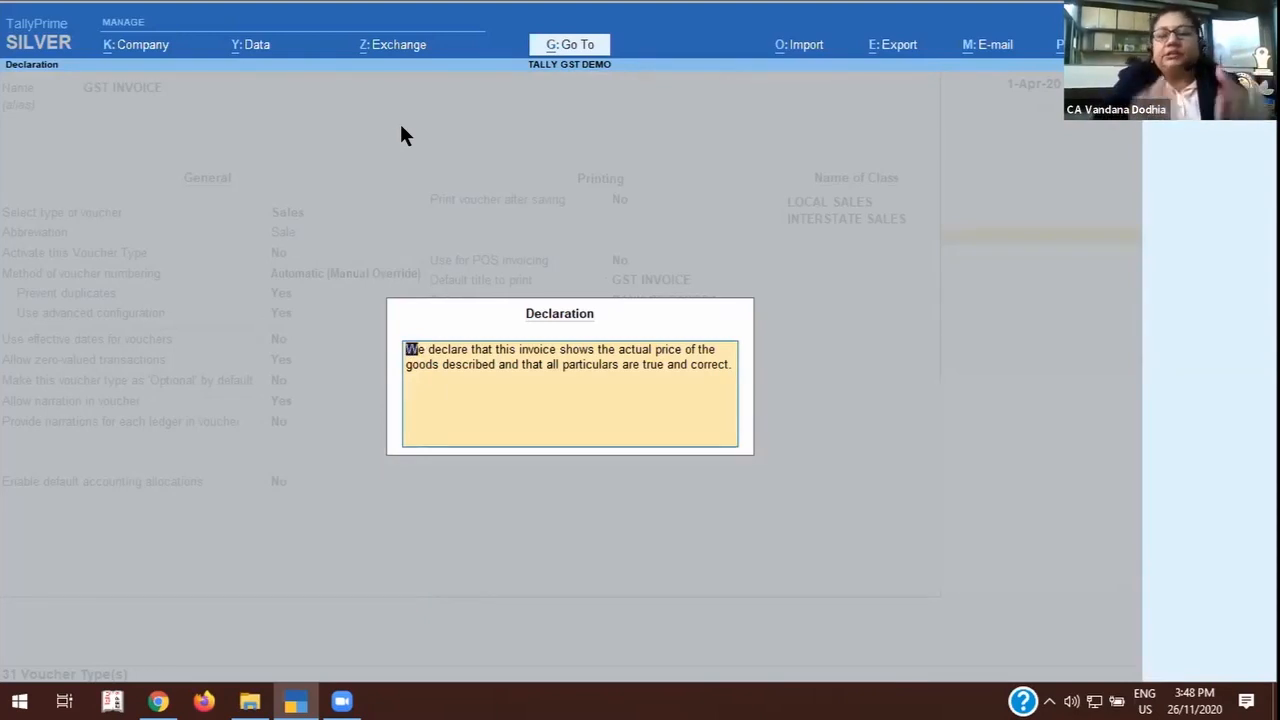
pyautogui.press('BackSpace')
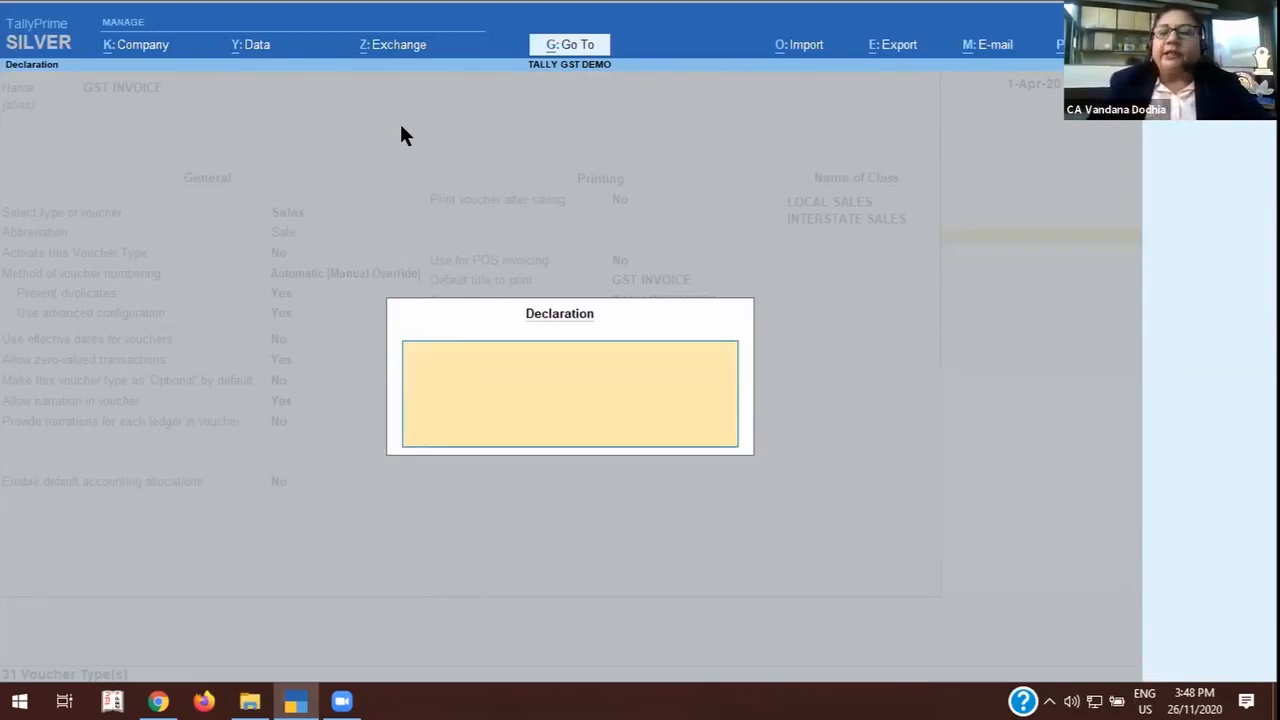
pyautogui.press('Escape')
pyautogui.press('y')
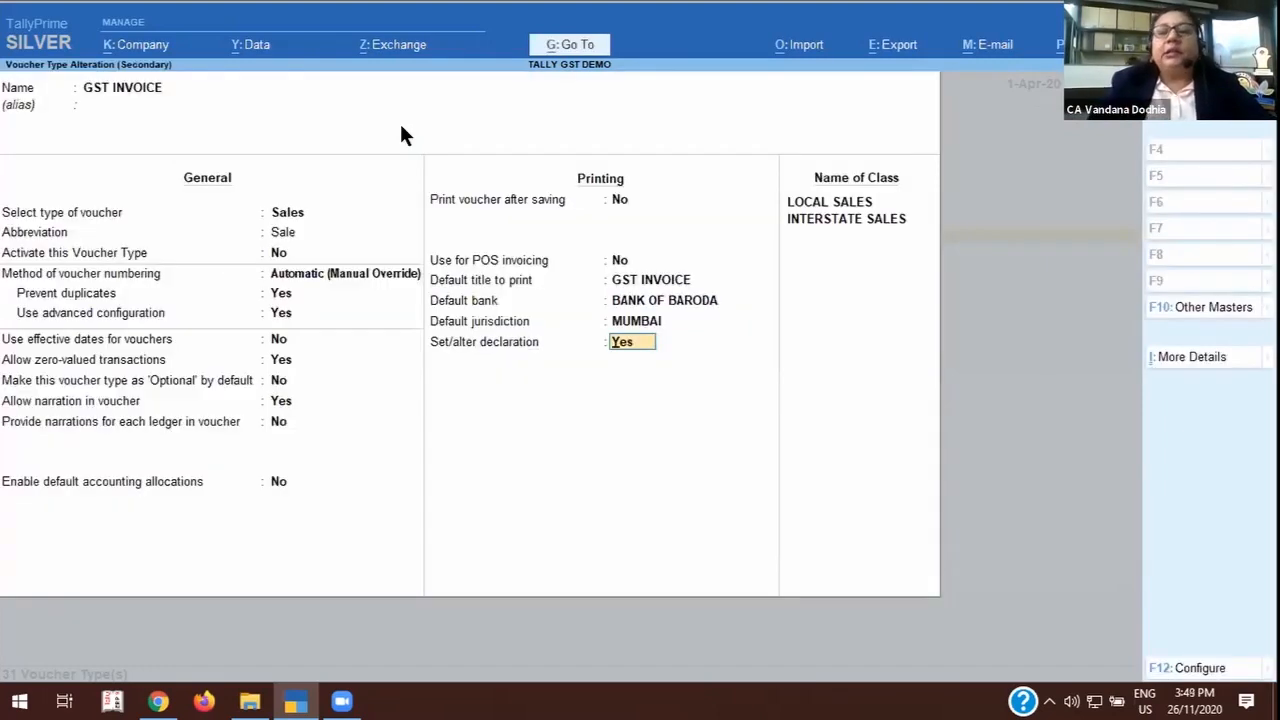
pyautogui.press('Return')
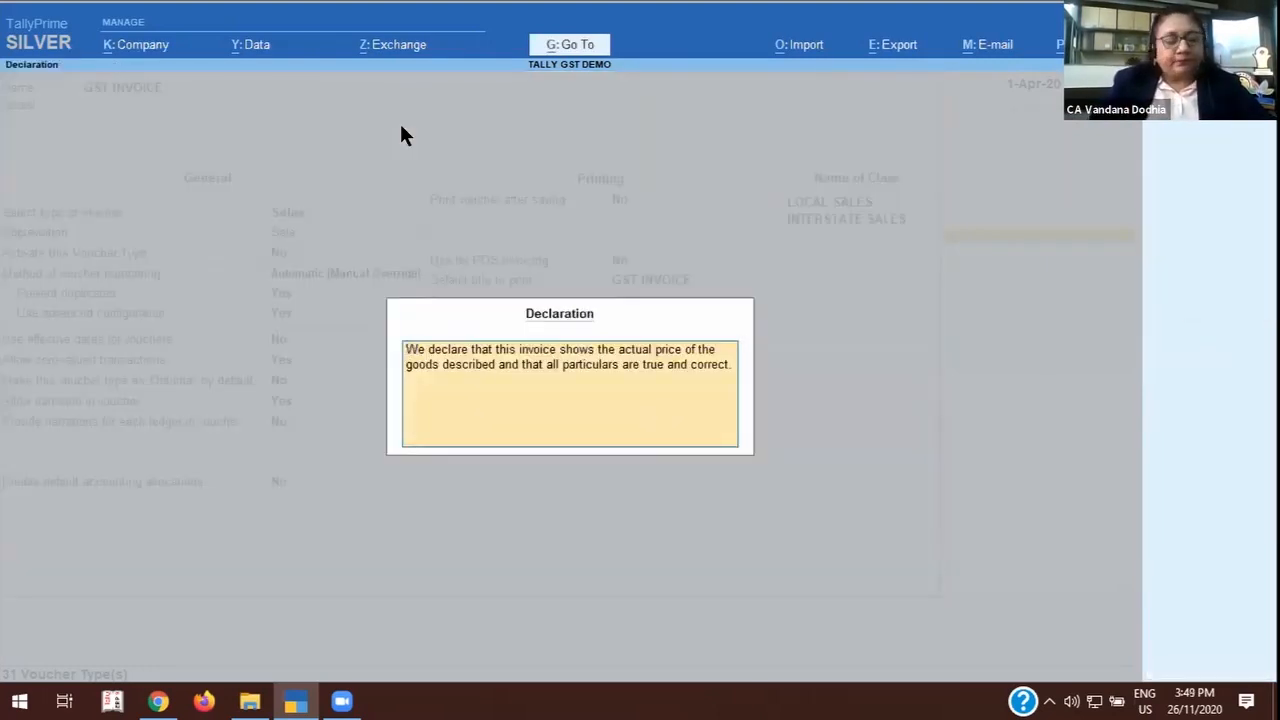
pyautogui.press('Return')
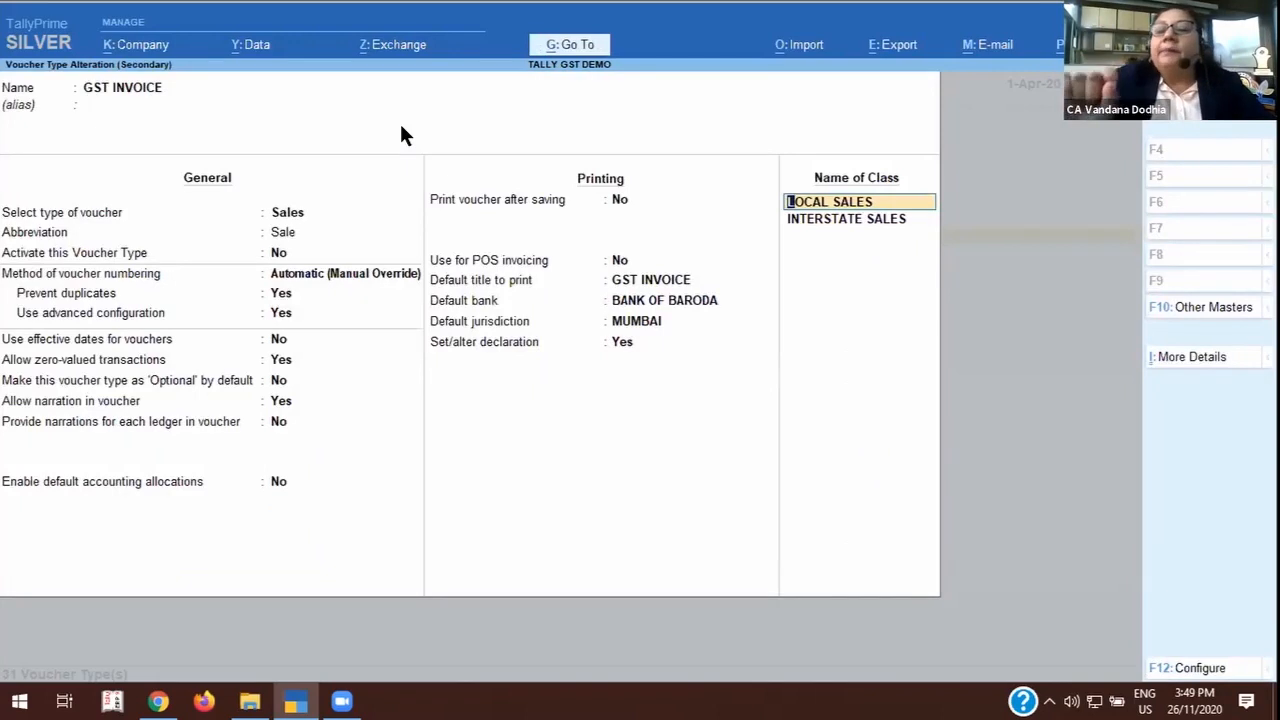
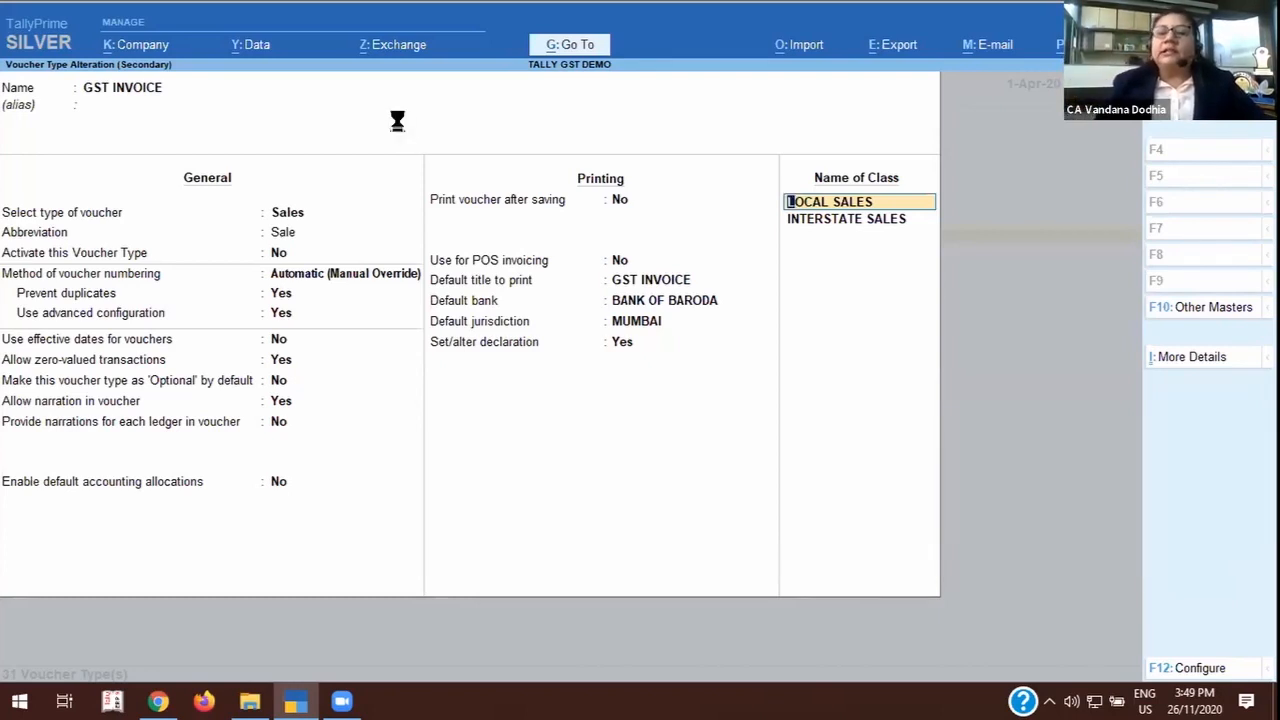
# Open the LOCAL SALES class without excluding or including any groups, and open its LOCAL SALES ledger for alteration.
pyautogui.press('Return')
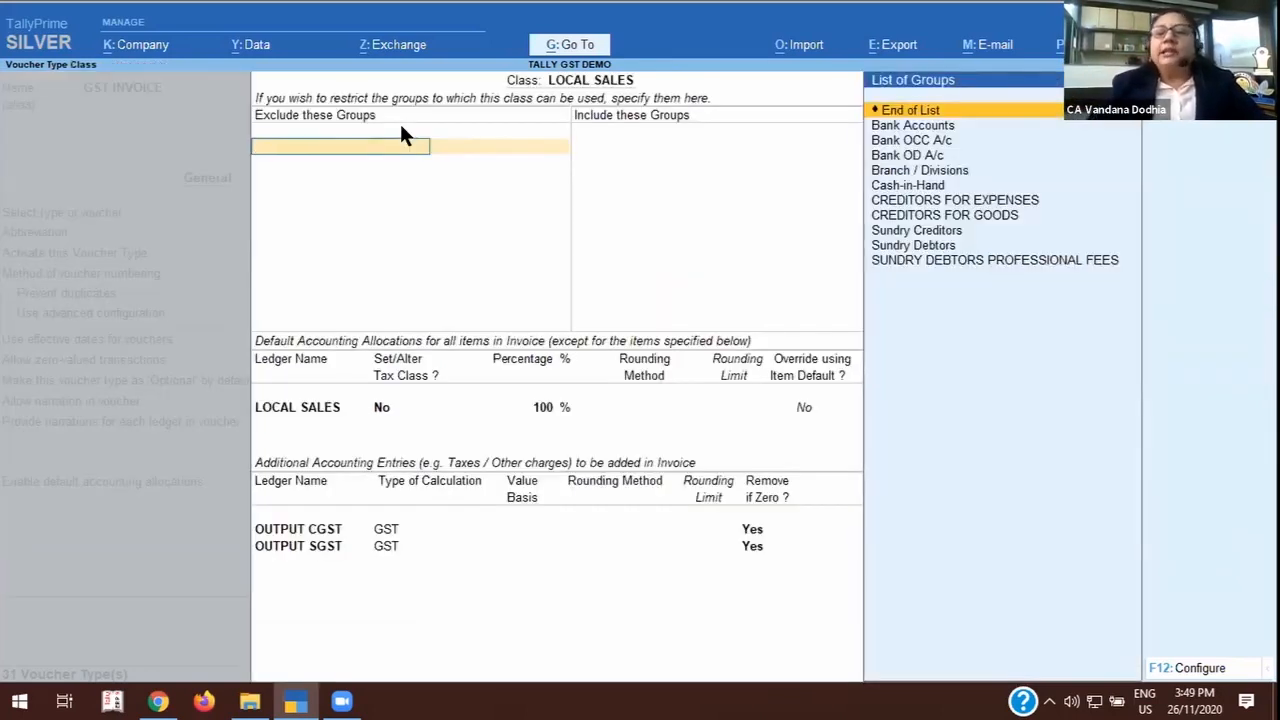
pyautogui.press('Return')
pyautogui.press('Return')
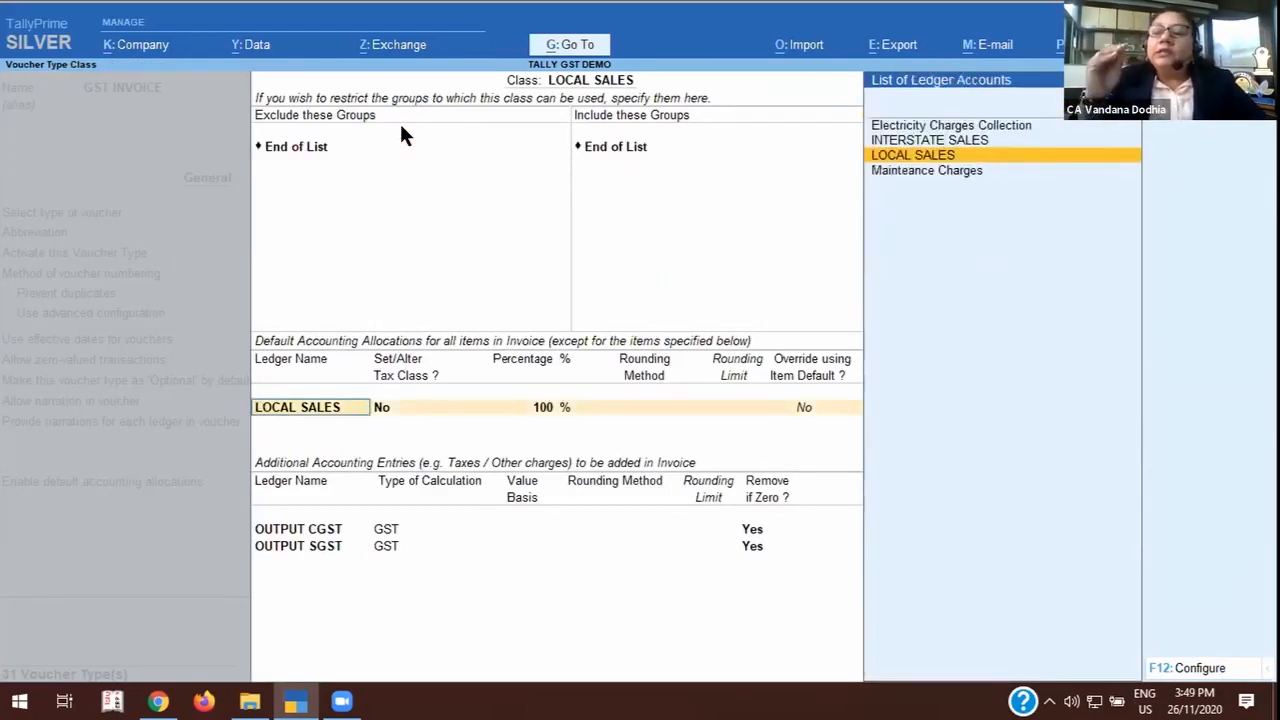
pyautogui.press('ctrl')
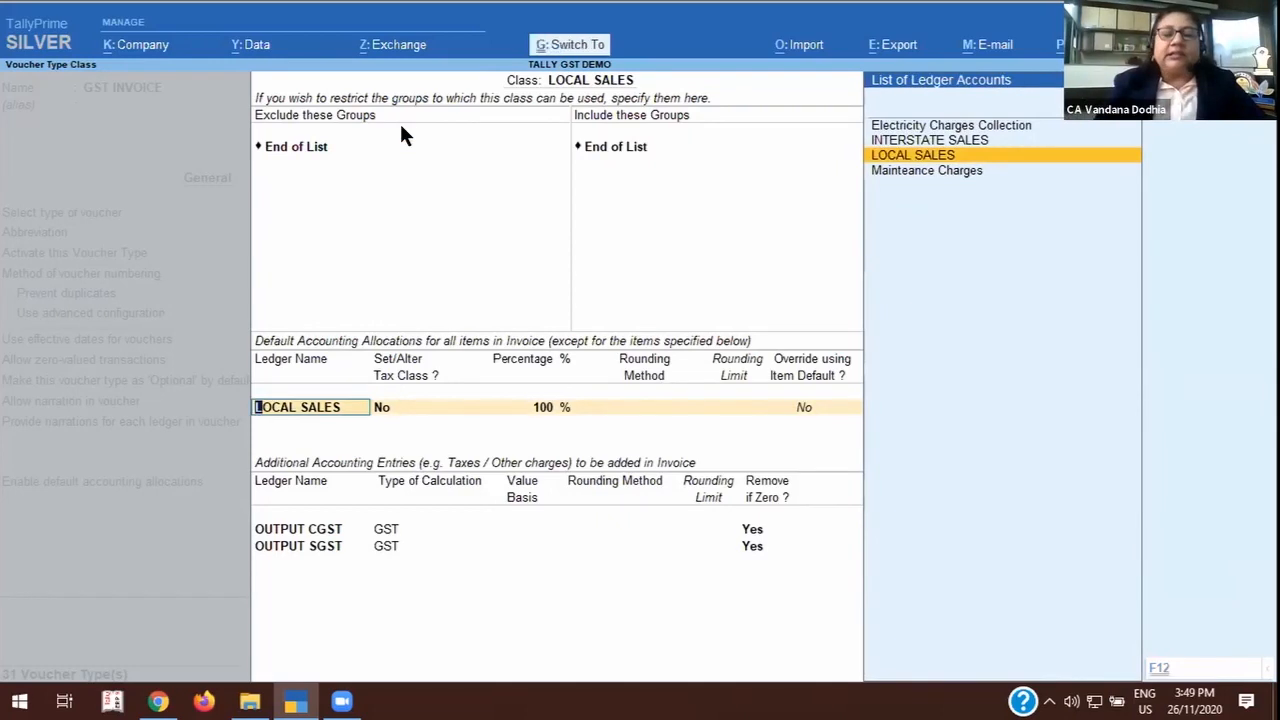
pyautogui.hotkey('ctrl', 'Return')
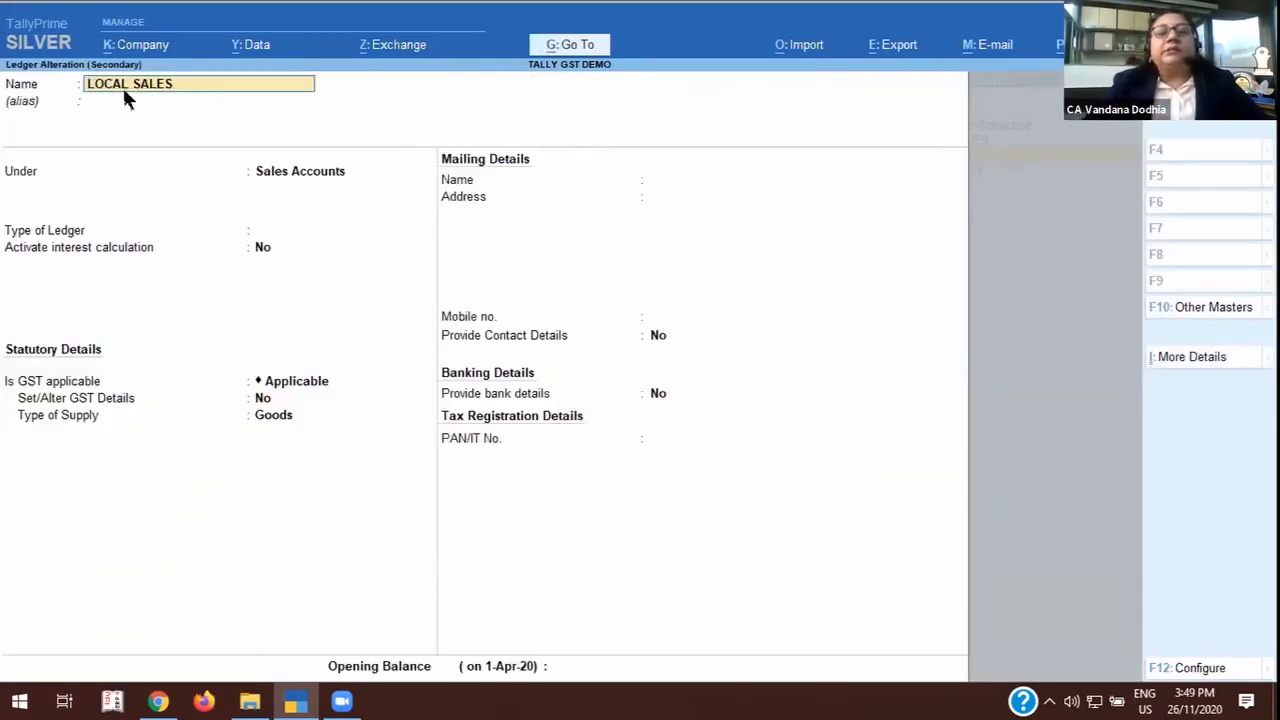
# Check the LOCAL SALES ledger's parent group, ledger type, interest calculation, GST applicability and type of supply.
pyautogui.click(300, 173)
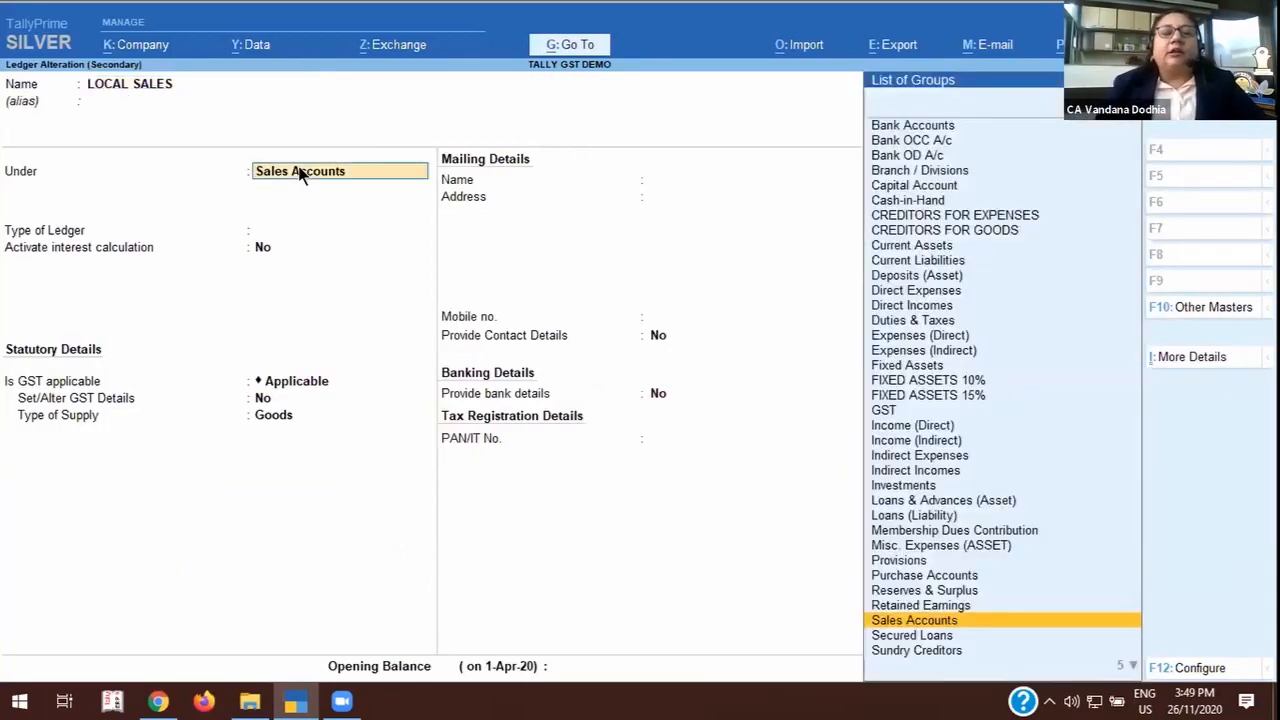
pyautogui.press('Return')
pyautogui.press('Return')
pyautogui.press('Return')
pyautogui.press('Return')
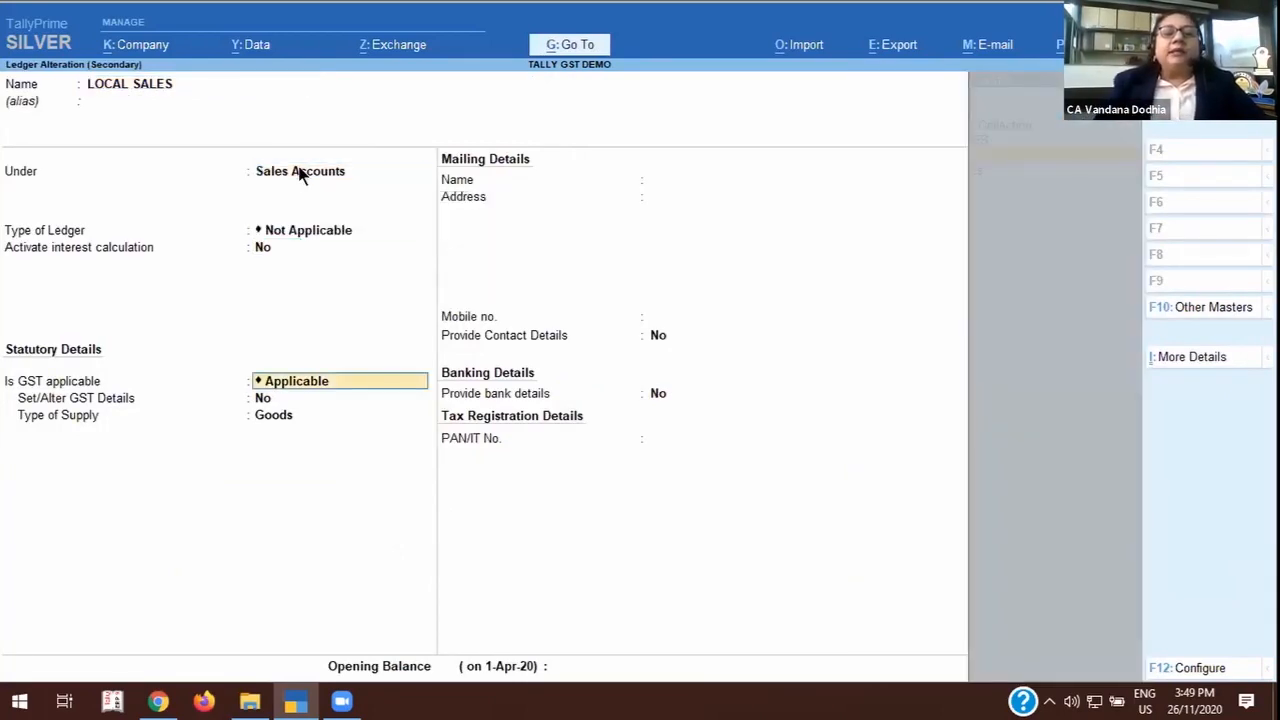
pyautogui.press('Return')
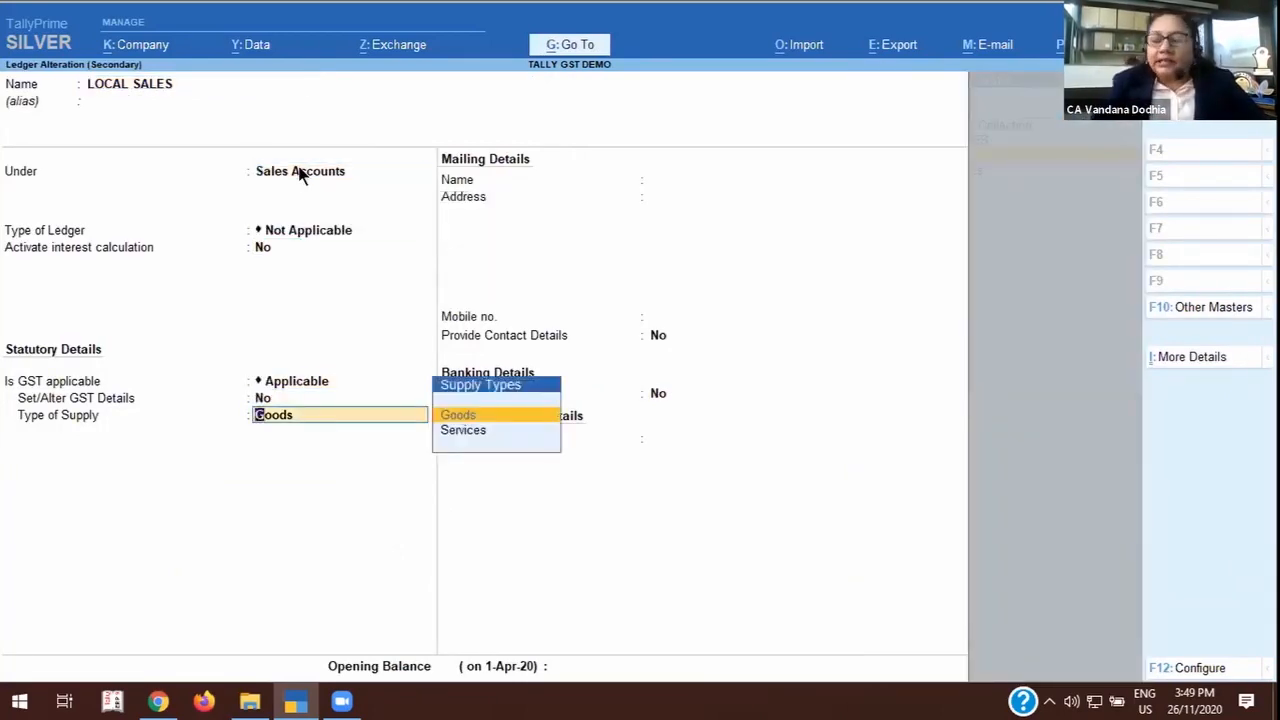
# Set Set/Alter GST Details to Yes, look at the nature of transaction options, and leave the LOCAL SALES ledger without saving.
pyautogui.press('BackSpace')
pyautogui.write('Y')
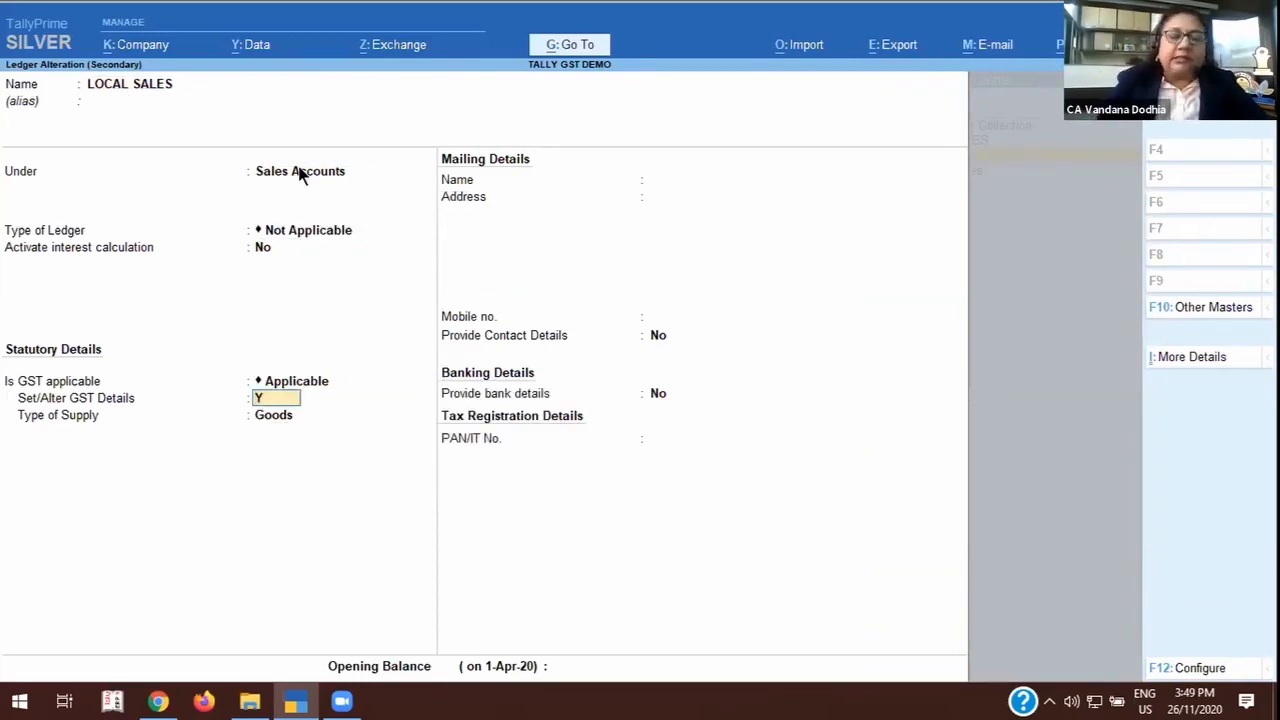
pyautogui.press('Return')
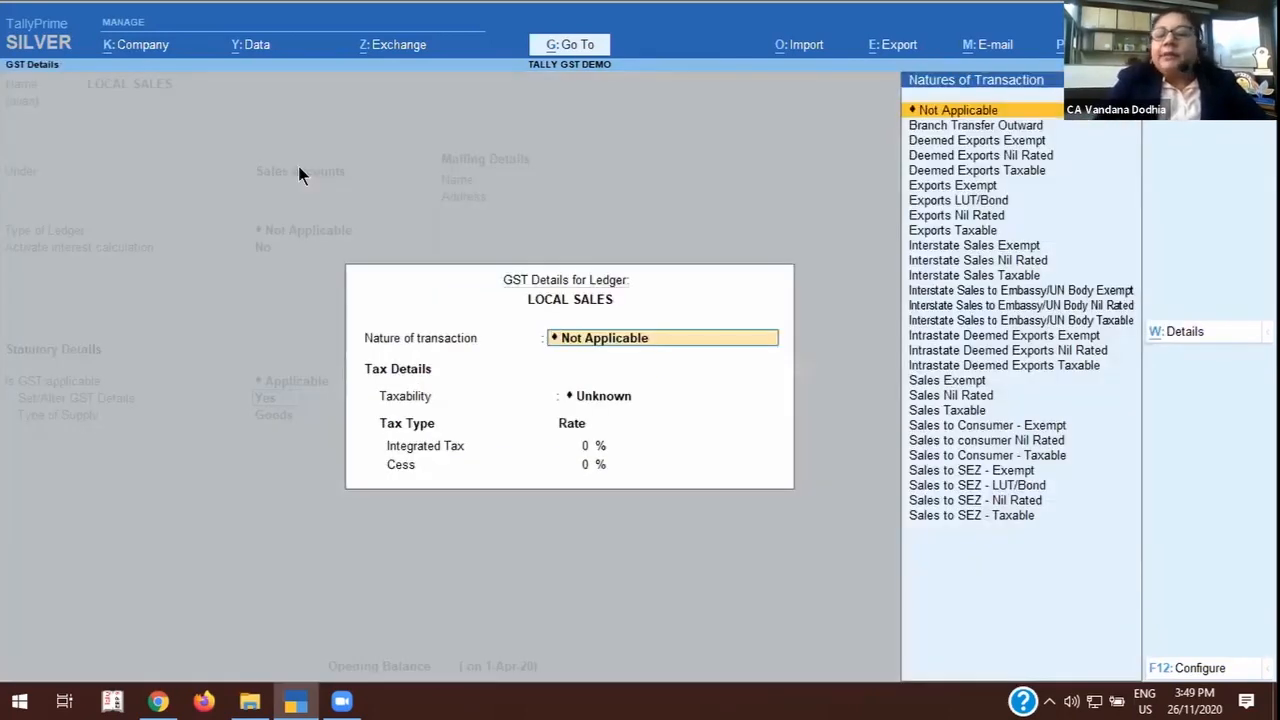
pyautogui.press('BackSpace')
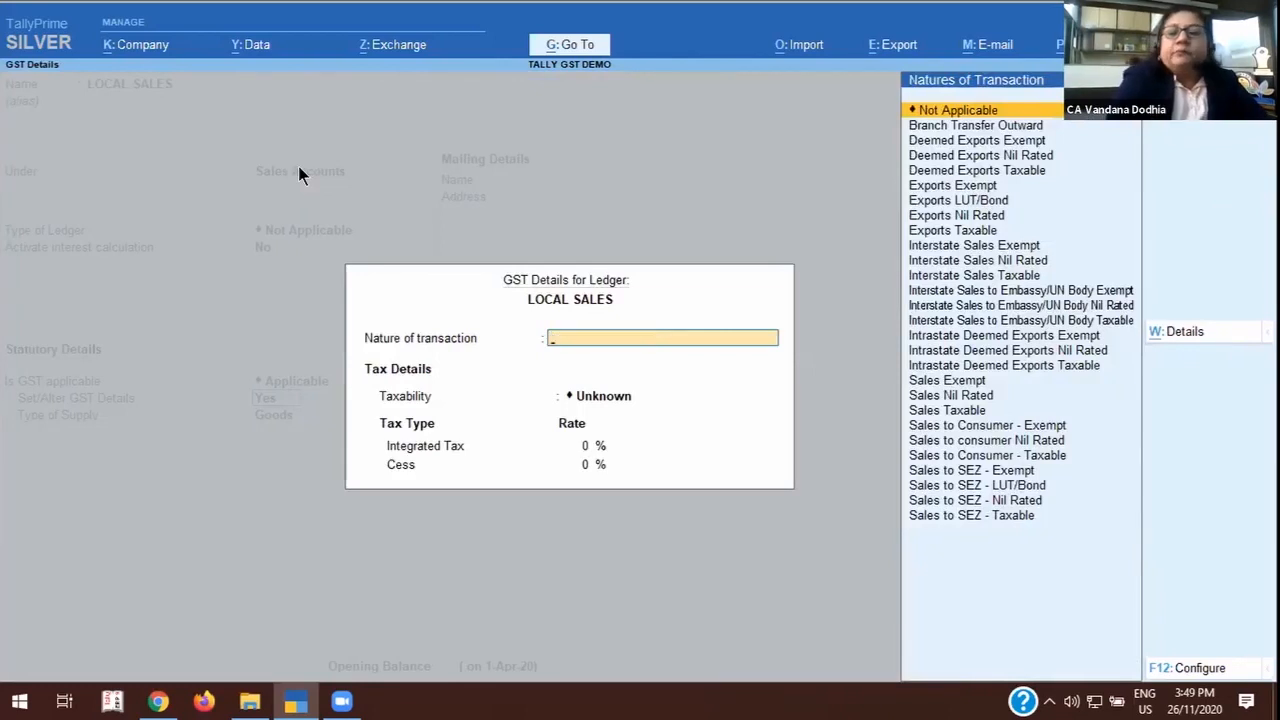
pyautogui.press('Escape')
pyautogui.press('y')
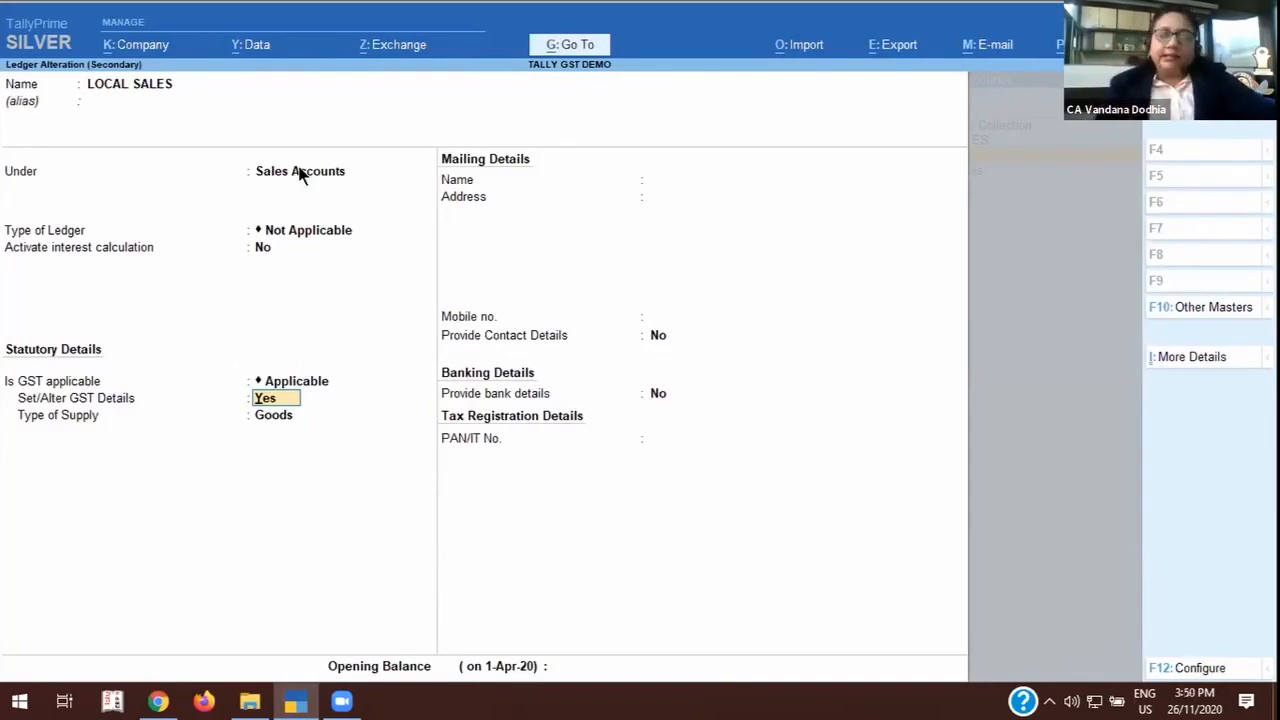
pyautogui.press('BackSpace')
pyautogui.press('Escape')
pyautogui.press('y')
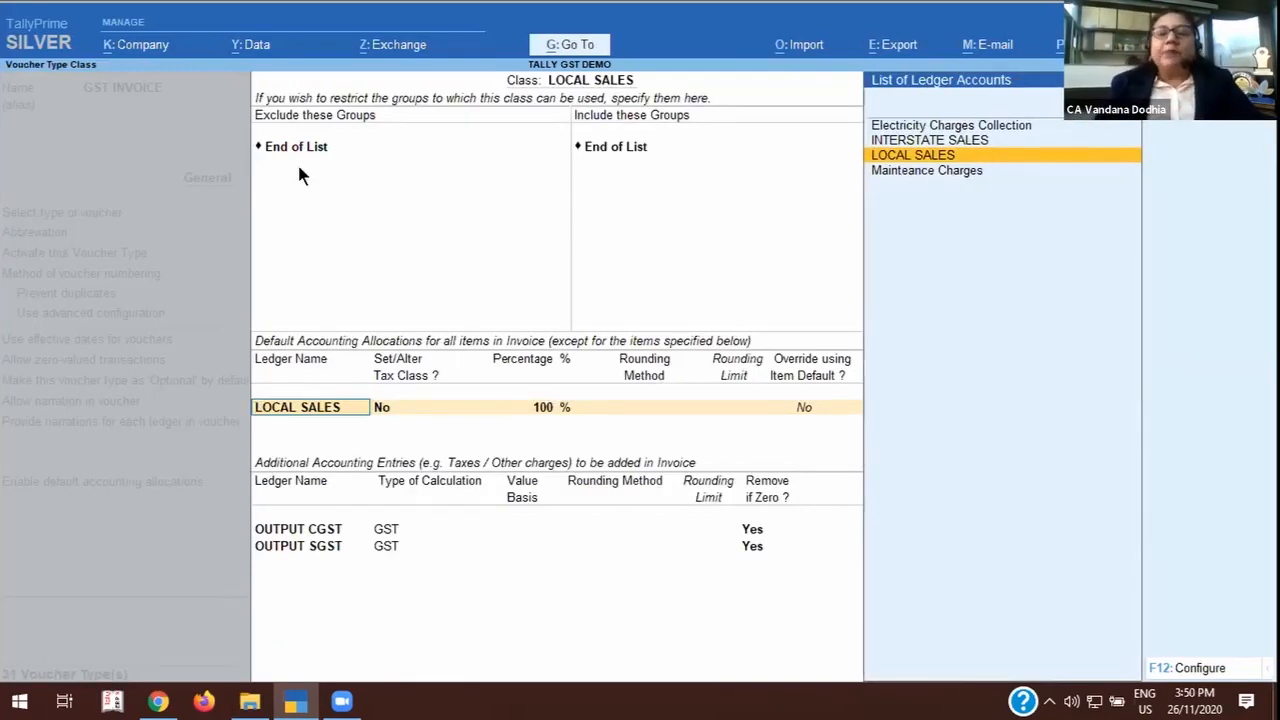
# Keep the 100 % LOCAL SALES allocation and the OUTPUT CGST and OUTPUT SGST entries removed if zero, and accept the class.
pyautogui.press('Return')
pyautogui.press('Return')
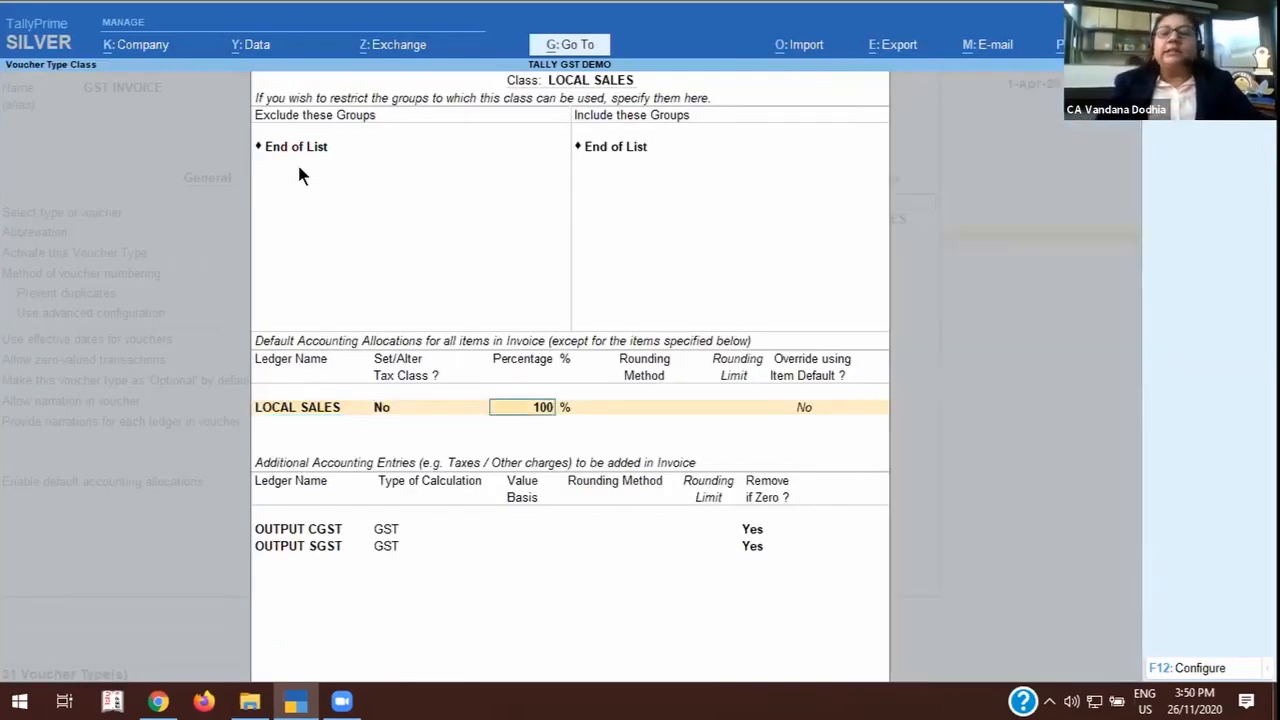
pyautogui.press('Return')
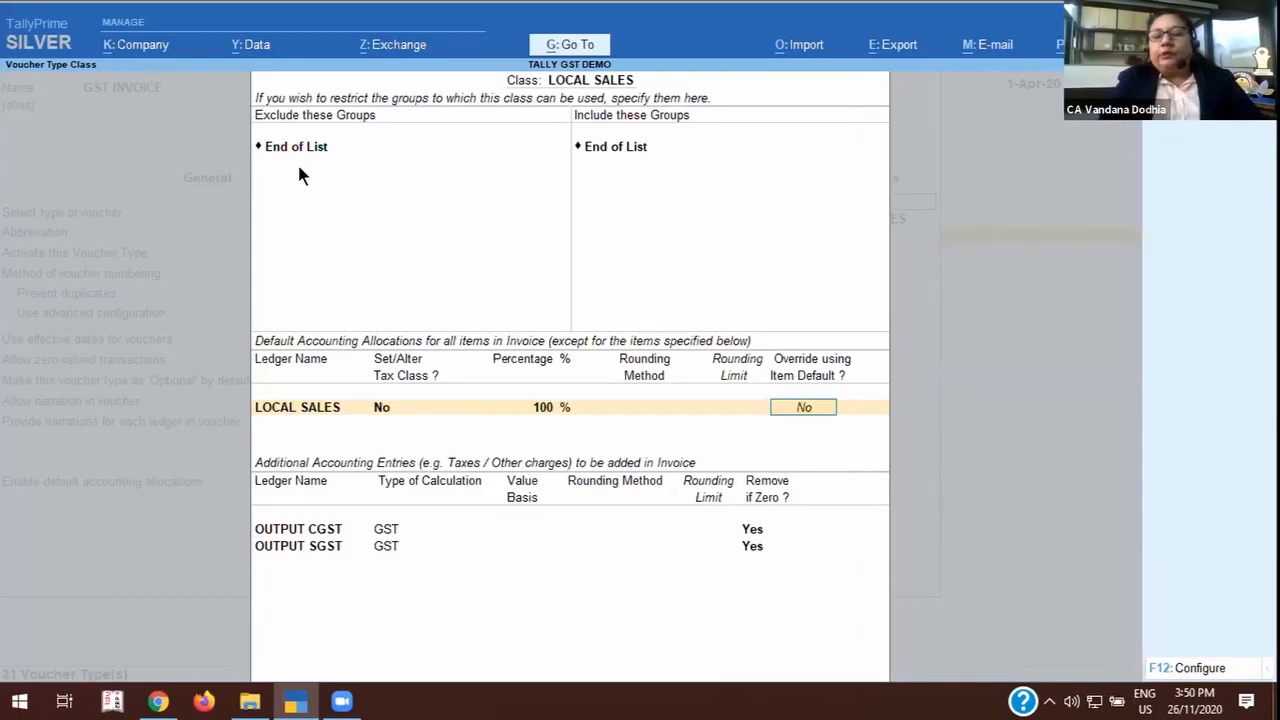
pyautogui.press('Return')
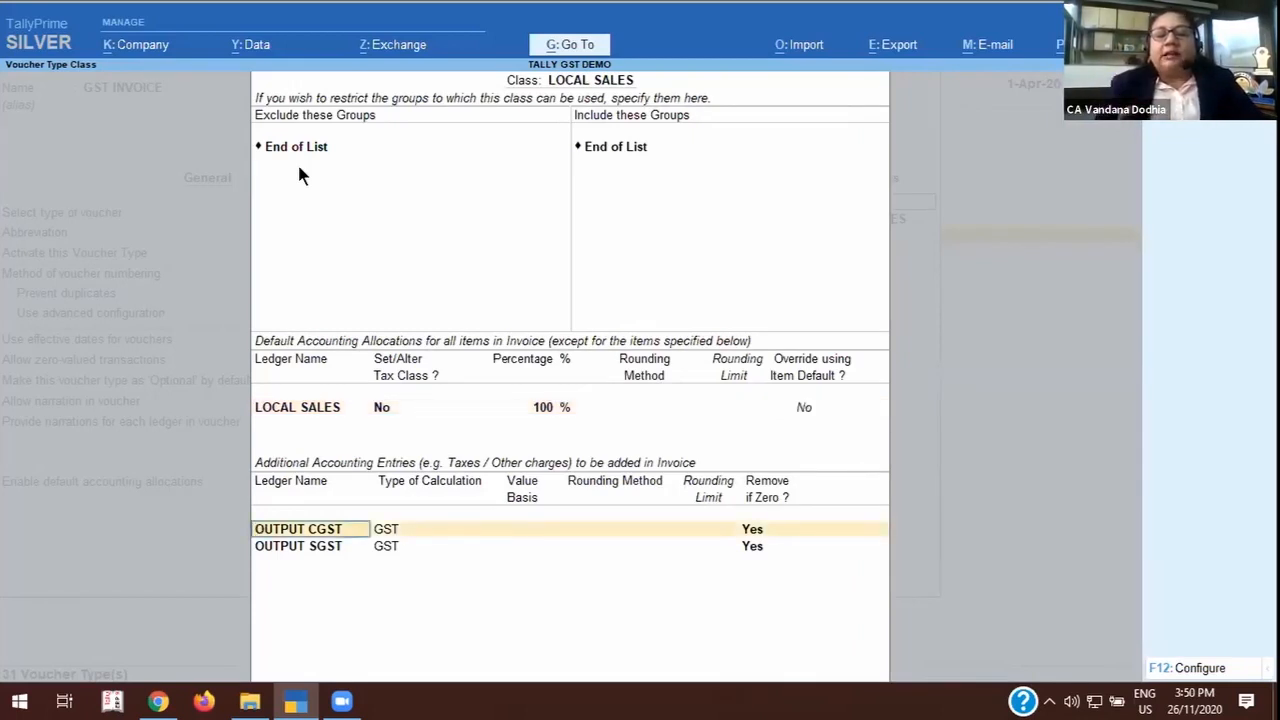
pyautogui.press('Return')
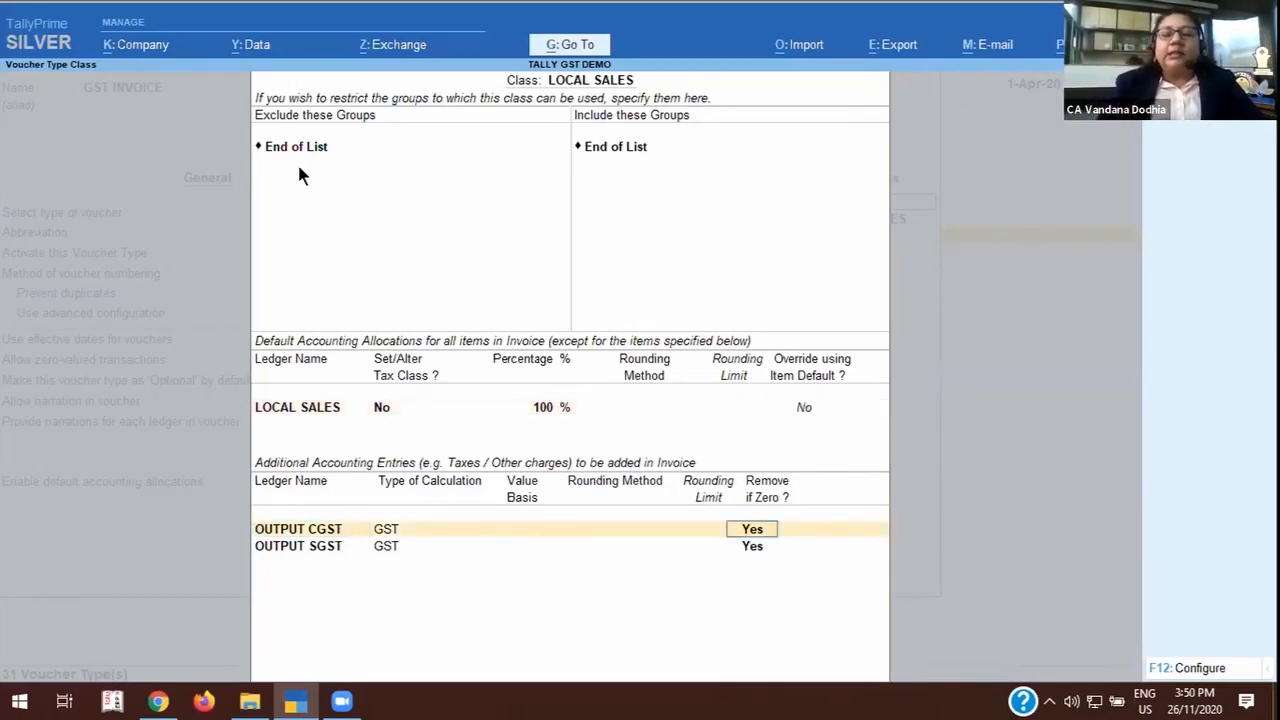
pyautogui.press('Return')
pyautogui.press('Return')
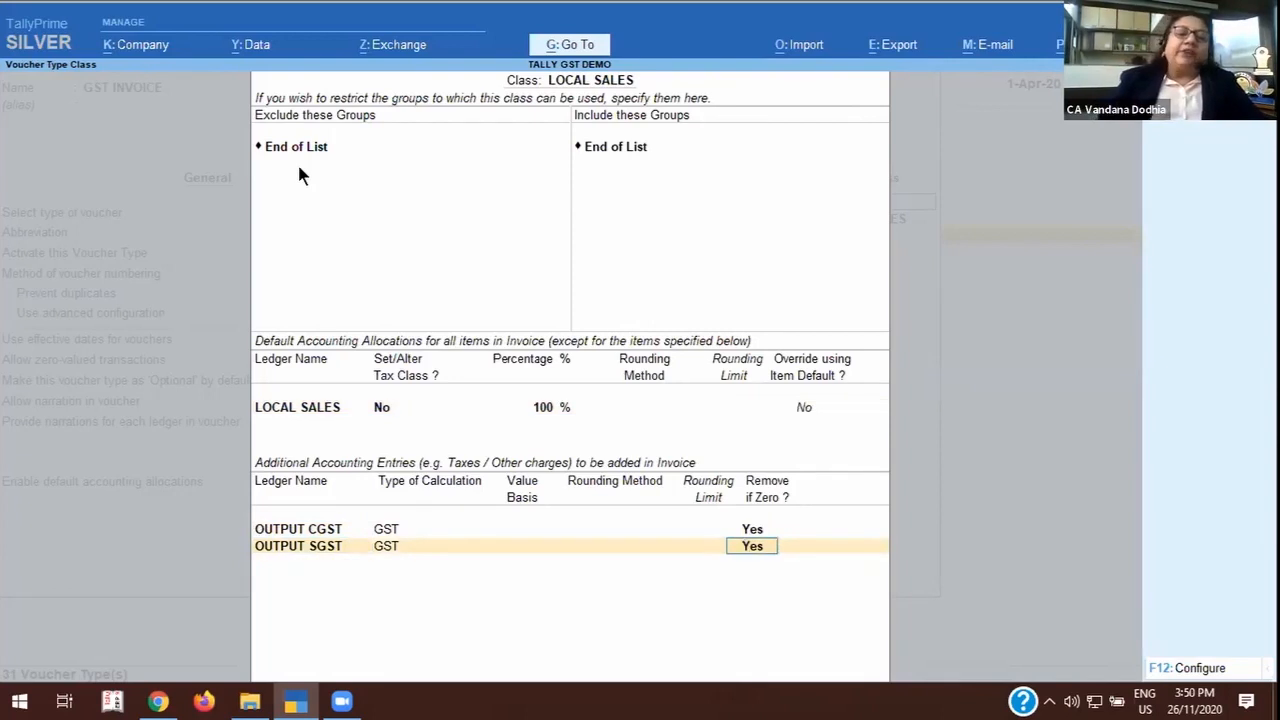
pyautogui.press('Return')
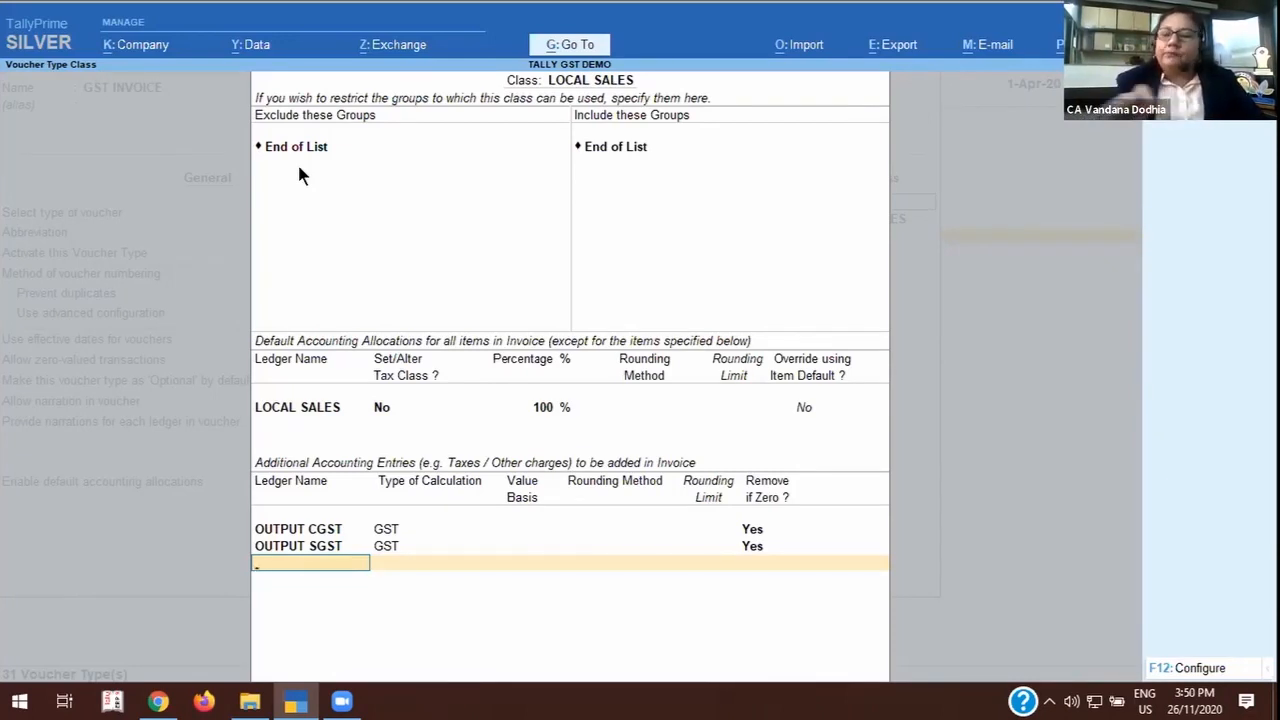
pyautogui.press('Return')
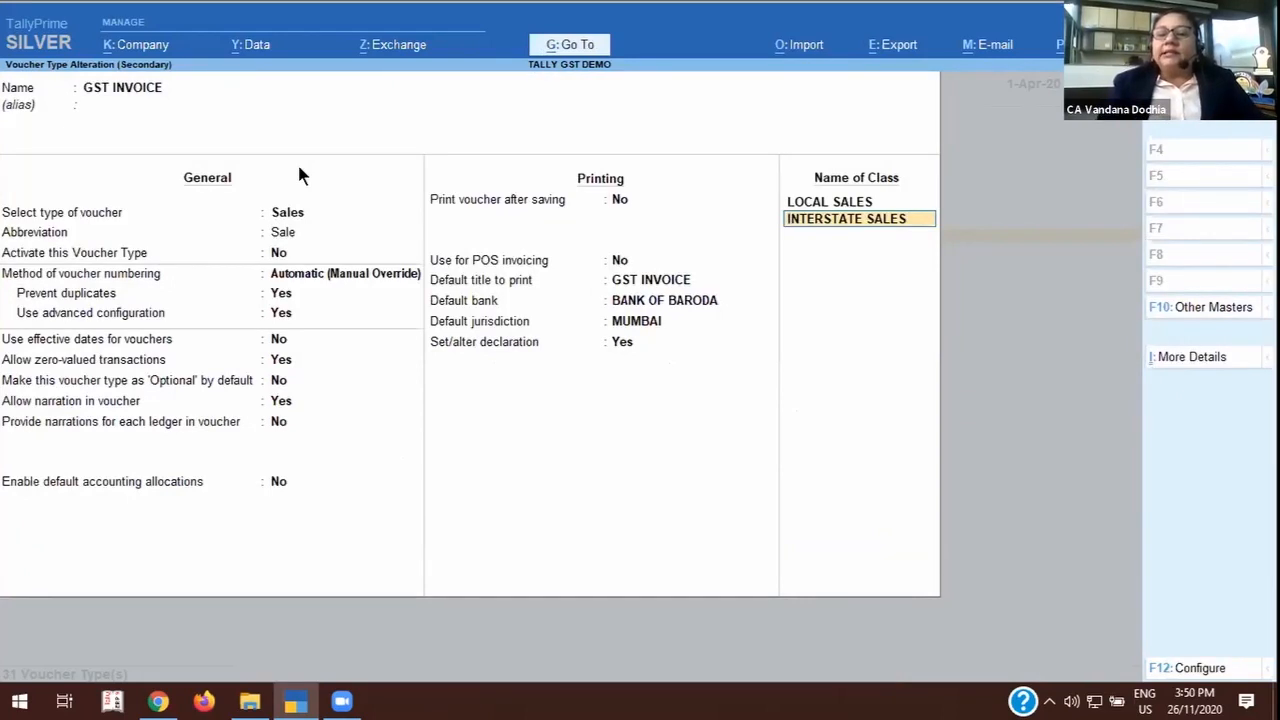
# Open the INTERSTATE SALES class without group restrictions, and view and accept its INTERSTATE SALES ledger as it is.
pyautogui.press('Return')
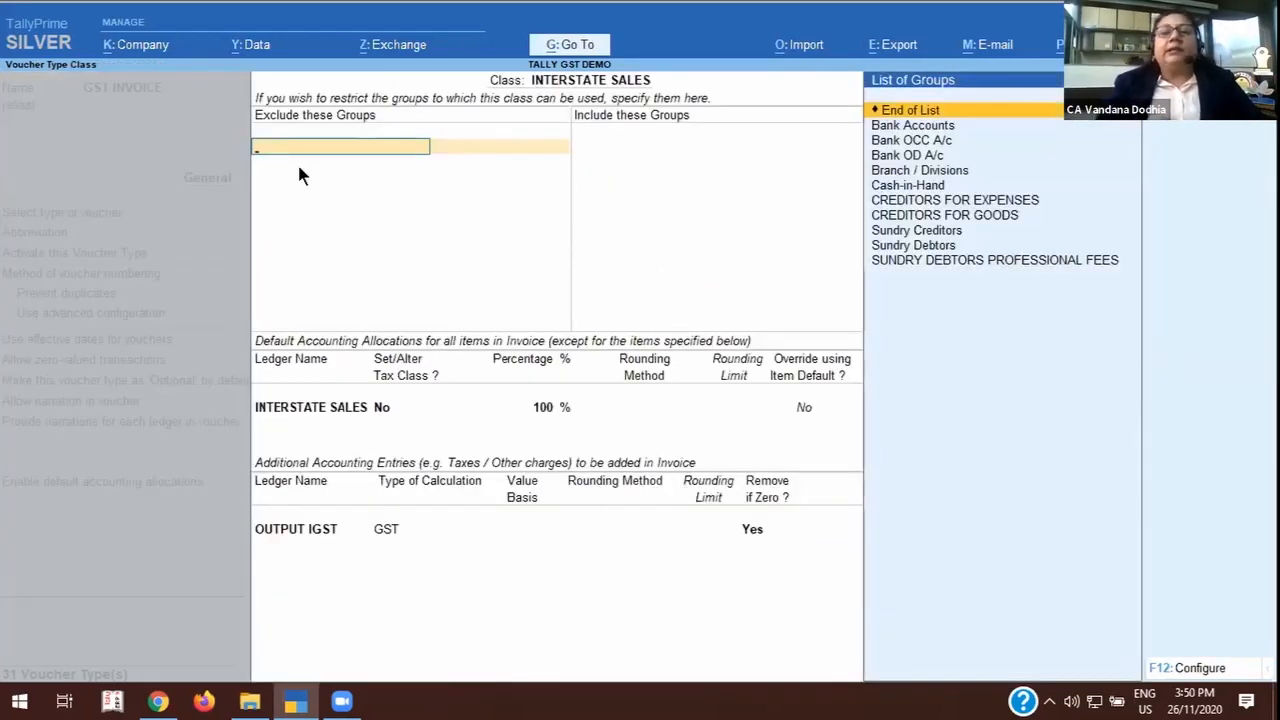
pyautogui.press('Return')
pyautogui.press('Return')
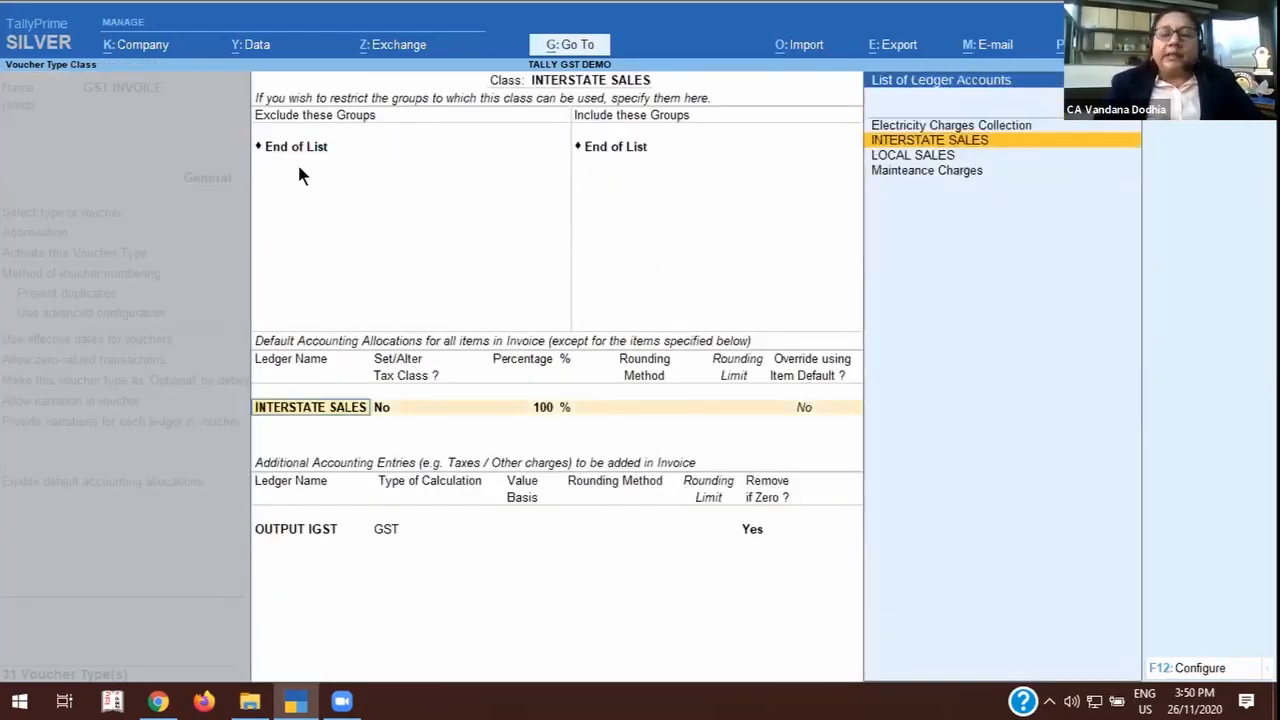
pyautogui.hotkey('ctrl', 'Return')
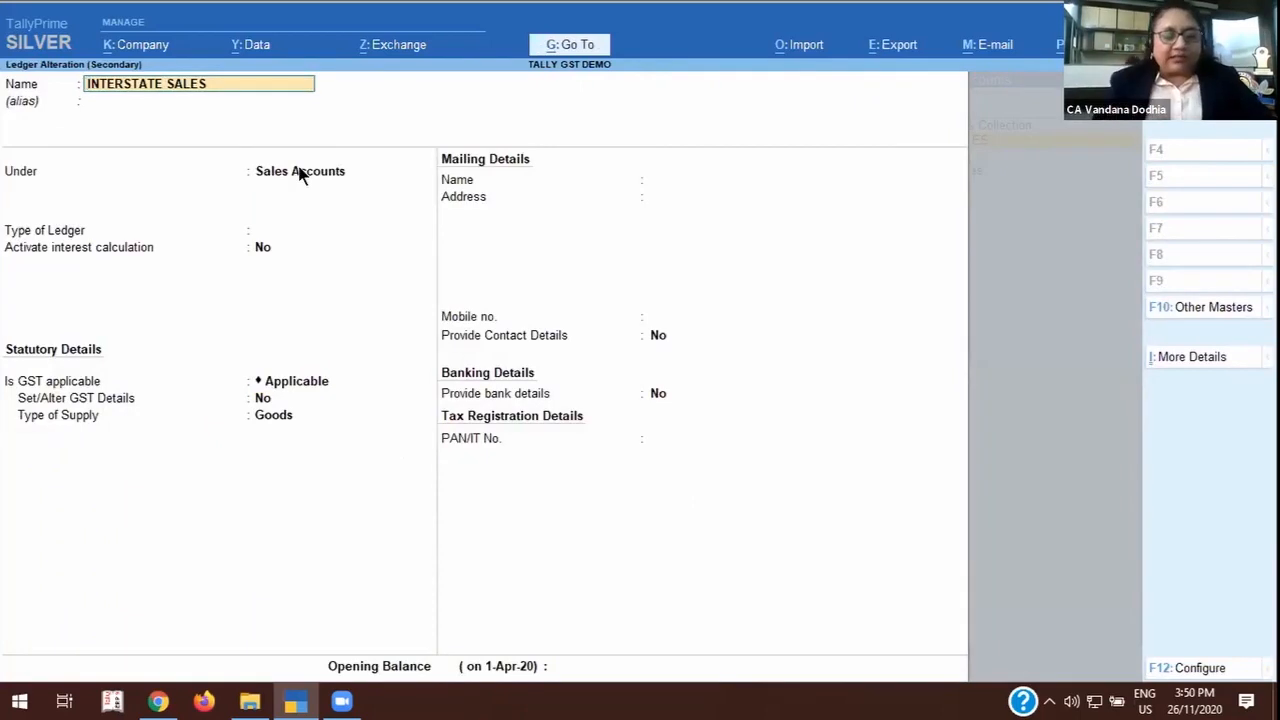
pyautogui.press('ctrl')
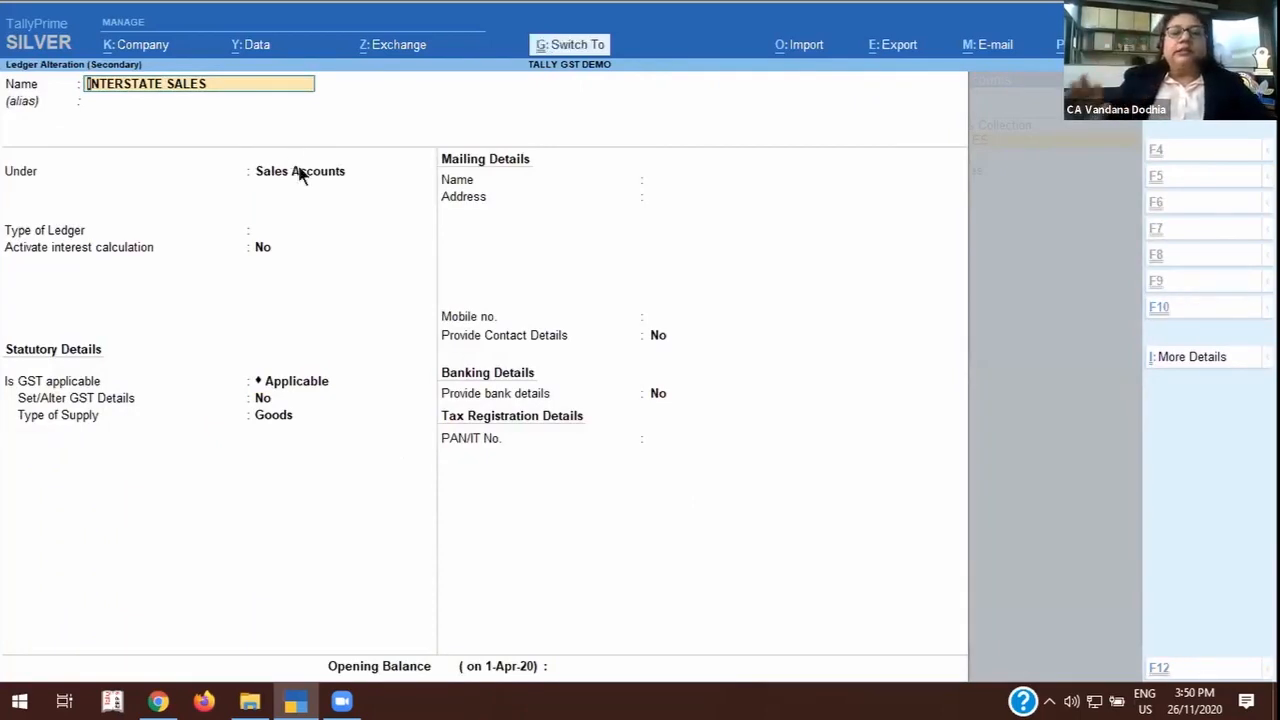
pyautogui.hotkey('ctrl', 'a')
# Keep the 100 % INTERSTATE SALES allocation and OUTPUT IGST entry, accept the class and save the GST INVOICE voucher type.
pyautogui.press('Return')
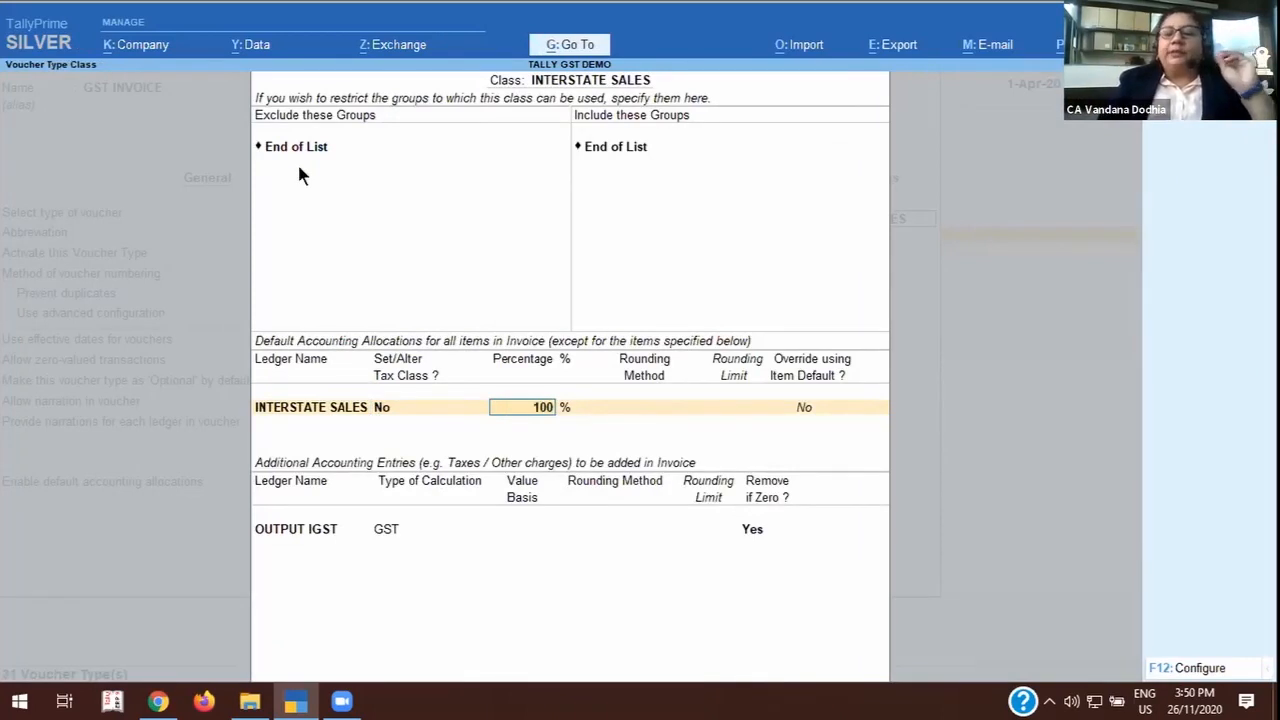
pyautogui.press('Return')
pyautogui.press('Return')
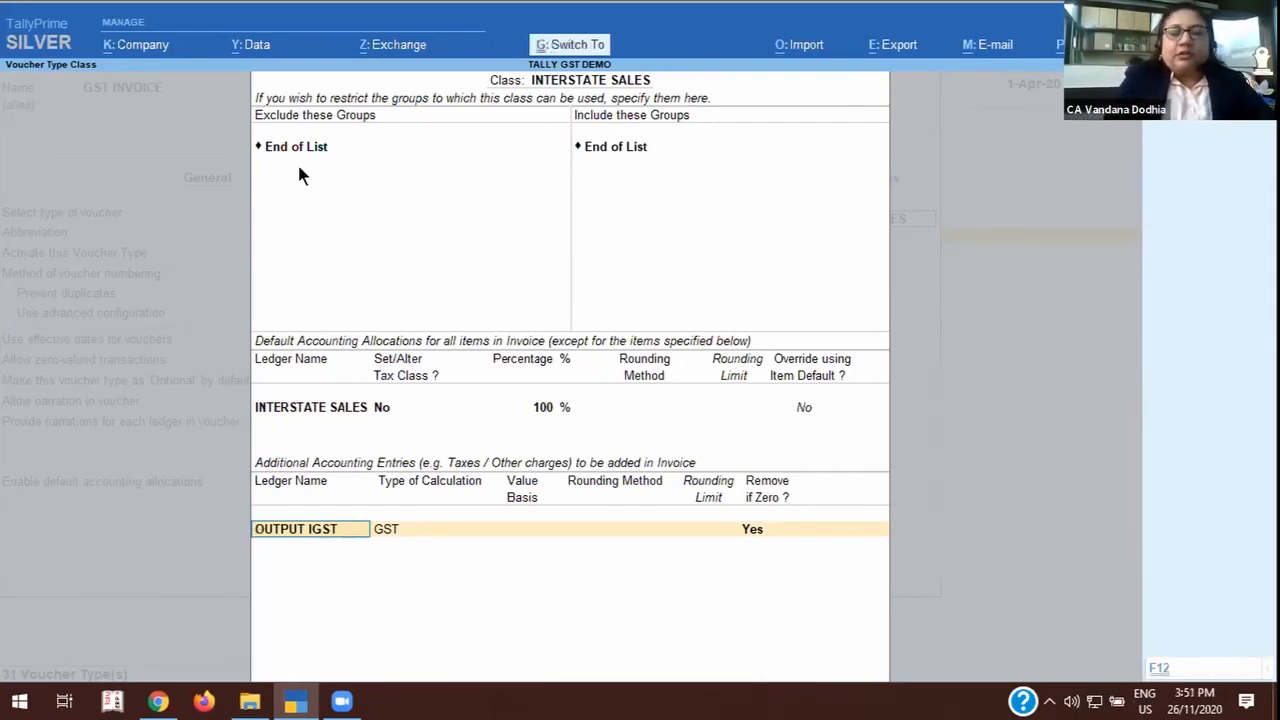
pyautogui.hotkey('ctrl', 'a')
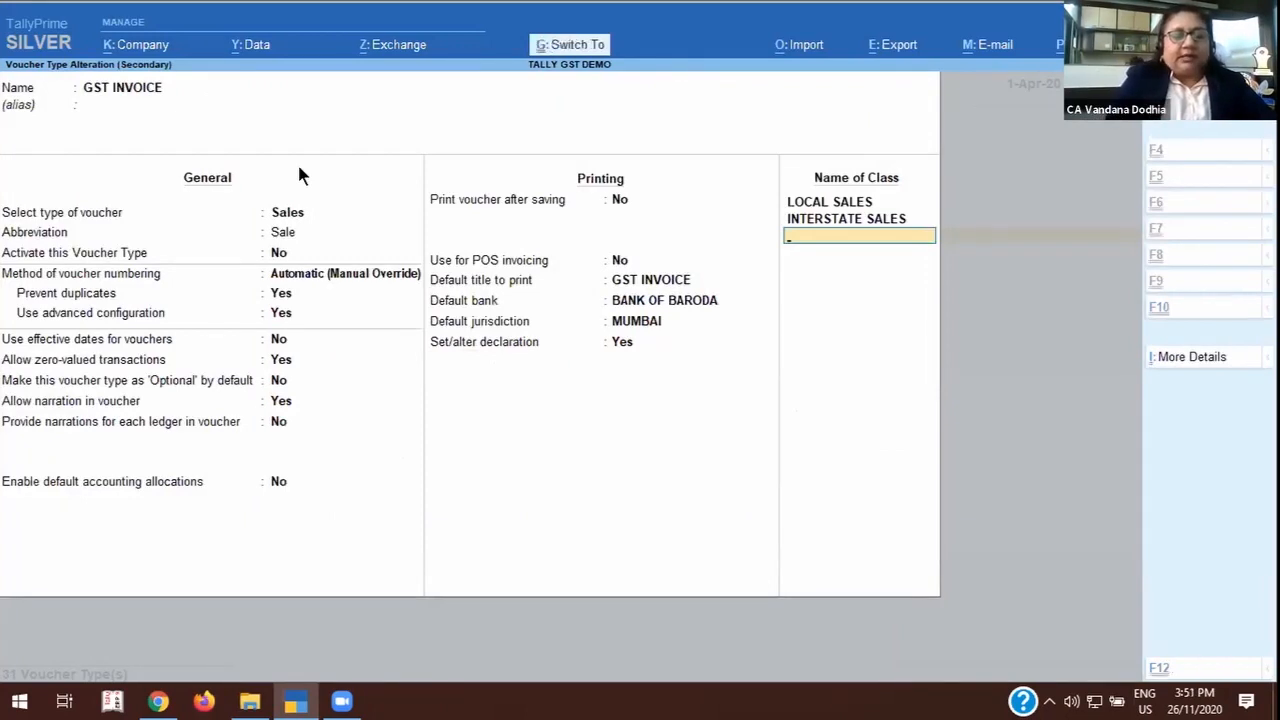
pyautogui.click(298, 170)
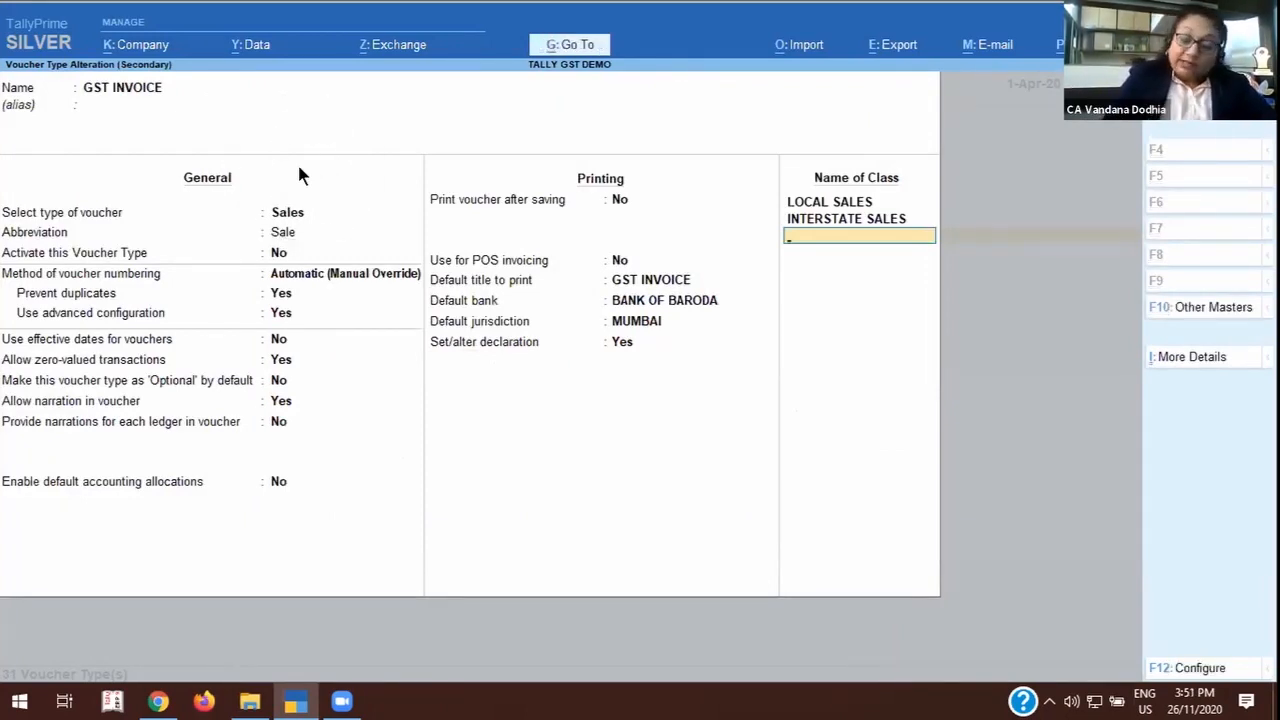
pyautogui.hotkey('ctrl', 'a')
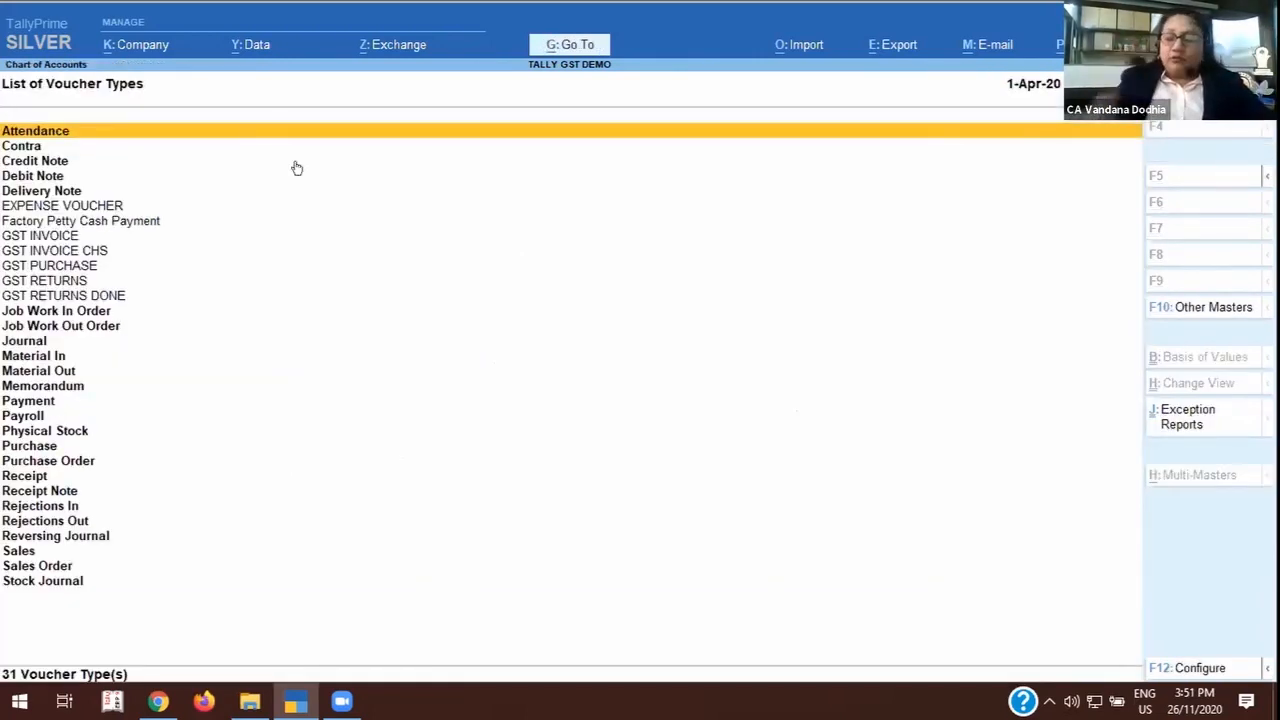
# Open the GST PURCHASE voucher type for alteration from the list of voucher types.
pyautogui.press('Down')
pyautogui.press('Down')
pyautogui.press('Down')
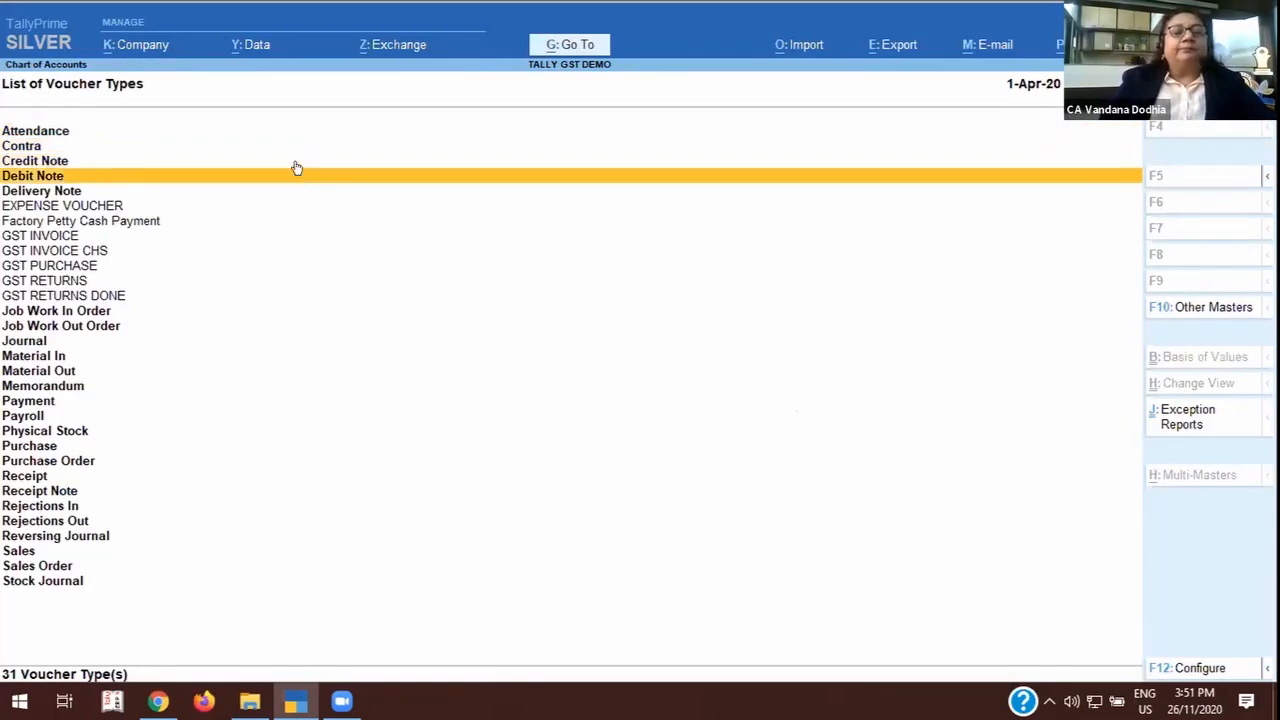
pyautogui.press('Down')
pyautogui.press('Down')
pyautogui.press('Down')
pyautogui.press('Down')
pyautogui.press('Down')
pyautogui.press('Down')
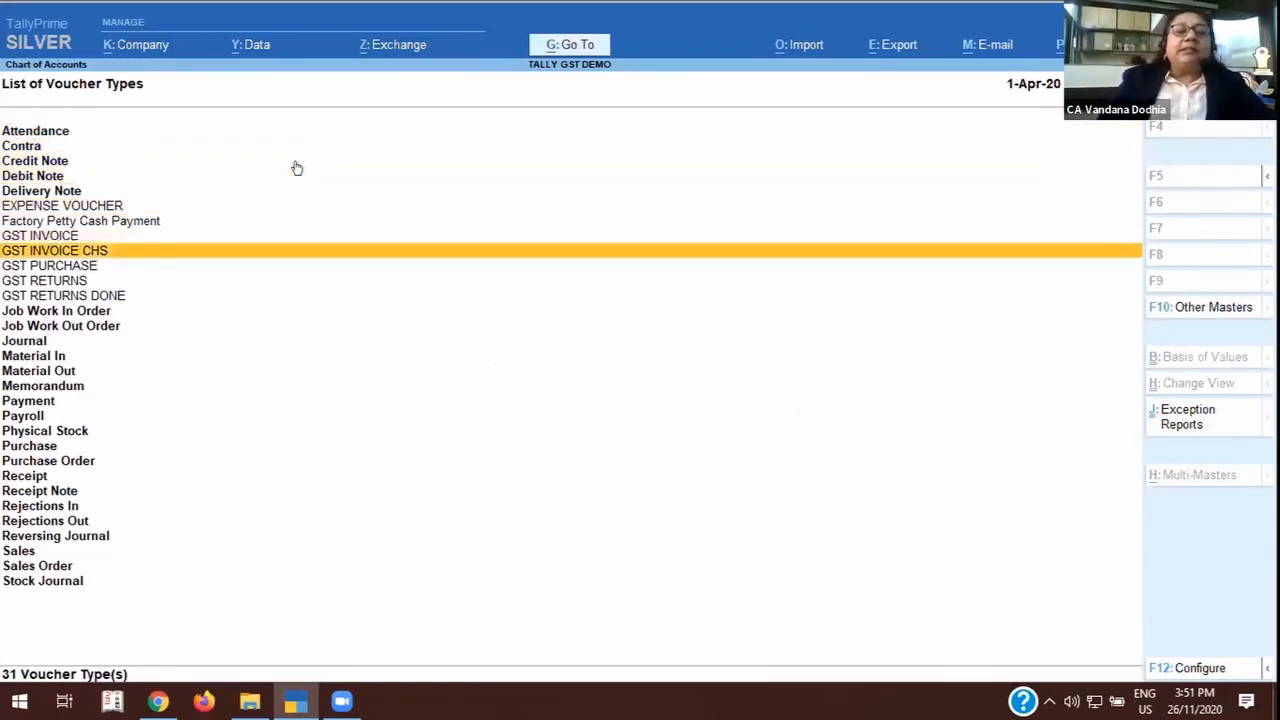
pyautogui.press('Return')
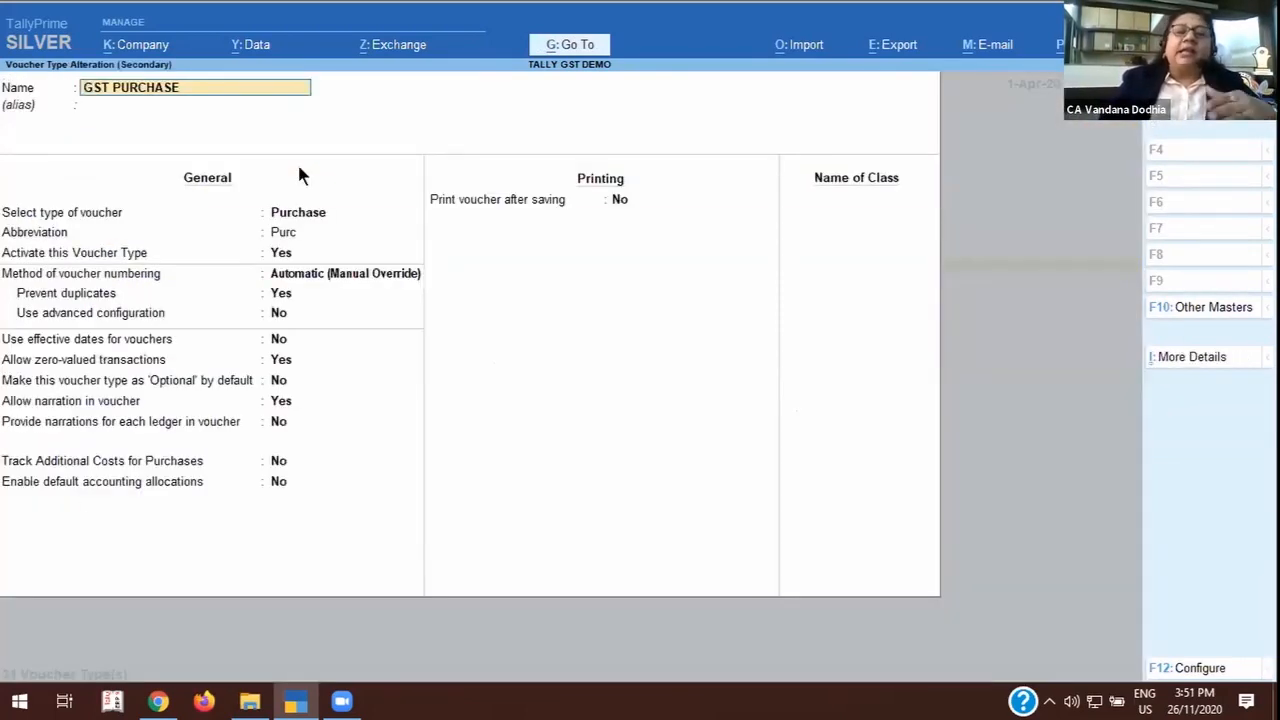
# Keep Automatic (Manual Override) numbering for the GST PURCHASE voucher type and enable its advanced configuration.
pyautogui.click(352, 275)
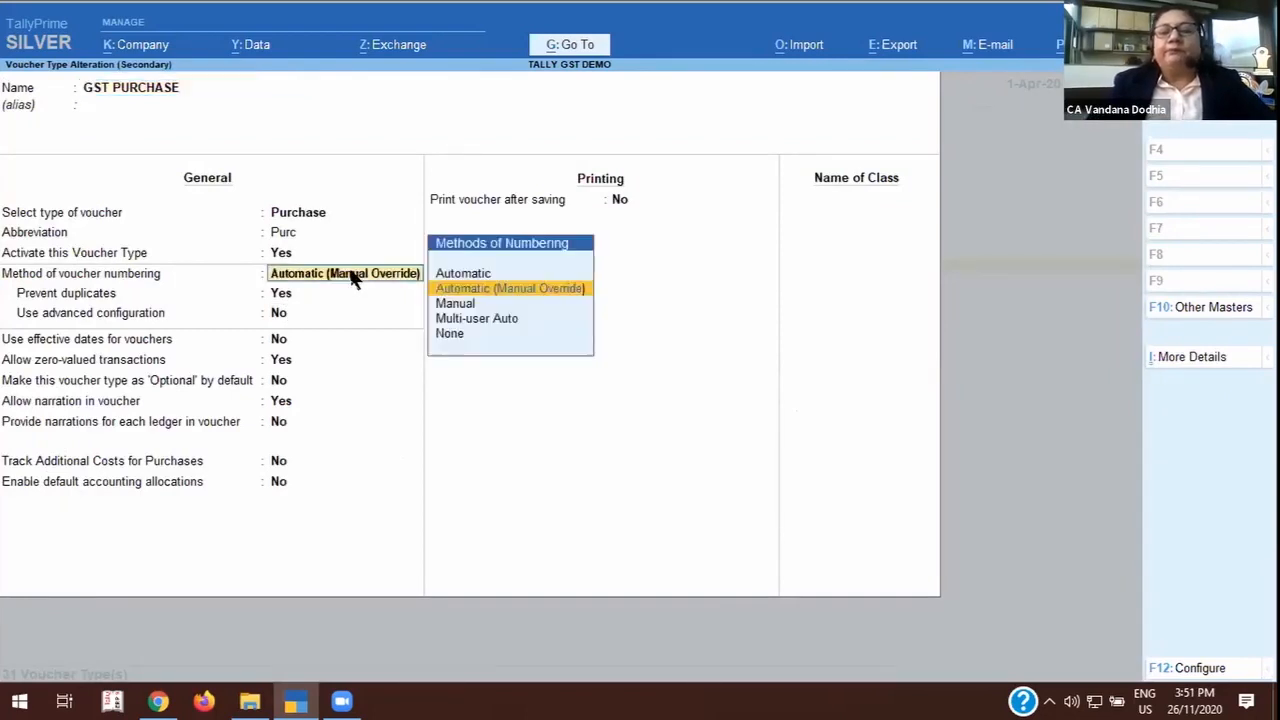
pyautogui.press('Return')
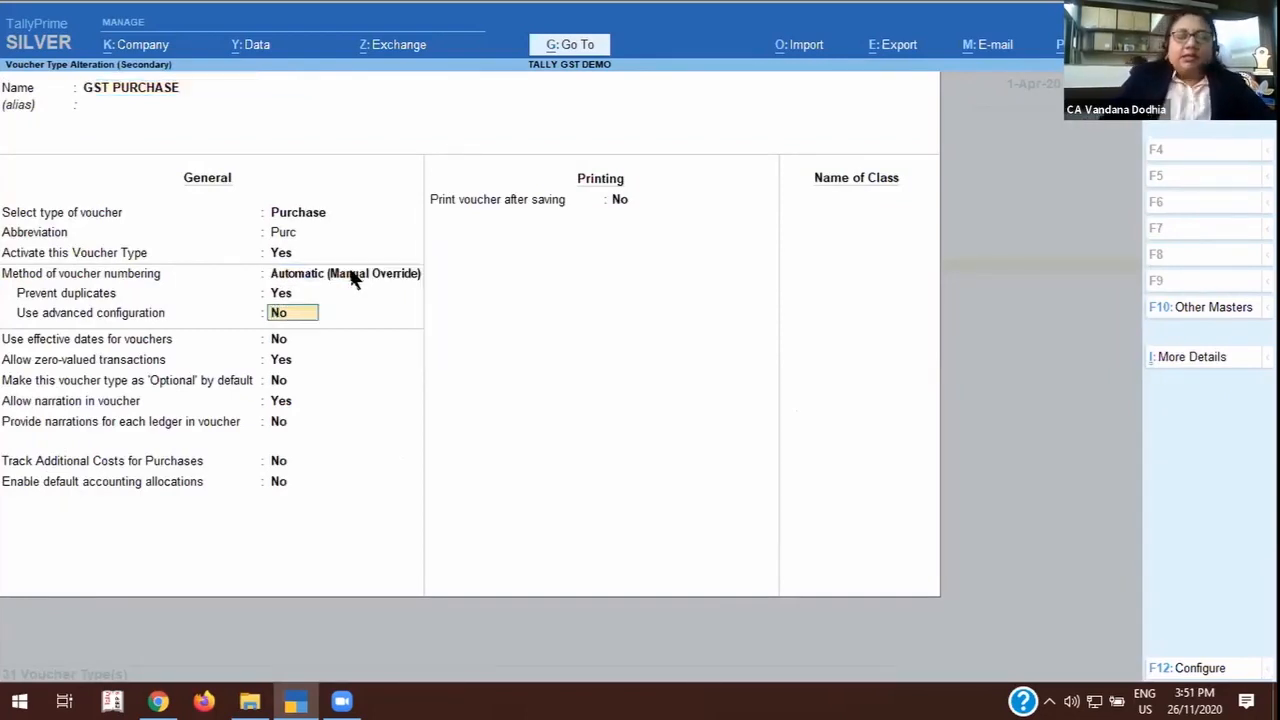
pyautogui.write('Y')
pyautogui.press('Return')
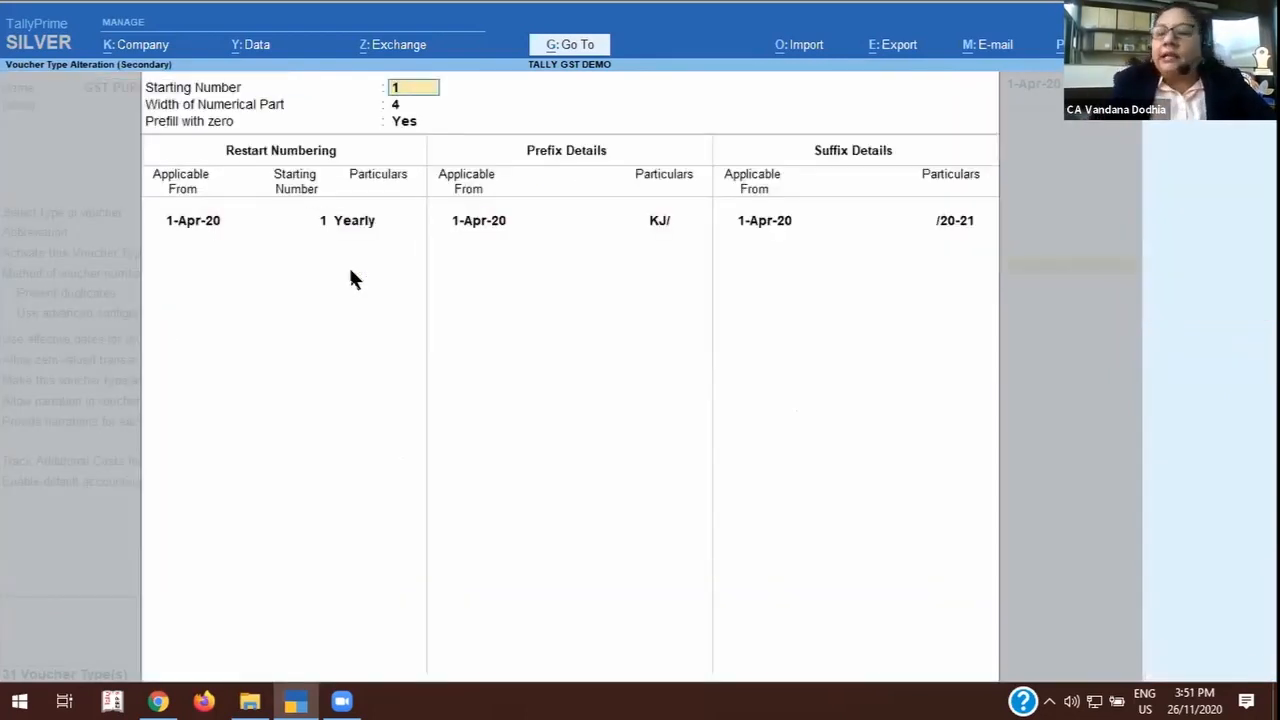
# Set the numbering prefix effective 1-Apr-20 to TSL/, accept the numbering details and save the GST PURCHASE voucher type.
pyautogui.click(660, 221)
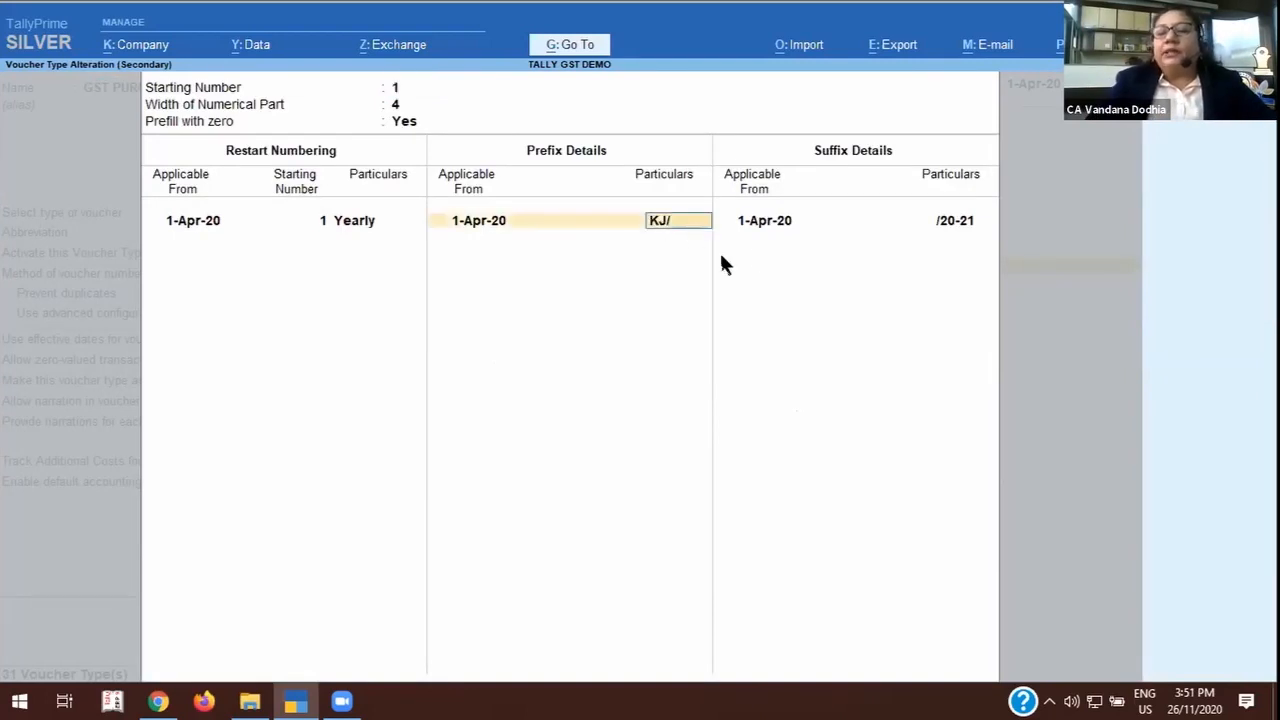
pyautogui.write('TS')
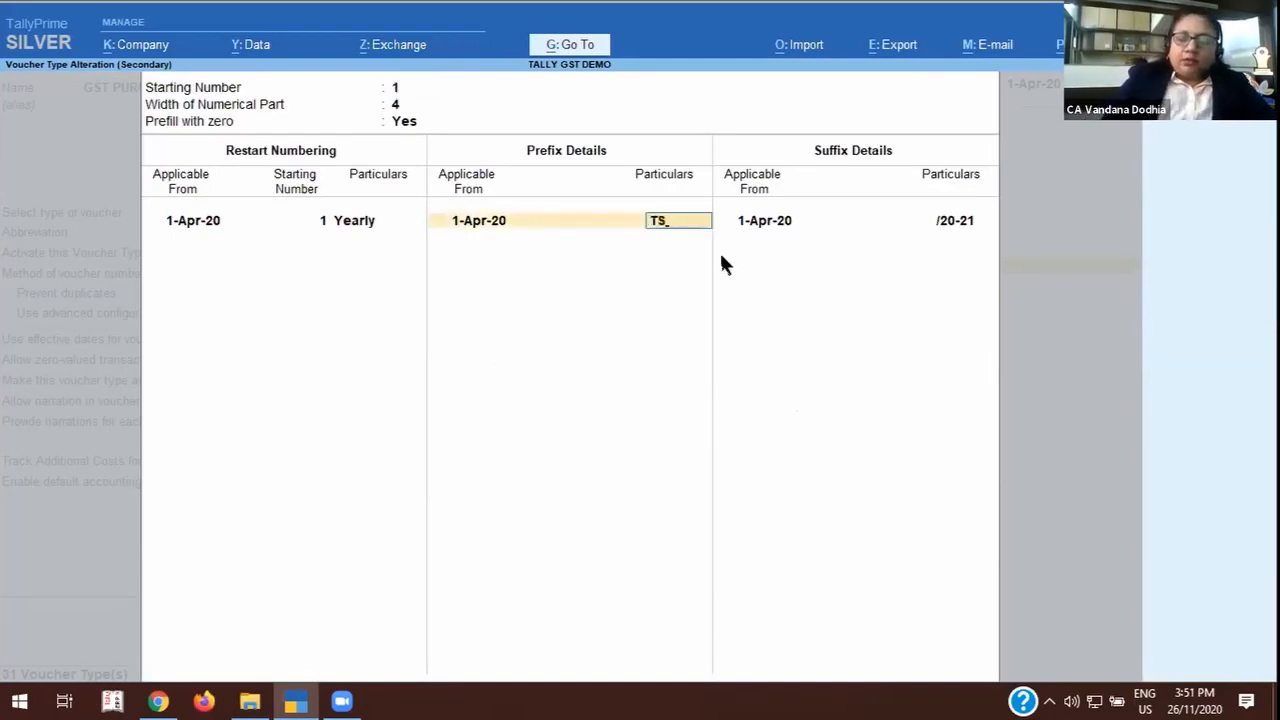
pyautogui.write('L/')
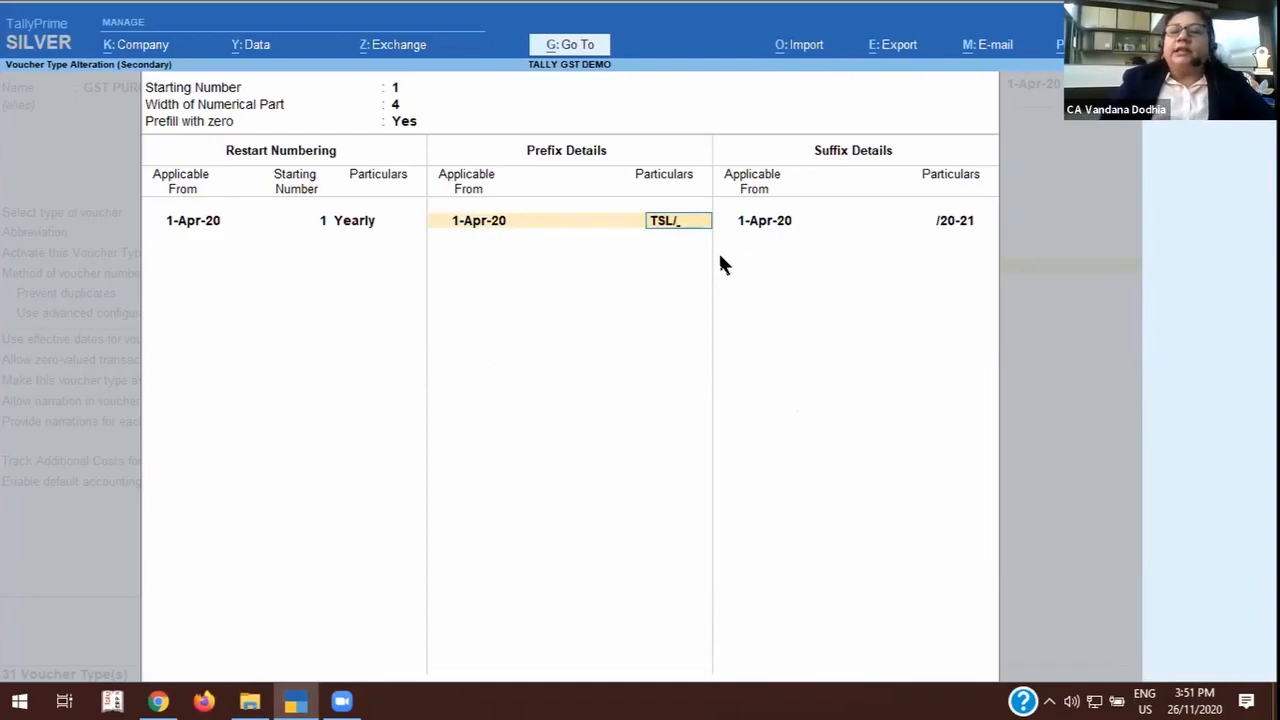
pyautogui.press('Return')
pyautogui.hotkey('ctrl', 'a')
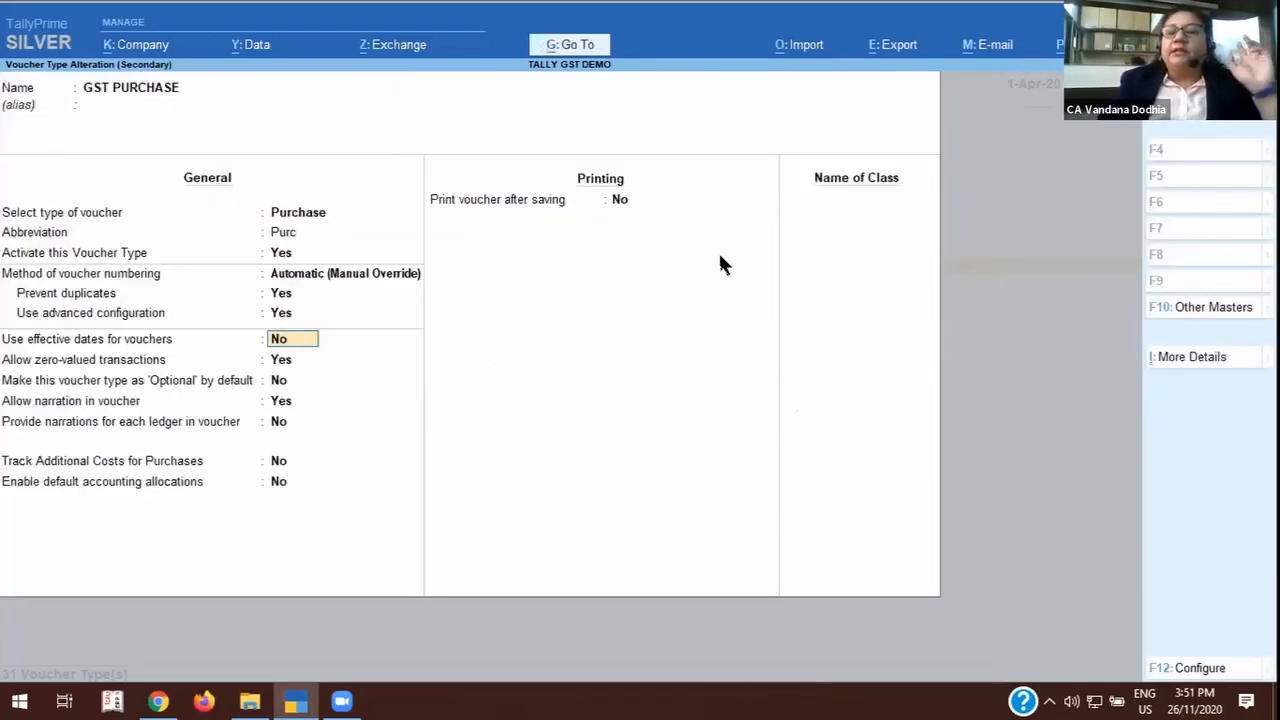
pyautogui.hotkey('ctrl', 'a')
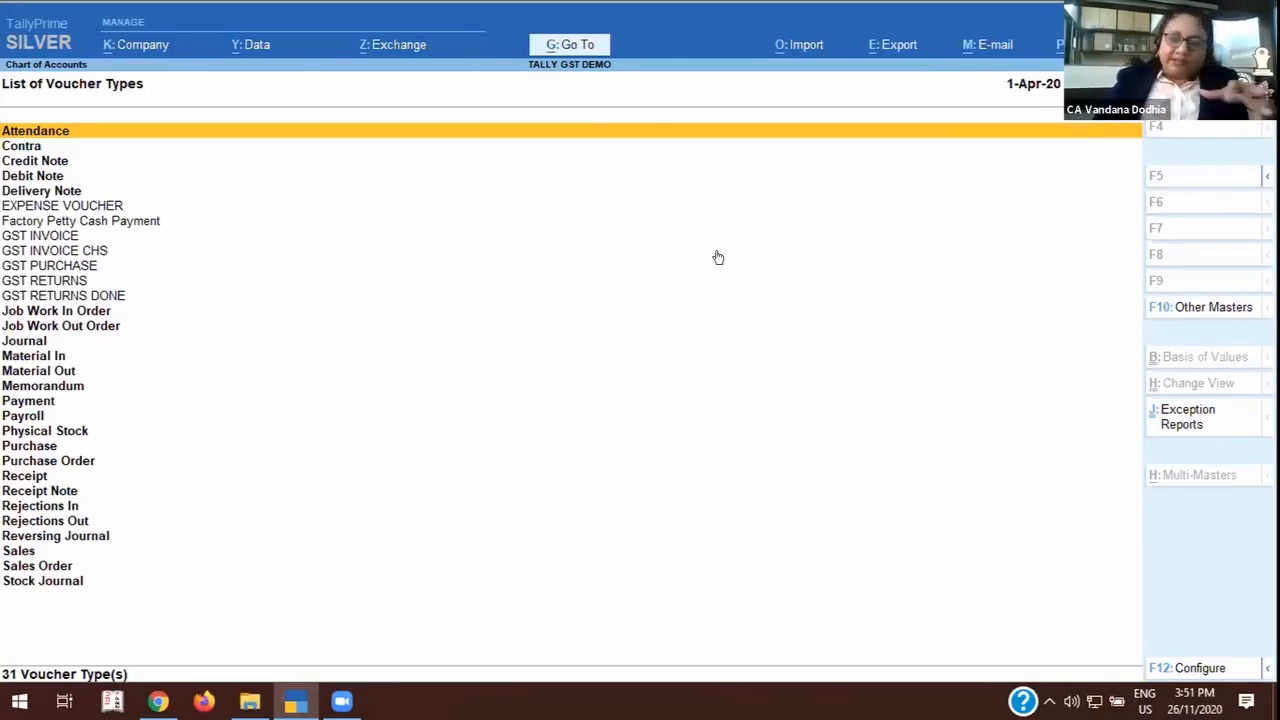
# View the settings of the EXPENSE VOUCHER voucher type and return to the Gateway of Tally without saving changes.
pyautogui.click(72, 207)
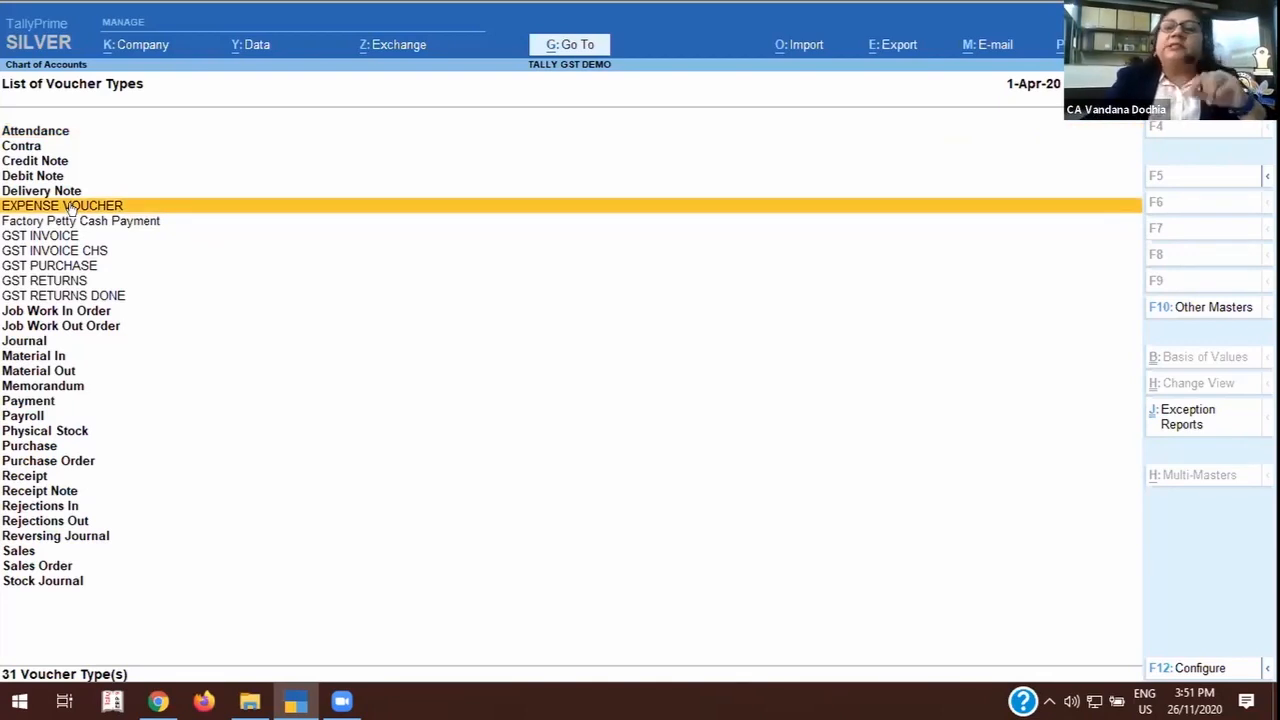
pyautogui.click(72, 207)
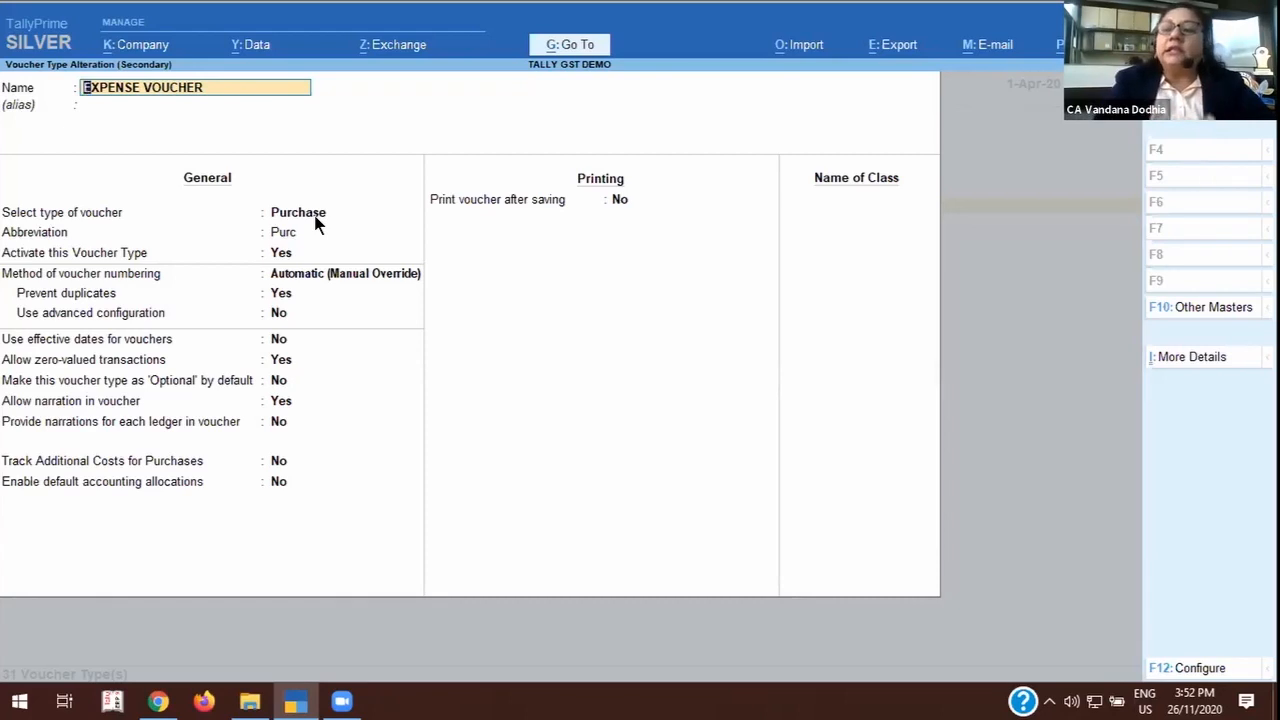
pyautogui.press('Escape')
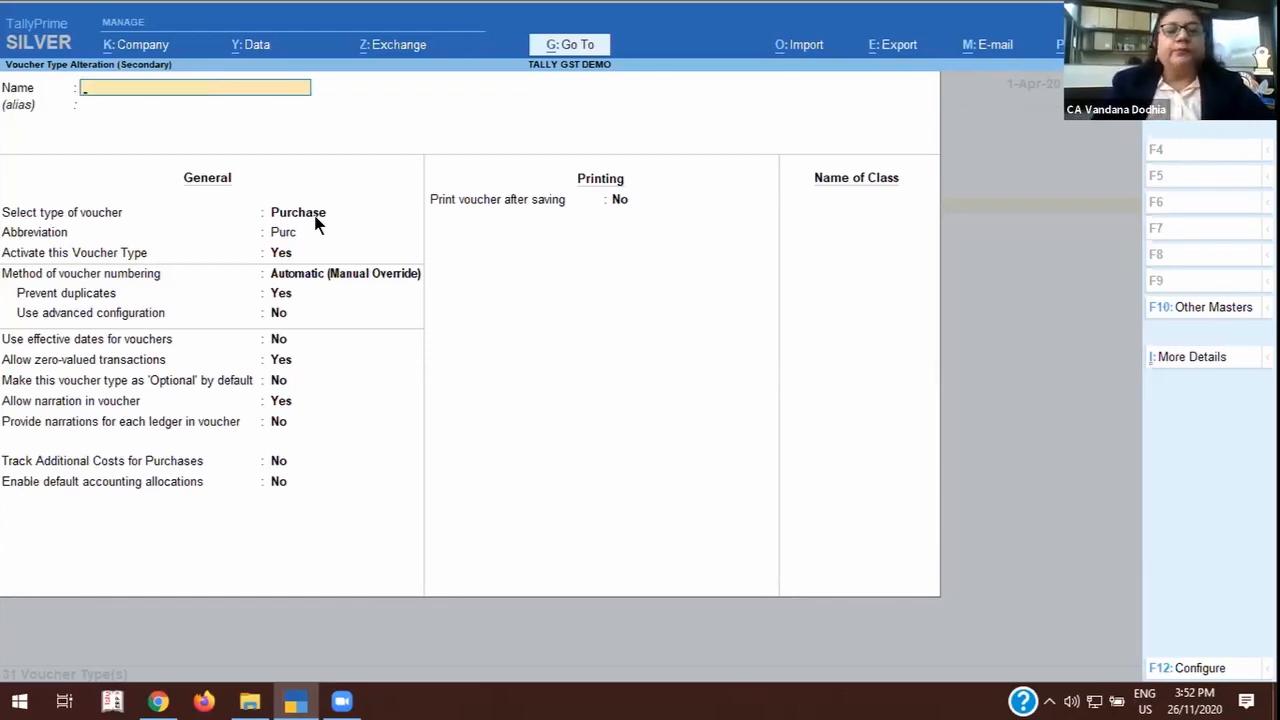
pyautogui.press('y')
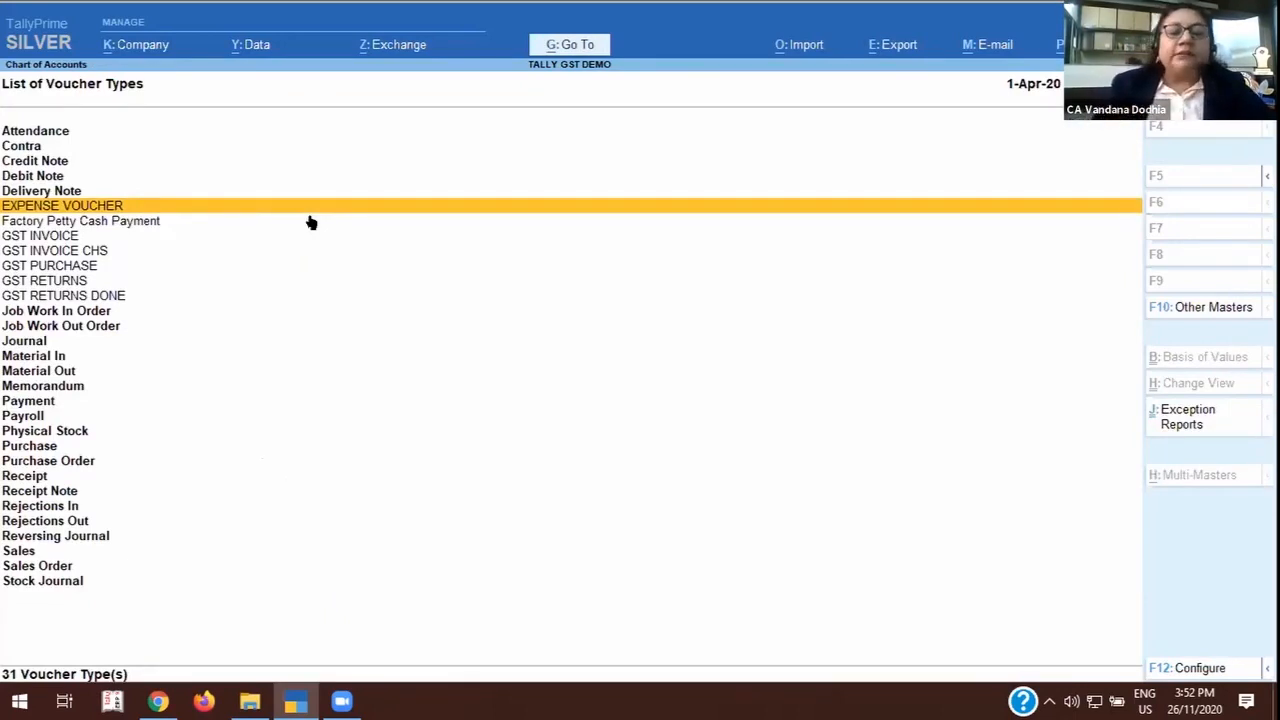
pyautogui.press('Escape')
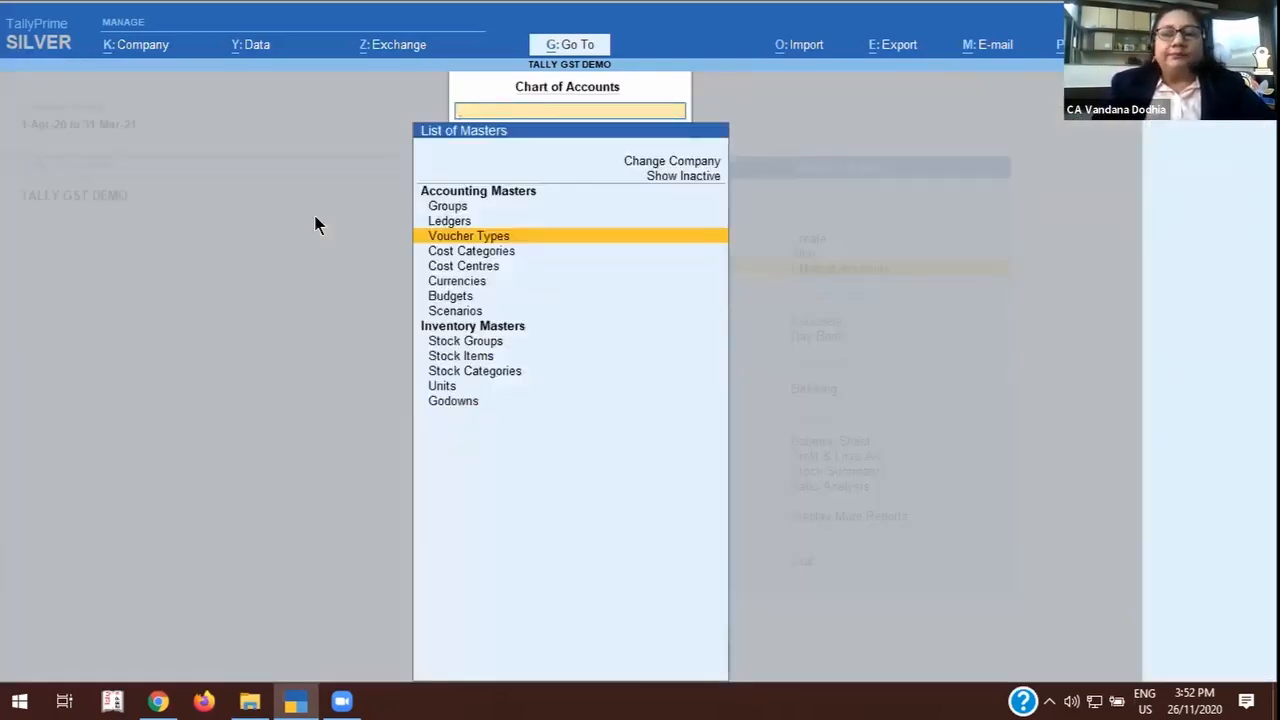
pyautogui.press('Escape')
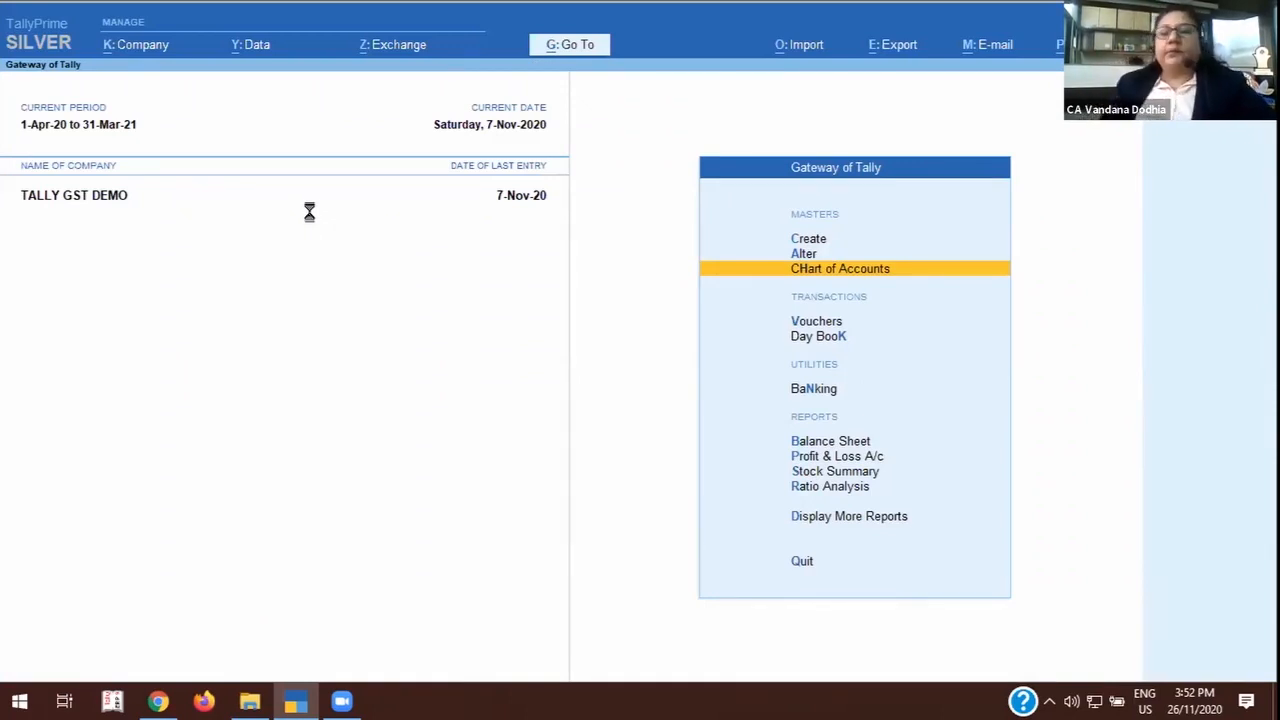
# Open voucher entry, start a receipt voucher and switch it to the Sales voucher type.
pyautogui.press('v')
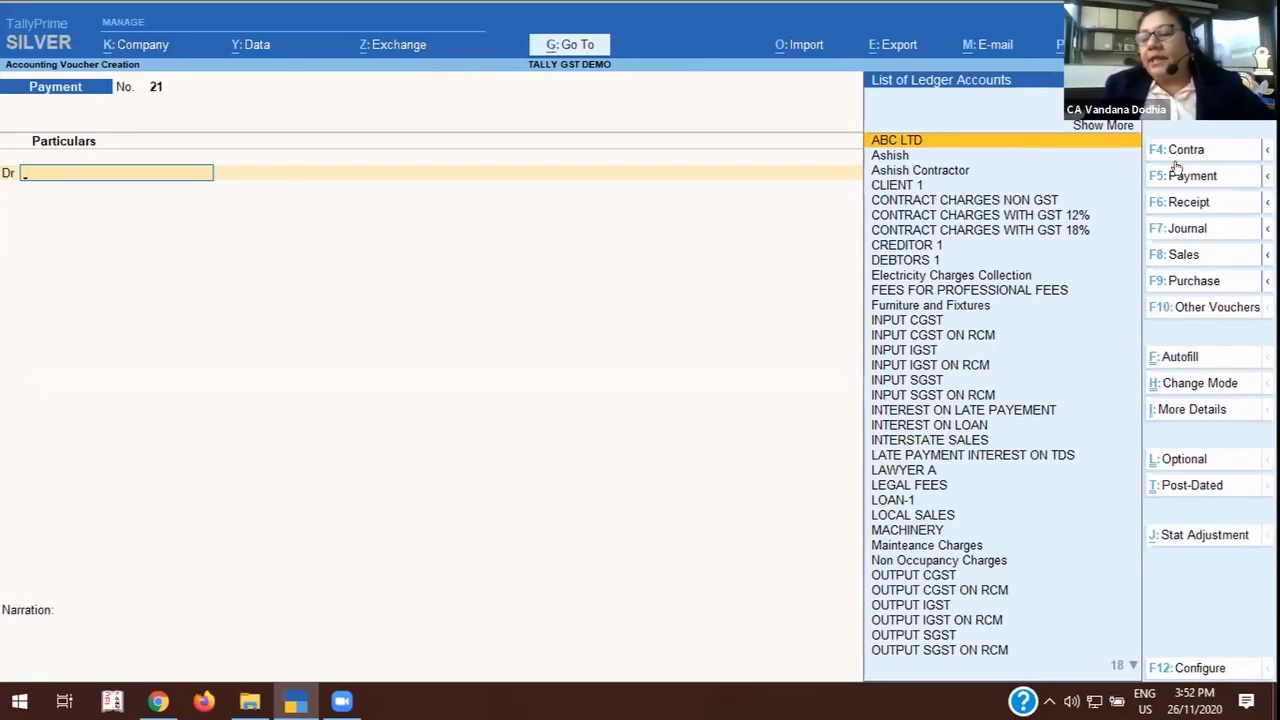
pyautogui.click(1196, 126)
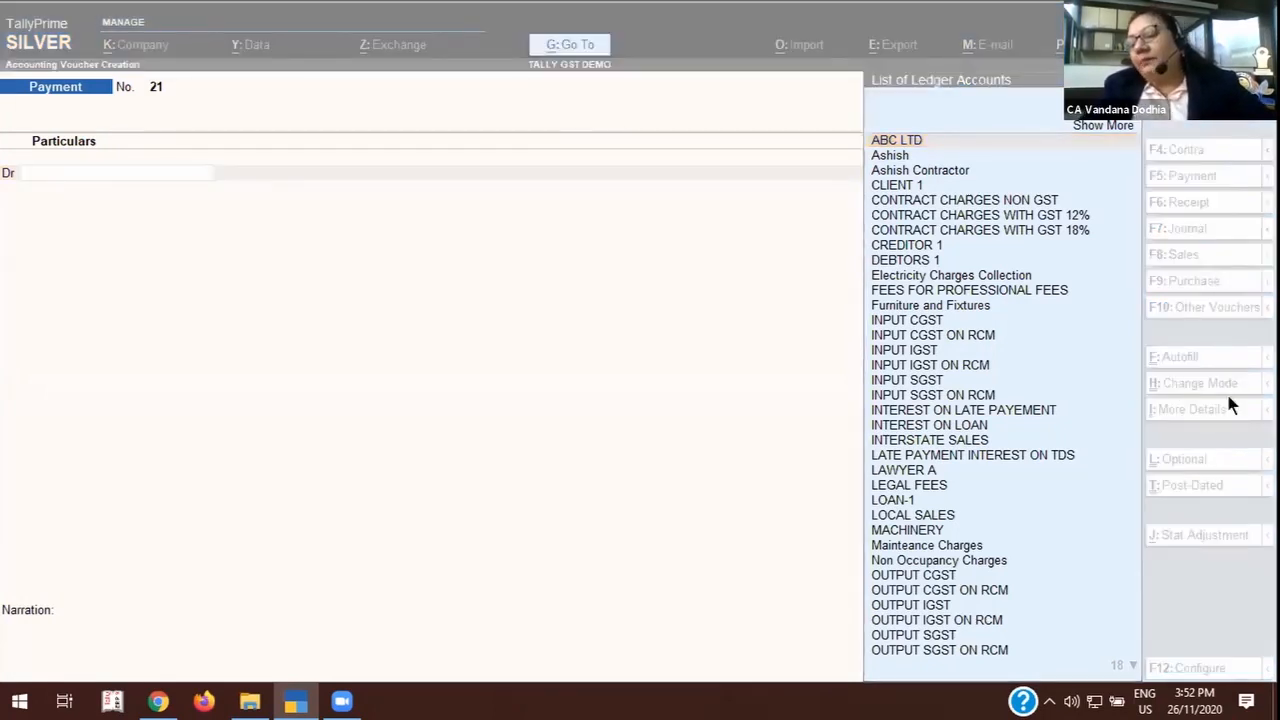
pyautogui.click(1237, 209)
pyautogui.click(1190, 200)
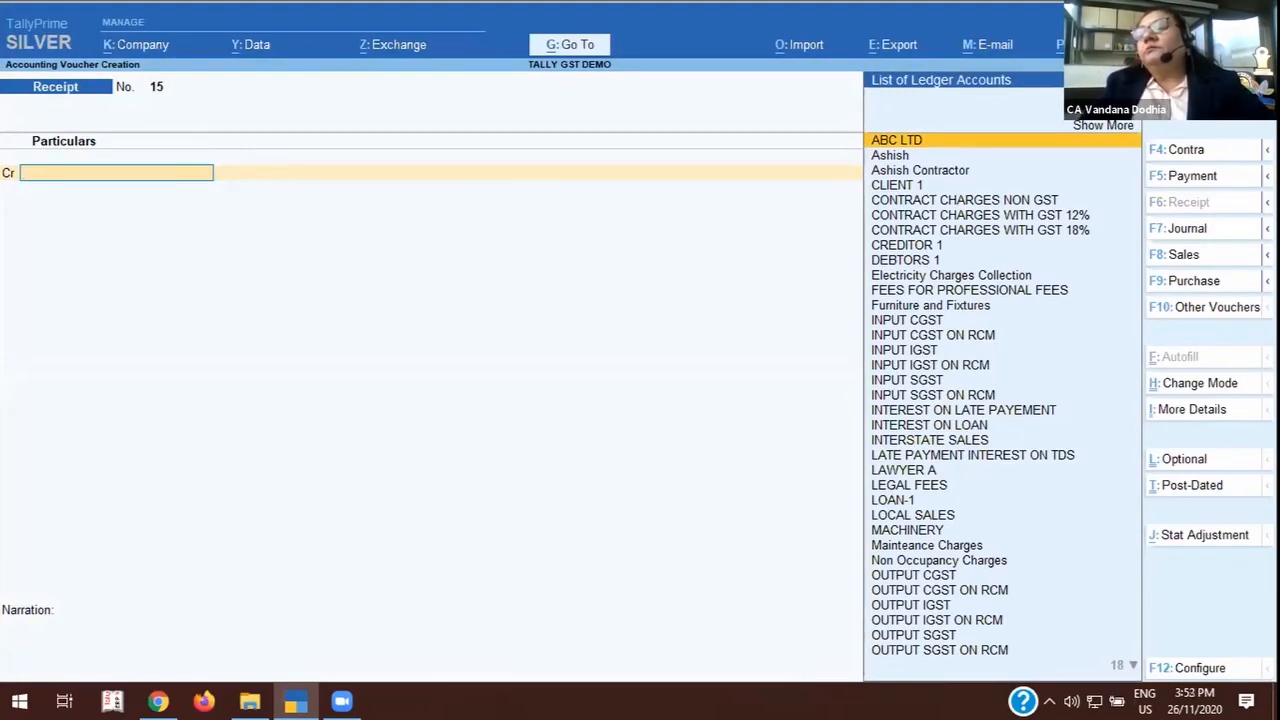
pyautogui.moveTo(1267, 79)
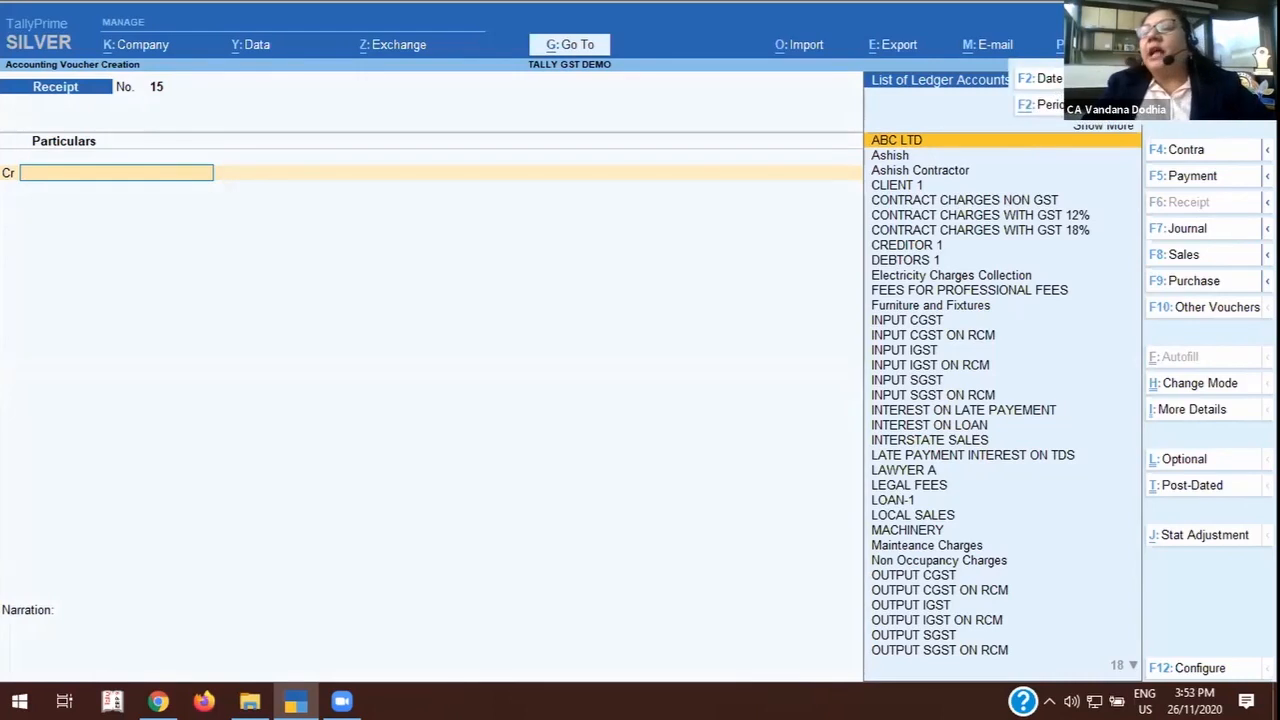
pyautogui.moveTo(1267, 102)
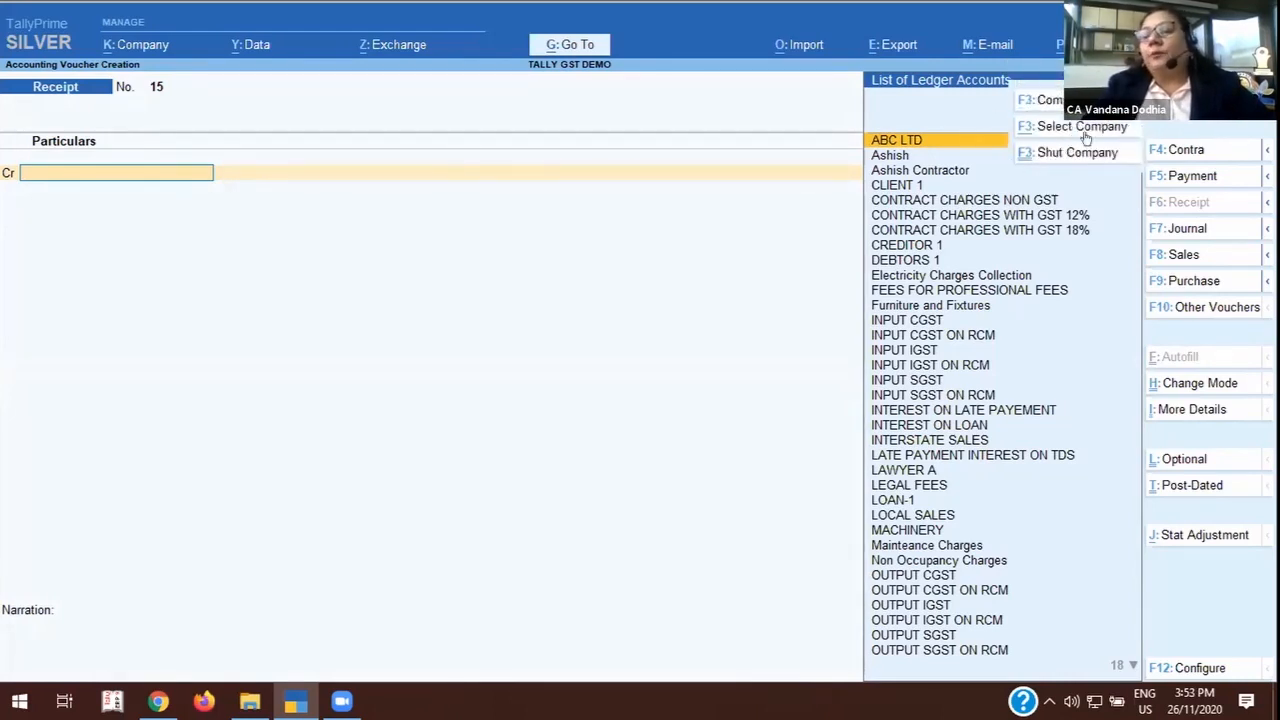
pyautogui.click(1182, 255)
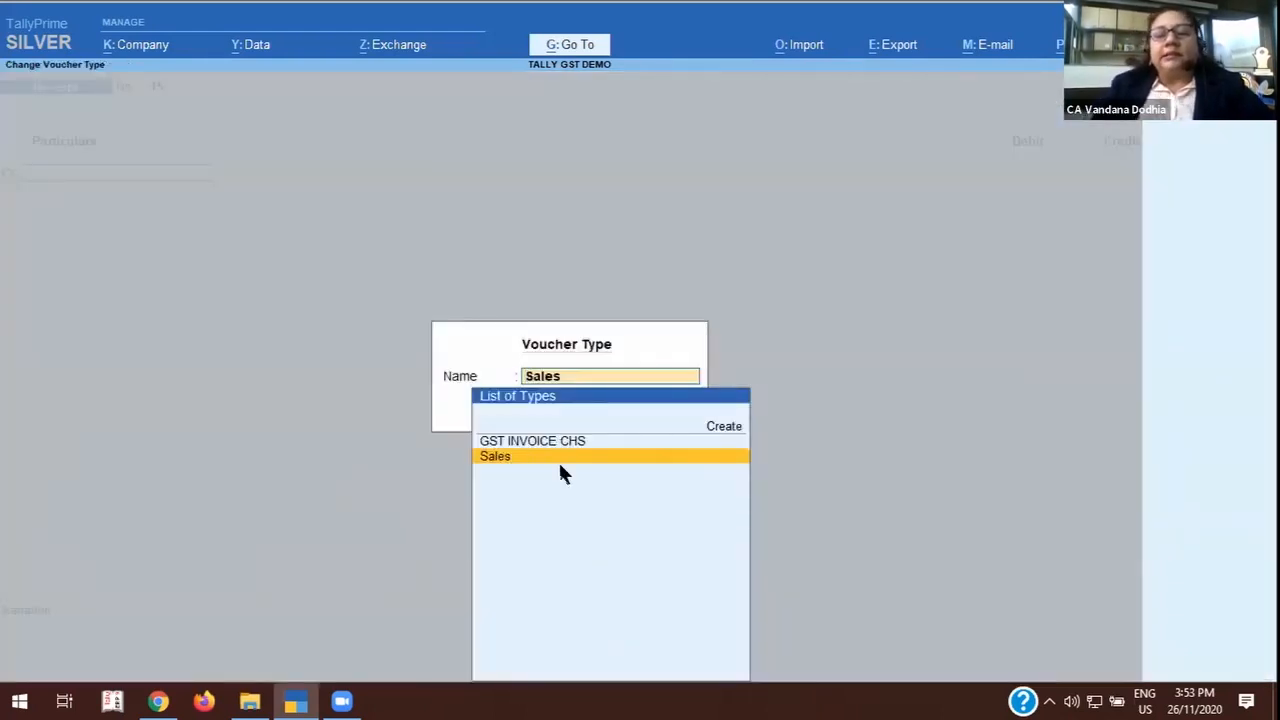
pyautogui.click(556, 458)
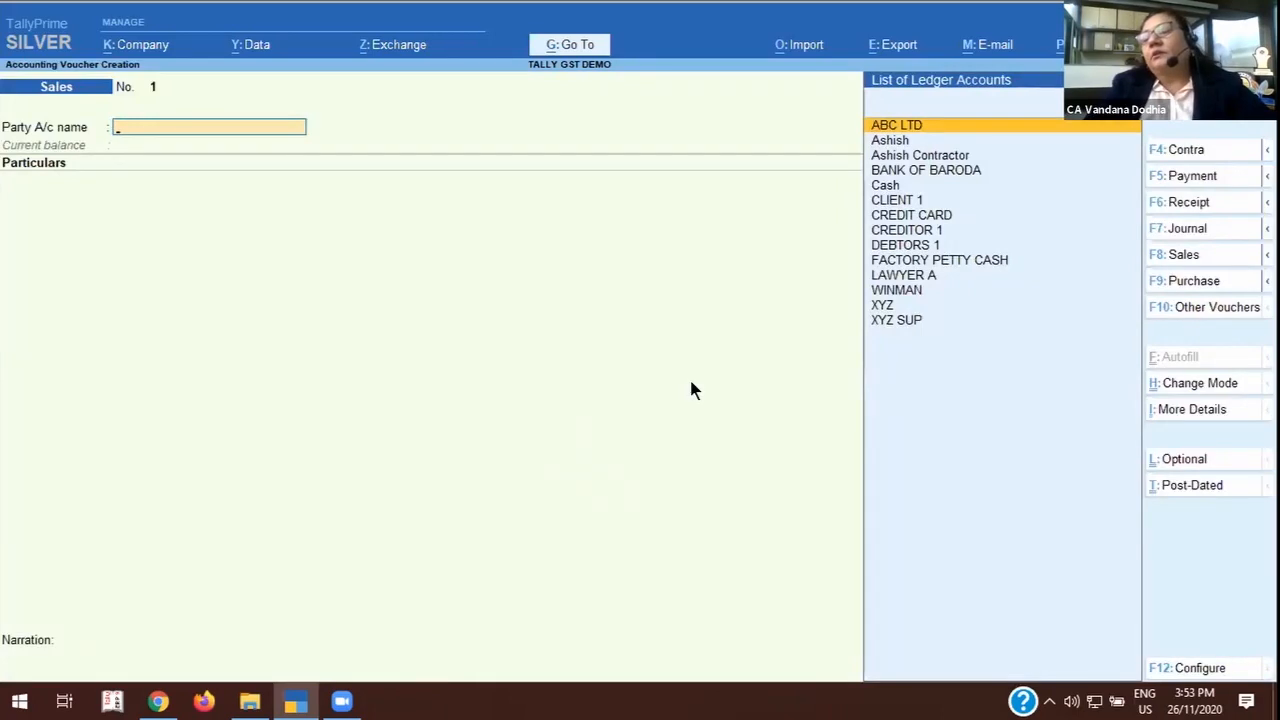
# Check which classes the GST INVOICE CHS voucher type offers for a sales voucher, and leave voucher entry without saving.
pyautogui.moveTo(1267, 255)
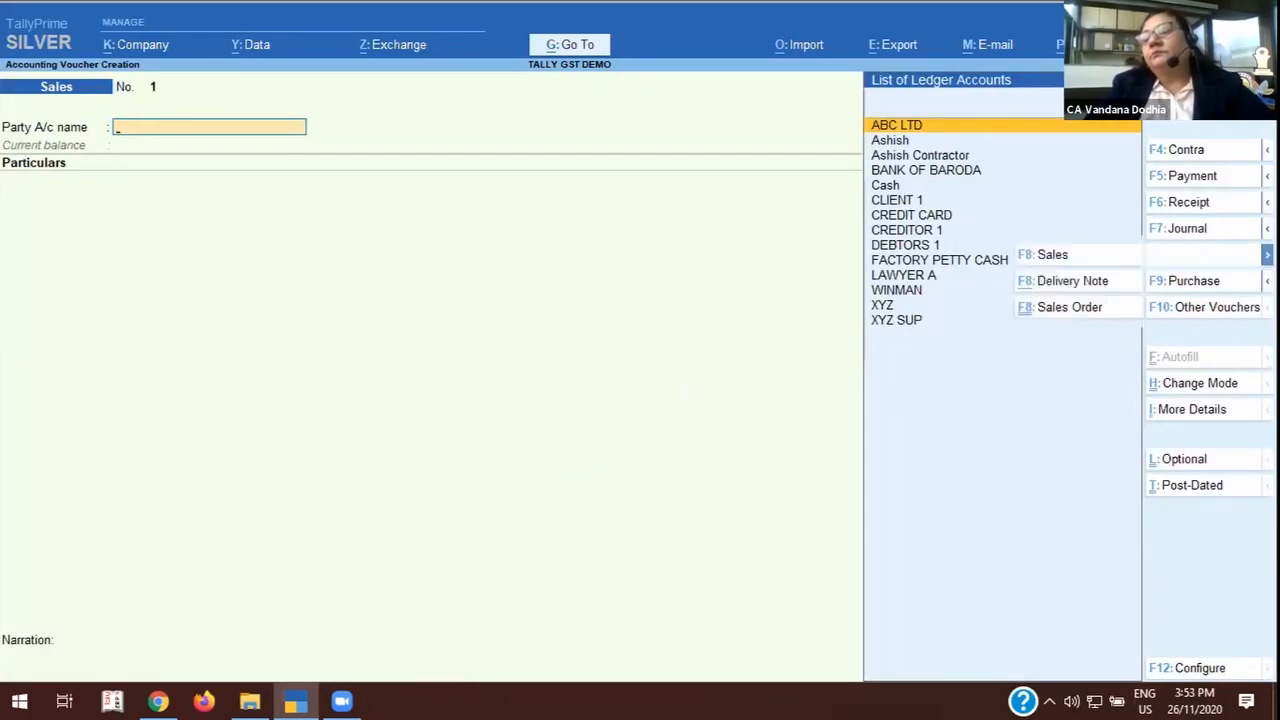
pyautogui.click(1046, 256)
pyautogui.press('F8')
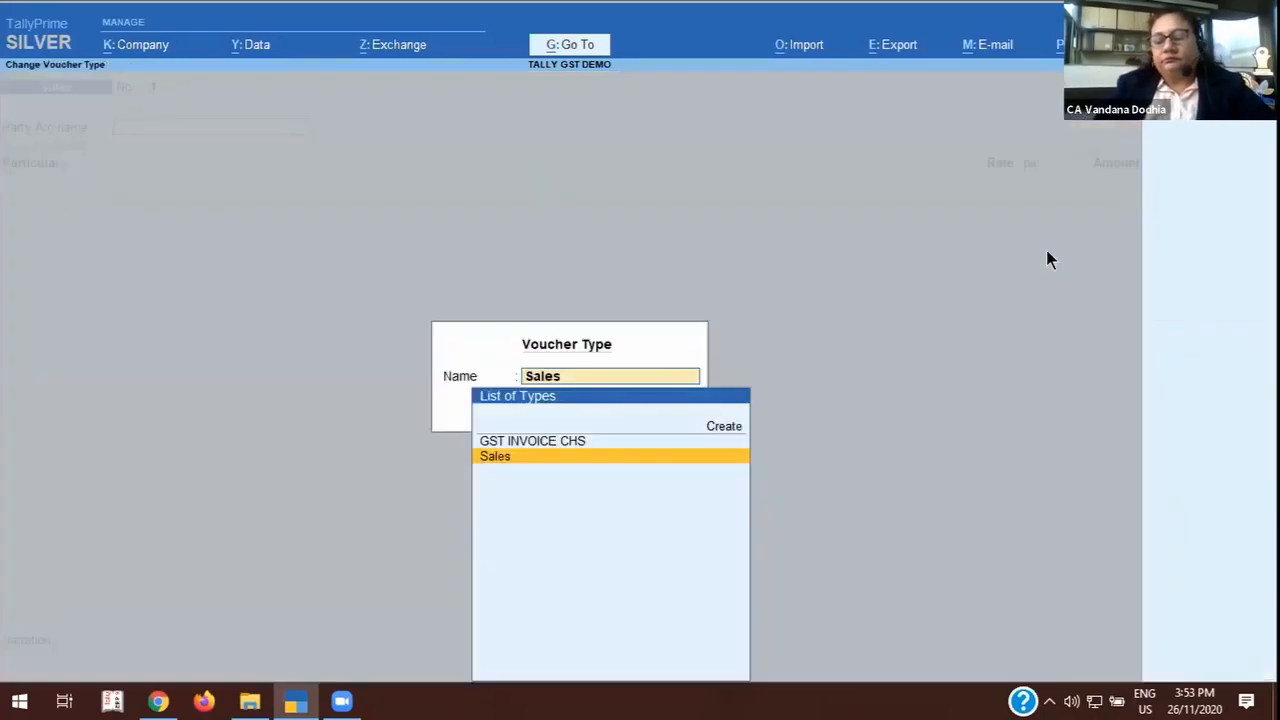
pyautogui.press('Up')
pyautogui.press('Return')
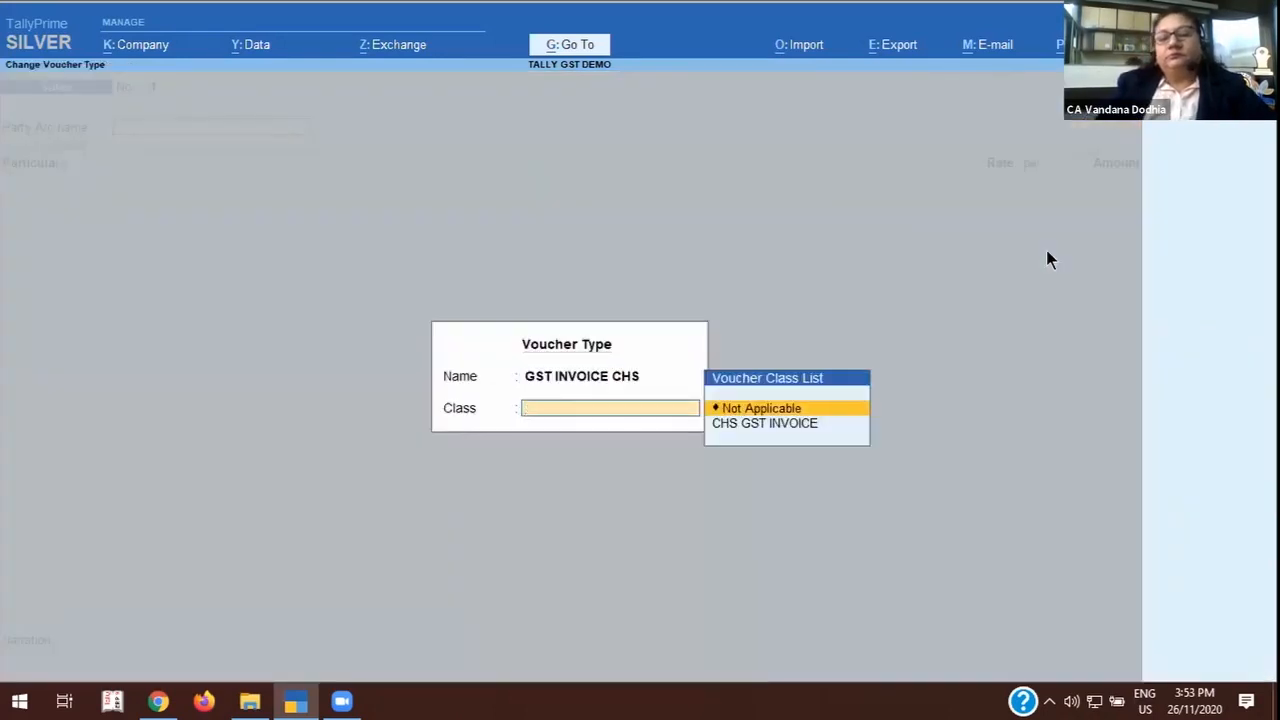
pyautogui.press('Return')
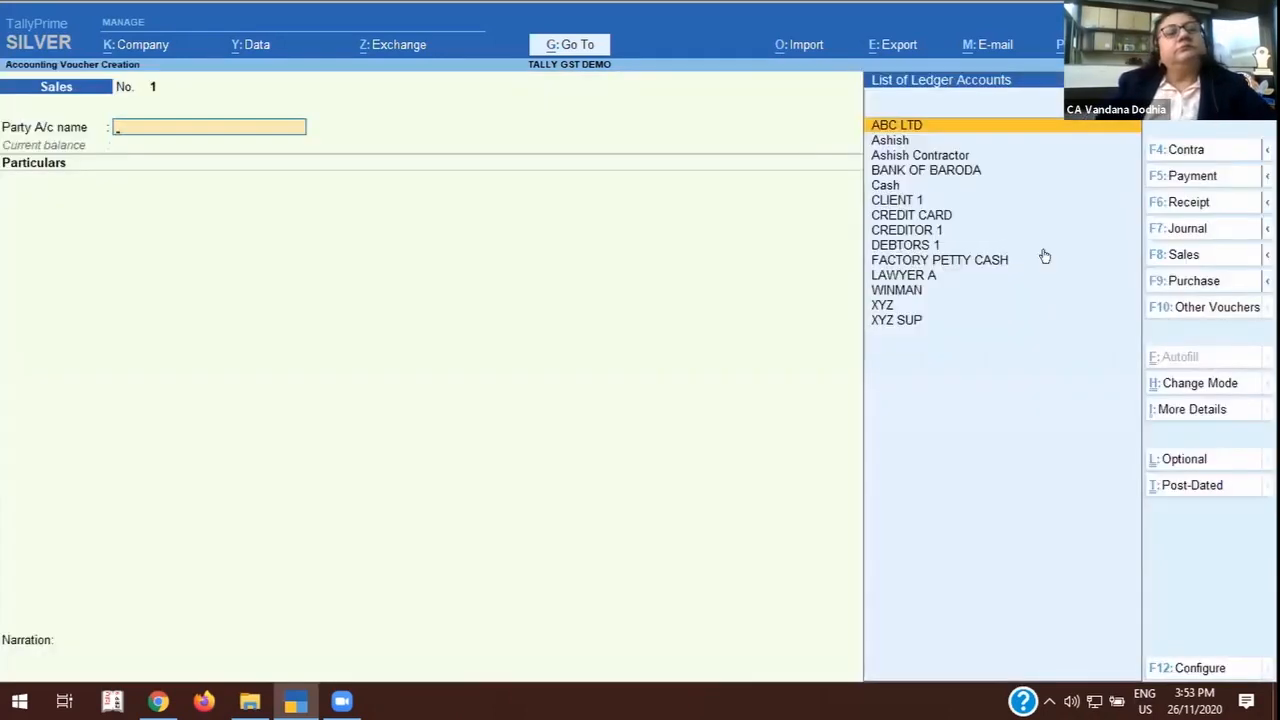
pyautogui.press('Escape')
pyautogui.press('y')
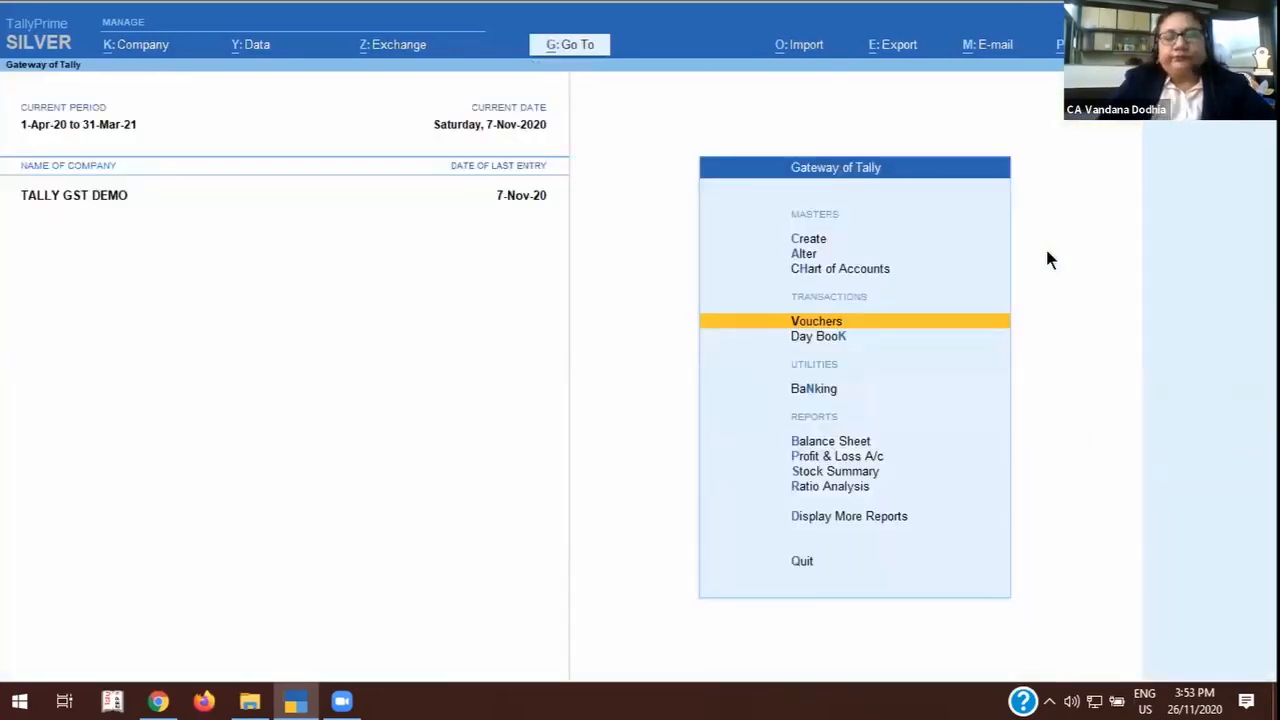
# Open the GST INVOICE voucher type from the list of voucher types and examine its general settings.
pyautogui.press('h')
pyautogui.press('Down')
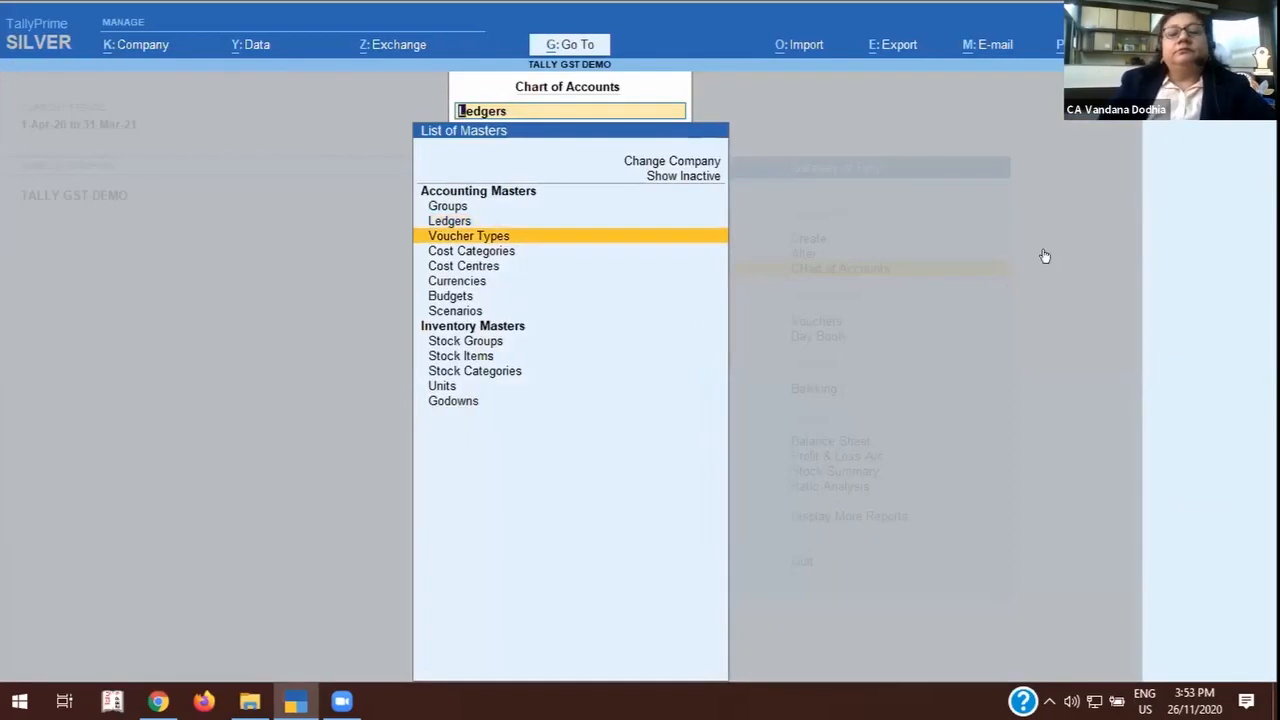
pyautogui.press('Return')
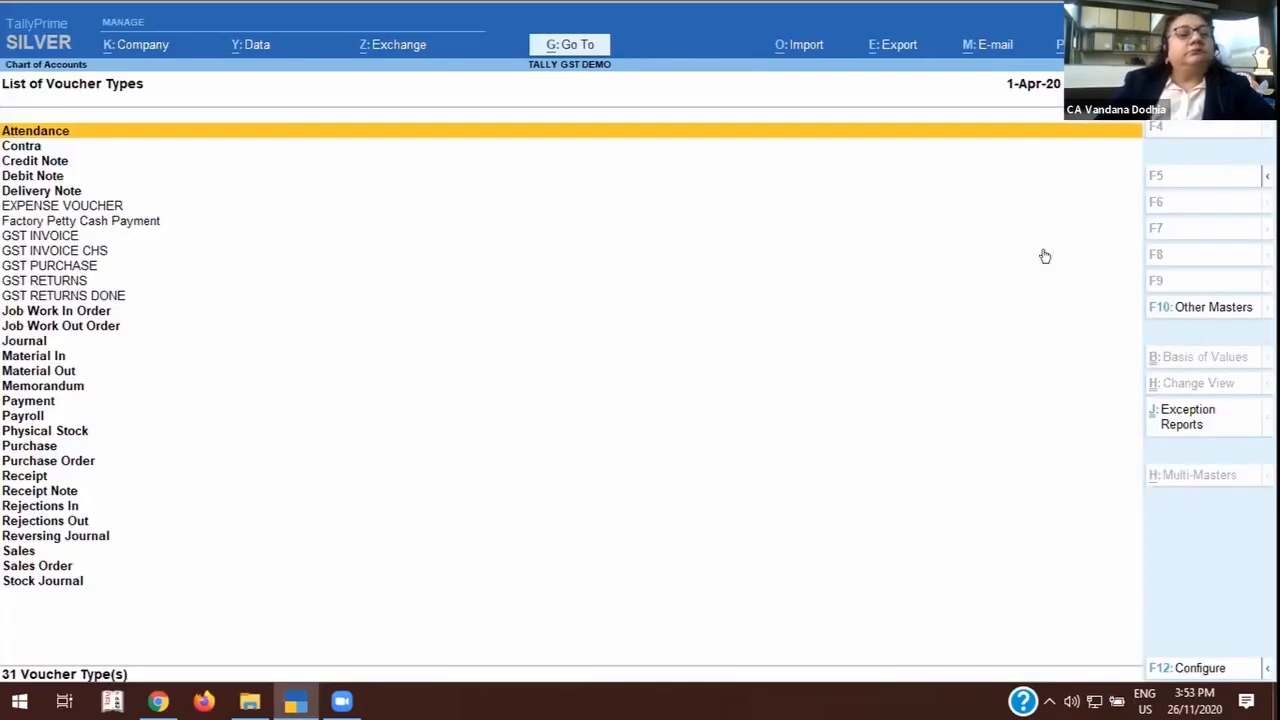
pyautogui.click(40, 237)
pyautogui.click(43, 239)
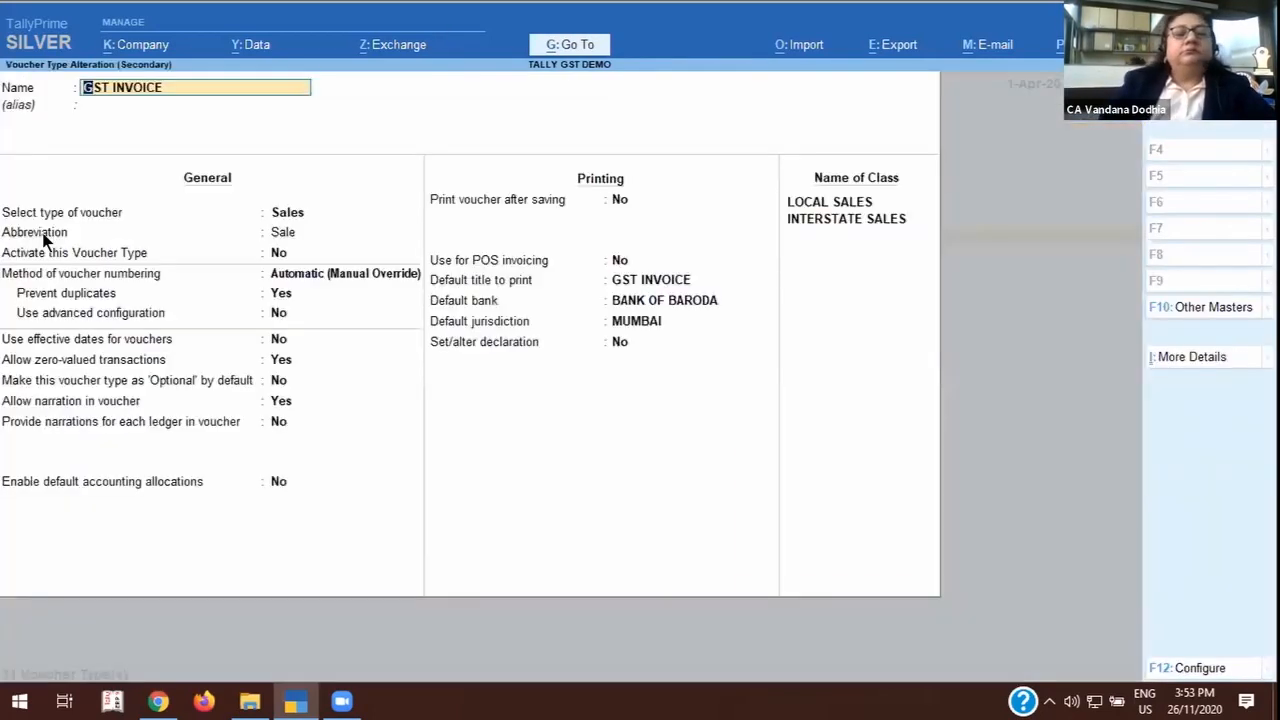
pyautogui.click(44, 239)
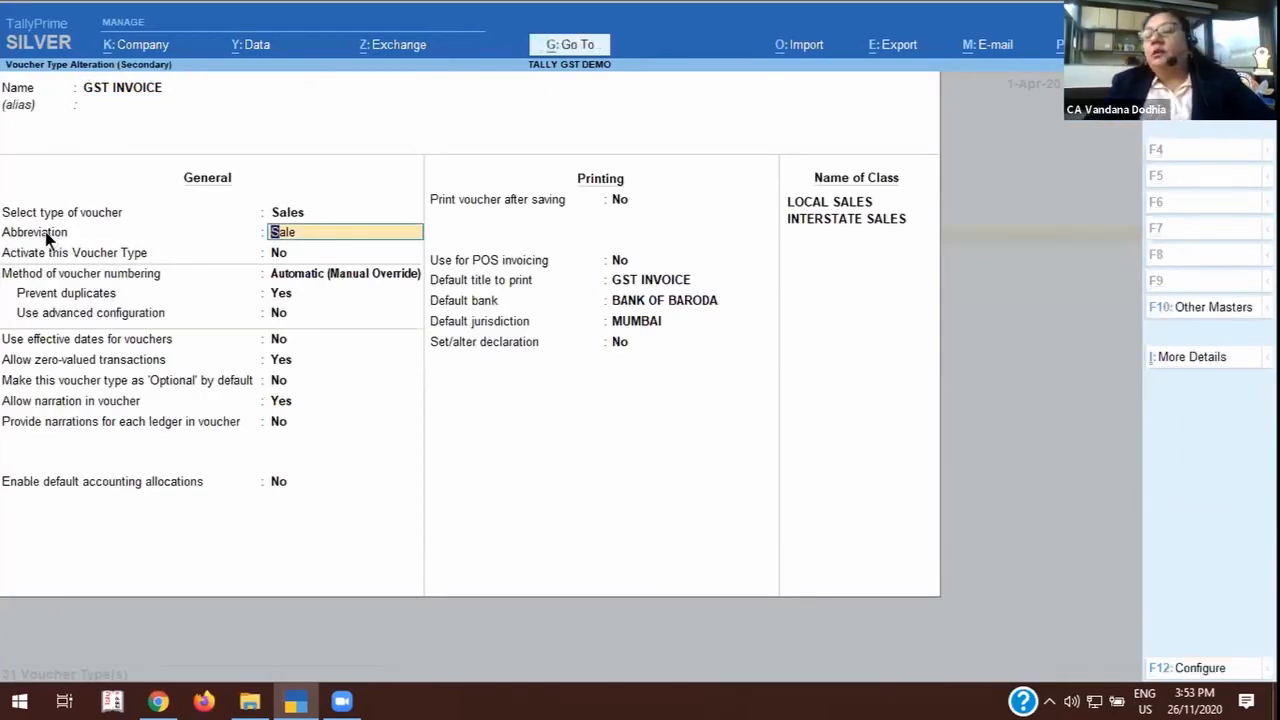
# View the additional details and the name and alias of GST INVOICE, and return to the Gateway of Tally without saving.
pyautogui.click(1188, 358)
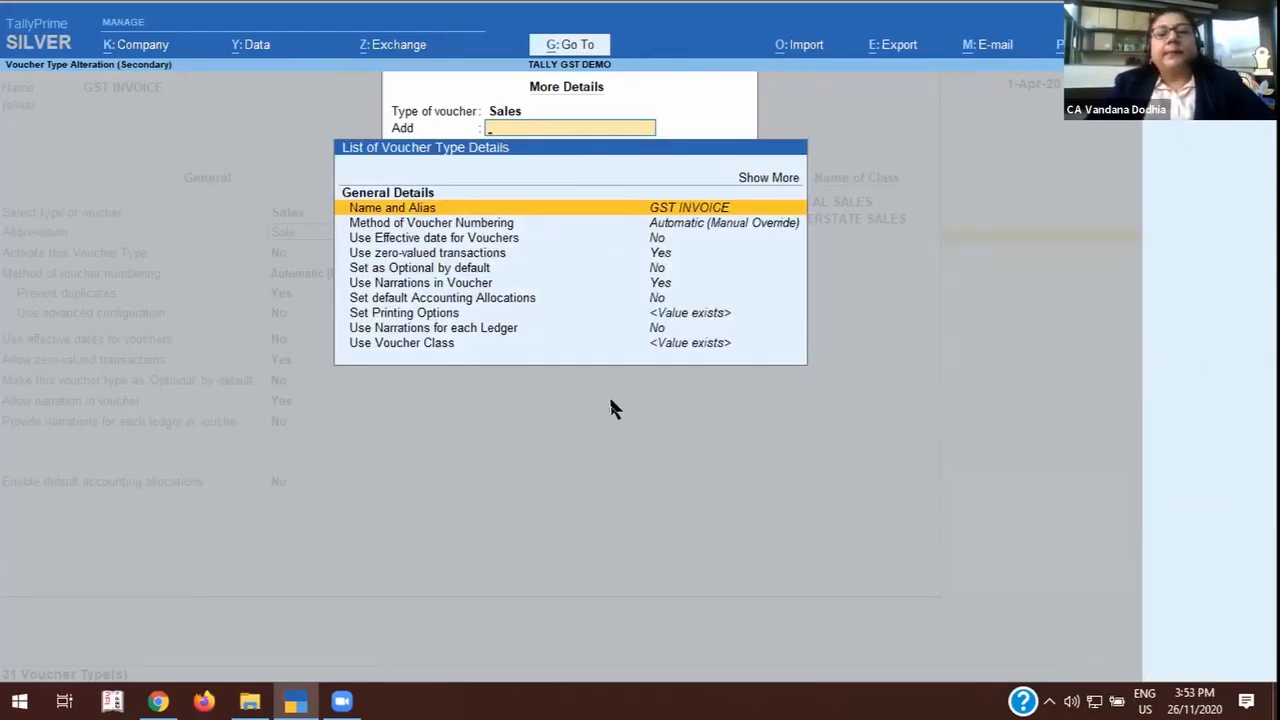
pyautogui.press('Return')
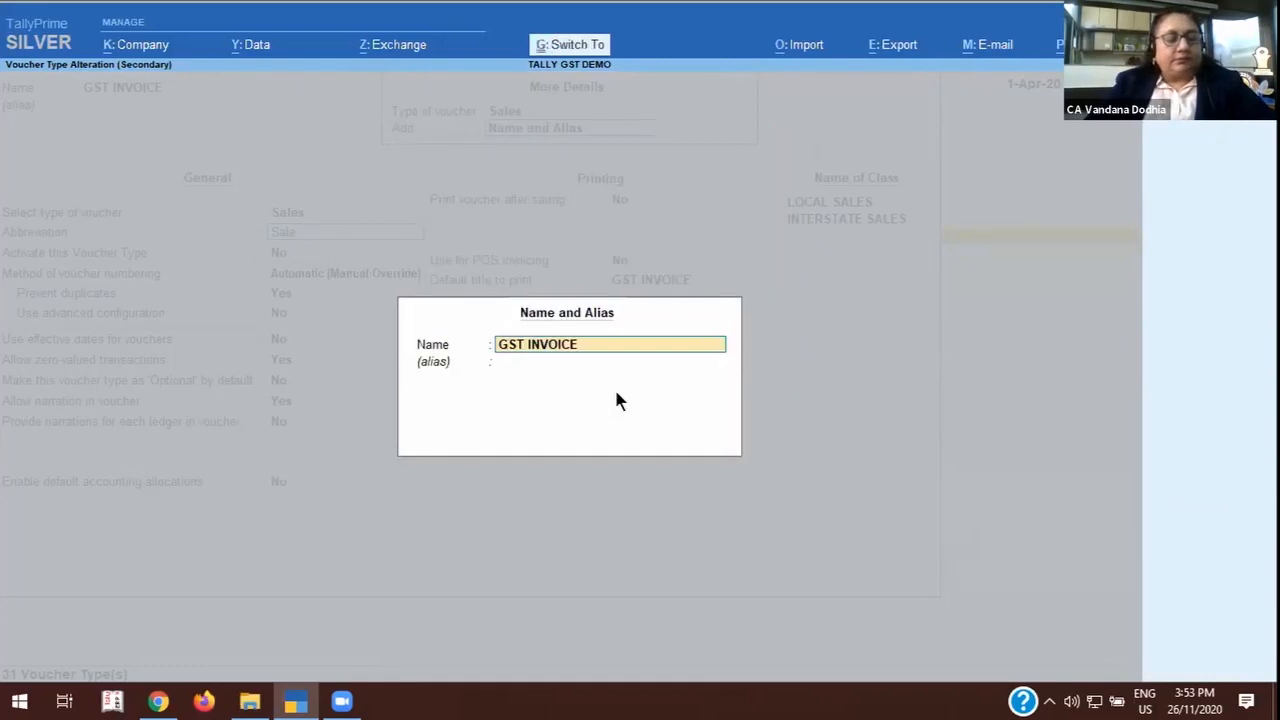
pyautogui.press('Return')
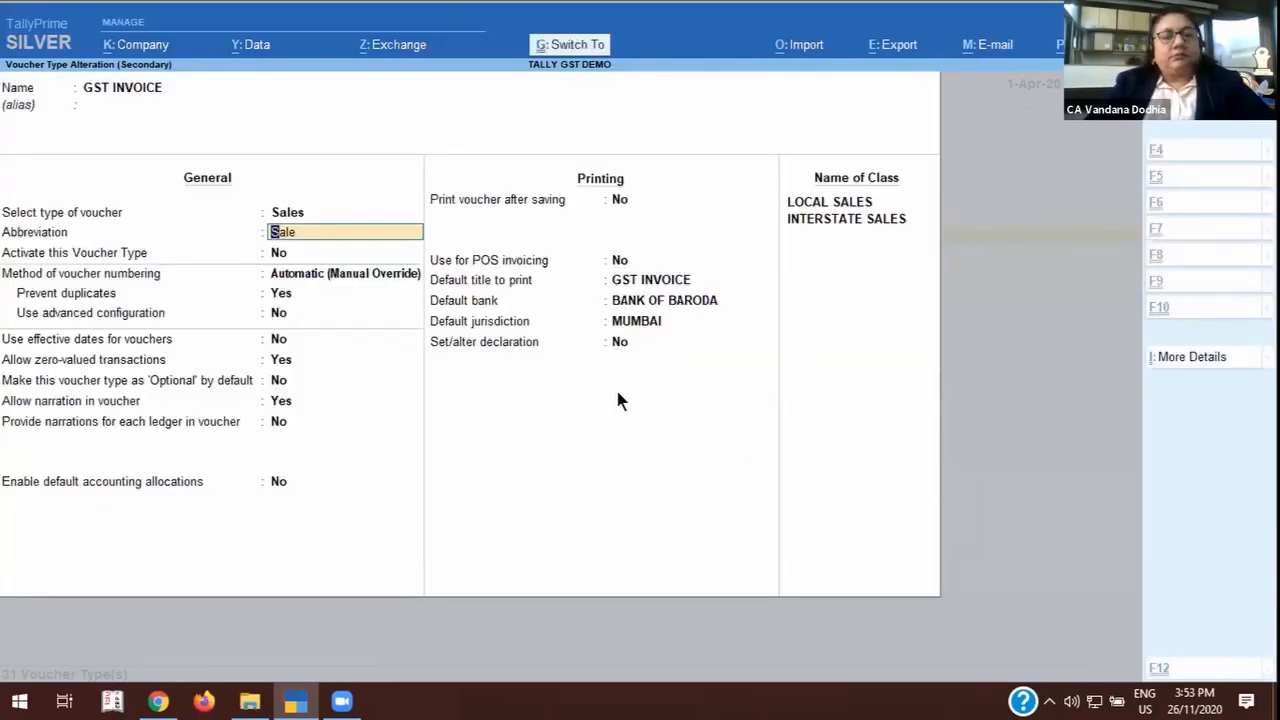
pyautogui.press('Escape')
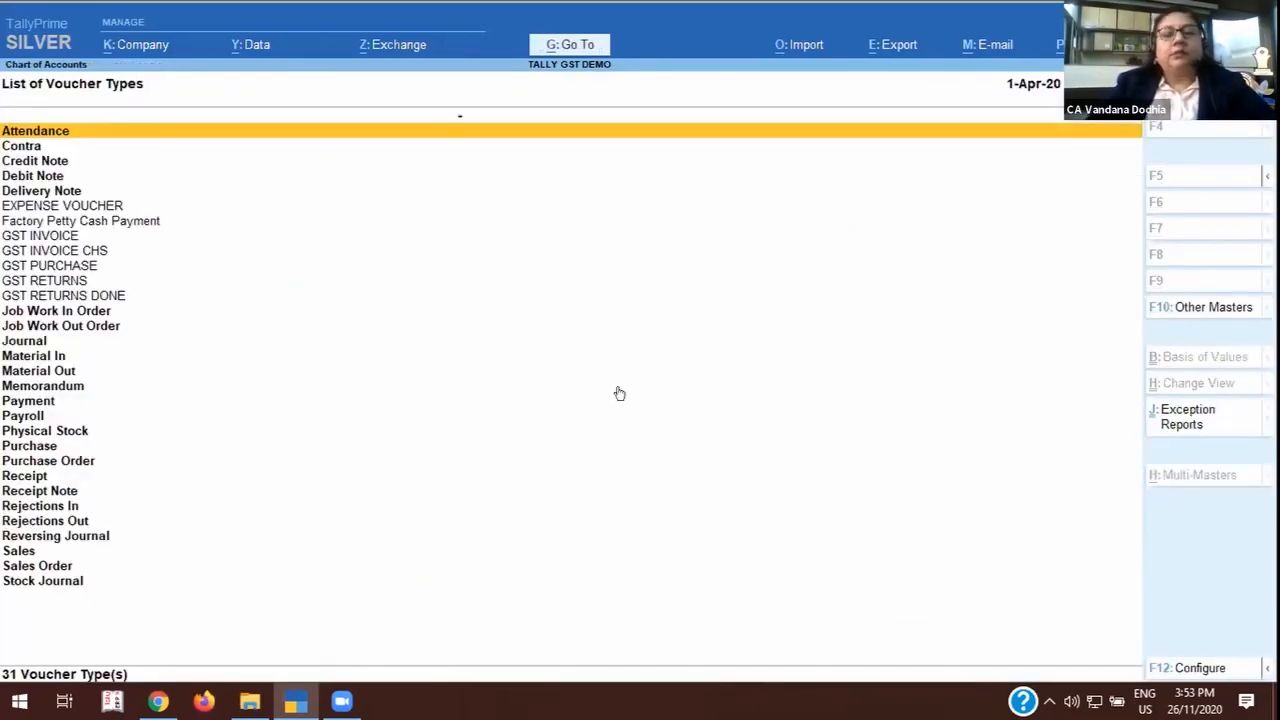
pyautogui.press('Escape')
pyautogui.press('Escape')
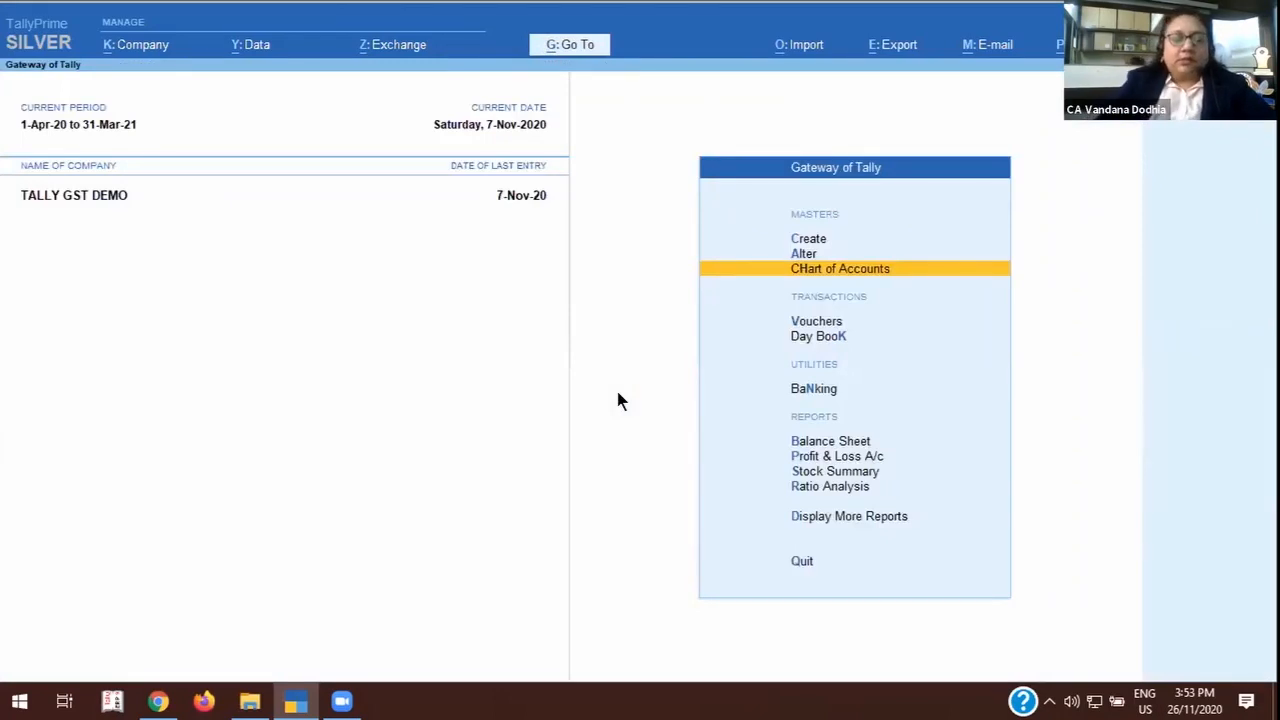
# Open voucher entry and bring up the list of available sales voucher types.
pyautogui.press('v')
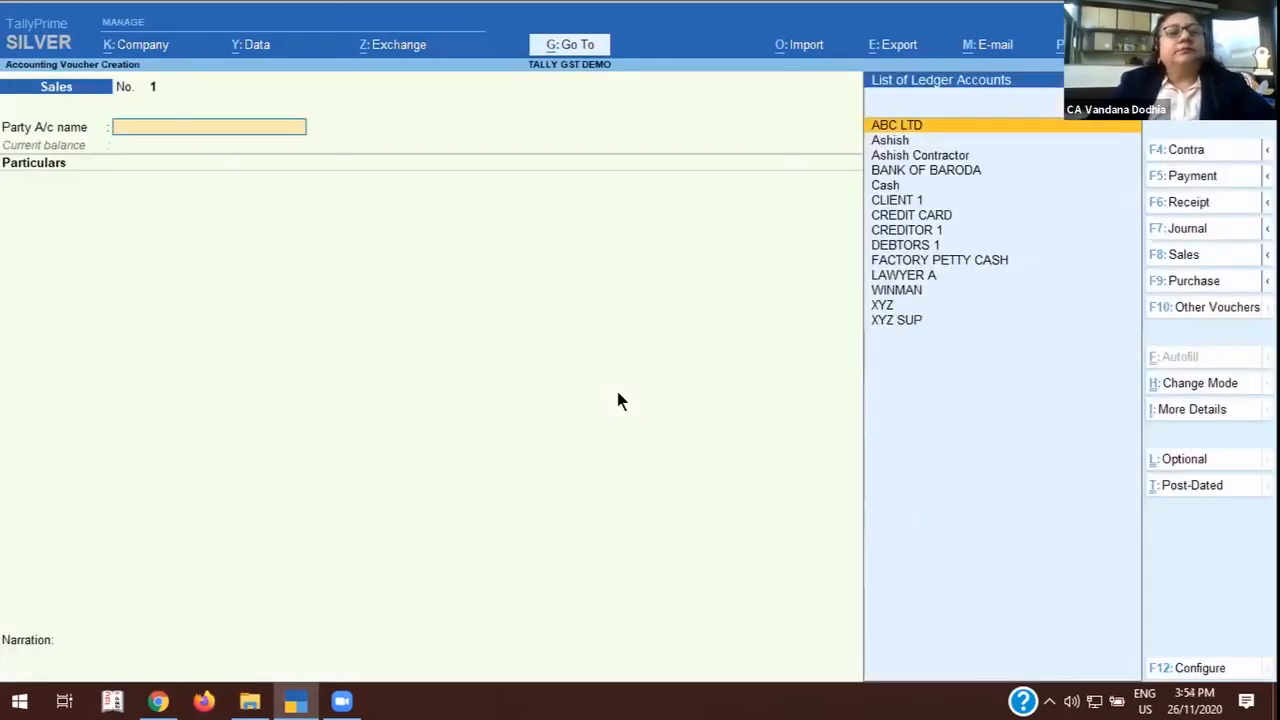
pyautogui.click(1190, 255)
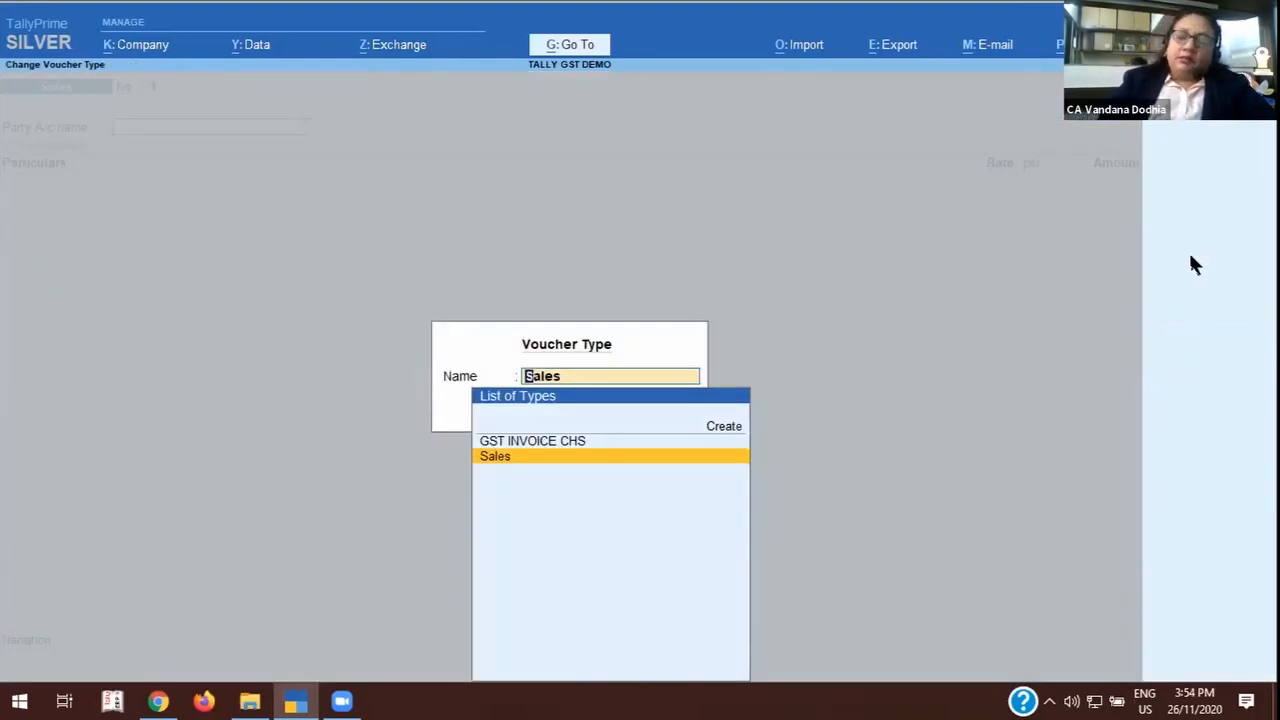
pyautogui.press('Up')
pyautogui.press('Up')
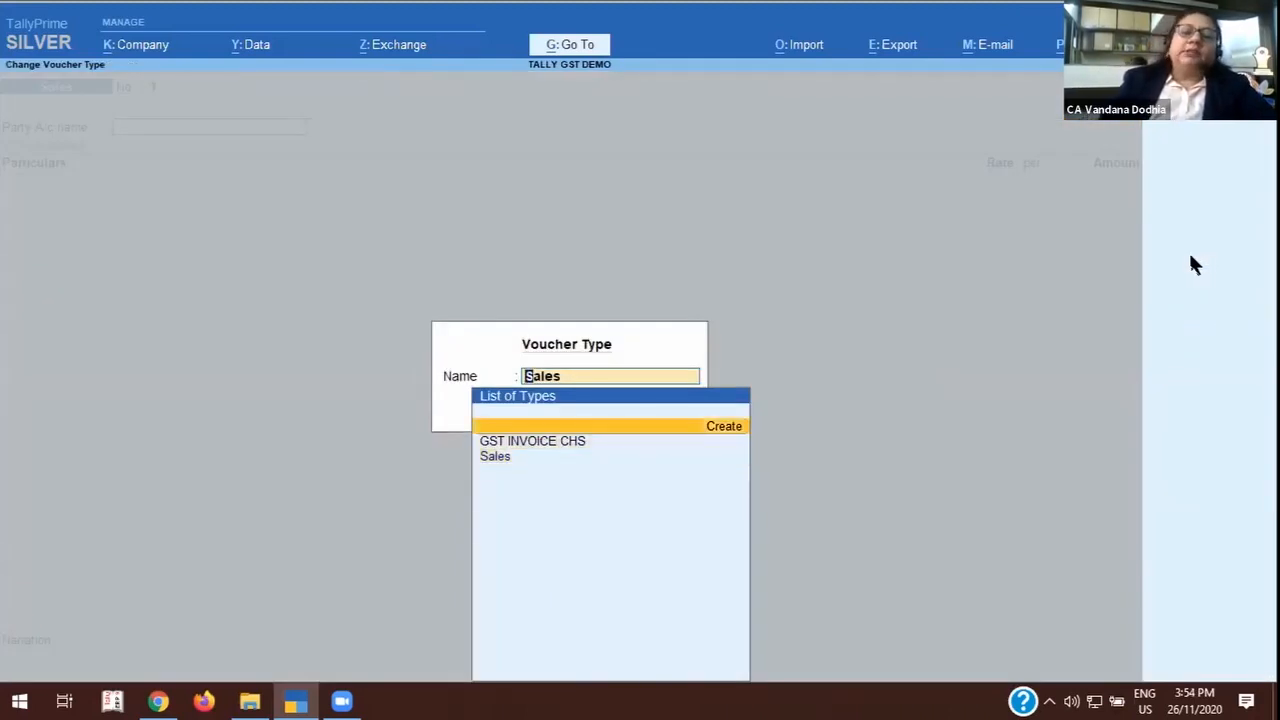
pyautogui.press('Return')
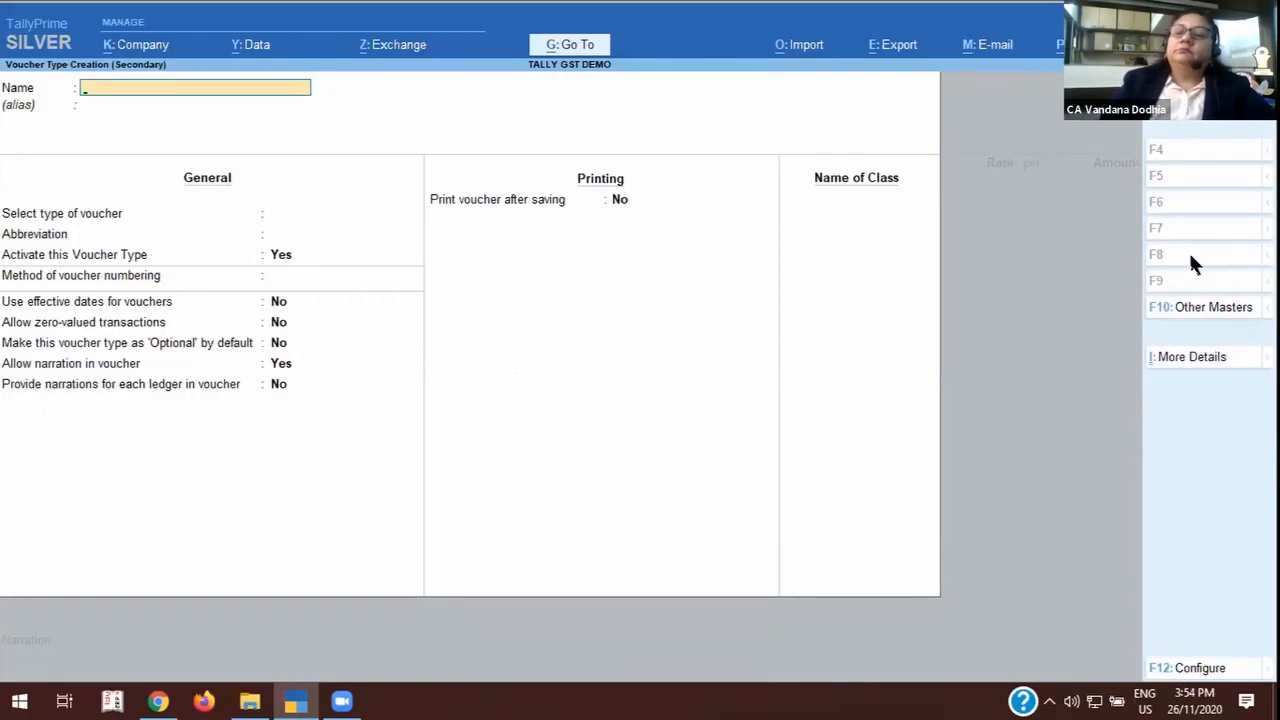
pyautogui.press('Escape')
pyautogui.press('y')
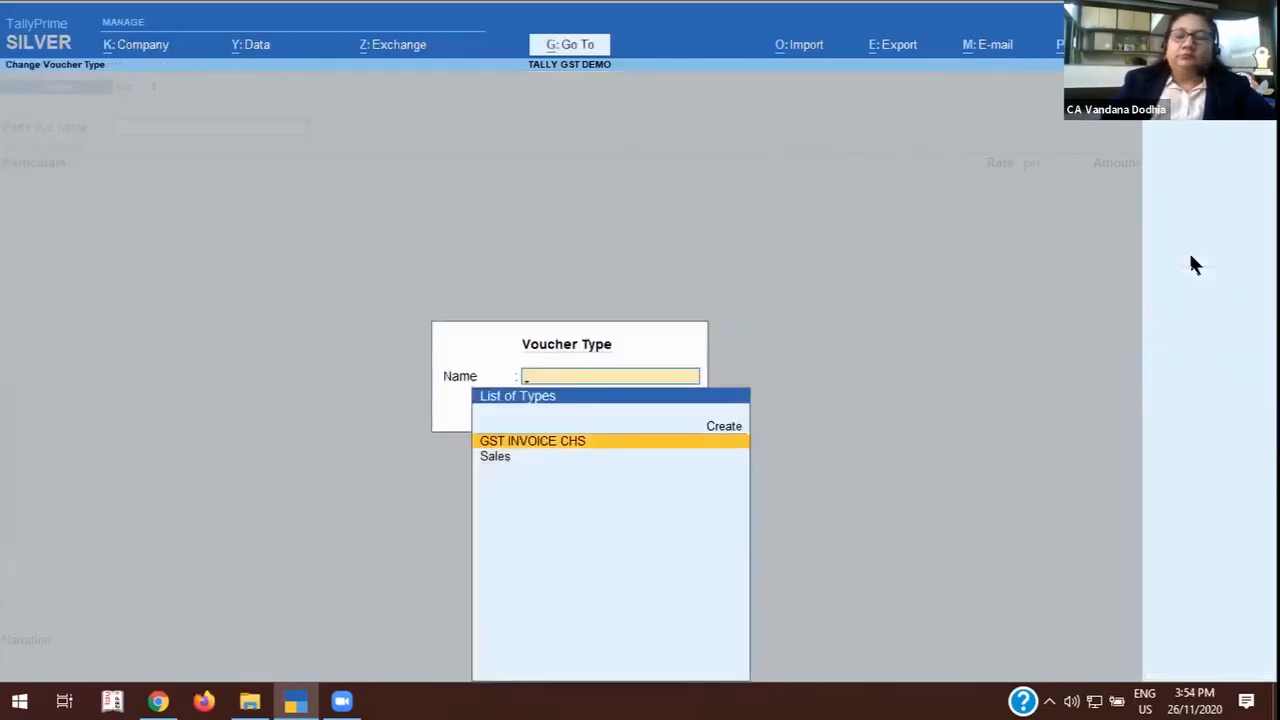
# Check the classes offered by the GST INVOICE CHS voucher type and choose Not Applicable as the class.
pyautogui.press('Down')
pyautogui.press('Up')
pyautogui.press('Return')
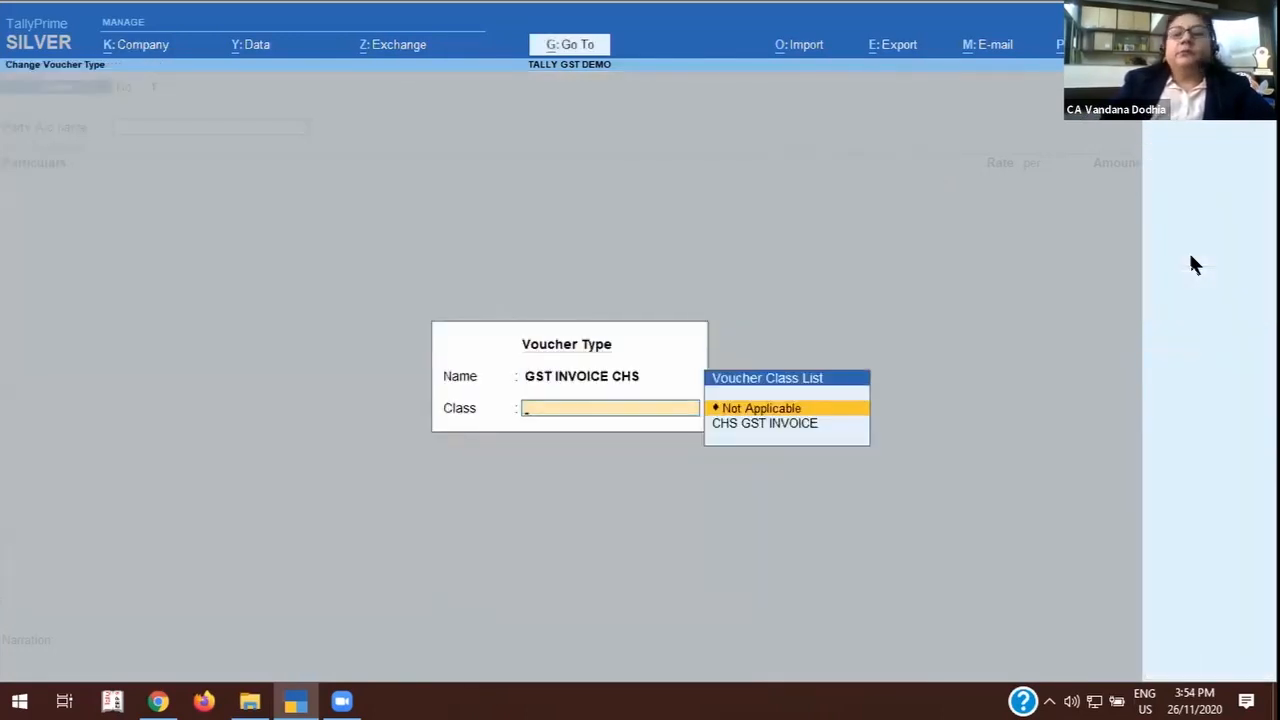
pyautogui.press('Down')
pyautogui.press('Up')
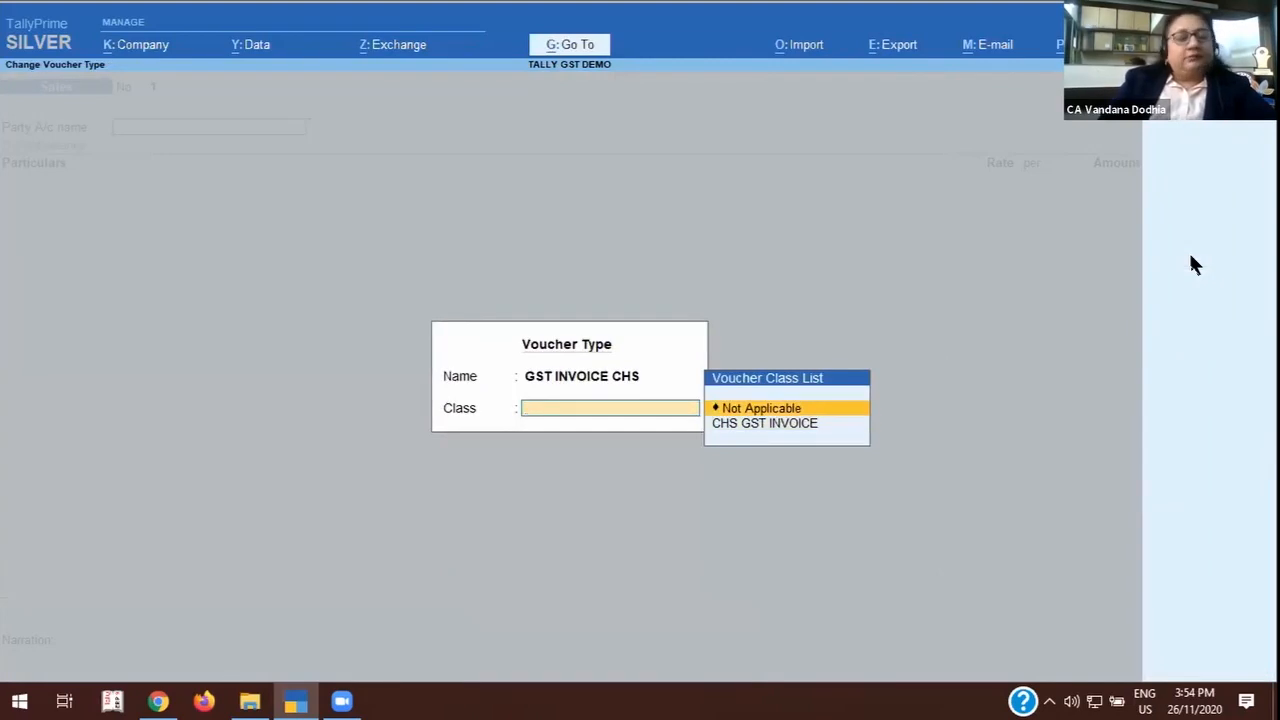
pyautogui.press('Return')
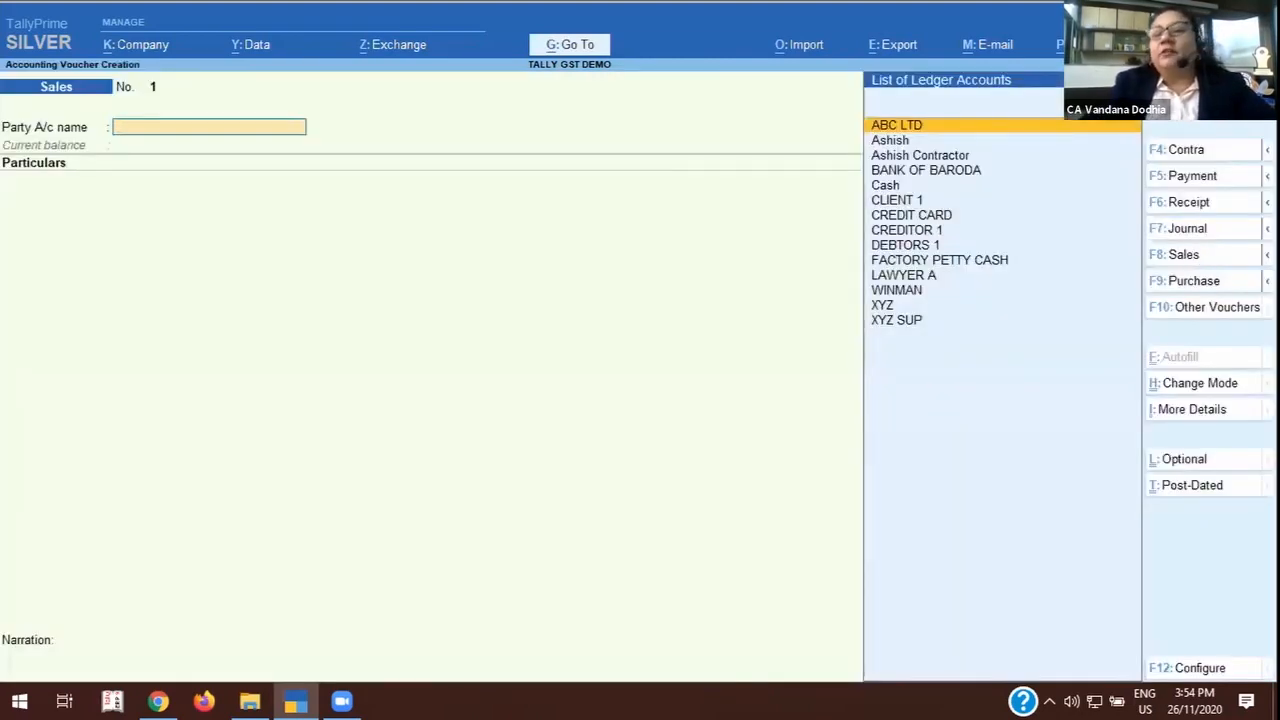
# Start creating a new voucher type from the list of sales types and name it INVOICE GST without an alias.
pyautogui.moveTo(1267, 255)
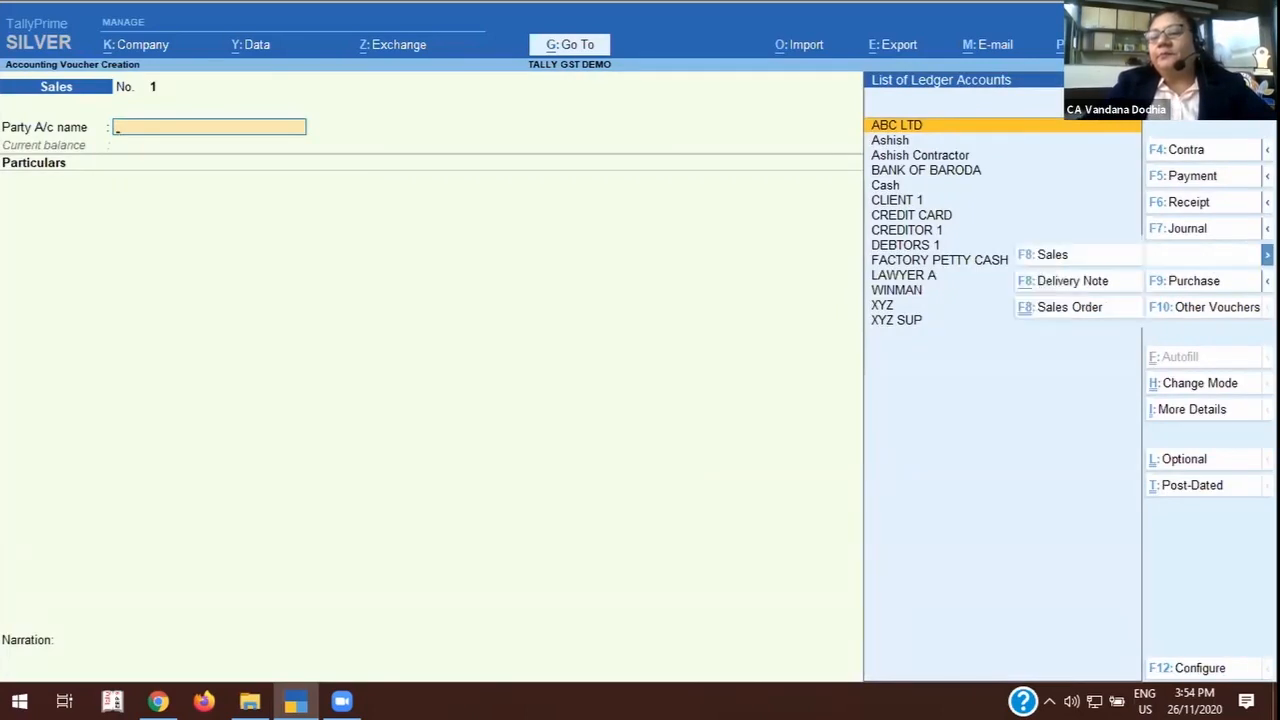
pyautogui.click(1050, 260)
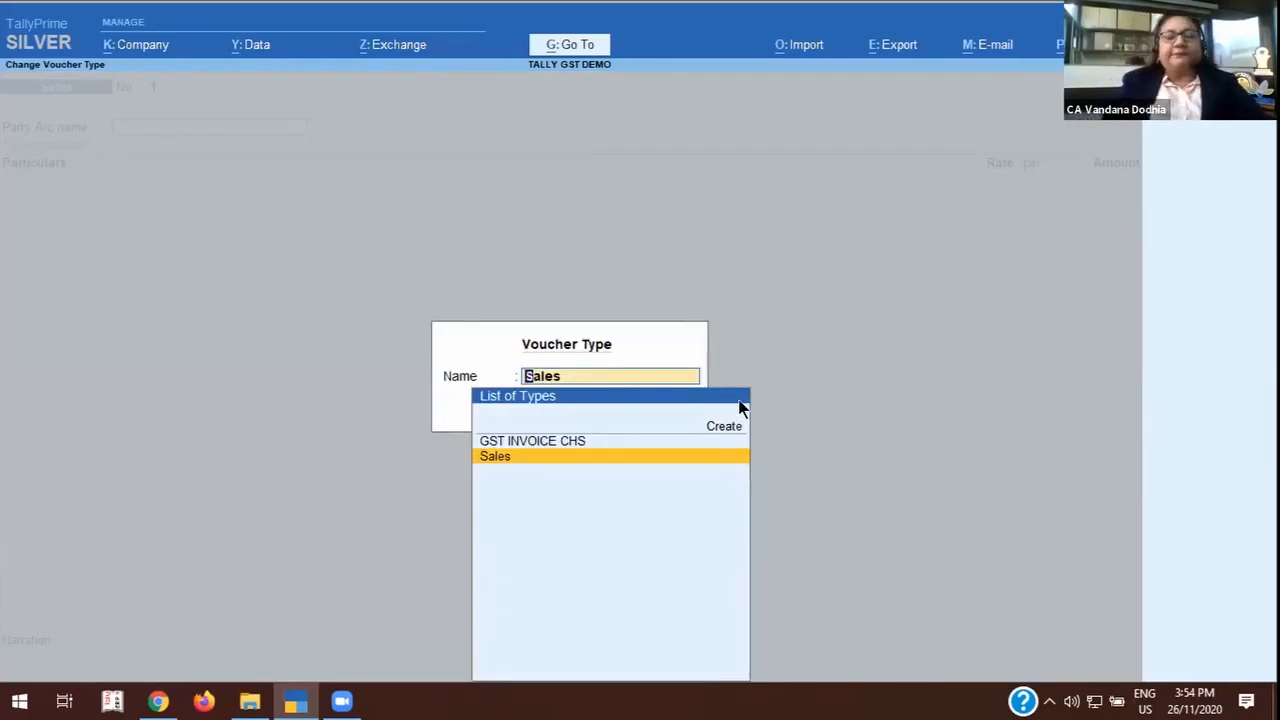
pyautogui.write('GS')
pyautogui.press('BackSpace')
pyautogui.press('BackSpace')
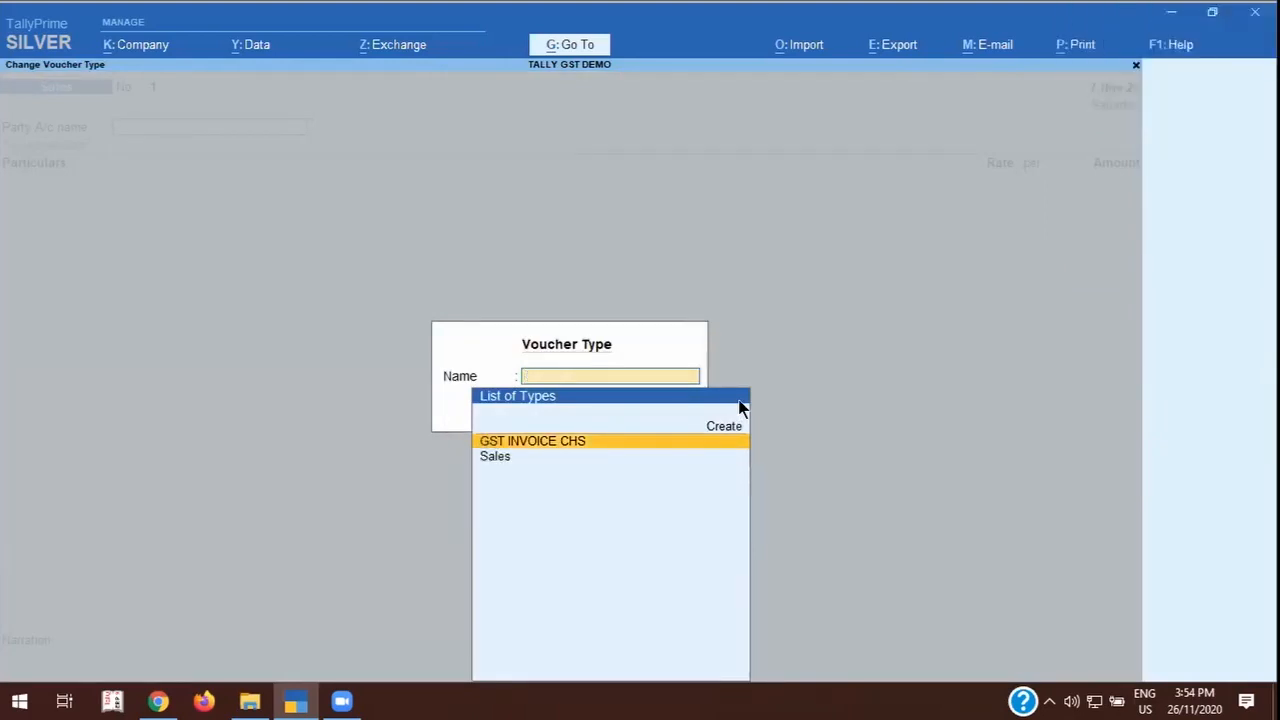
pyautogui.press('Up')
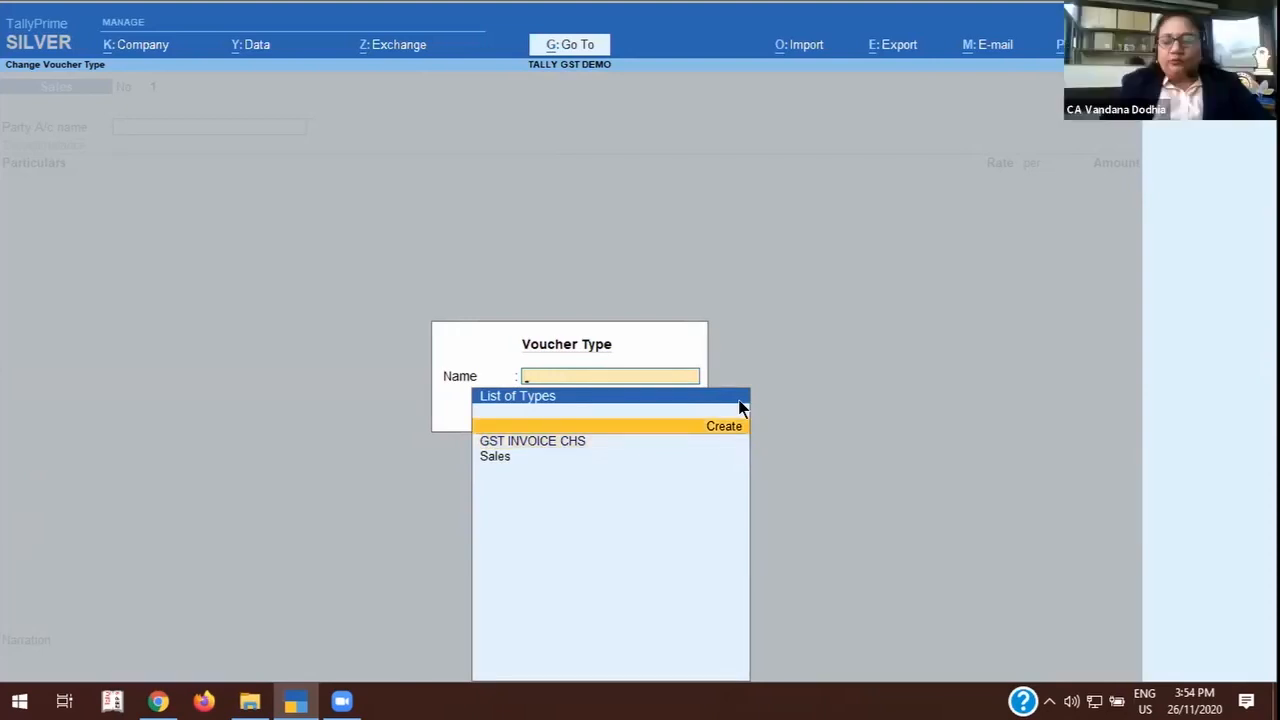
pyautogui.press('Return')
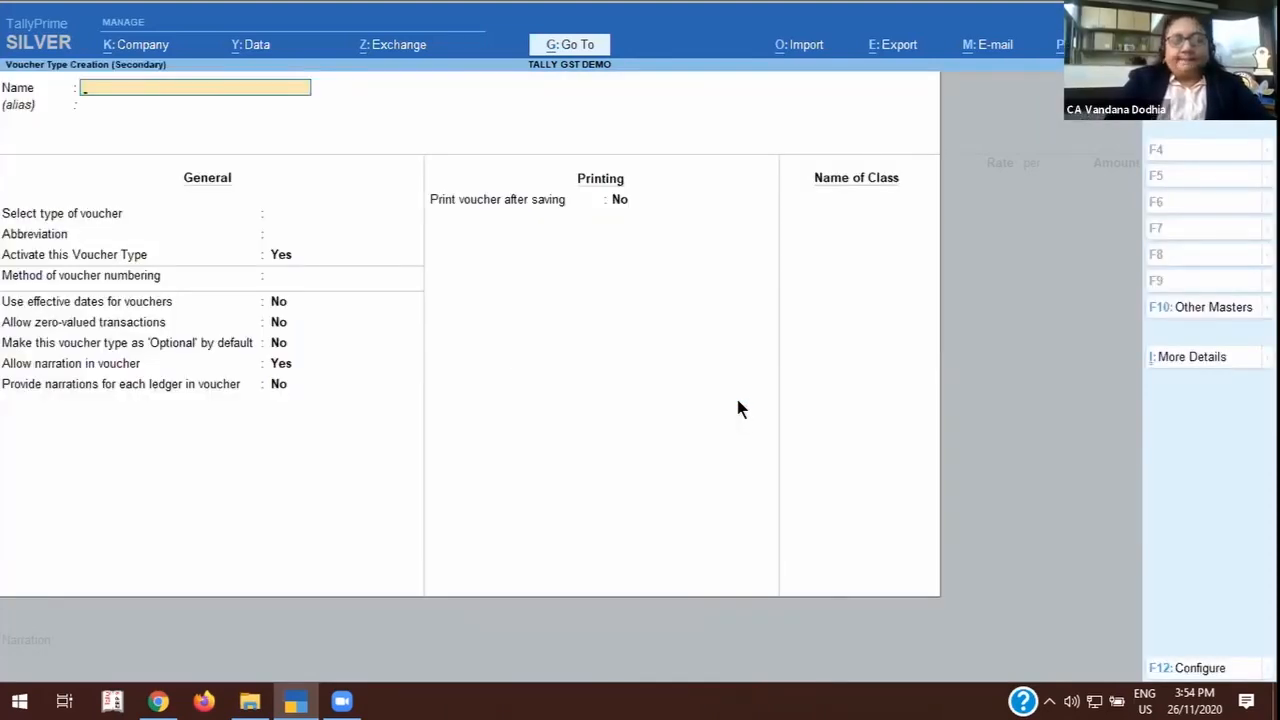
pyautogui.write('INVOICE')
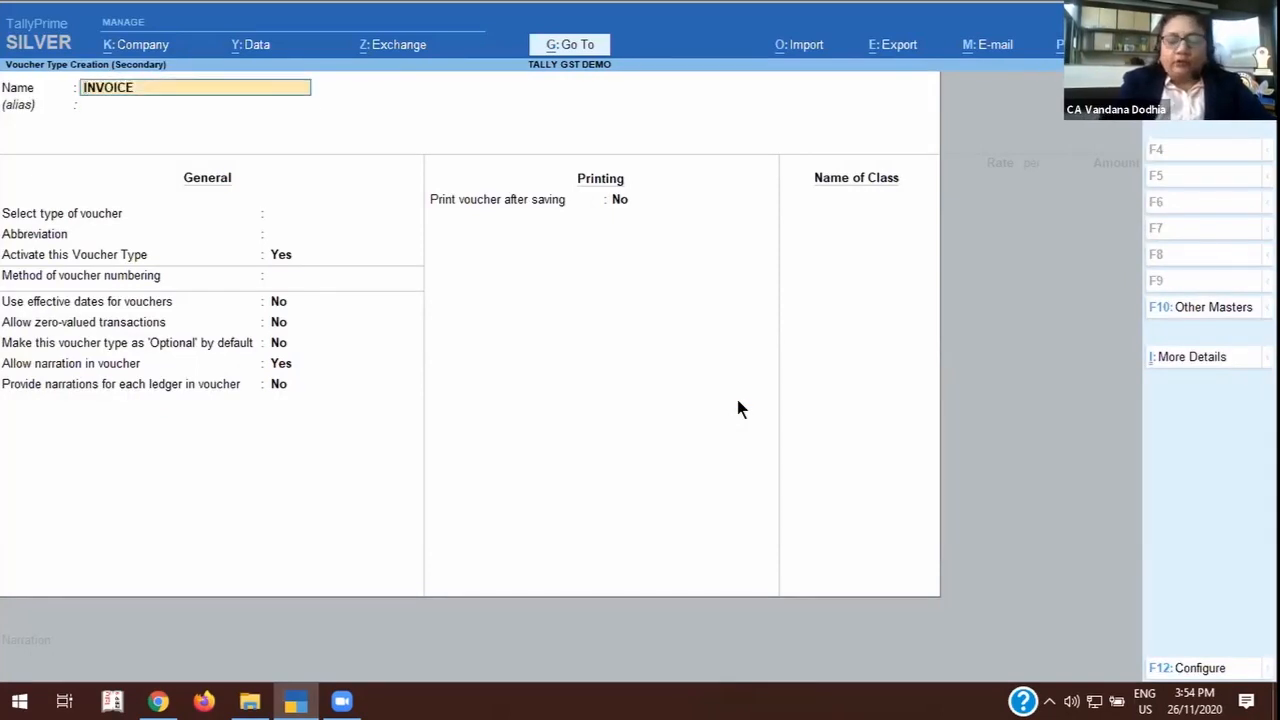
pyautogui.write(' GST')
pyautogui.press('Return')
pyautogui.press('Return')
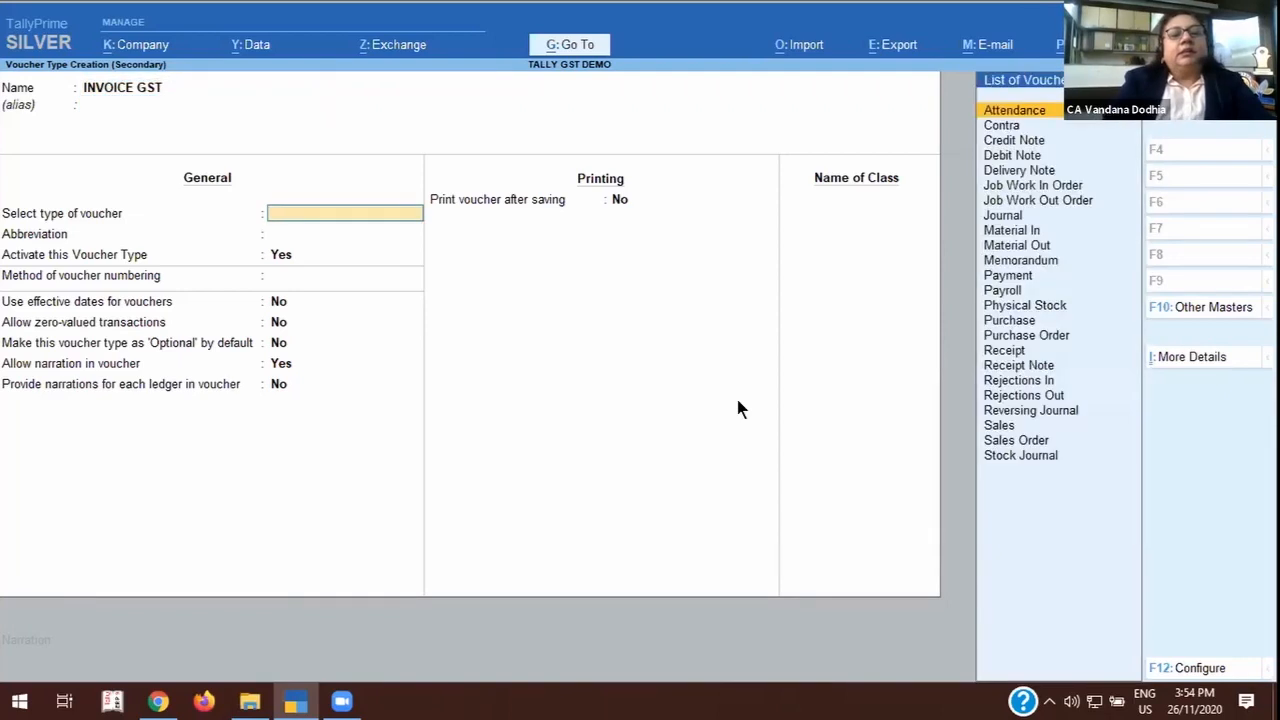
# Base the INVOICE GST voucher type on Sales, keeping the abbreviation Sale and the type activated.
pyautogui.write('SAL')
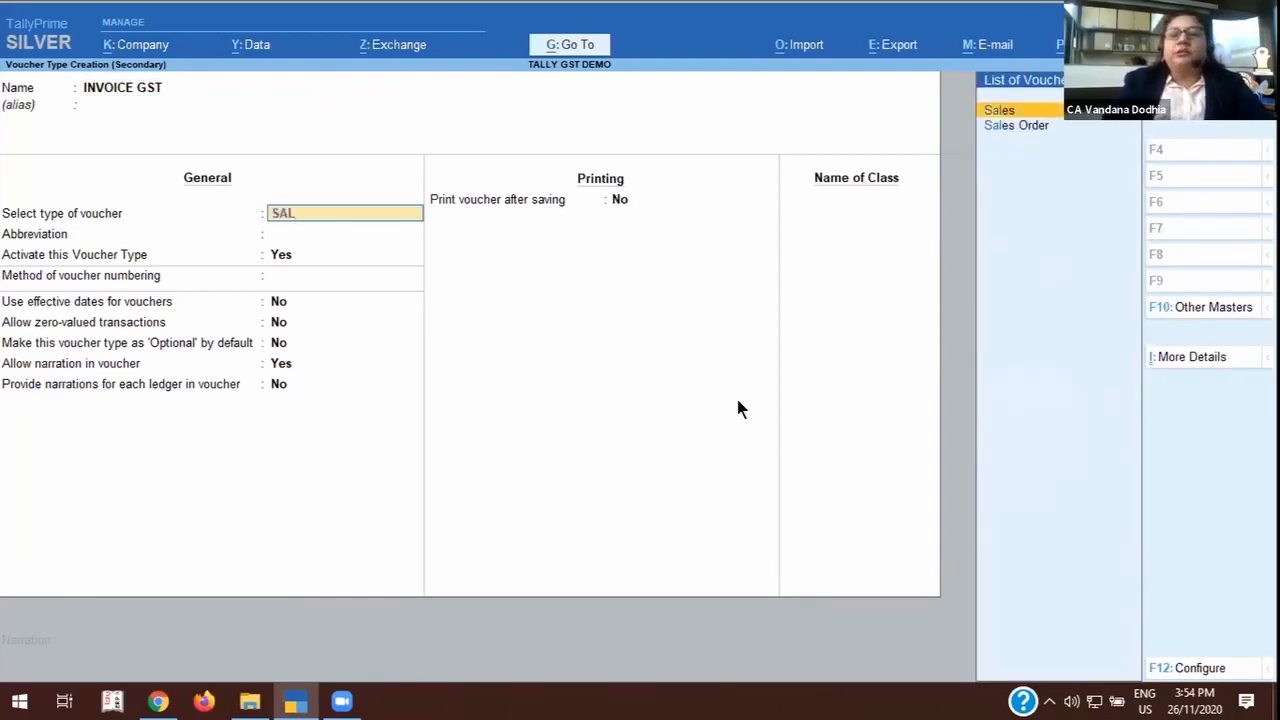
pyautogui.press('Return')
pyautogui.press('Return')
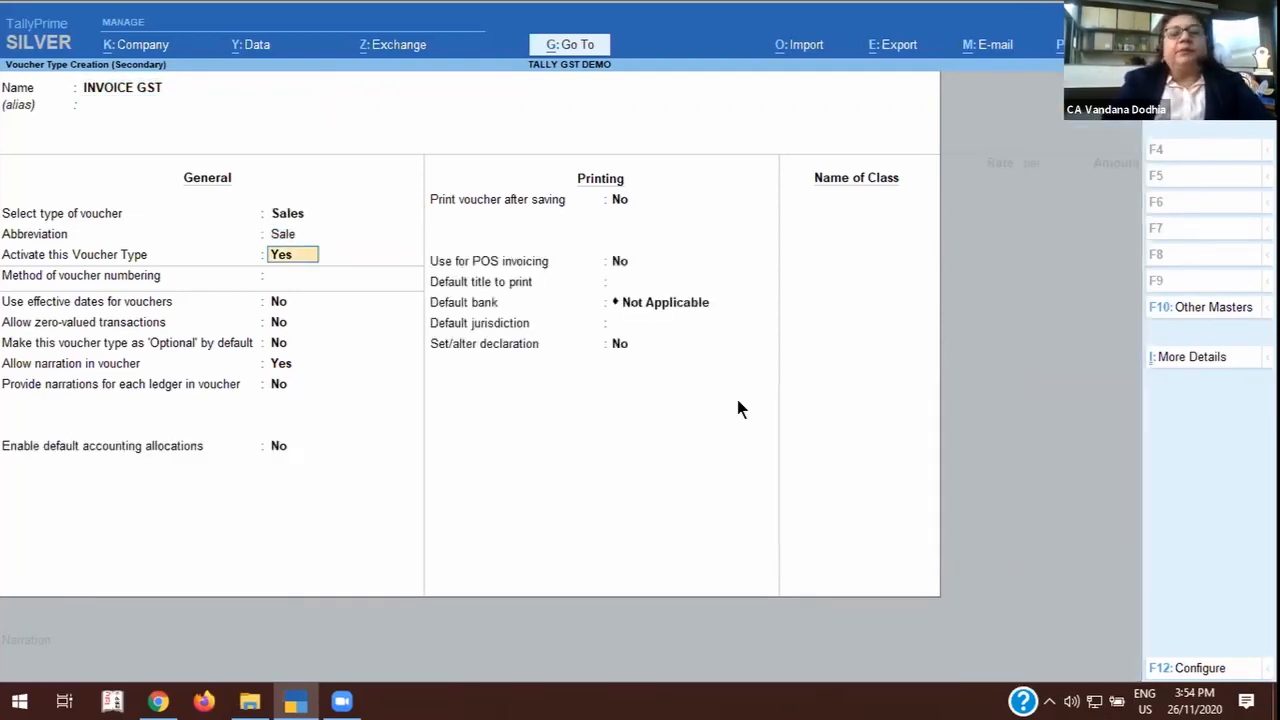
pyautogui.press('Return')
pyautogui.press('Return')
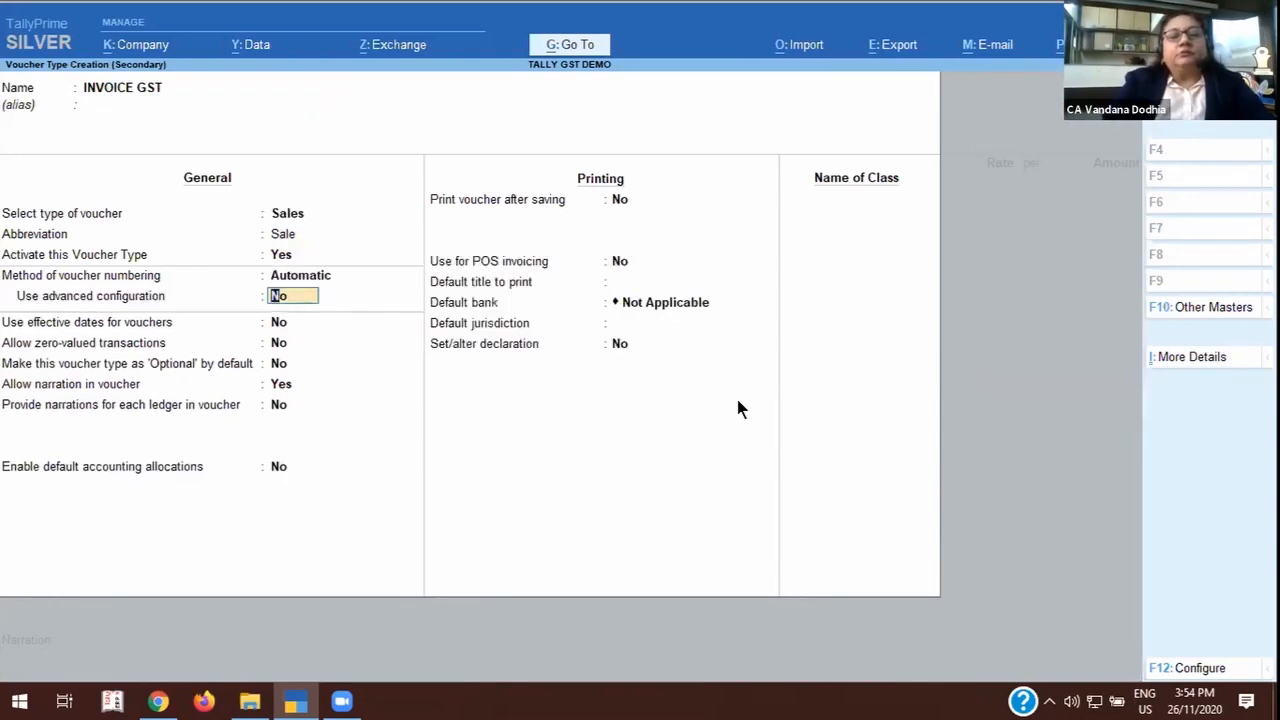
# Set the voucher numbering method to Automatic (Manual Override) and turn on duplicate prevention.
pyautogui.press('BackSpace')
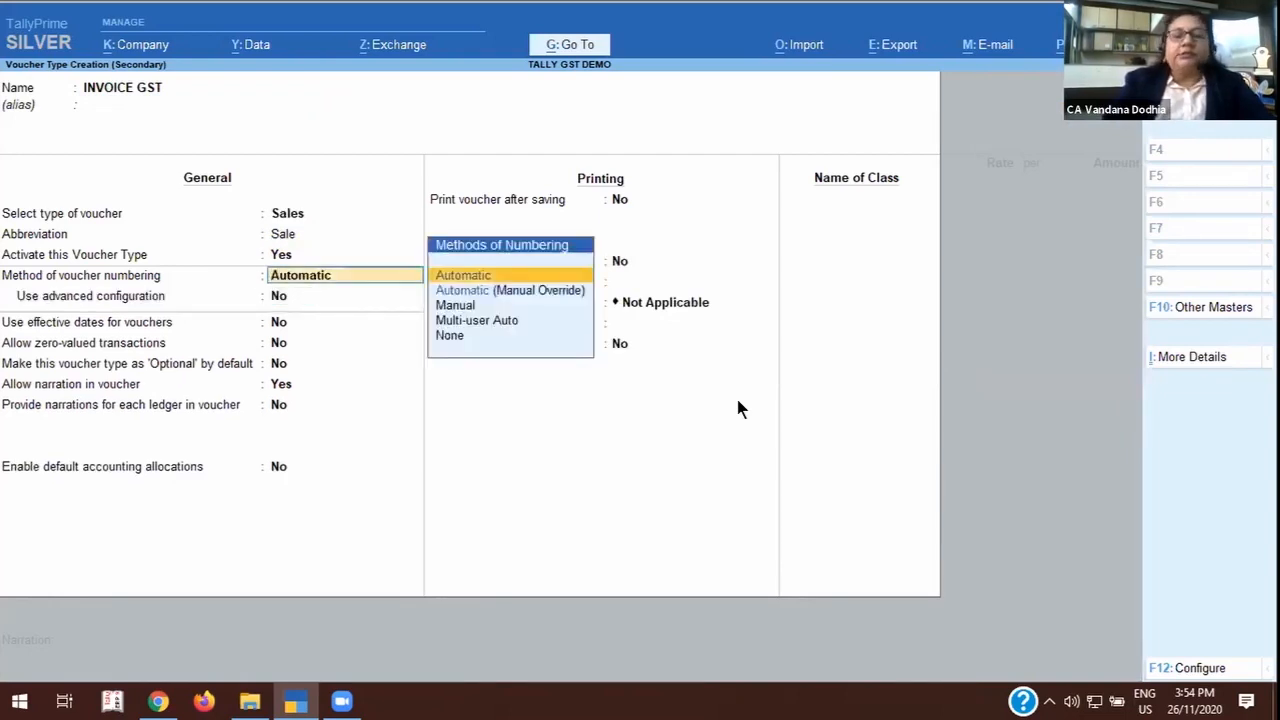
pyautogui.press('Down')
pyautogui.press('Return')
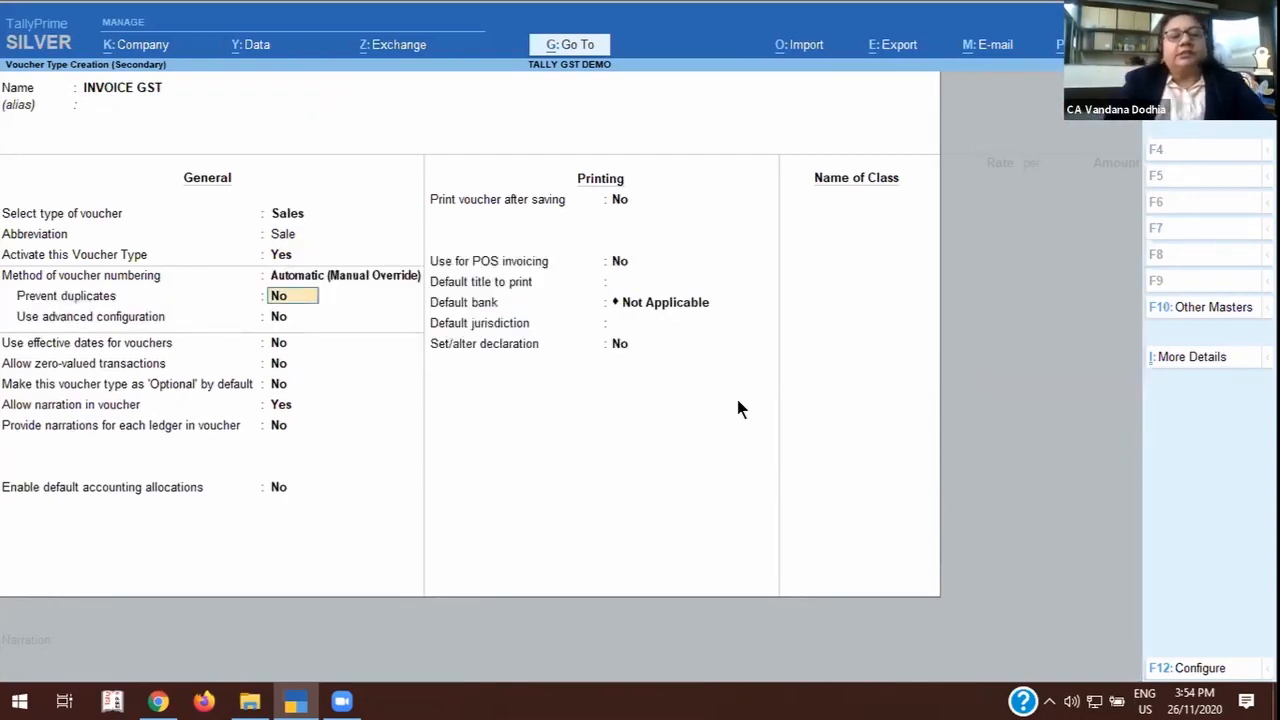
pyautogui.write('y')
pyautogui.press('Return')
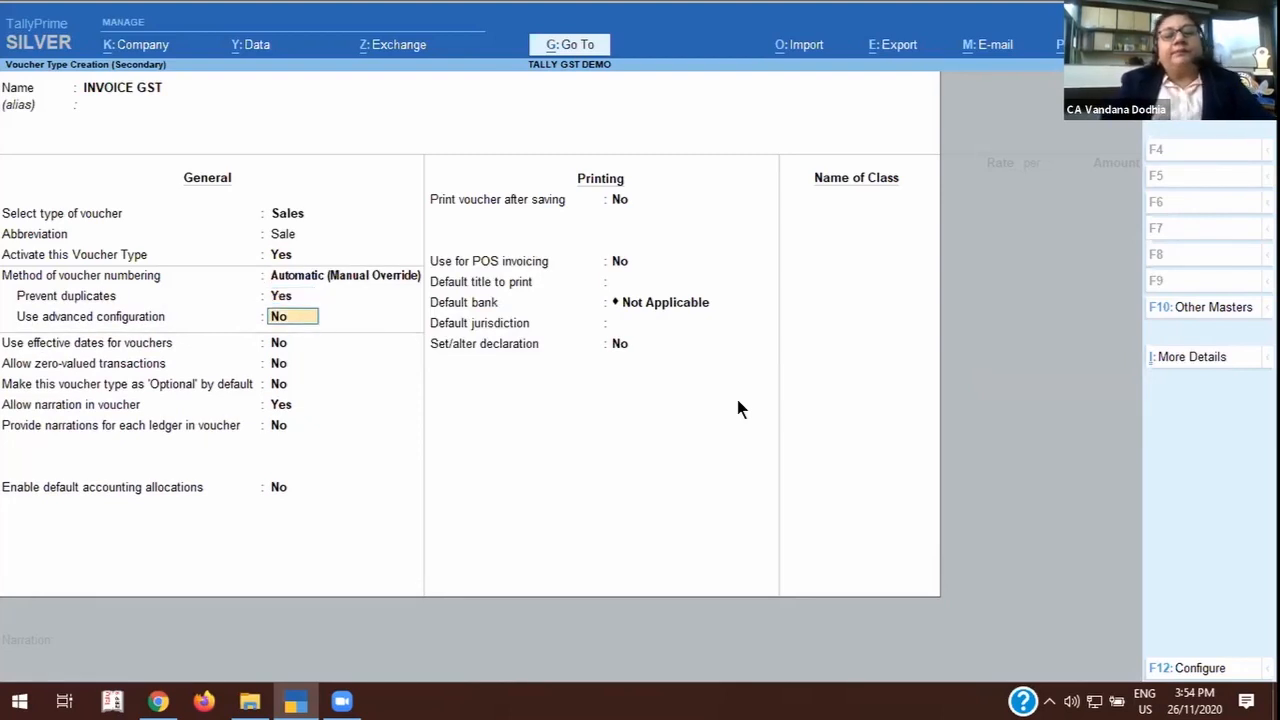
# Enable advanced numbering with a width of 4 prefilled with zeros, restarting yearly at 1 from 1-Apr-20.
pyautogui.write('y')
pyautogui.press('Return')
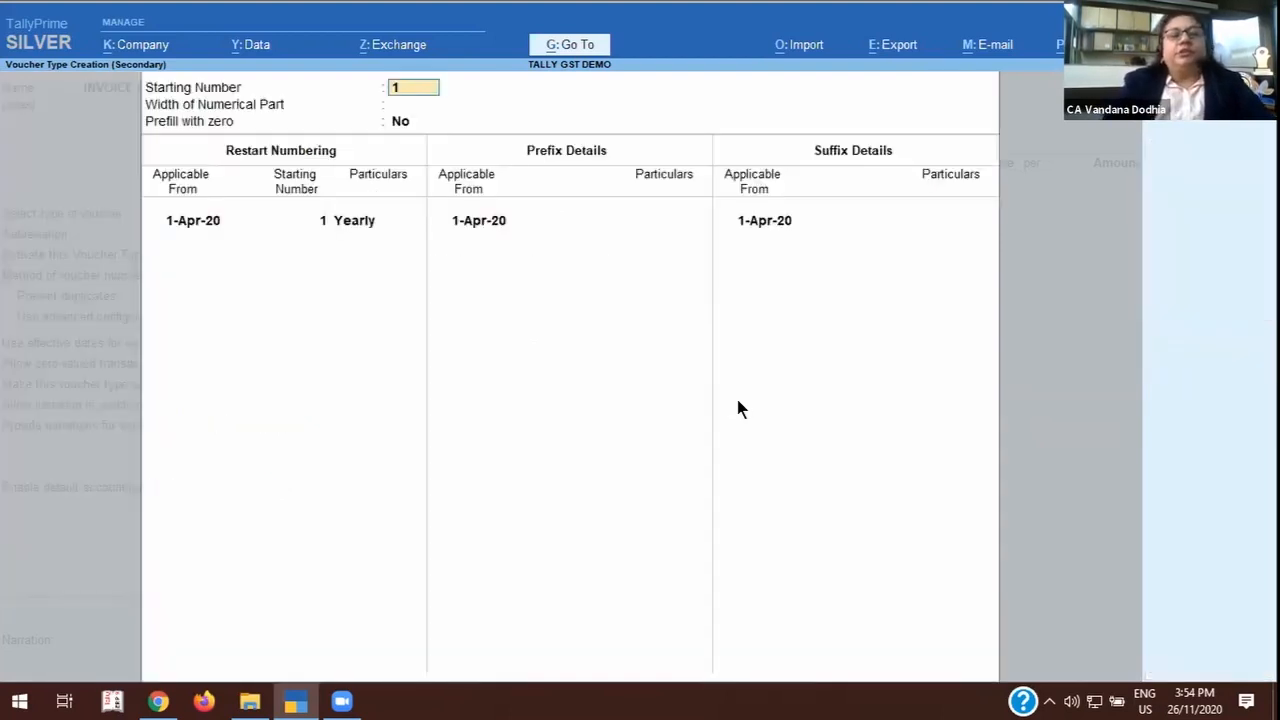
pyautogui.press('Return')
pyautogui.write('4')
pyautogui.press('Return')
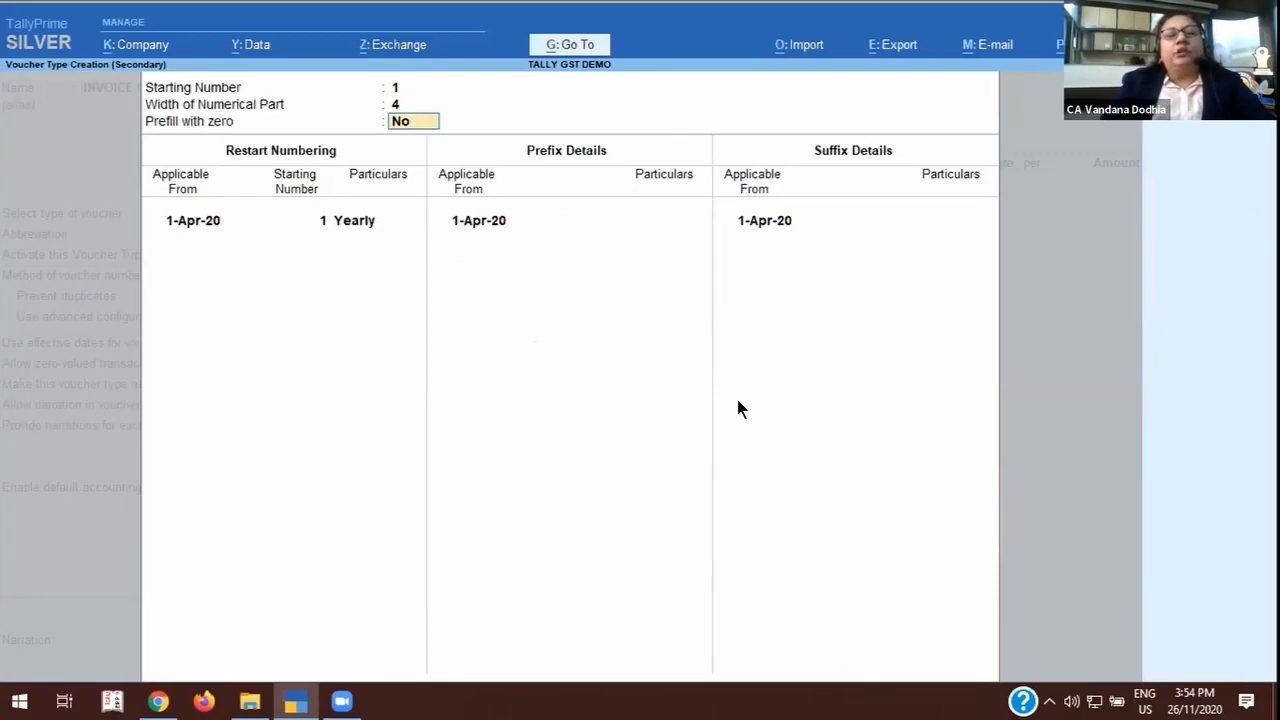
pyautogui.write('y')
pyautogui.press('Return')
pyautogui.press('Return')
pyautogui.press('Return')
pyautogui.press('Return')
pyautogui.press('Return')
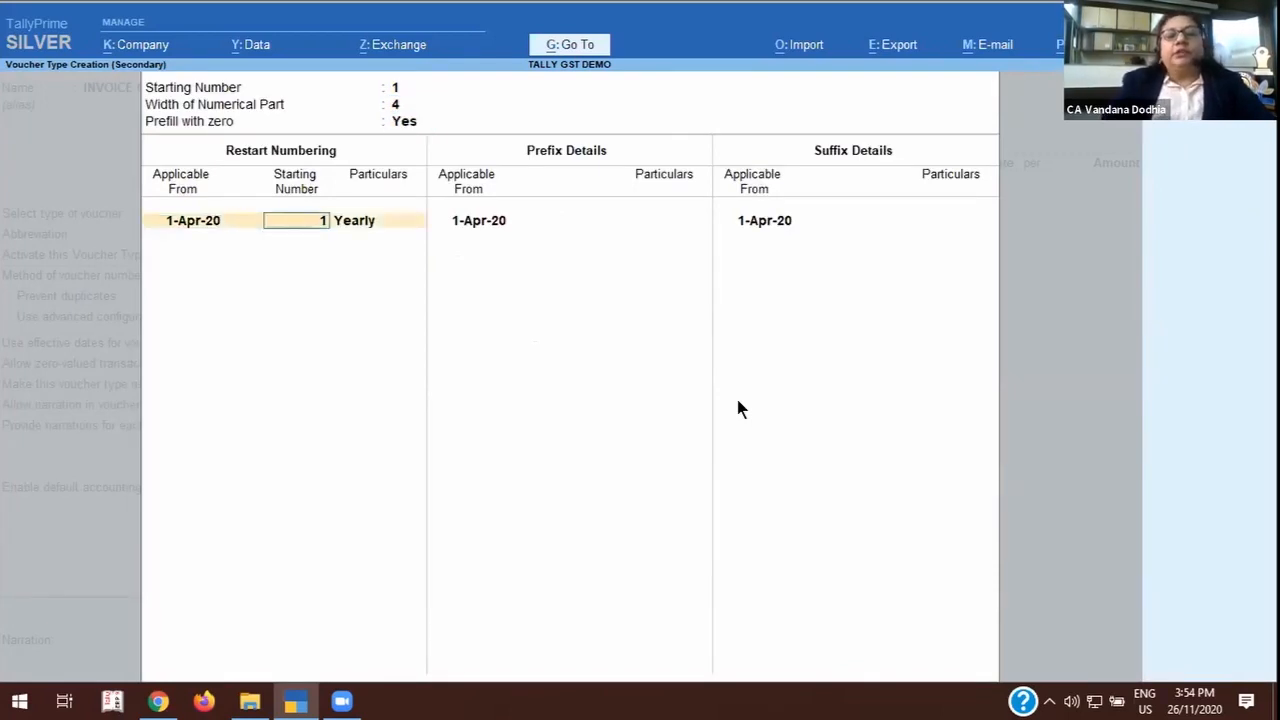
pyautogui.press('Return')
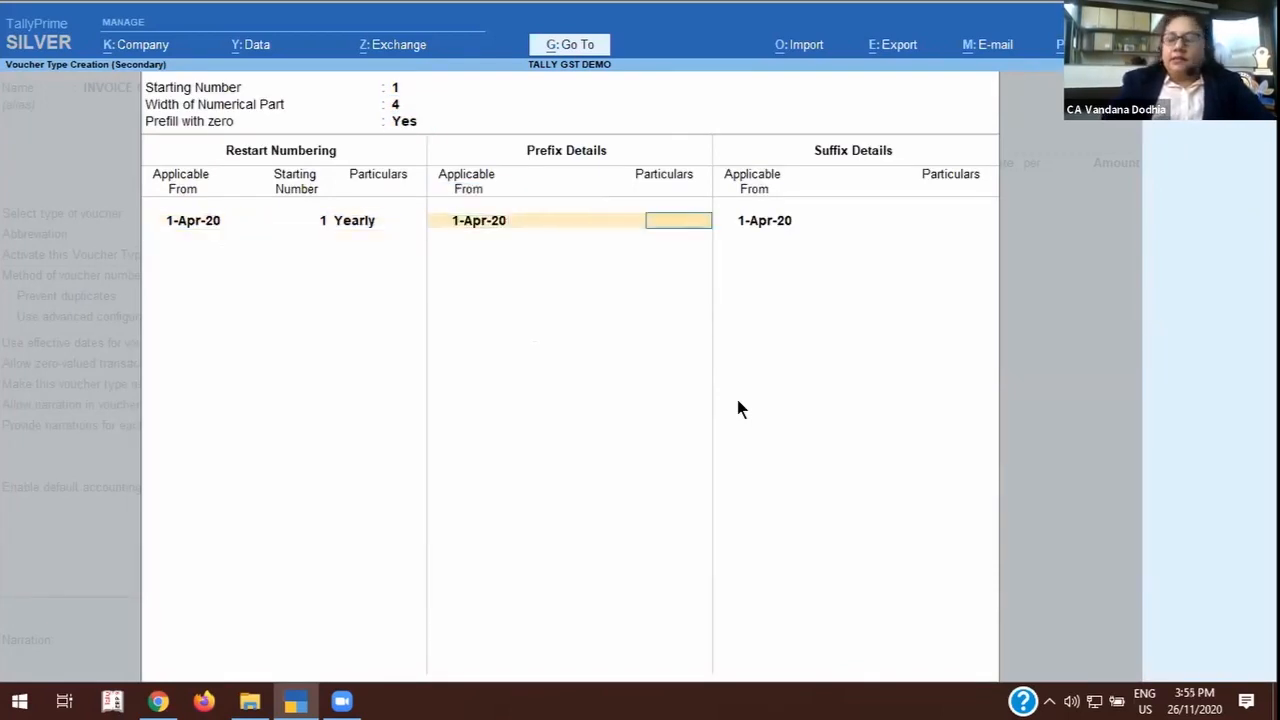
# Set the voucher number prefix to TSL/ applicable from 1-Apr-20.
pyautogui.write('GGT')
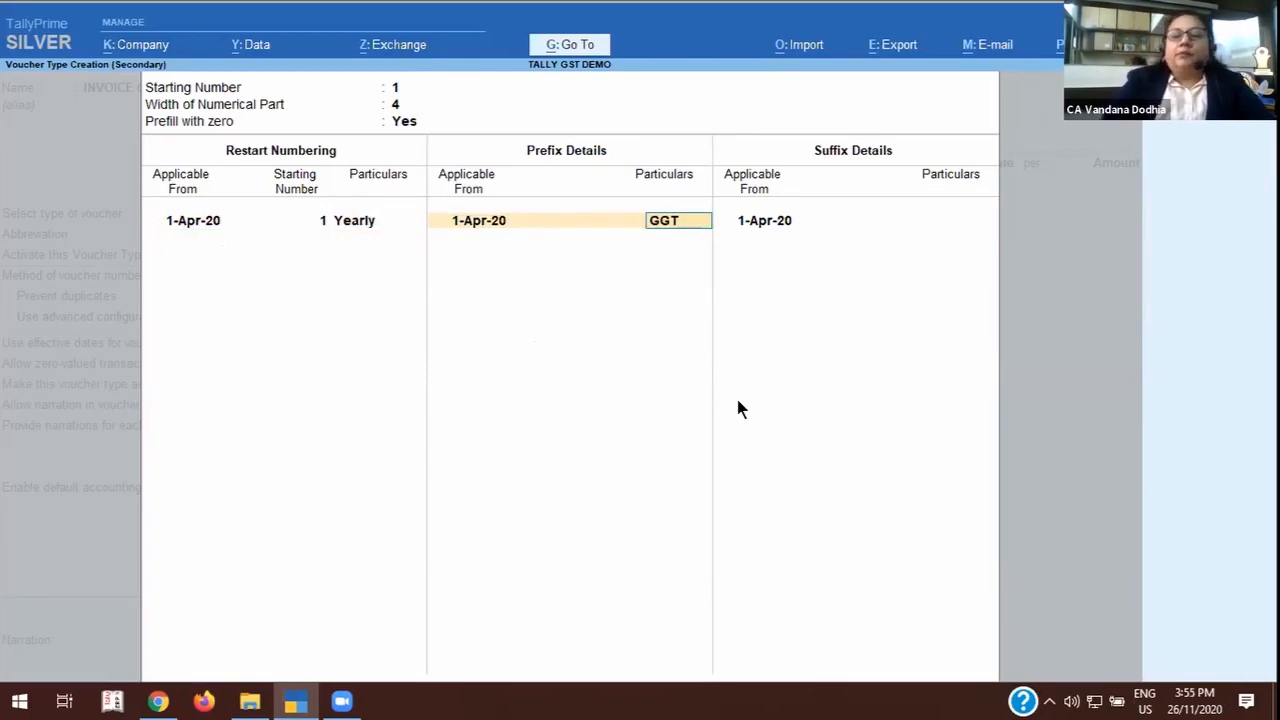
pyautogui.press('BackSpace')
pyautogui.press('BackSpace')
pyautogui.press('BackSpace')
pyautogui.write('TS')
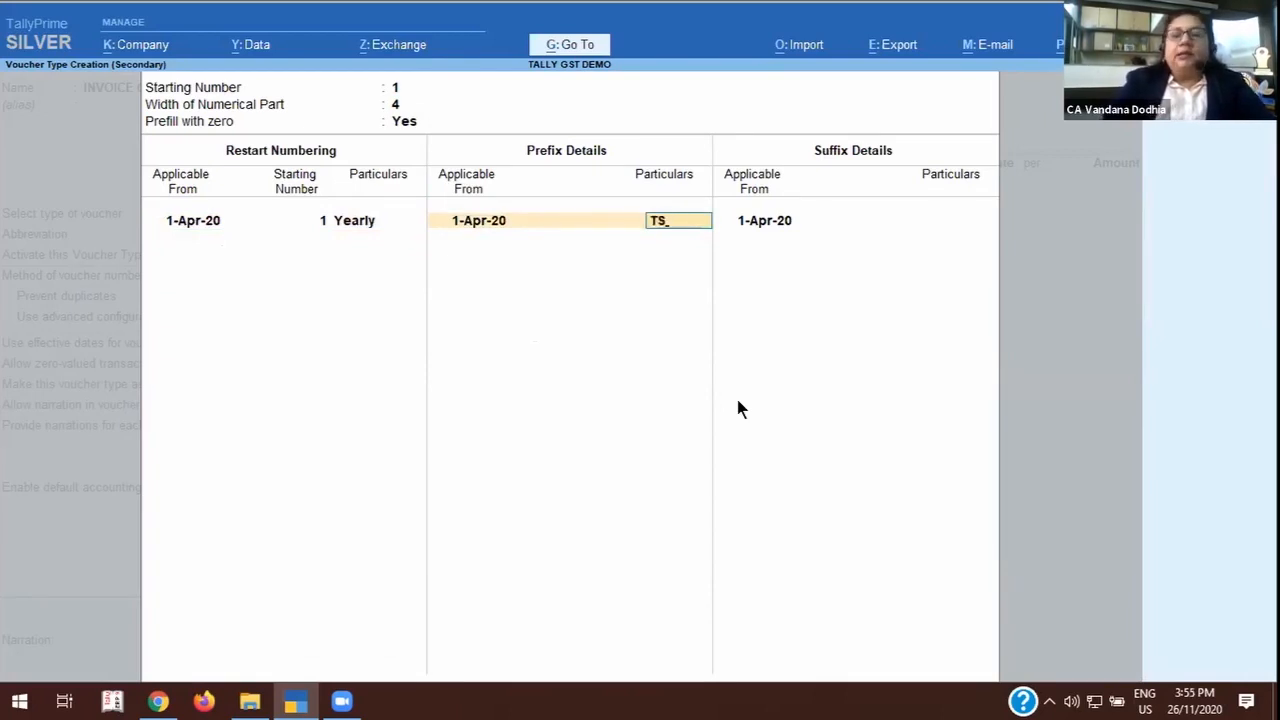
pyautogui.write('L/')
pyautogui.press('Return')
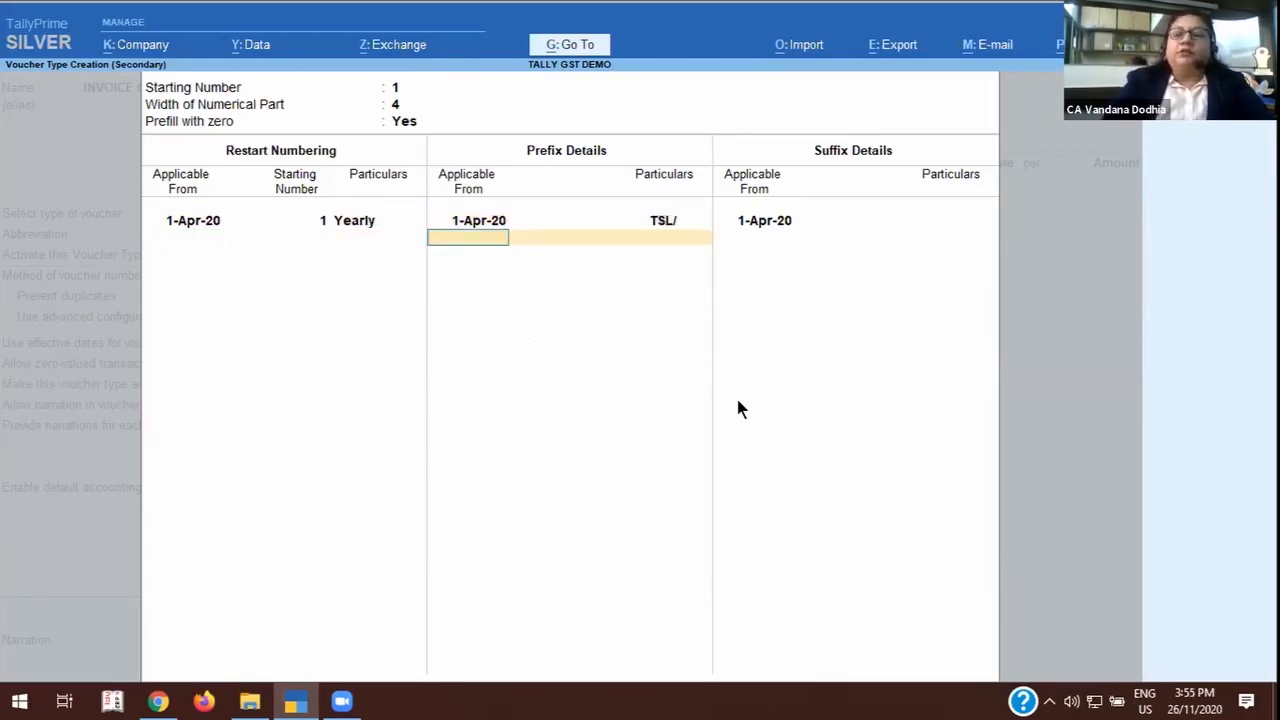
# Set the voucher number suffix to /20-21 applicable from 1-Apr-20 and finish the numbering configuration.
pyautogui.press('Return')
pyautogui.press('Return')
pyautogui.write('/20')
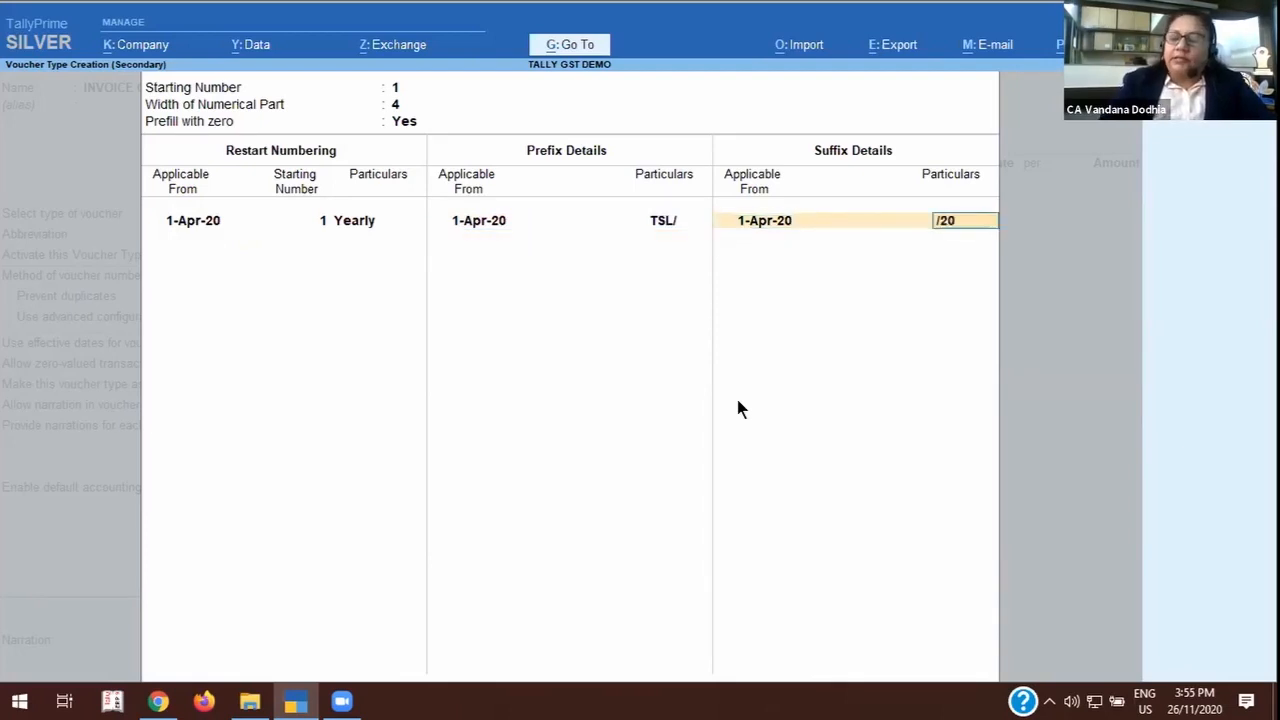
pyautogui.write('-21')
# Keep the defaults for the remaining general settings, with printing after saving and POS invoicing set to No.
pyautogui.press('Return')
pyautogui.press('Return')
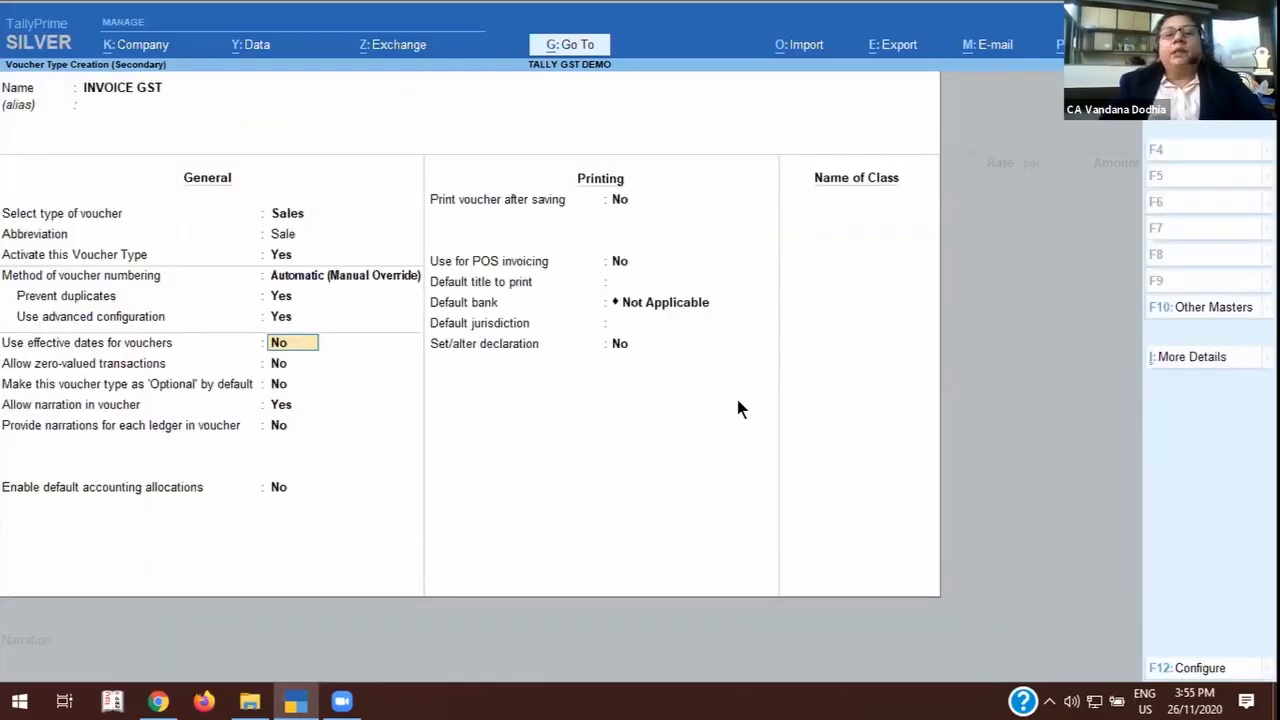
pyautogui.press('Return')
pyautogui.press('Return')
pyautogui.press('Return')
pyautogui.press('Return')
pyautogui.press('Return')
pyautogui.press('Return')
pyautogui.press('Return')
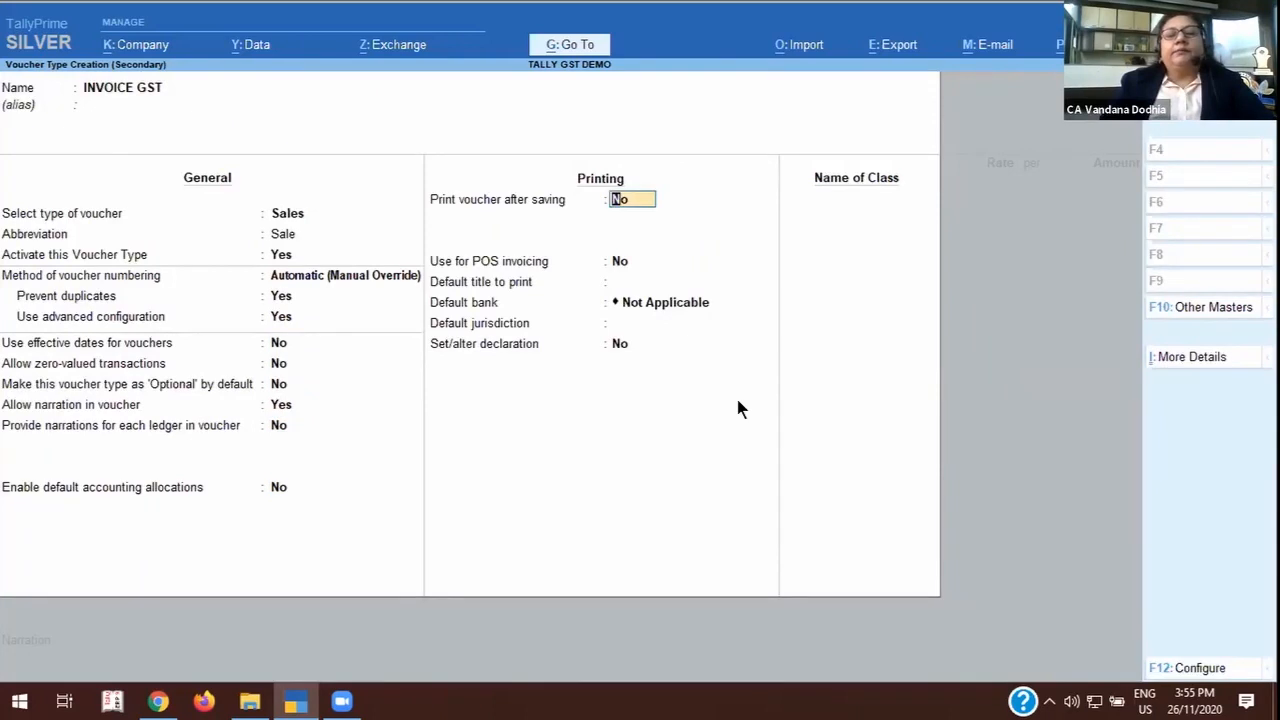
pyautogui.press('Return')
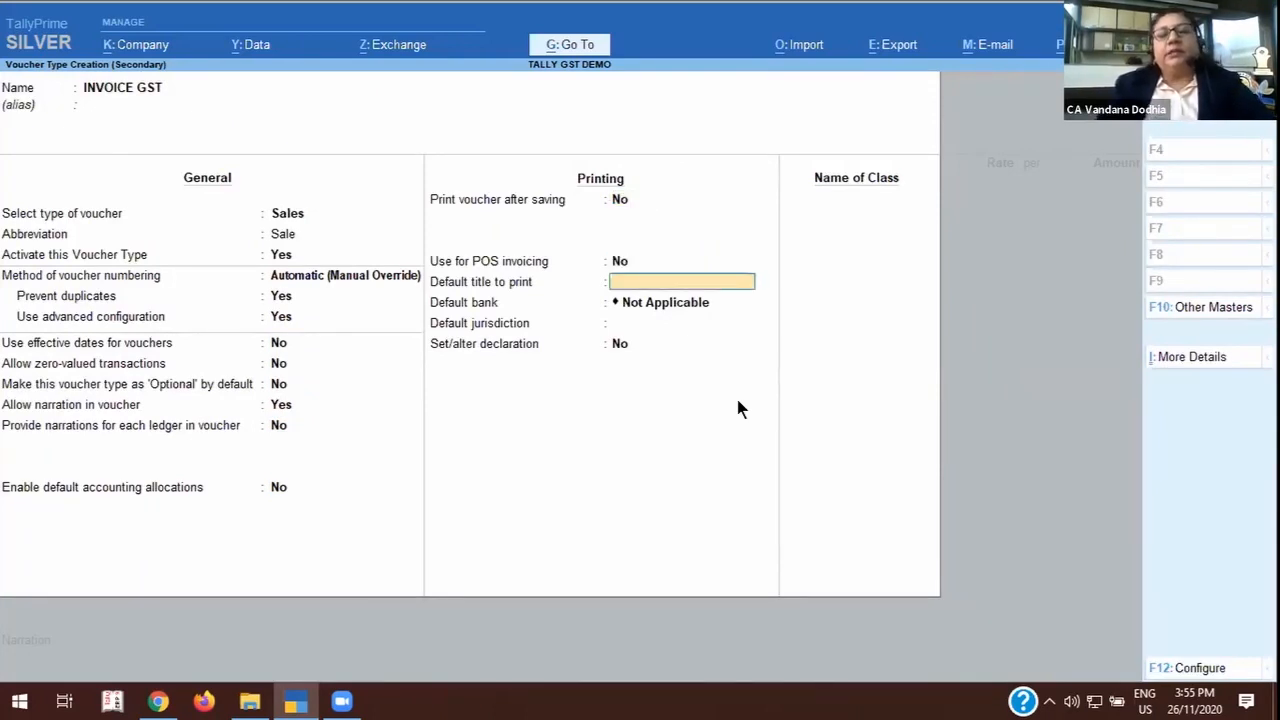
# Set the default print title to GST INVOICE, the default bank to BANK OF BARODA and the default jurisdiction to MUMBAI.
pyautogui.write('GST I')
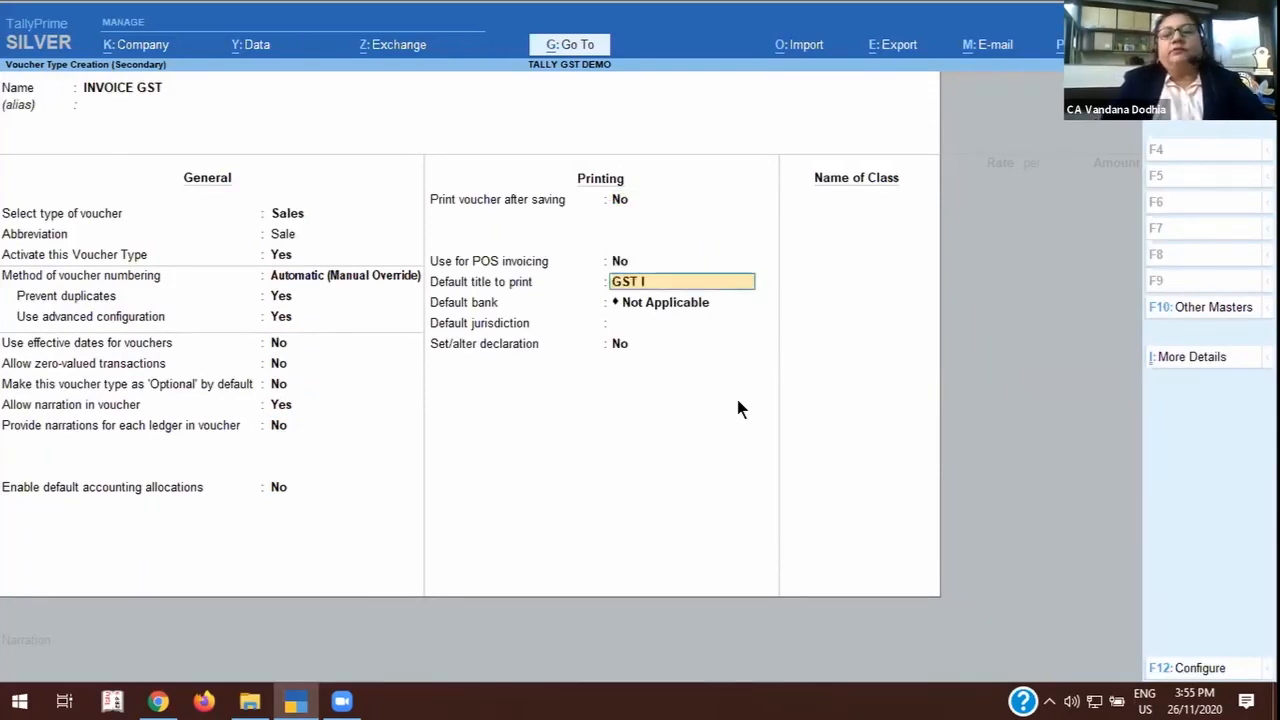
pyautogui.write('NVOICE')
pyautogui.press('Return')
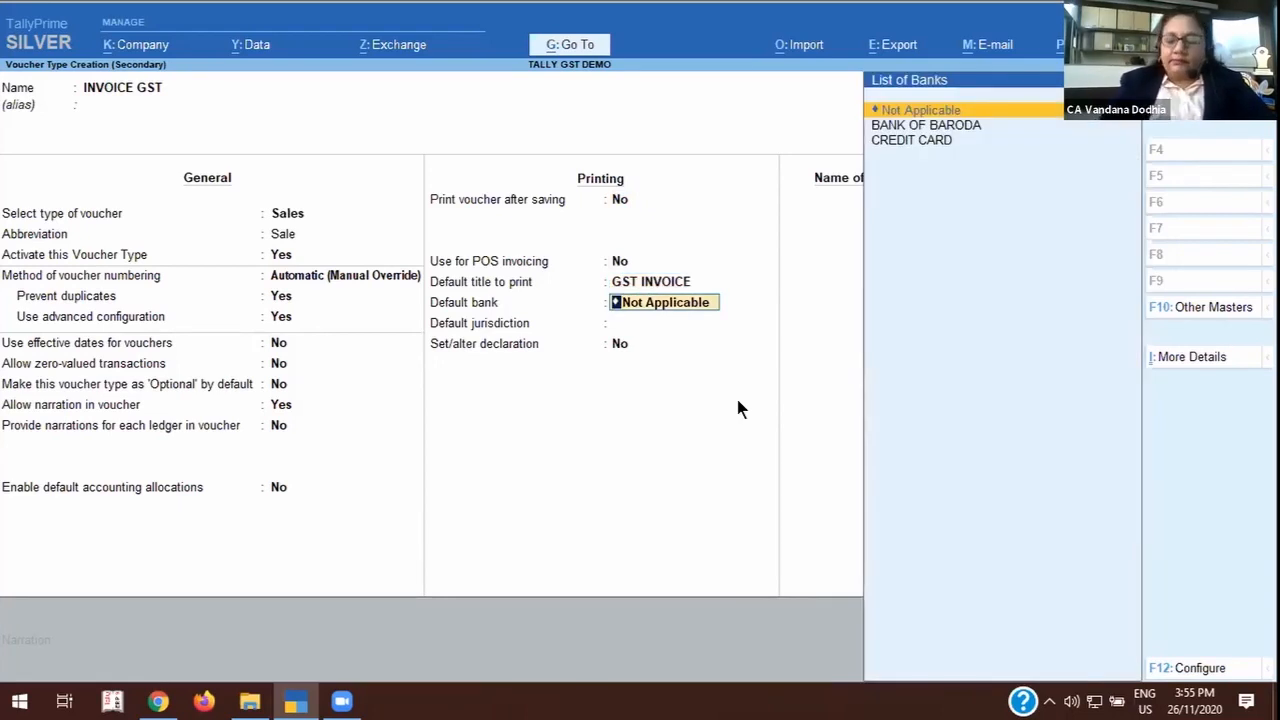
pyautogui.press('Down')
pyautogui.press('Return')
pyautogui.write('MUMBAI')
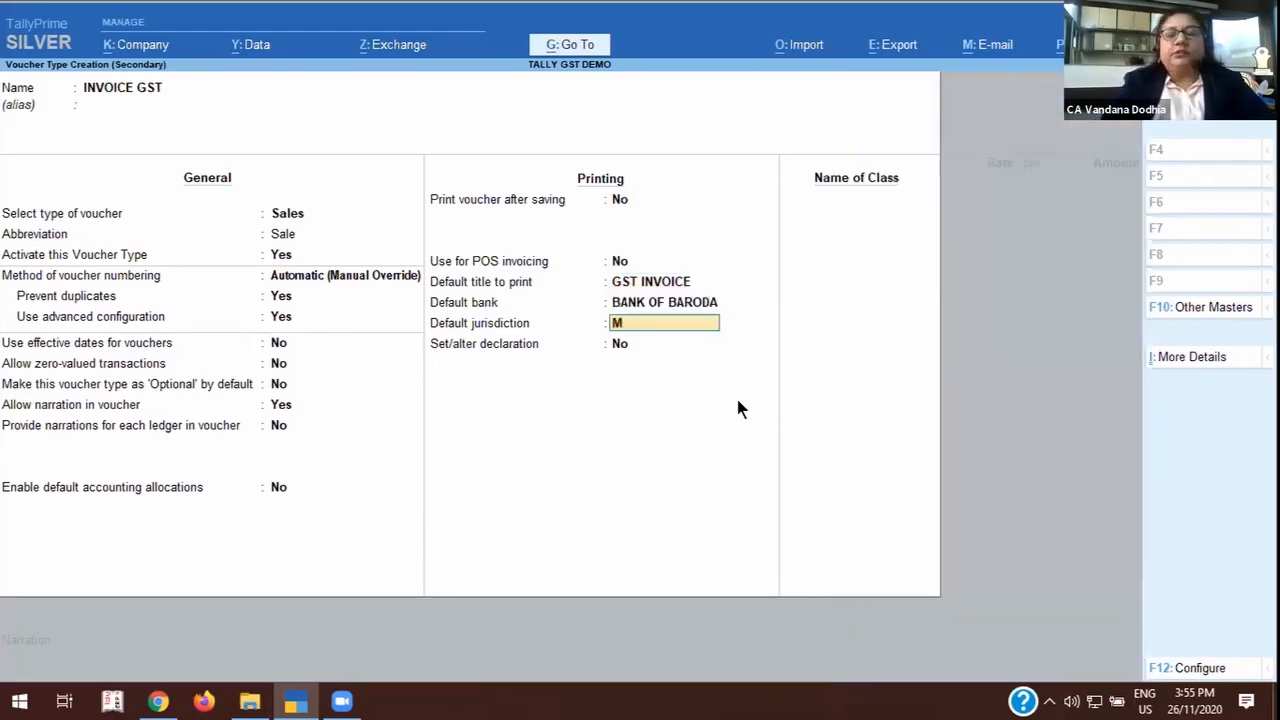
# Keep the declaration setting at No and add a voucher class named LOCAL SALES without group restrictions.
pyautogui.press('Return')
pyautogui.press('Return')
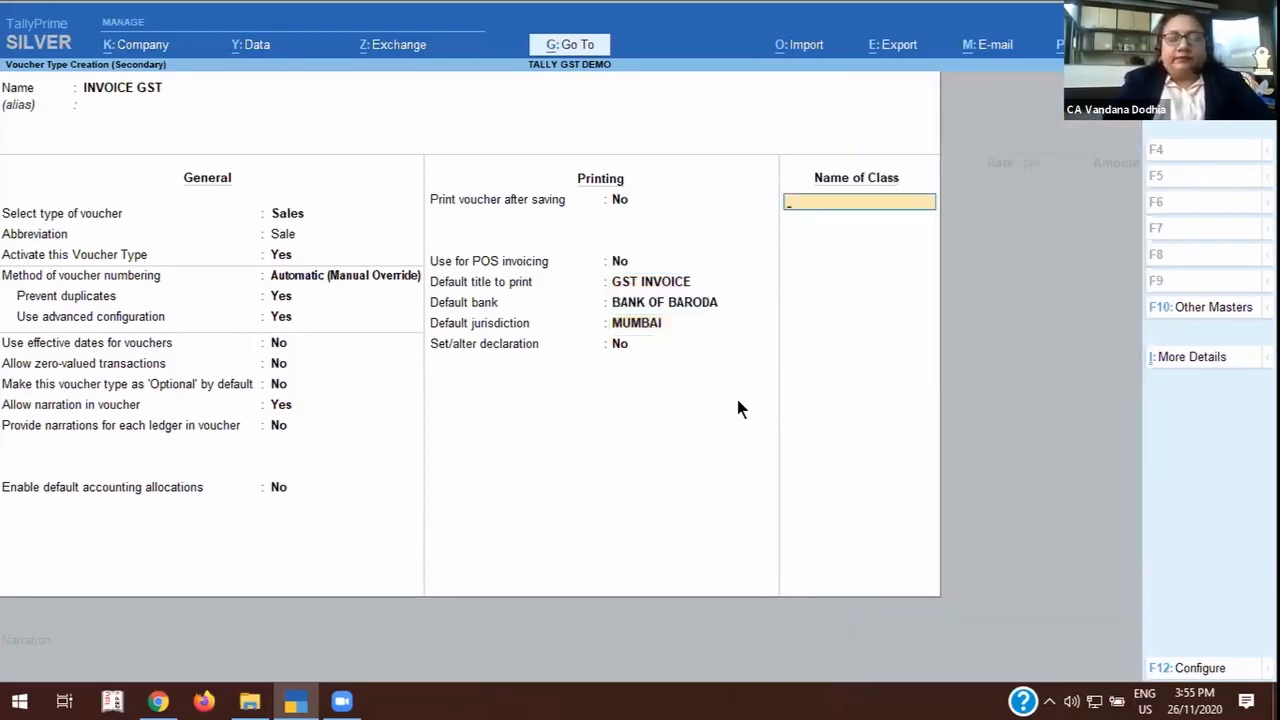
pyautogui.write('LOCAL SALES')
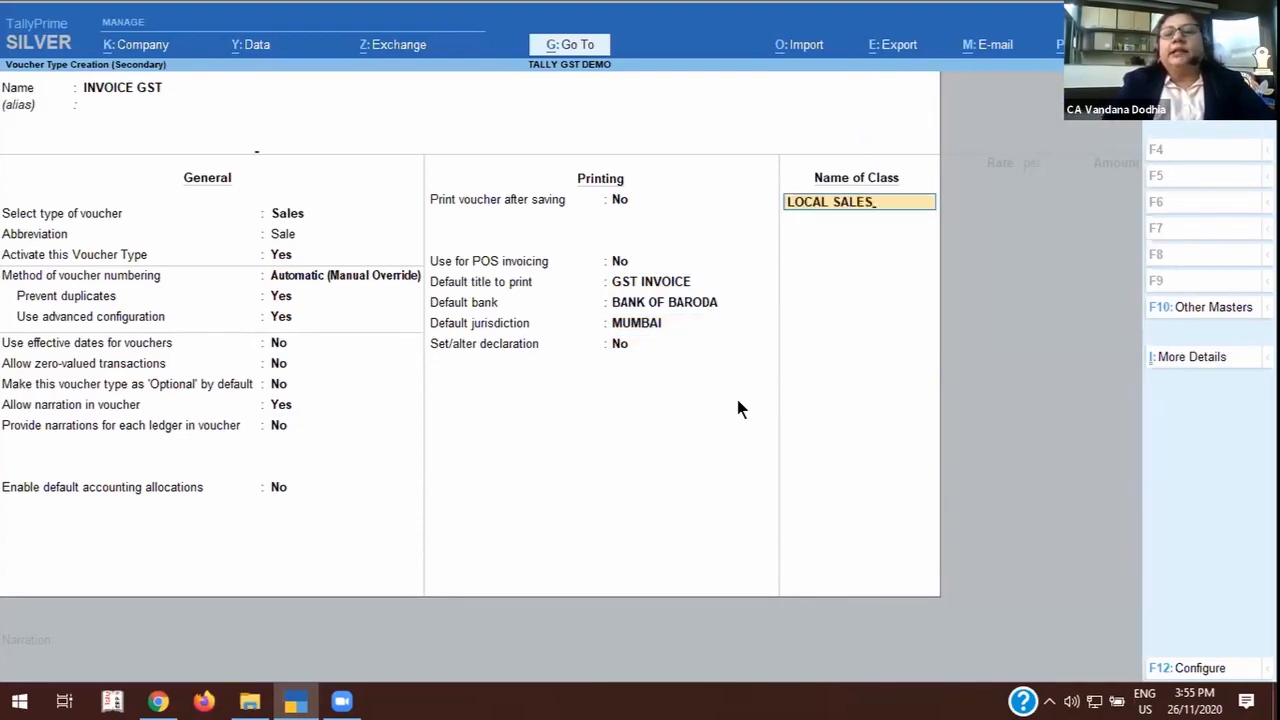
pyautogui.press('Return')
# Allocate all invoice items of the LOCAL SALES class to the LOCAL SALES ledger at 100%.
pyautogui.press('Return')
pyautogui.press('Return')
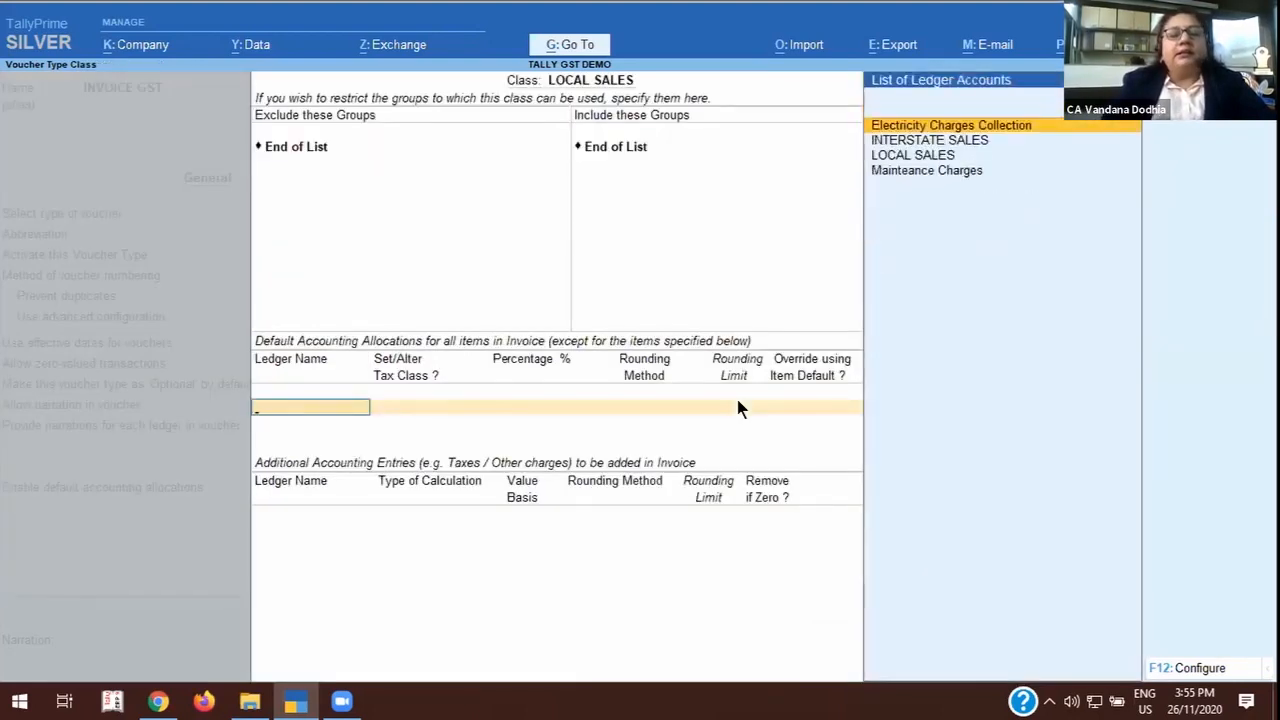
pyautogui.write('lo')
pyautogui.press('Return')
pyautogui.press('Return')
pyautogui.press('Return')
pyautogui.press('Return')
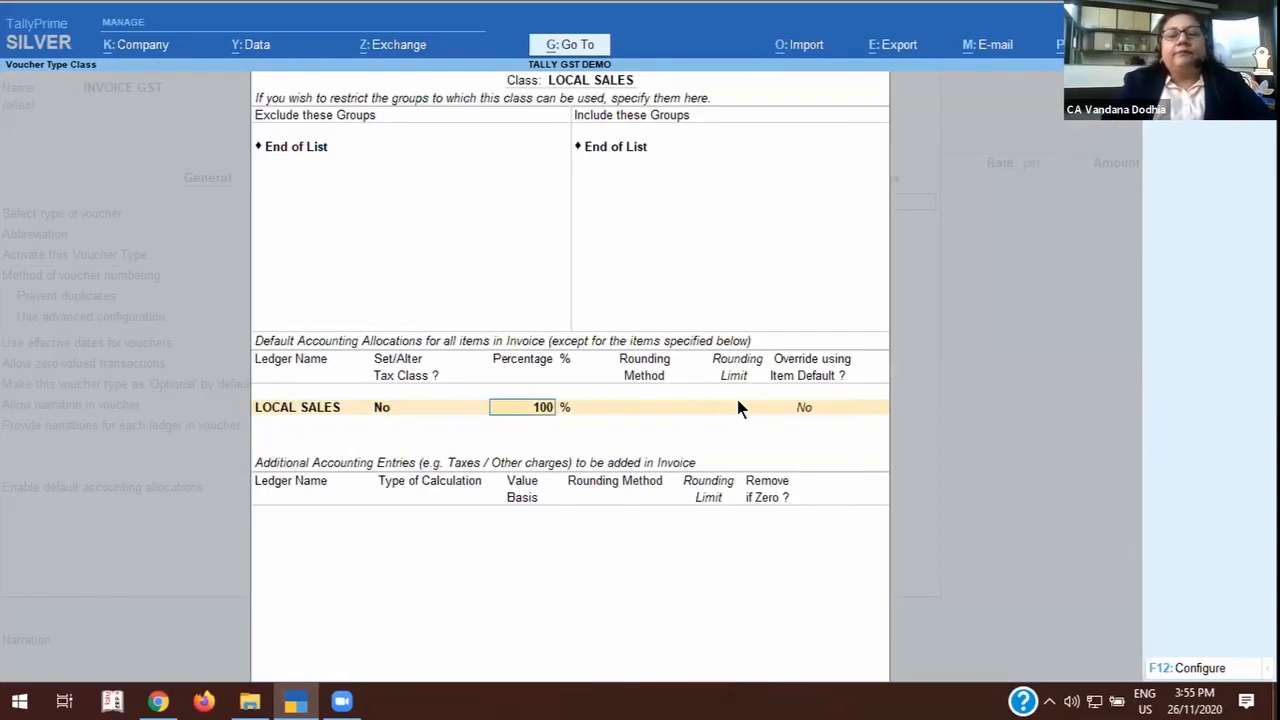
# Add OUTPUT CGST and OUTPUT SGST as additional entries, removed if zero, and finish the LOCAL SALES class.
pyautogui.write('OU')
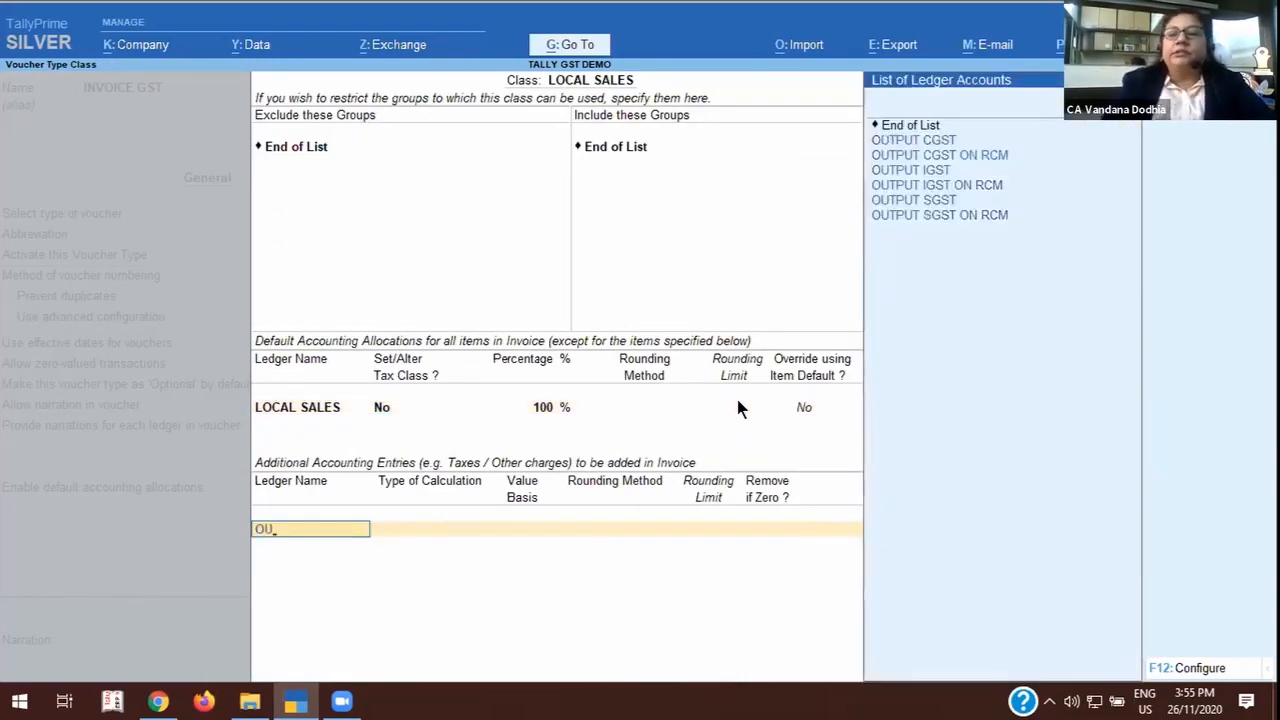
pyautogui.press('Down')
pyautogui.press('Return')
pyautogui.press('Return')
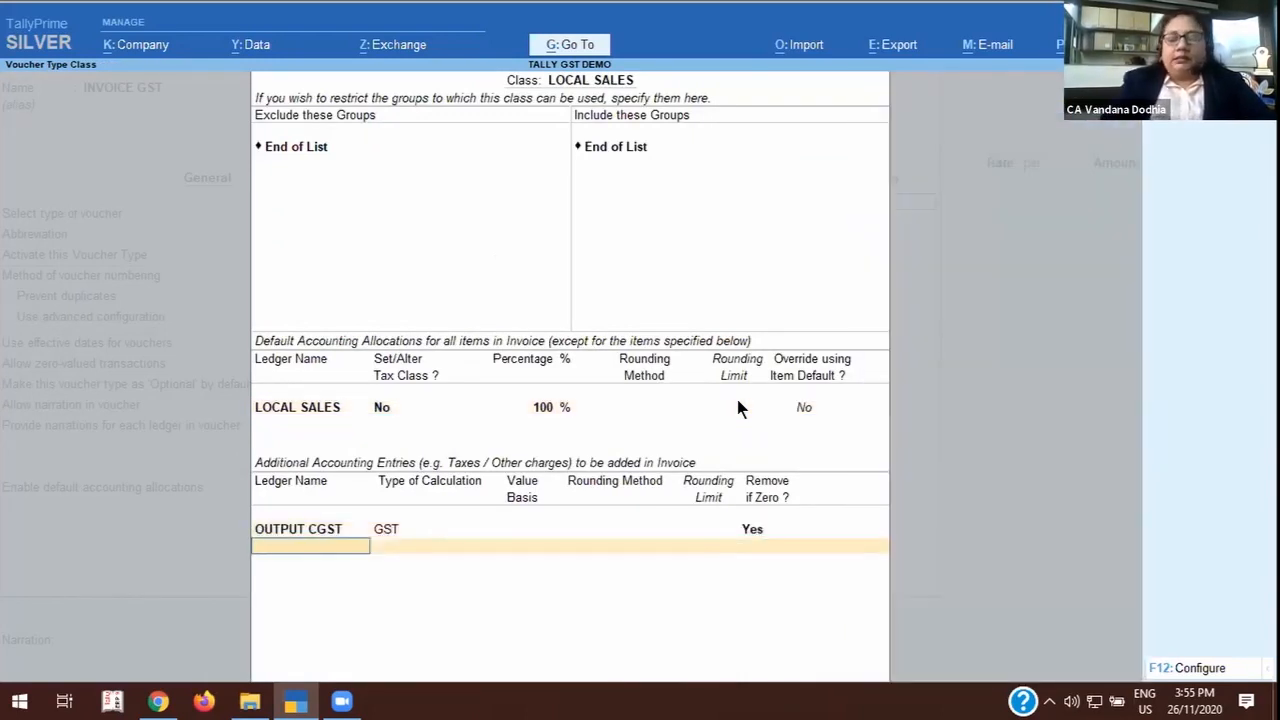
pyautogui.write('OU')
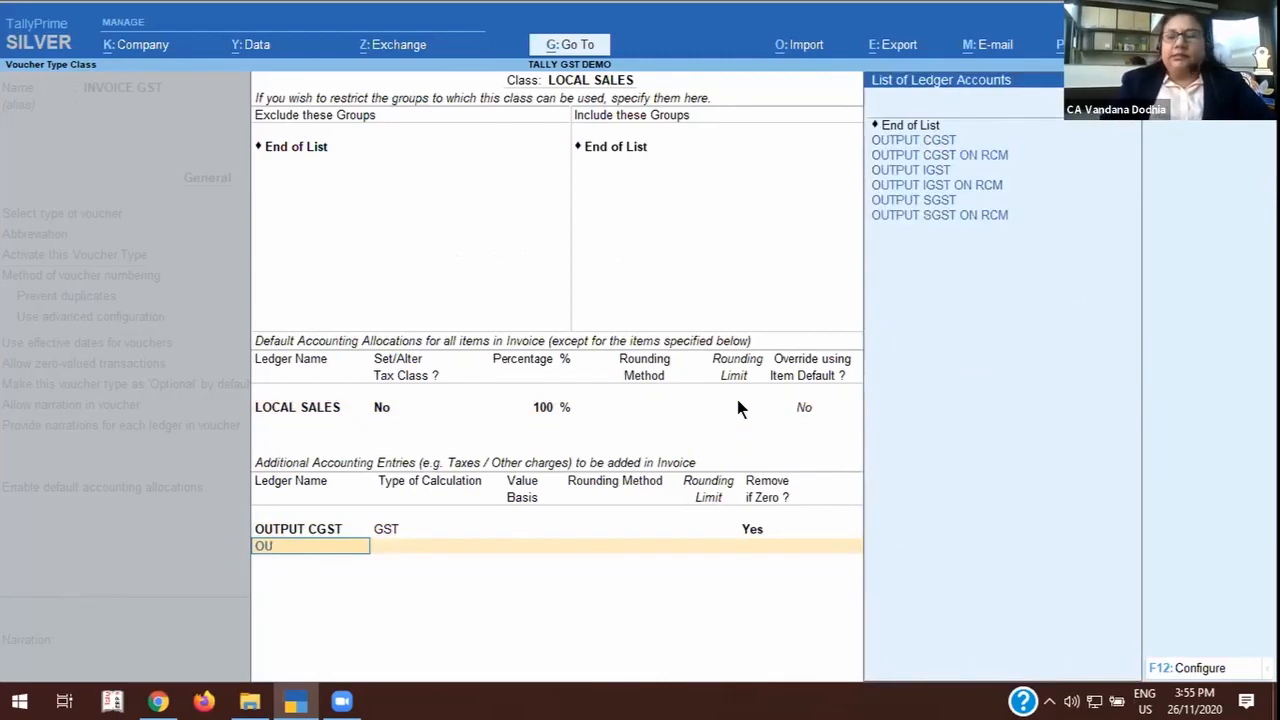
pyautogui.press('Down')
pyautogui.press('Down')
pyautogui.press('Down')
pyautogui.press('Down')
pyautogui.press('Down')
pyautogui.press('Return')
pyautogui.press('Return')
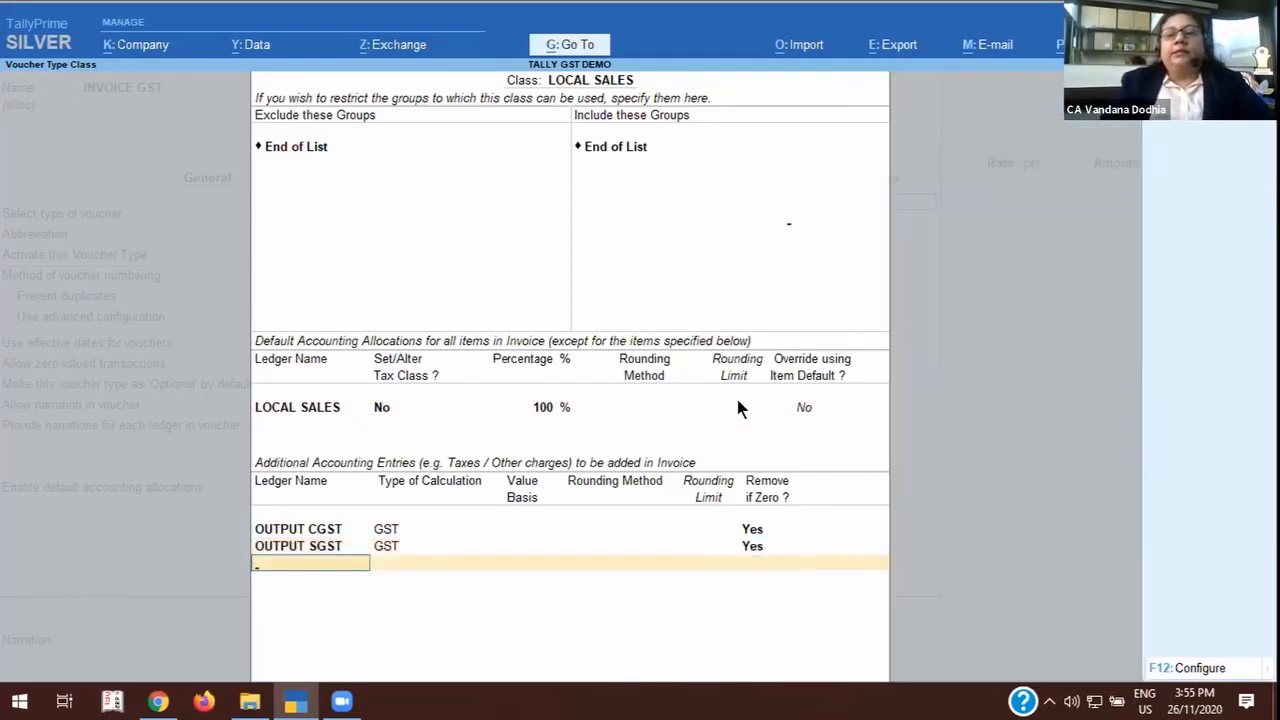
pyautogui.press('Return')
# Add a second voucher class named INTERSTATE SALES without group restrictions.
pyautogui.write('INTE')
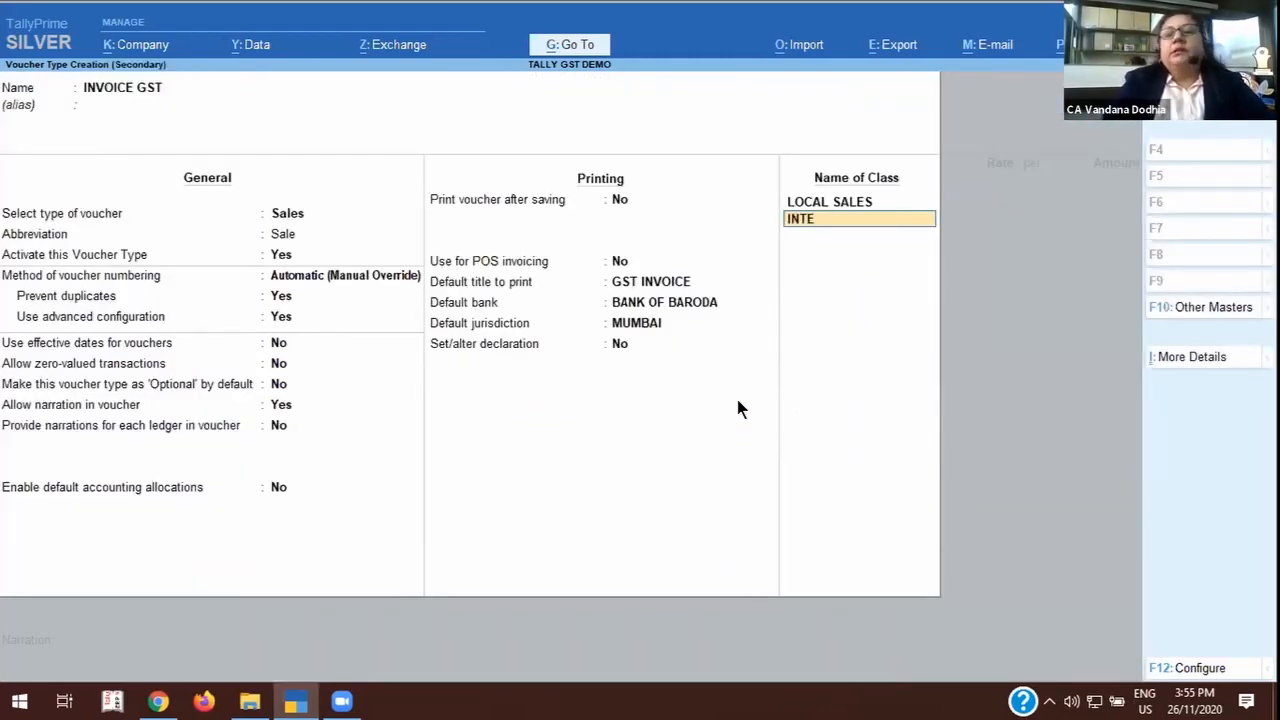
pyautogui.write('RSTATE SALE')
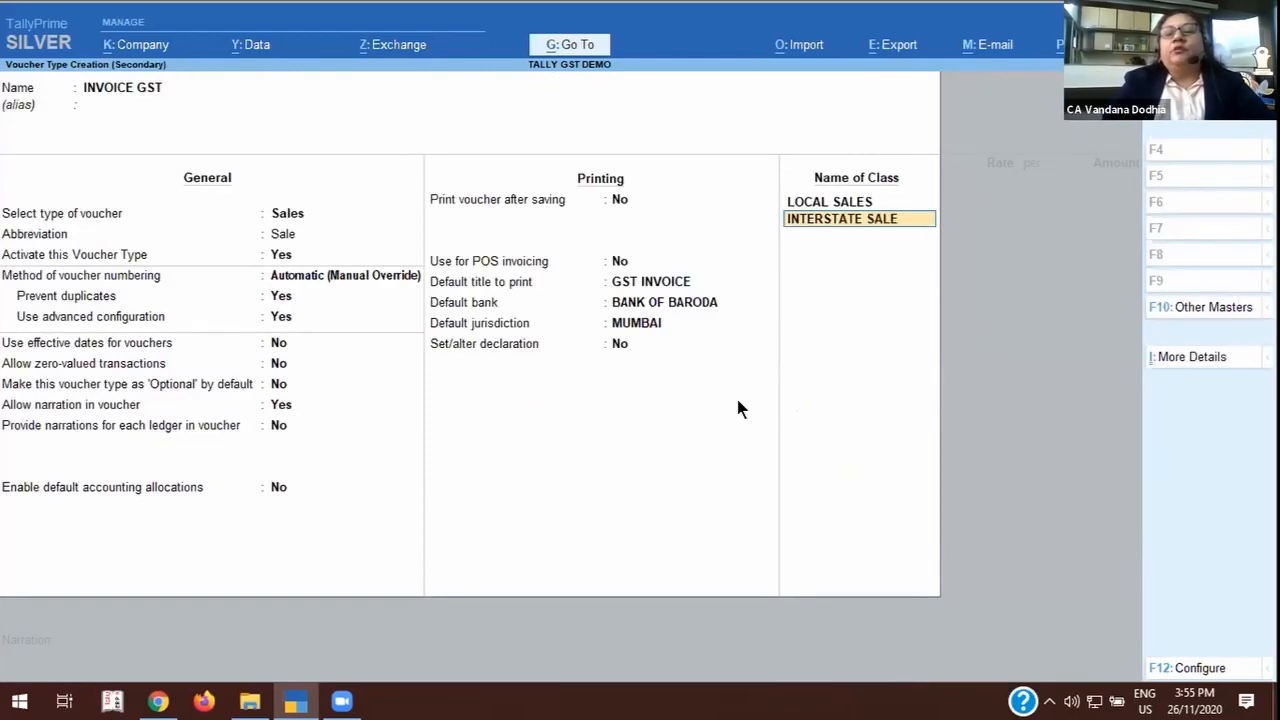
pyautogui.write('S')
pyautogui.press('Return')
# Allocate all invoice items of the INTERSTATE SALES class to the INTERSTATE SALES ledger at 100%.
pyautogui.press('Return')
pyautogui.press('Return')
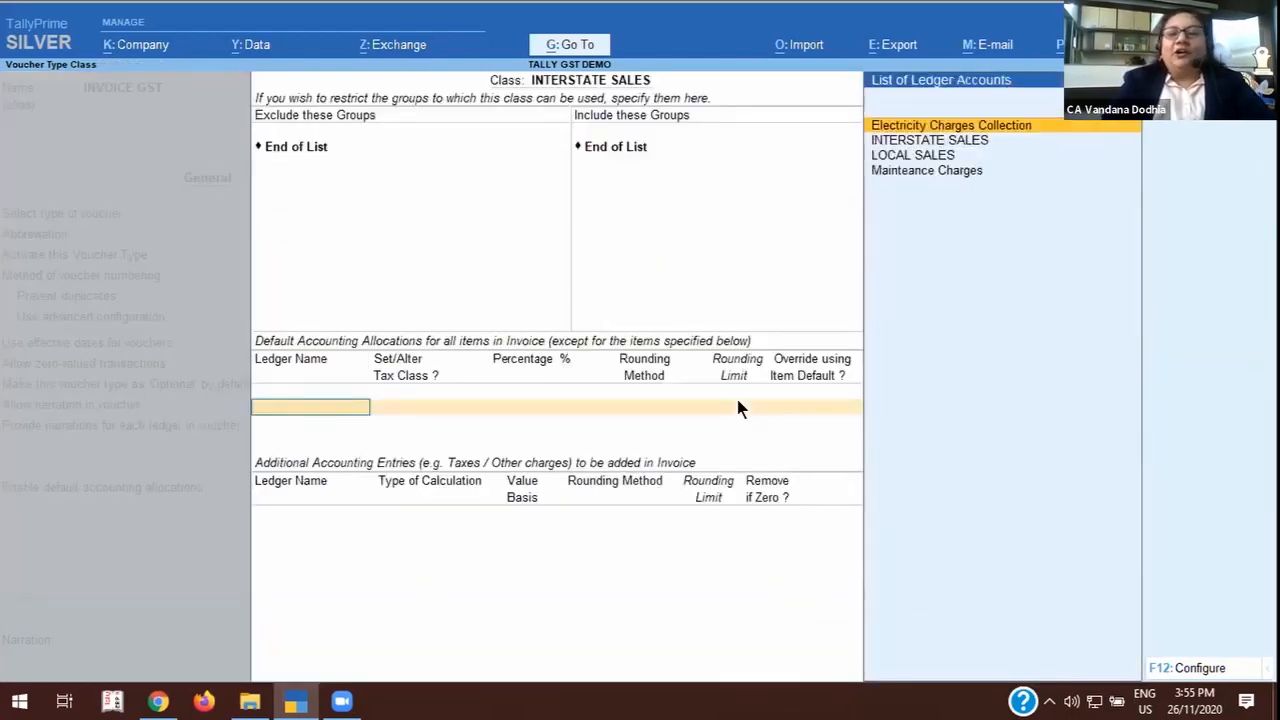
pyautogui.press('Down')
pyautogui.press('Return')
pyautogui.press('Return')
pyautogui.press('Return')
pyautogui.press('Return')
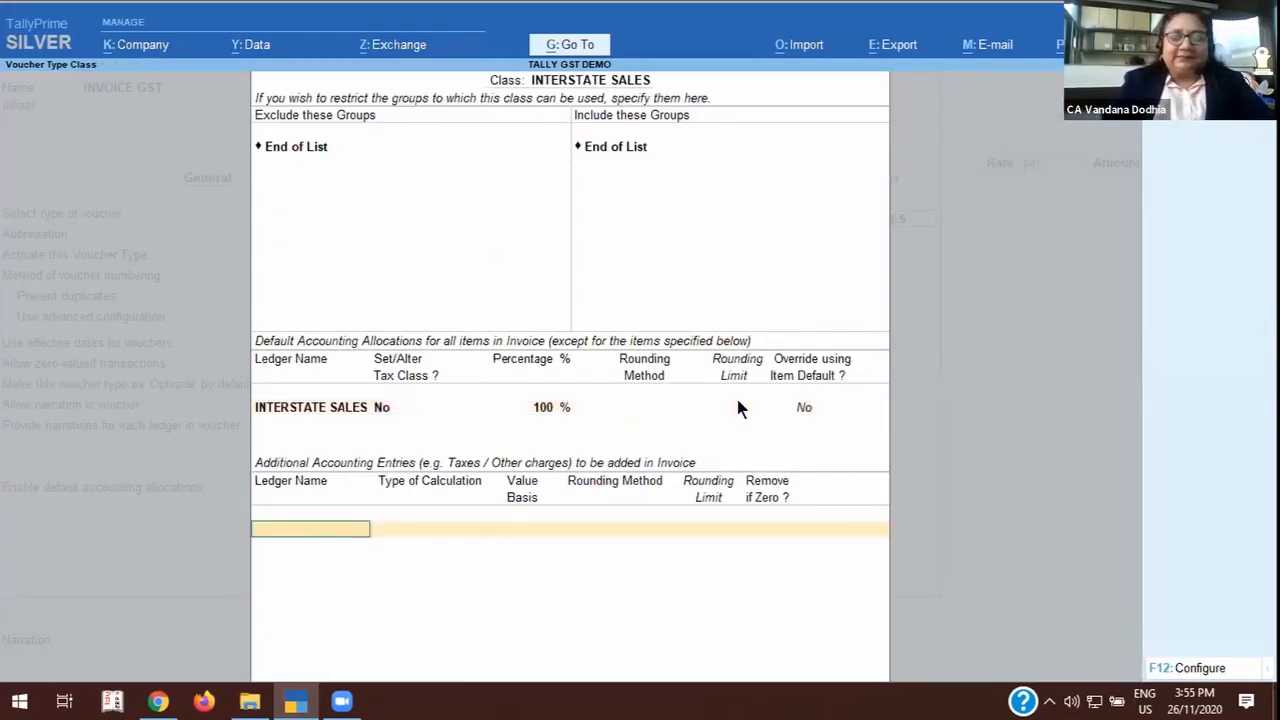
# Add OUTPUT IGST, removed if zero, as the additional entry of the INTERSTATE SALES class and finish the voucher type.
pyautogui.write('OUT')
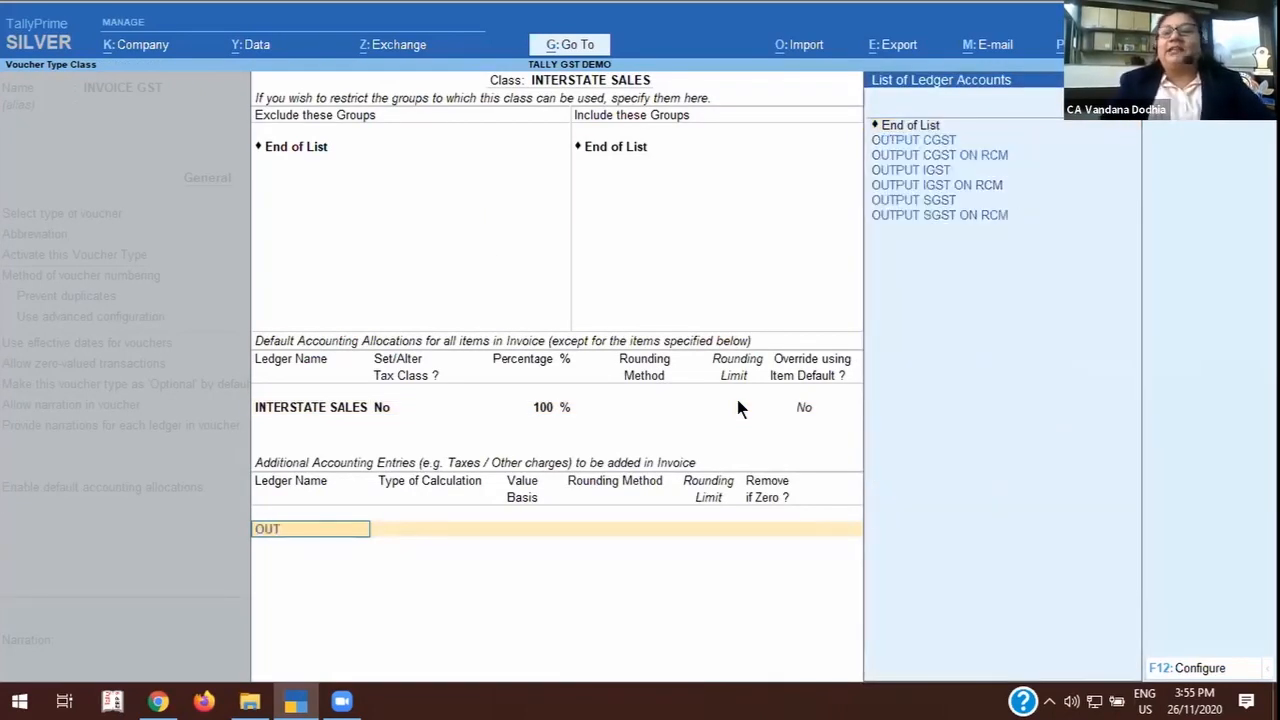
pyautogui.press('Down')
pyautogui.press('Down')
pyautogui.press('Down')
pyautogui.press('Return')
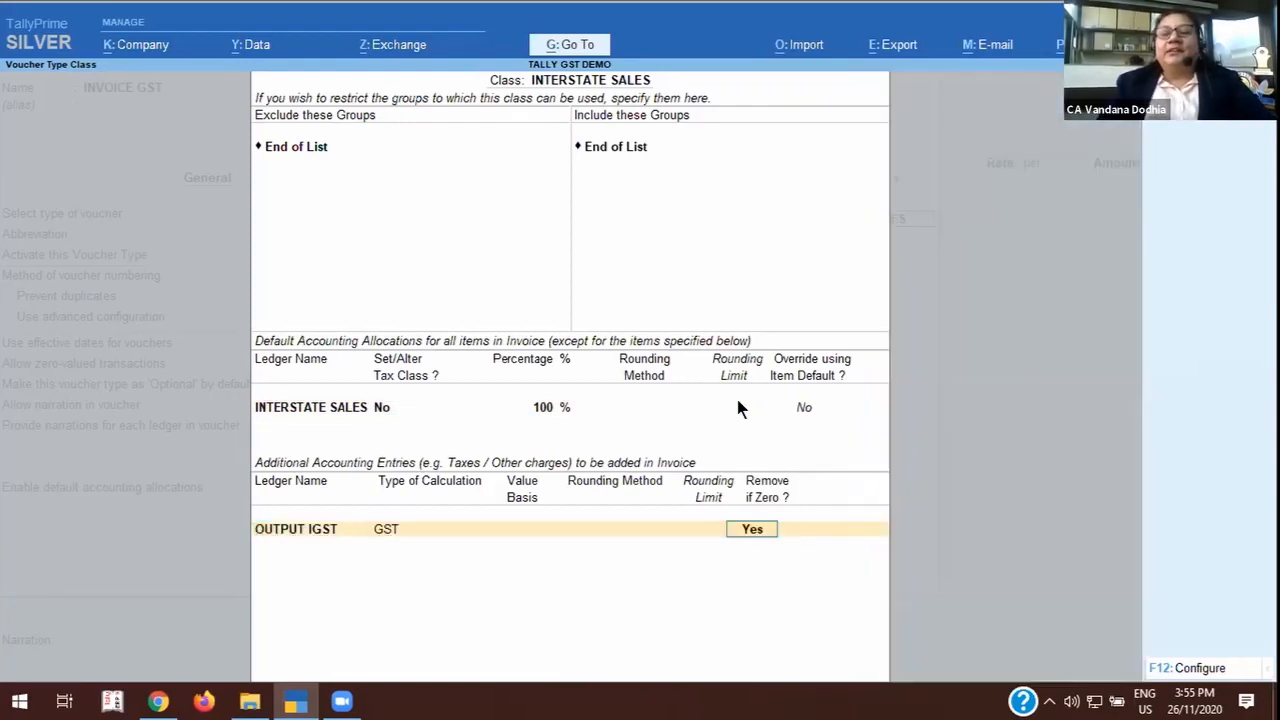
pyautogui.press('Return')
pyautogui.press('Return')
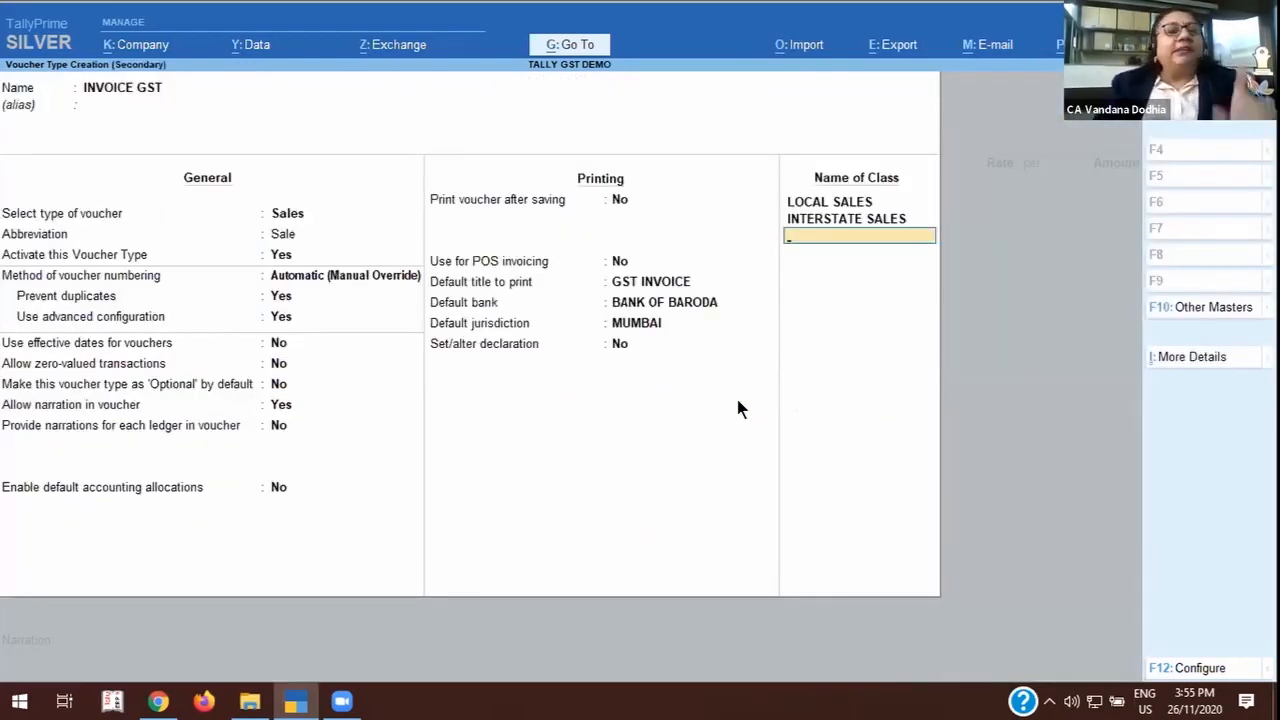
pyautogui.press('Return')
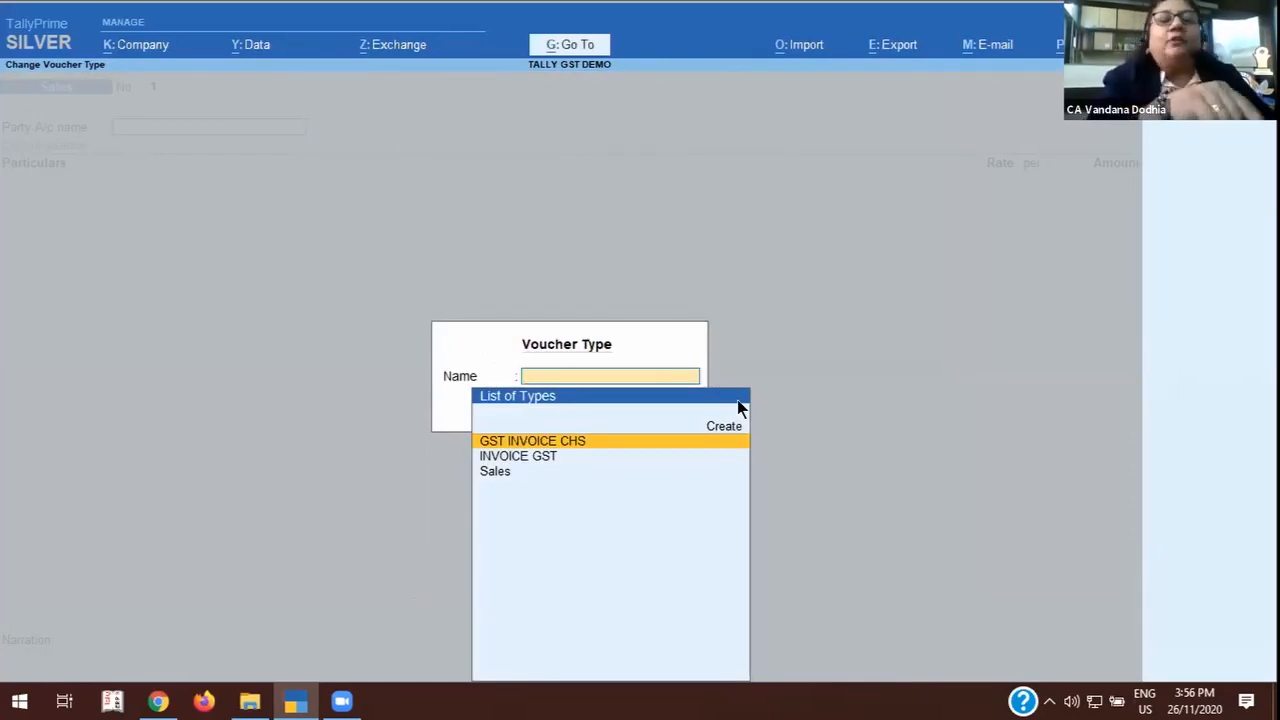
# Choose the INVOICE GST voucher type with the LOCAL SALES class for the sales voucher.
pyautogui.press('Down')
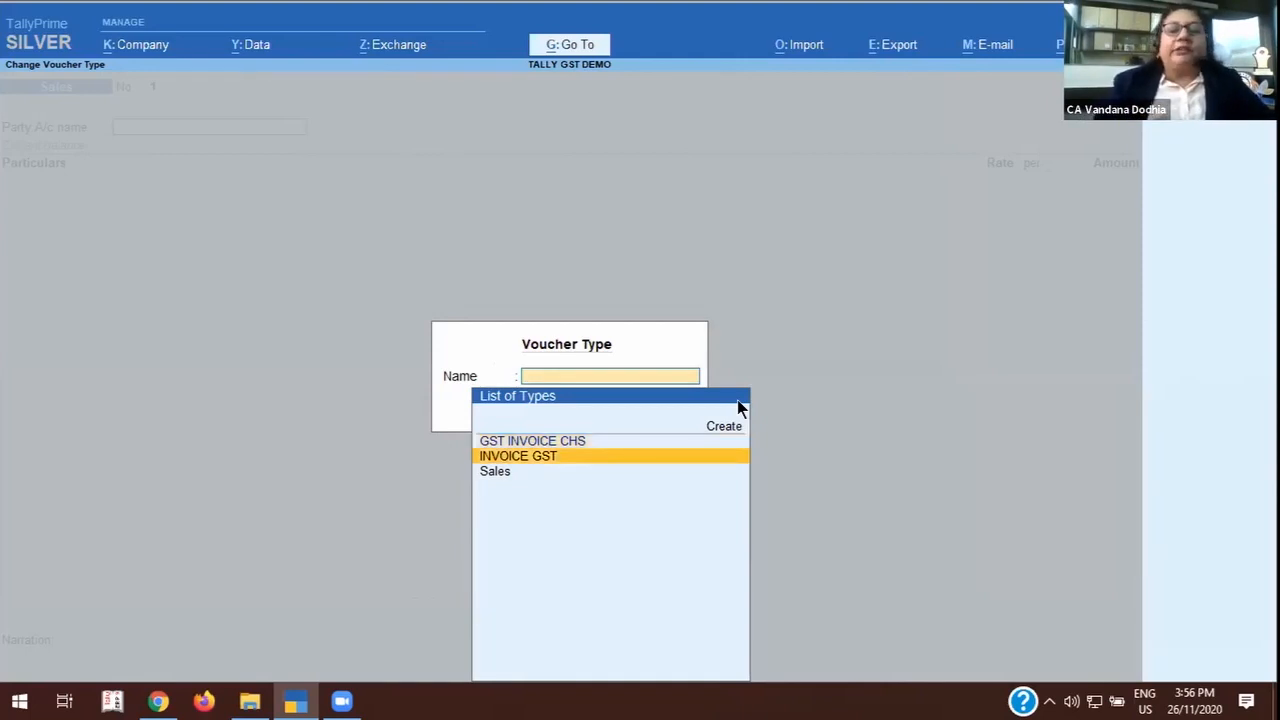
pyautogui.press('Return')
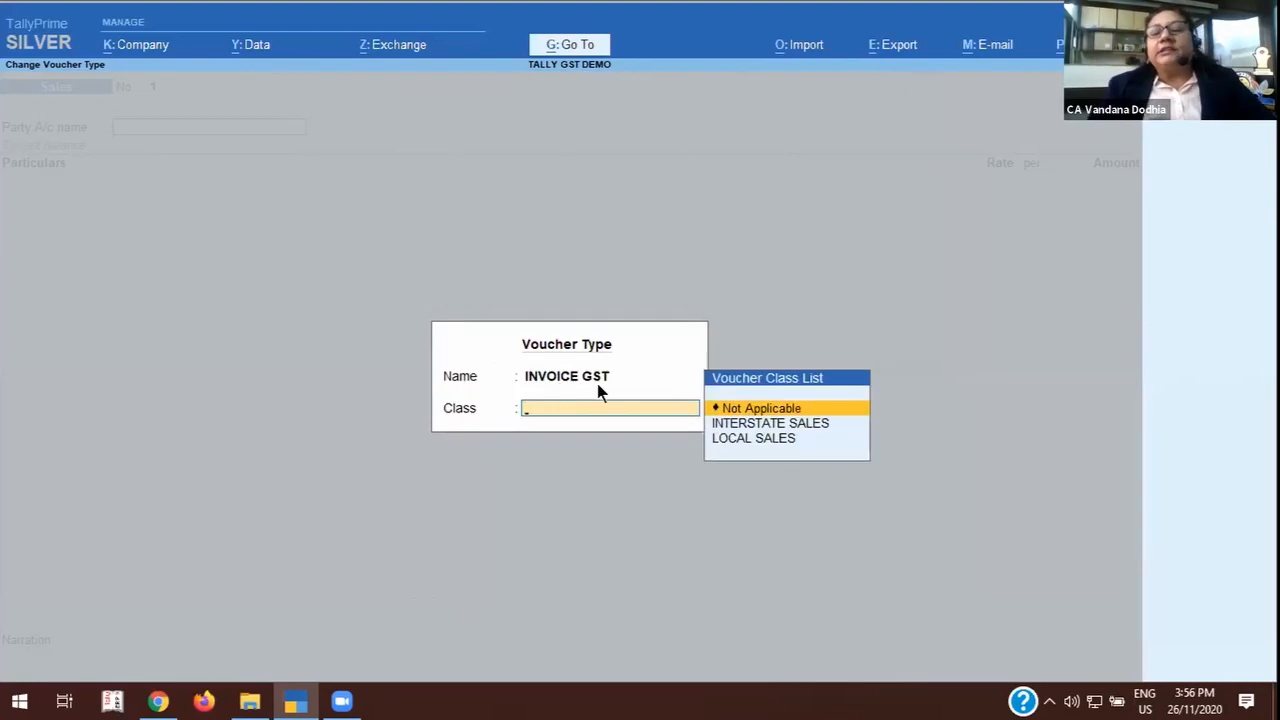
pyautogui.click(763, 438)
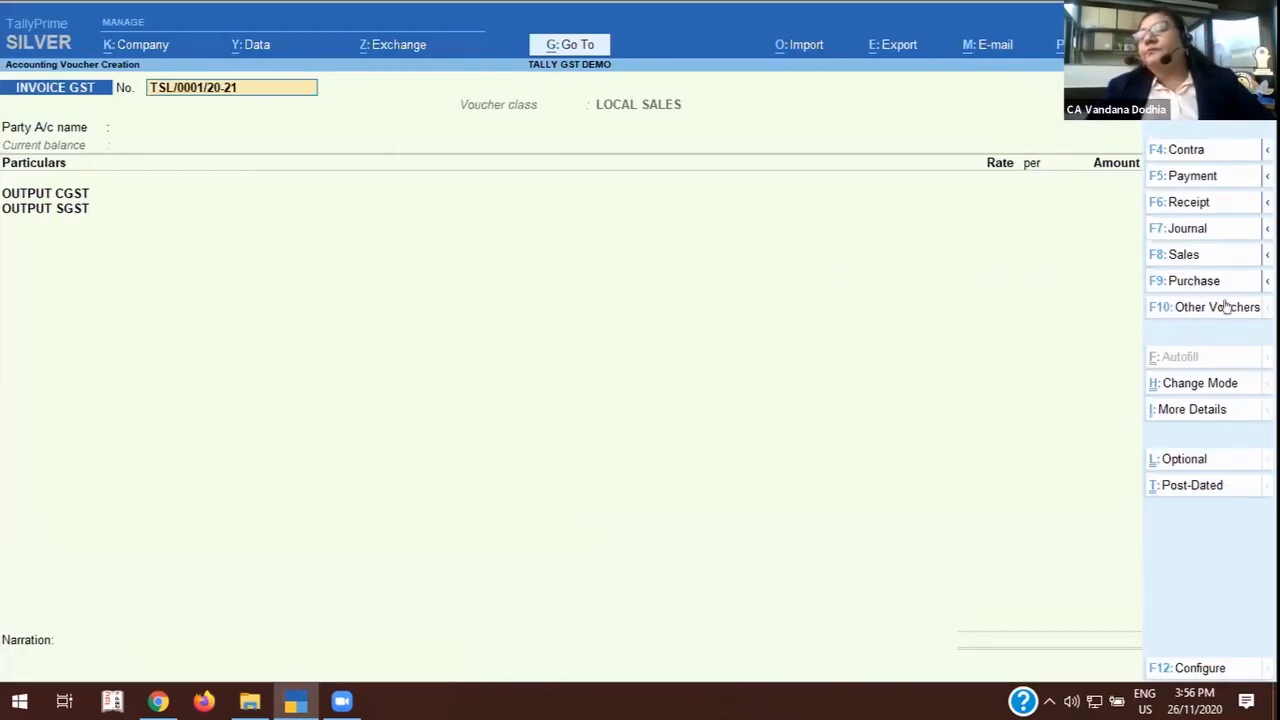
# Examine the related sales voucher options and the additional details available for the voucher.
pyautogui.click(1262, 256)
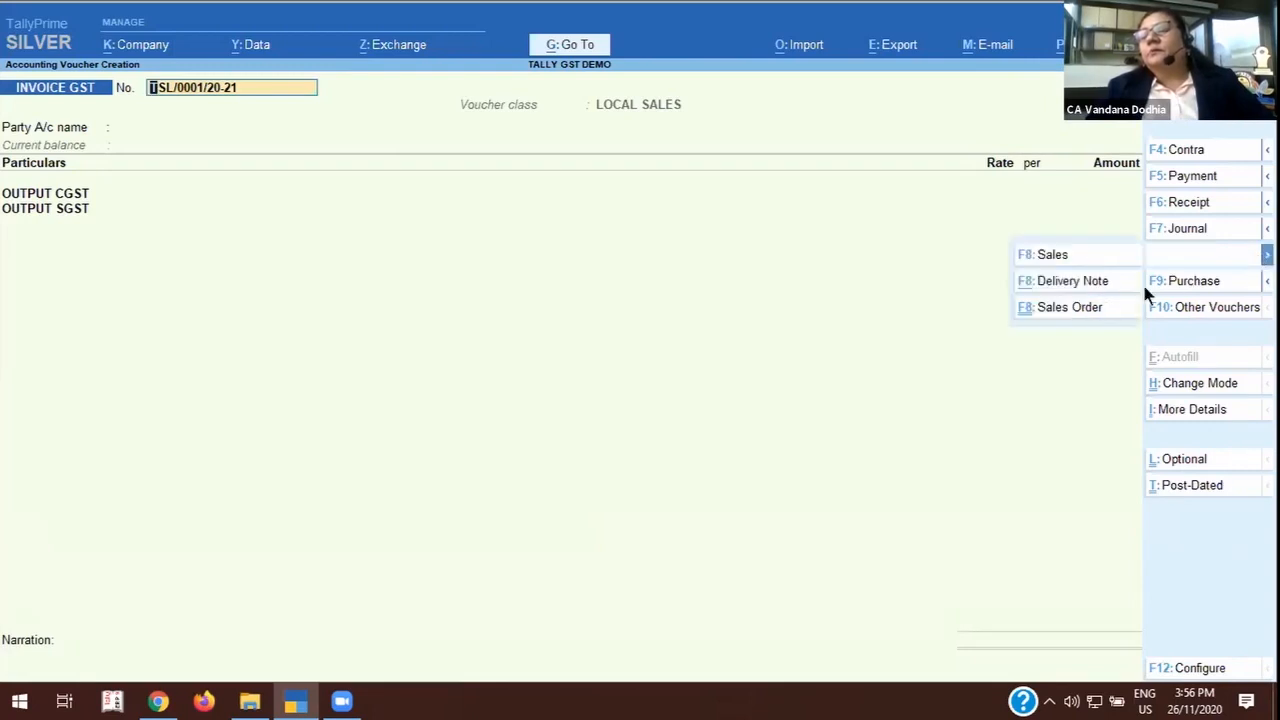
pyautogui.click(1192, 416)
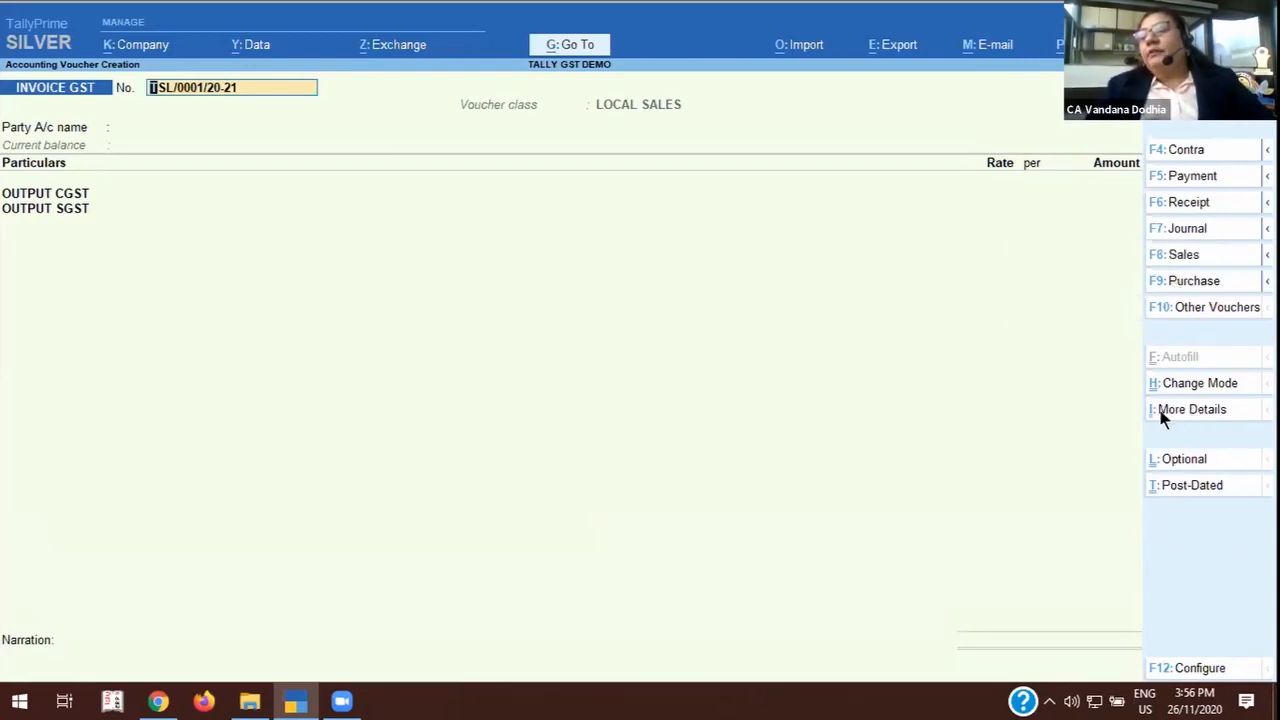
pyautogui.click(1168, 410)
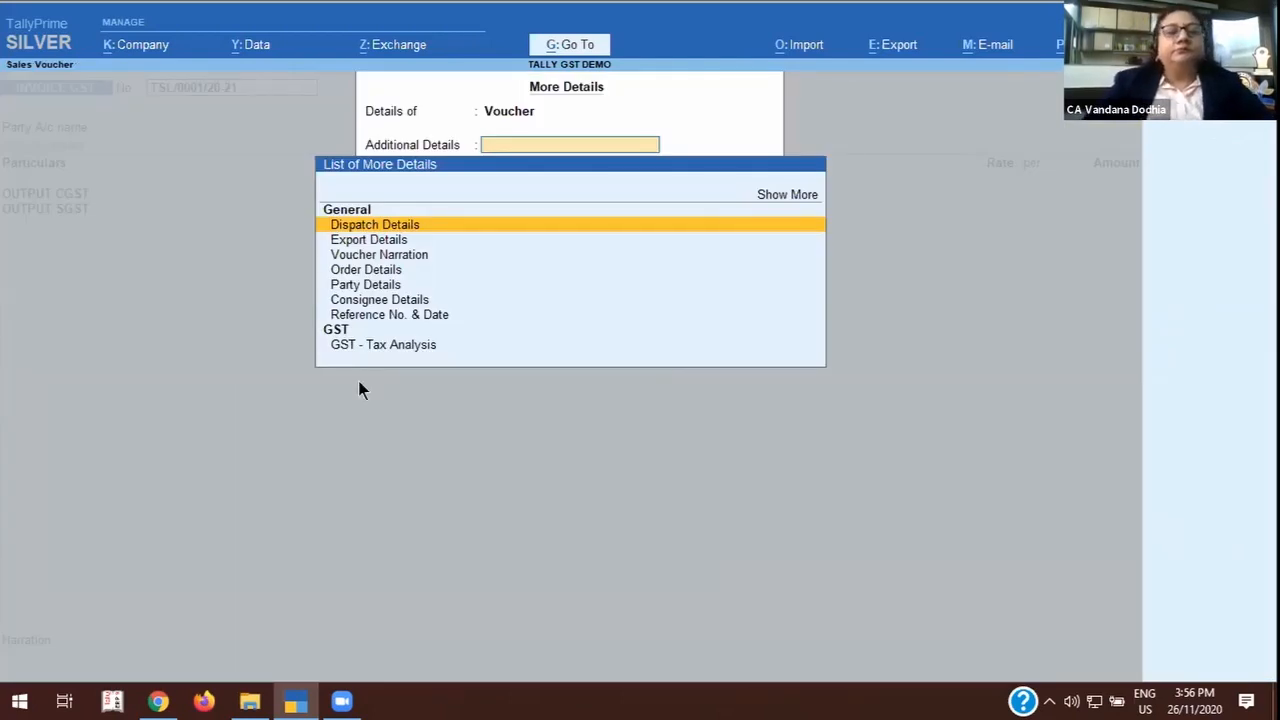
pyautogui.press('Escape')
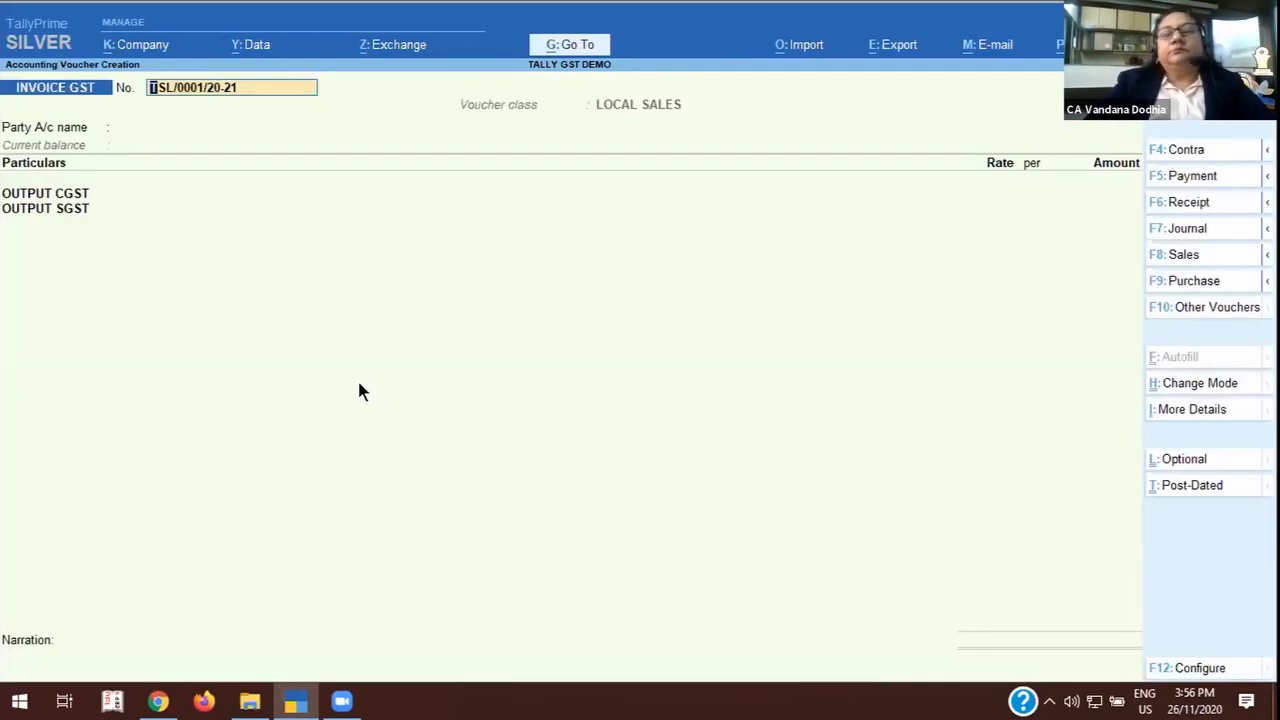
# Change the voucher mode to Item Invoice.
pyautogui.click(1215, 387)
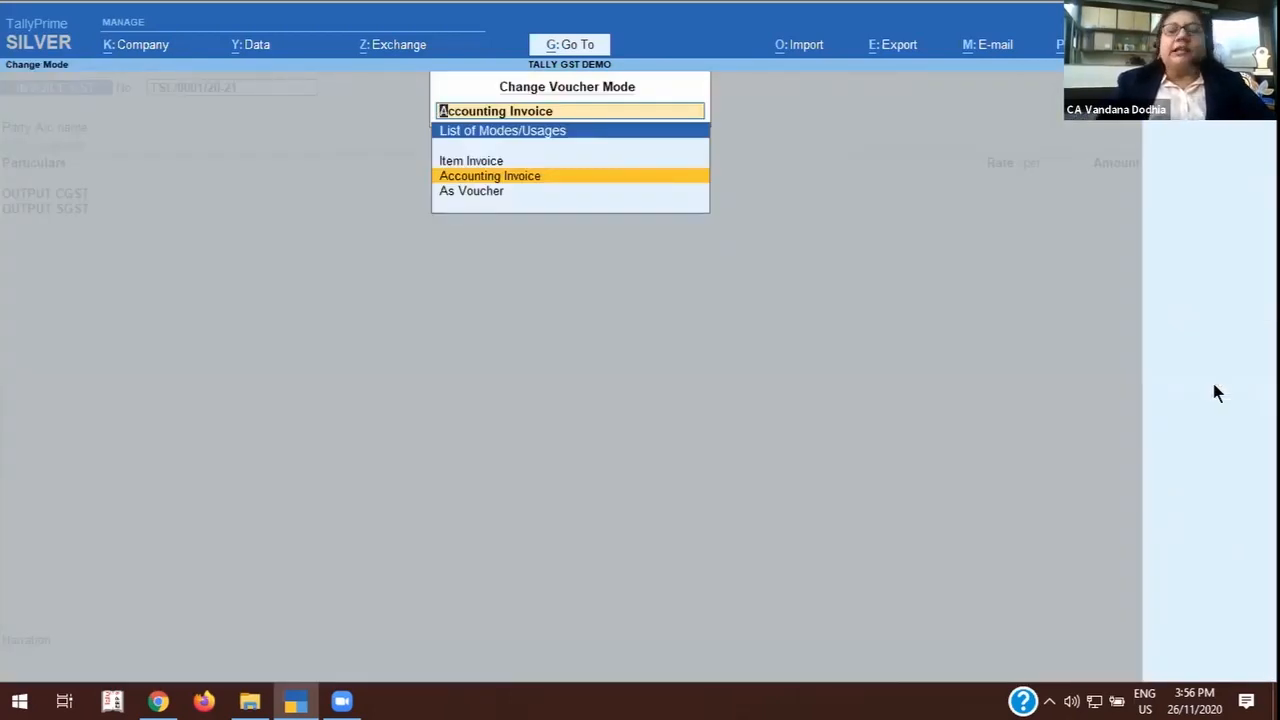
pyautogui.press('Up')
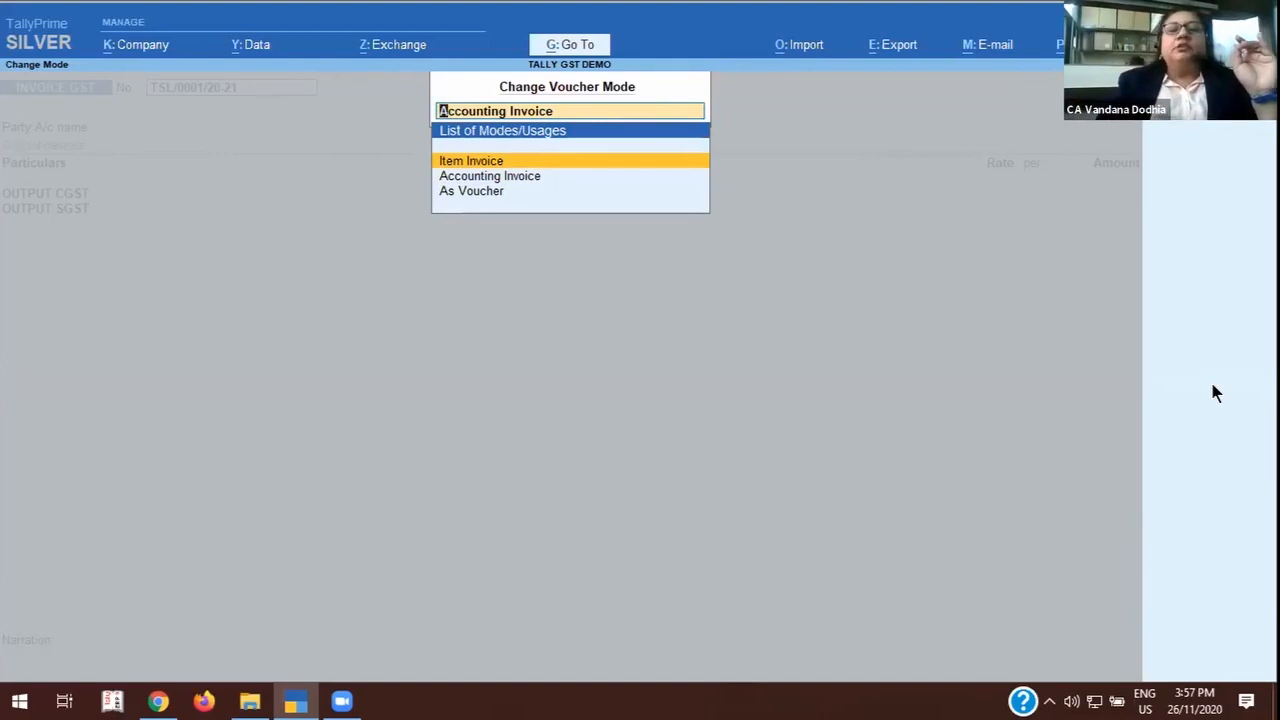
pyautogui.press('Return')
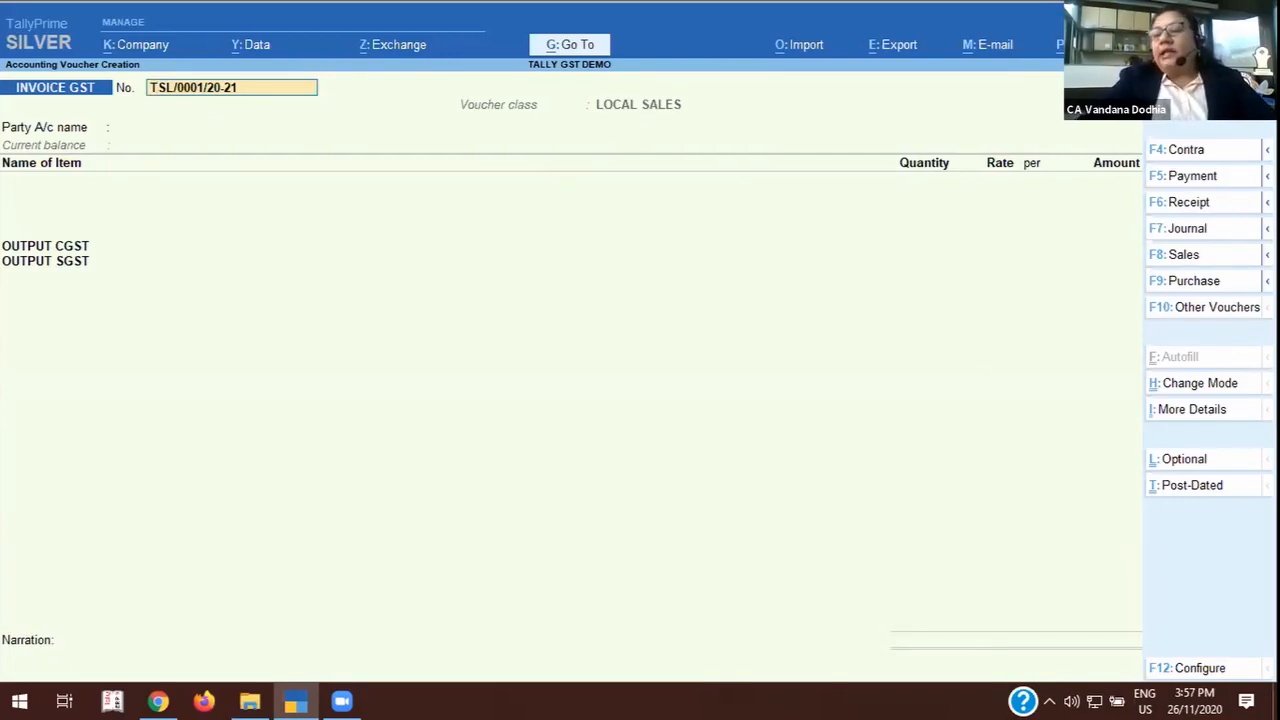
# Set the day of the voucher date to 26 and accept the voucher number.
pyautogui.press('F2')
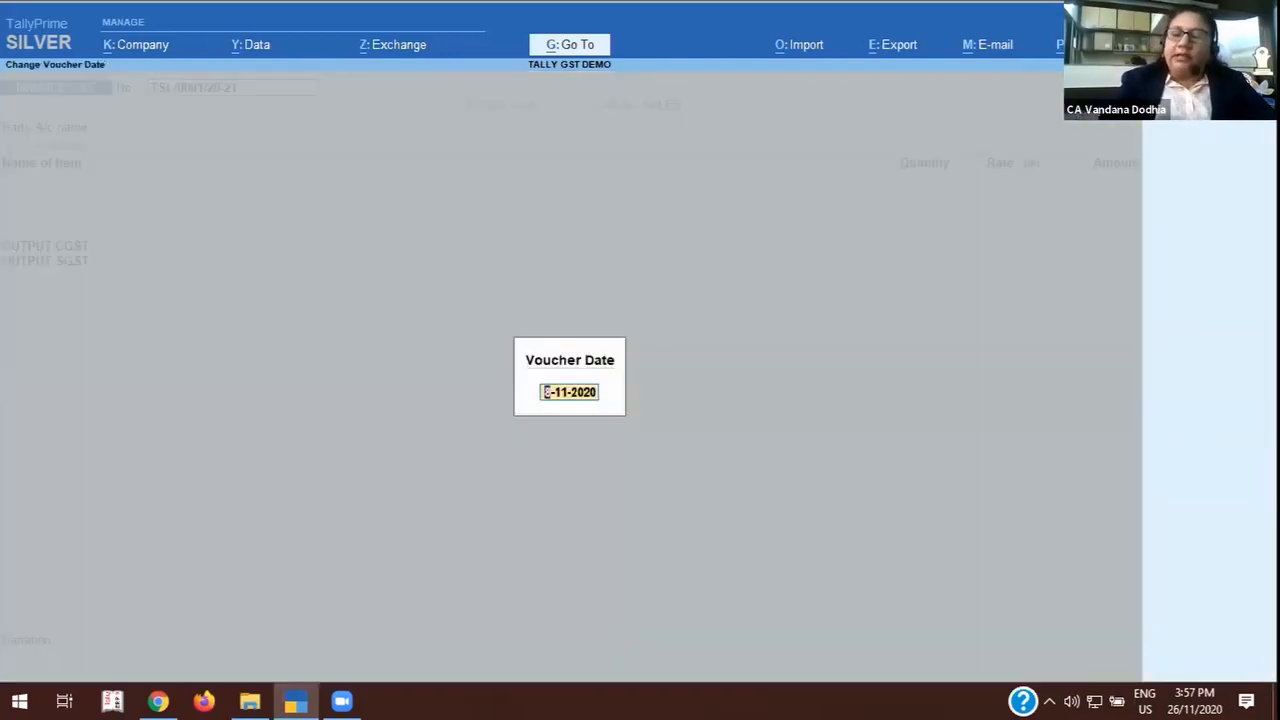
pyautogui.write('26')
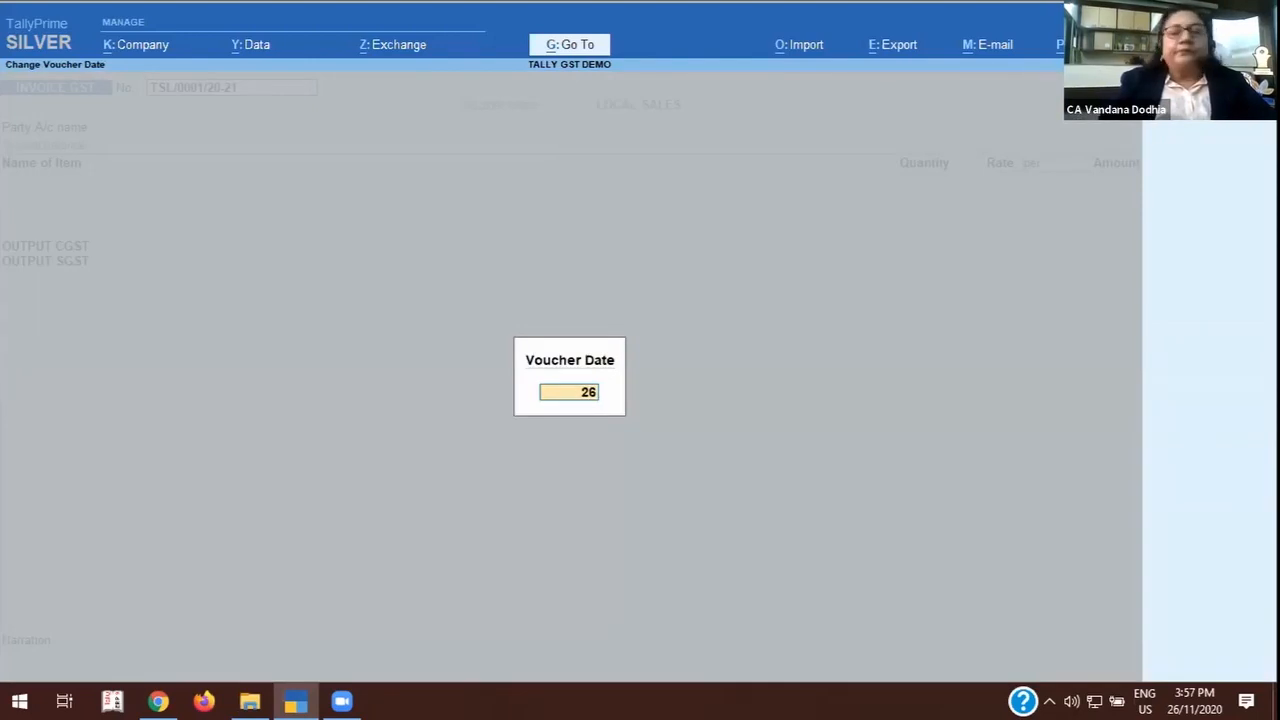
pyautogui.press('Return')
pyautogui.press('Return')
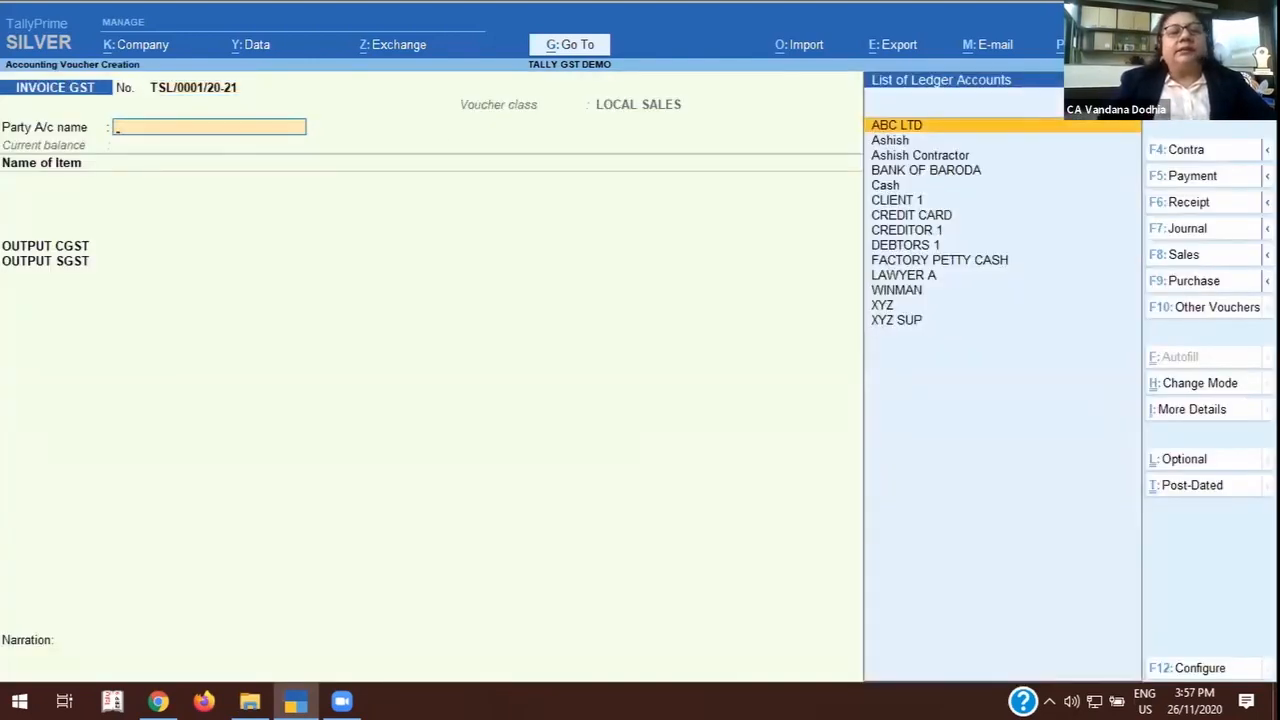
# Select ABC LTD as the party, set the delivery note to Not Applicable and accept the dispatch and party details.
pyautogui.press('Return')
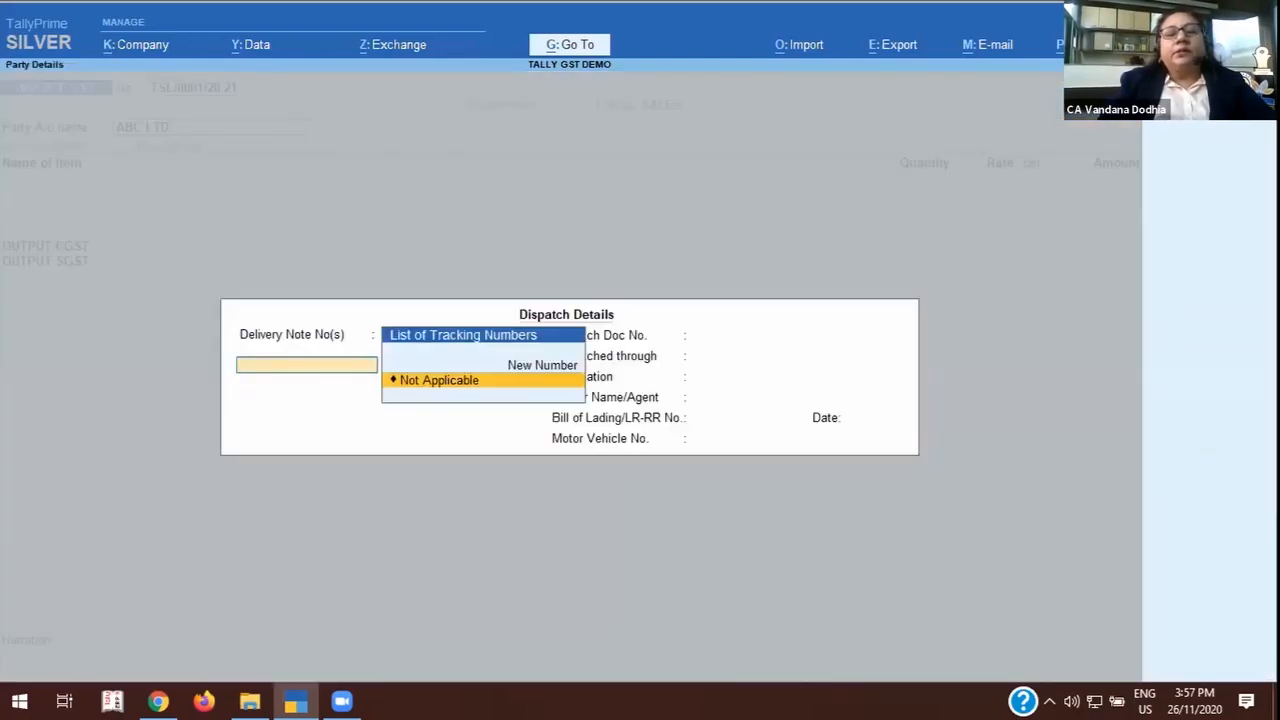
pyautogui.press('Return')
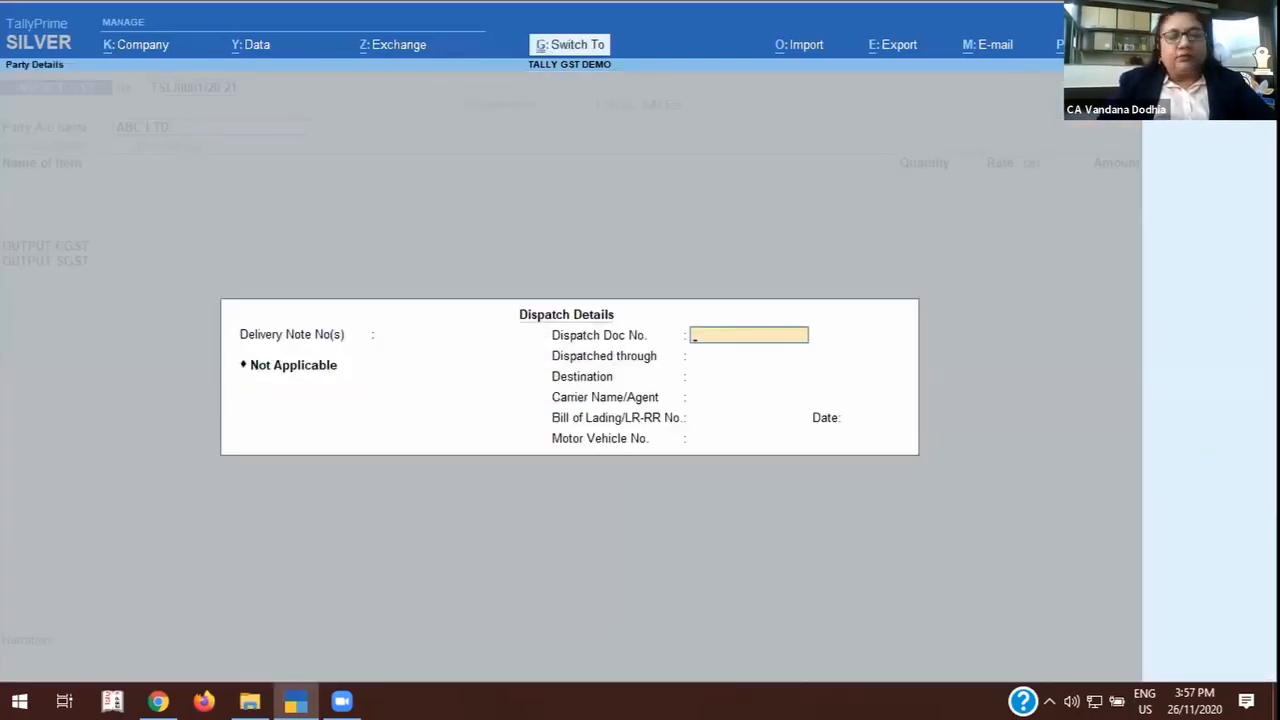
pyautogui.hotkey('ctrl', 'a')
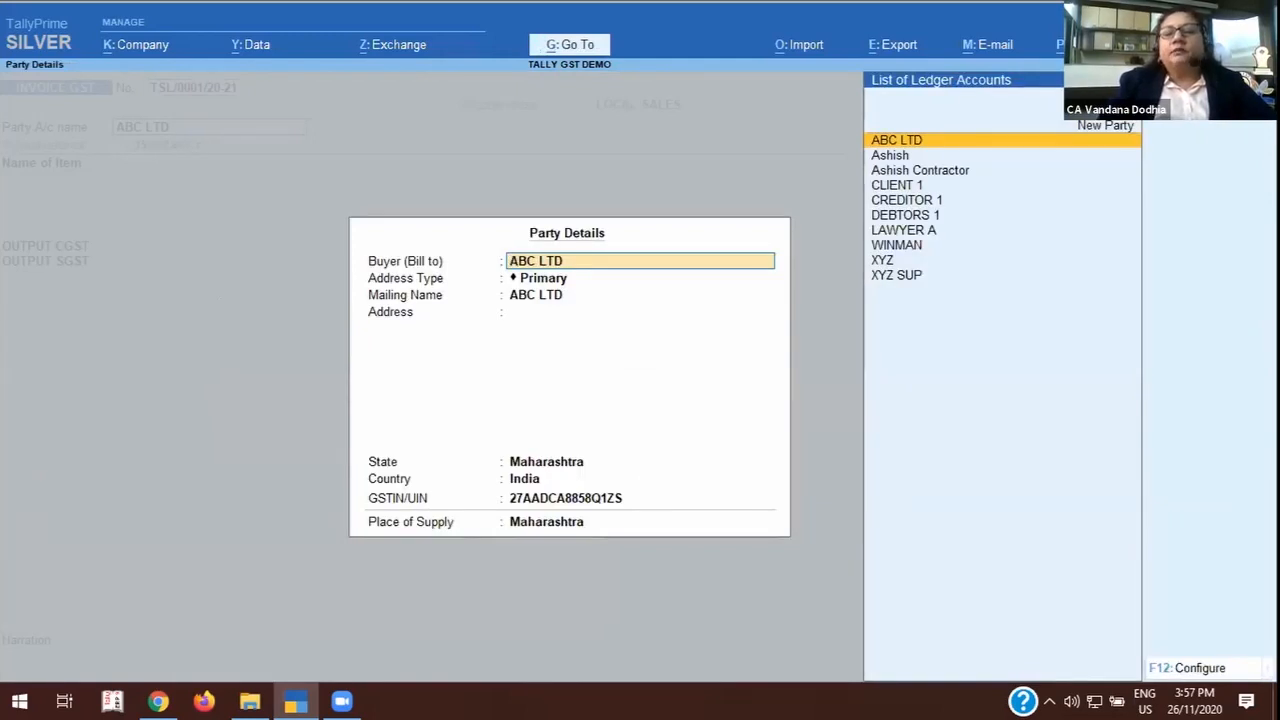
pyautogui.press('Return')
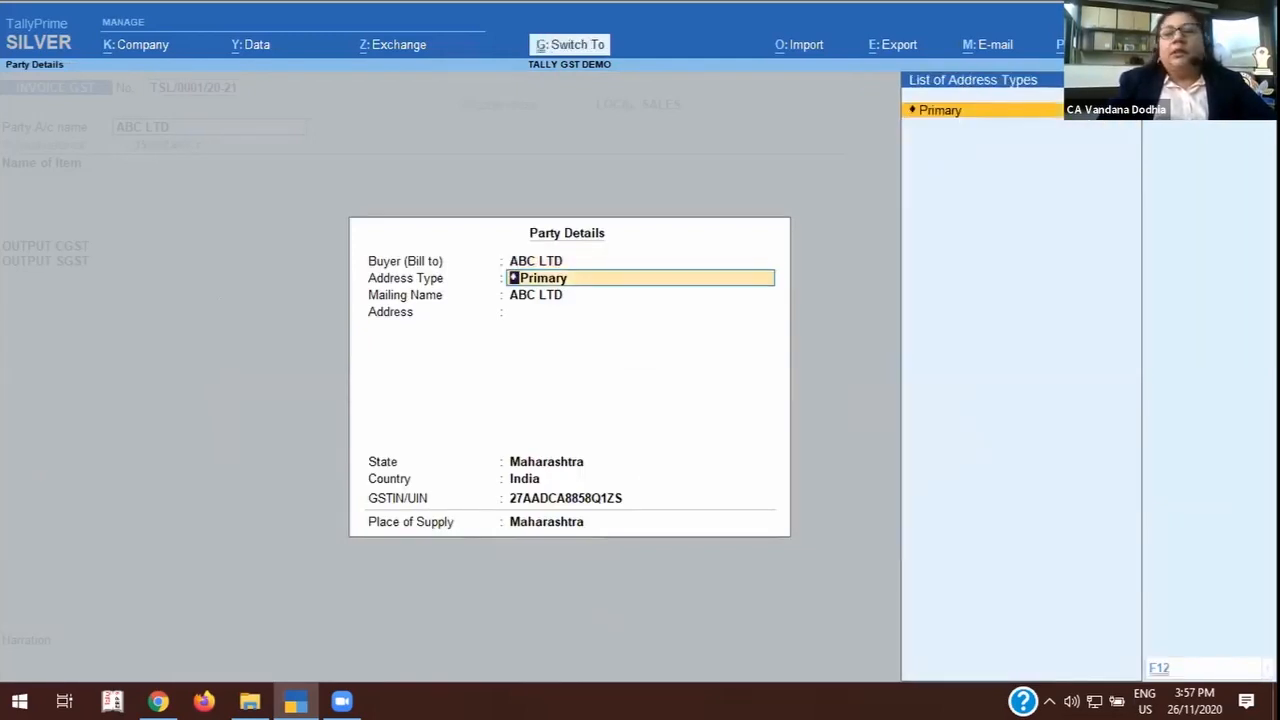
pyautogui.hotkey('ctrl', 'a')
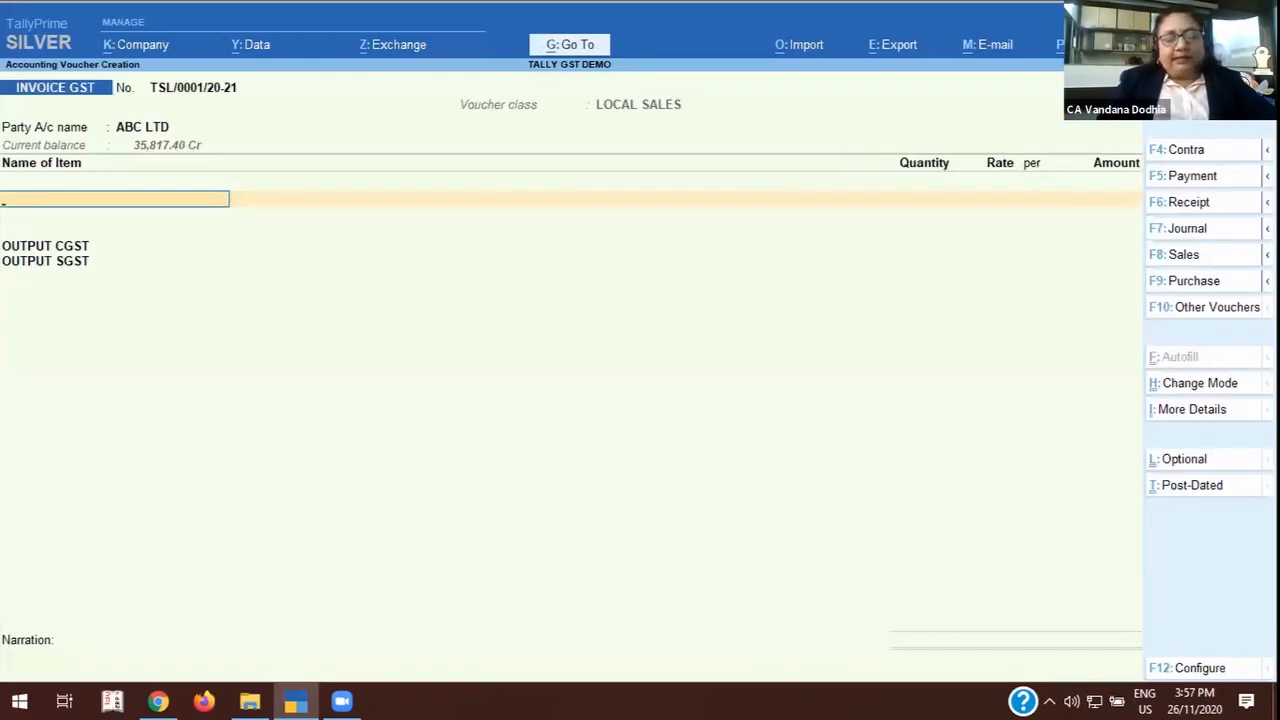
# Add the stock item I PHONE 11 to the invoice with the description BLUE.
pyautogui.write('I')
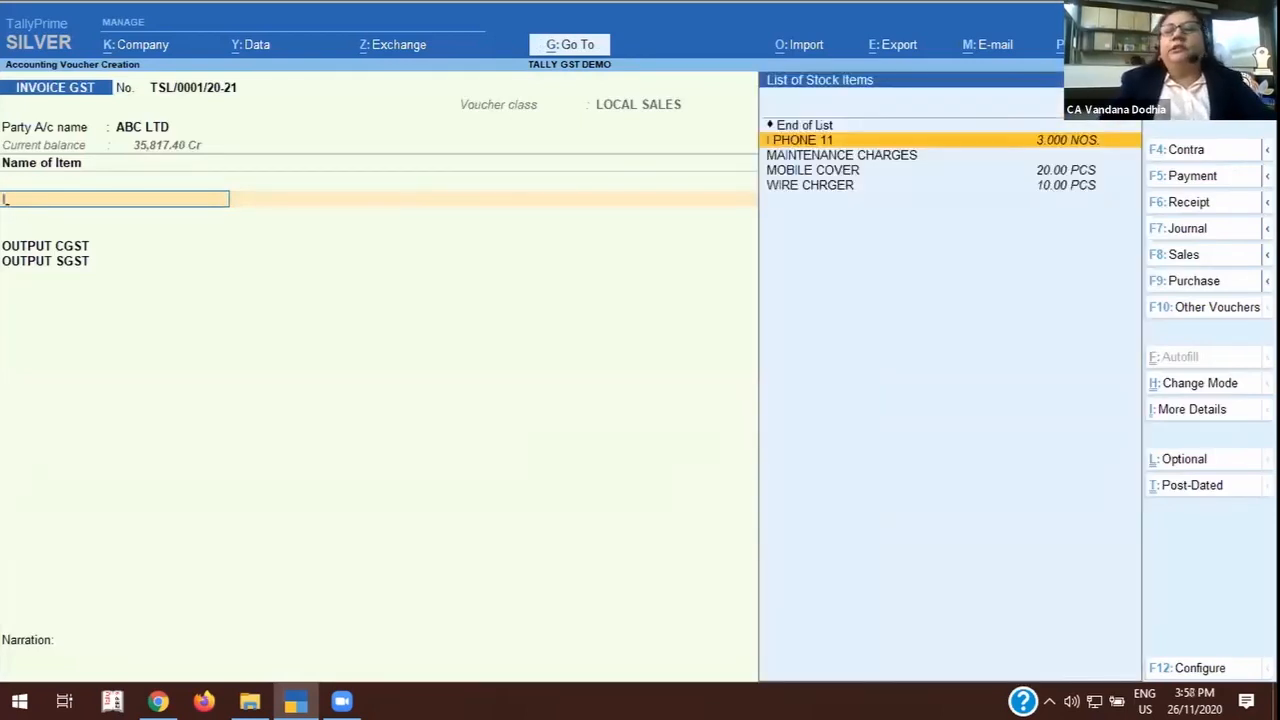
pyautogui.press('Return')
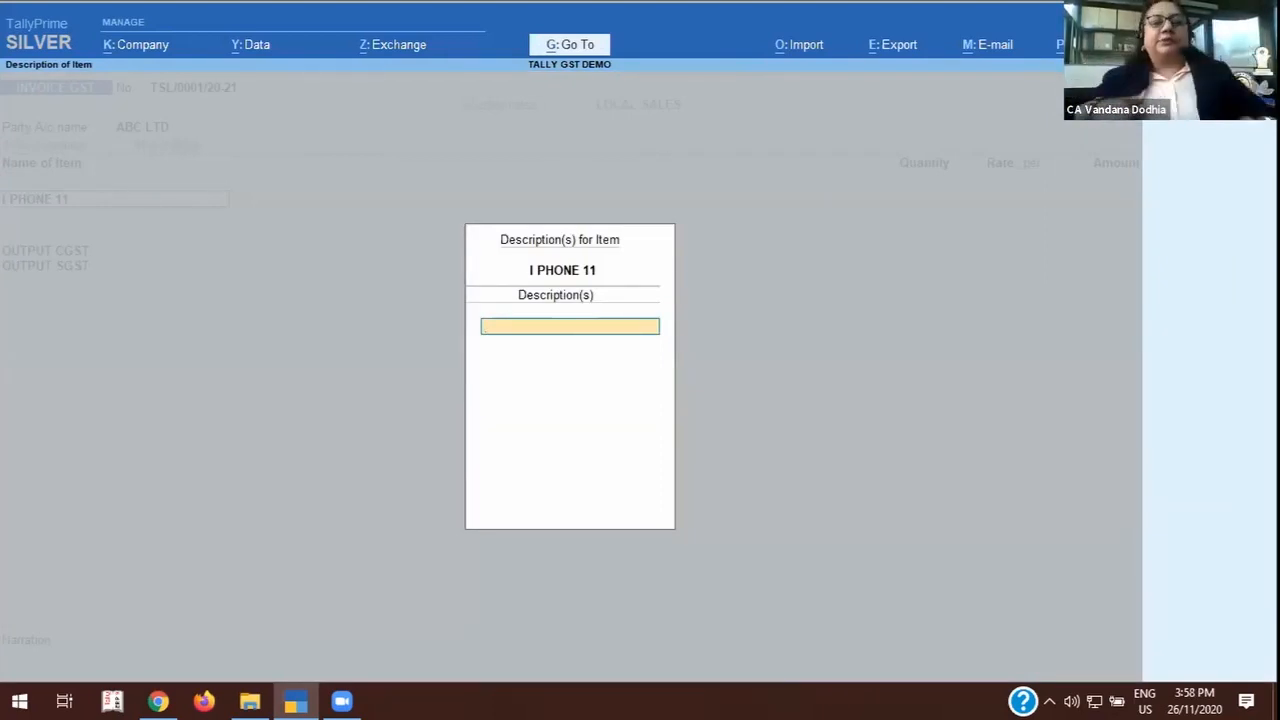
pyautogui.write('BLE')
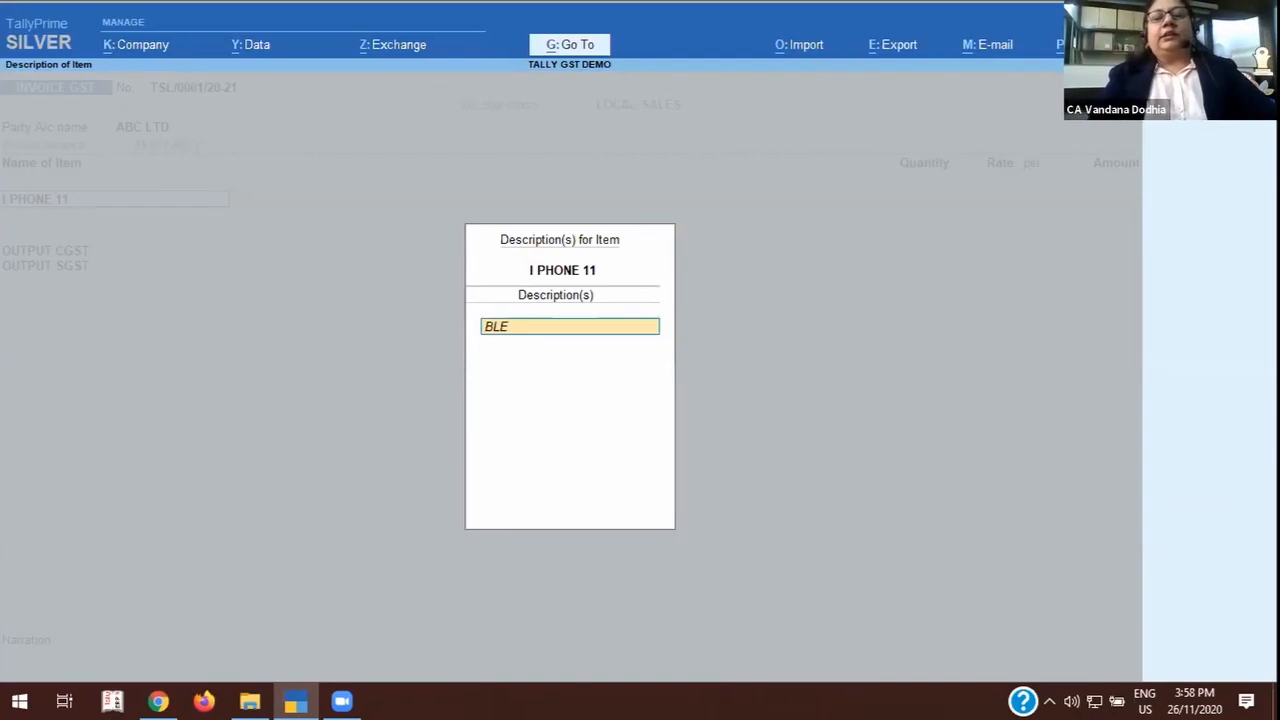
pyautogui.press('BackSpace')
pyautogui.write('UE')
pyautogui.press('Return')
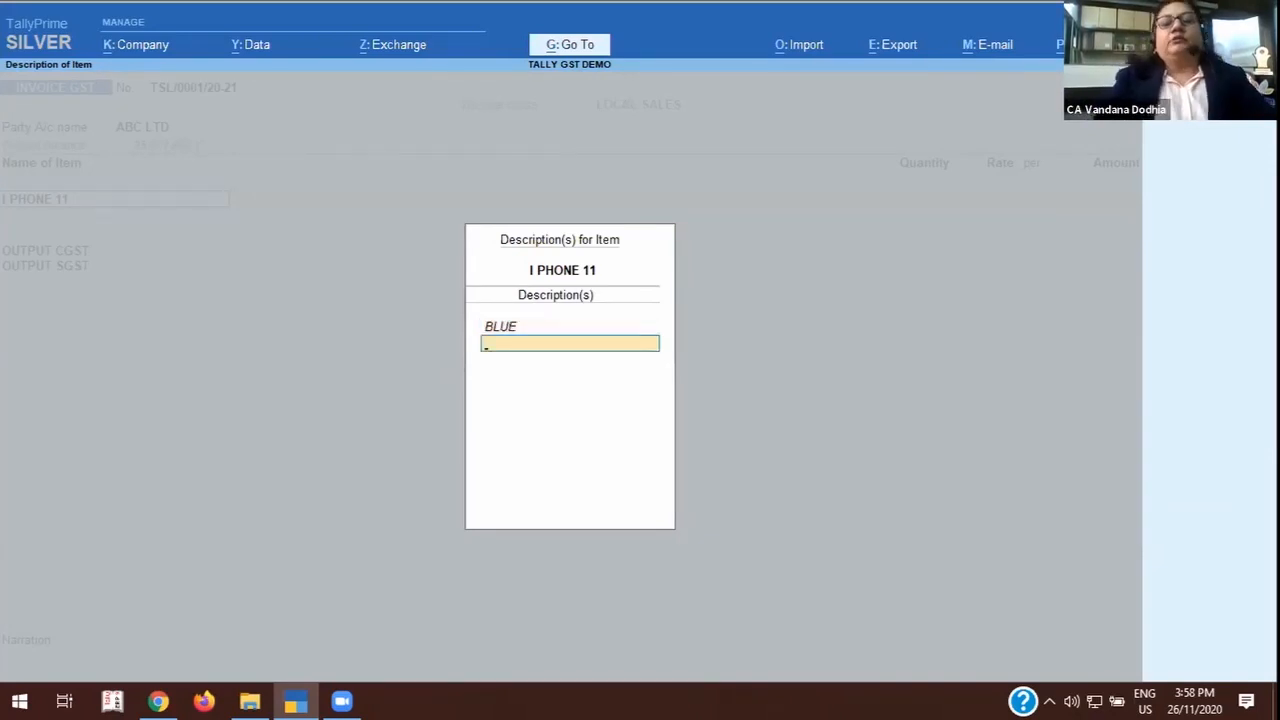
pyautogui.press('Return')
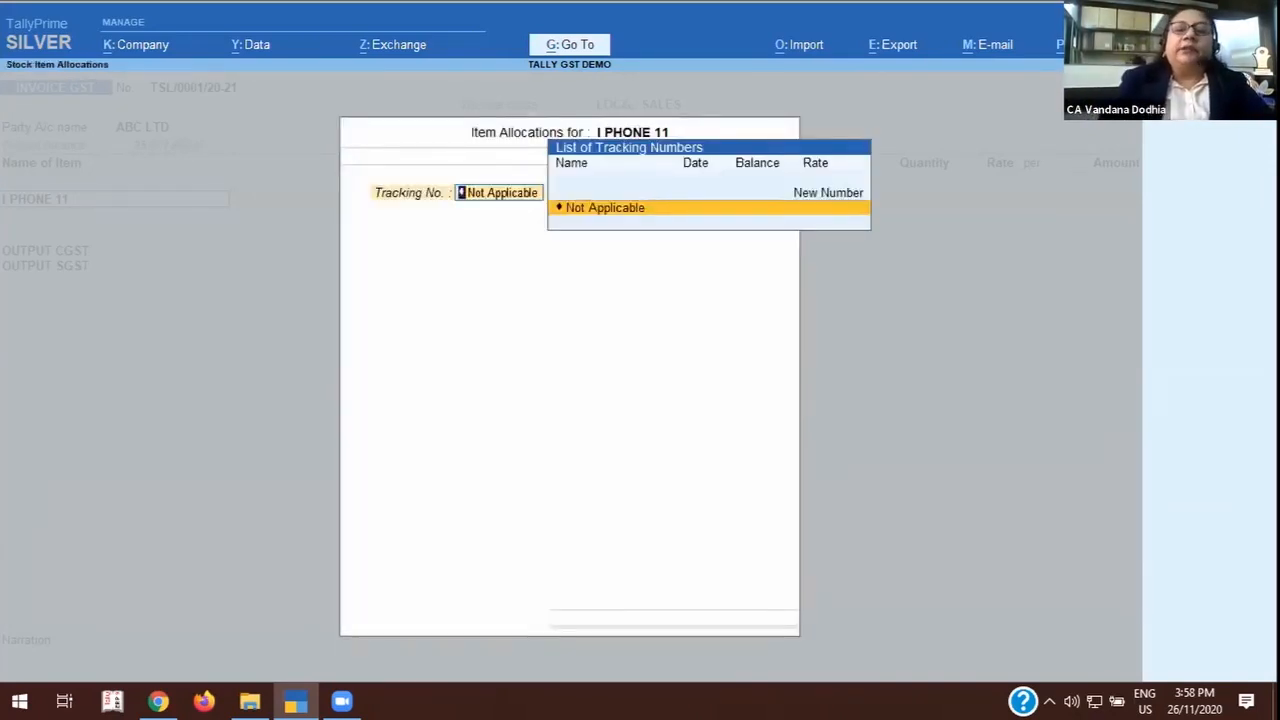
# Allocate 1 NOS. of I PHONE 11 at the default rate, with tracking and order numbers Not Applicable.
pyautogui.press('Return')
pyautogui.press('Return')
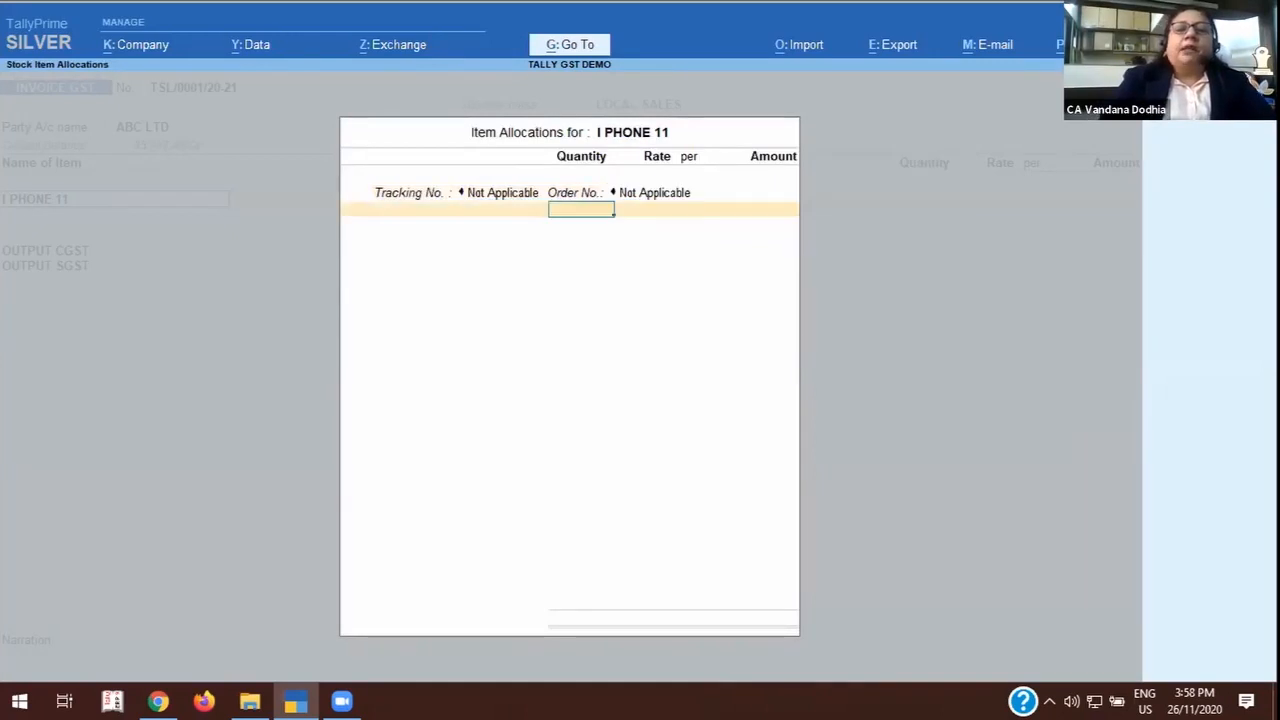
pyautogui.write('1')
pyautogui.press('Return')
pyautogui.press('Return')
pyautogui.press('Return')
pyautogui.press('Return')
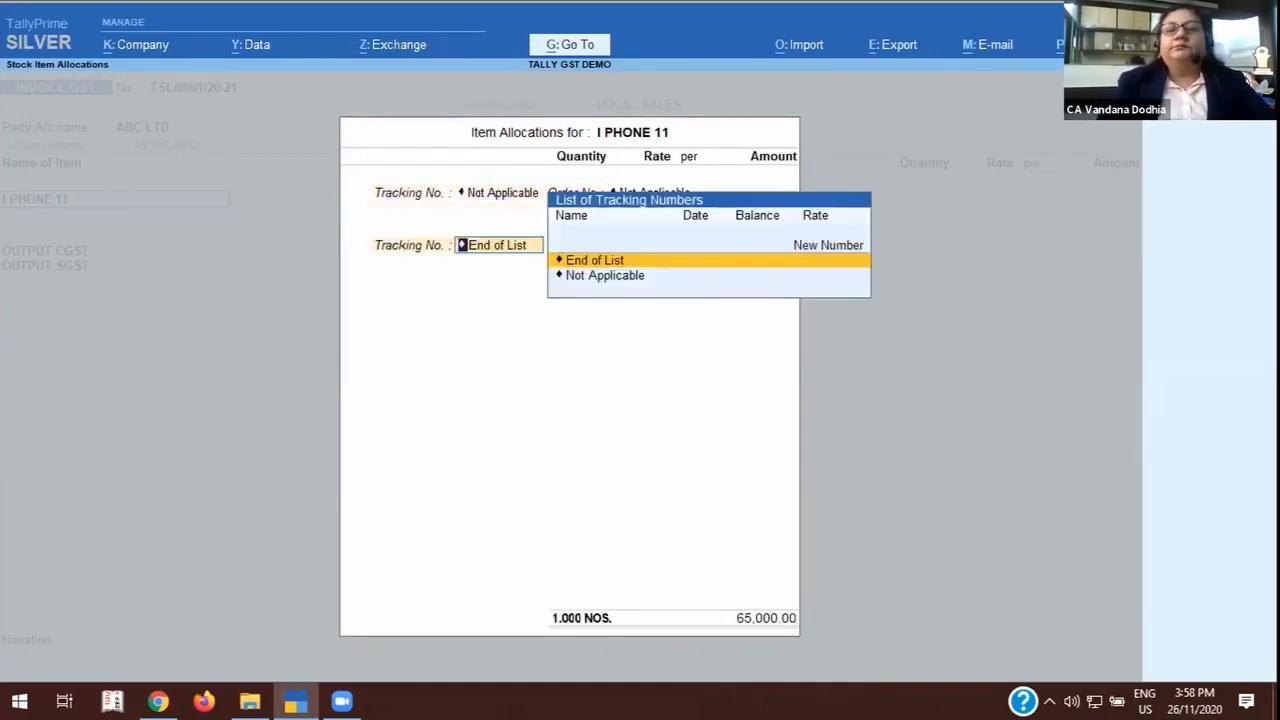
pyautogui.press('Return')
pyautogui.press('Return')
pyautogui.press('Return')
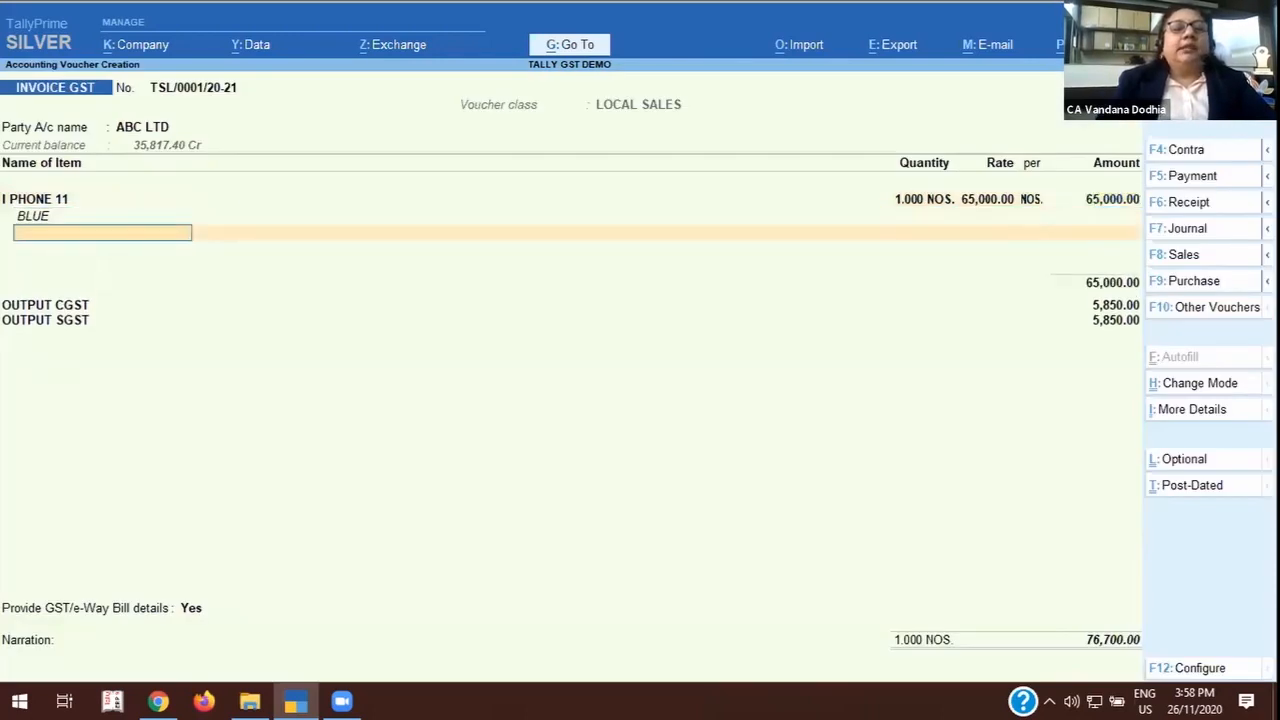
# Add the stock item USB CHARGER to the invoice with the description SAMSUNG.
pyautogui.write('CH')
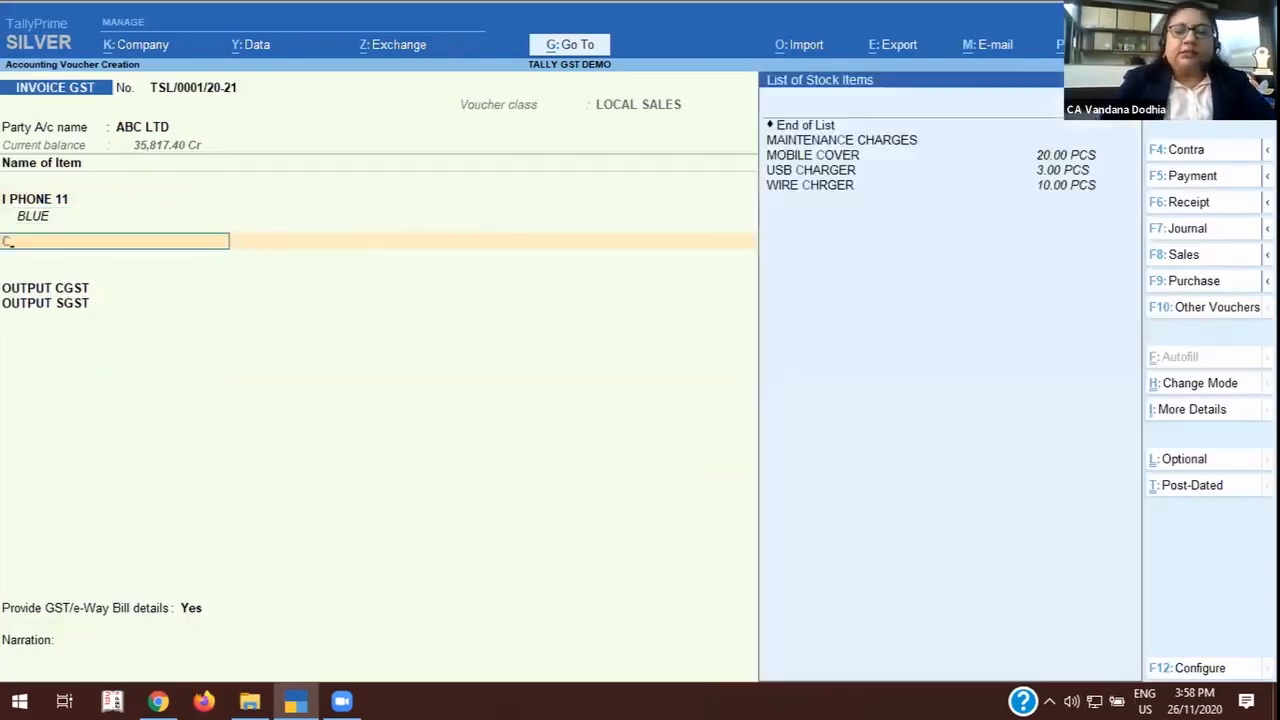
pyautogui.press('Down')
pyautogui.press('Down')
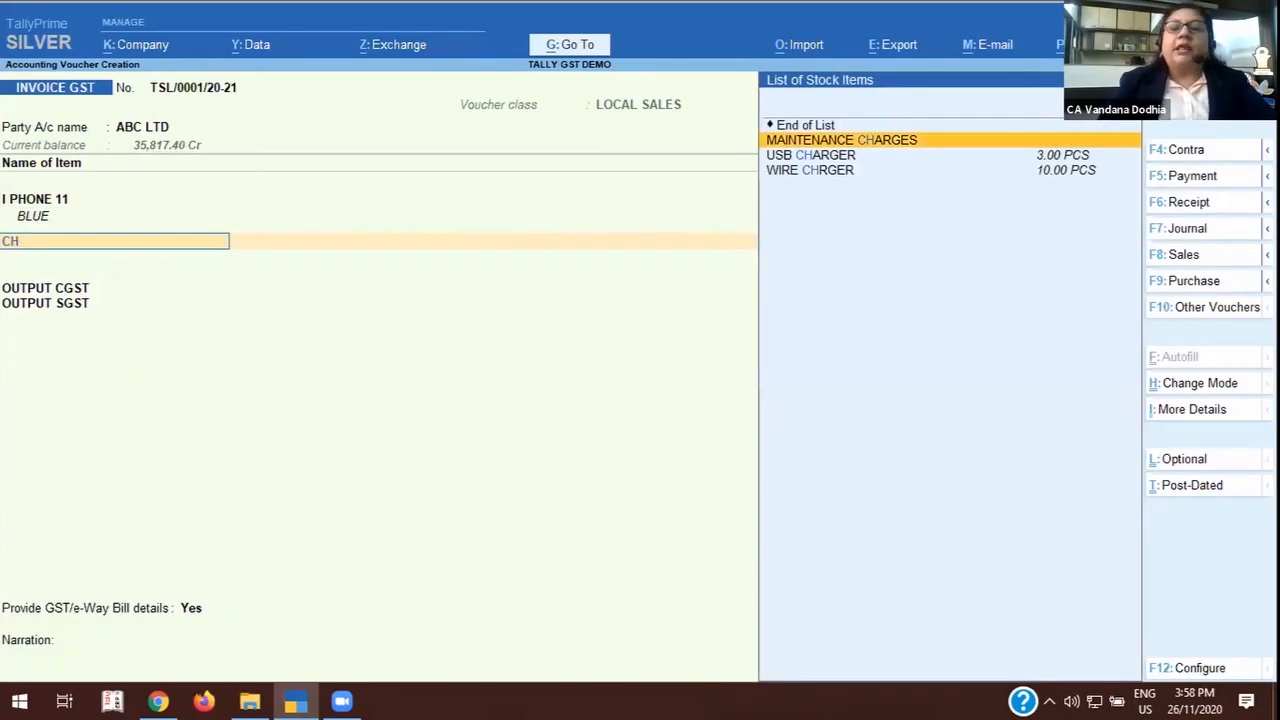
pyautogui.press('Return')
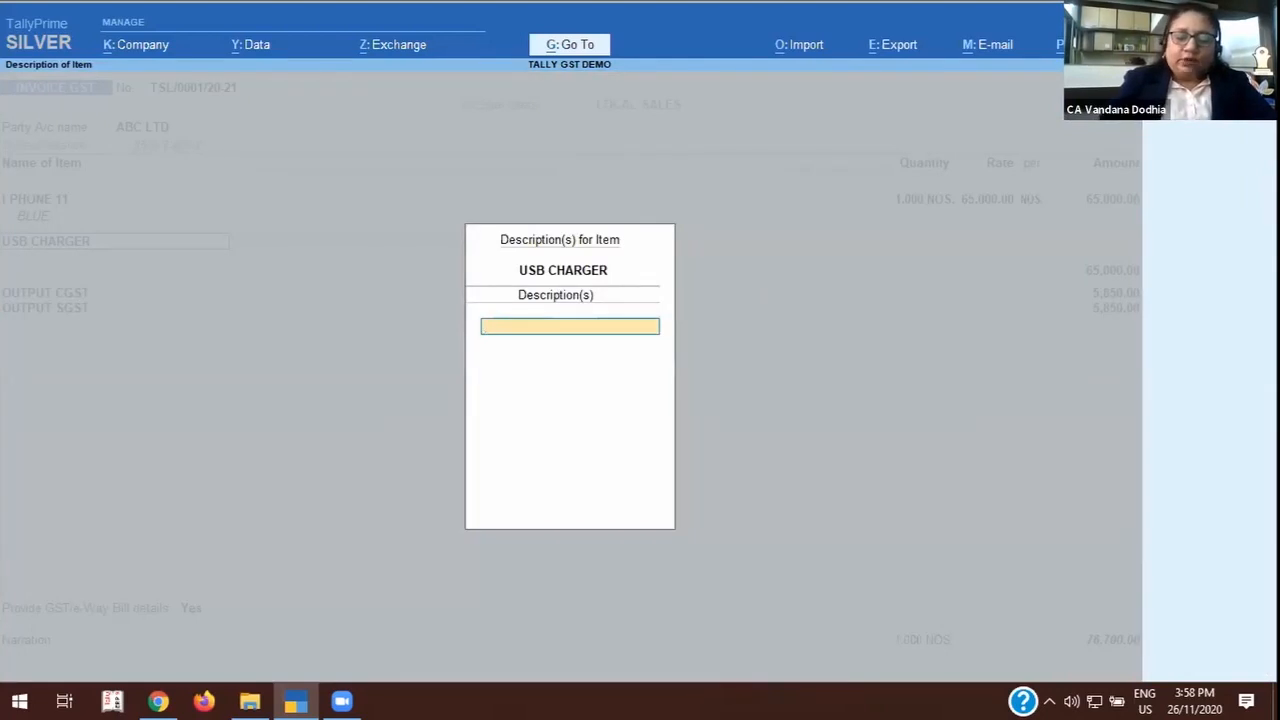
pyautogui.write('SA')
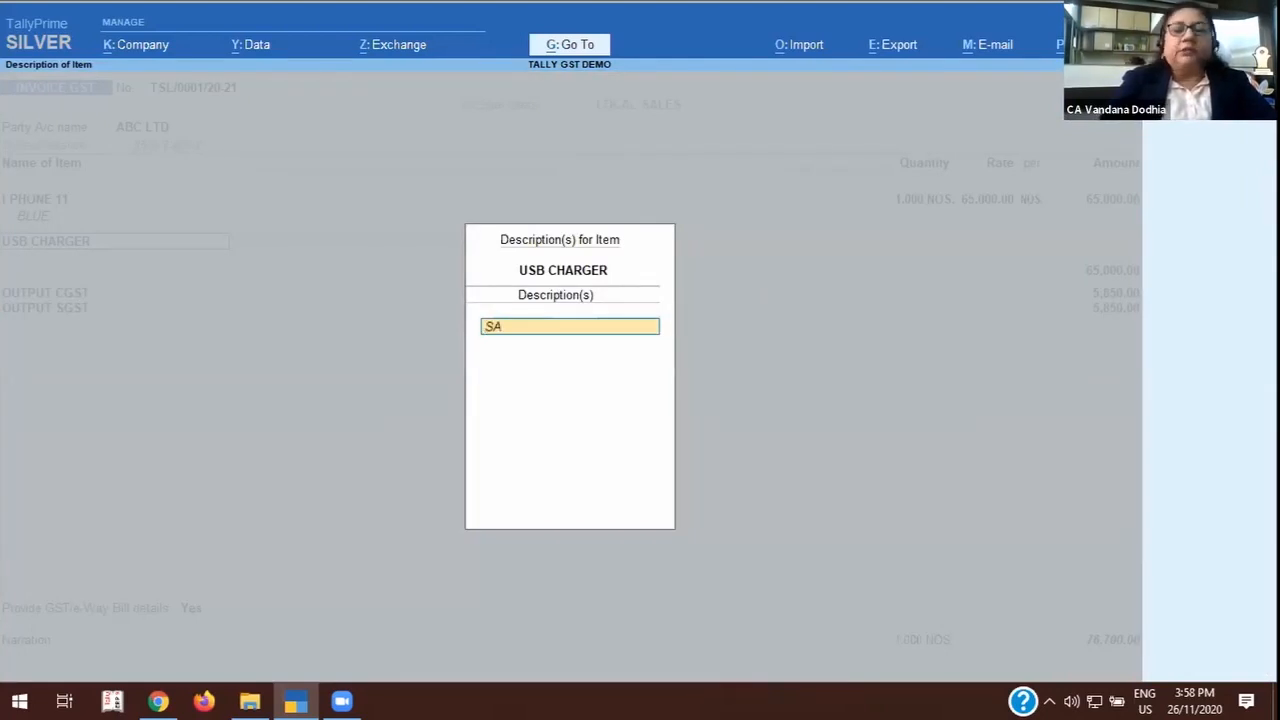
pyautogui.write('MSUNG')
pyautogui.press('Return')
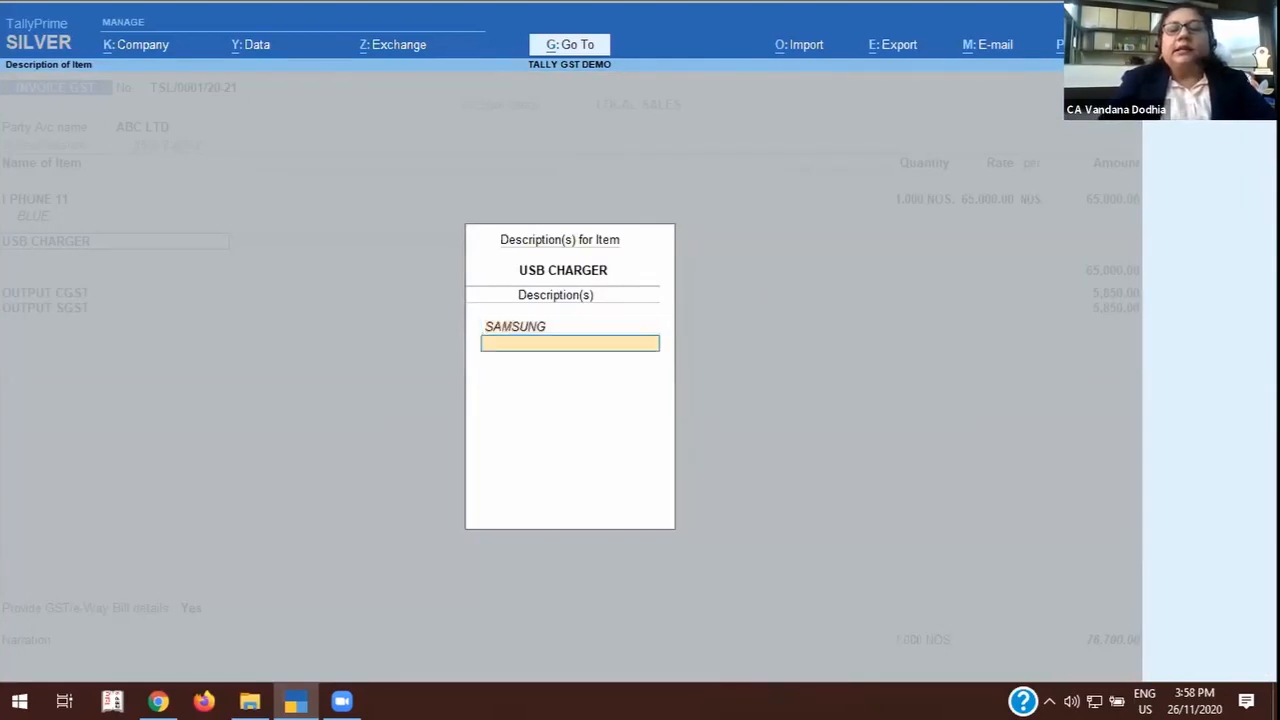
pyautogui.press('Return')
pyautogui.press('Return')
pyautogui.press('Return')
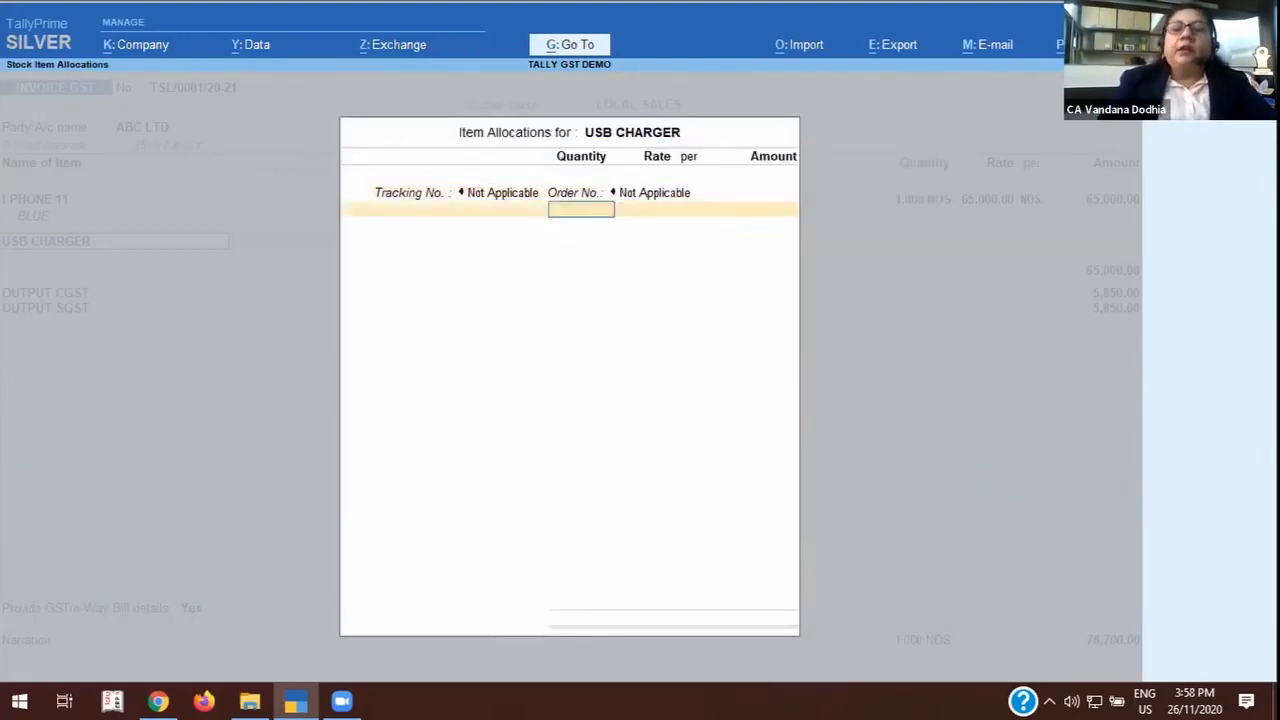
# Set the USB CHARGER tracking and order numbers to Not Applicable and its quantity to 2 PCS.
pyautogui.write('5')
pyautogui.press('Return')
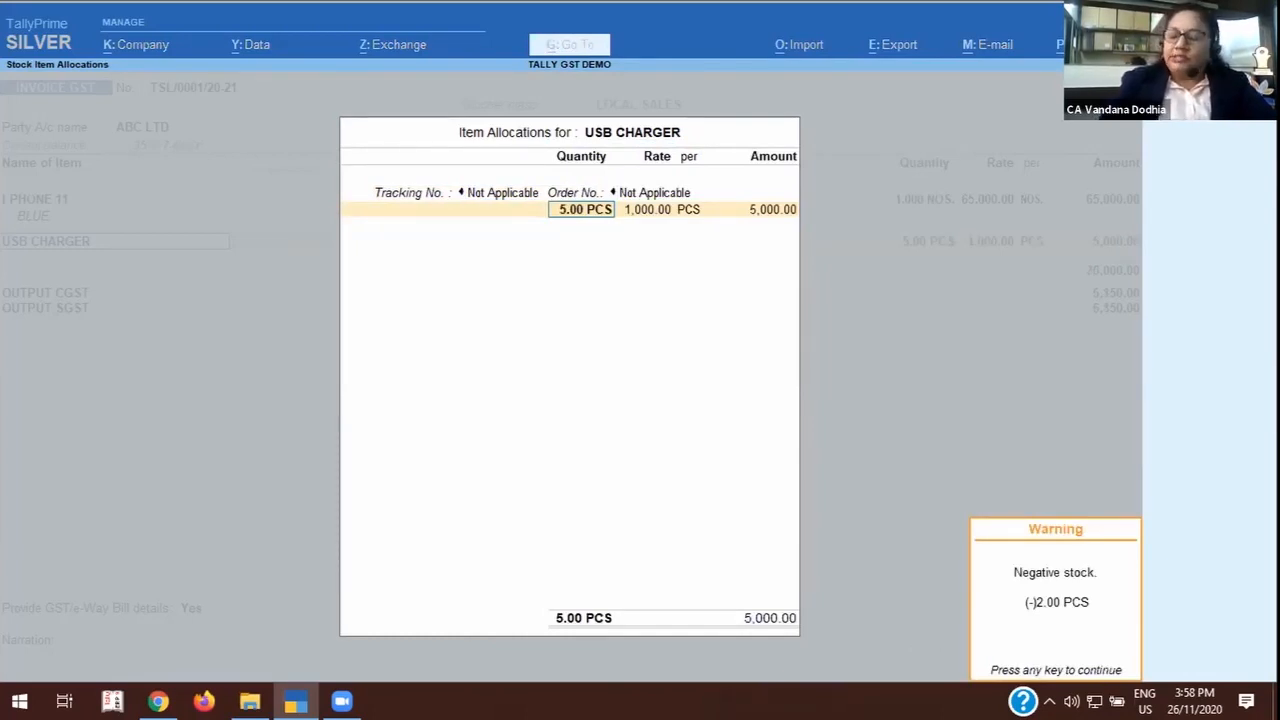
pyautogui.write('2')
pyautogui.press('Return')
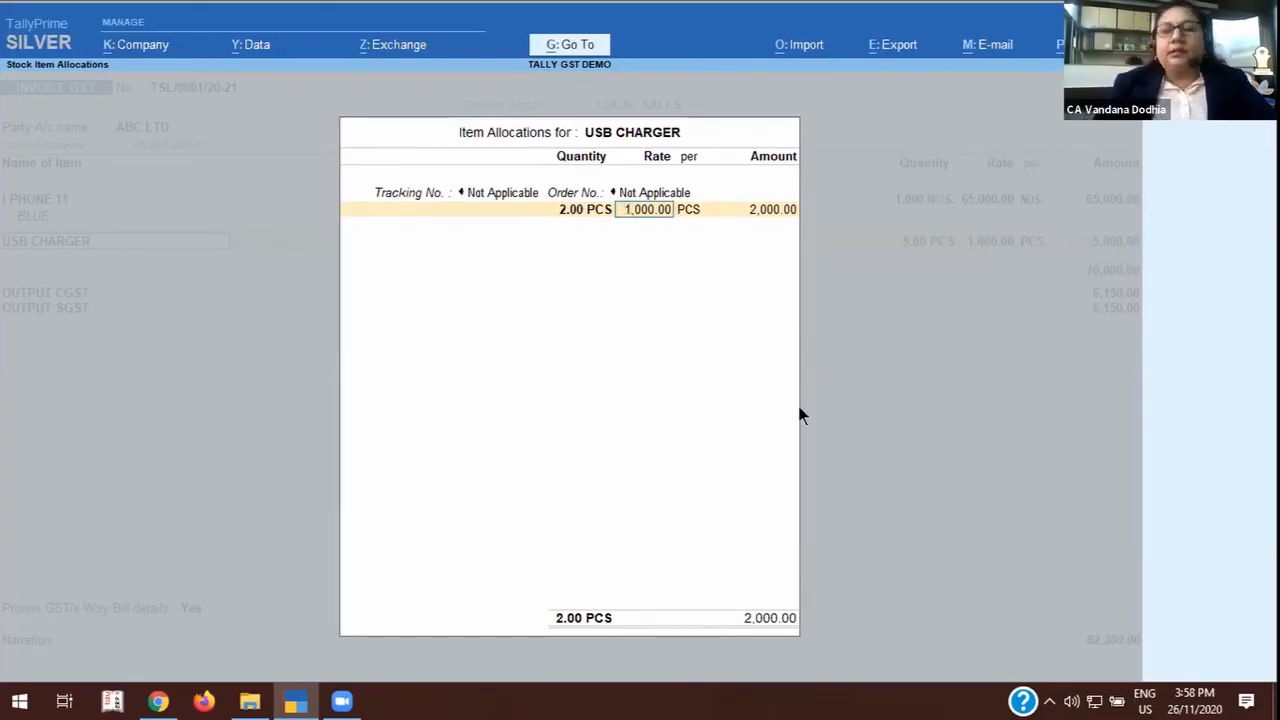
# Go to the Bills Receivable report from the open voucher, check the ledger-wise bills and return to the item allocation.
pyautogui.click(556, 45)
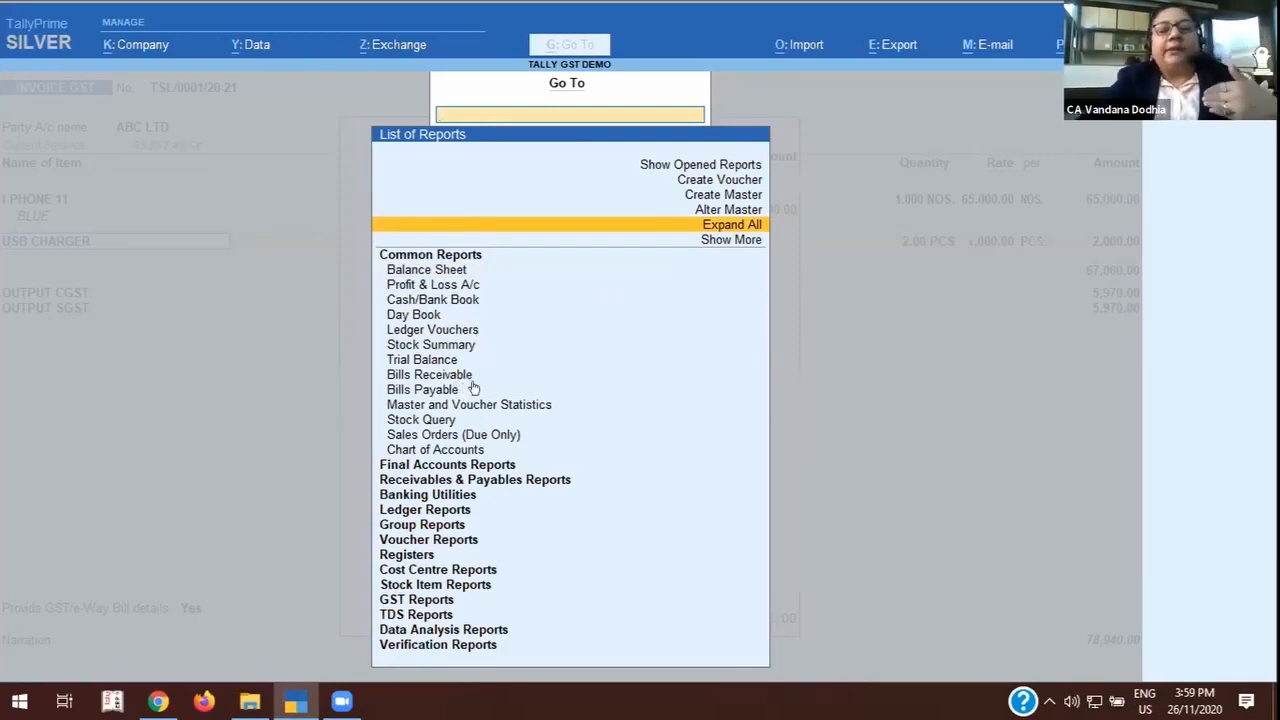
pyautogui.click(446, 360)
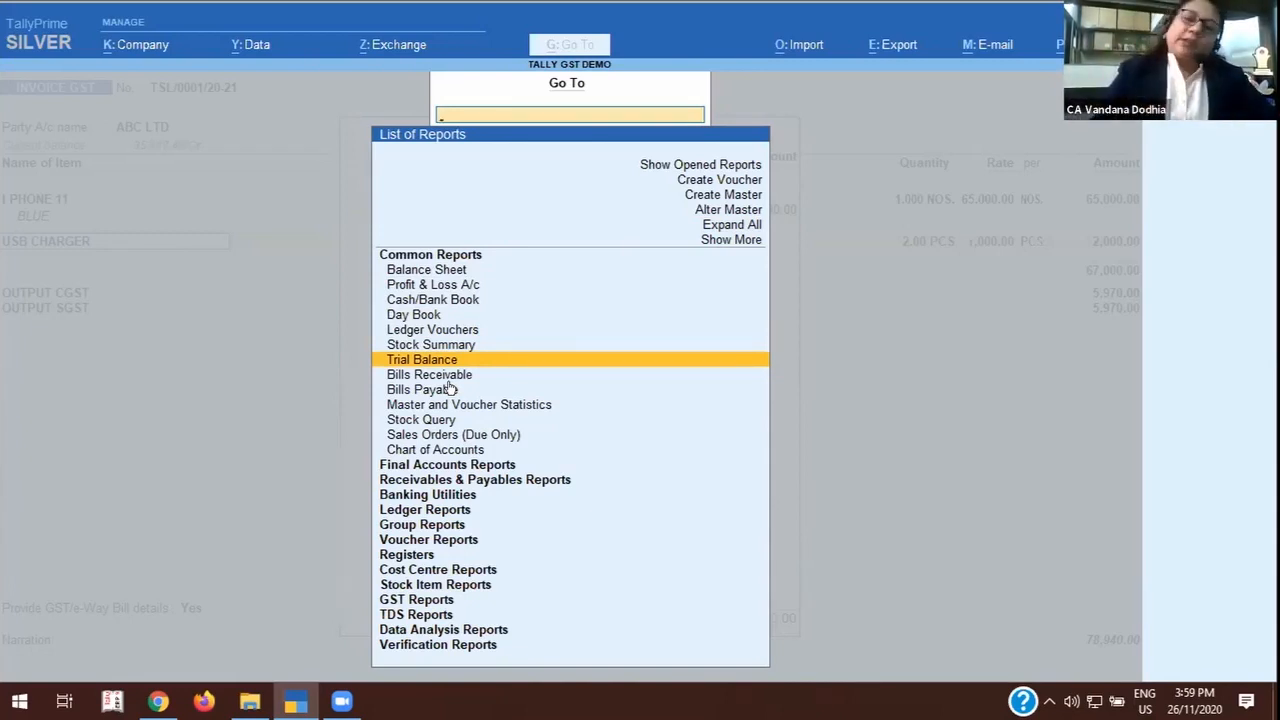
pyautogui.press('Down')
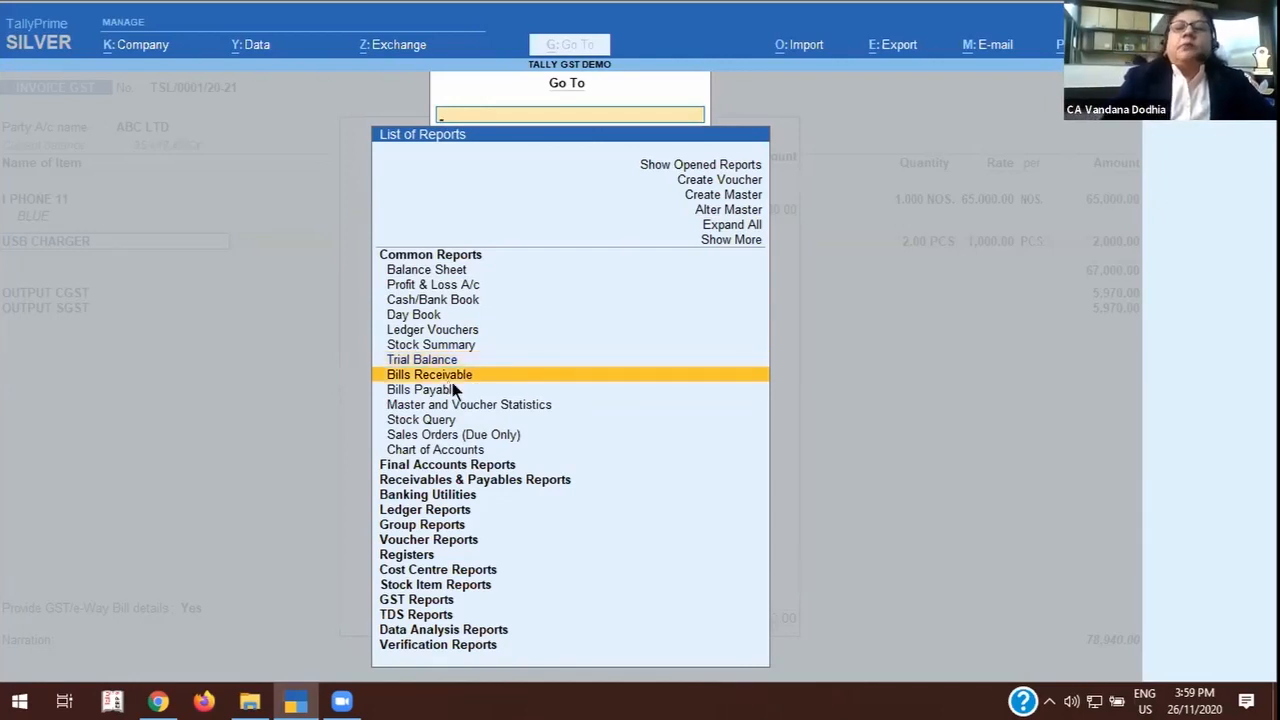
pyautogui.press('Return')
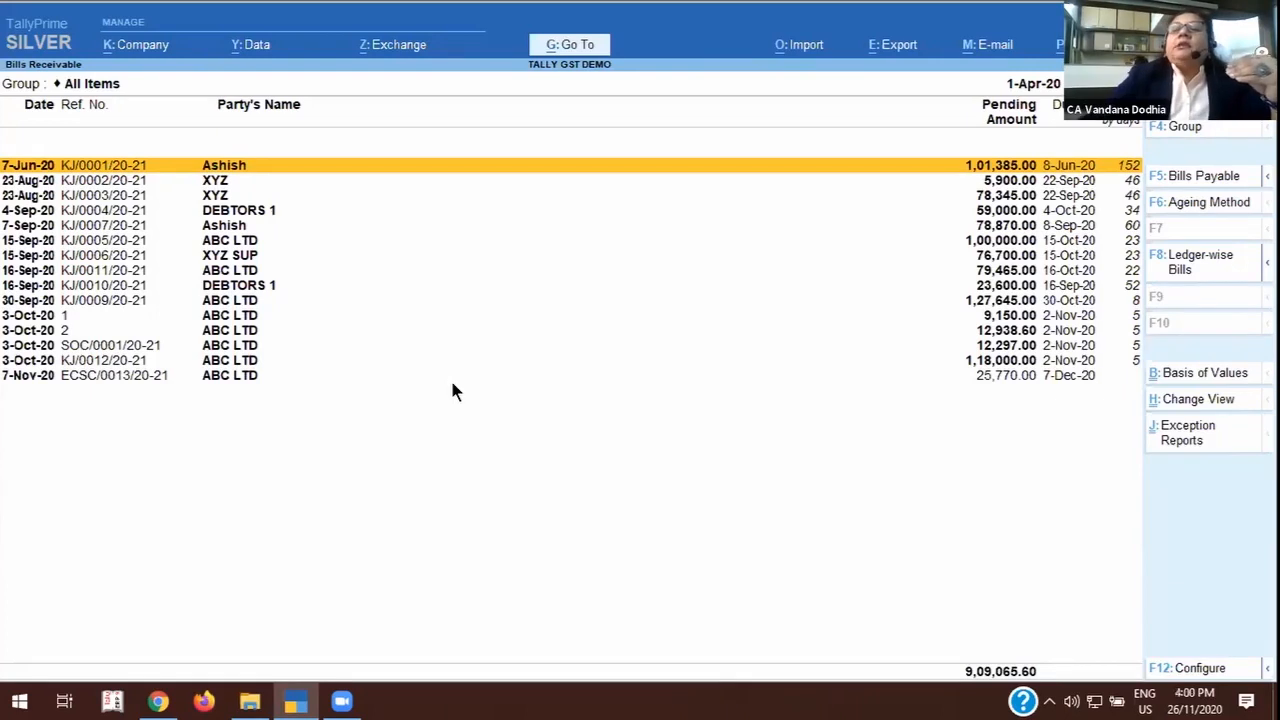
pyautogui.click(1180, 266)
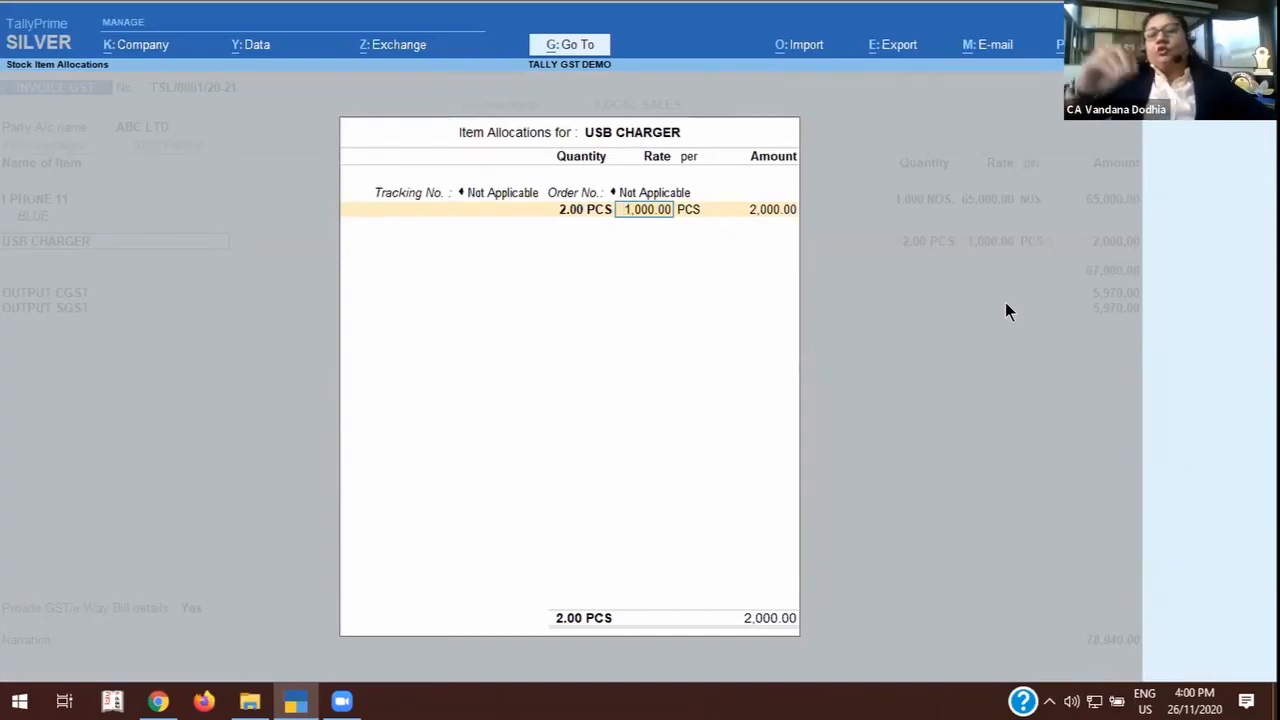
# Accept the default rate per PCS for USB CHARGER and complete its allocation and description lines.
pyautogui.press('Return')
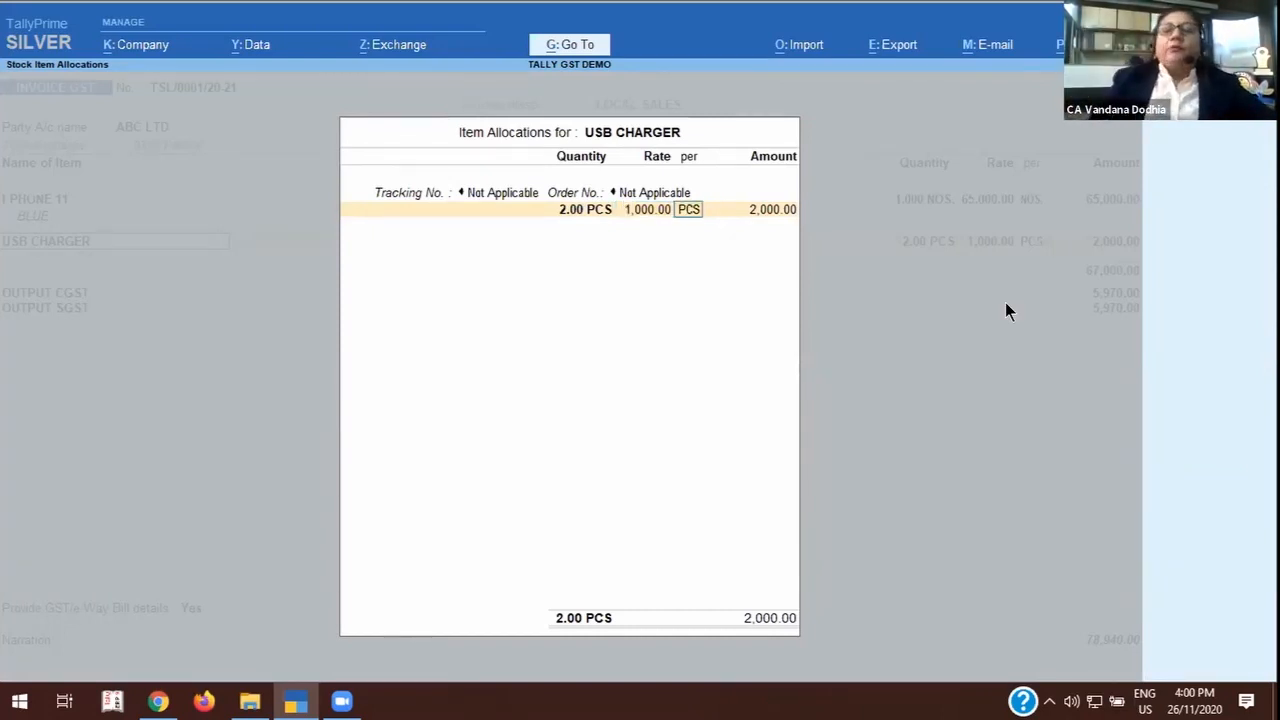
pyautogui.press('Return')
pyautogui.press('Return')
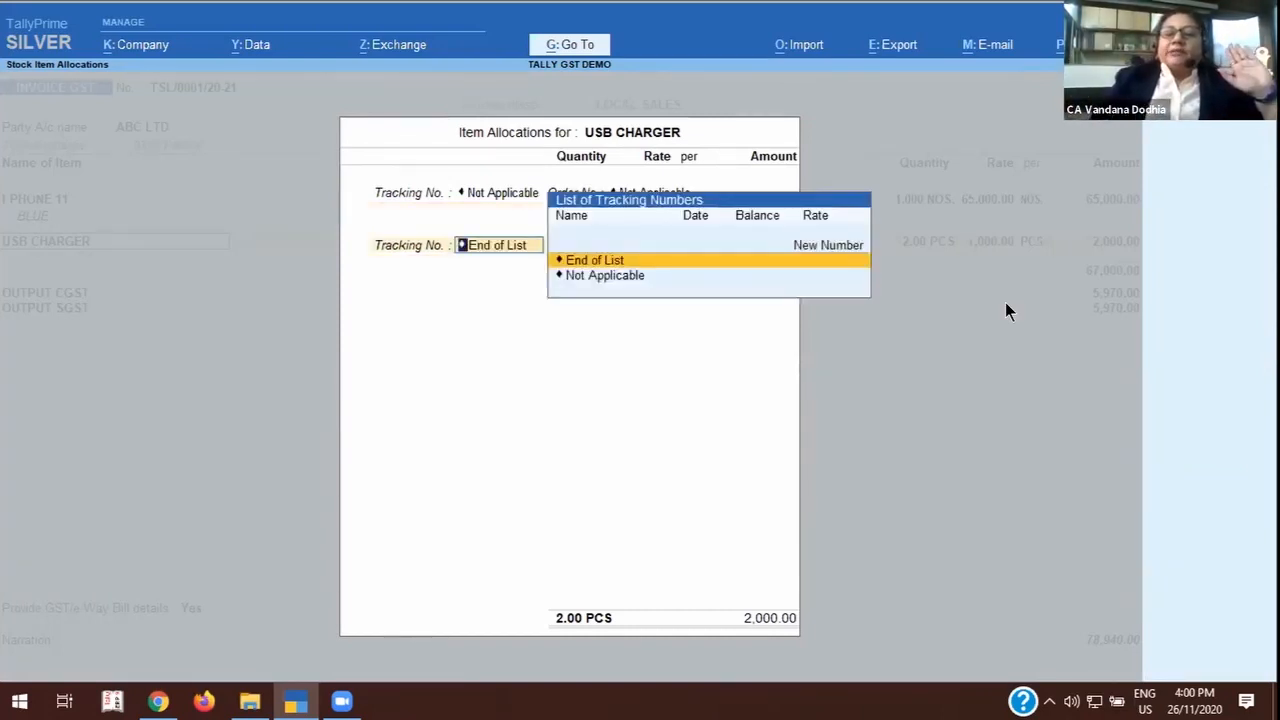
pyautogui.press('Return')
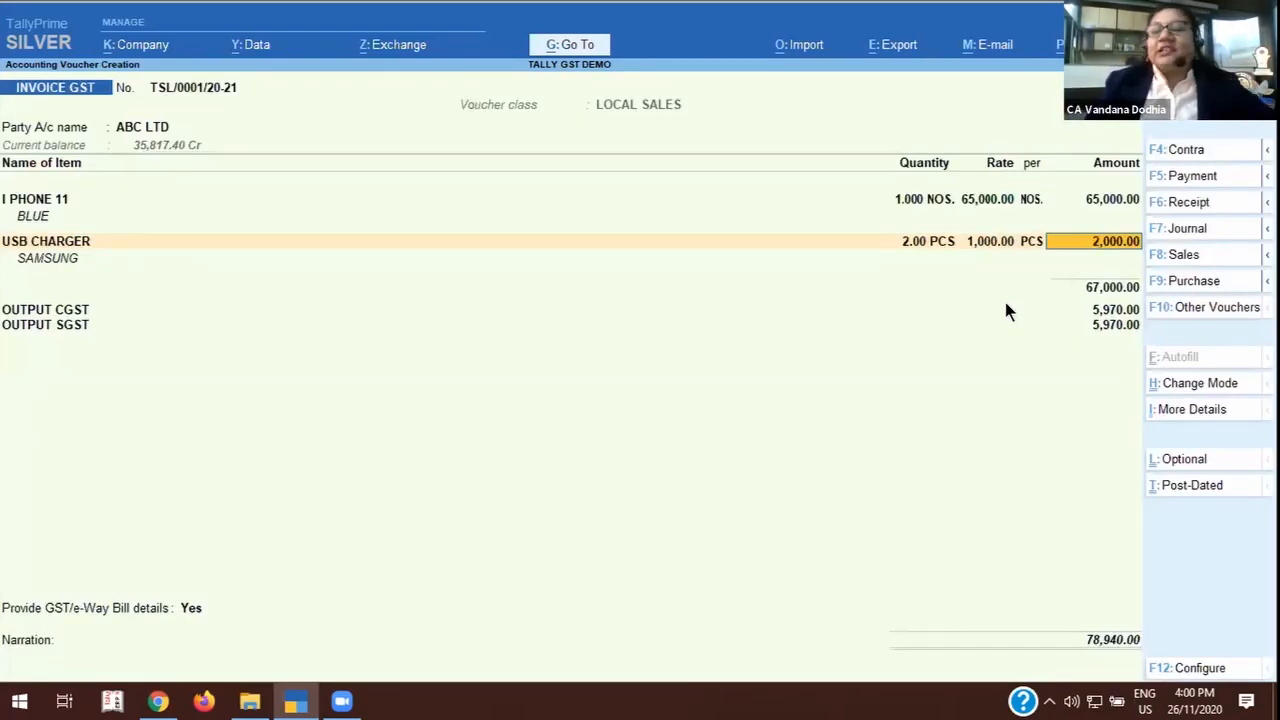
pyautogui.press('Return')
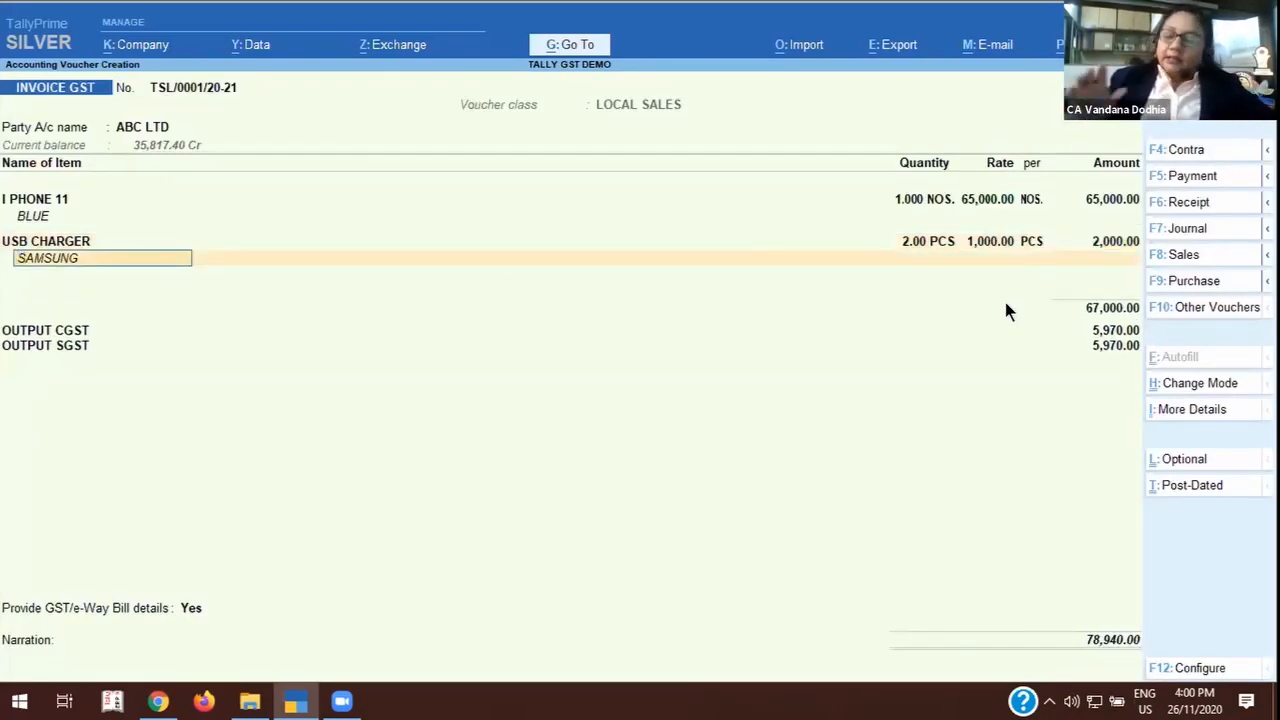
pyautogui.press('Return')
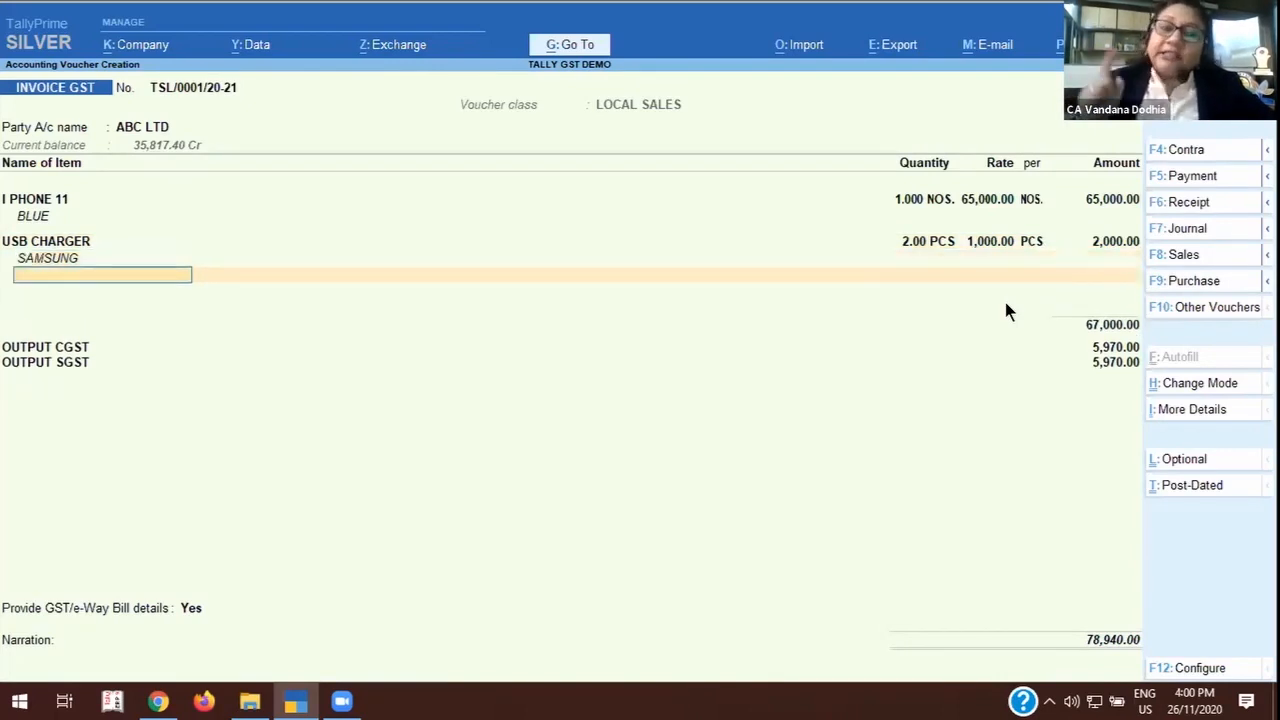
pyautogui.press('Return')
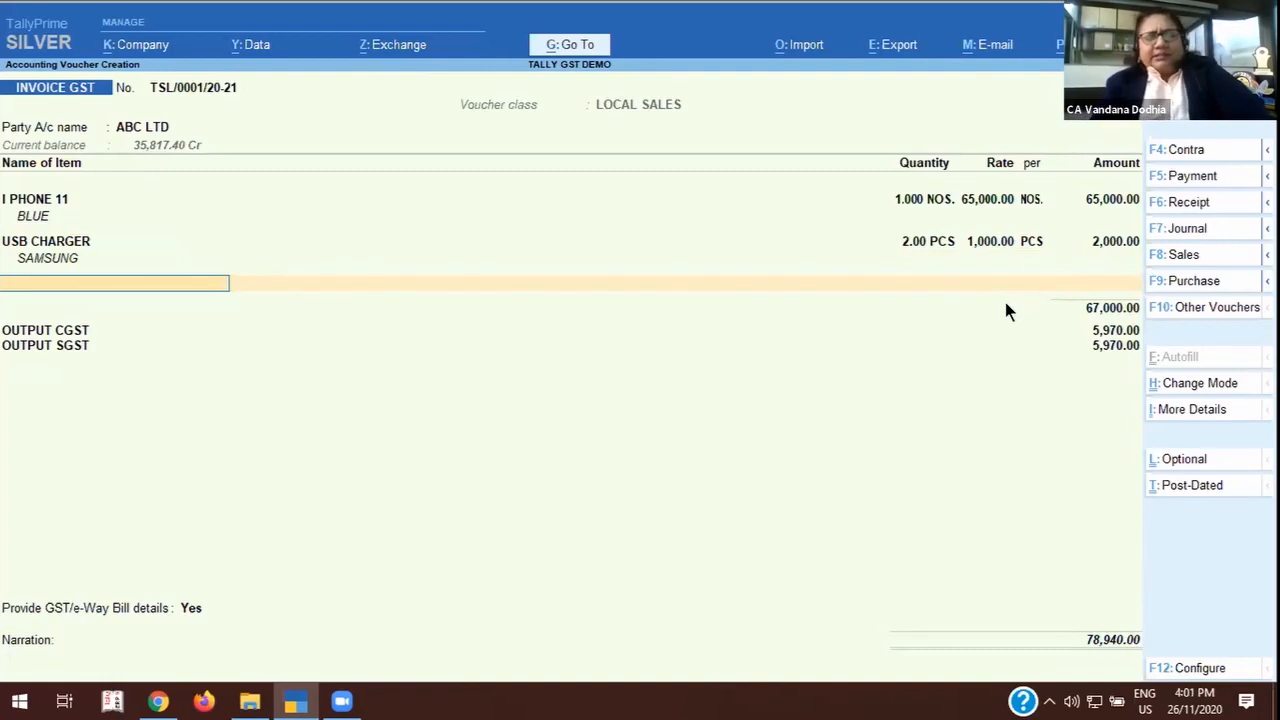
# Add the stock item MOBILE COVER without a description, allocating 2 PCS at the default rate with tracking and order numbers Not Applicable.
pyautogui.write('COV')
pyautogui.press('Return')
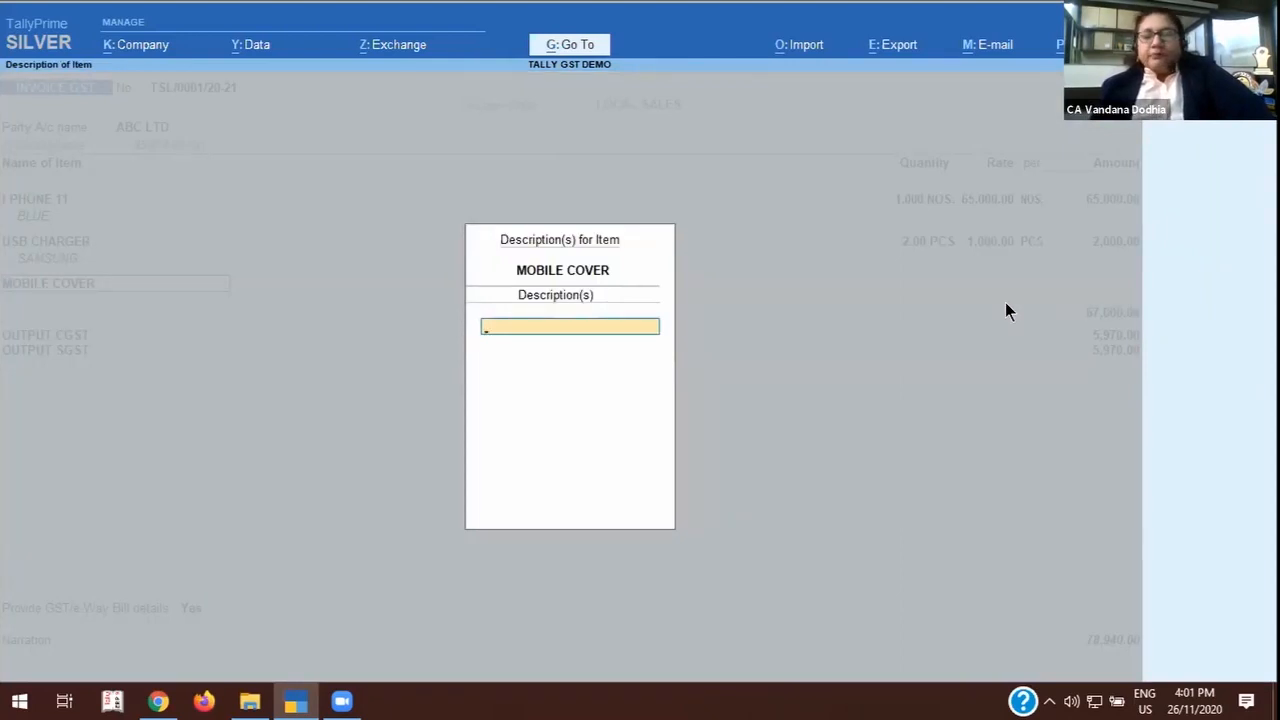
pyautogui.press('Return')
pyautogui.press('Return')
pyautogui.press('Return')
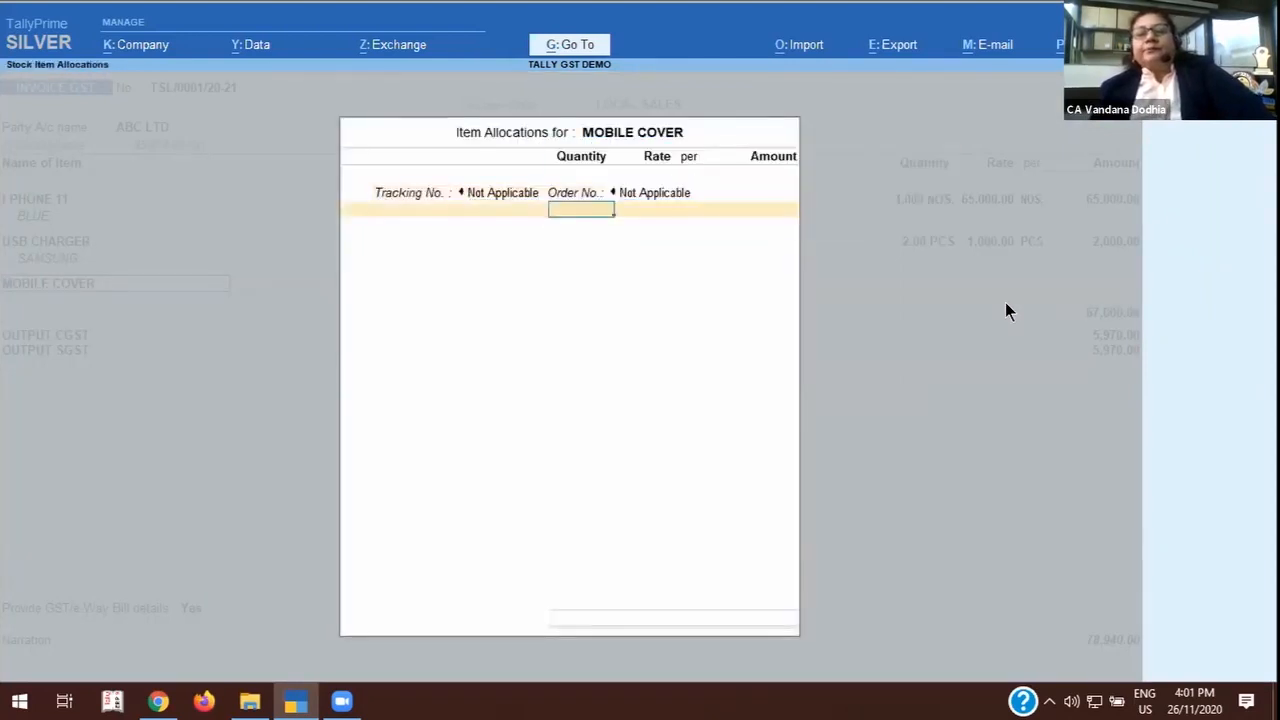
pyautogui.write('2')
pyautogui.press('Return')
pyautogui.press('Return')
pyautogui.press('Return')
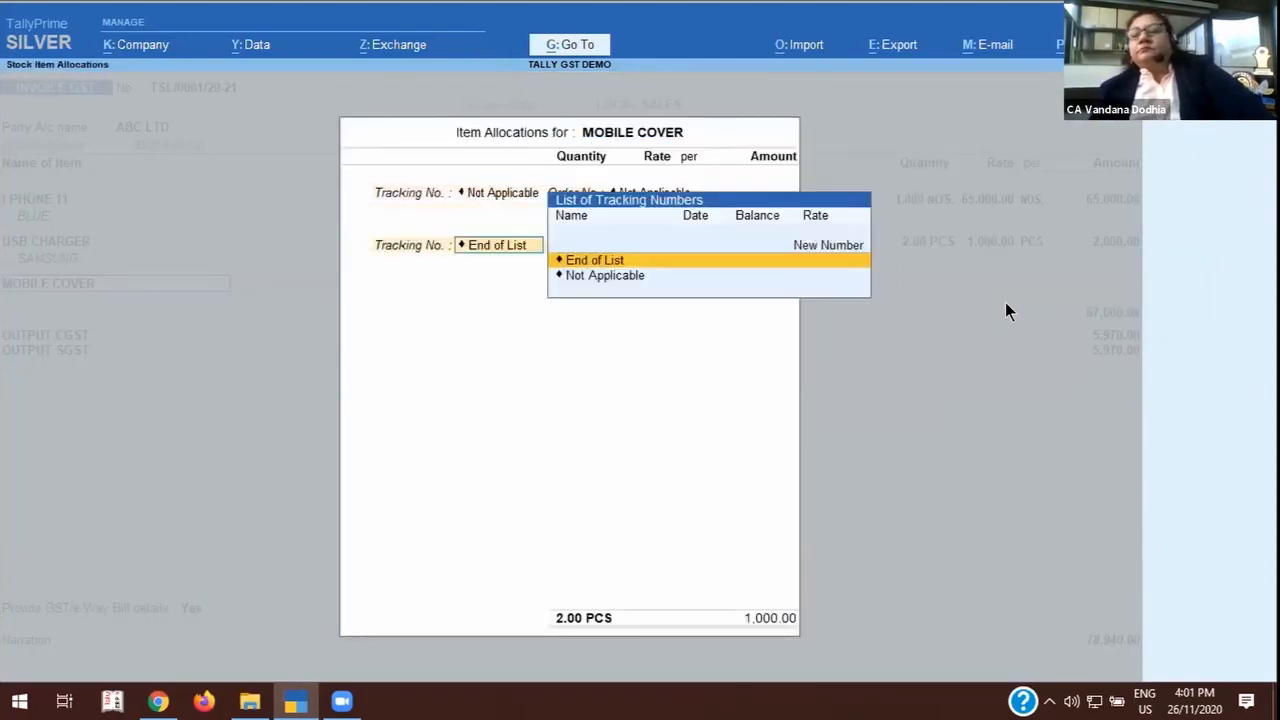
pyautogui.press('Return')
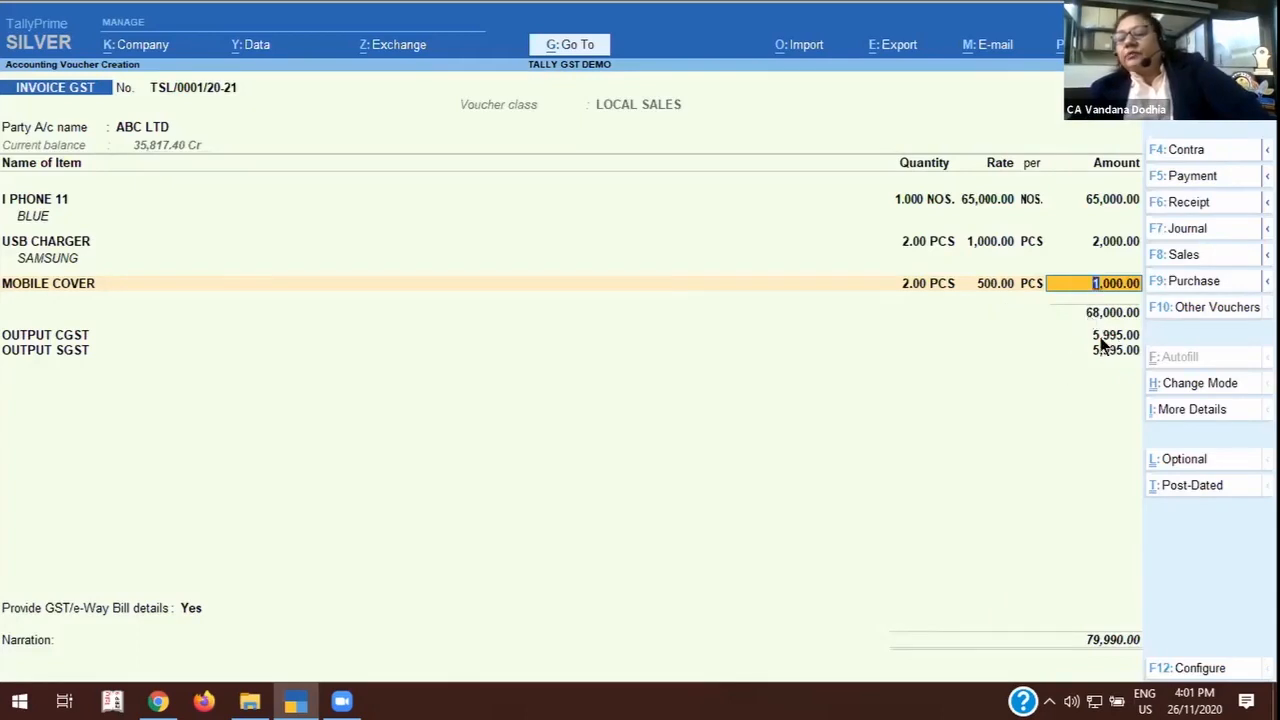
# Examine the voucher configuration options and return to the invoice without changing them.
pyautogui.click(1178, 667)
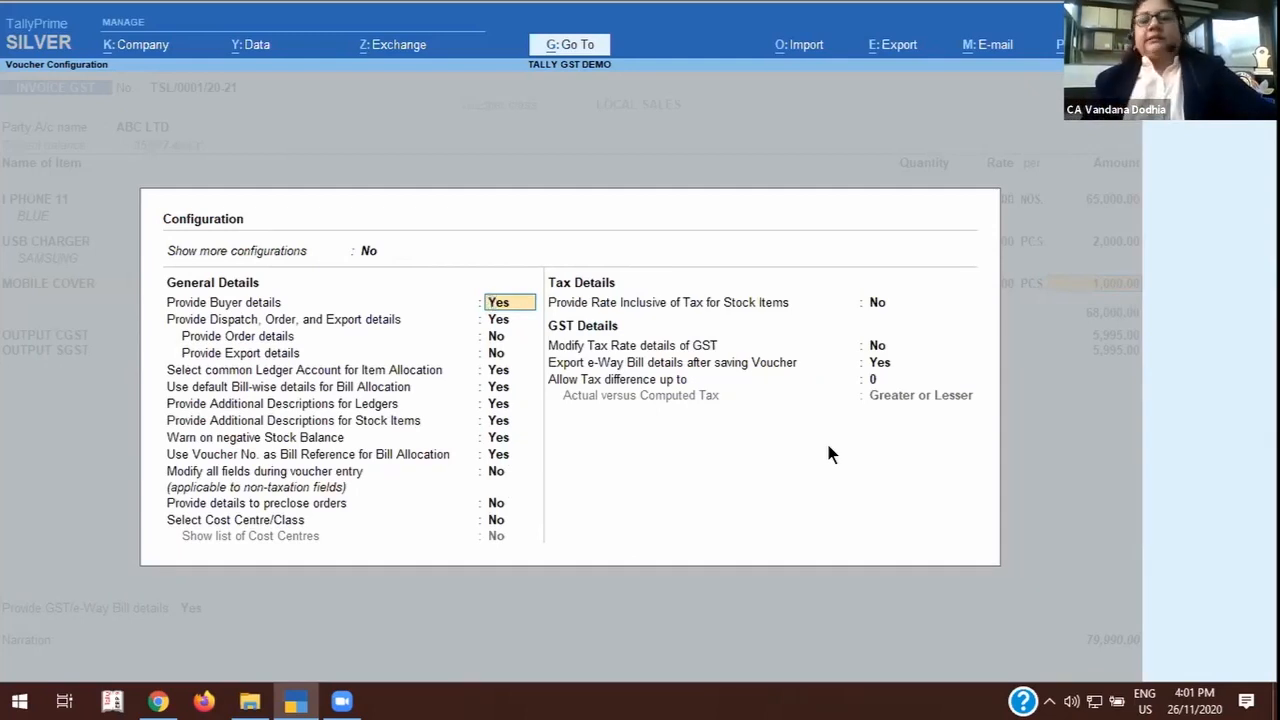
pyautogui.press('BackSpace')
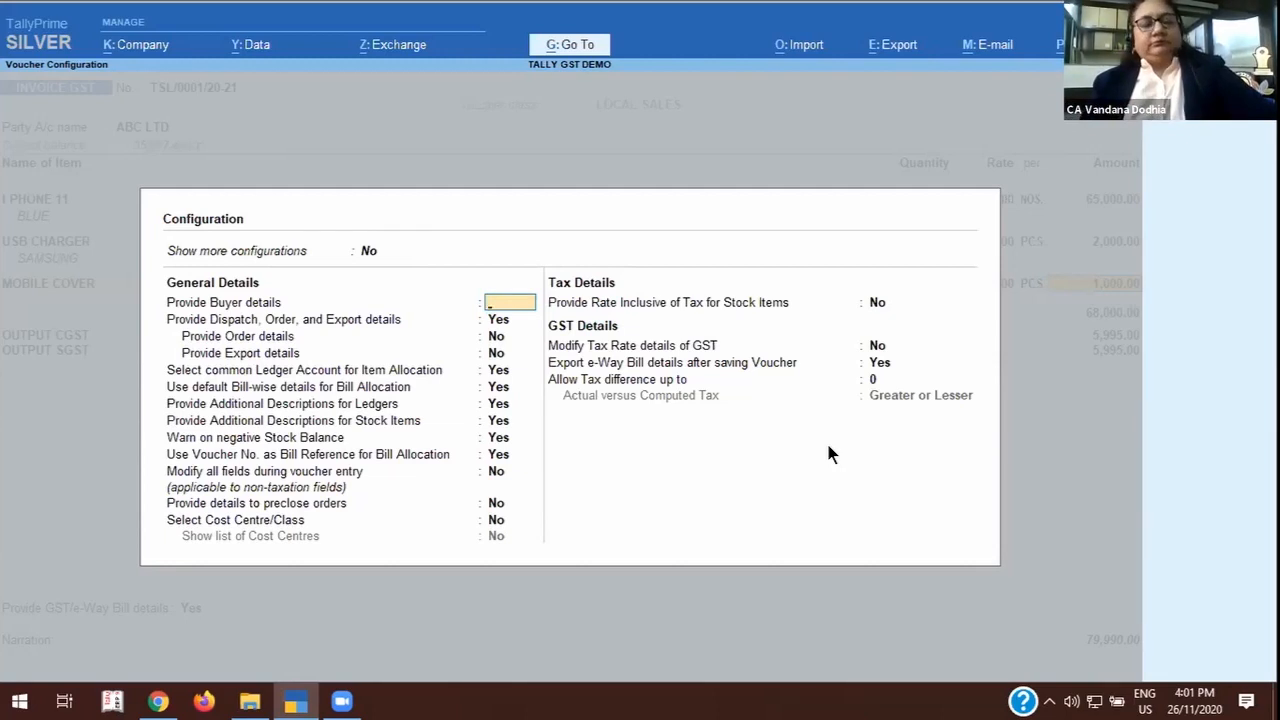
pyautogui.press('Escape')
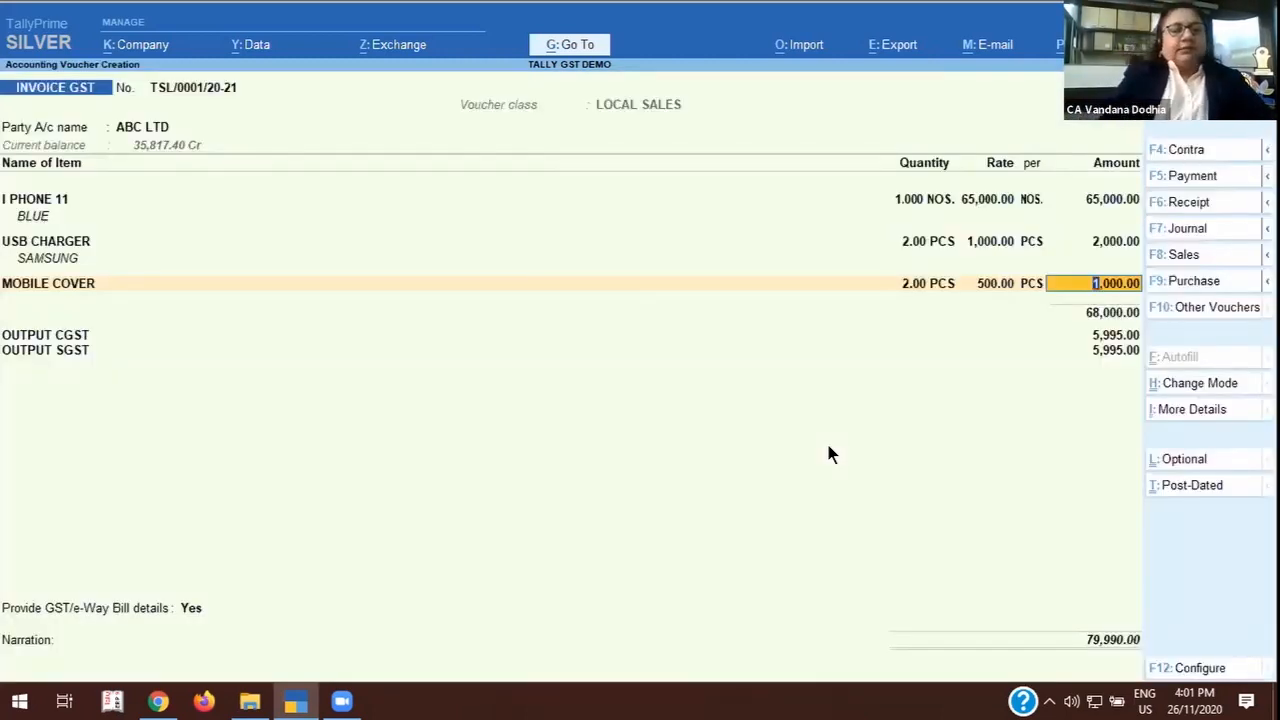
pyautogui.press('ctrl')
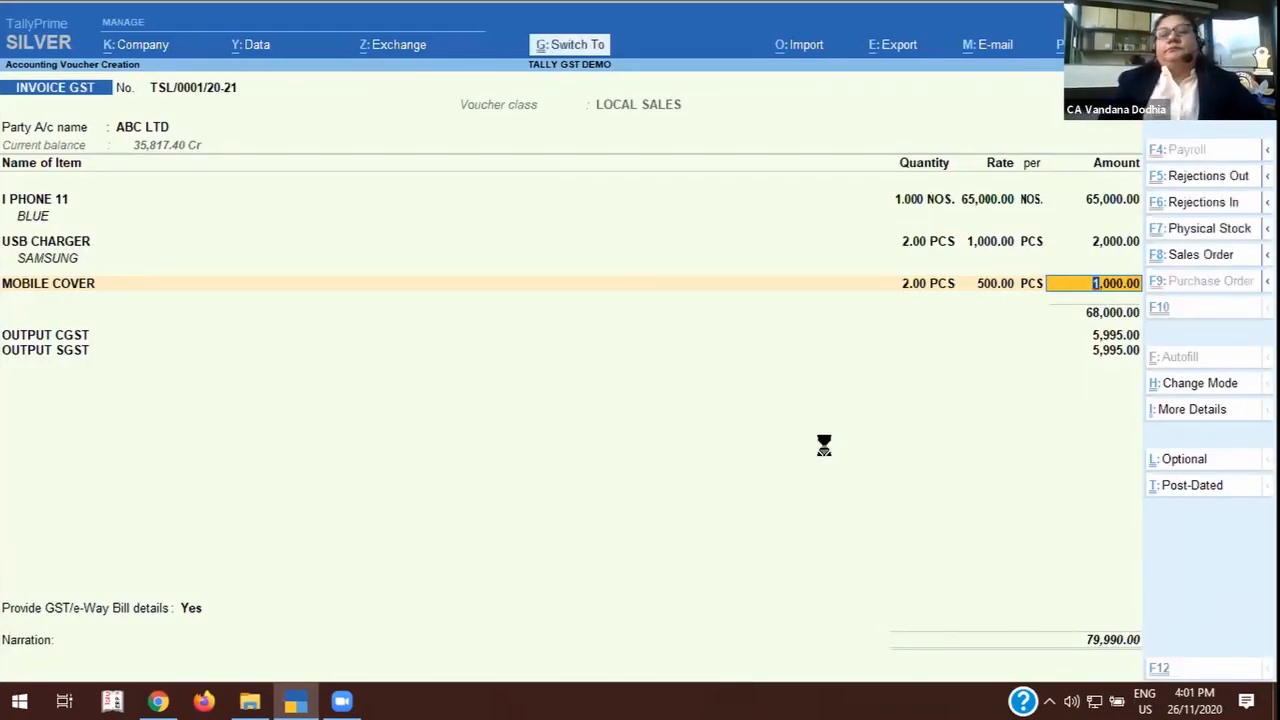
# Save the ABC LTD sales invoice and leave voucher creation, returning to the Gateway of Tally.
pyautogui.hotkey('ctrl', 'a')
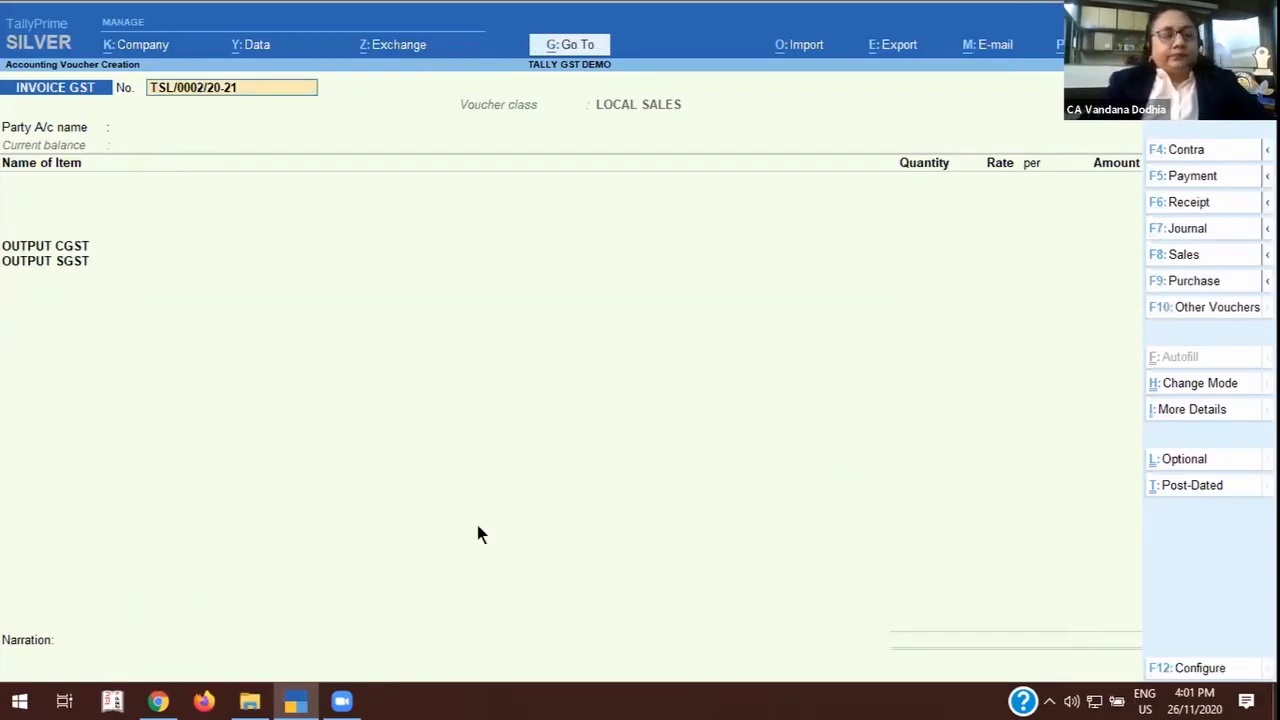
pyautogui.press('Escape')
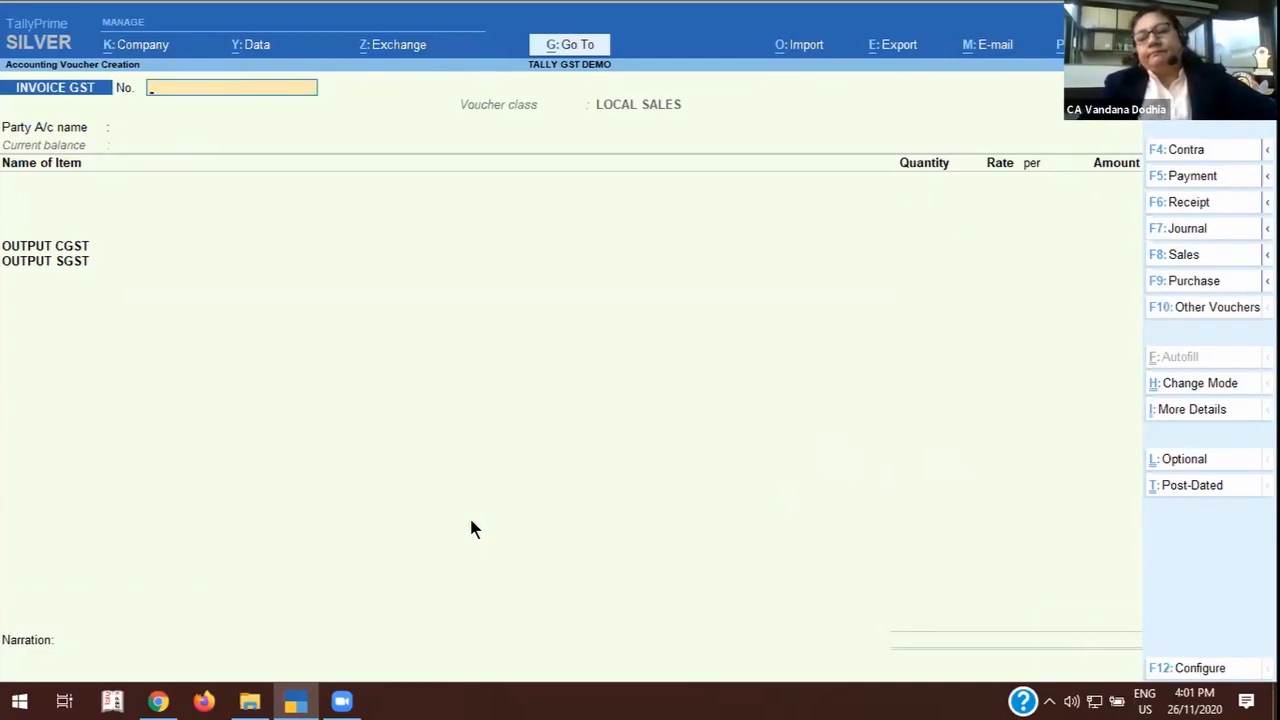
pyautogui.press('Escape')
pyautogui.press('y')
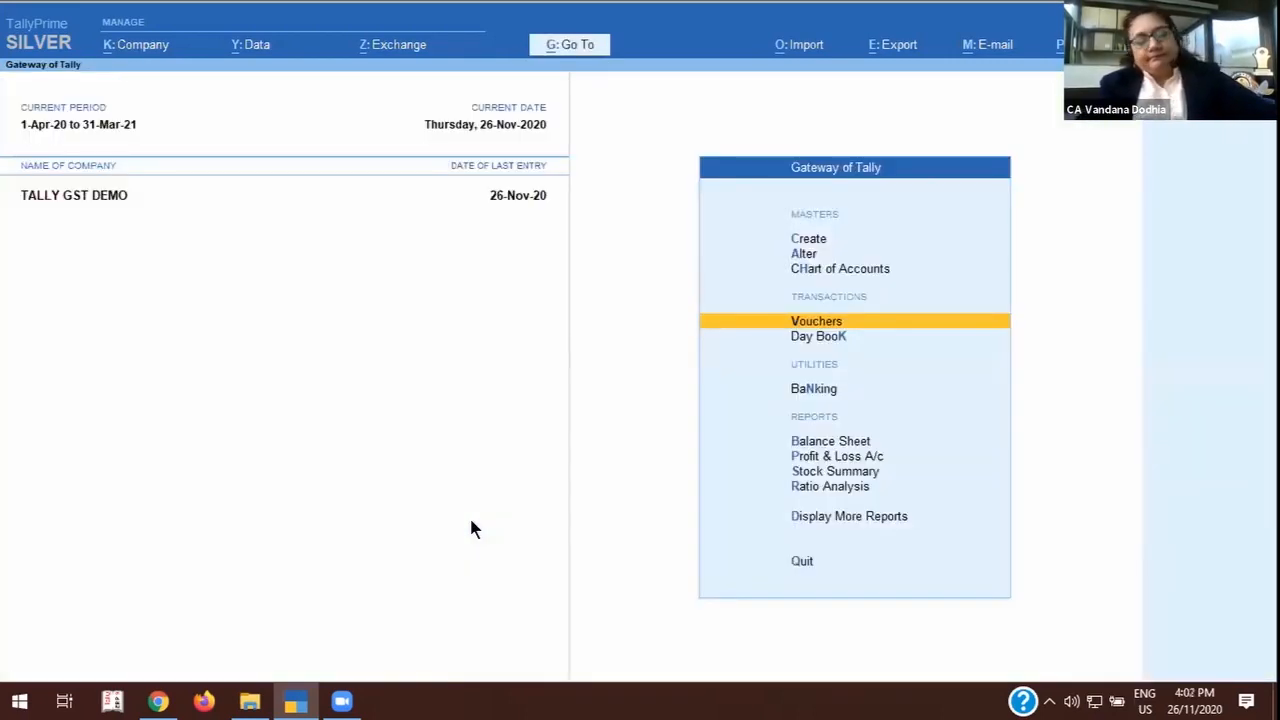
# Open the Sales Register for November and bring up the ABC LTD invoice dated 26-Nov-20.
pyautogui.press('d')
pyautogui.press('a')
pyautogui.press('s')
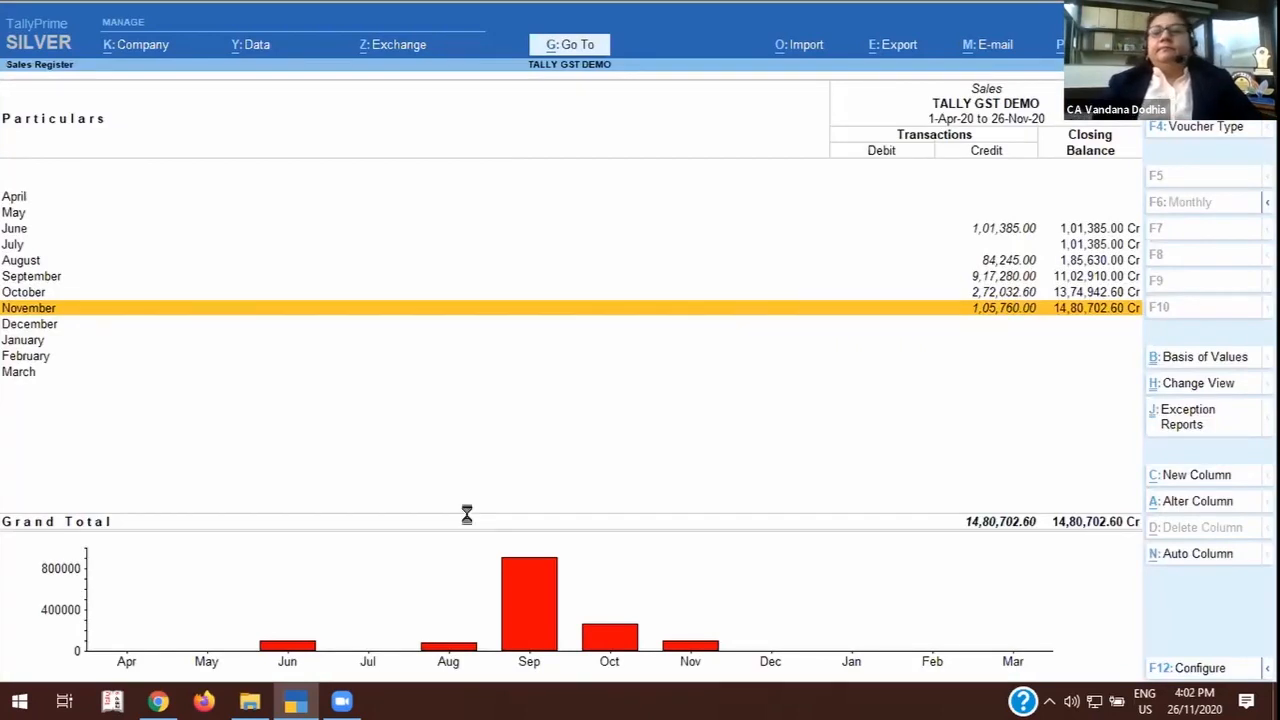
pyautogui.press('Return')
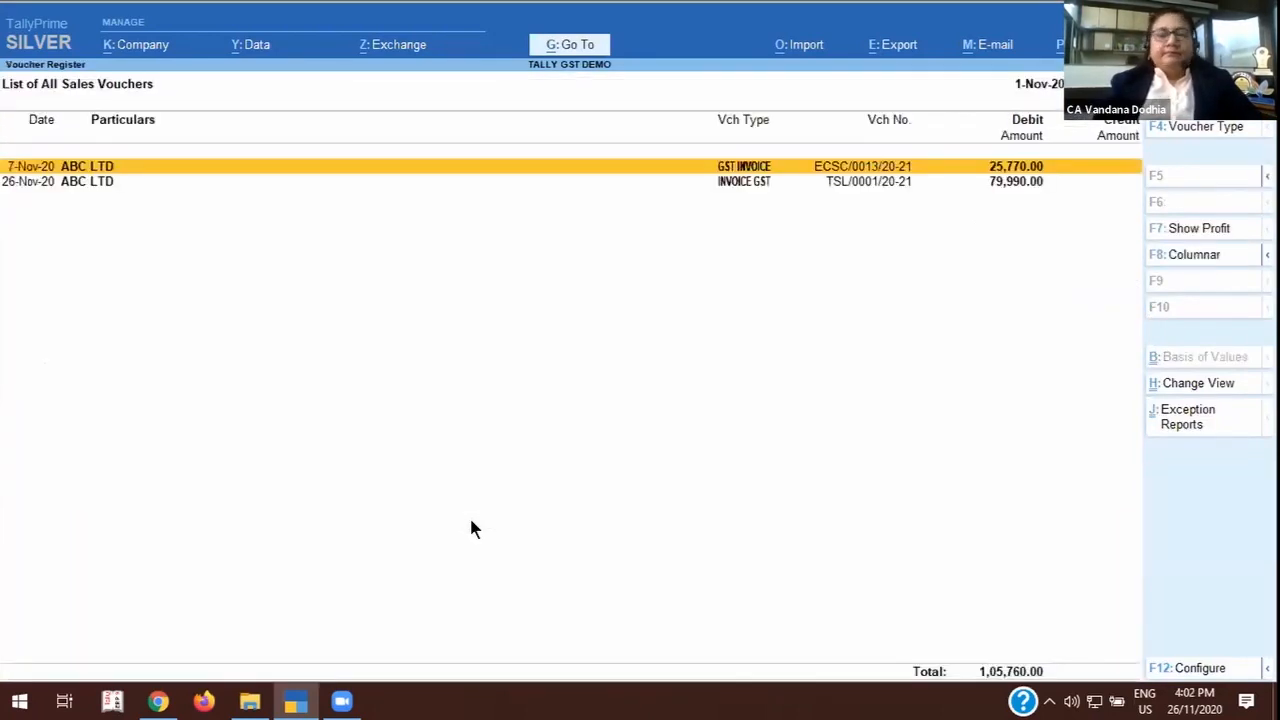
pyautogui.press('Down')
pyautogui.press('Return')
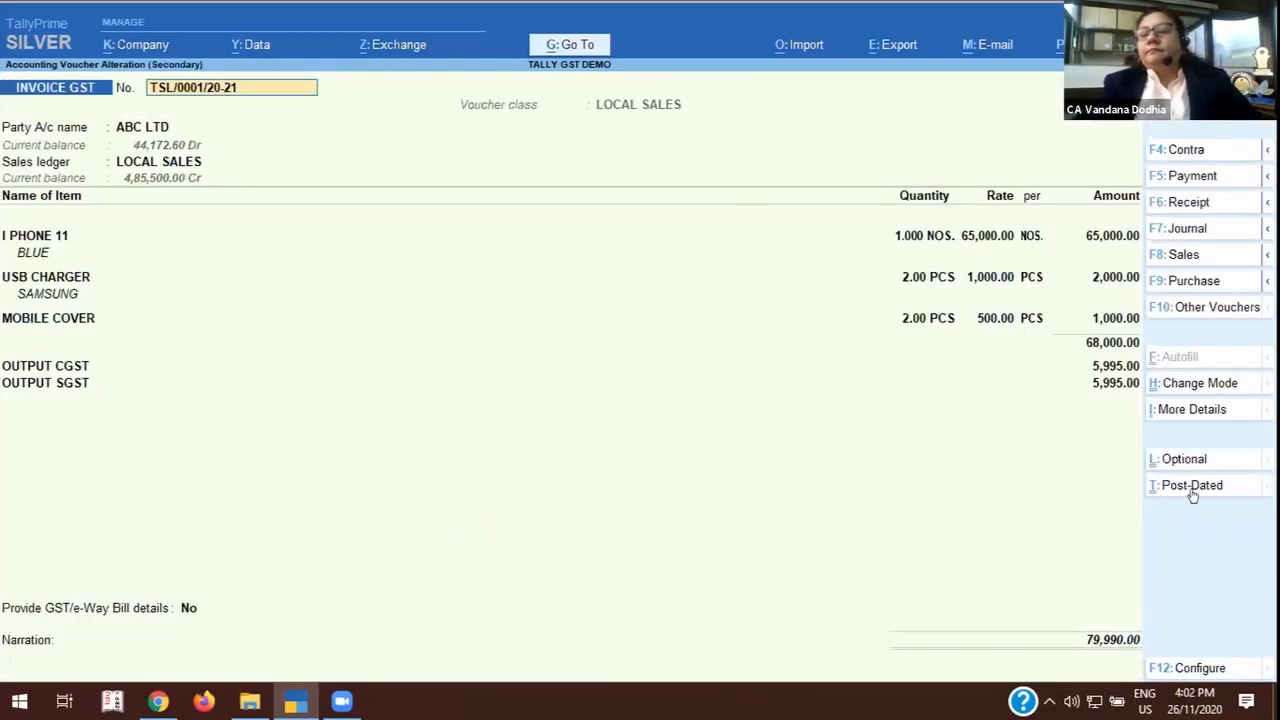
# Examine the invoice's GST - Tax Analysis in detailed view, checking the central and state tax for each item.
pyautogui.click(1200, 411)
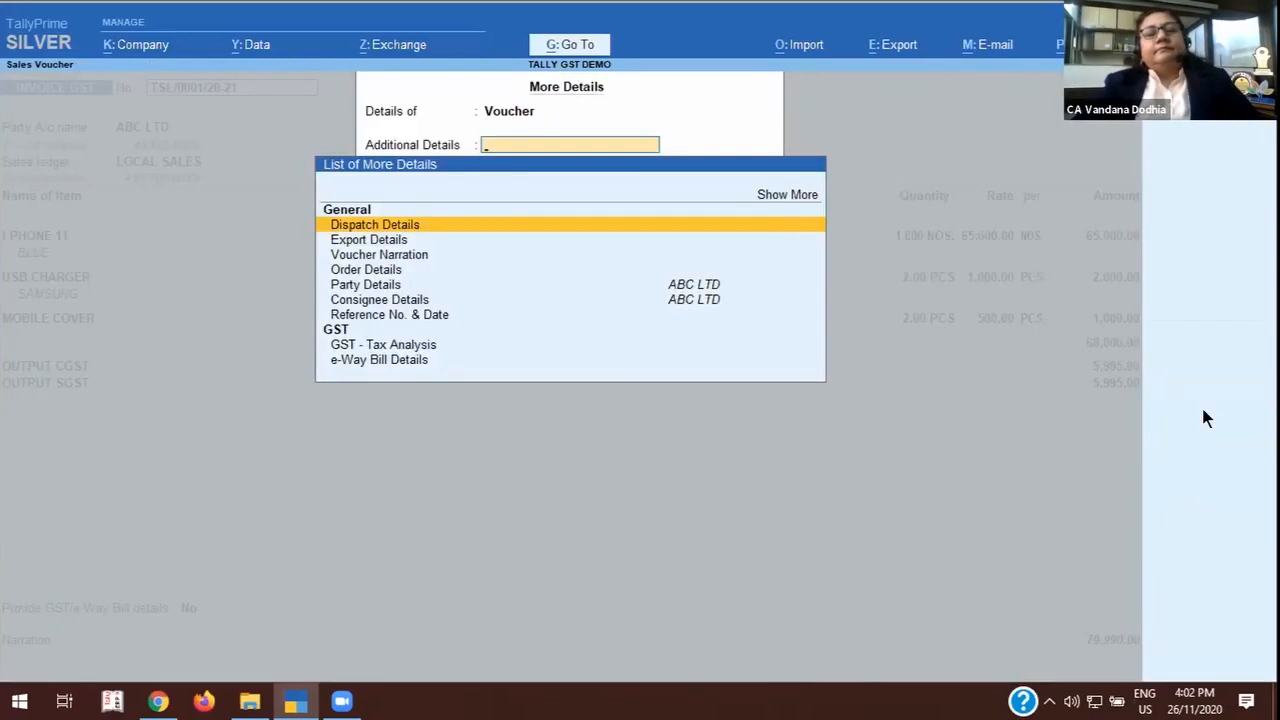
pyautogui.click(408, 344)
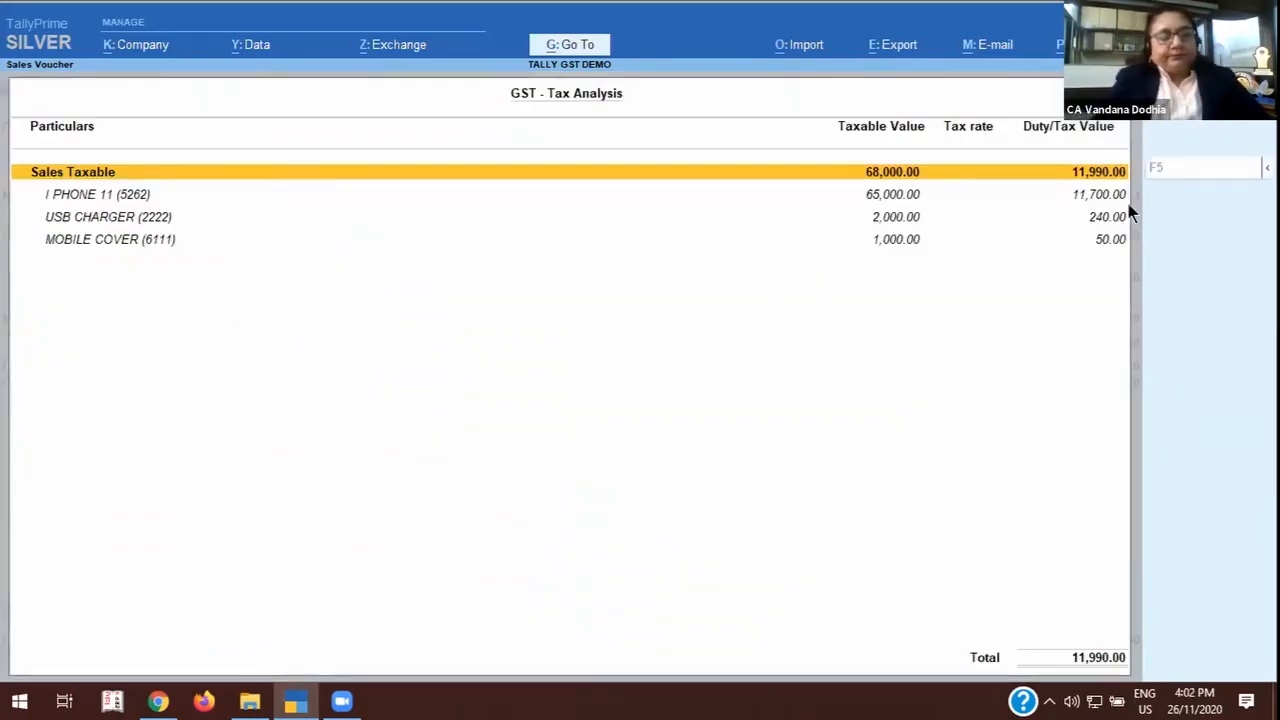
pyautogui.hotkey('alt', 'F5')
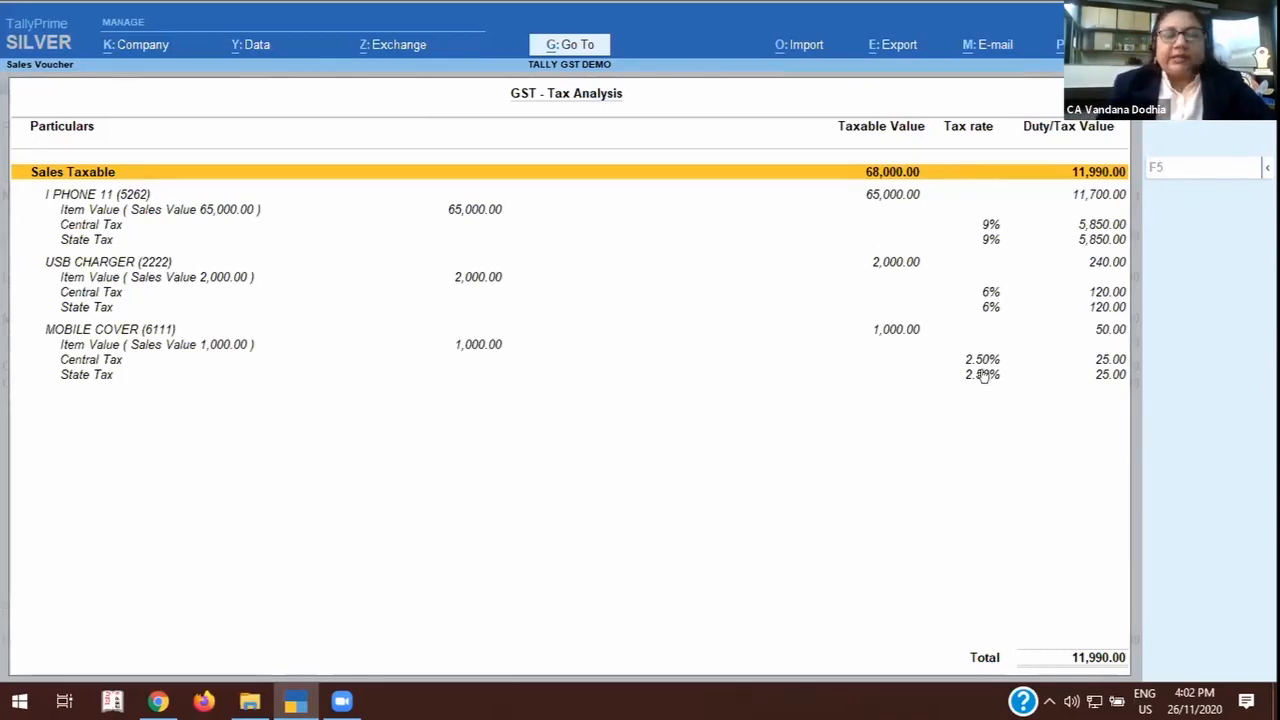
pyautogui.press('Escape')
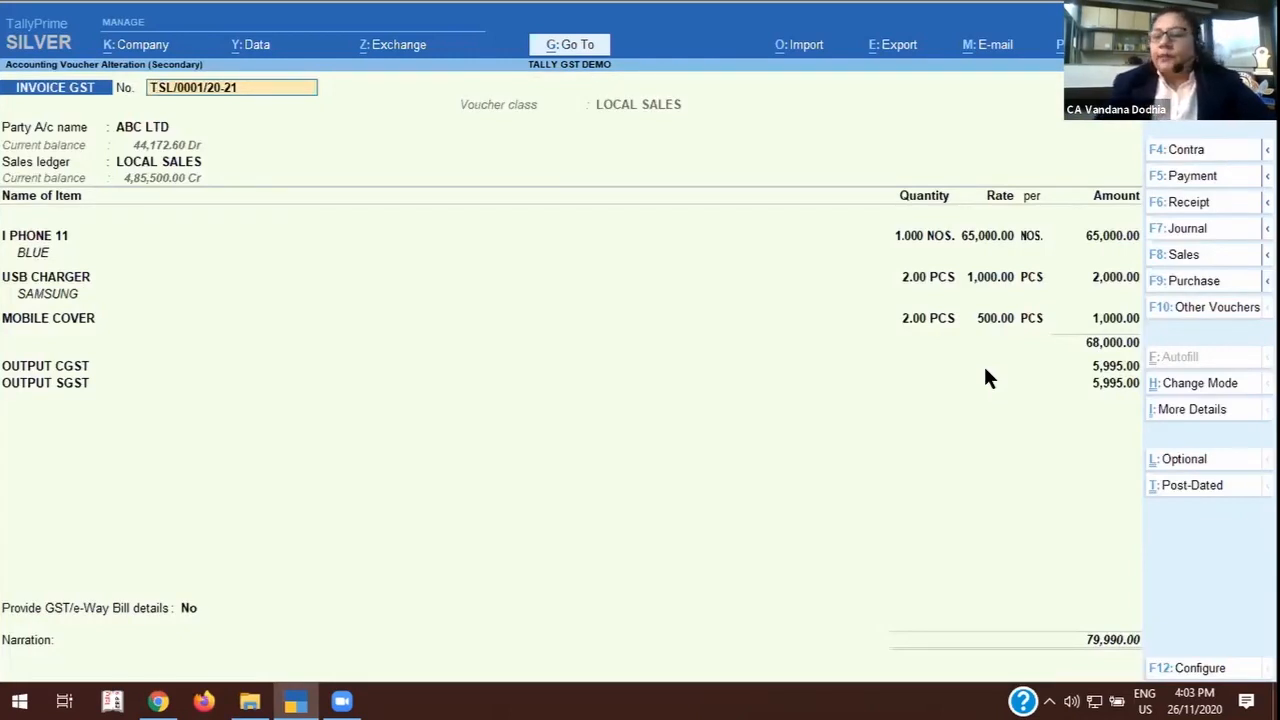
# Leave the invoice without saving changes and back out of the Sales Register to the Gateway of Tally.
pyautogui.press('BackSpace')
pyautogui.press('Escape')
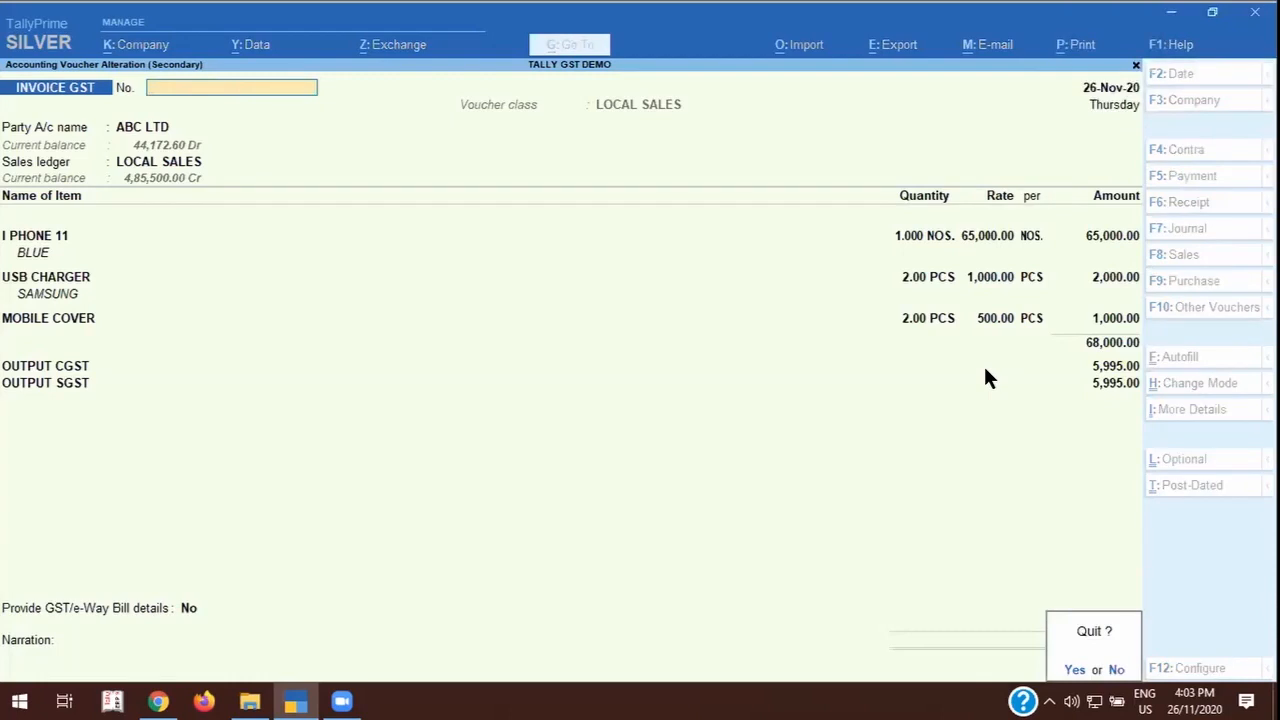
pyautogui.press('y')
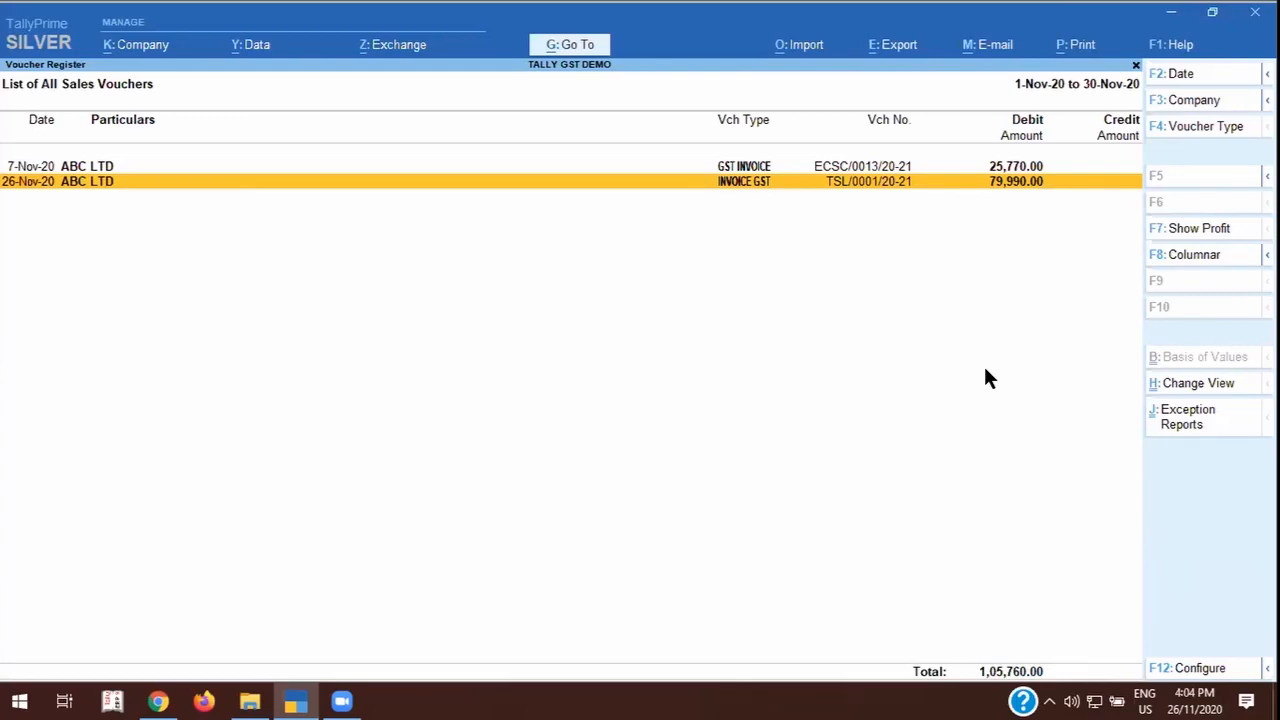
pyautogui.press('Escape')
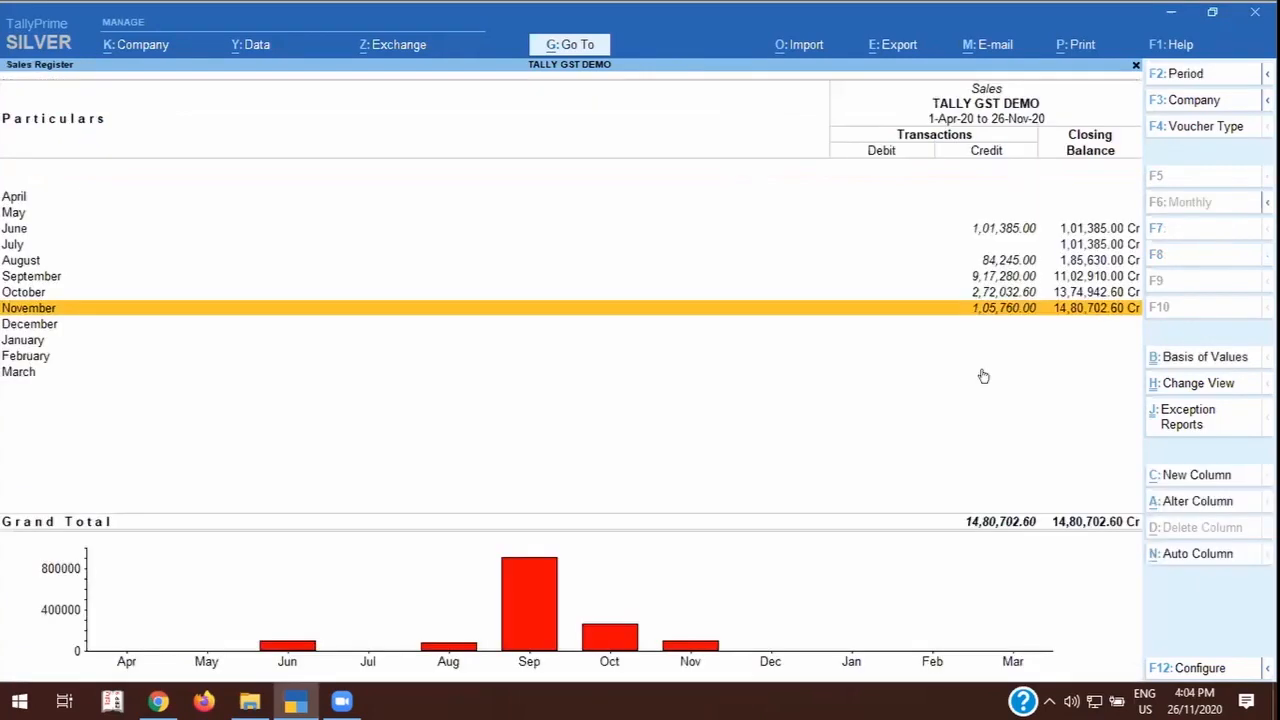
pyautogui.press('Escape')
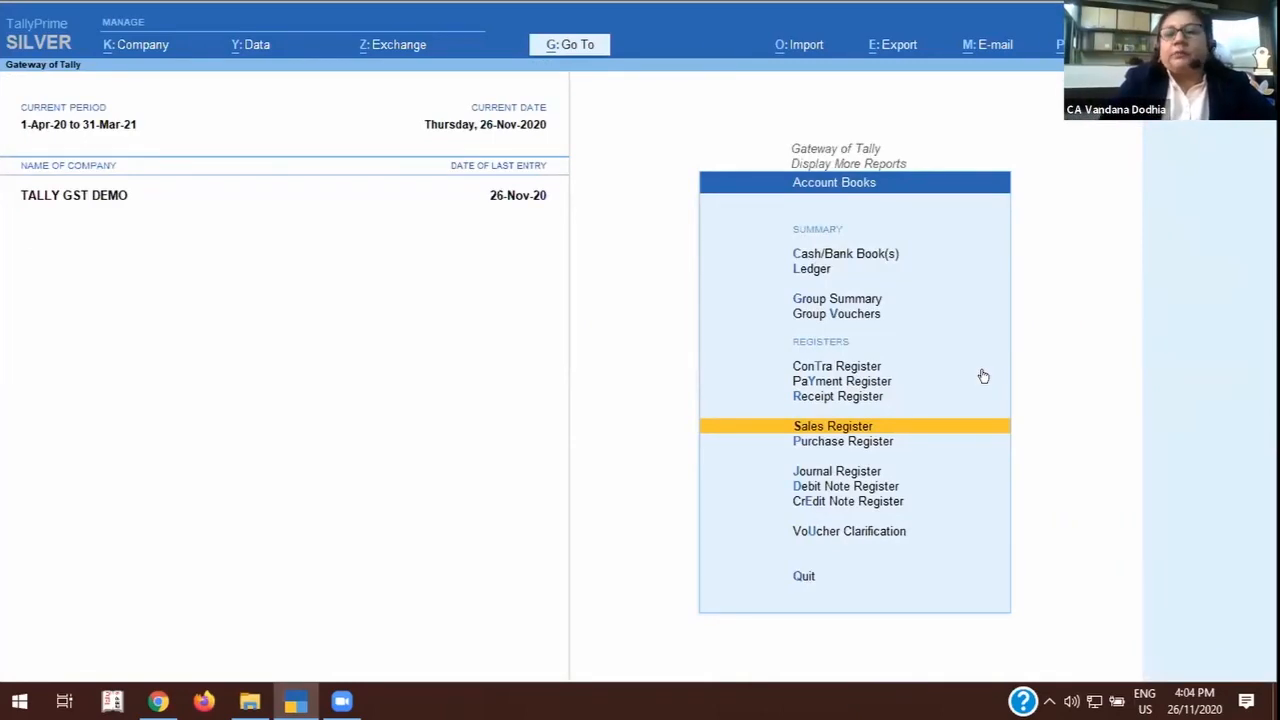
pyautogui.press('Escape')
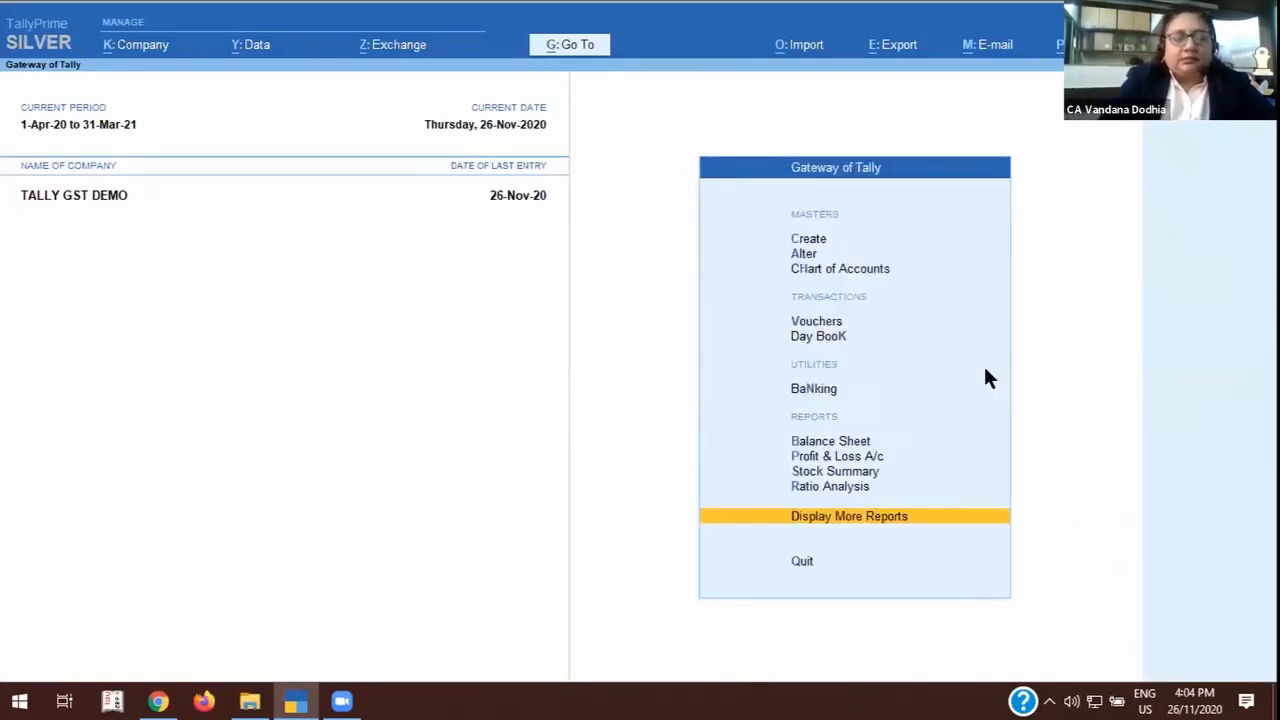
pyautogui.press('Escape')
pyautogui.press('Escape')
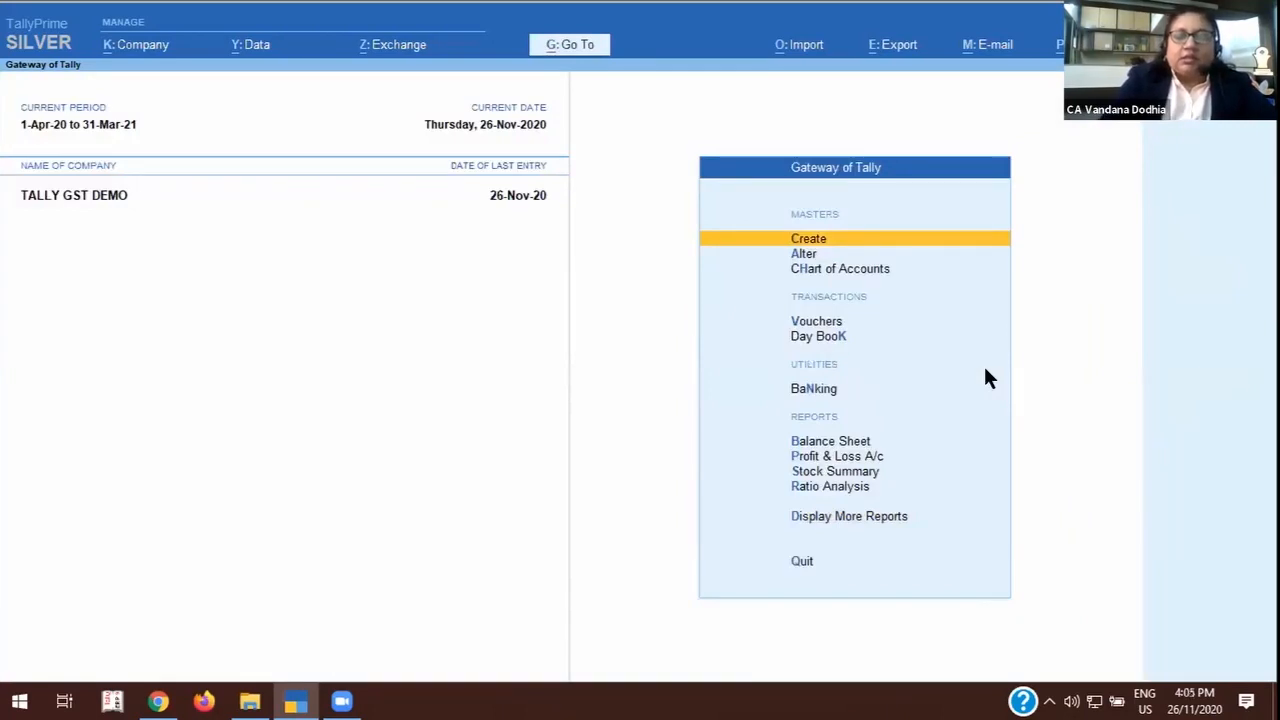
pyautogui.press('Escape')
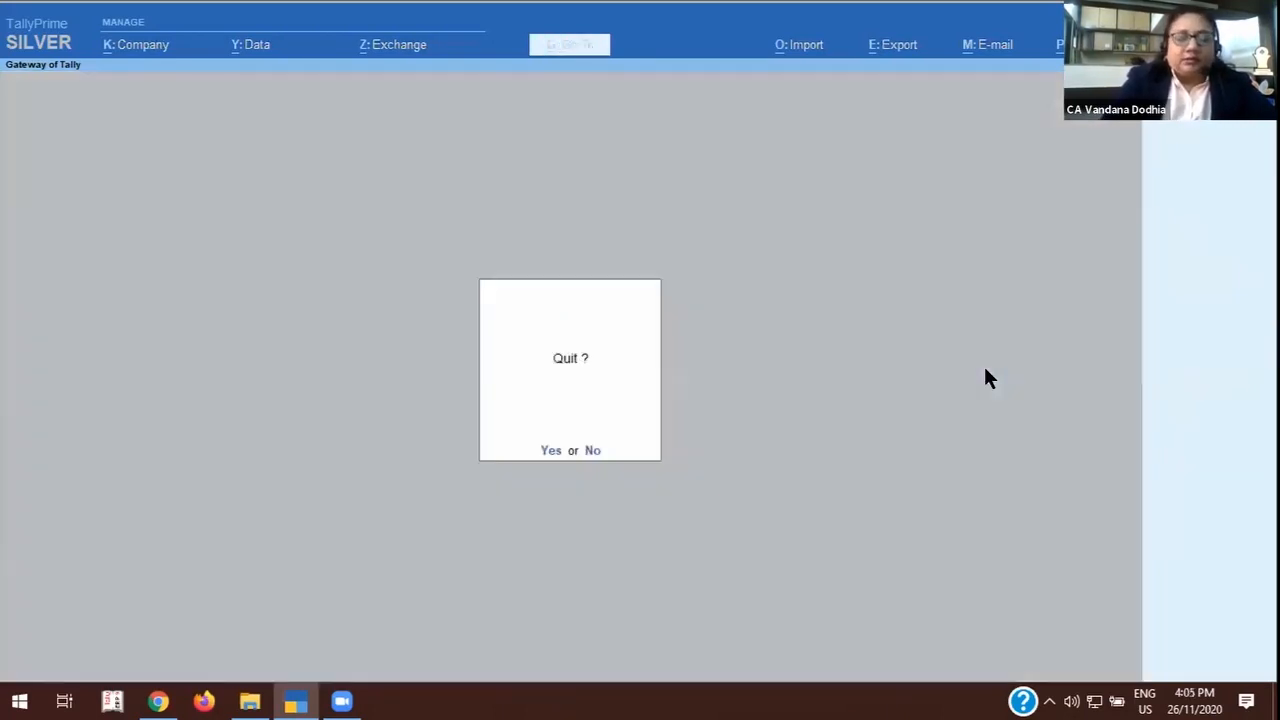
pyautogui.press('Escape')
# Examine the GSTR-2 return among the statutory GST reports and go back to the Gateway of Tally.
pyautogui.press('d')
pyautogui.press('o')
pyautogui.press('g')
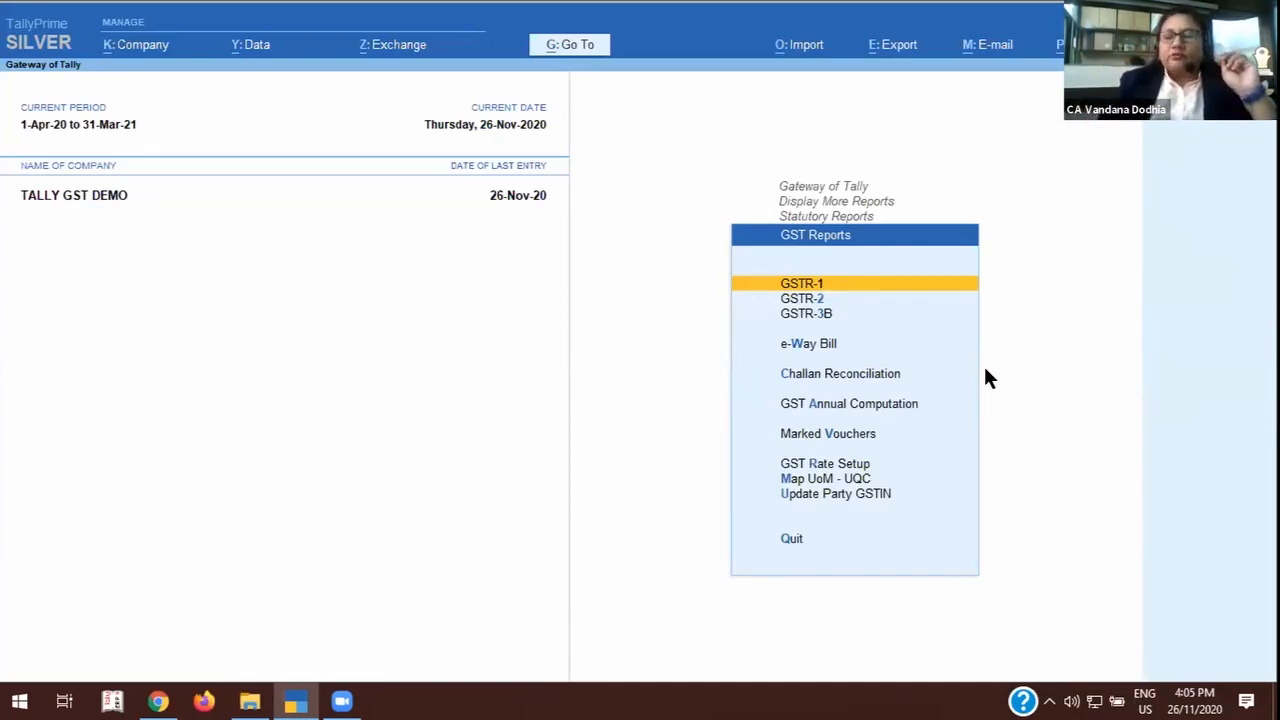
pyautogui.press('Down')
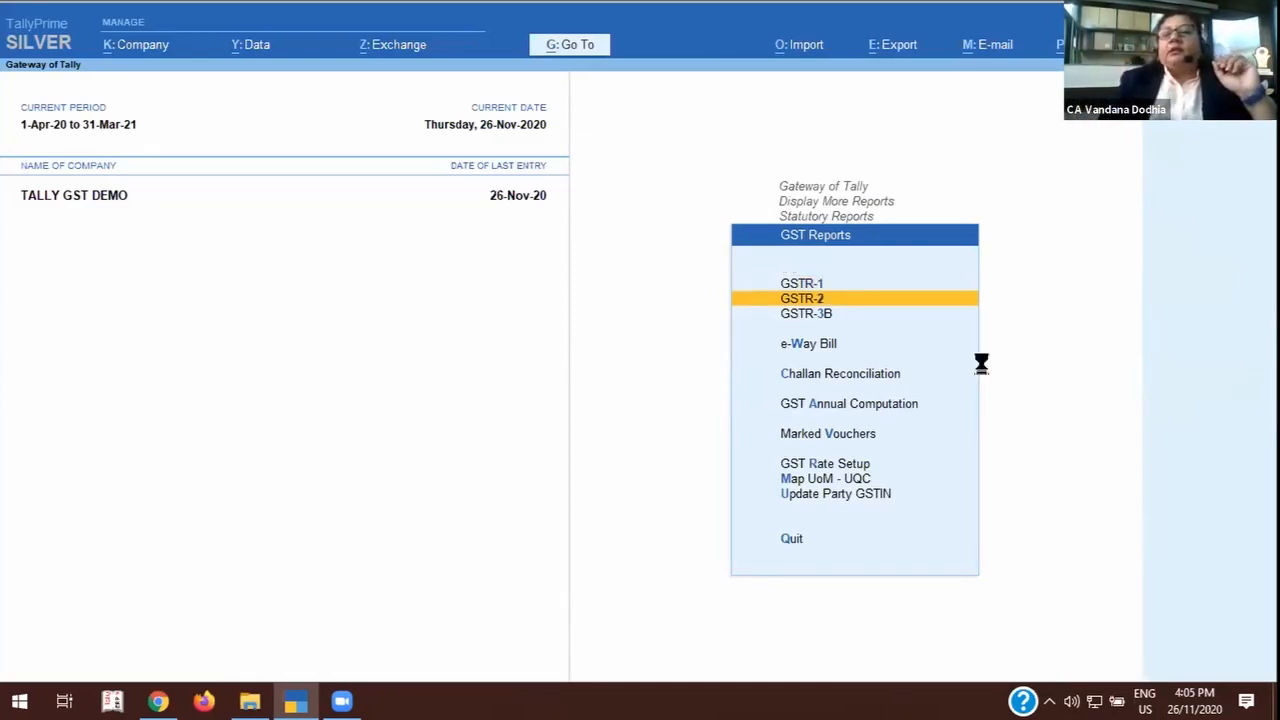
pyautogui.press('Return')
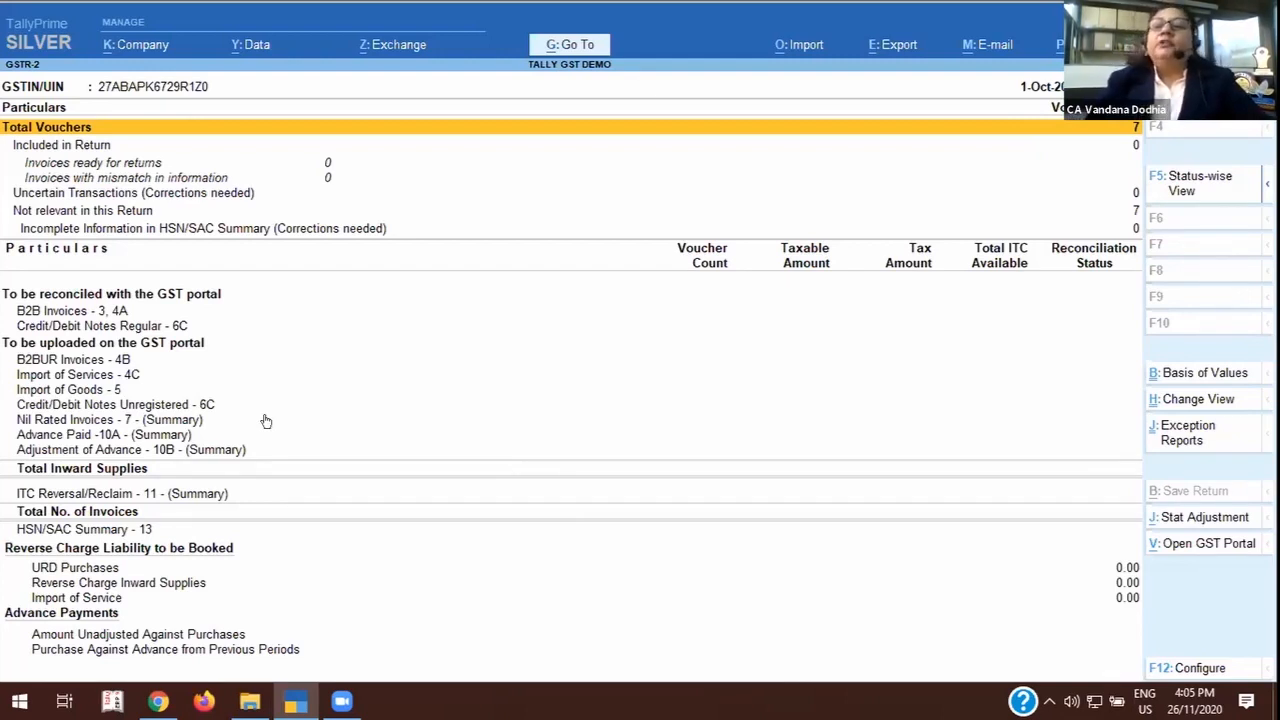
pyautogui.press('Escape')
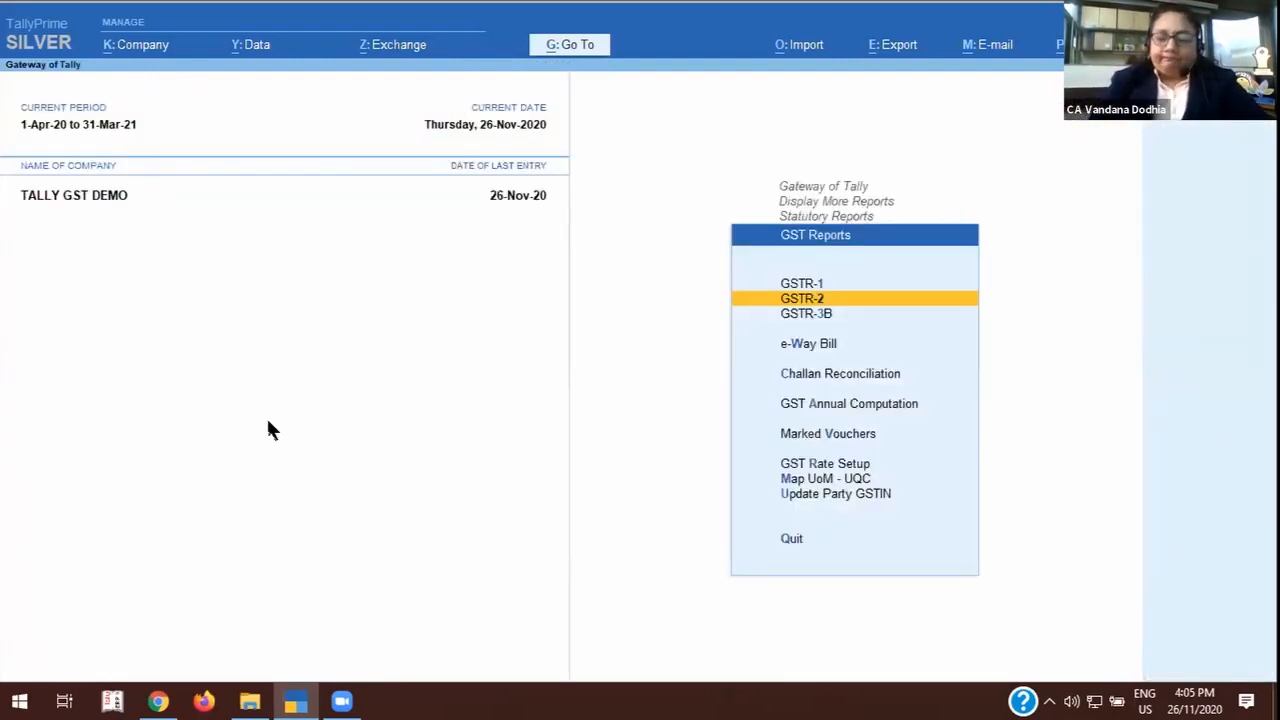
pyautogui.press('Down')
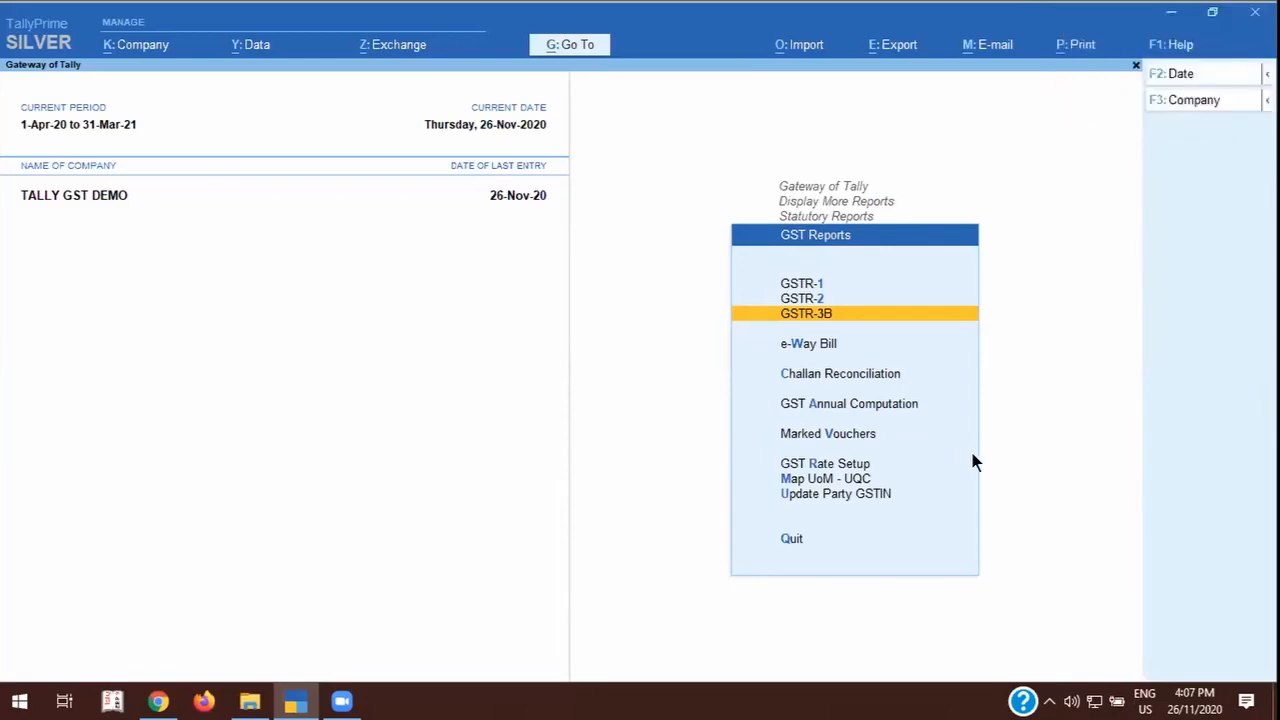
pyautogui.press('Escape')
pyautogui.press('Escape')
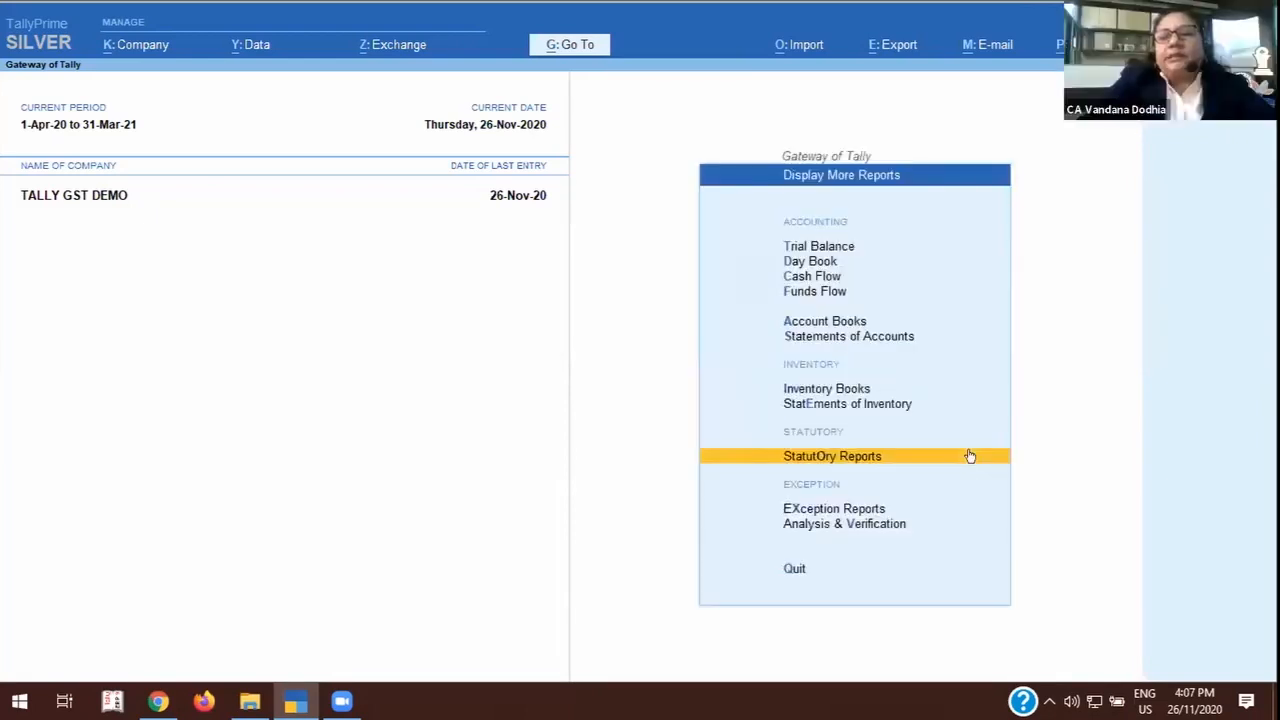
pyautogui.press('Escape')
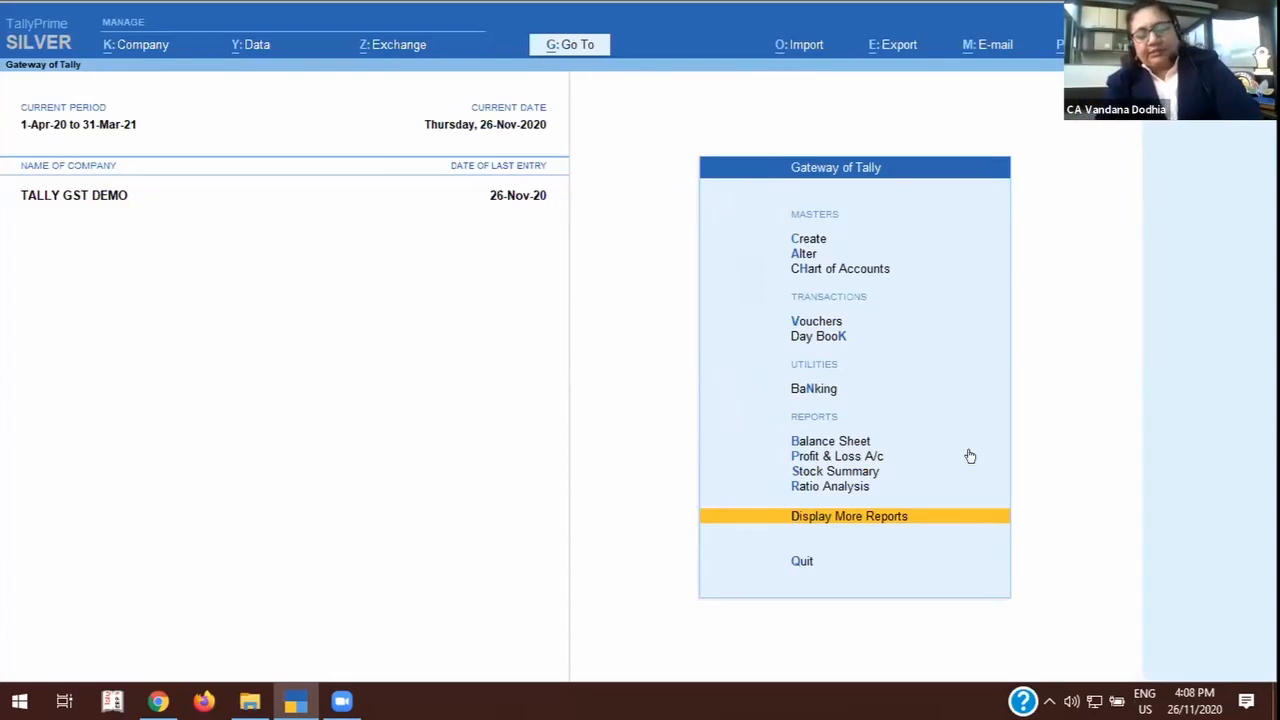
# Display the account book of the CONTRACT CHARGES NON GST ledger and open its 15-Apr-20 expense voucher.
pyautogui.press('Return')
pyautogui.press('a')
pyautogui.press('l')
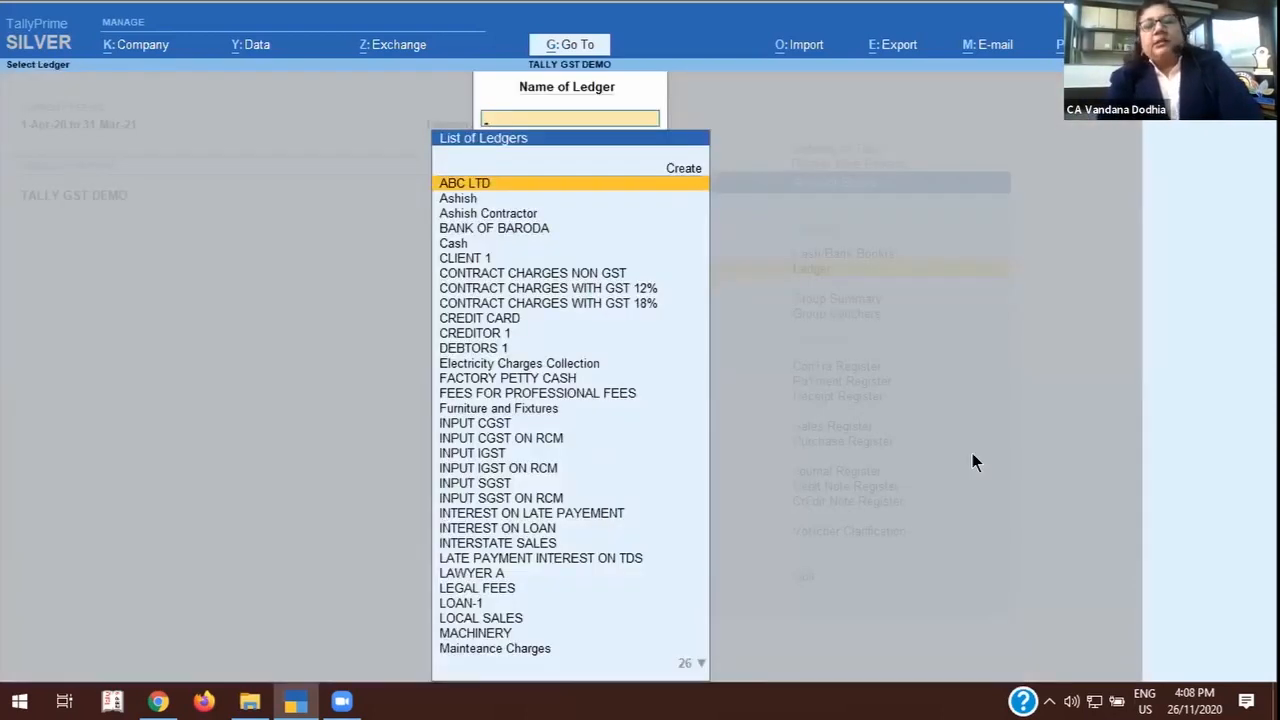
pyautogui.write('CON')
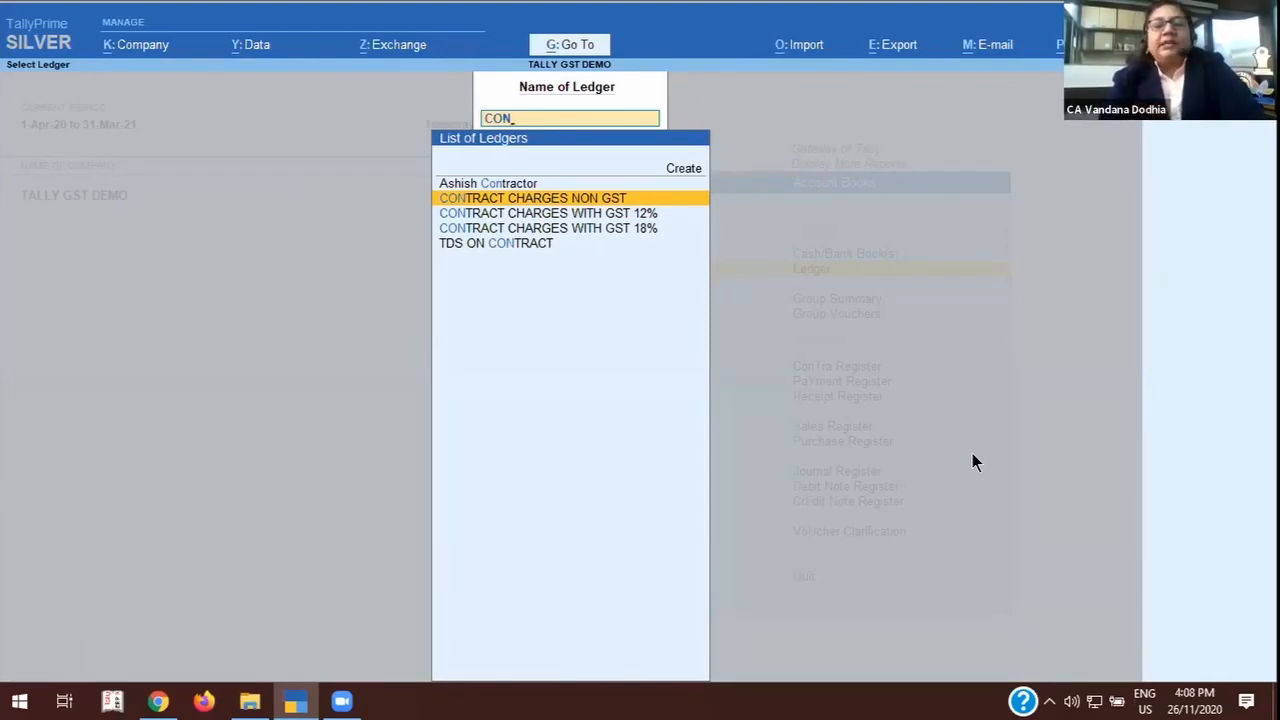
pyautogui.press('Return')
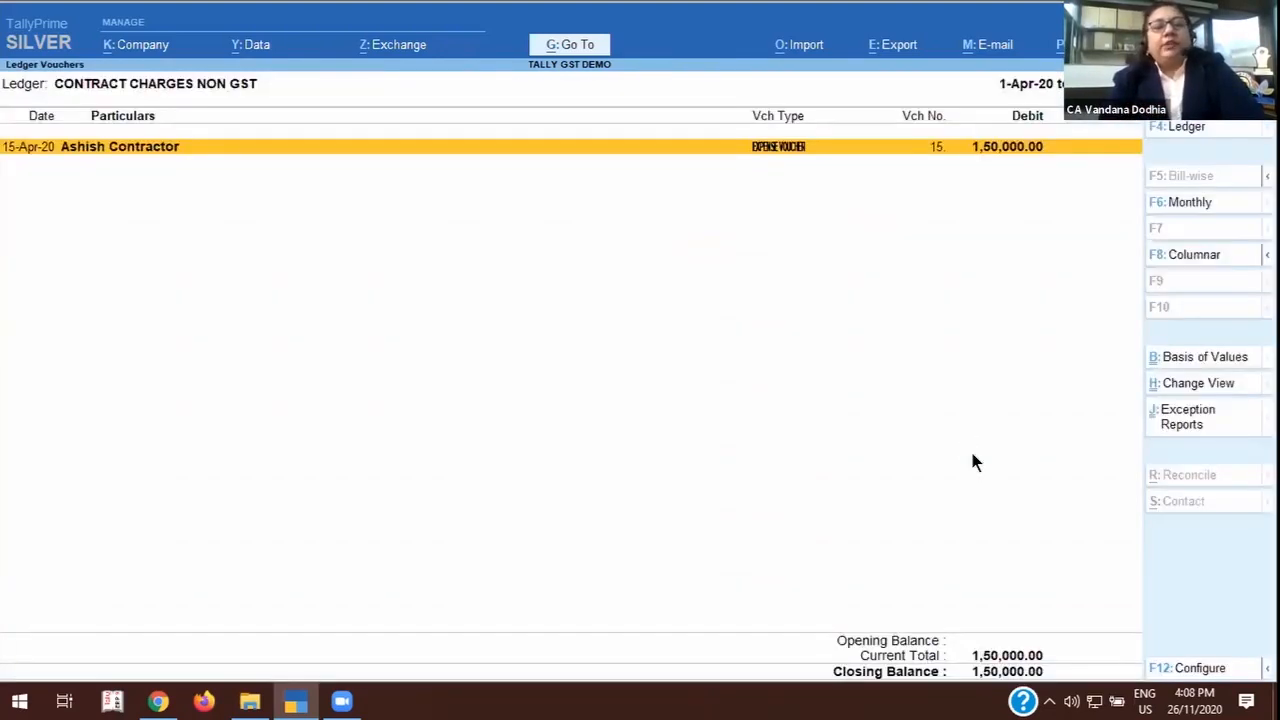
pyautogui.press('Return')
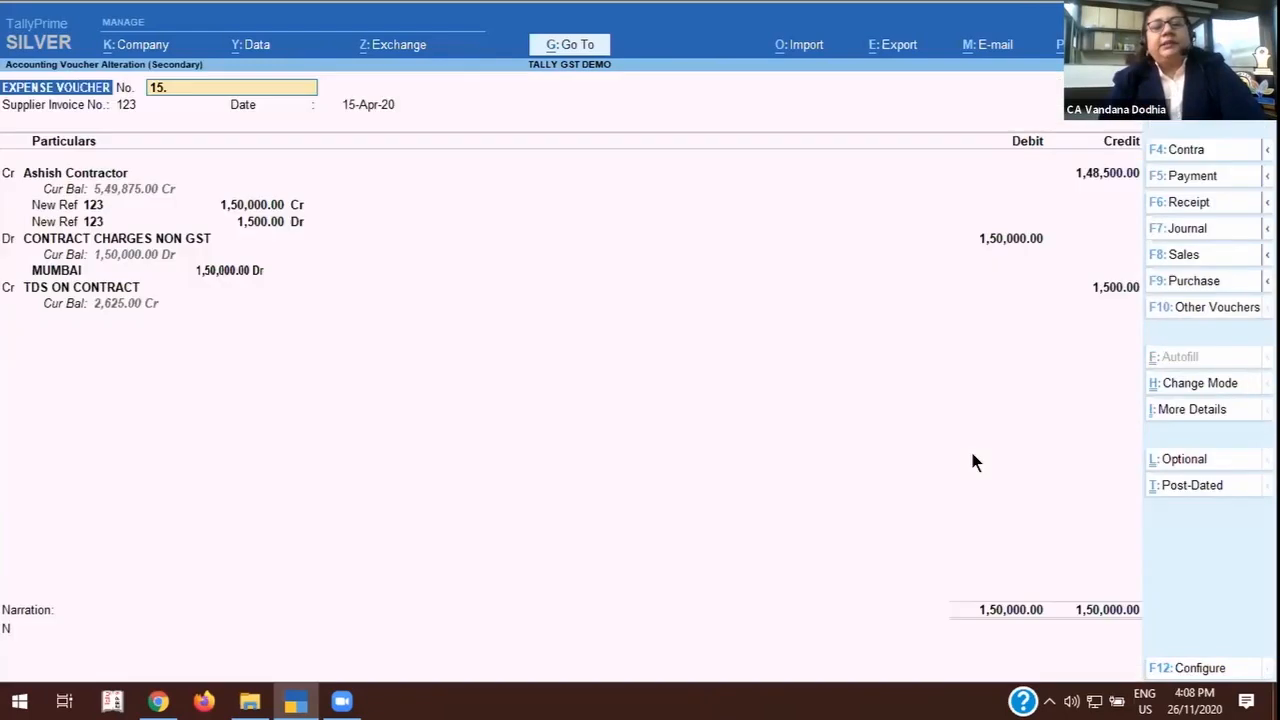
# Alter the CONTRACT CHARGES NON GST ledger from the voucher, setting Set/Alter GST Details to Yes and keeping Purchase Exempt as nature of transaction.
pyautogui.click(142, 238)
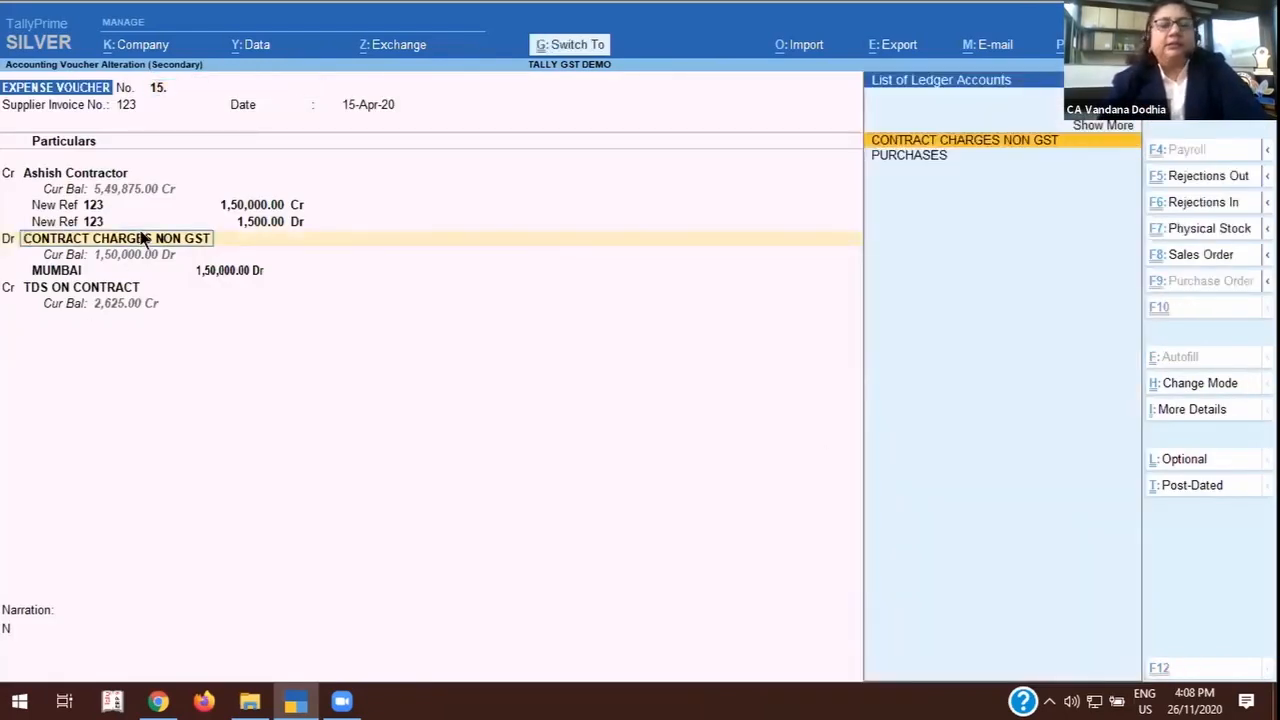
pyautogui.hotkey('ctrl', 'Return')
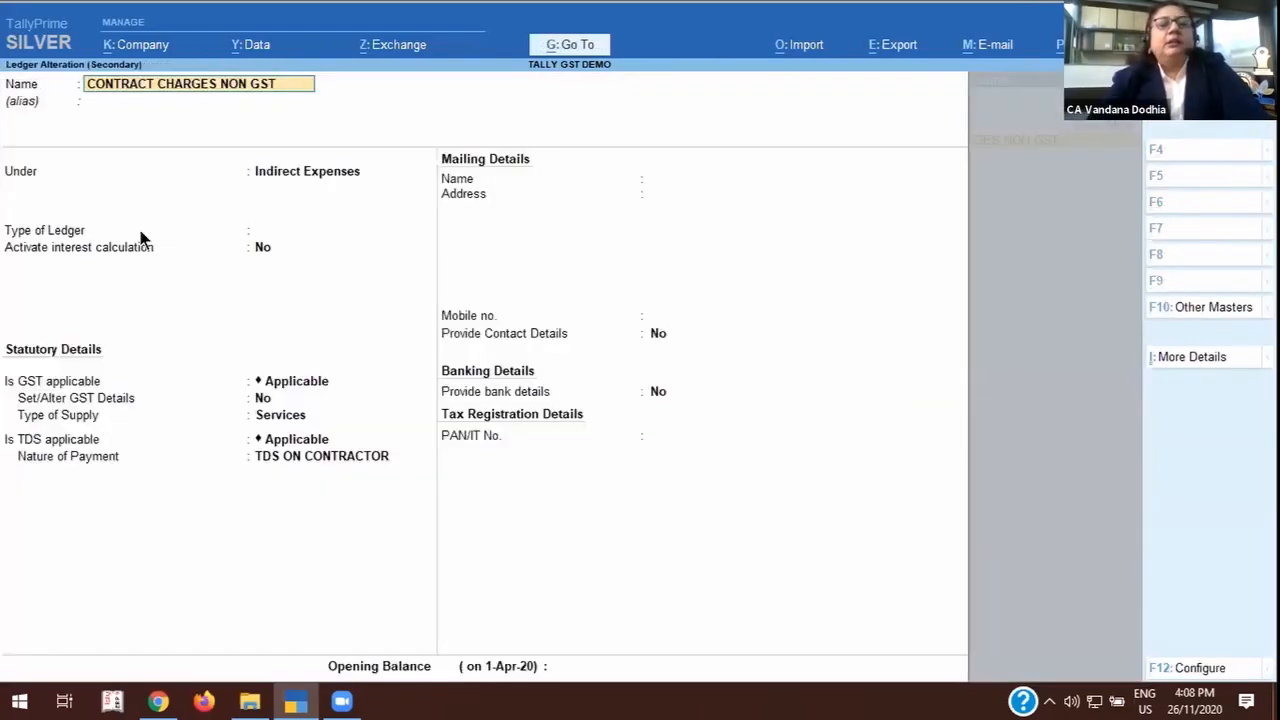
pyautogui.click(263, 399)
pyautogui.press('y')
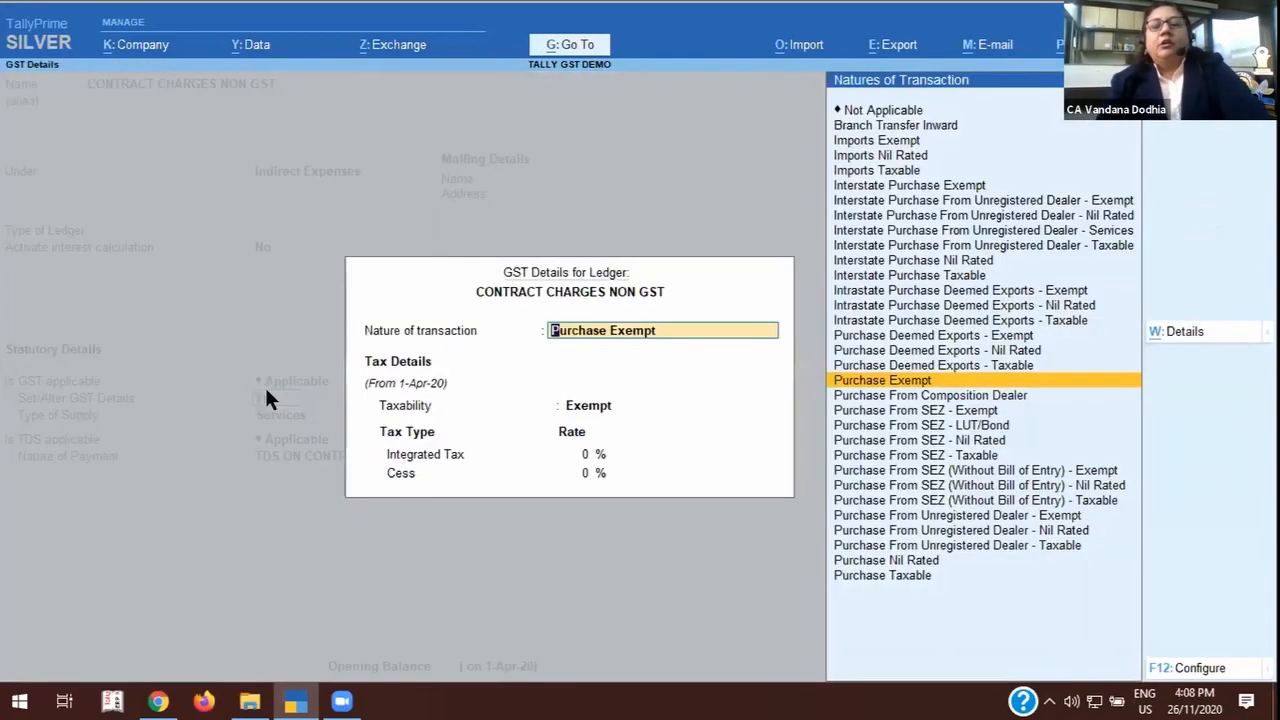
pyautogui.press('Return')
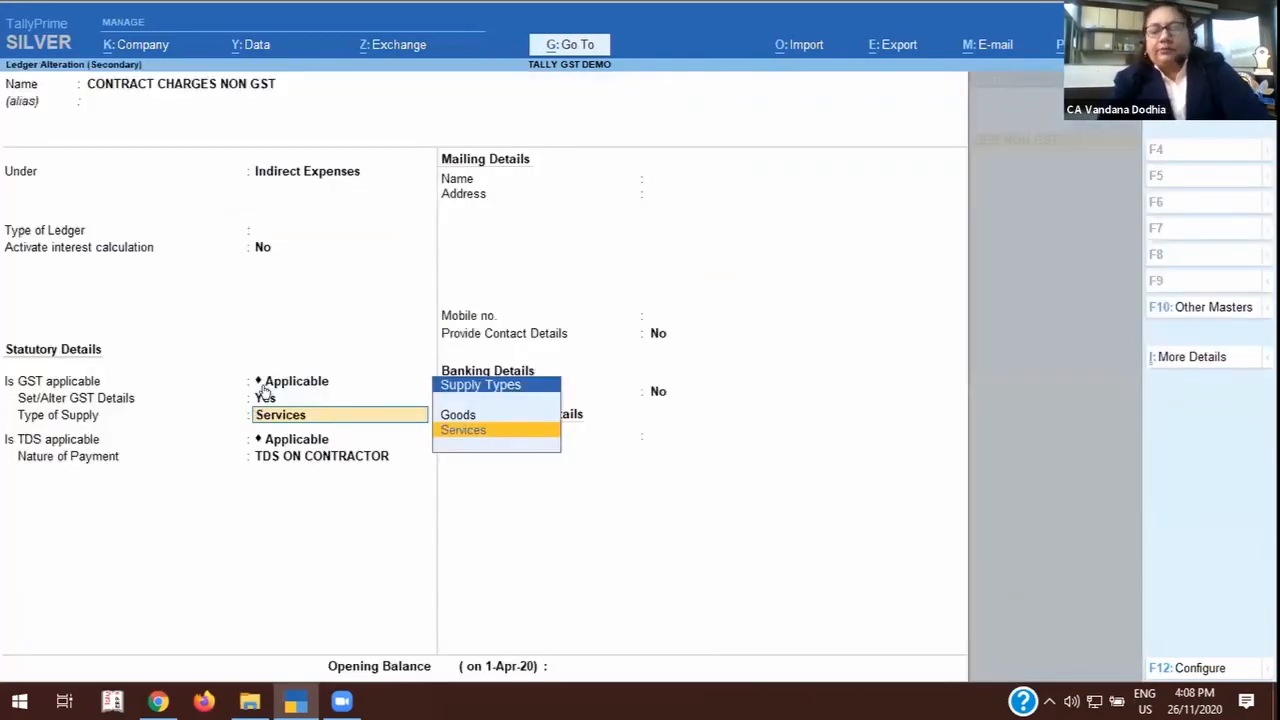
# Reopen the ledger's GST details and configure them with Allow HSN/SAC details and Set type of goods both set to Yes.
pyautogui.click(265, 396)
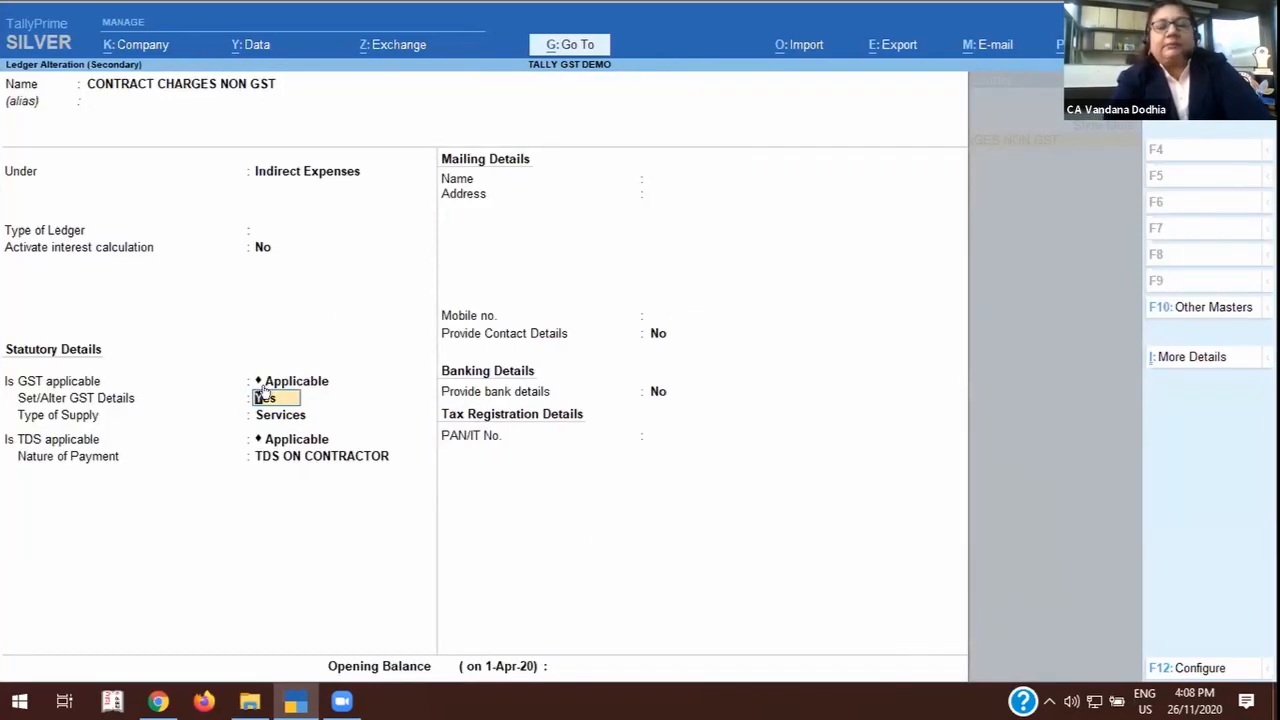
pyautogui.click(266, 396)
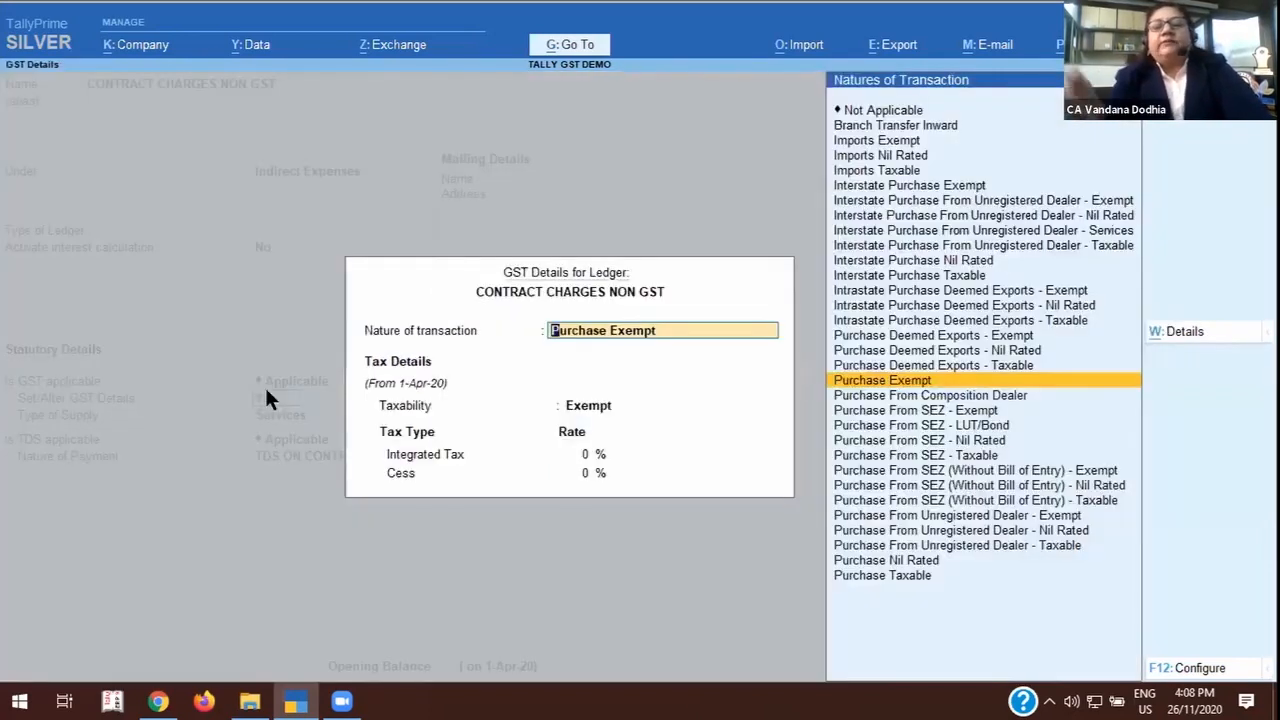
pyautogui.click(1188, 662)
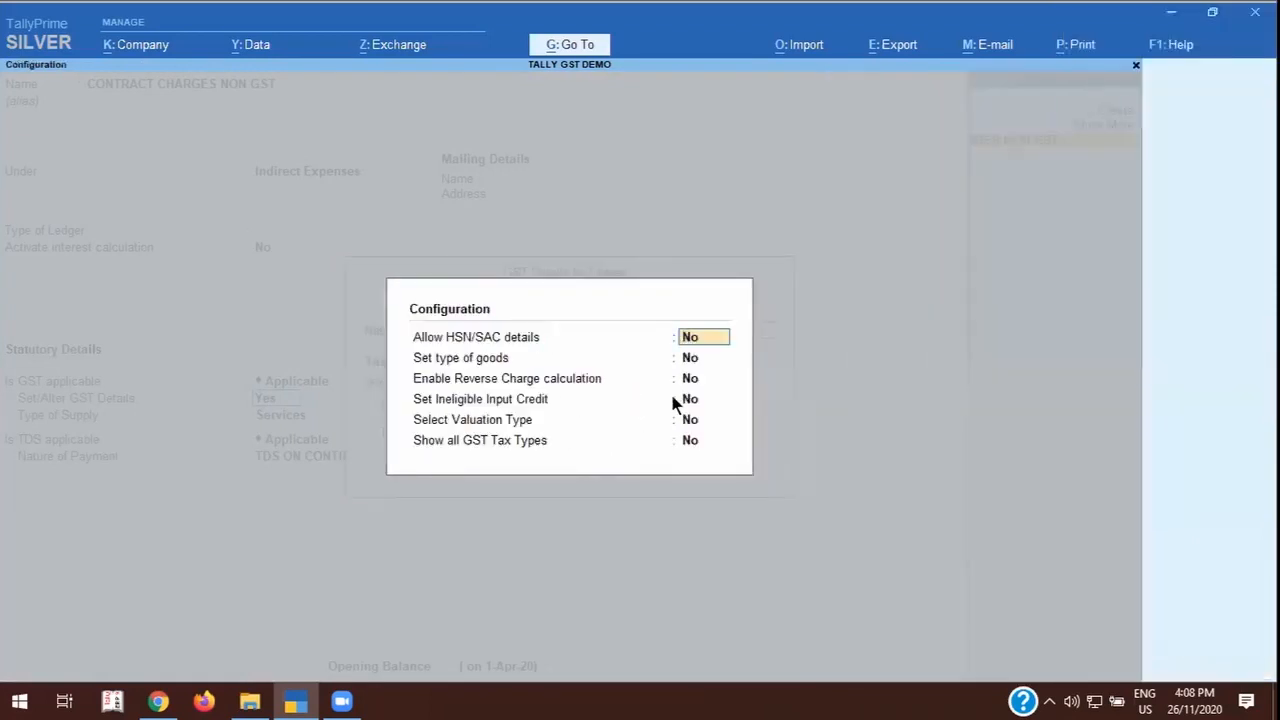
pyautogui.write('y')
pyautogui.press('Return')
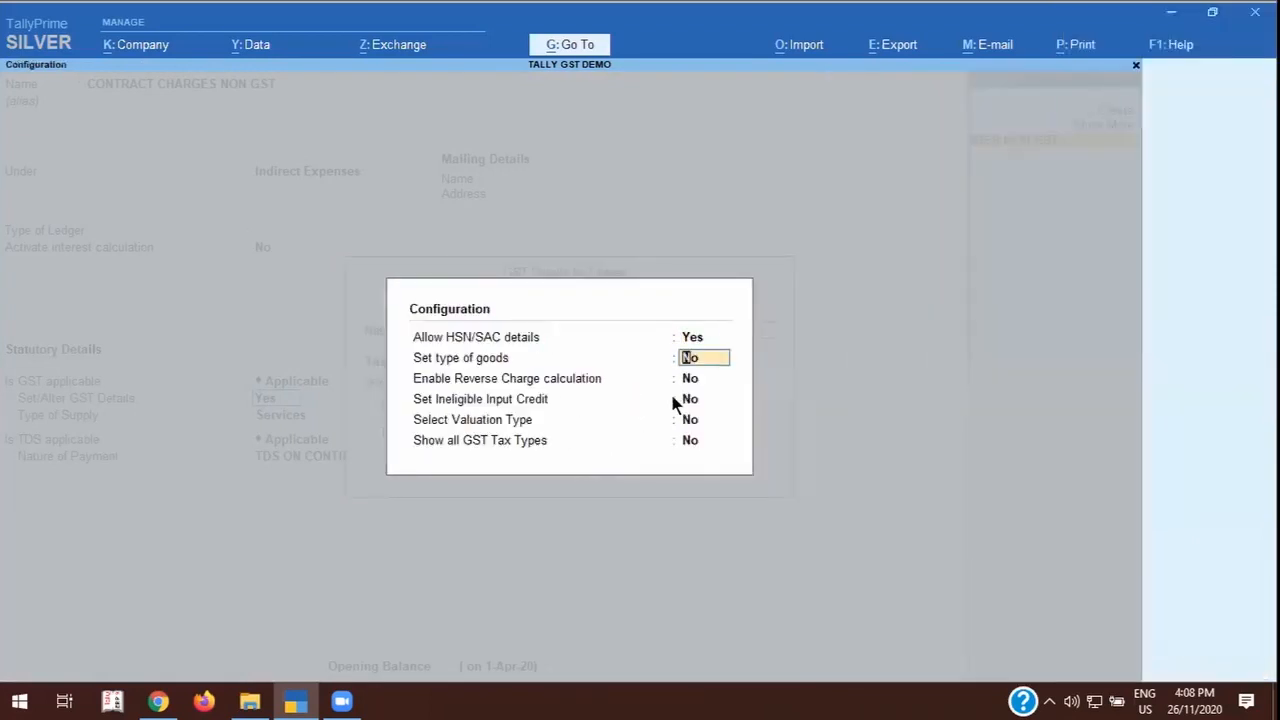
pyautogui.write('y')
pyautogui.press('Return')
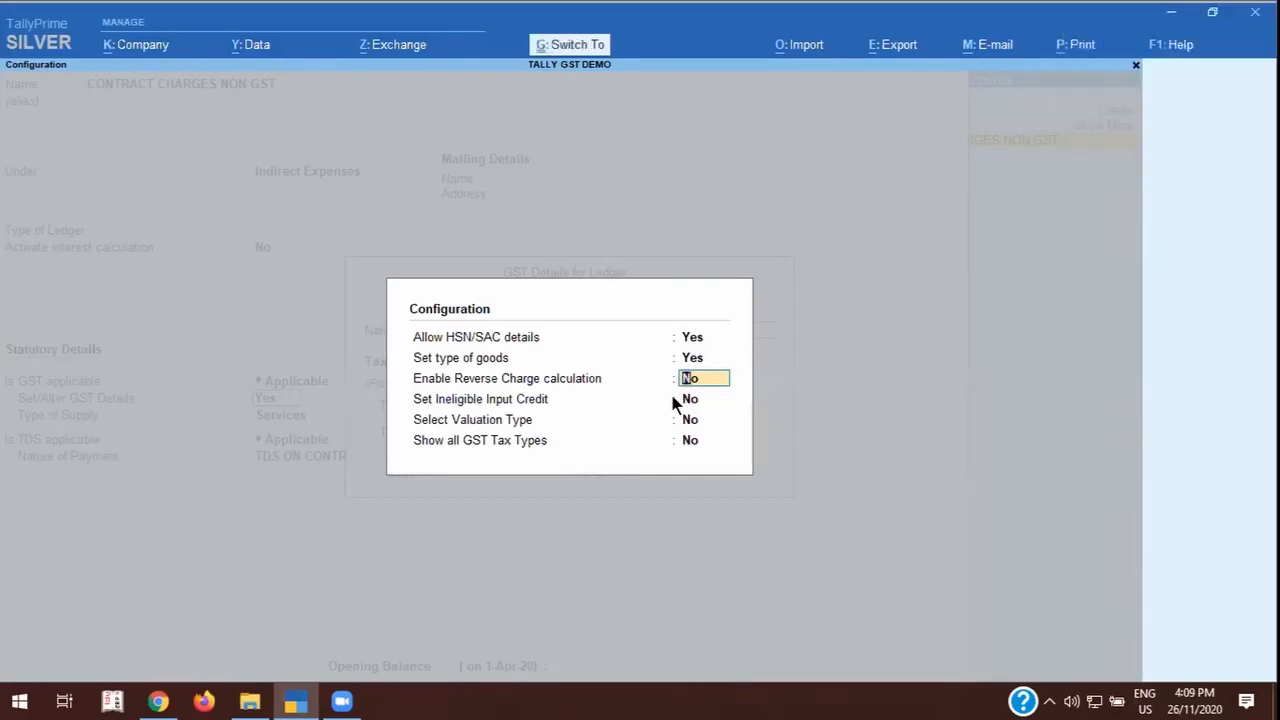
pyautogui.hotkey('ctrl', 'a')
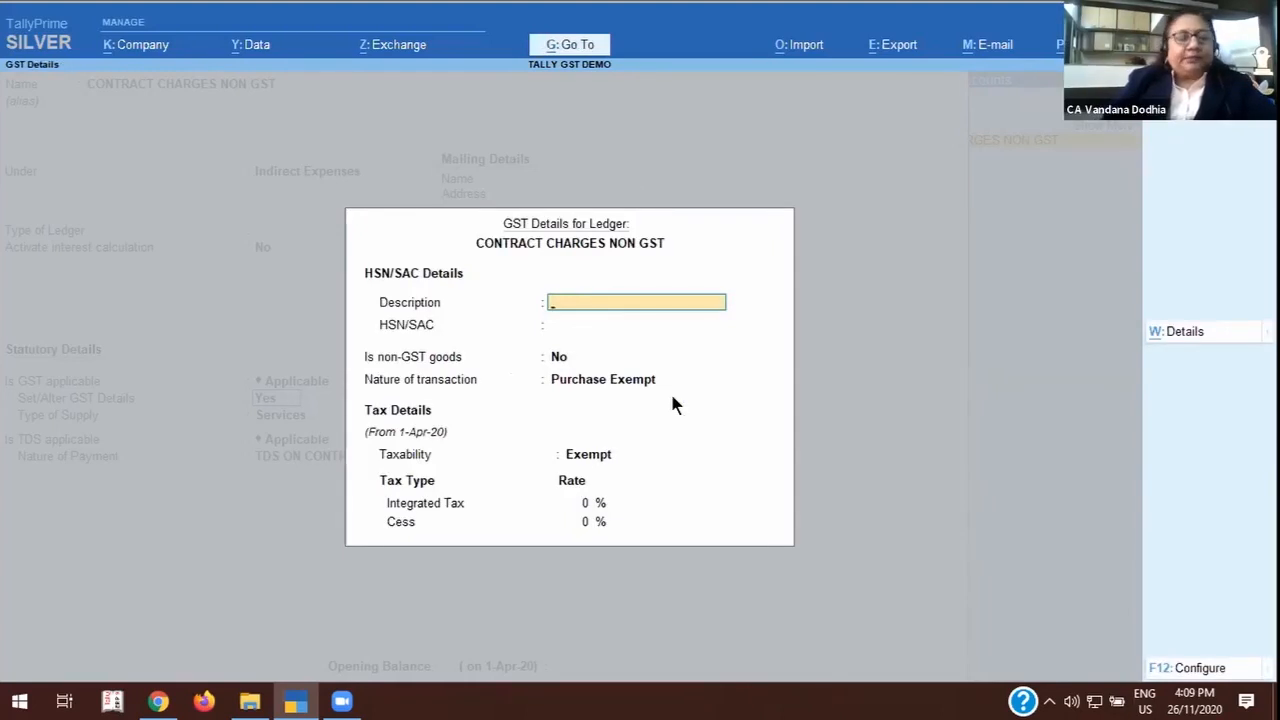
# Leave the GST details, ledger alteration and expense voucher without saving, going back to the CONTRACT CHARGES NON GST ledger vouchers.
pyautogui.press('Escape')
pyautogui.press('y')
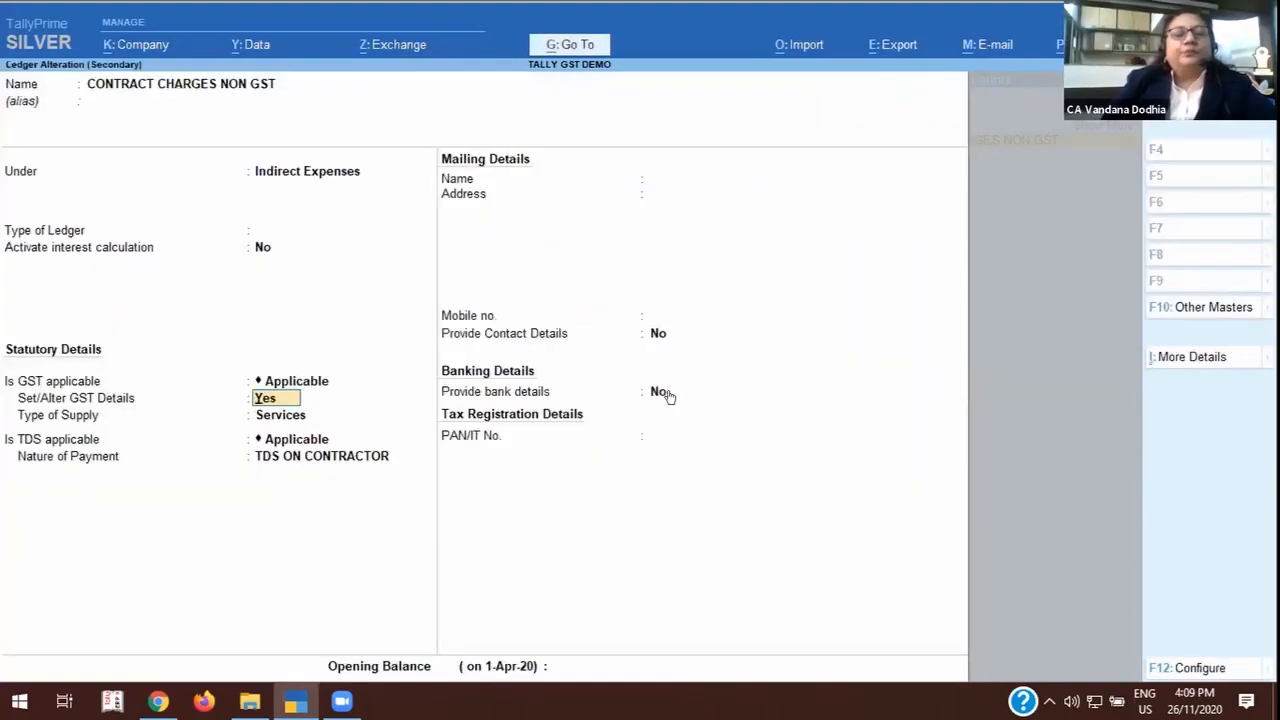
pyautogui.press('Escape')
pyautogui.press('y')
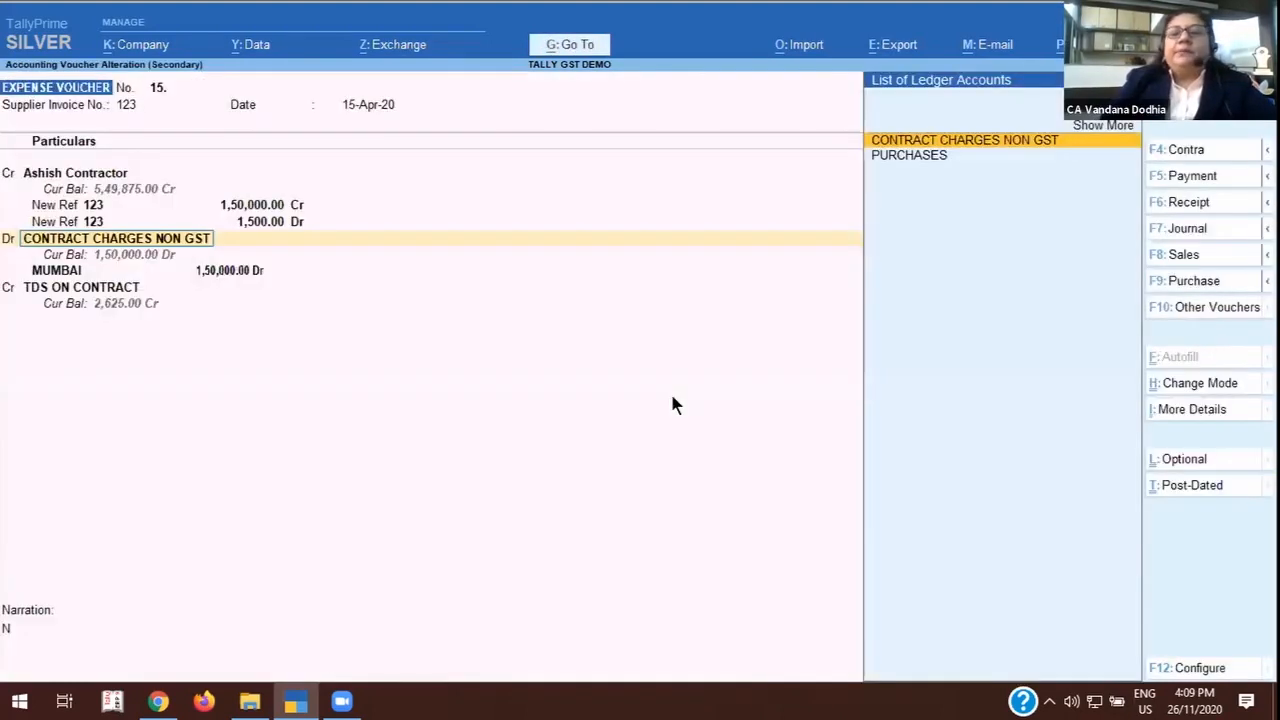
pyautogui.press('Escape')
# Return to the ledger selection in the account books, search the ledger list for PR and clear the search.
pyautogui.press('Escape')
pyautogui.press('y')
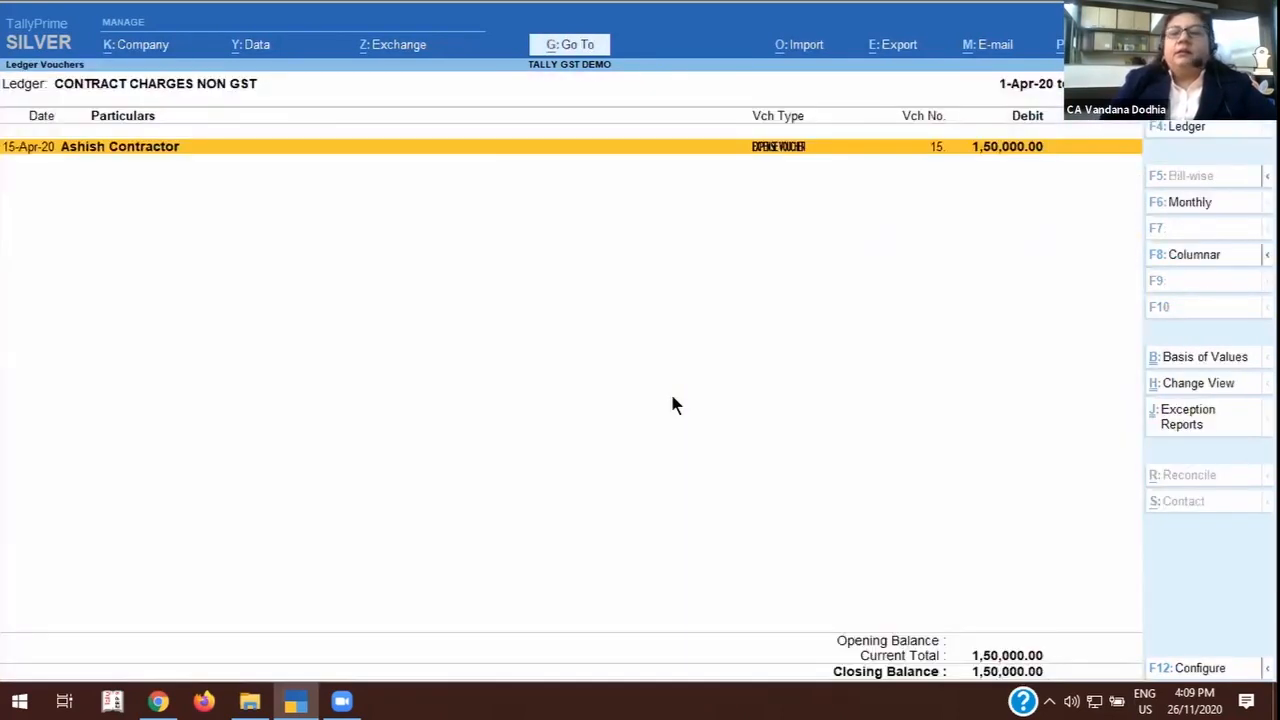
pyautogui.press('Escape')
pyautogui.press('Return')
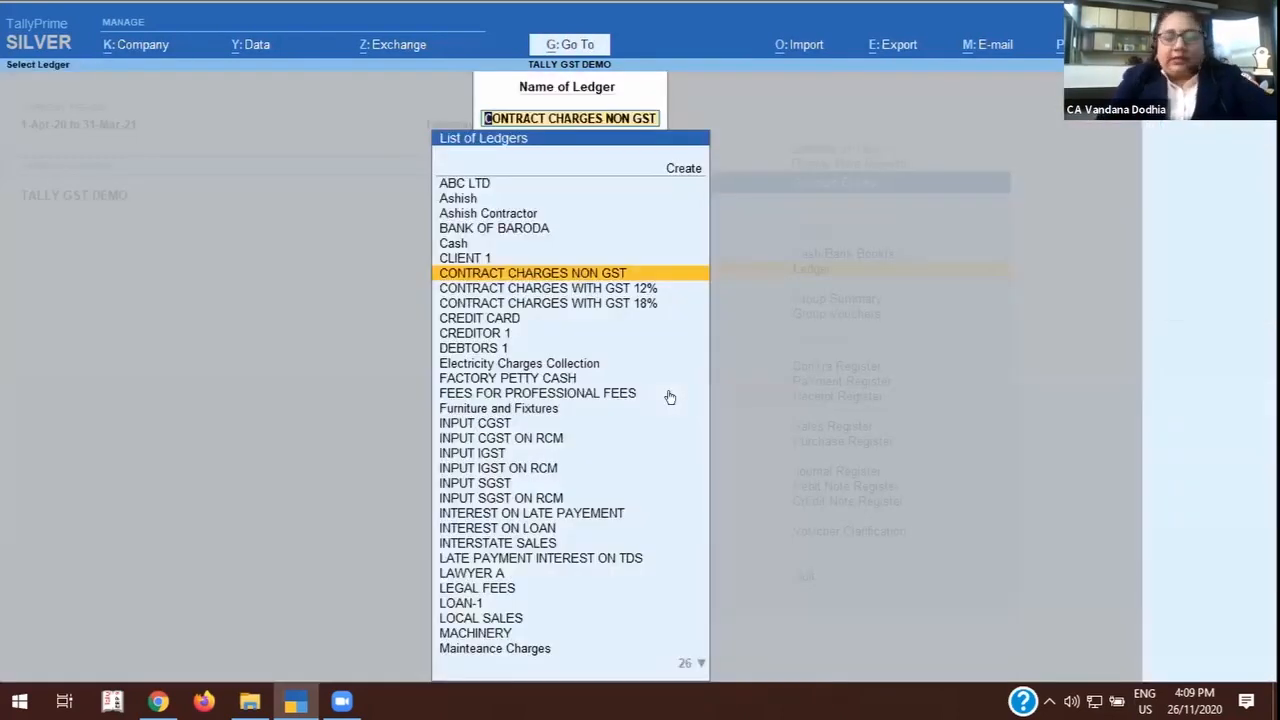
pyautogui.write('PR')
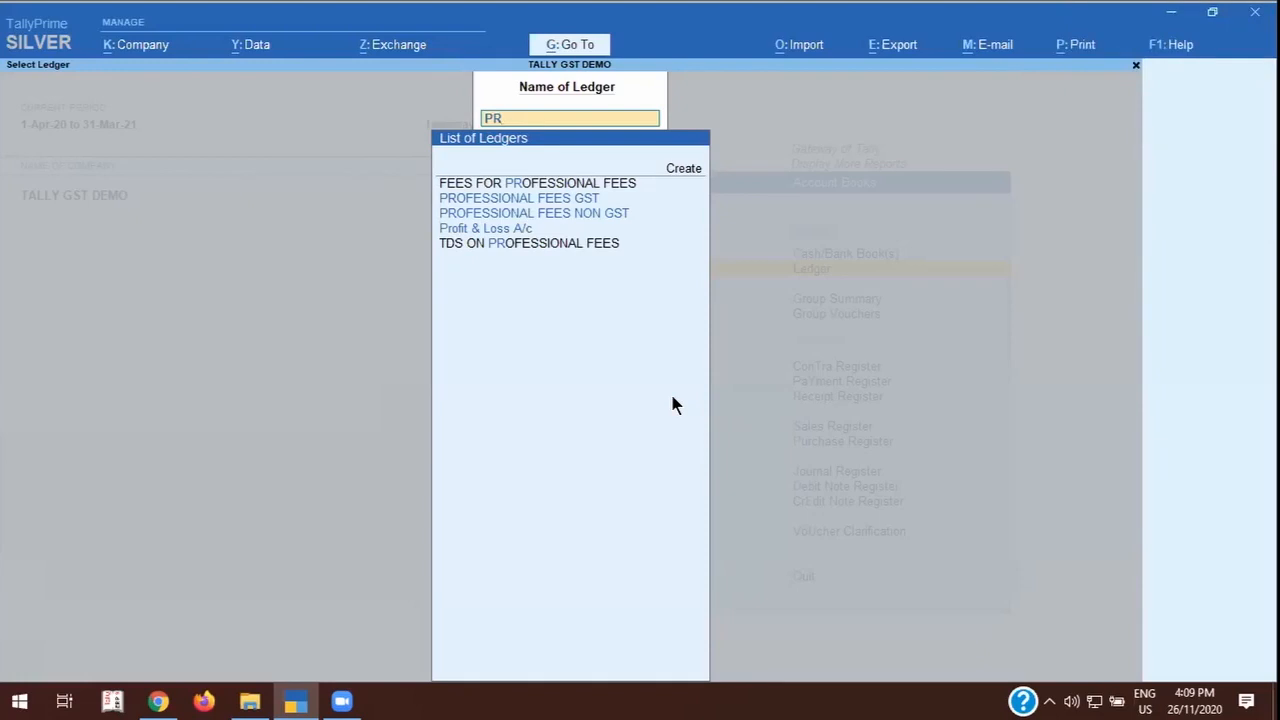
pyautogui.press('BackSpace')
pyautogui.press('BackSpace')
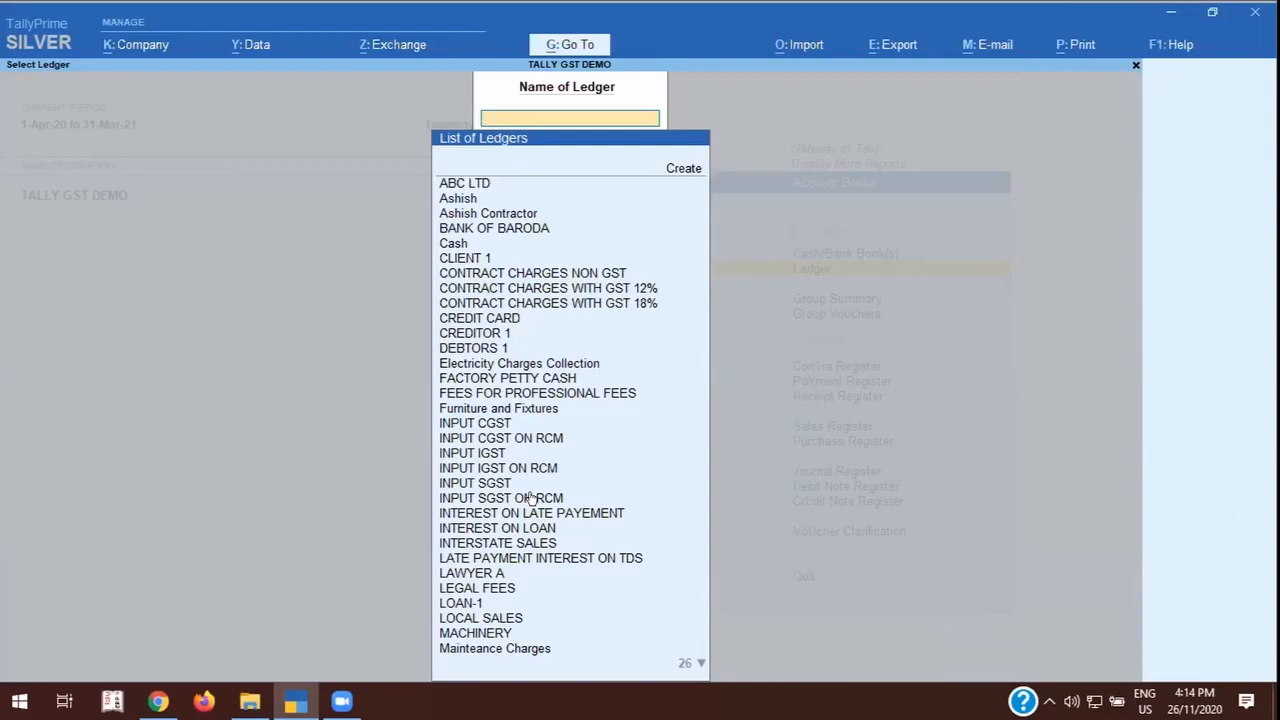
# Leave the ledger selection, open the Sales Register and view the October sales vouchers.
pyautogui.press('Escape')
pyautogui.press('Escape')
pyautogui.press('Escape')
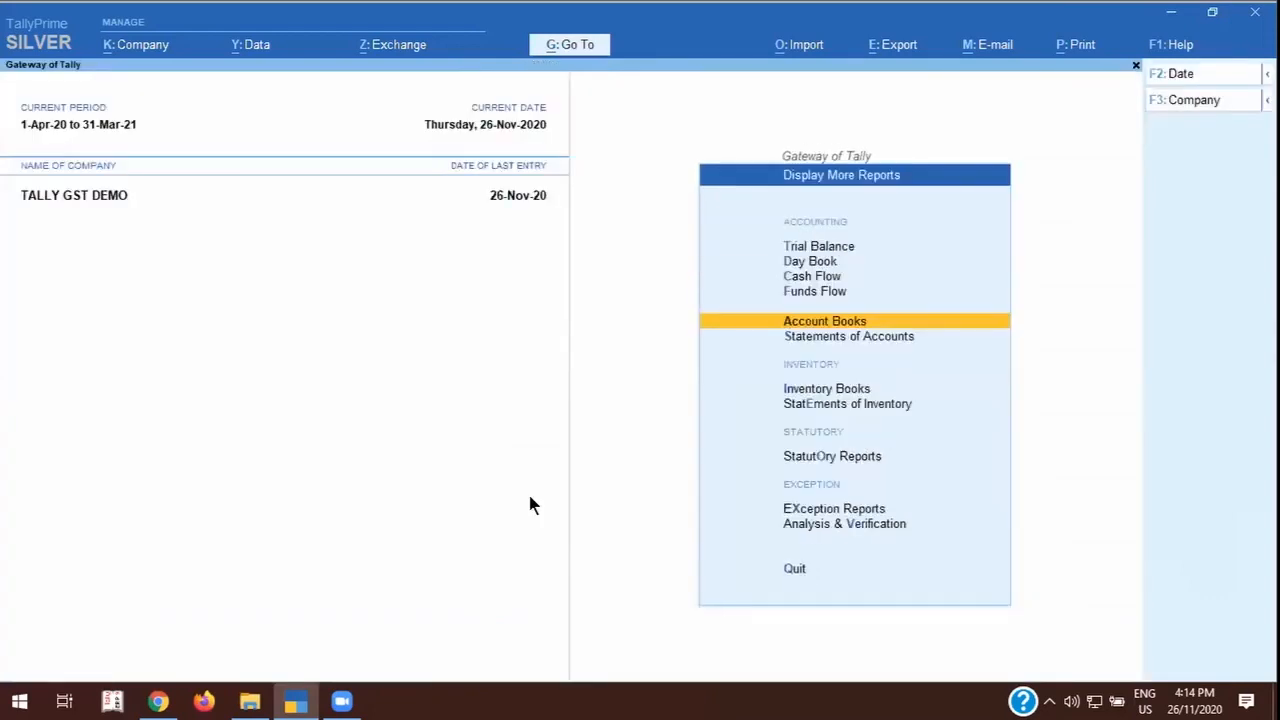
pyautogui.press('d')
pyautogui.press('a')
pyautogui.press('s')
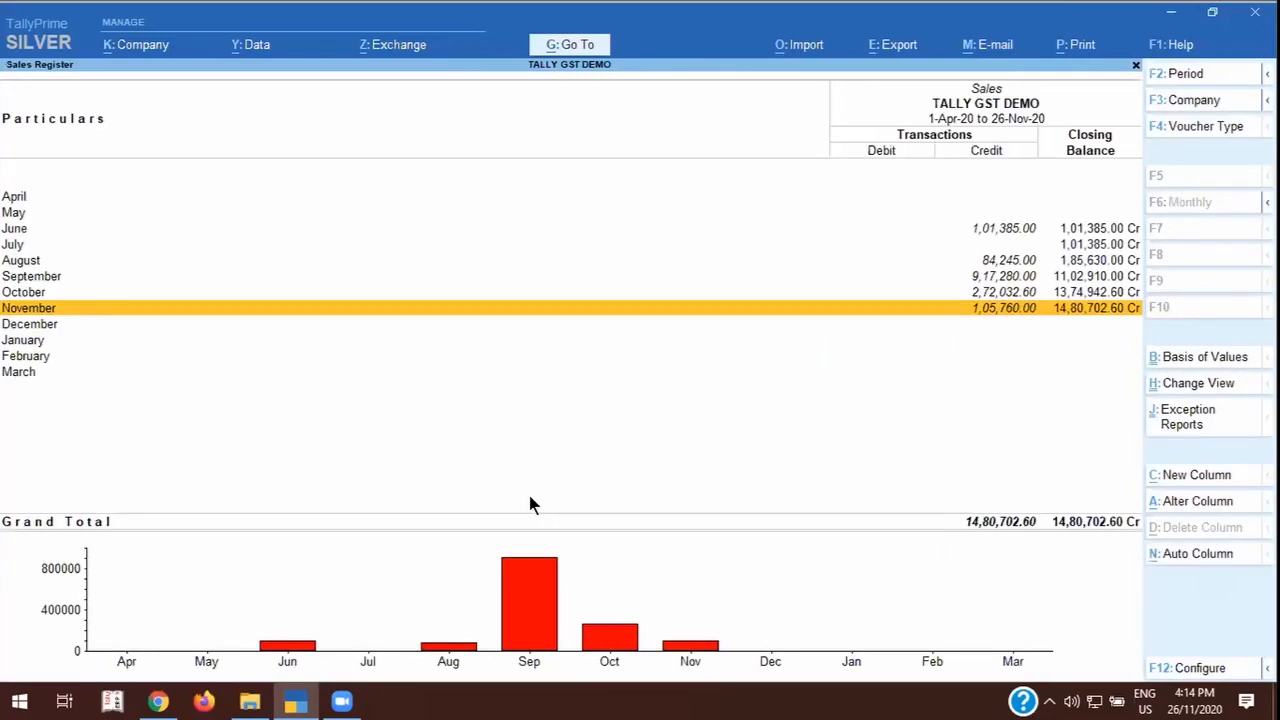
pyautogui.press('Up')
pyautogui.press('Return')
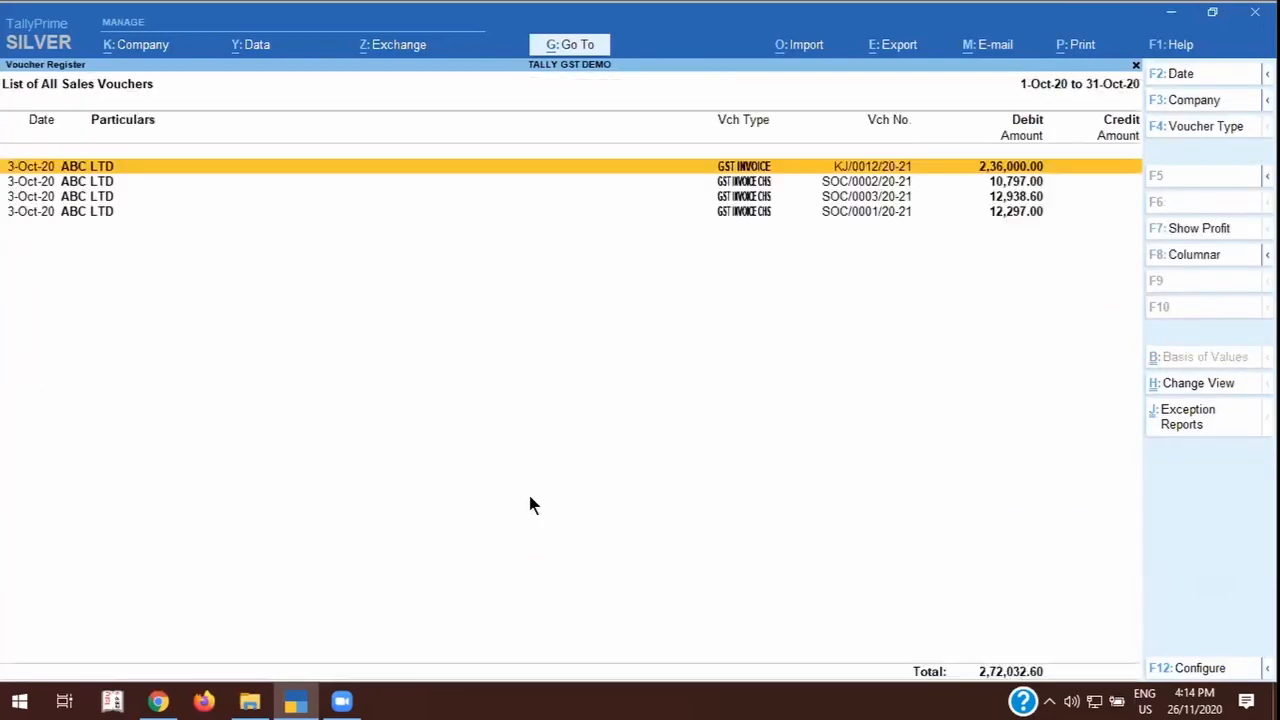
pyautogui.press('Escape')
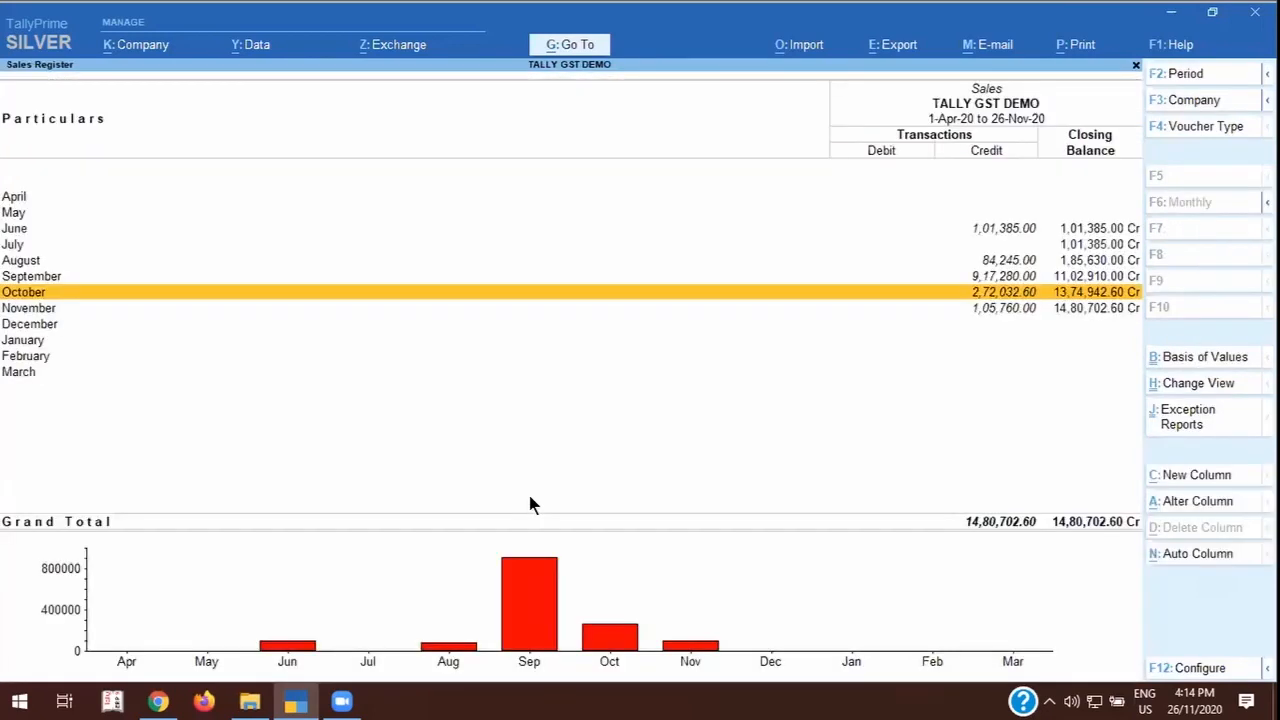
# Return to the Gateway of Tally and open the GSTR-1 return from the statutory GST reports.
pyautogui.press('Escape')
pyautogui.press('Escape')
pyautogui.press('Escape')
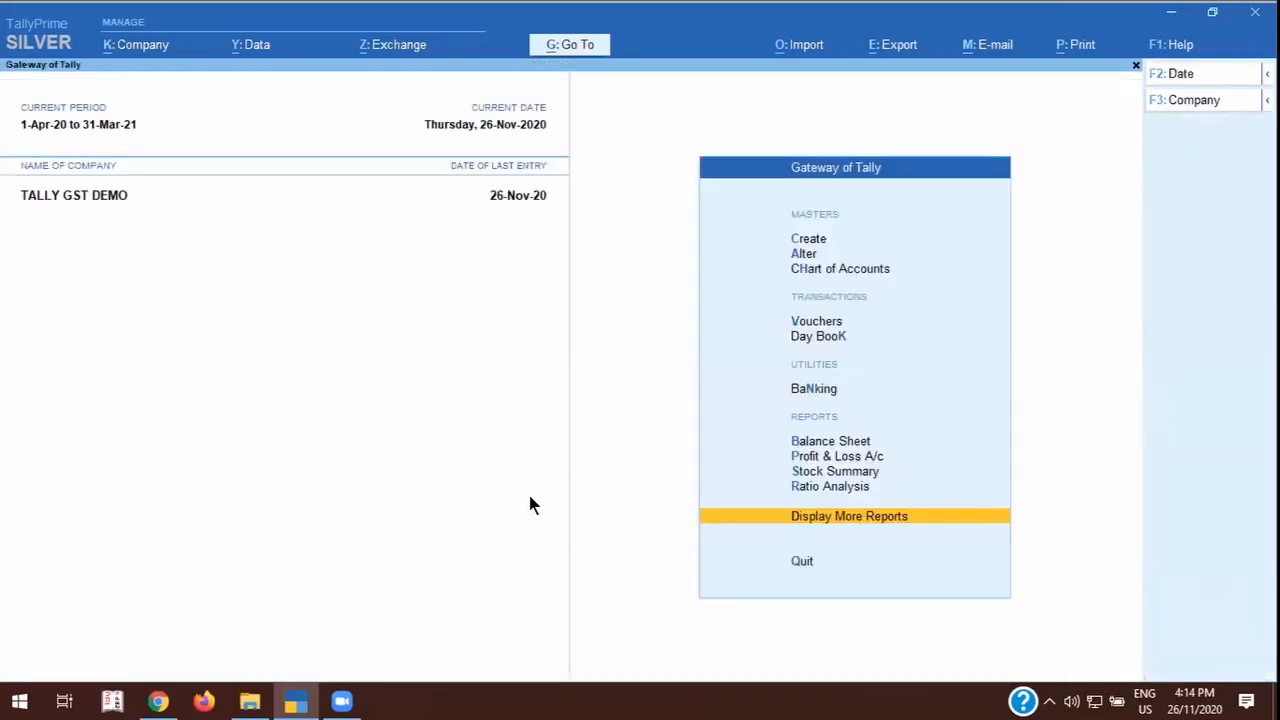
pyautogui.press('Escape')
pyautogui.press('Escape')
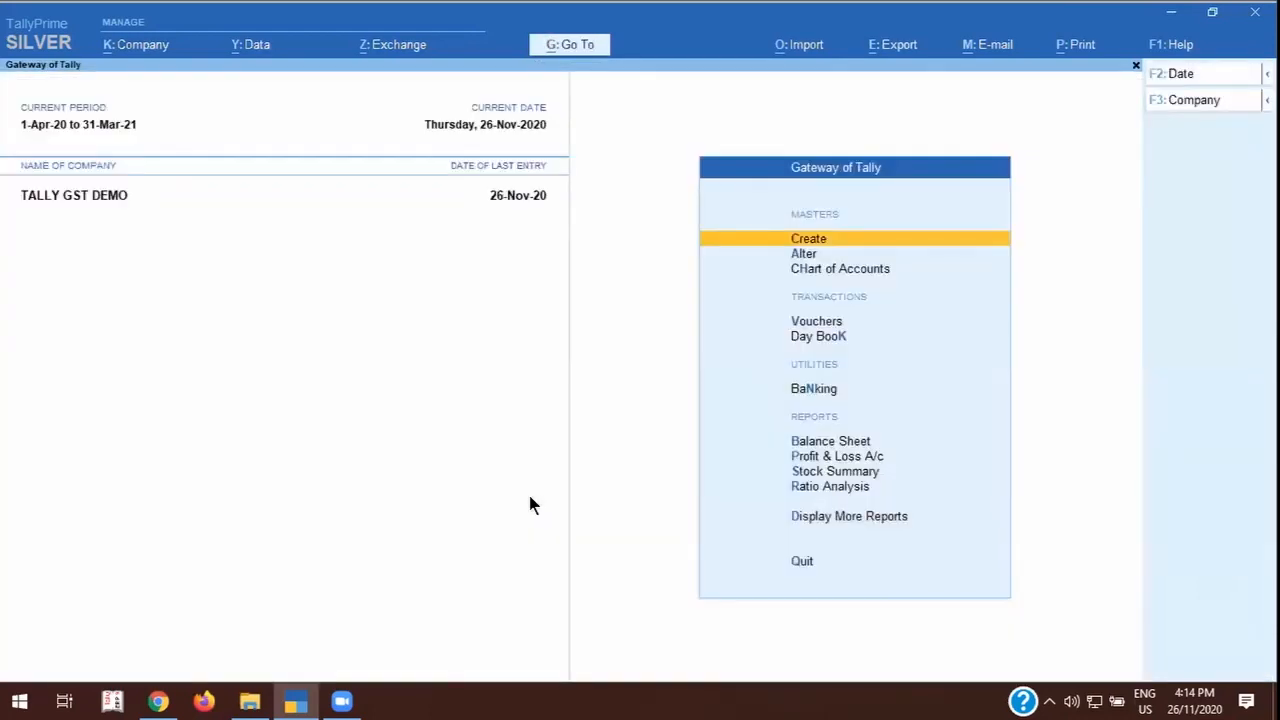
pyautogui.press('d')
pyautogui.press('u')
pyautogui.press('g')
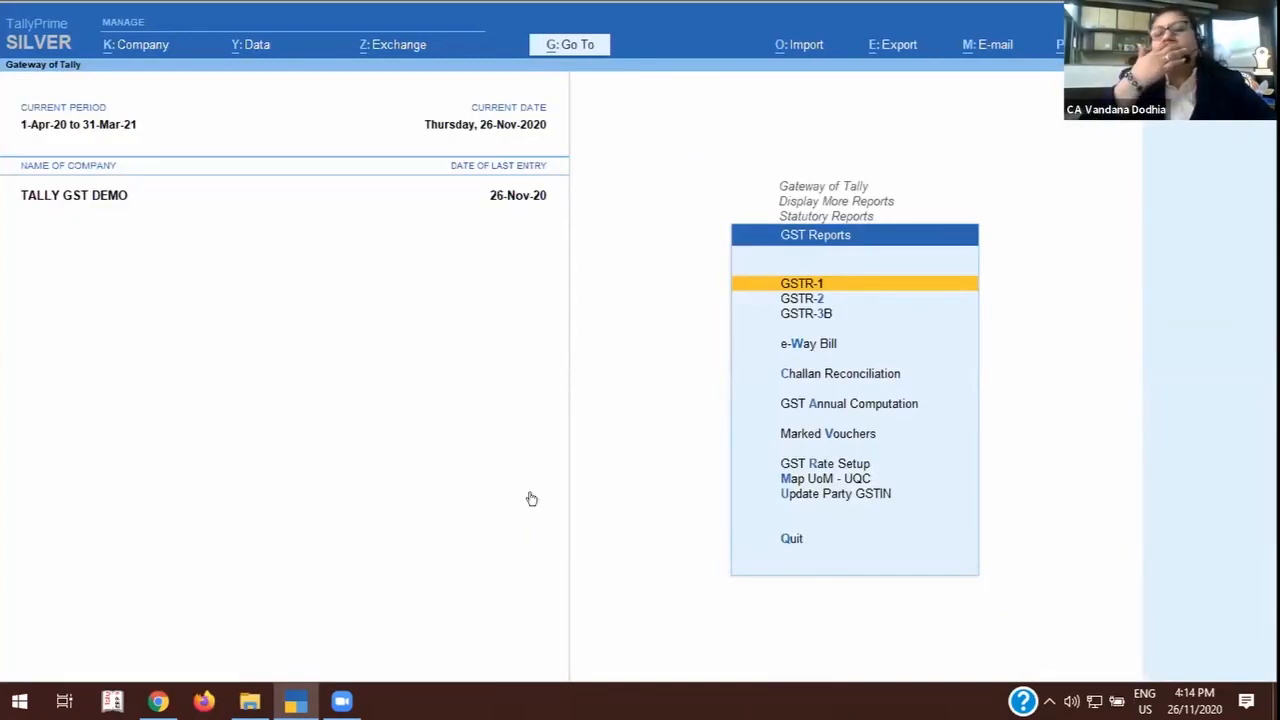
pyautogui.press('Return')
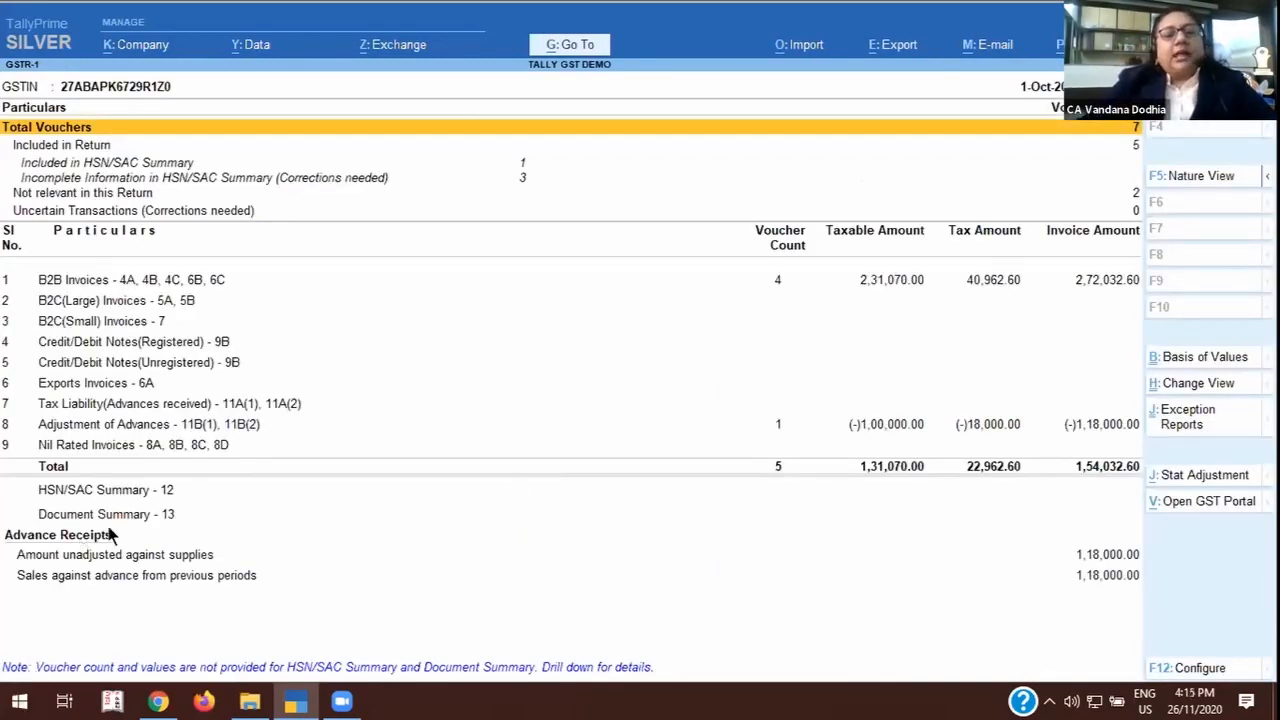
# Examine GSTR-1's HSN/SAC Summary, including its incomplete-information line and the FEES FOR PROFESSIONAL FEES row.
pyautogui.click(121, 489)
pyautogui.click(121, 489)
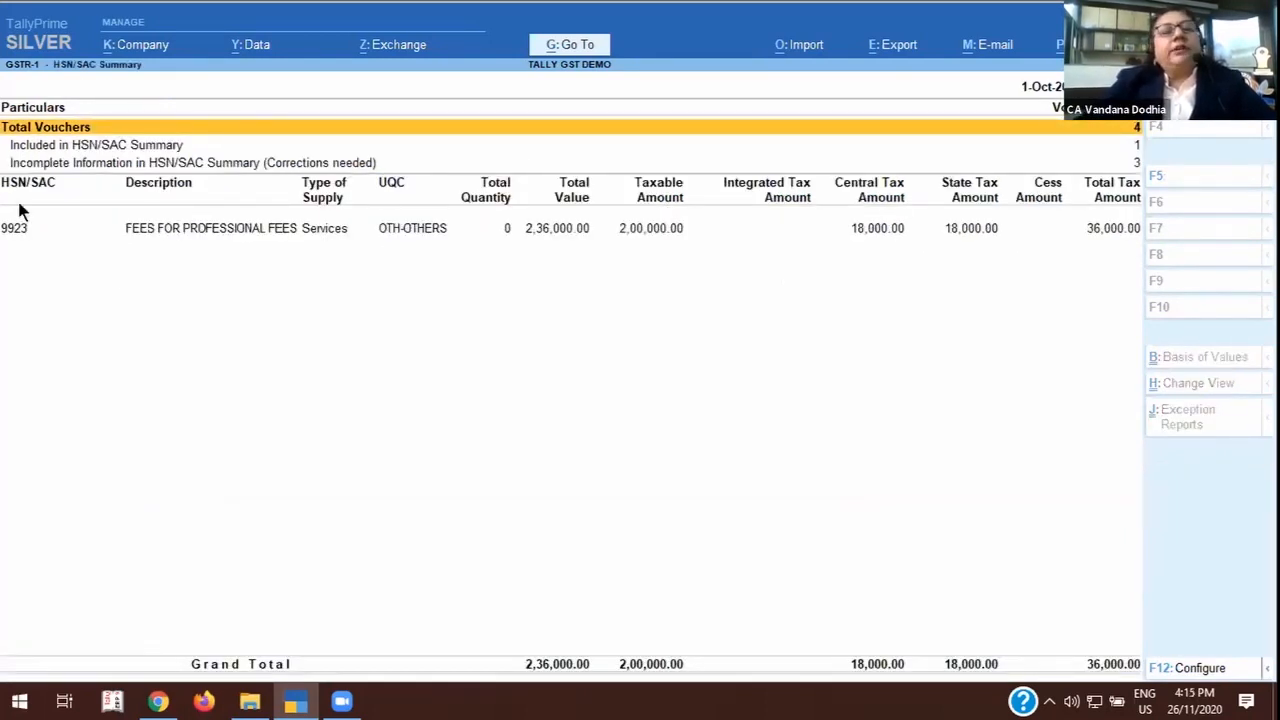
pyautogui.click(133, 160)
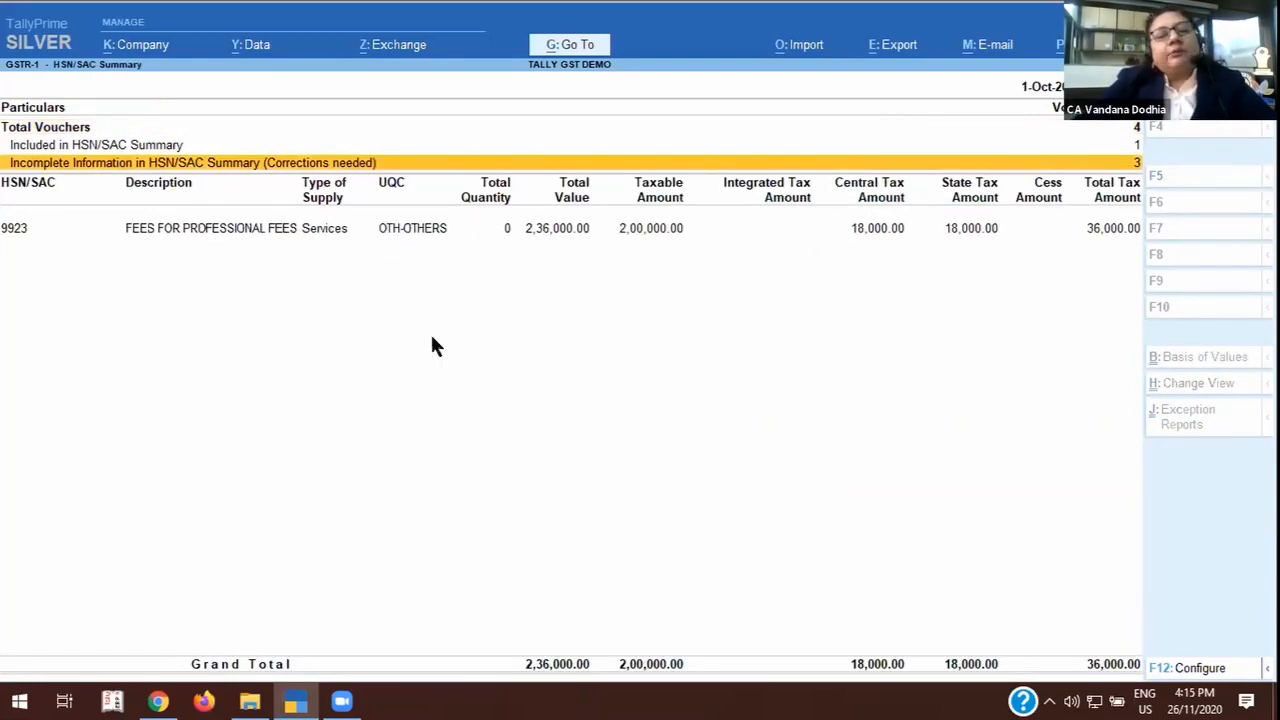
pyautogui.click(8, 229)
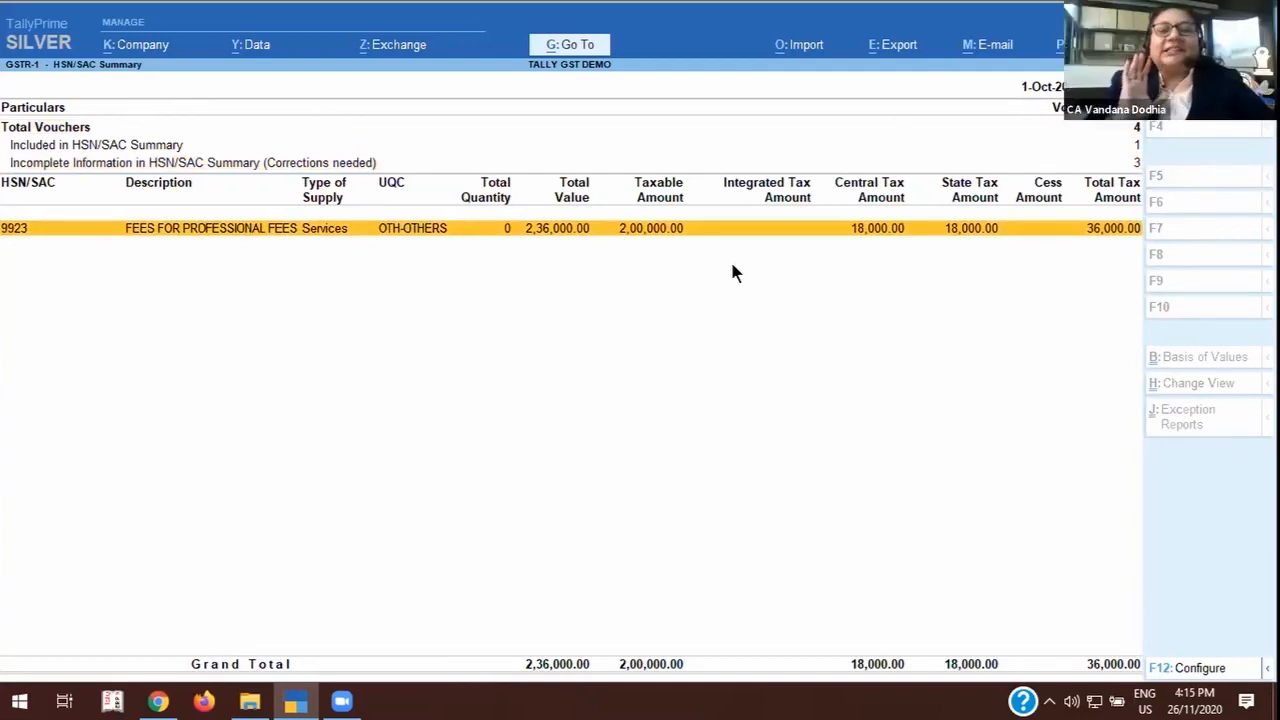
pyautogui.press('Escape')
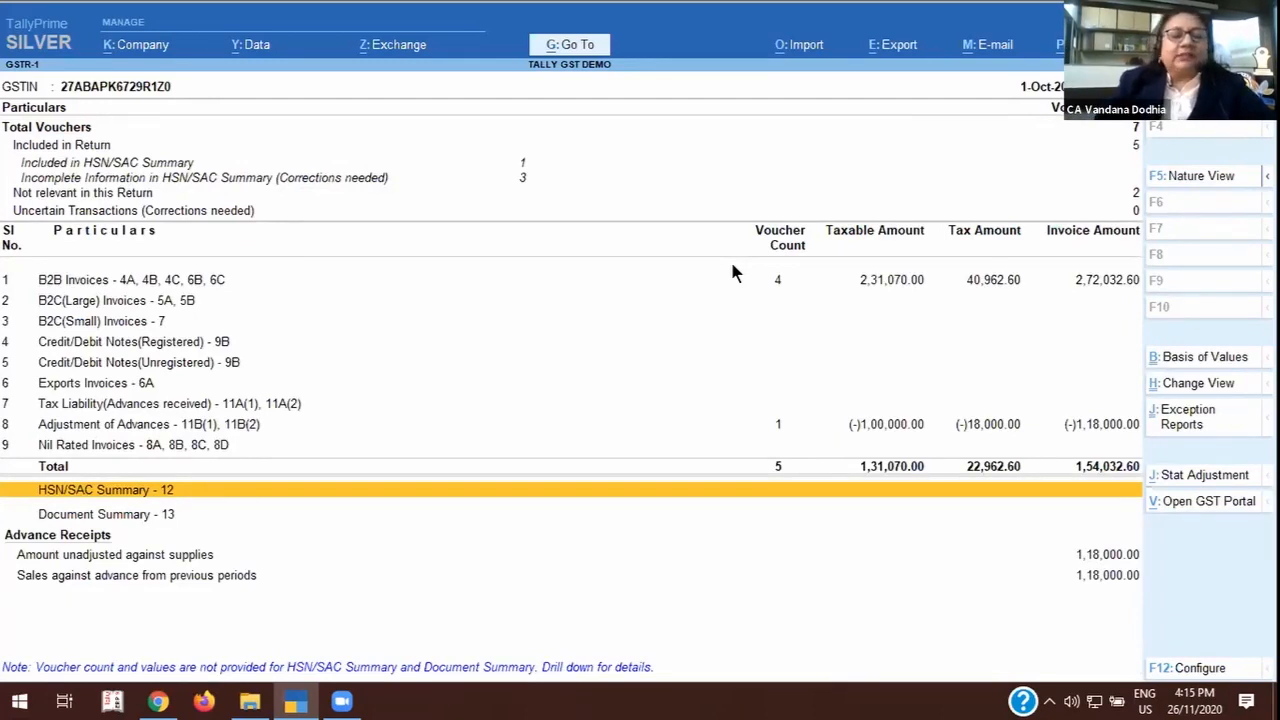
# Switch from GSTR-1 to the GSTR-3B return and review its rows from Eligible ITC to Advance Payments.
pyautogui.press('Escape')
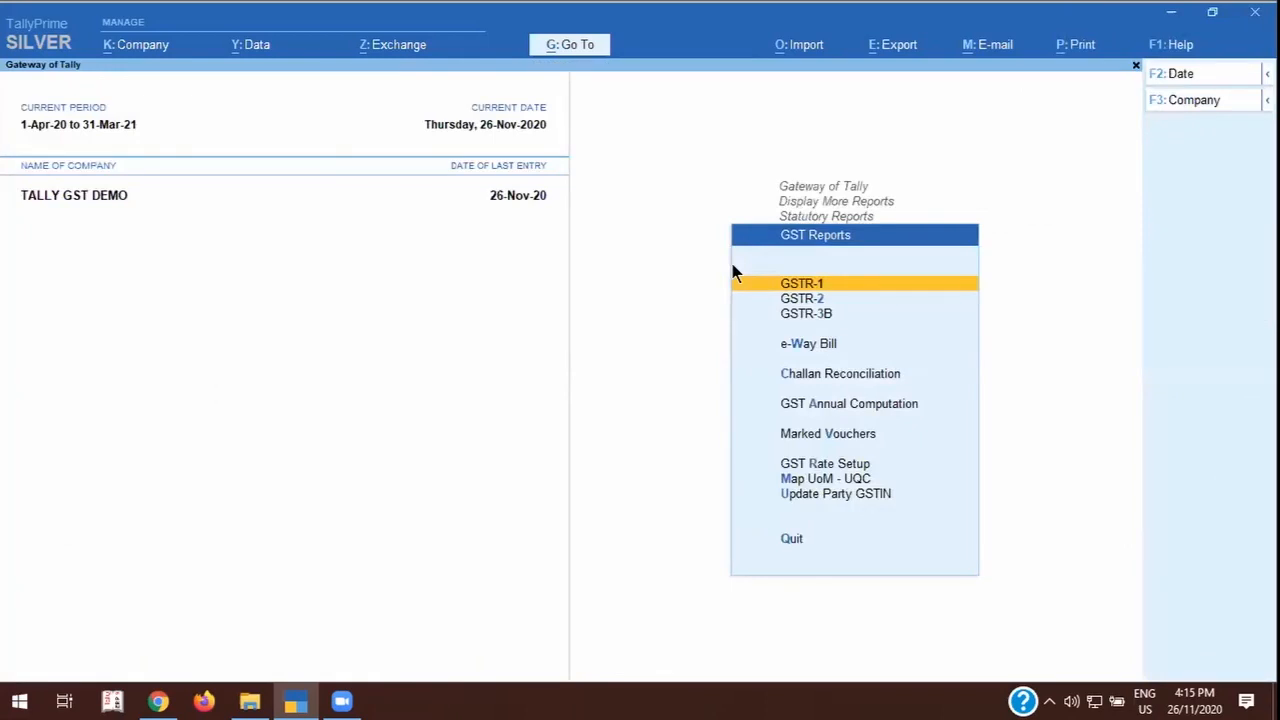
pyautogui.press('Down')
pyautogui.press('Down')
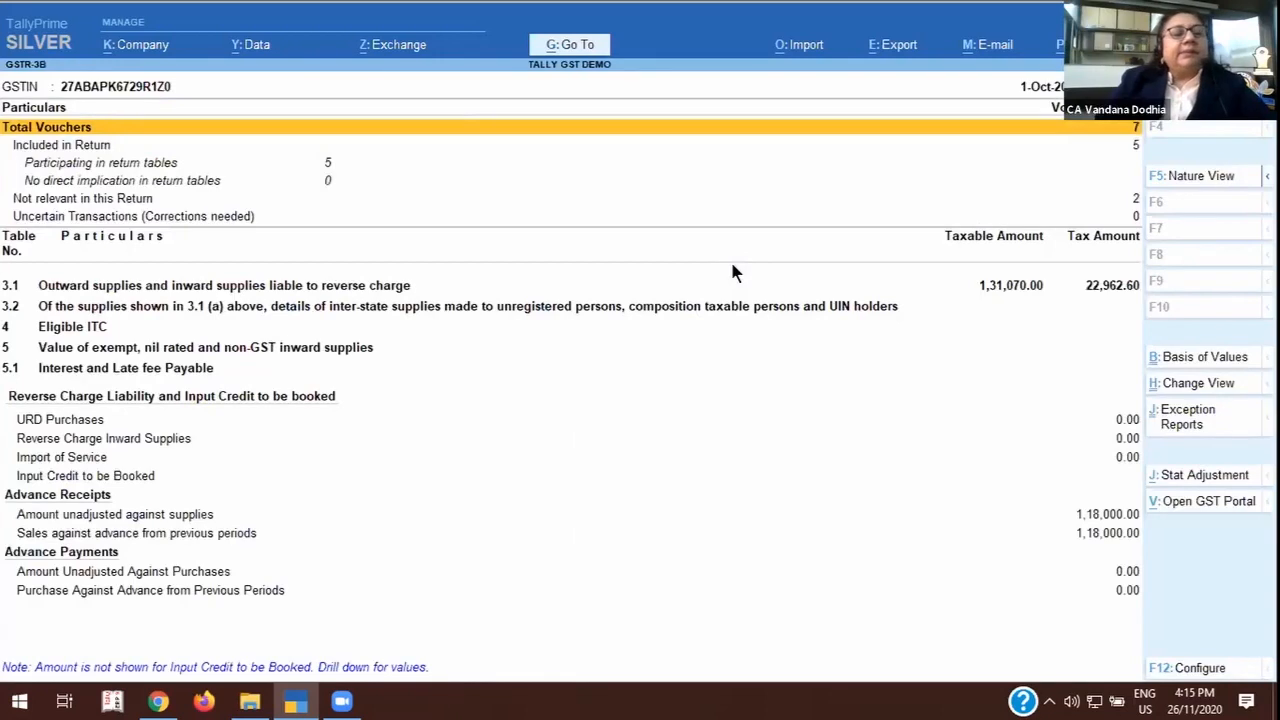
pyautogui.click(84, 332)
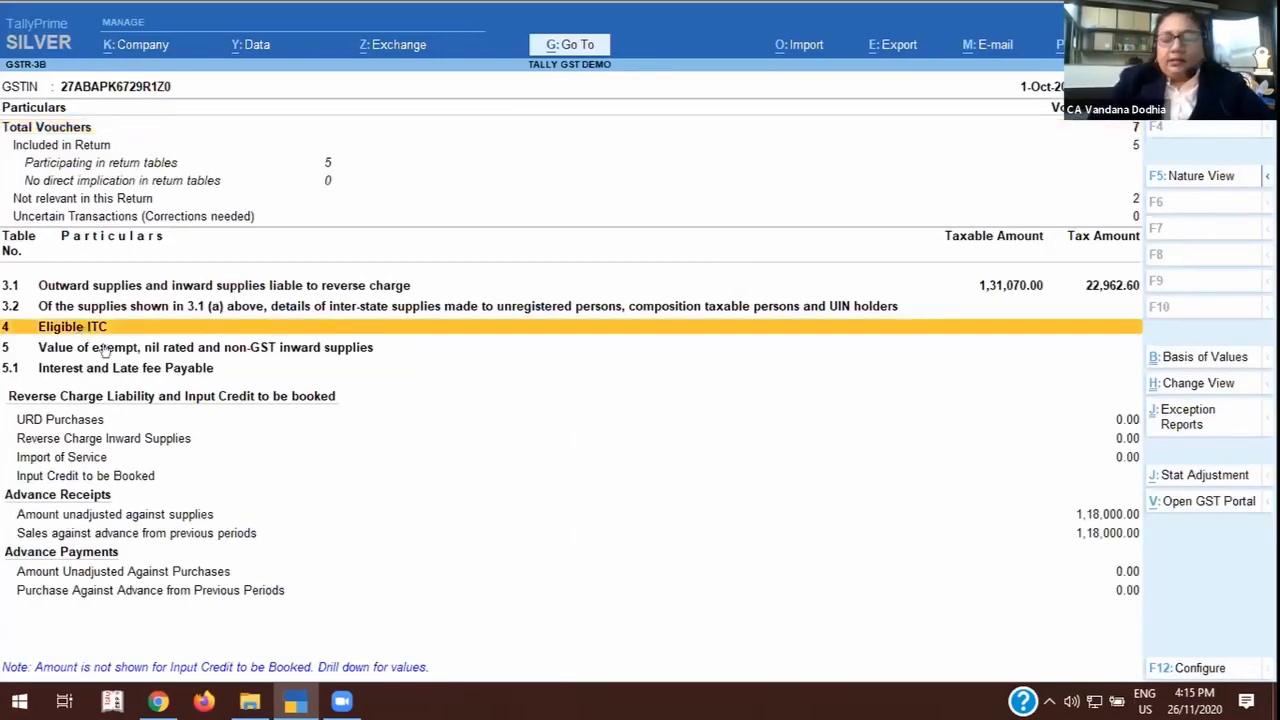
pyautogui.press('Down')
pyautogui.press('Down')
pyautogui.press('Down')
pyautogui.press('Down')
pyautogui.press('Down')
pyautogui.press('Down')
pyautogui.press('Down')
pyautogui.press('Down')
pyautogui.press('Down')
pyautogui.press('Down')
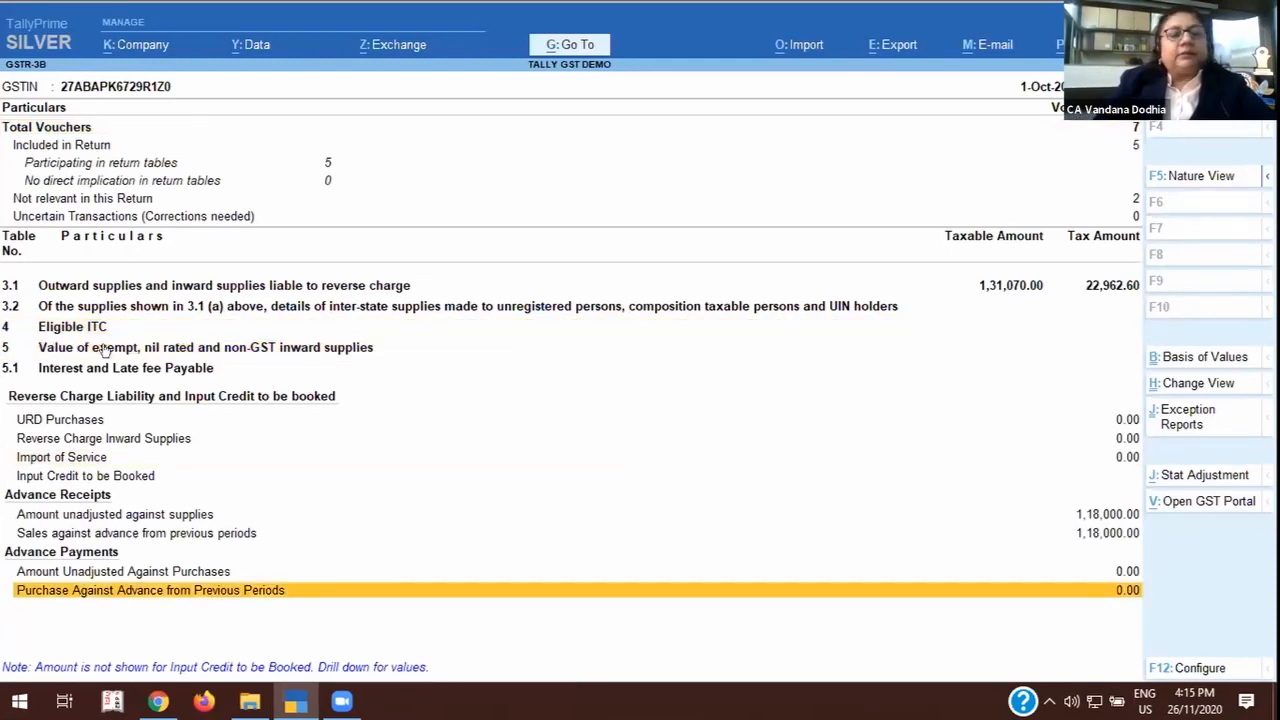
pyautogui.press('Up')
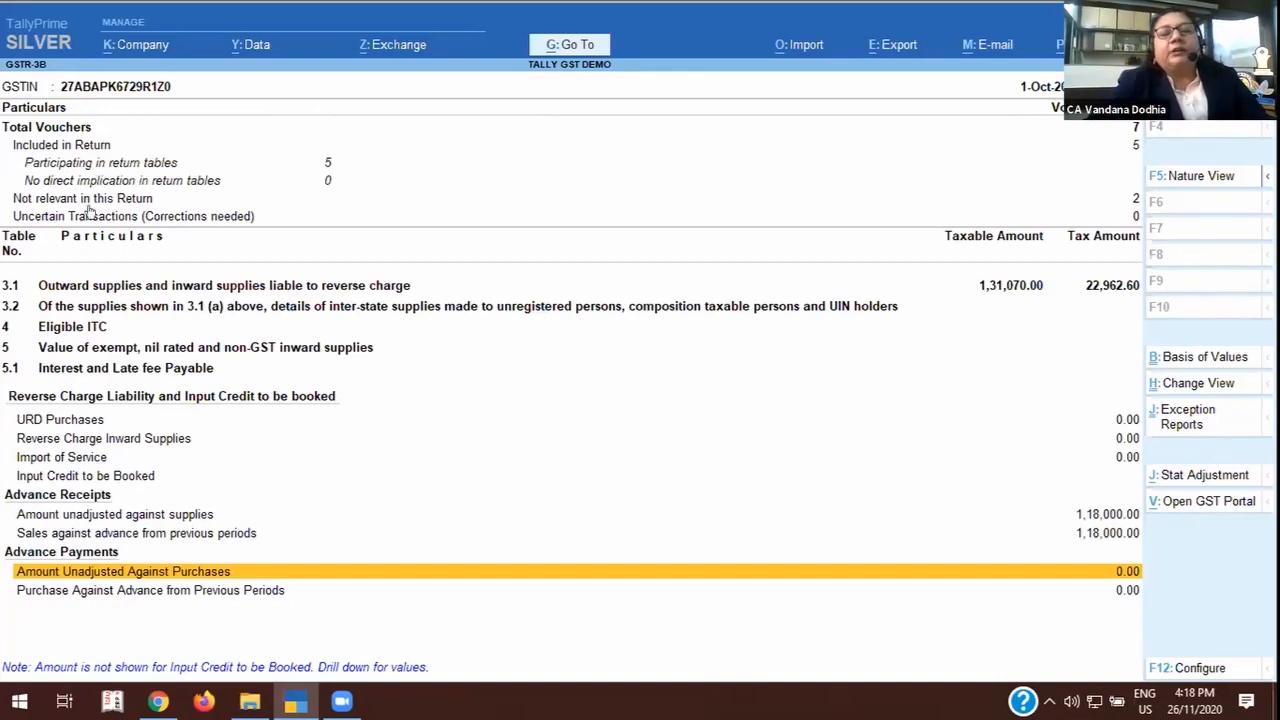
# Drill into GSTR-3B's amount unadjusted against supplies for Maharashtra and check the Central Tax line in its tax liability summary.
pyautogui.click(1130, 216)
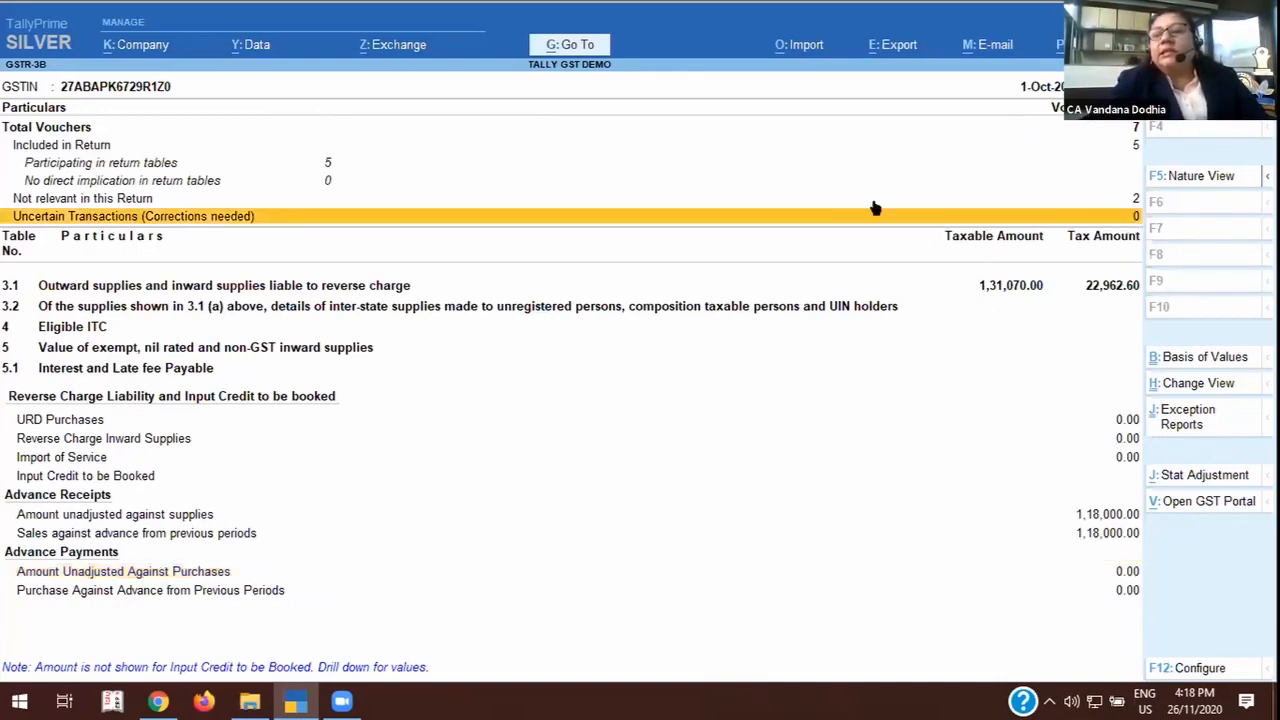
pyautogui.click(119, 516)
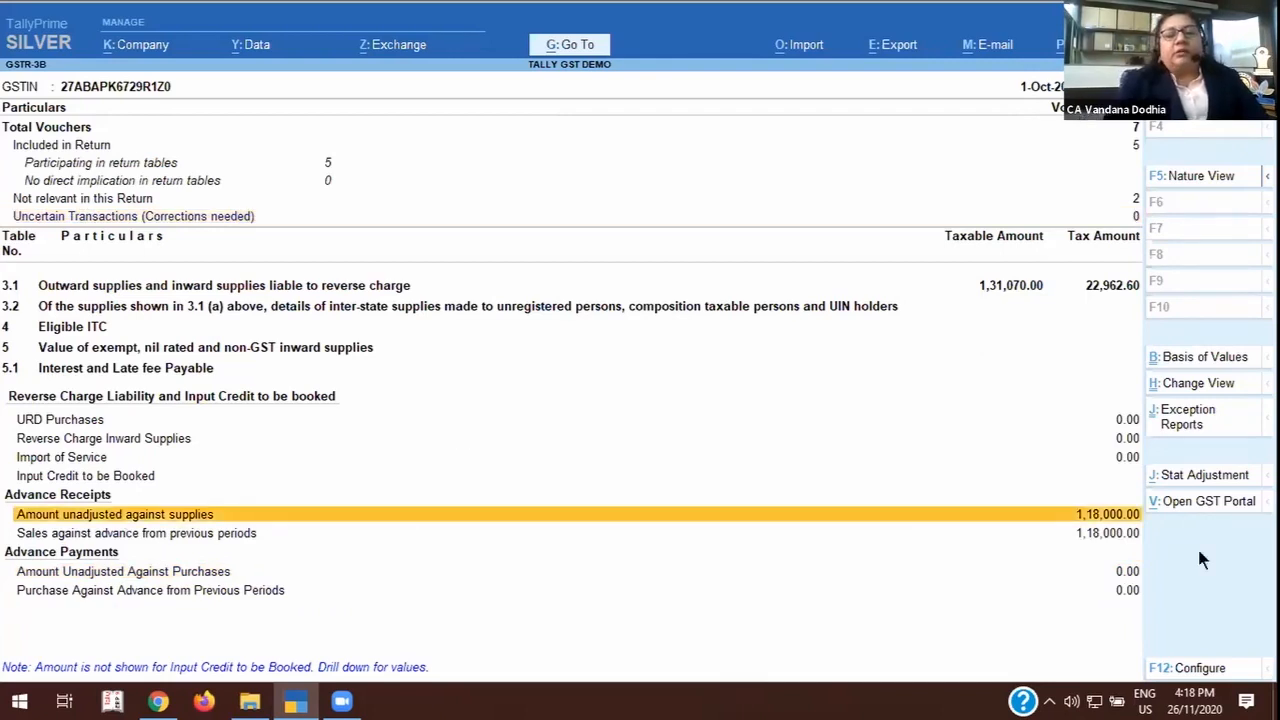
pyautogui.press('Return')
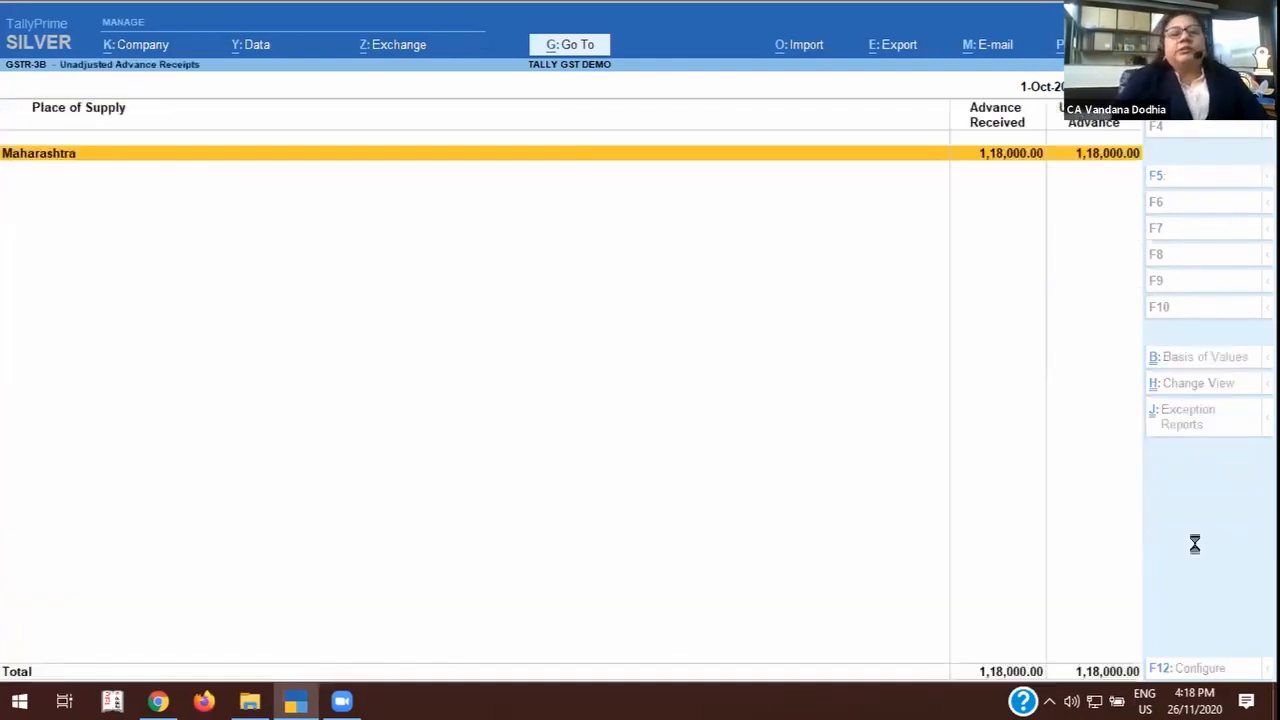
pyautogui.press('Return')
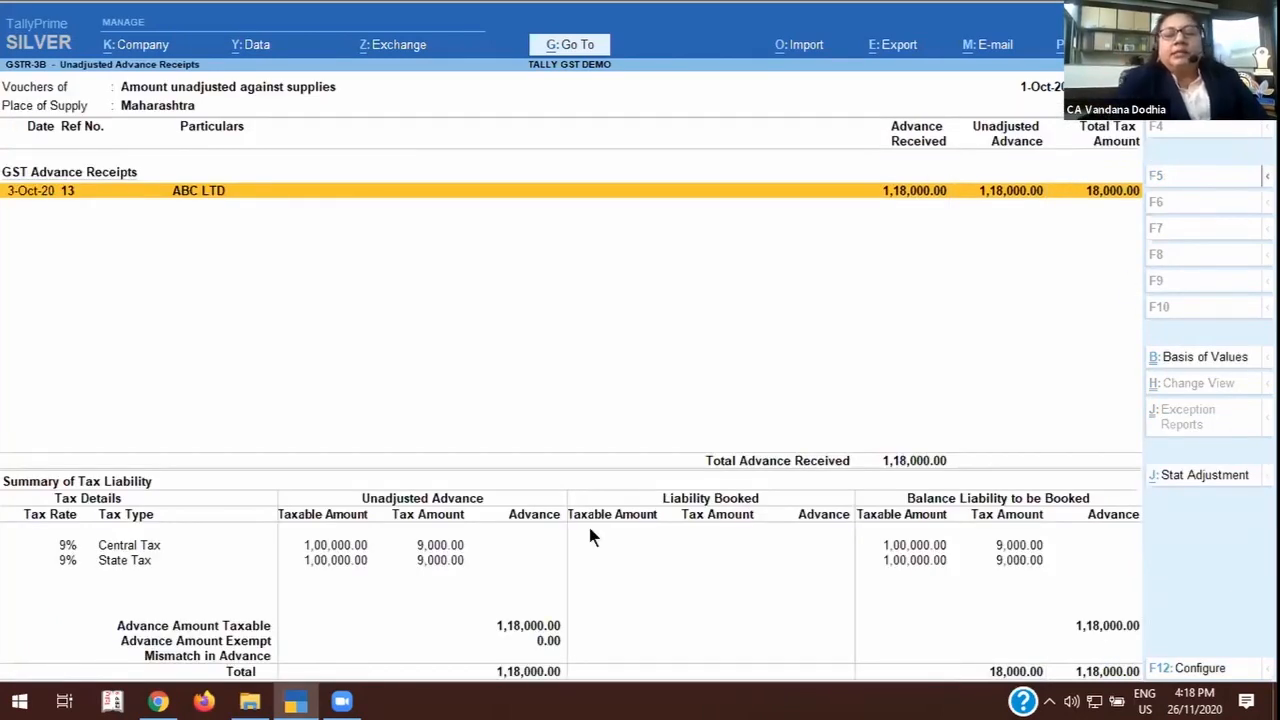
pyautogui.click(335, 547)
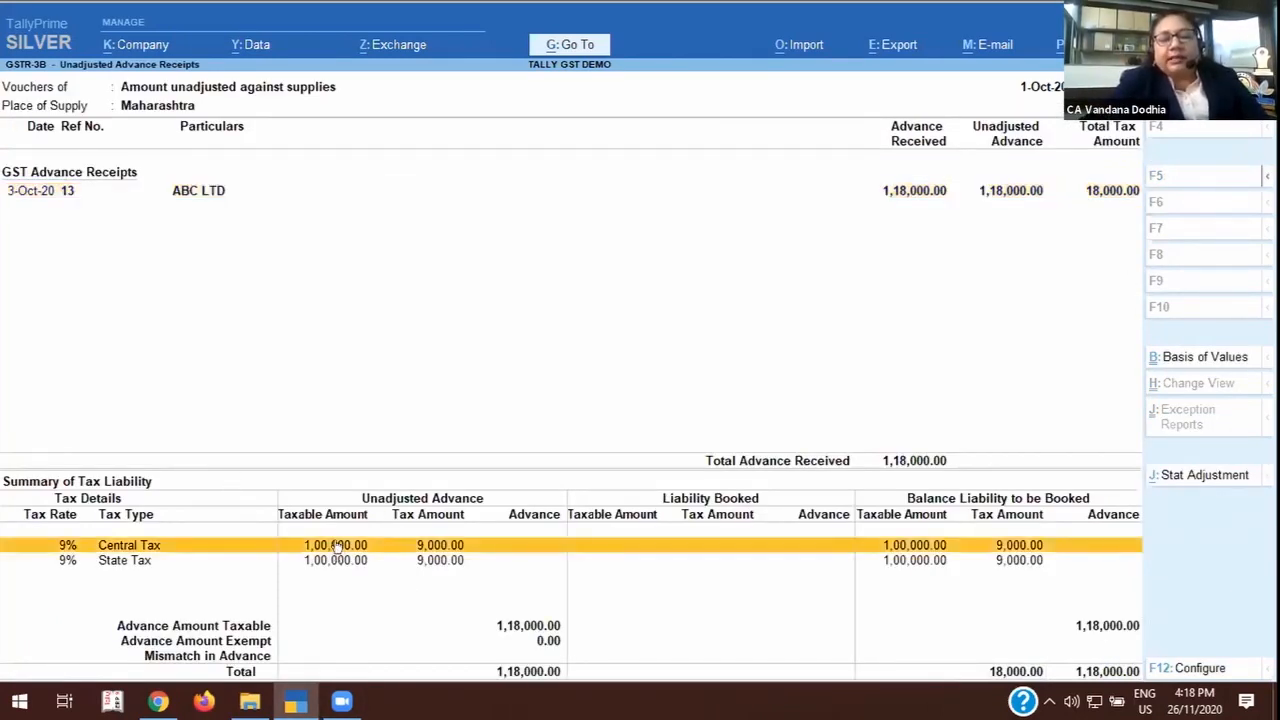
# Expand the ABC LTD advance receipt dated 3-Oct-20 and open its receipt voucher.
pyautogui.click(216, 188)
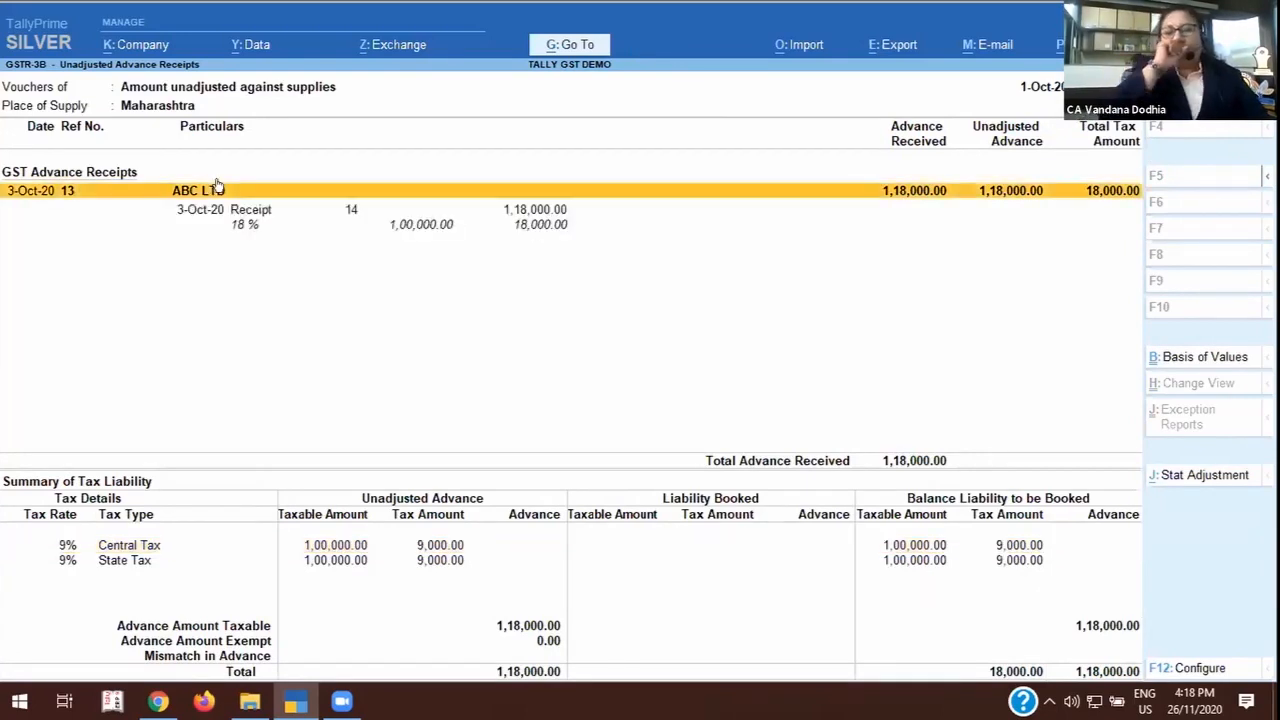
pyautogui.hotkey('shift', 'Return')
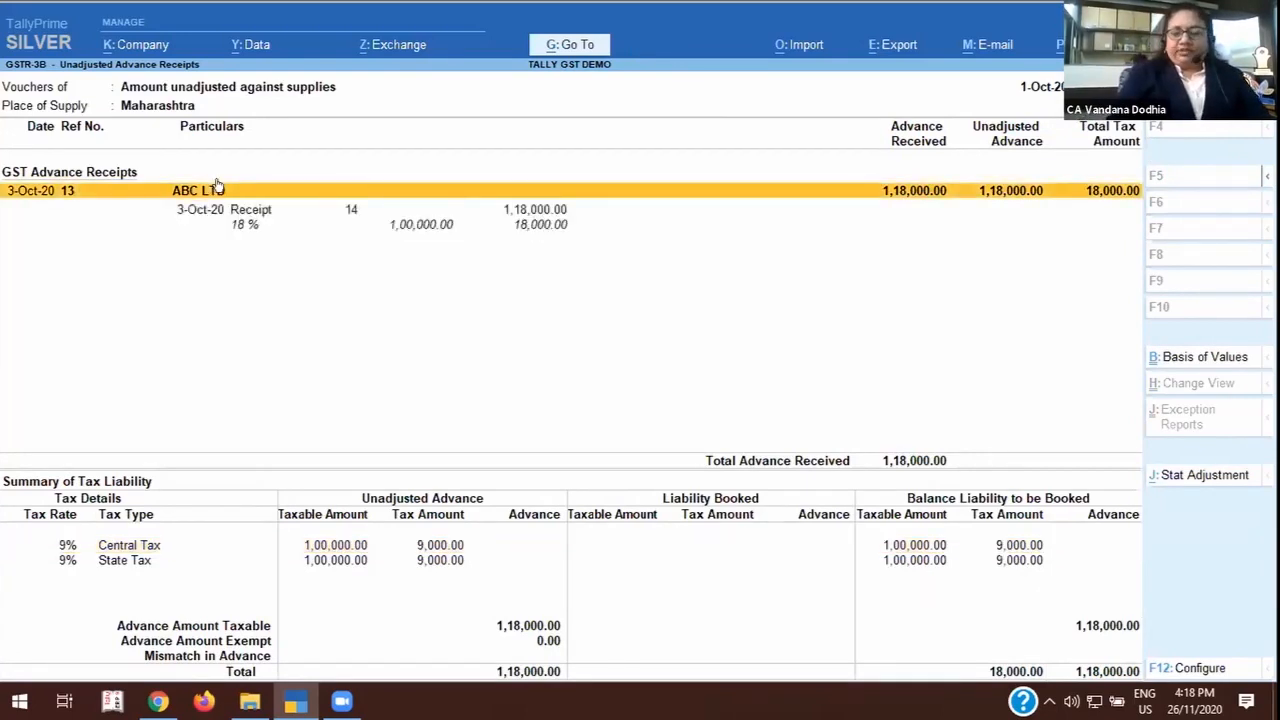
pyautogui.press('Down')
pyautogui.press('Return')
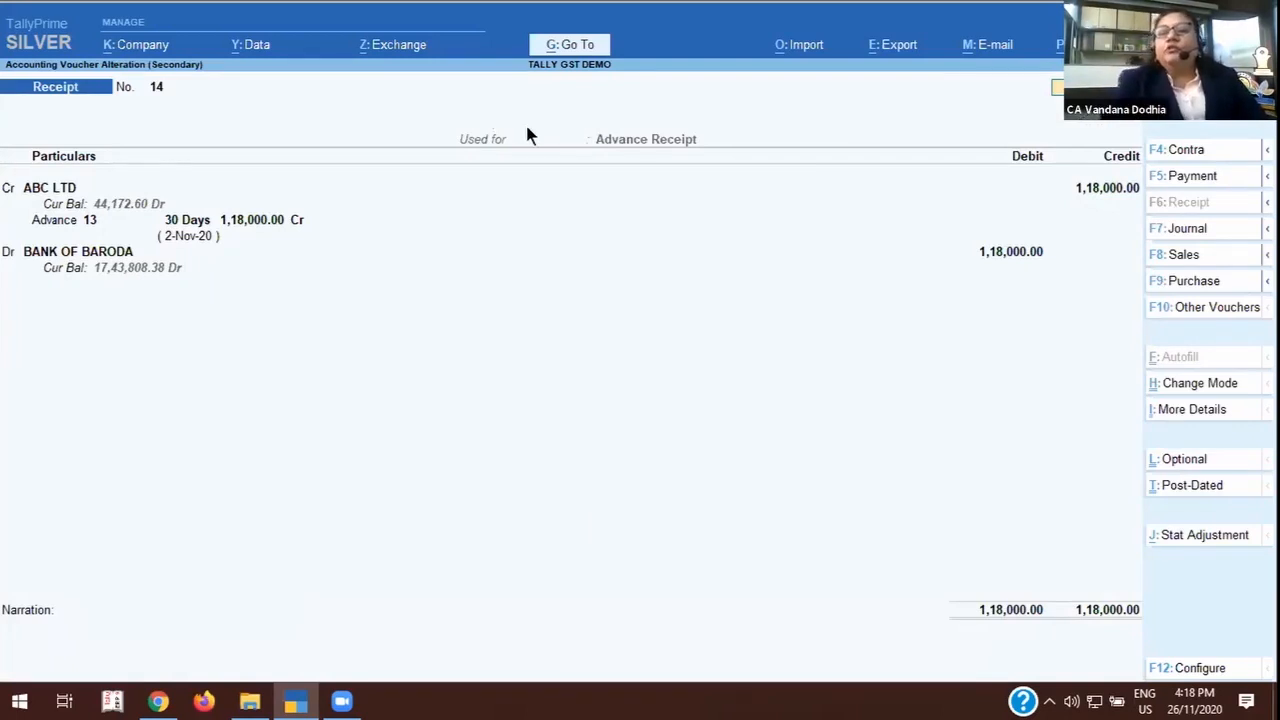
# Review the receipt's advance details, keeping FEES FOR PROFESSIONAL FEES with an advance amount of 1,18,000, and save the voucher.
pyautogui.press('Return')
pyautogui.press('Return')
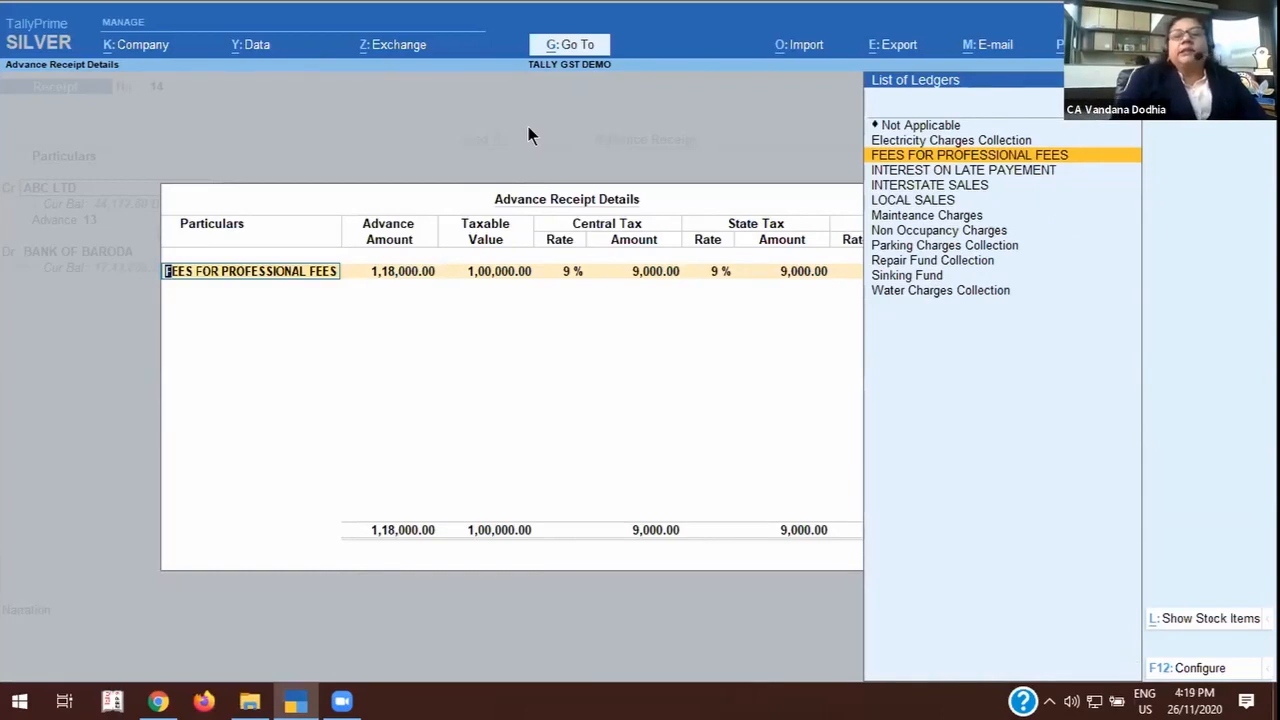
pyautogui.press('Return')
pyautogui.press('Return')
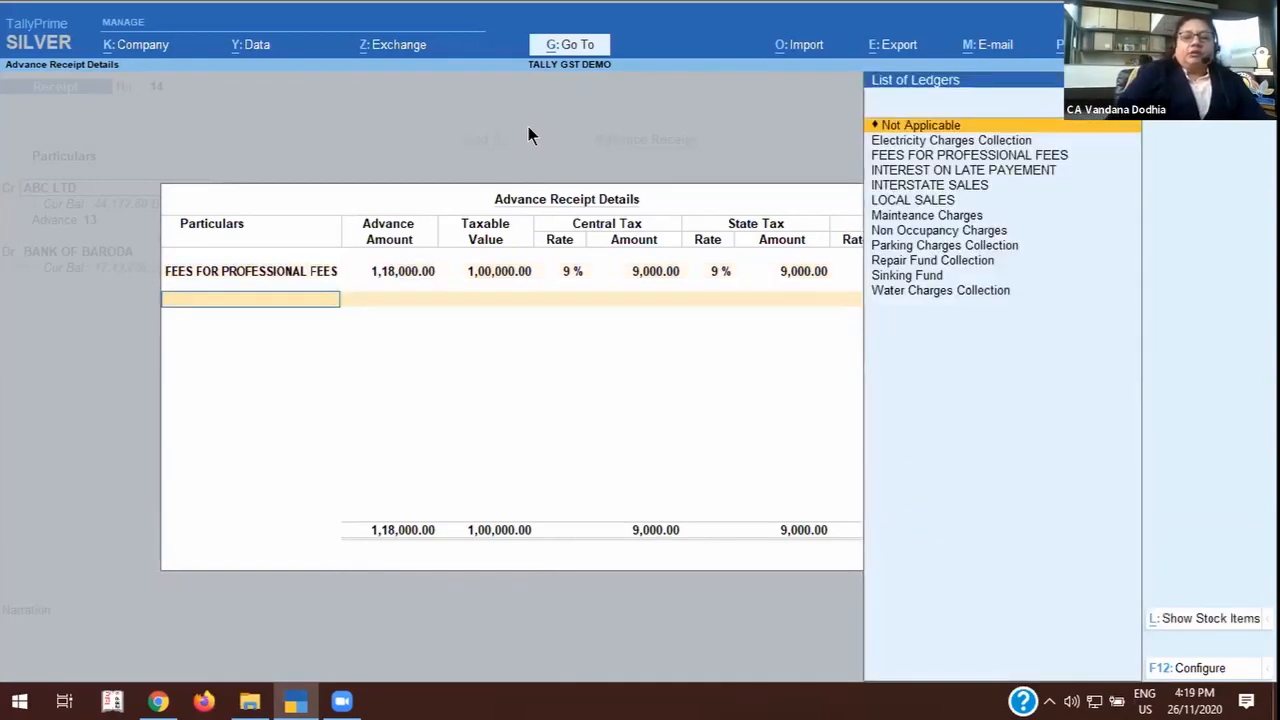
pyautogui.press('Return')
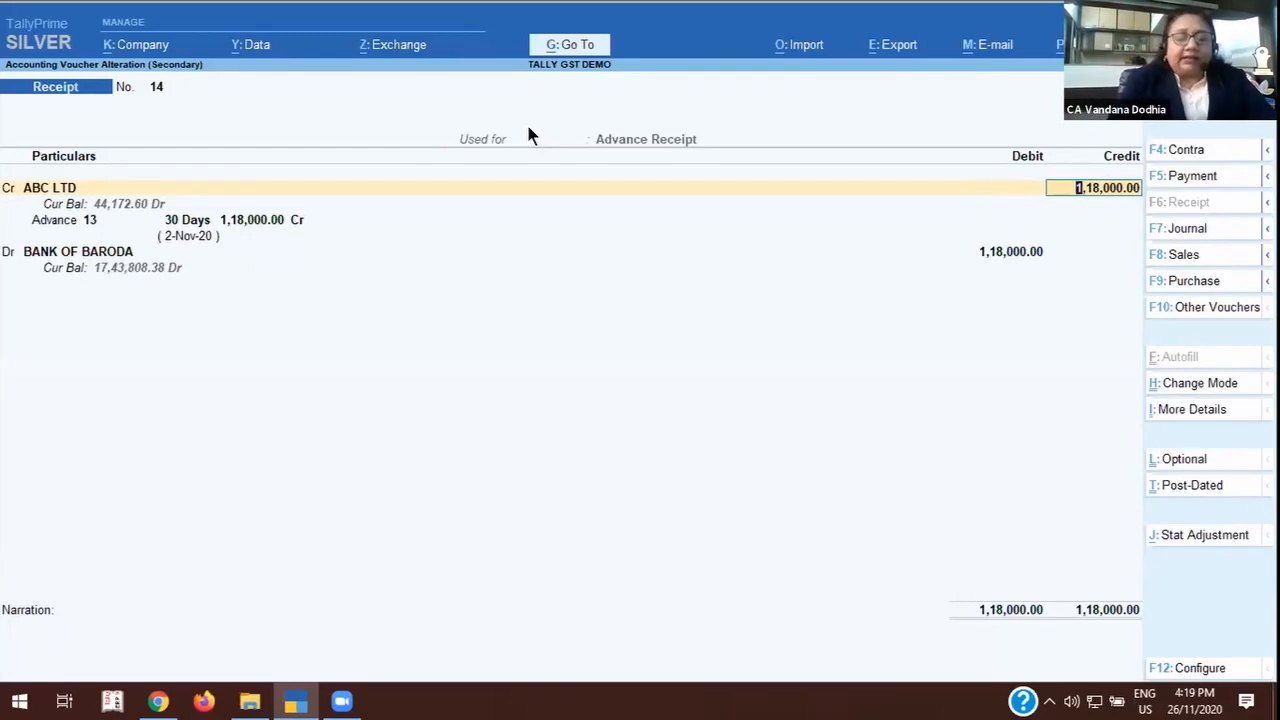
pyautogui.press('ctrl')
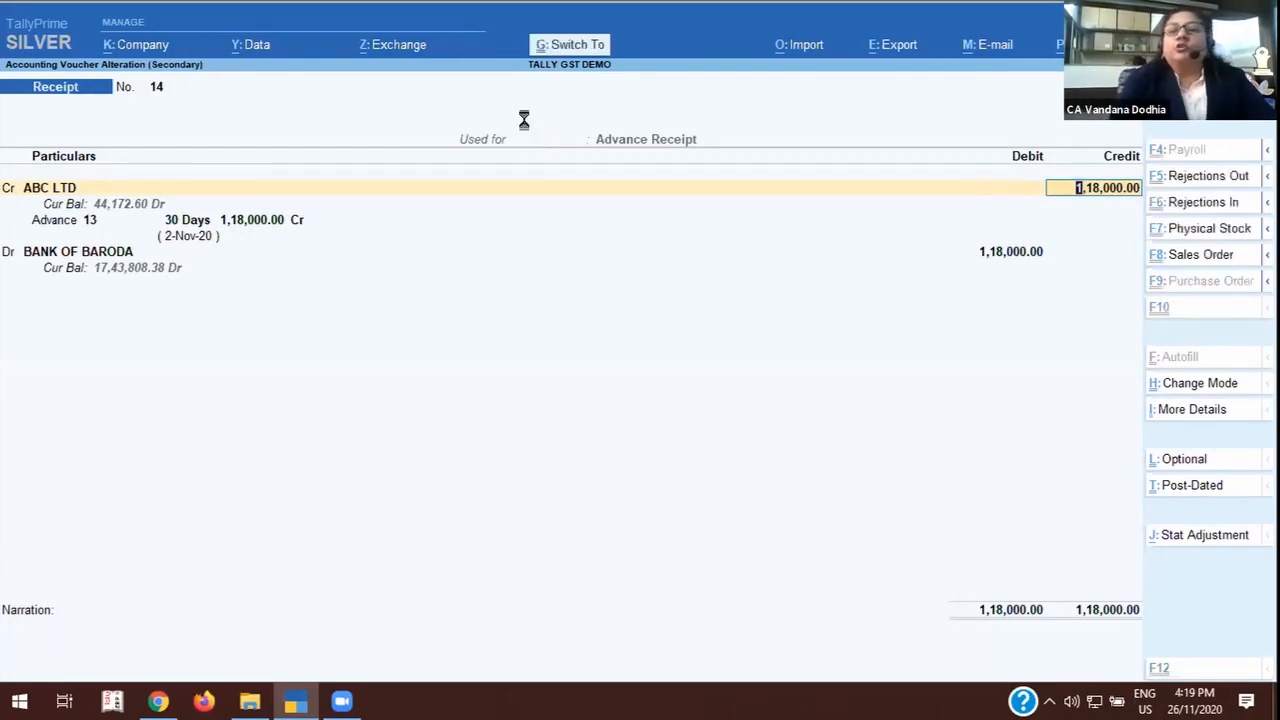
pyautogui.hotkey('ctrl', 'a')
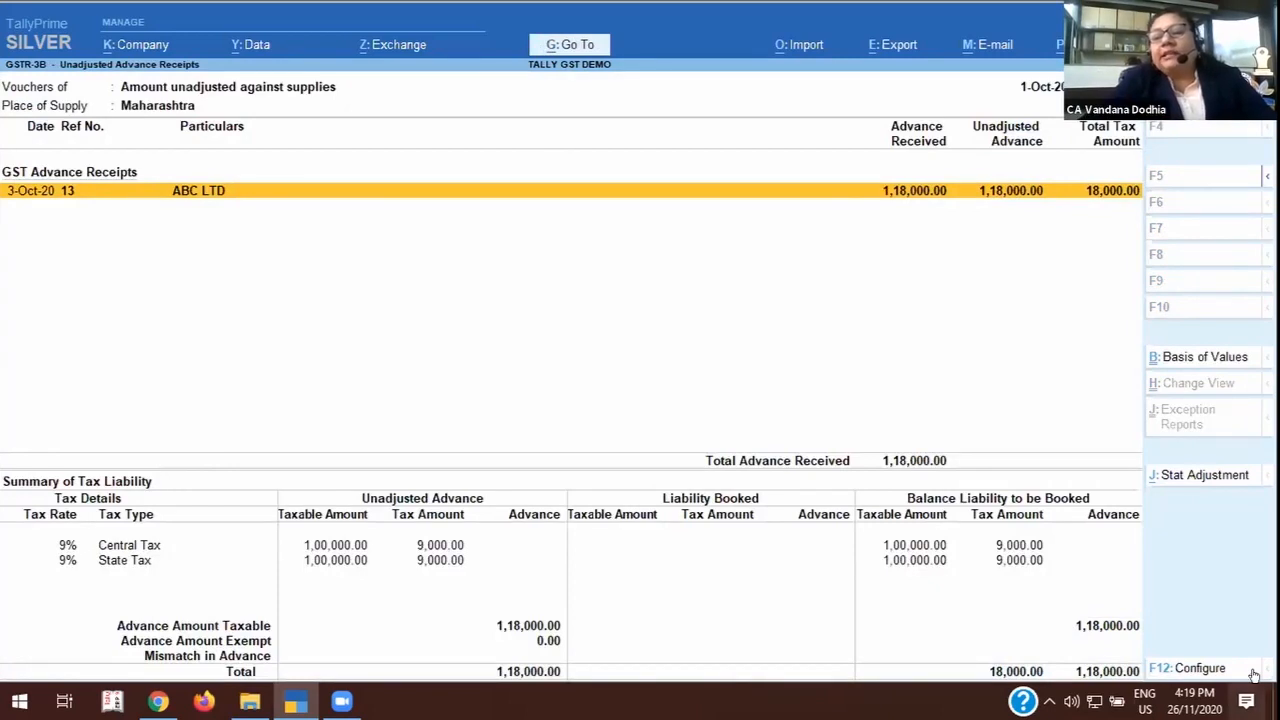
# Start a GST stat adjustment journal for Increase of Tax Liability, On Account of Advance Receipts, with Tax on Advance Receipt as debit ledger.
pyautogui.click(1195, 474)
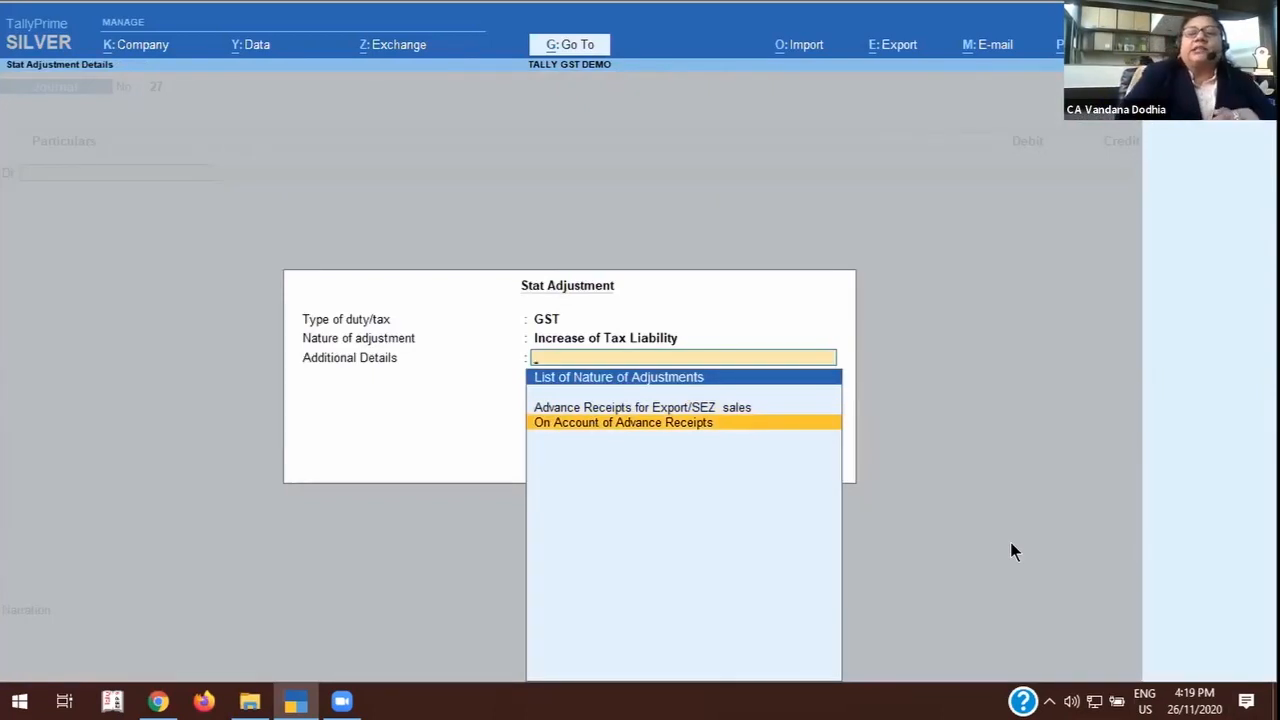
pyautogui.press('Return')
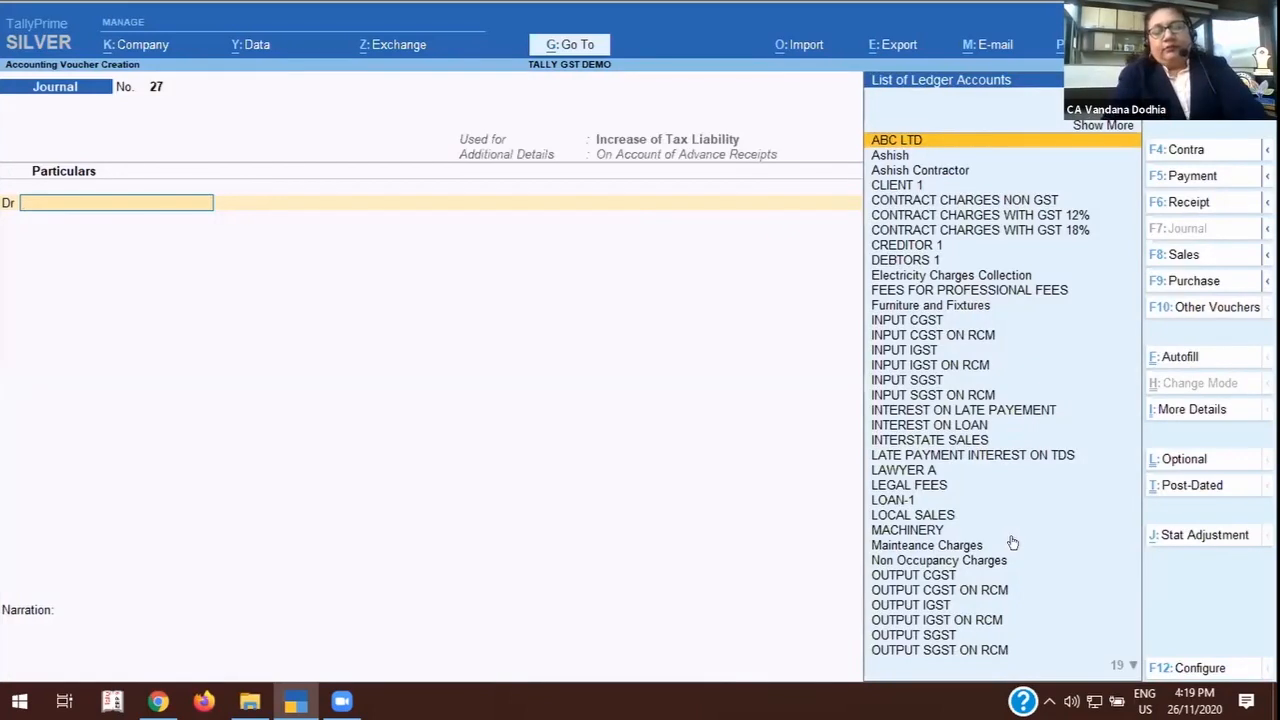
pyautogui.write('TA')
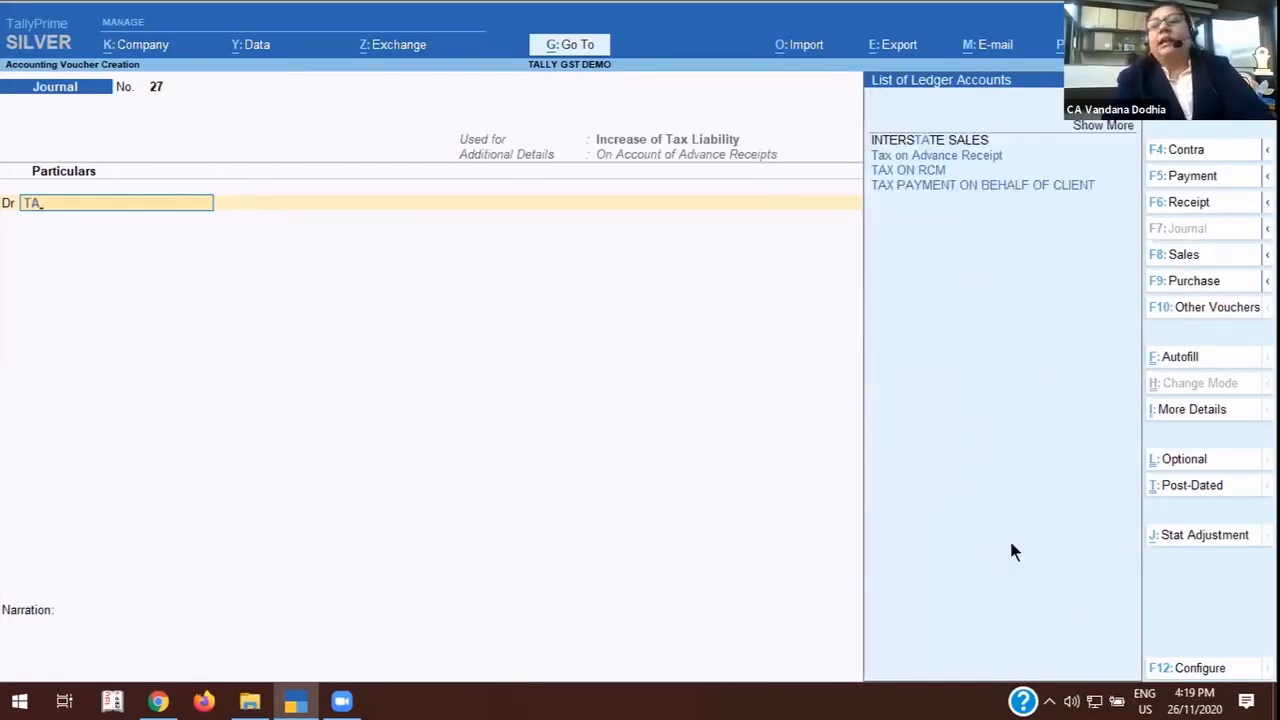
pyautogui.press('Down')
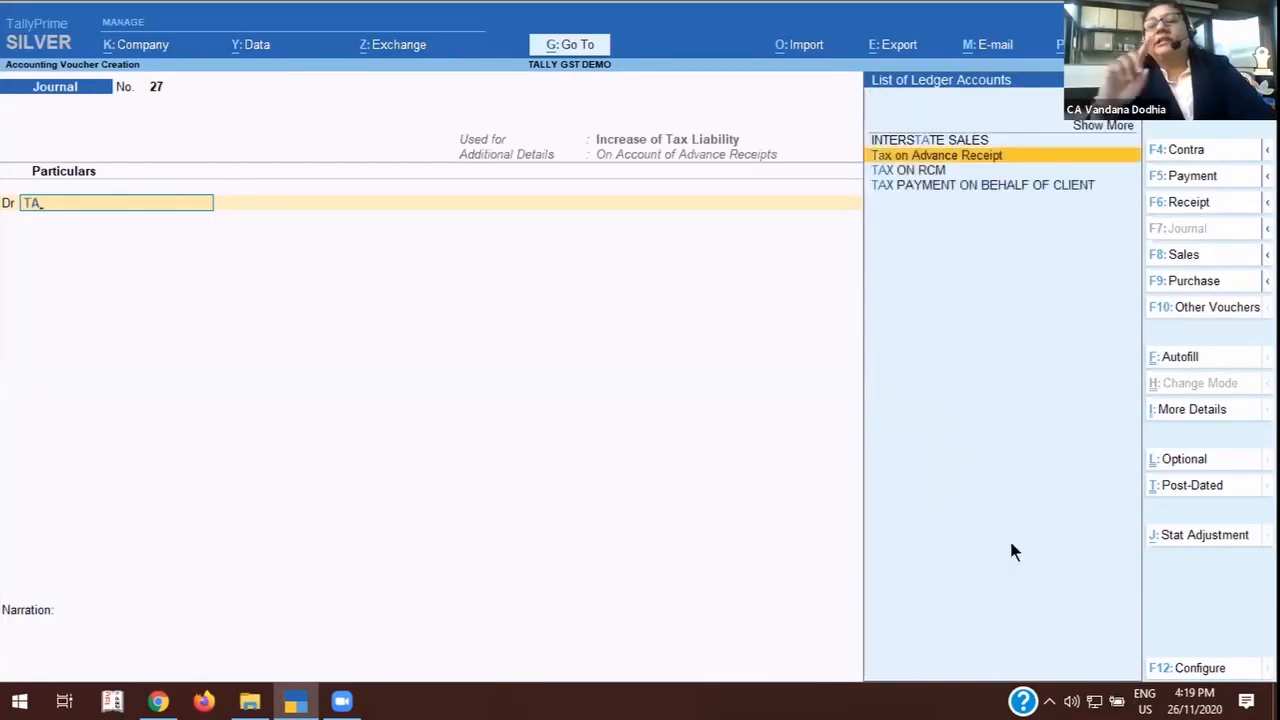
pyautogui.press('Return')
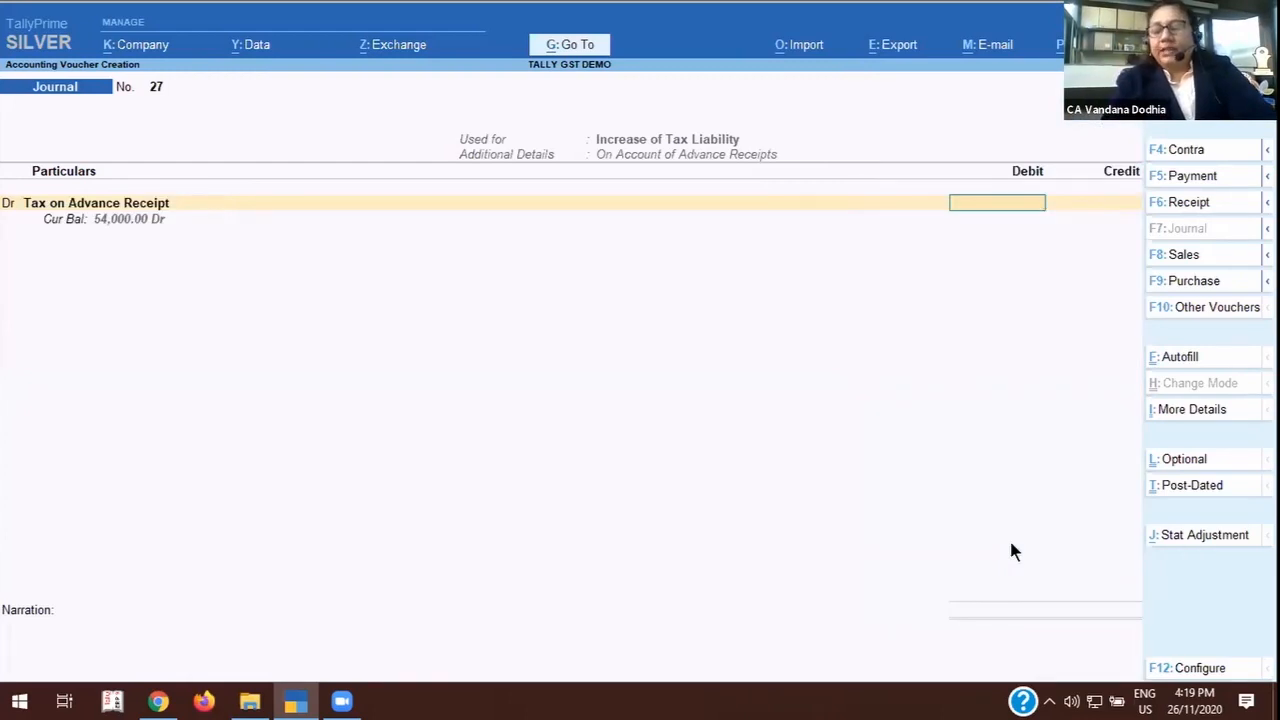
# Debit Tax on Advance Receipt with 18,000 and credit OUTPUT CGST at a 9% rate on a taxable value of 1,00,000.
pyautogui.write('18000')
pyautogui.press('Return')
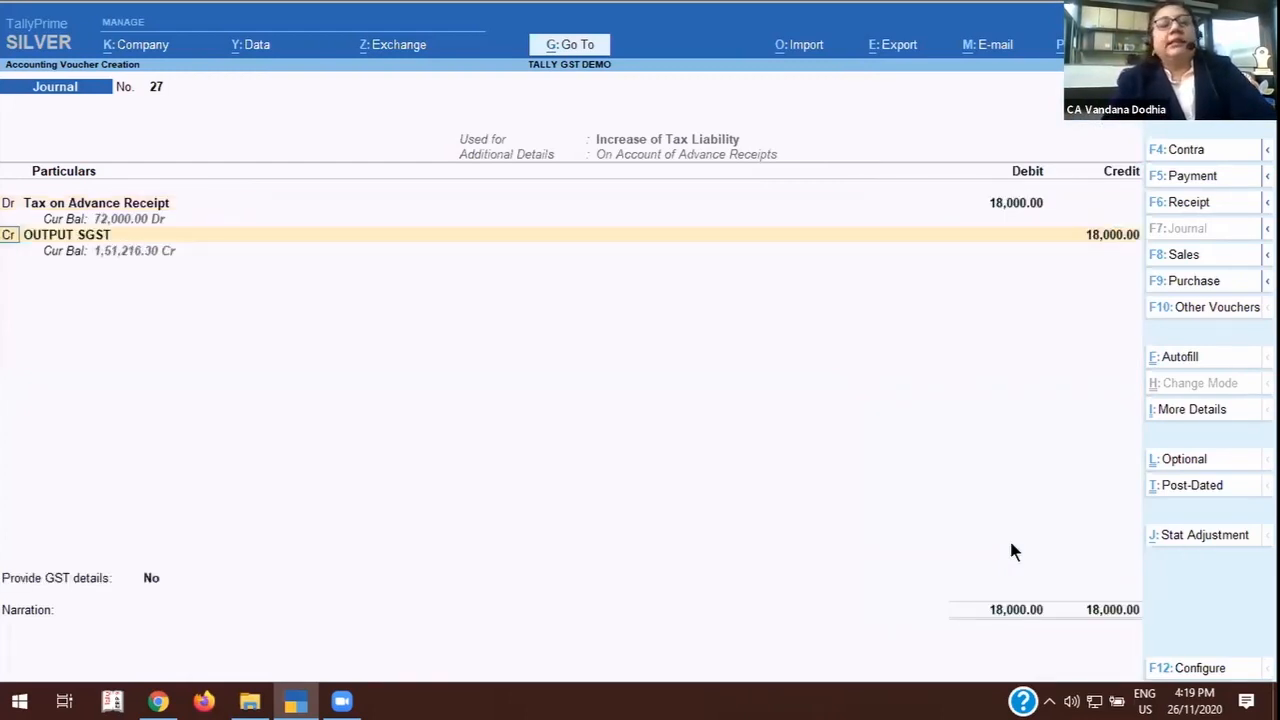
pyautogui.press('Return')
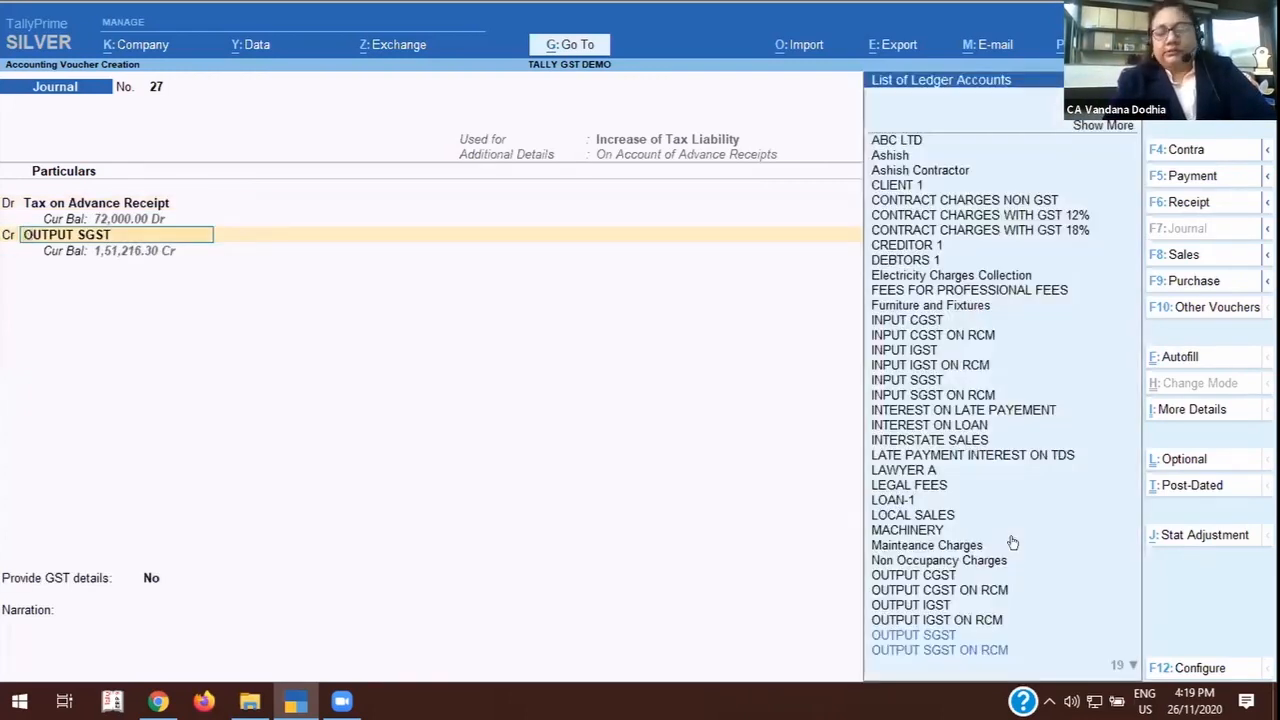
pyautogui.write('OUT')
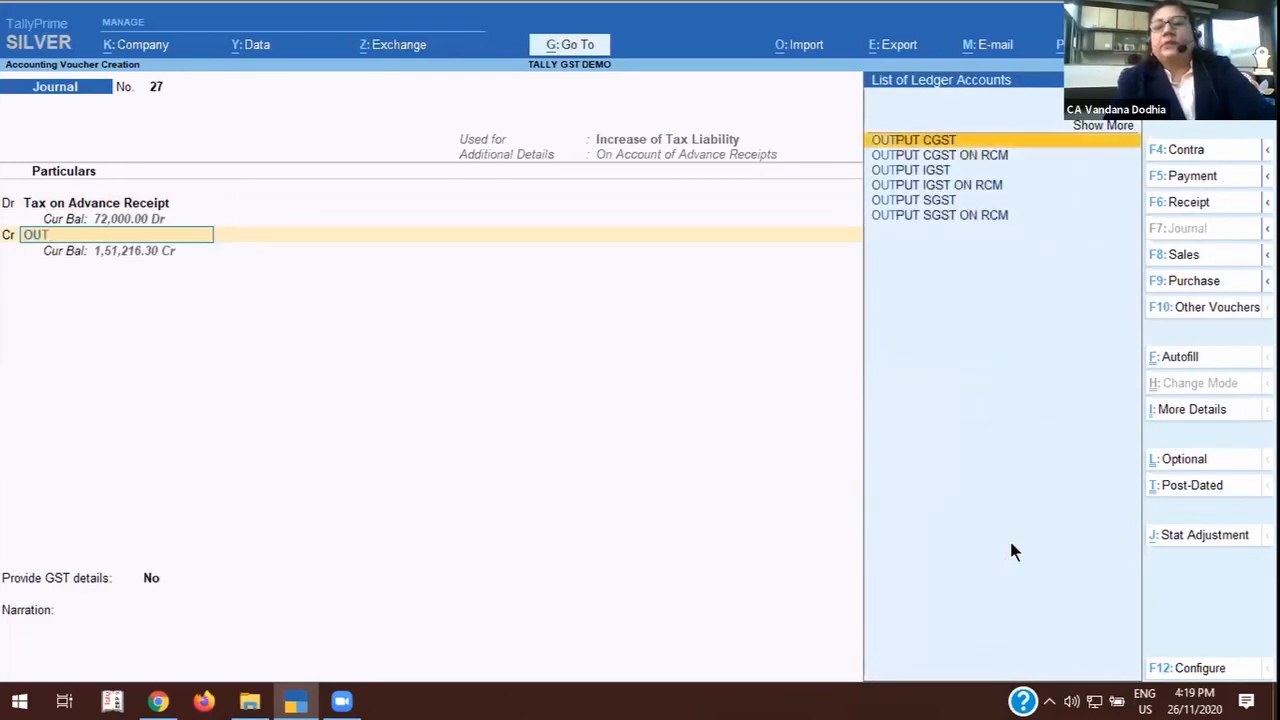
pyautogui.press('Return')
pyautogui.write('9')
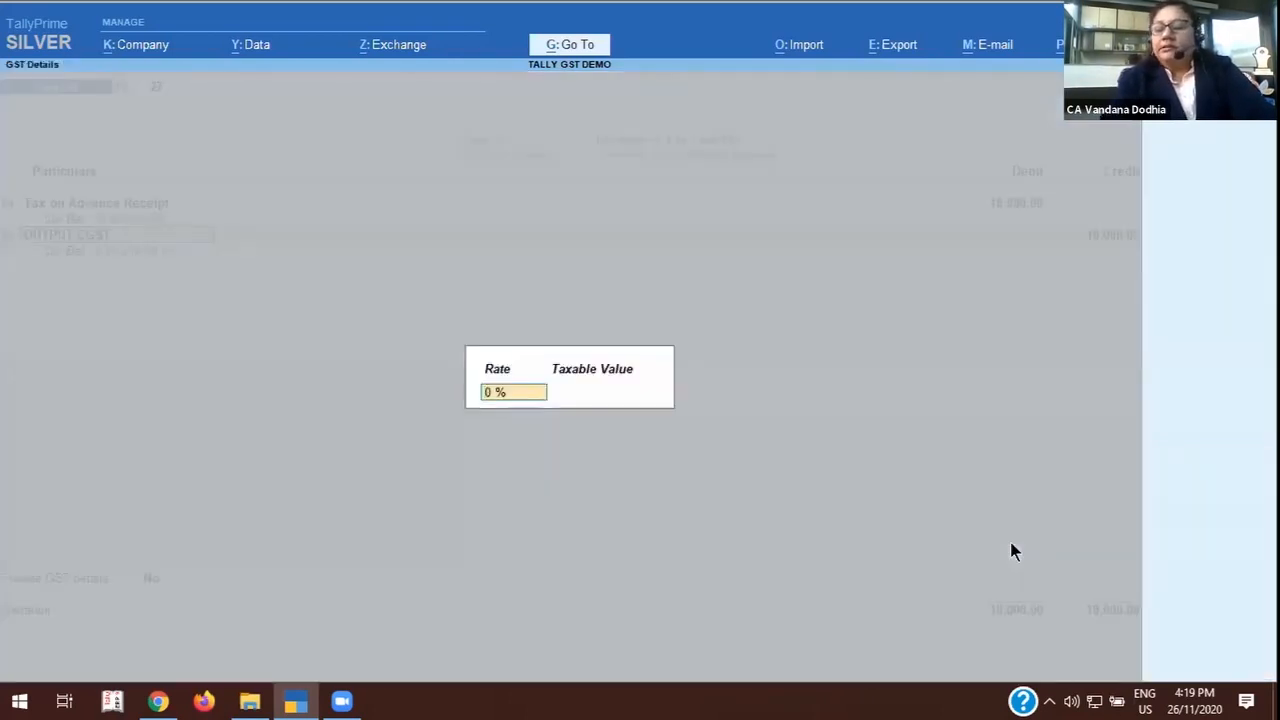
pyautogui.press('Return')
pyautogui.write('10000')
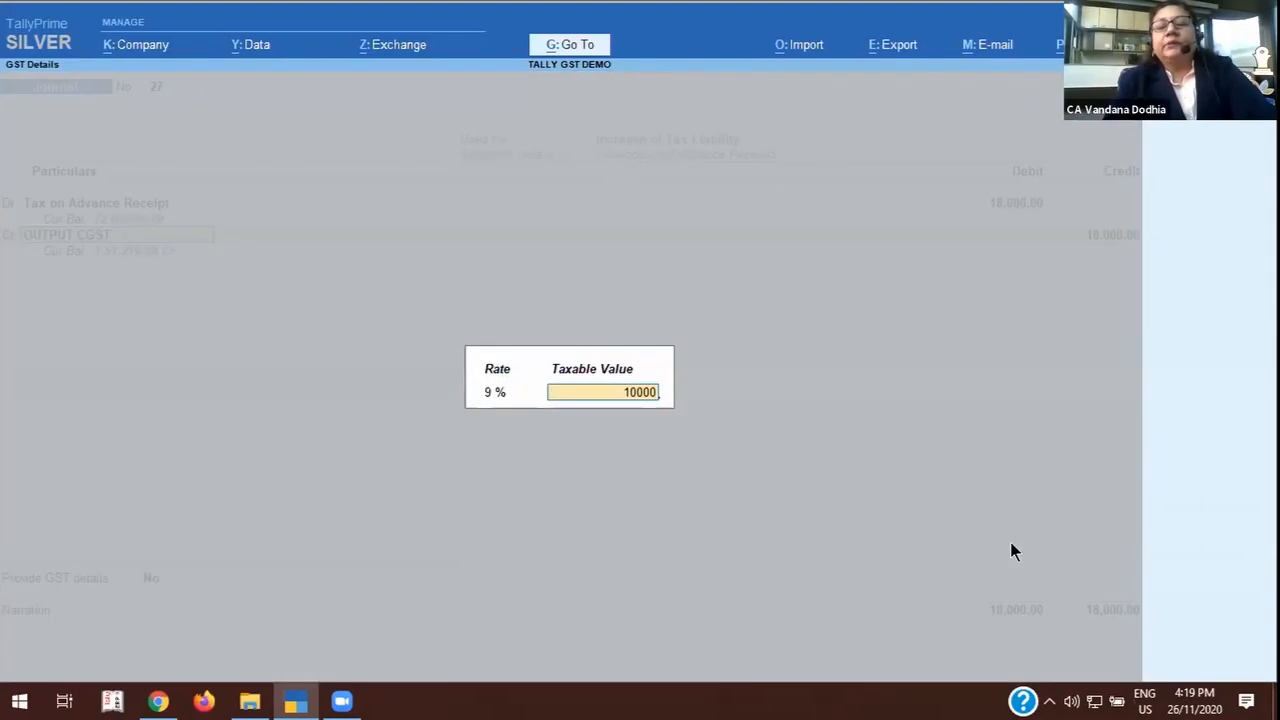
pyautogui.press('Return')
pyautogui.press('Return')
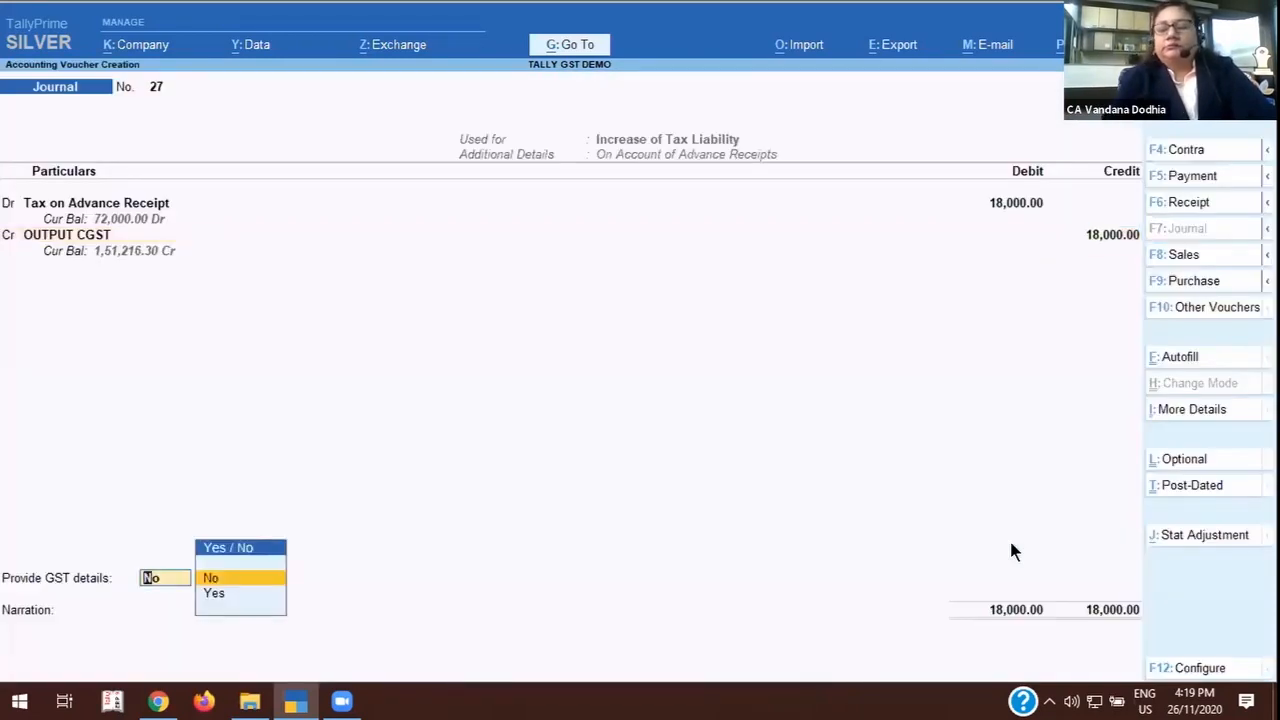
# Set the OUTPUT CGST credit amount in the journal to 9,000.
pyautogui.press('BackSpace')
pyautogui.press('BackSpace')
pyautogui.write('9000')
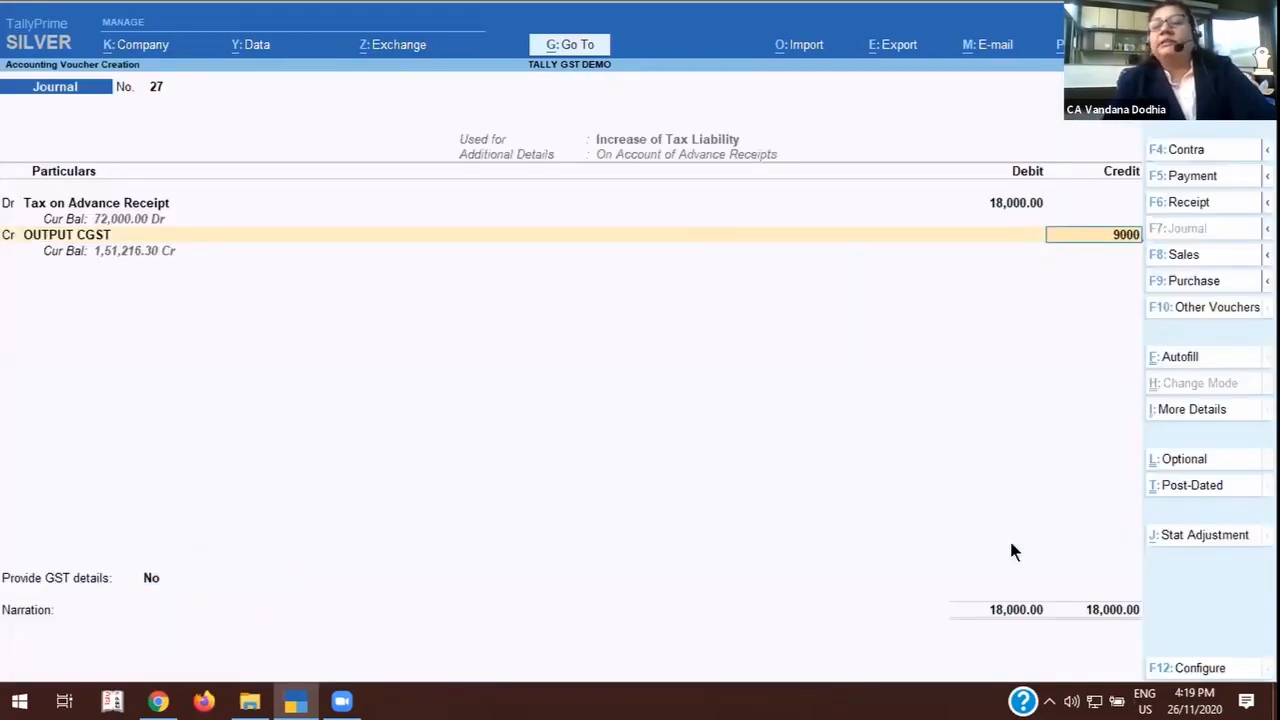
pyautogui.press('Return')
# Add a 9,000 credit line for OUTPUT SGST, at 9% on a taxable value of 1,00,000.
pyautogui.press('Return')
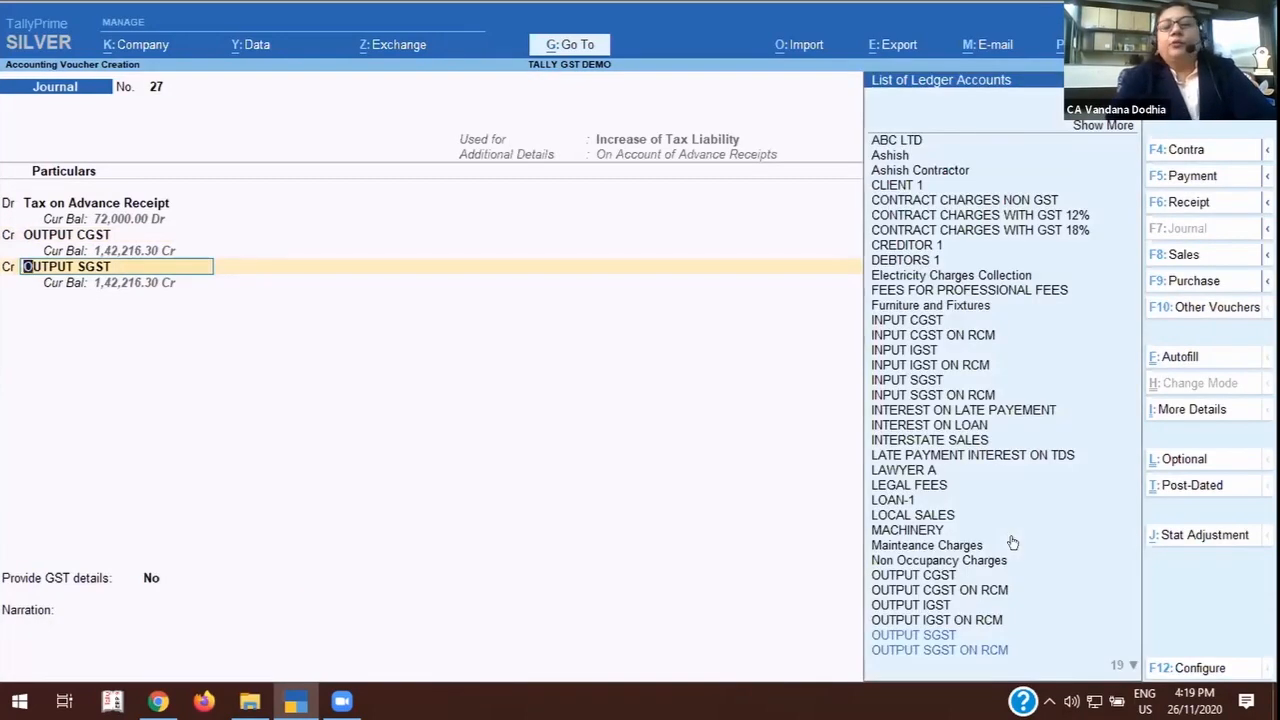
pyautogui.press('Return')
pyautogui.press('Return')
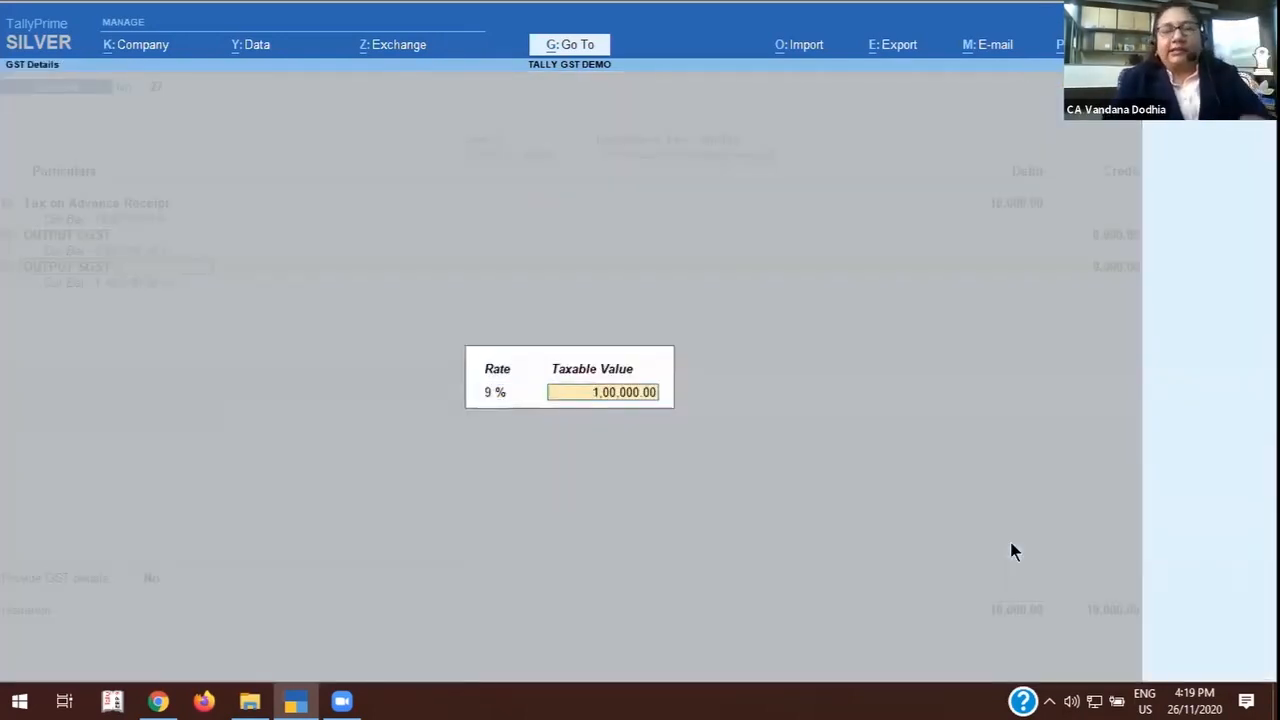
pyautogui.press('Return')
pyautogui.press('Return')
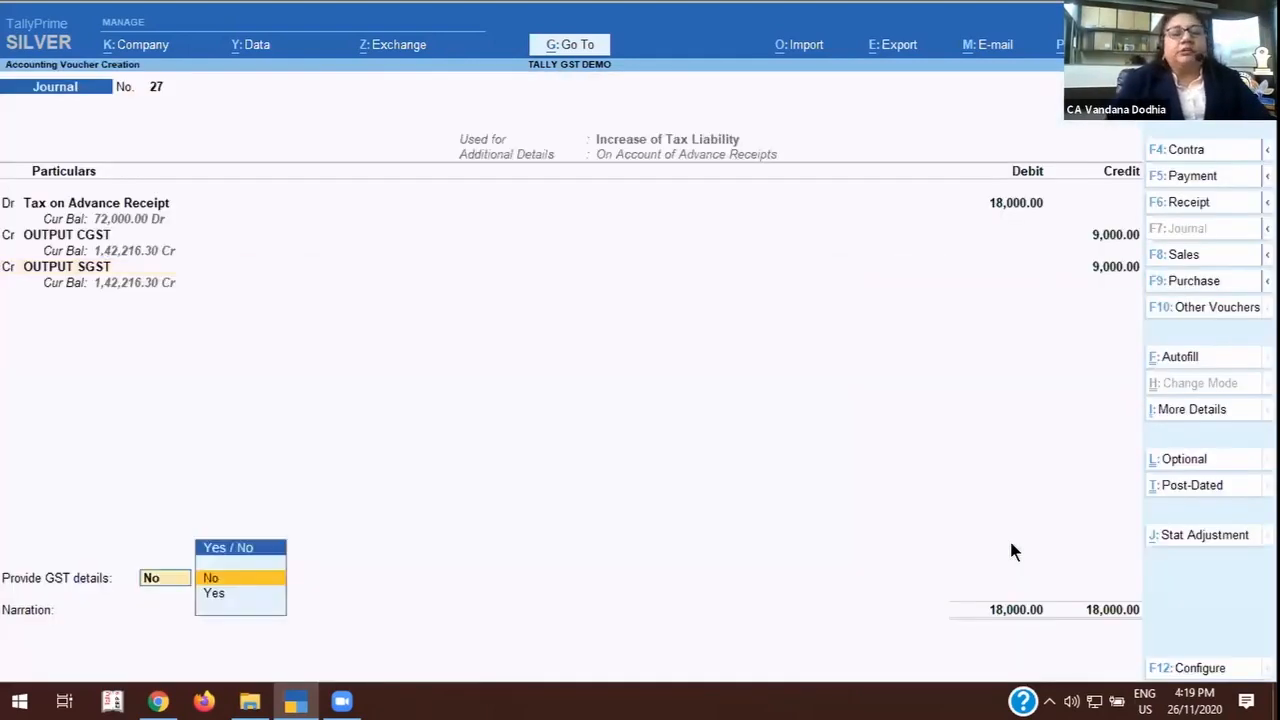
# Provide the journal's GST details for ABC LTD with place of supply Maharashtra, Regular registration and party type Not Applicable, and save the voucher.
pyautogui.press('Down')
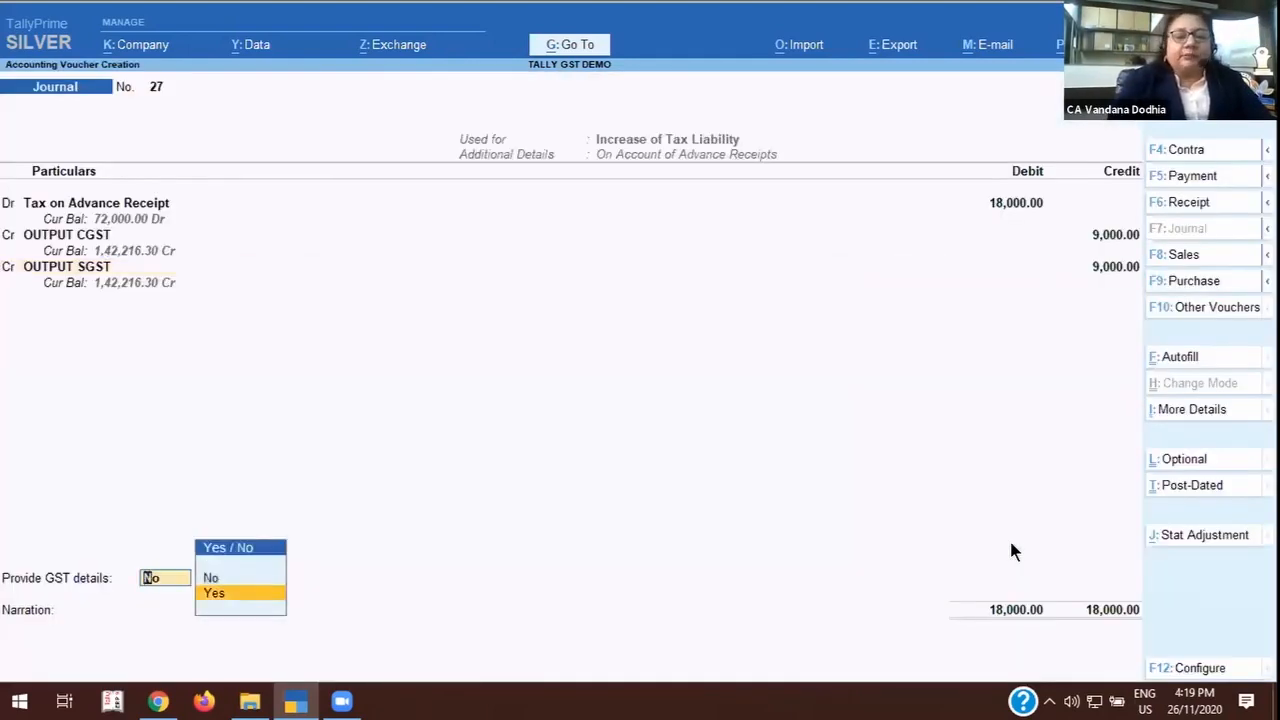
pyautogui.press('Return')
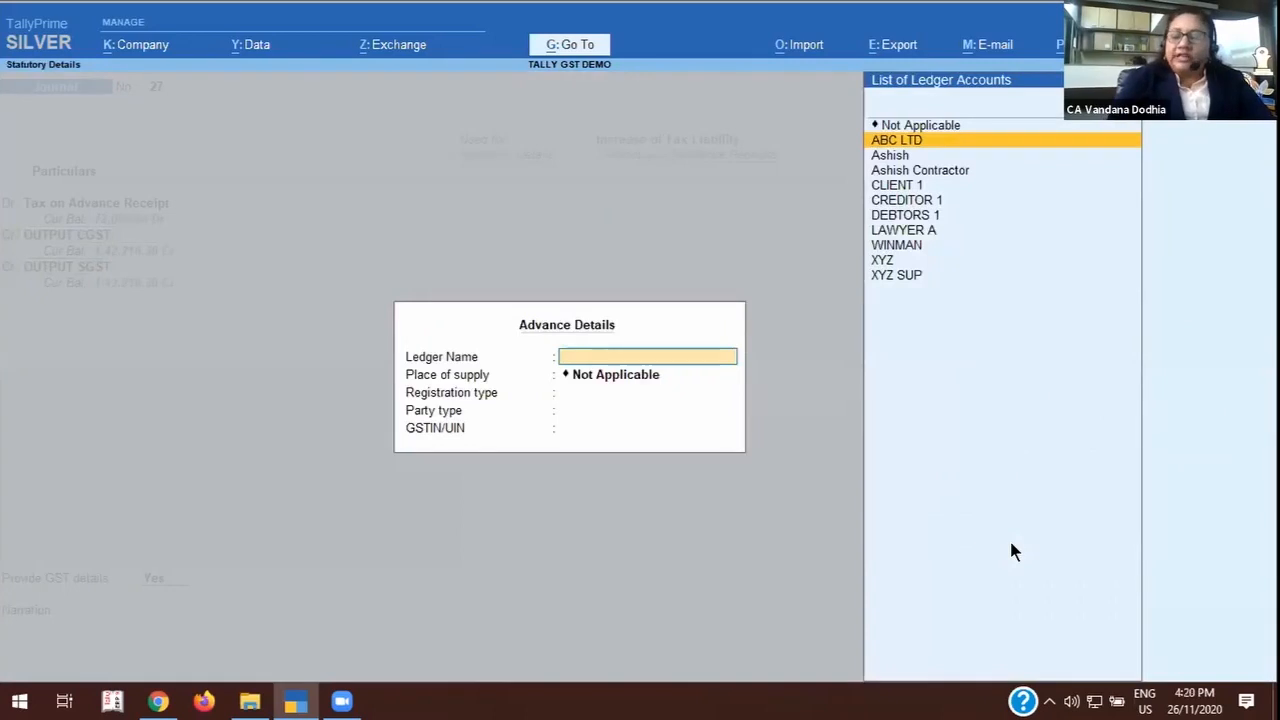
pyautogui.press('Return')
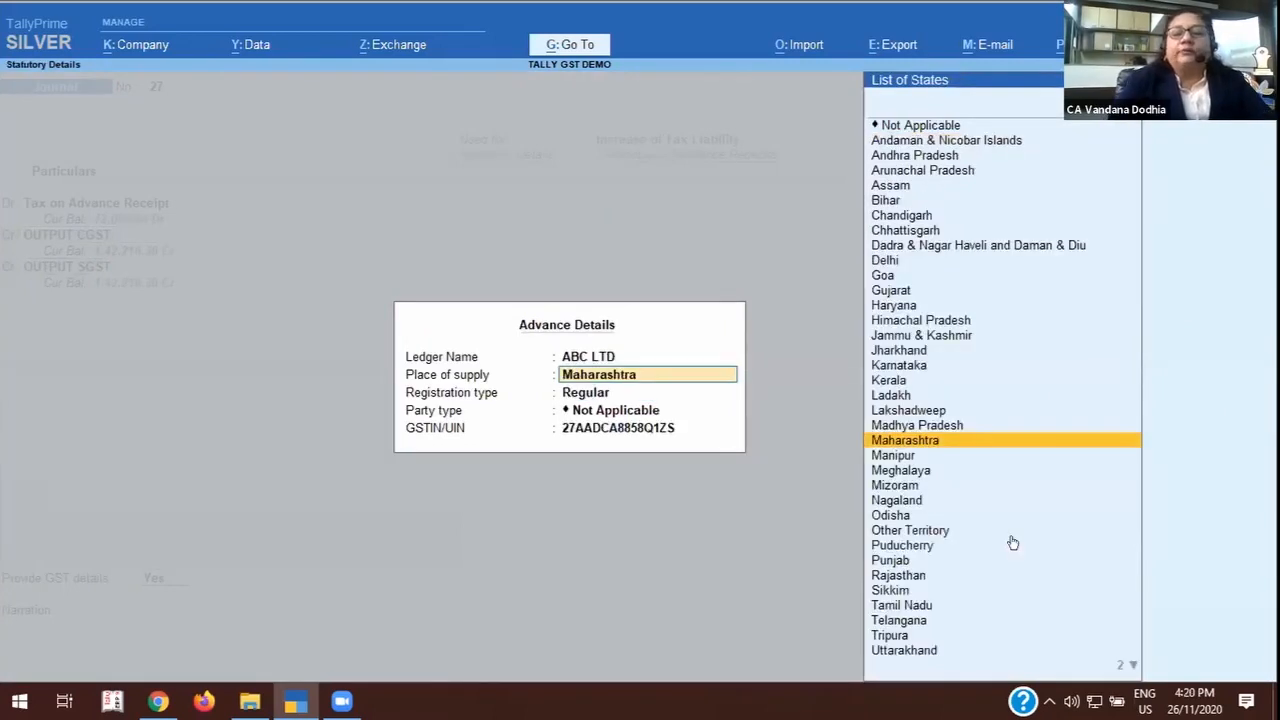
pyautogui.press('Return')
pyautogui.press('Return')
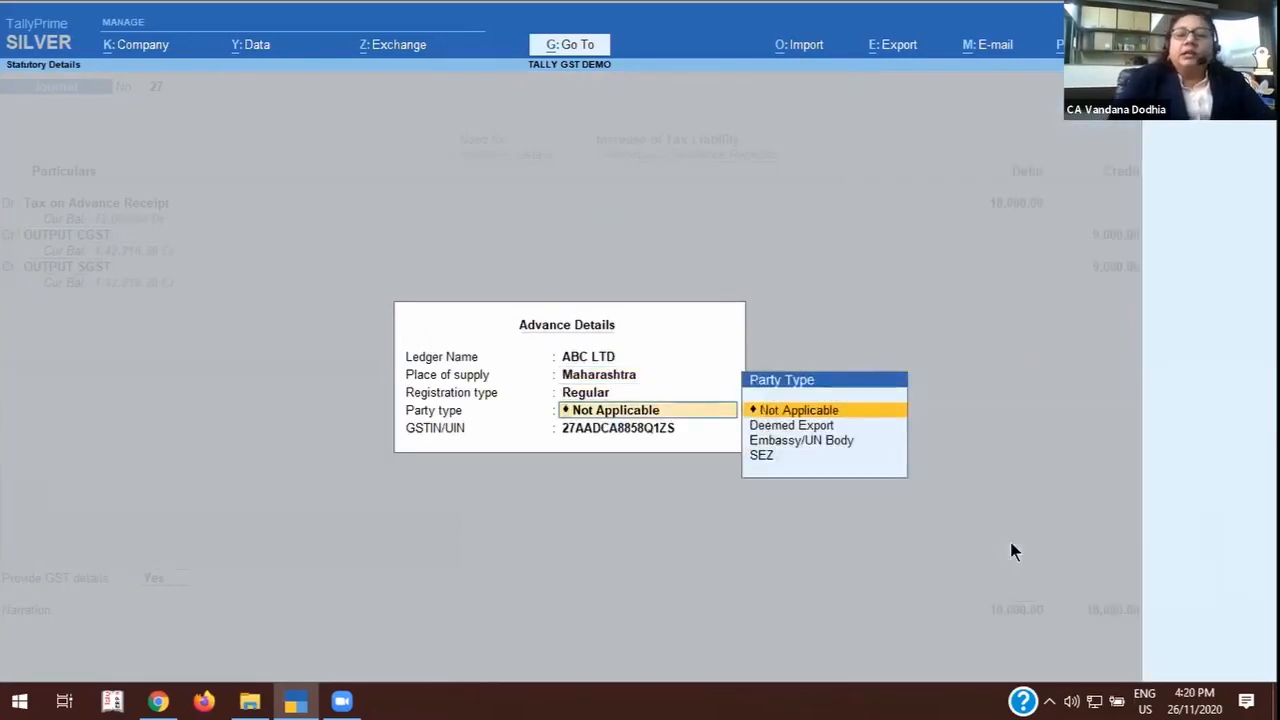
pyautogui.press('Return')
pyautogui.press('Return')
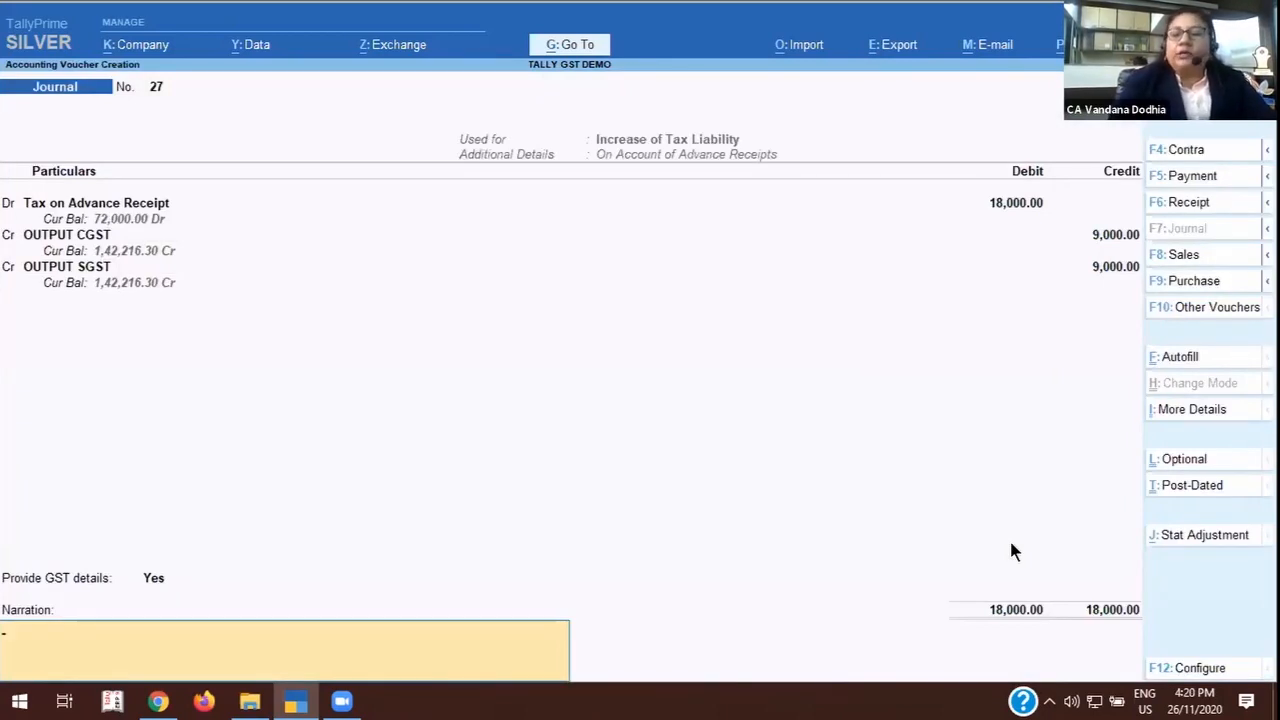
pyautogui.press('Return')
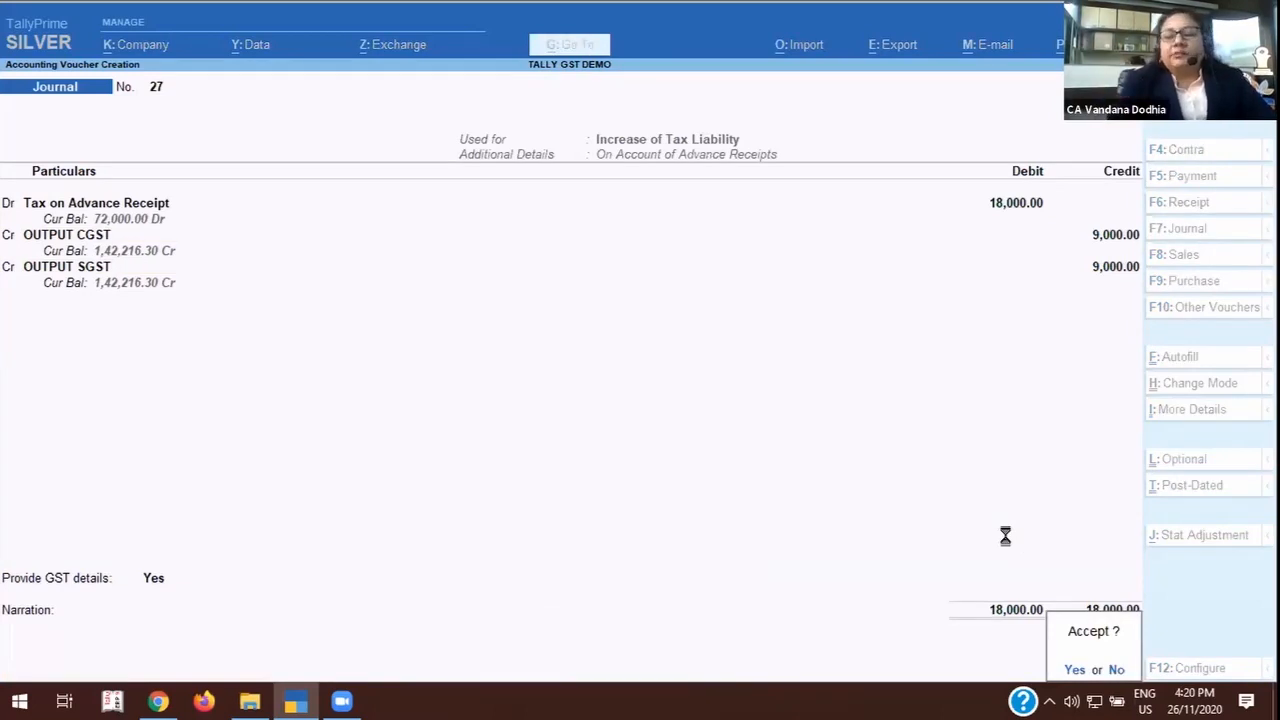
pyautogui.press('Return')
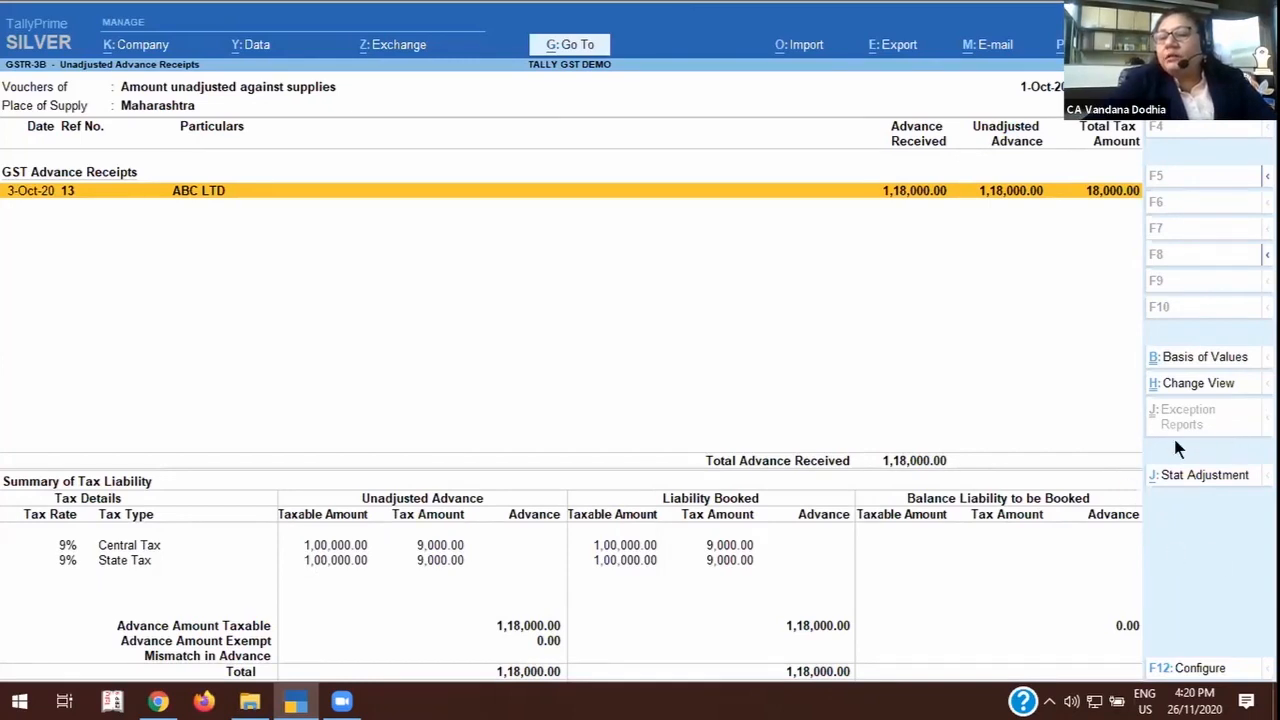
# Leave the GSTR-3B report and open the ledger vouchers of LAWYER A.
pyautogui.press('Escape')
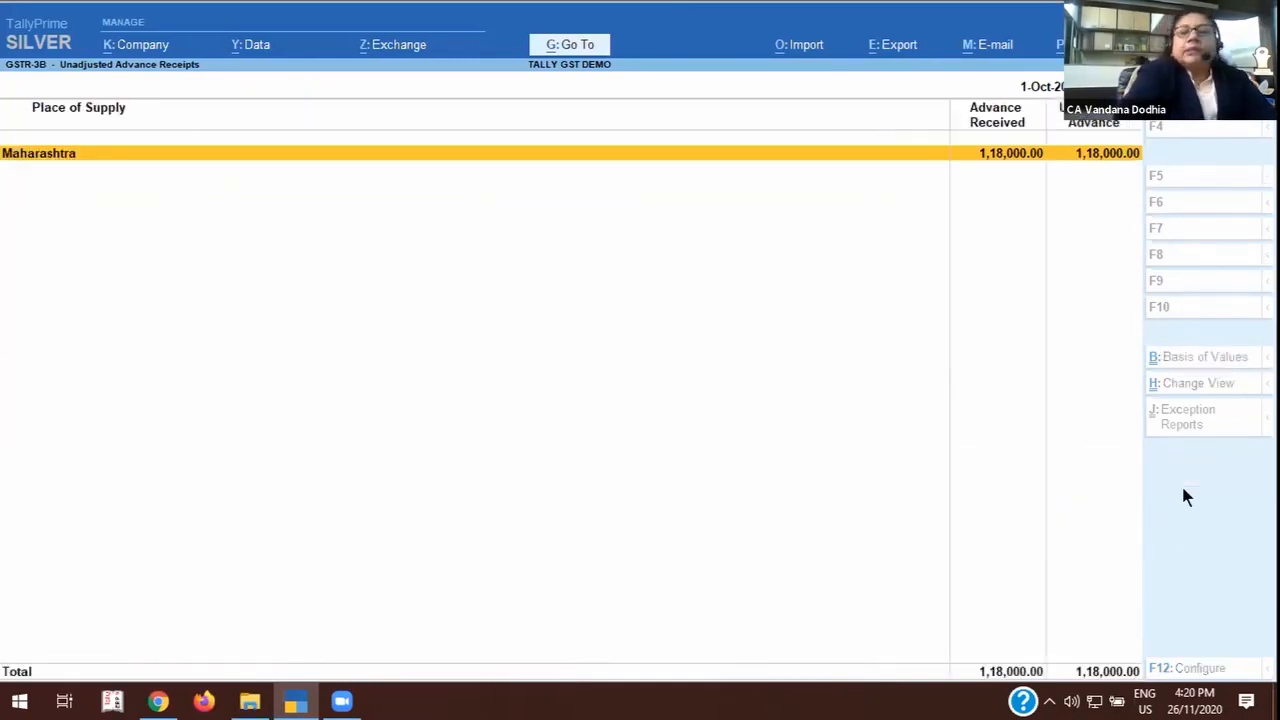
pyautogui.press('Escape')
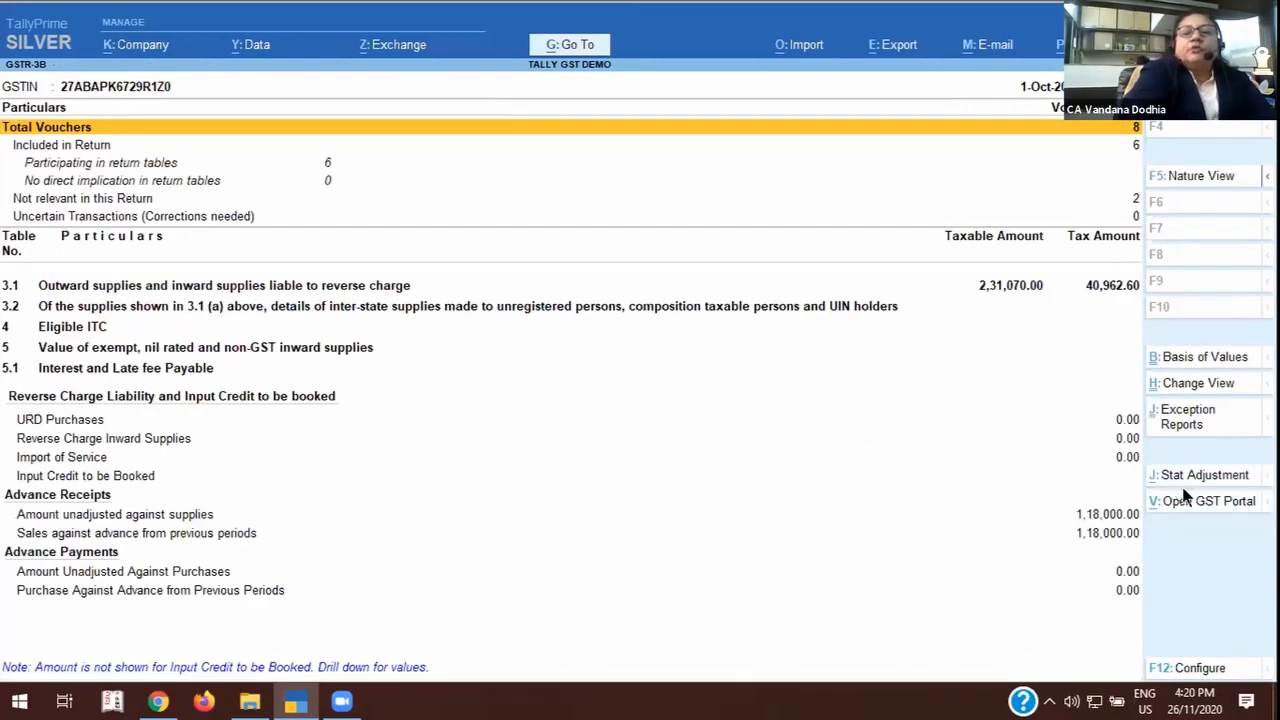
pyautogui.press('Escape')
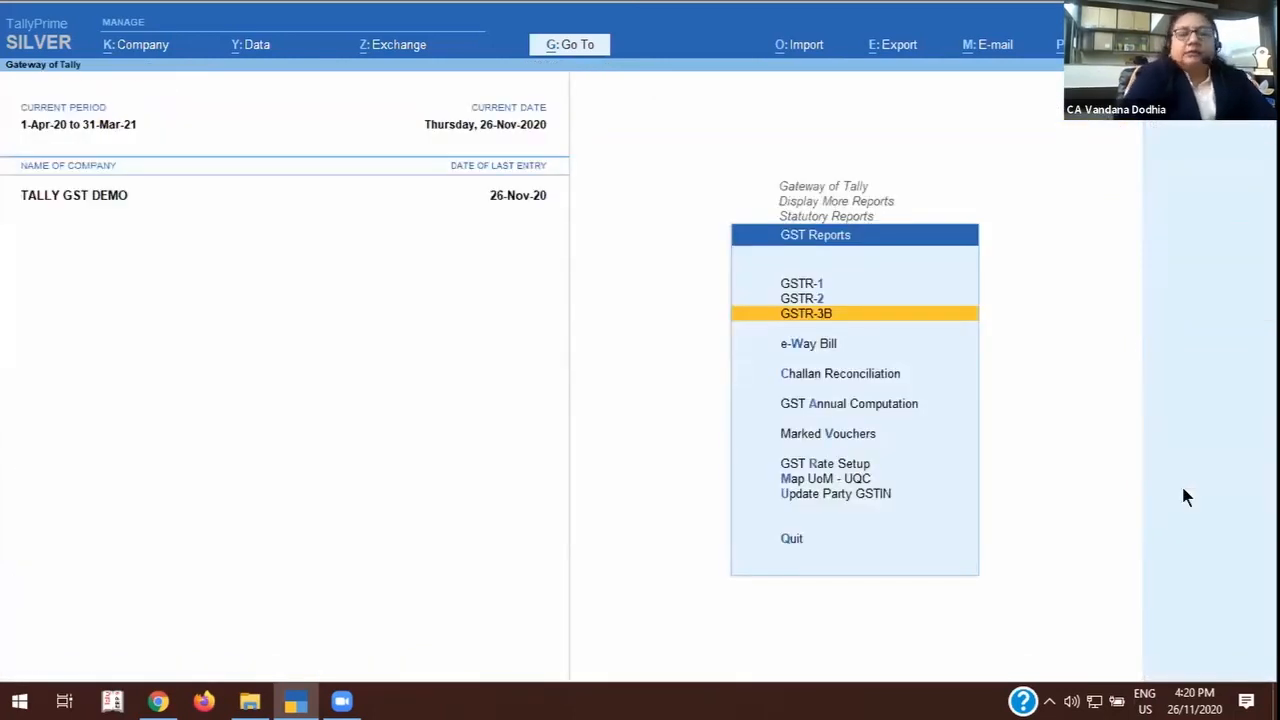
pyautogui.press('Escape')
pyautogui.press('Escape')
pyautogui.press('Escape')
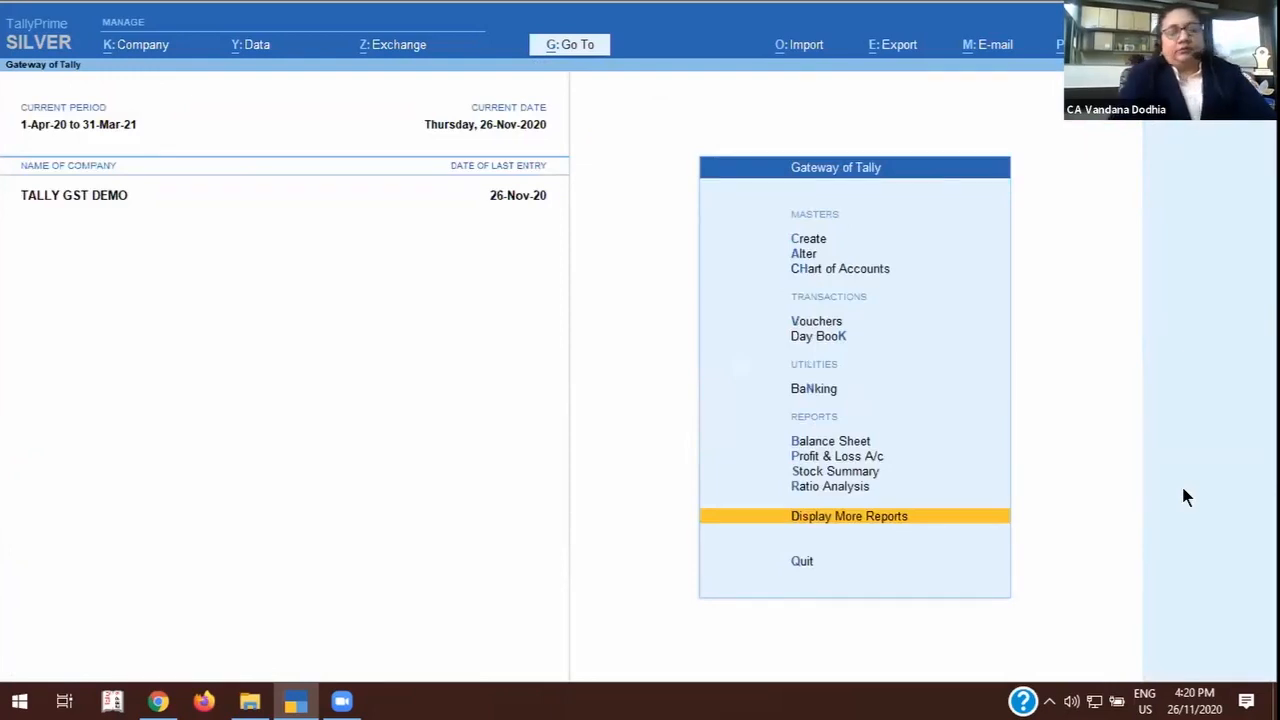
pyautogui.press('Return')
pyautogui.write('alla')
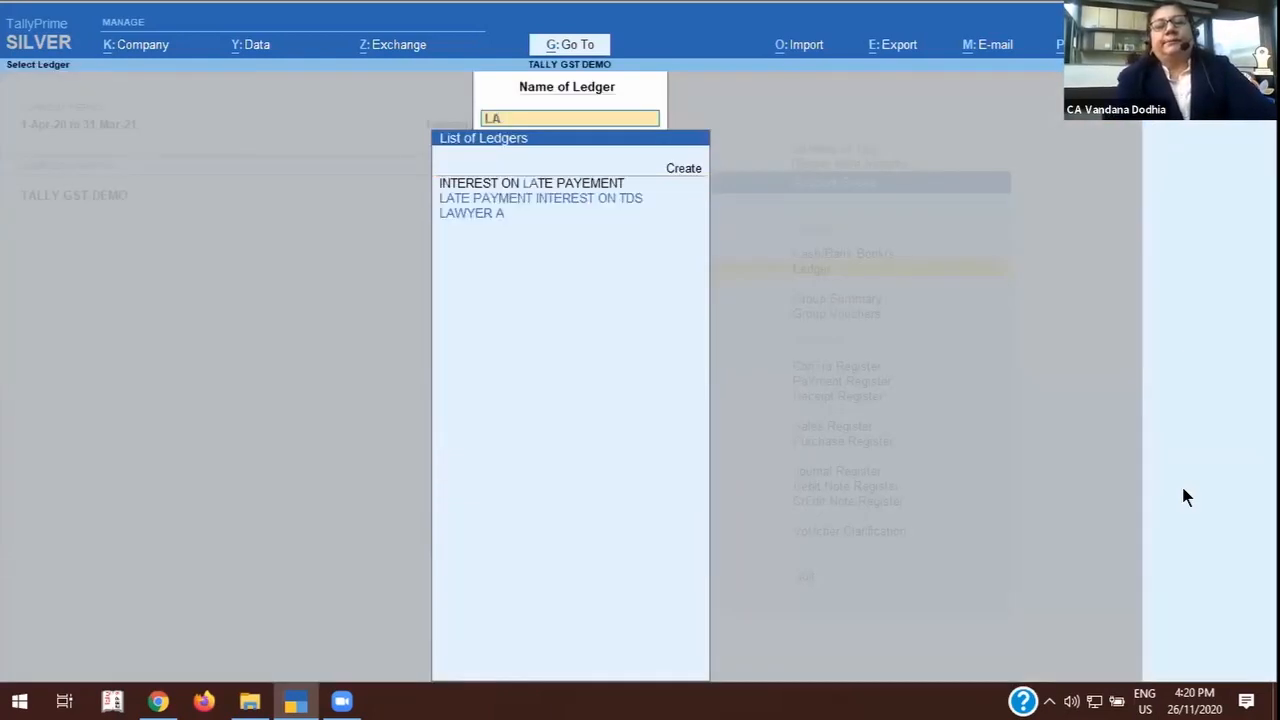
pyautogui.press('Down')
pyautogui.press('Return')
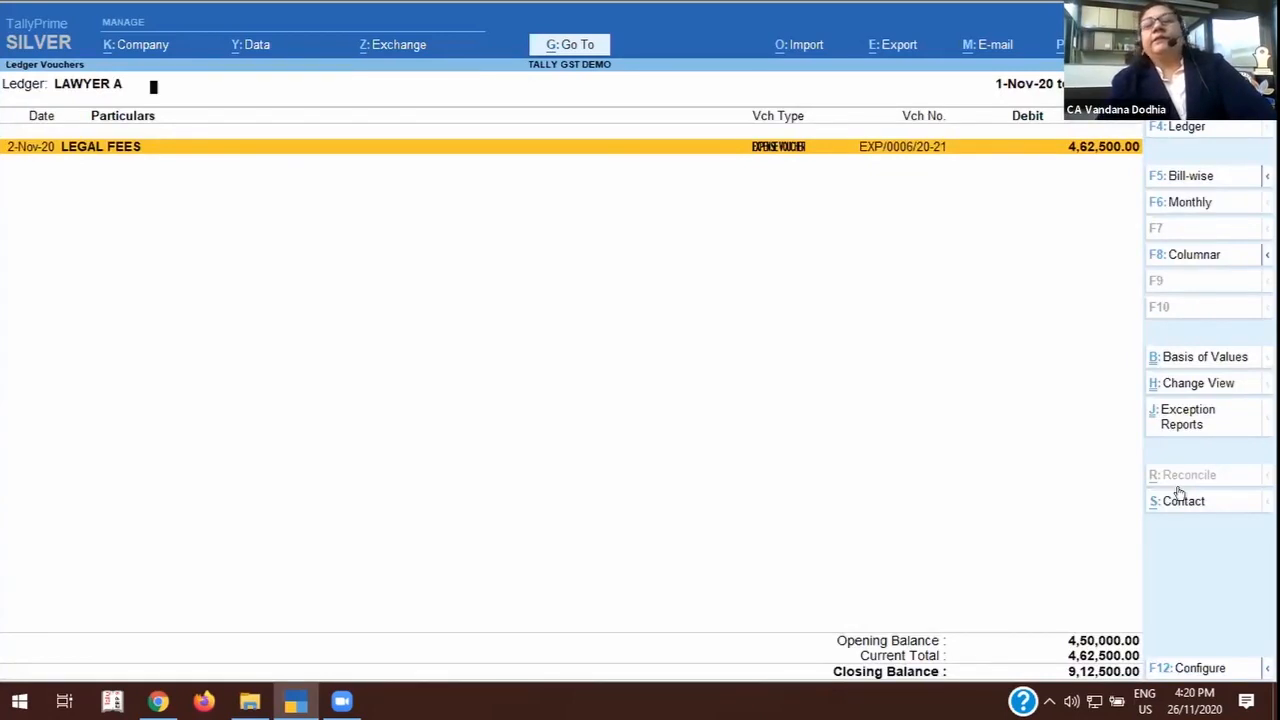
# Examine the LEGAL FEES expense voucher dated 2-Nov-20 and its TDS deduction, then quit it without saving.
pyautogui.press('Return')
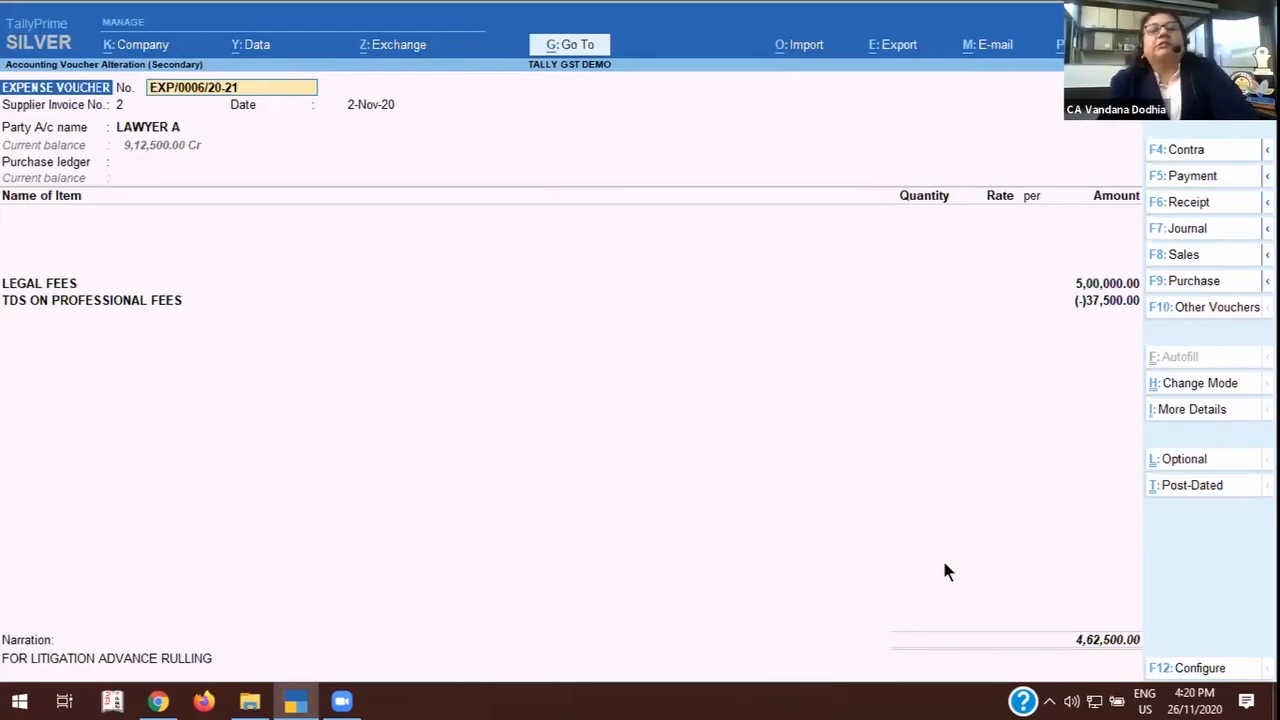
pyautogui.press('BackSpace')
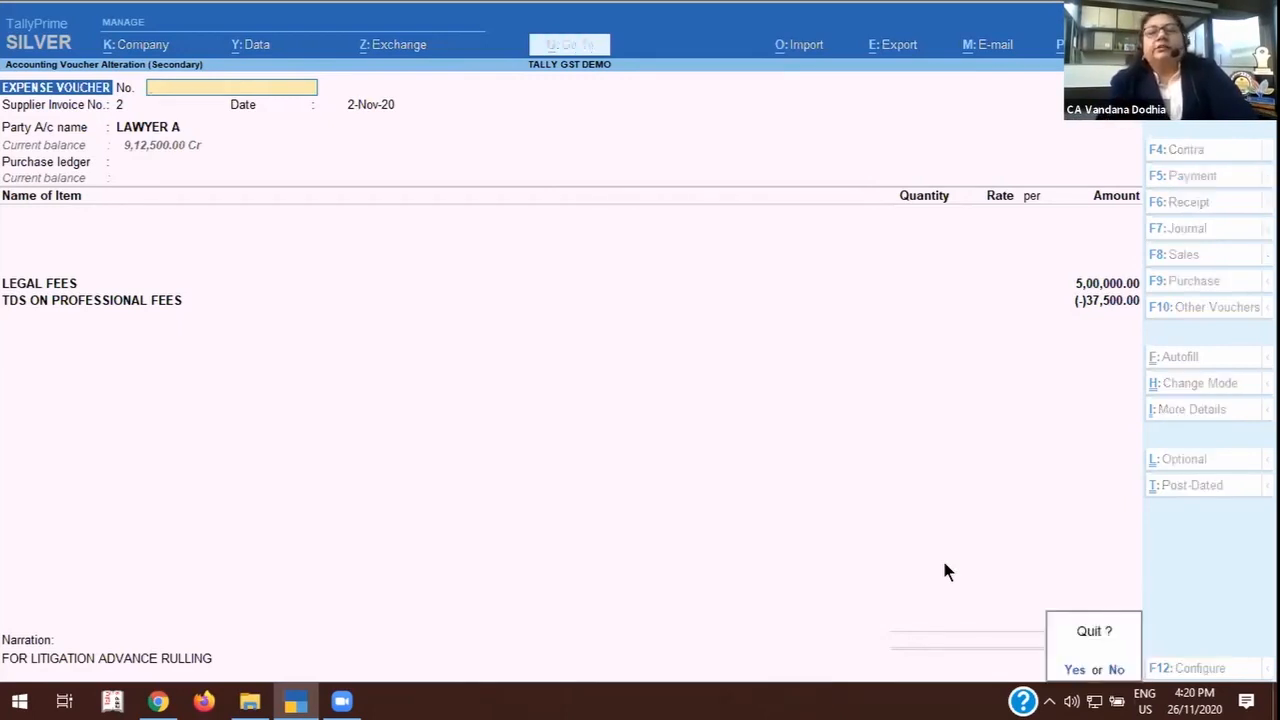
pyautogui.press('y')
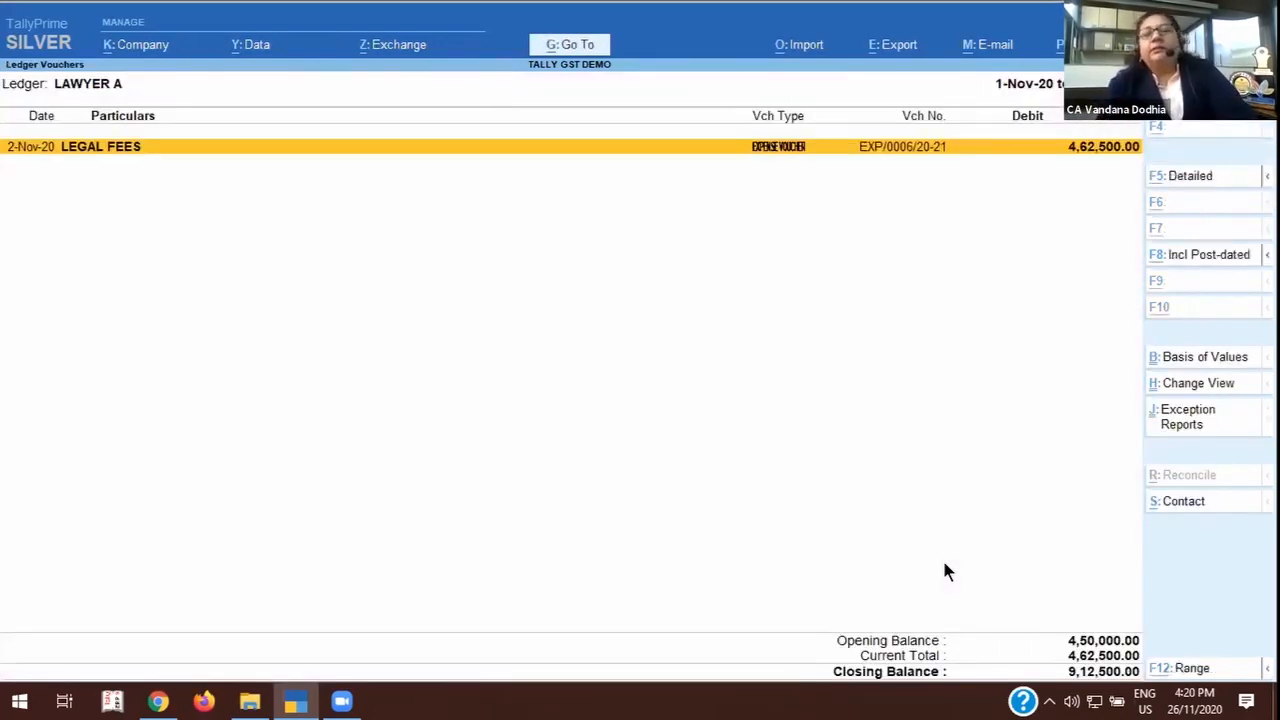
# Add a new voucher of type EXPENSE VOUCHER and set its date to 26-Nov-20.
pyautogui.hotkey('alt', 'a')
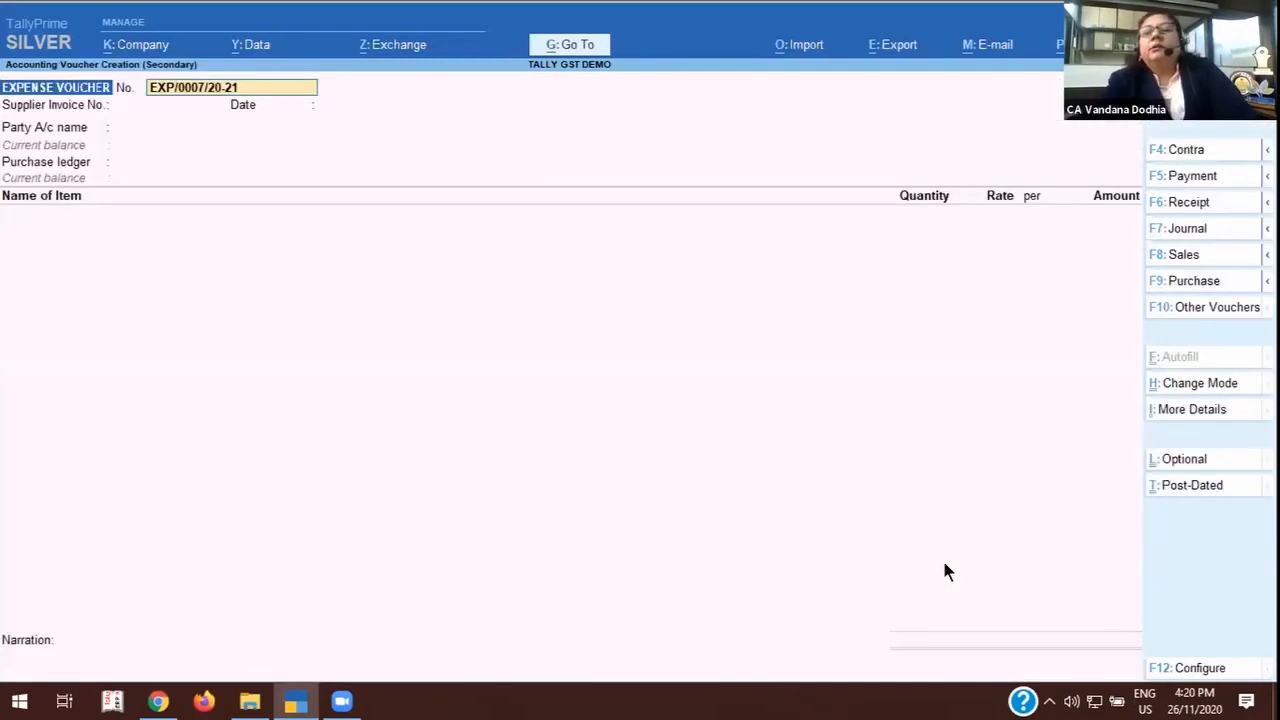
pyautogui.click(1205, 281)
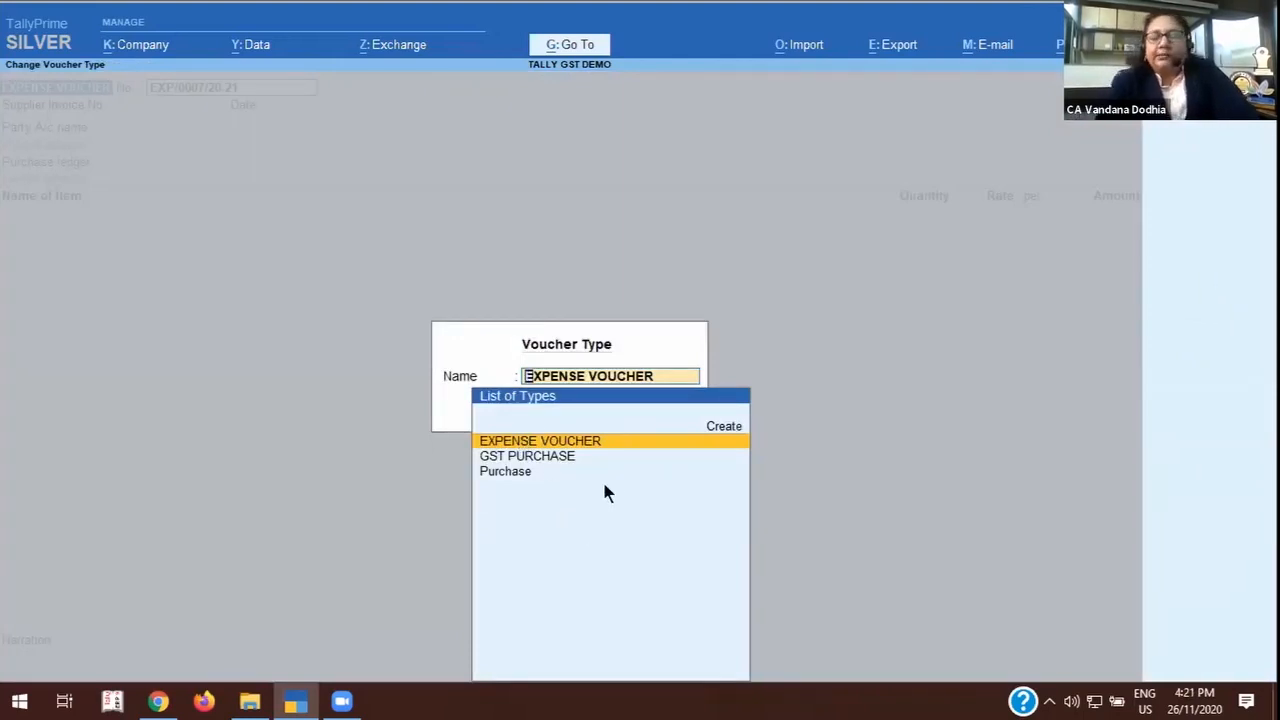
pyautogui.press('Return')
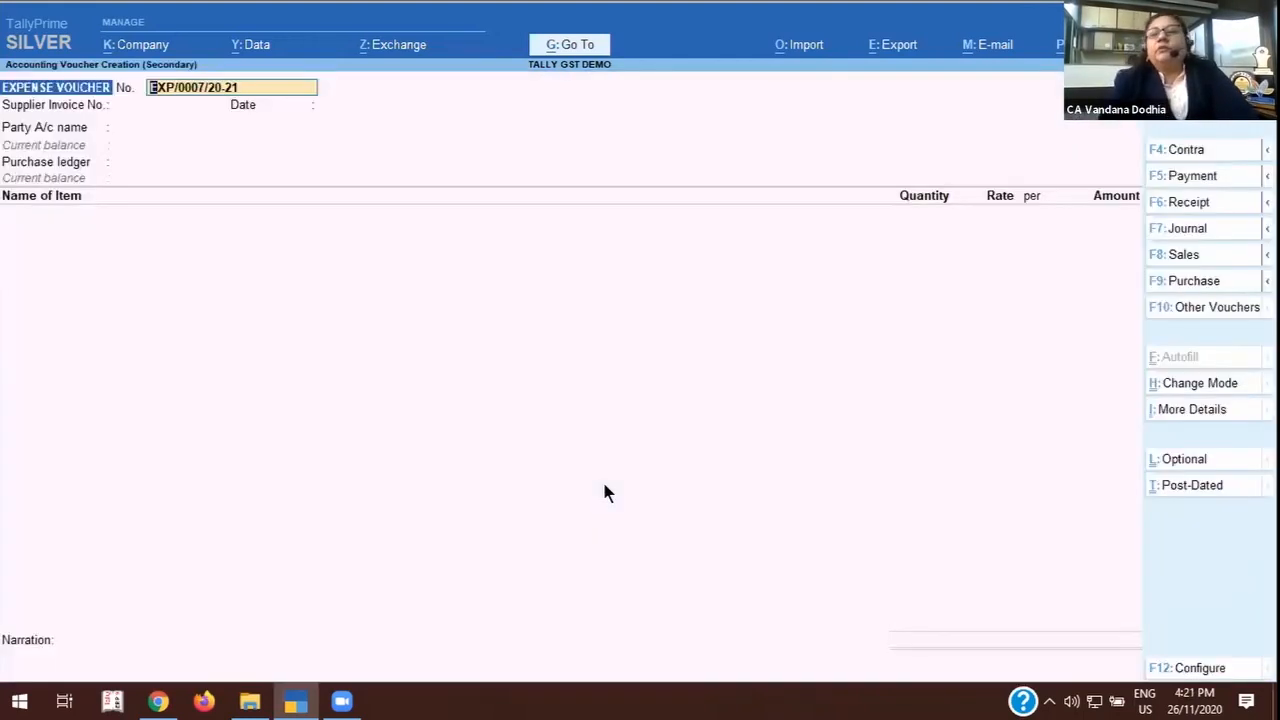
pyautogui.press('F2')
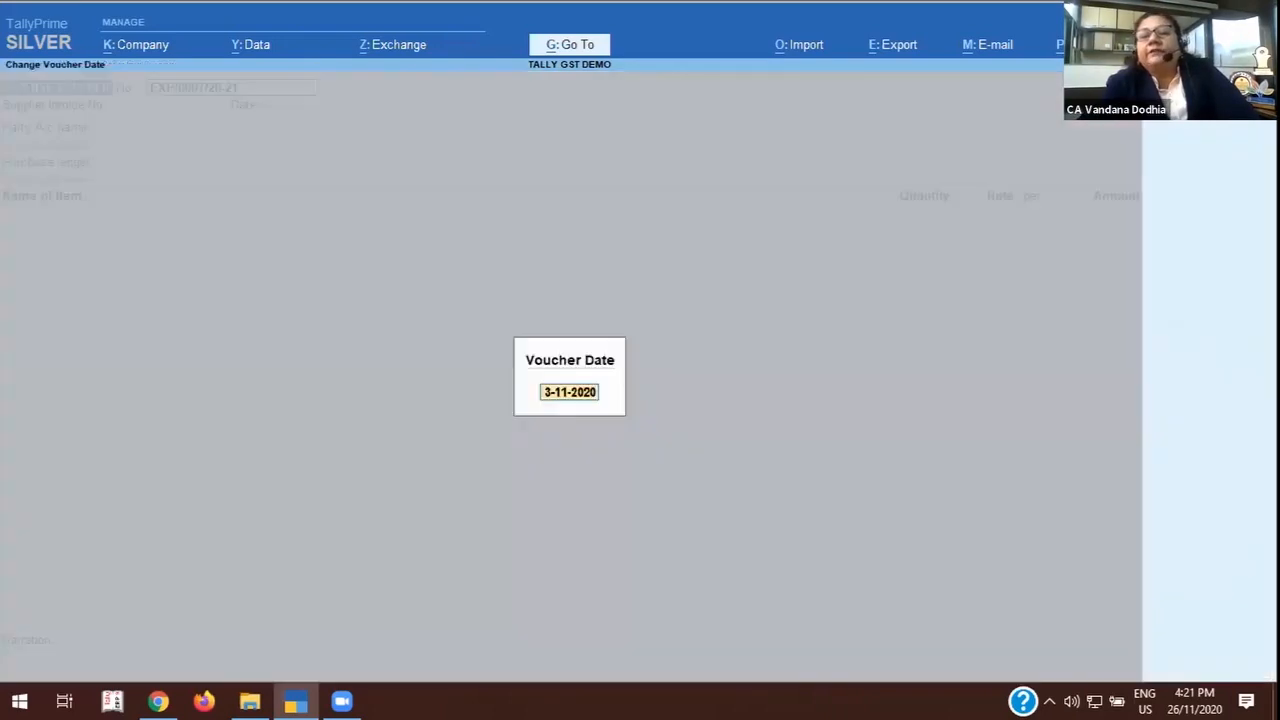
pyautogui.write('26')
pyautogui.press('Return')
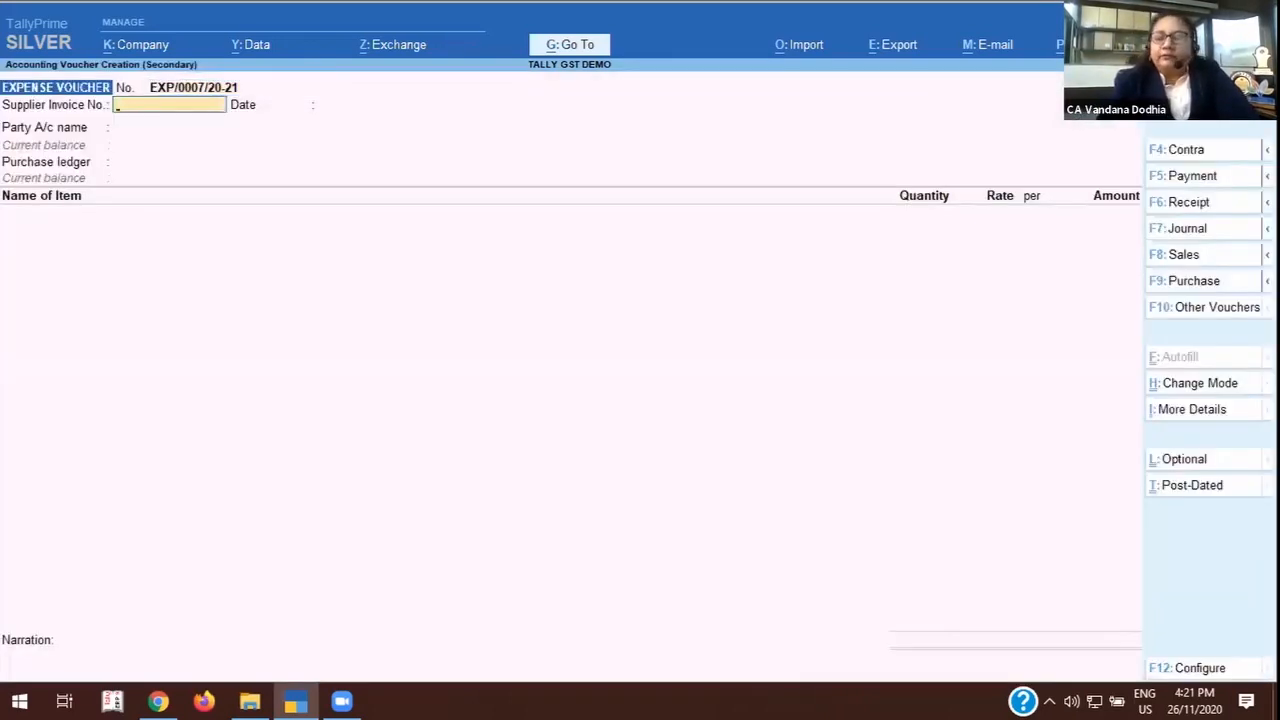
# Enter supplier invoice number 1235 dated 26-Nov-20 and party LAWYER A, with receipt note Not Applicable and the default party details.
pyautogui.write('1235')
pyautogui.press('Return')
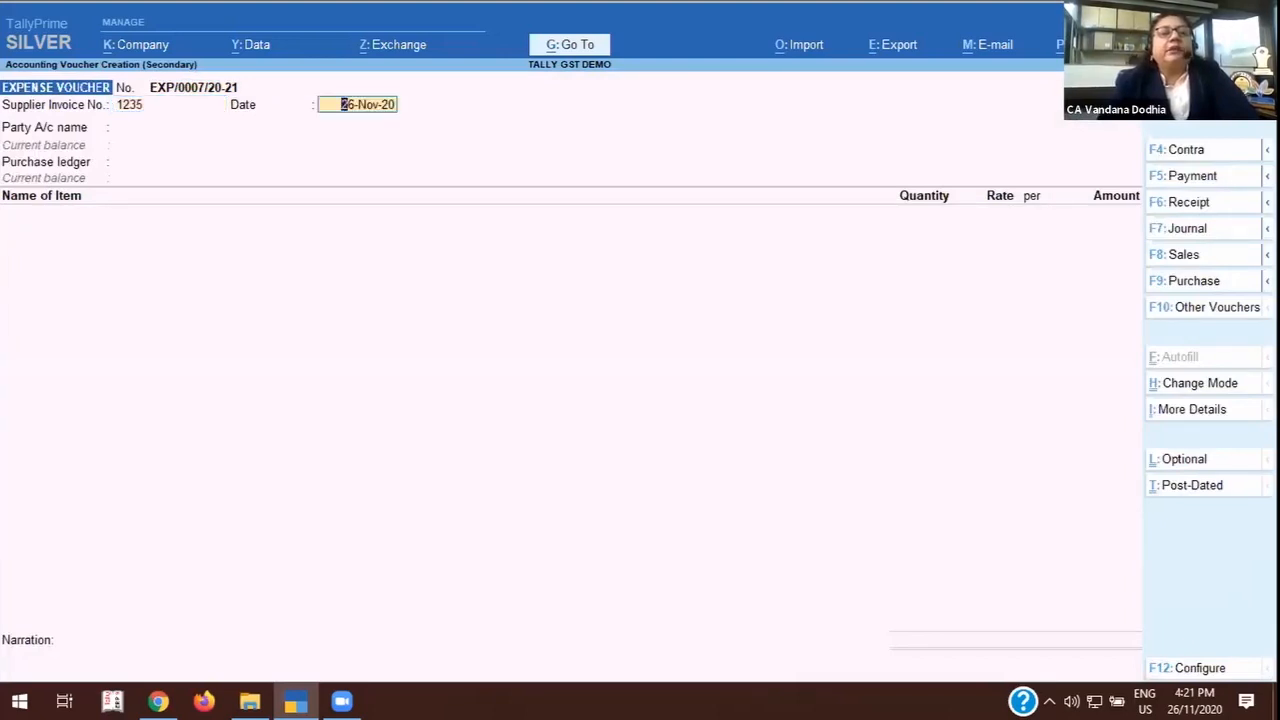
pyautogui.press('Return')
pyautogui.write('L')
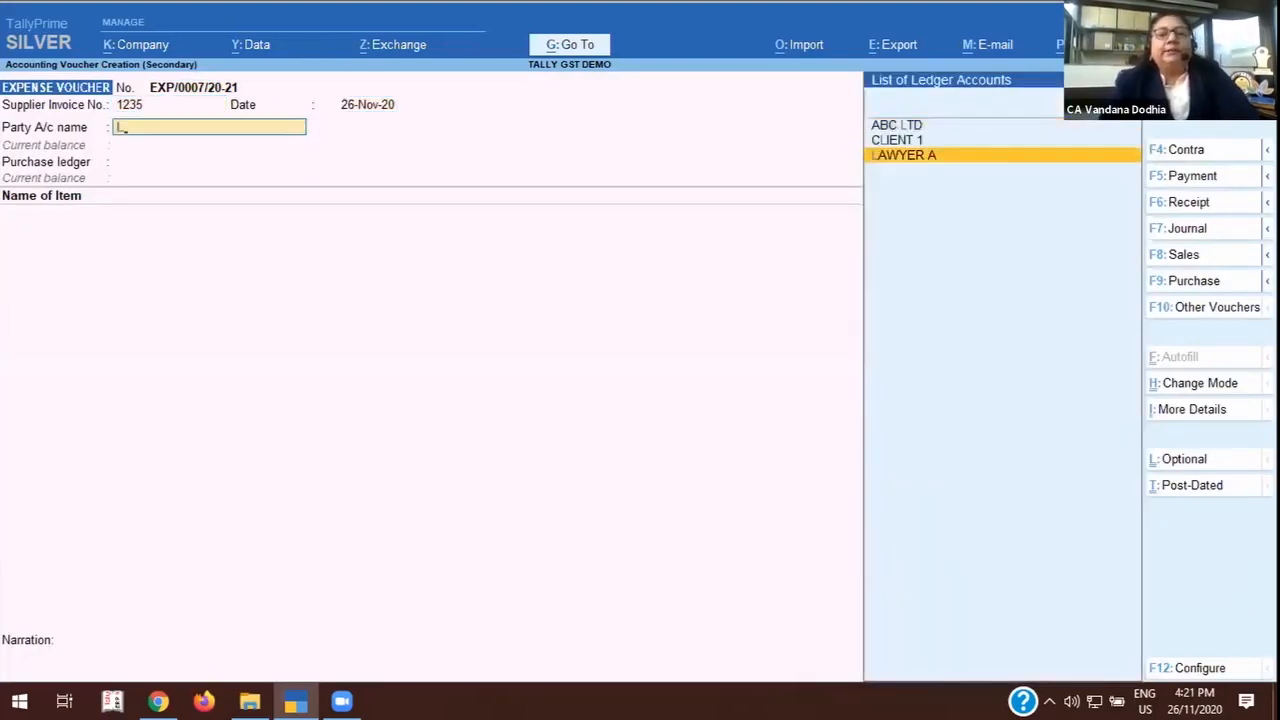
pyautogui.press('Return')
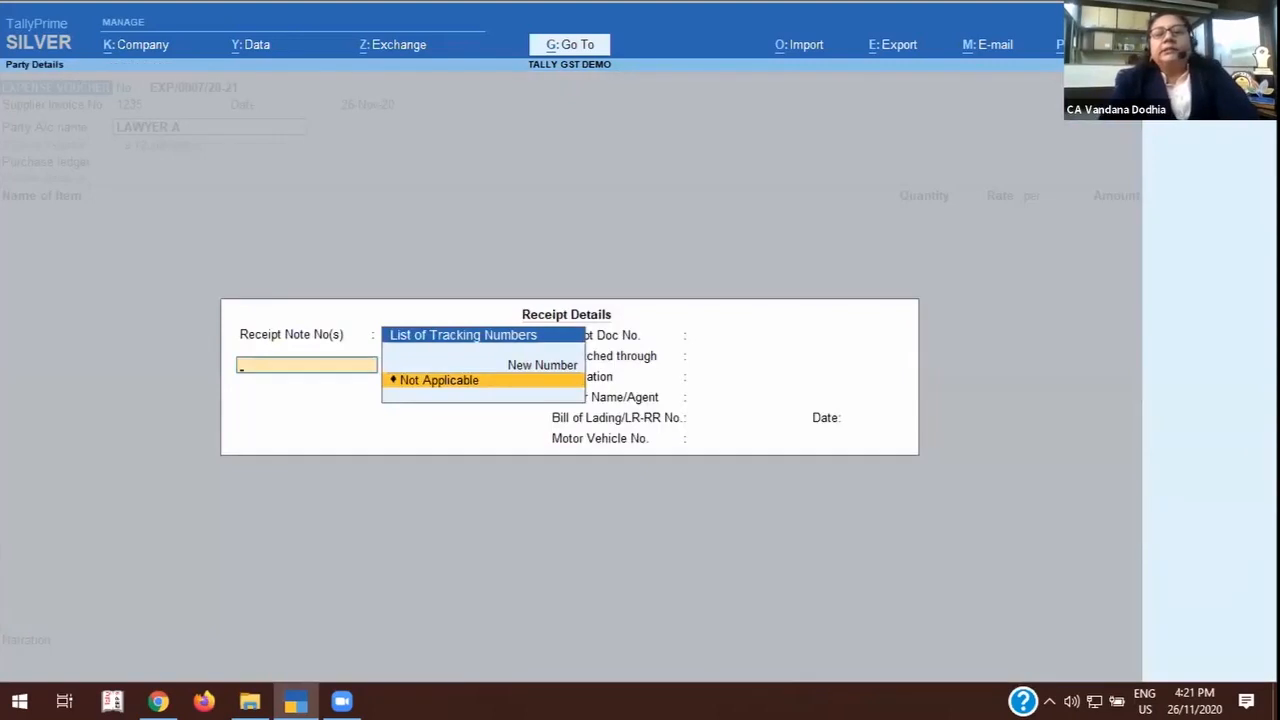
pyautogui.press('Return')
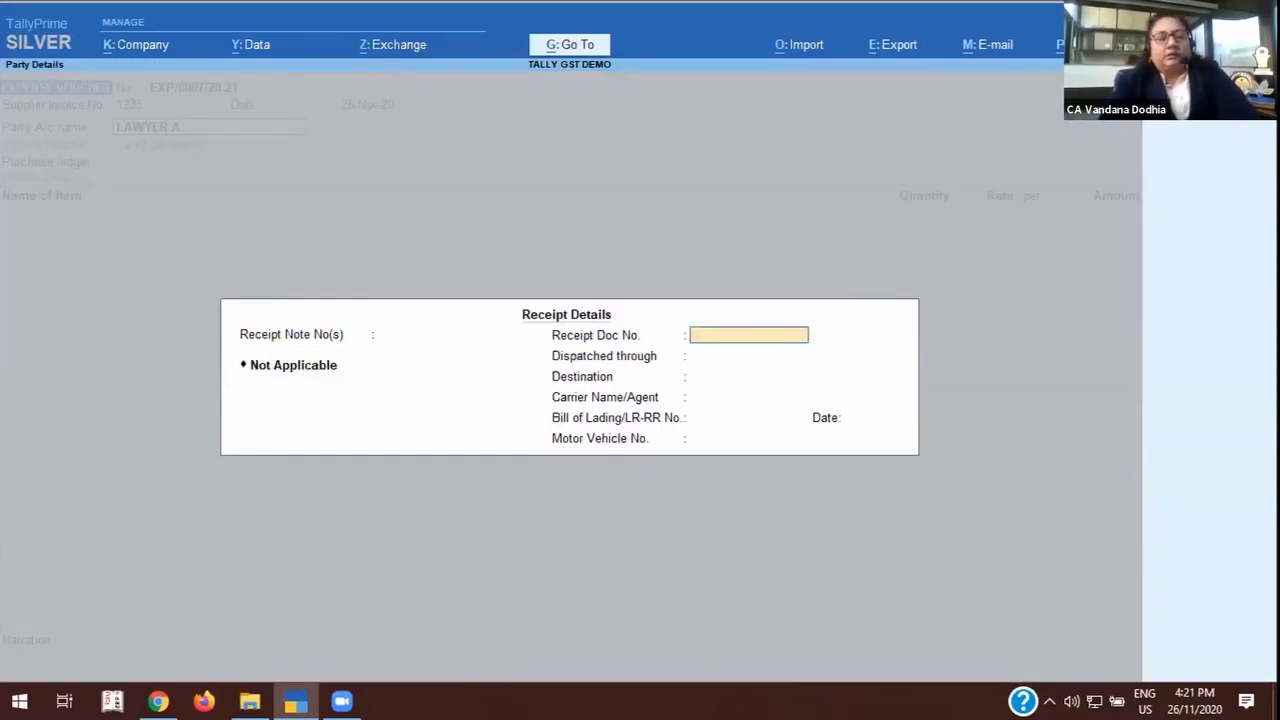
pyautogui.hotkey('ctrl', 'a')
pyautogui.press('Return')
pyautogui.press('Return')
pyautogui.press('Return')
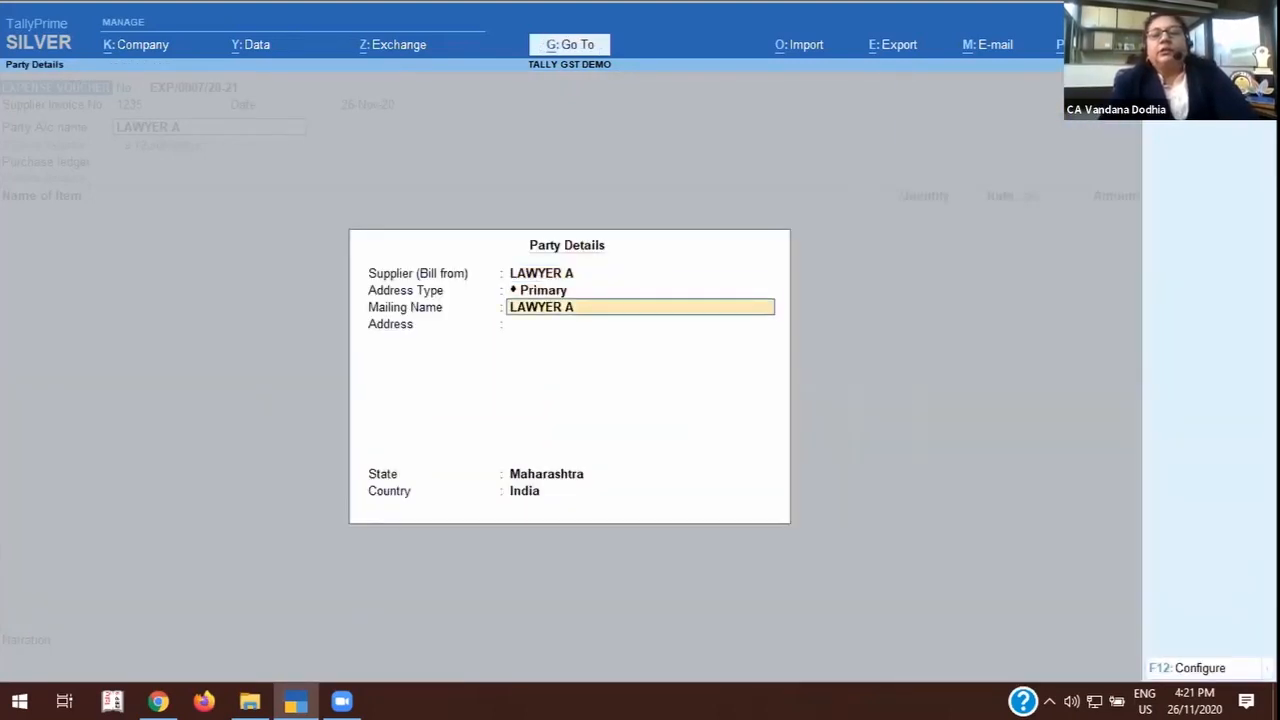
pyautogui.hotkey('ctrl', 'a')
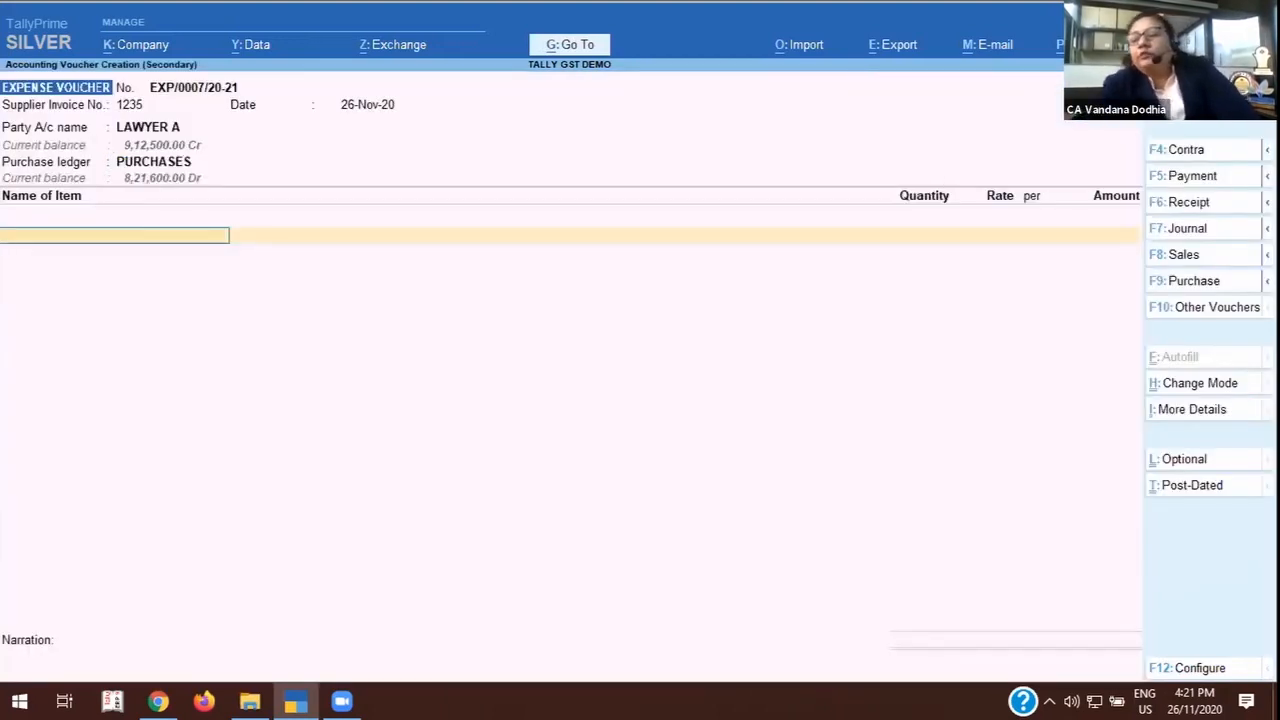
# Change the expense voucher to Accounting Invoice mode and reconfirm its supplier invoice, party and receipt details.
pyautogui.click(1218, 384)
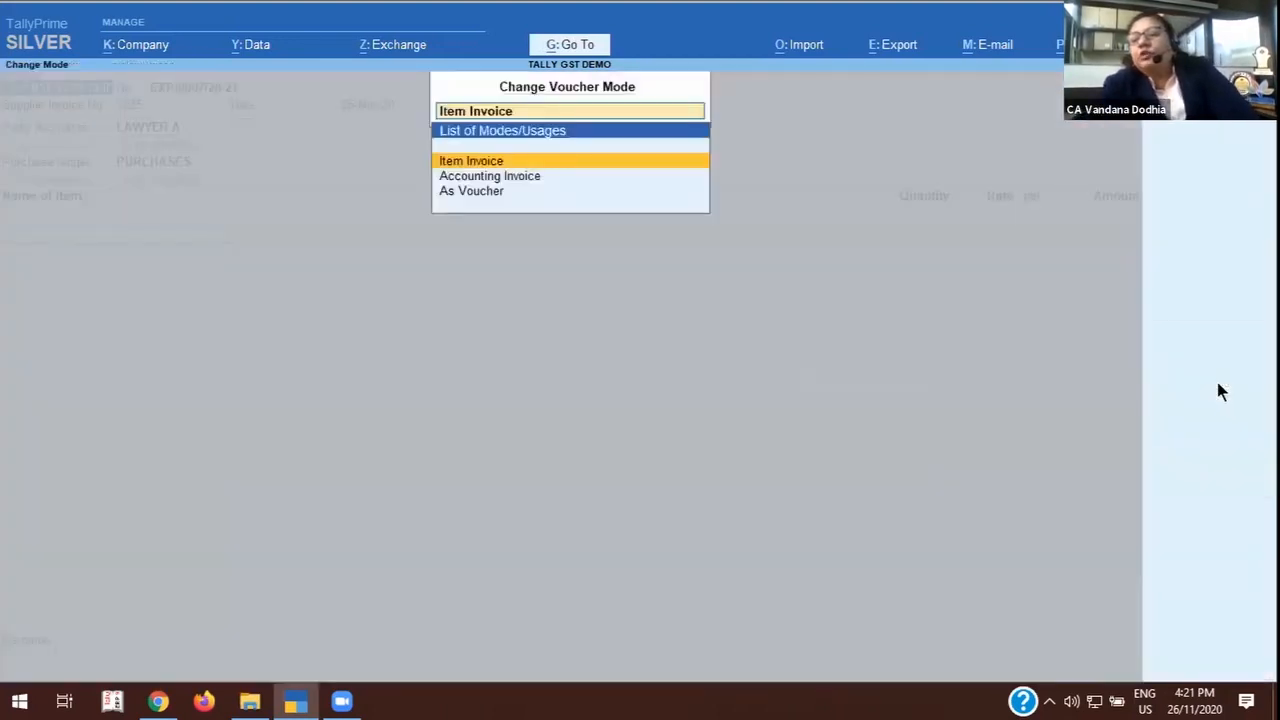
pyautogui.click(520, 177)
pyautogui.press('Return')
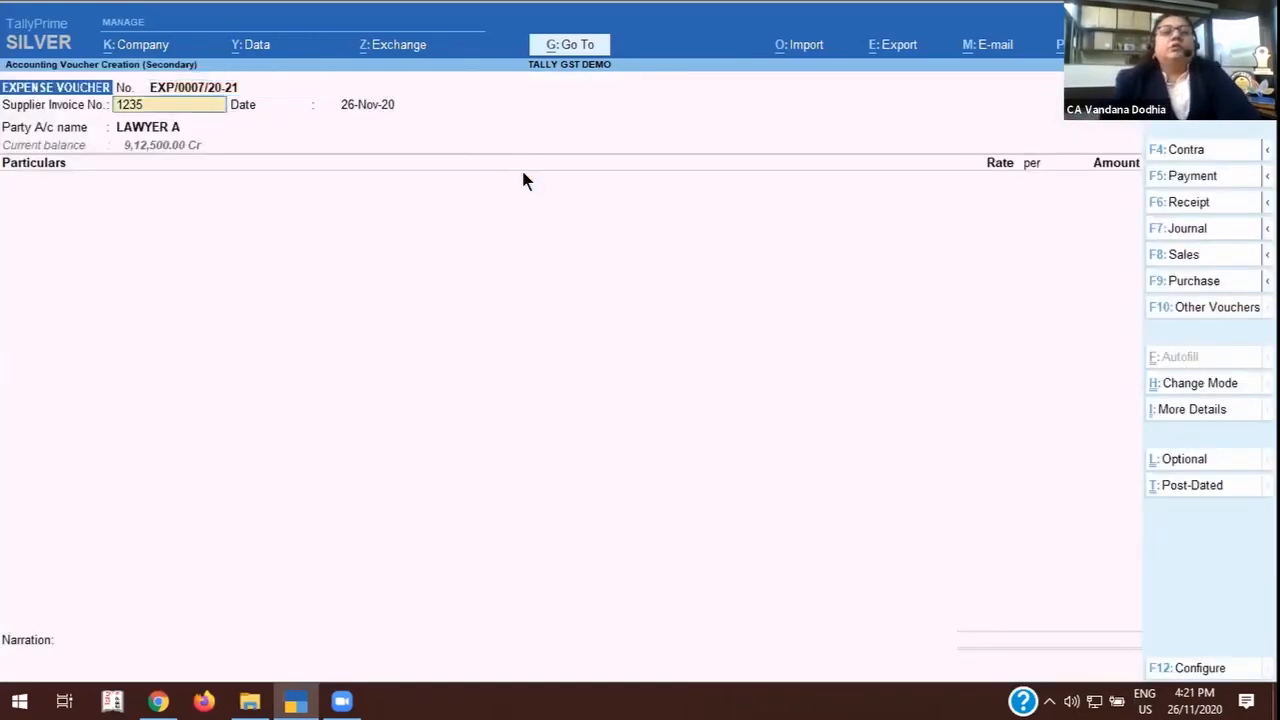
pyautogui.press('Return')
pyautogui.press('Return')
pyautogui.press('Return')
pyautogui.press('Return')
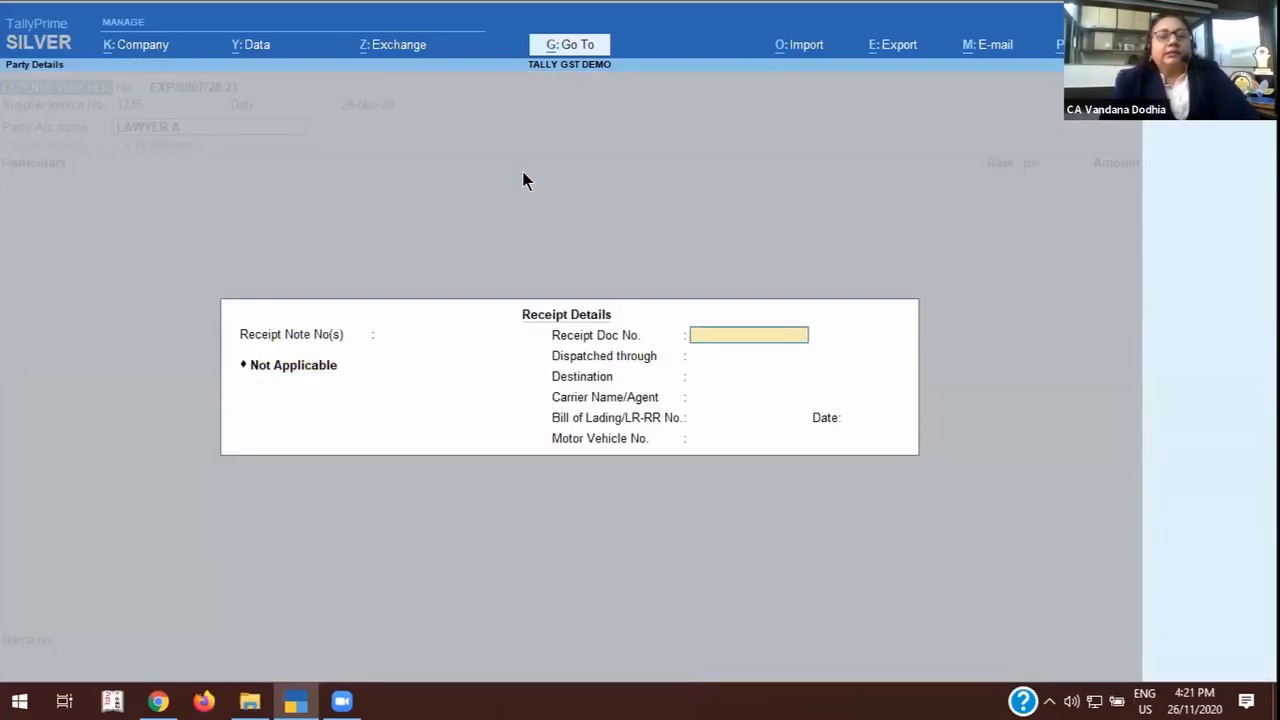
pyautogui.hotkey('ctrl', 'a')
pyautogui.hotkey('ctrl', 'a')
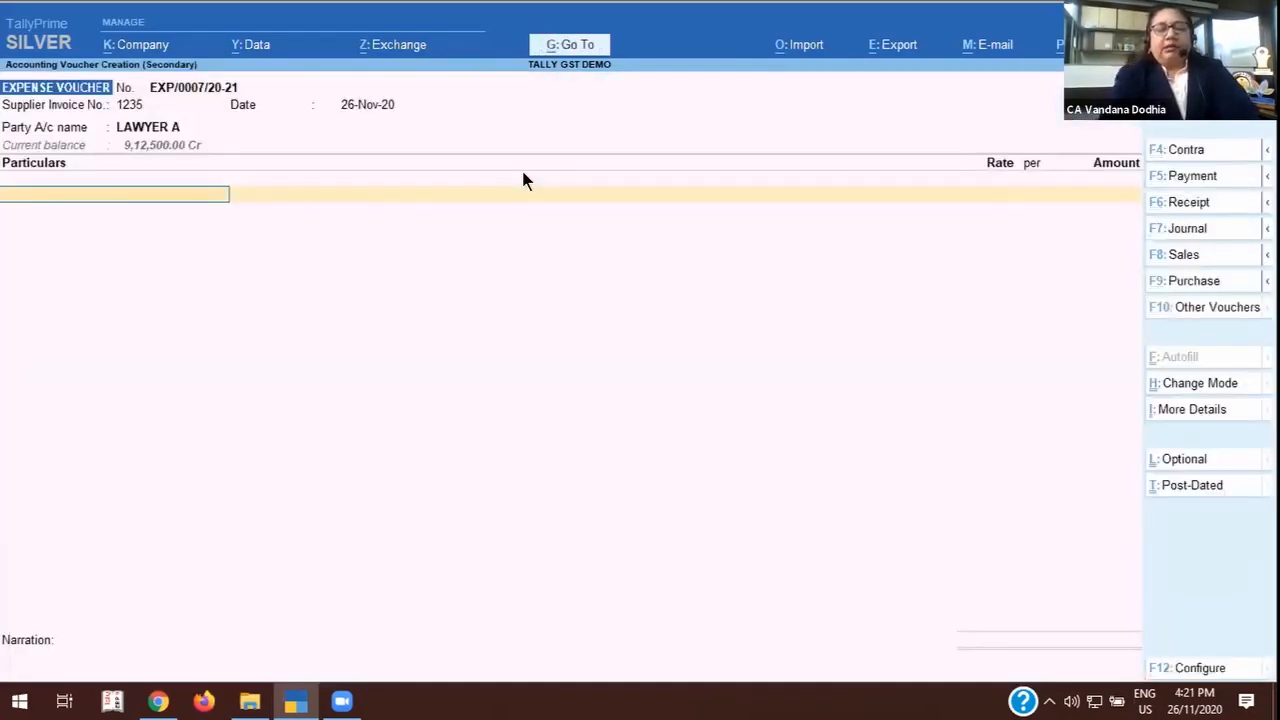
# Choose LEGAL FEES as the first ledger in the particulars and open its master for alteration.
pyautogui.write('le')
pyautogui.press('Return')
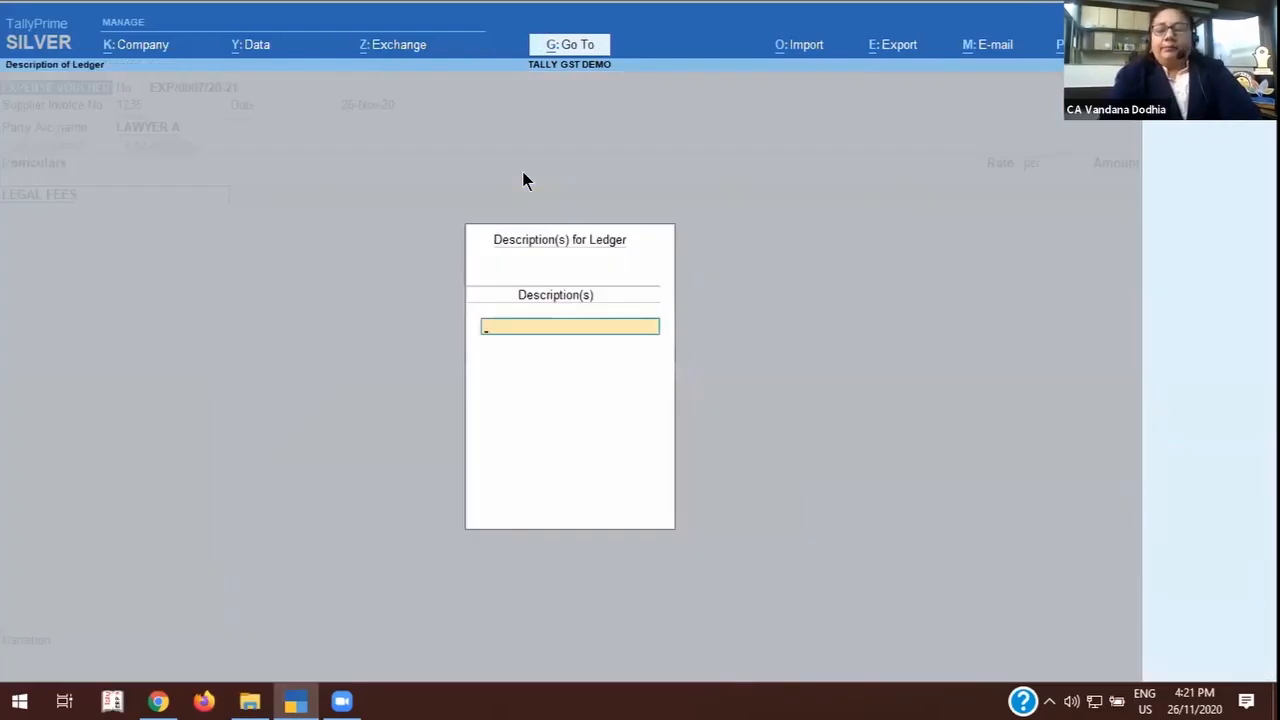
pyautogui.press('Escape')
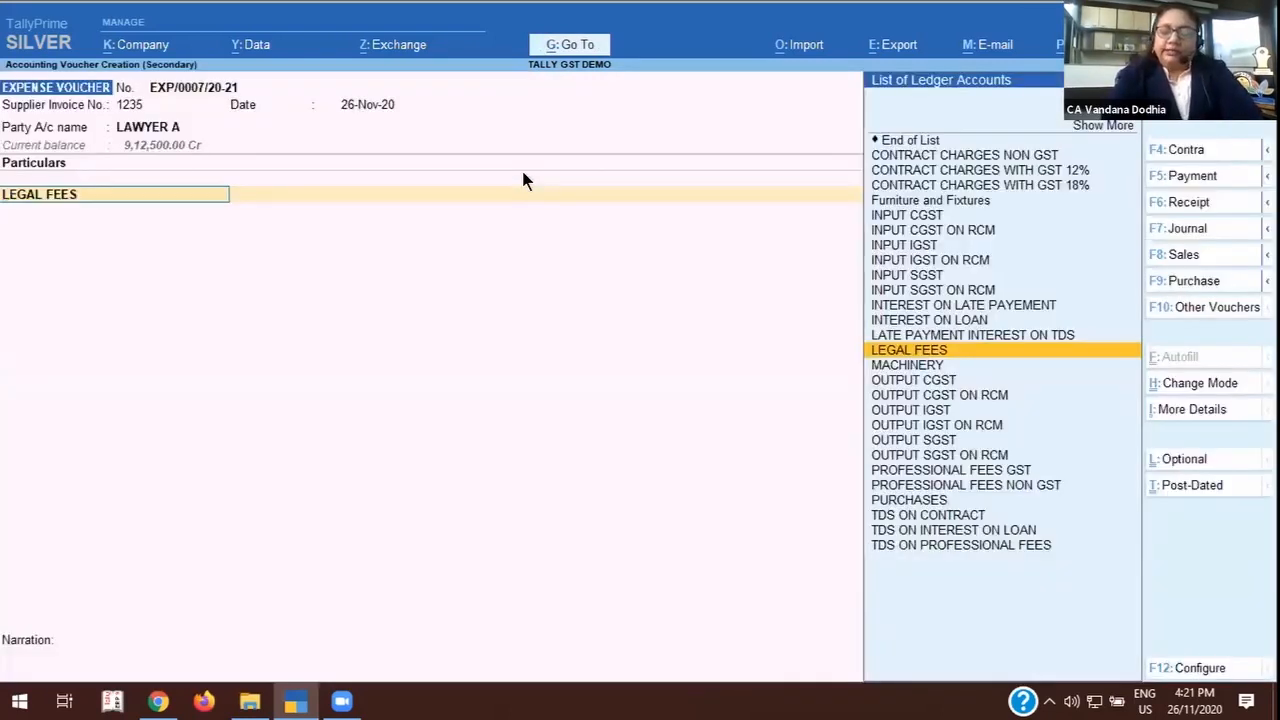
pyautogui.hotkey('ctrl', 'Return')
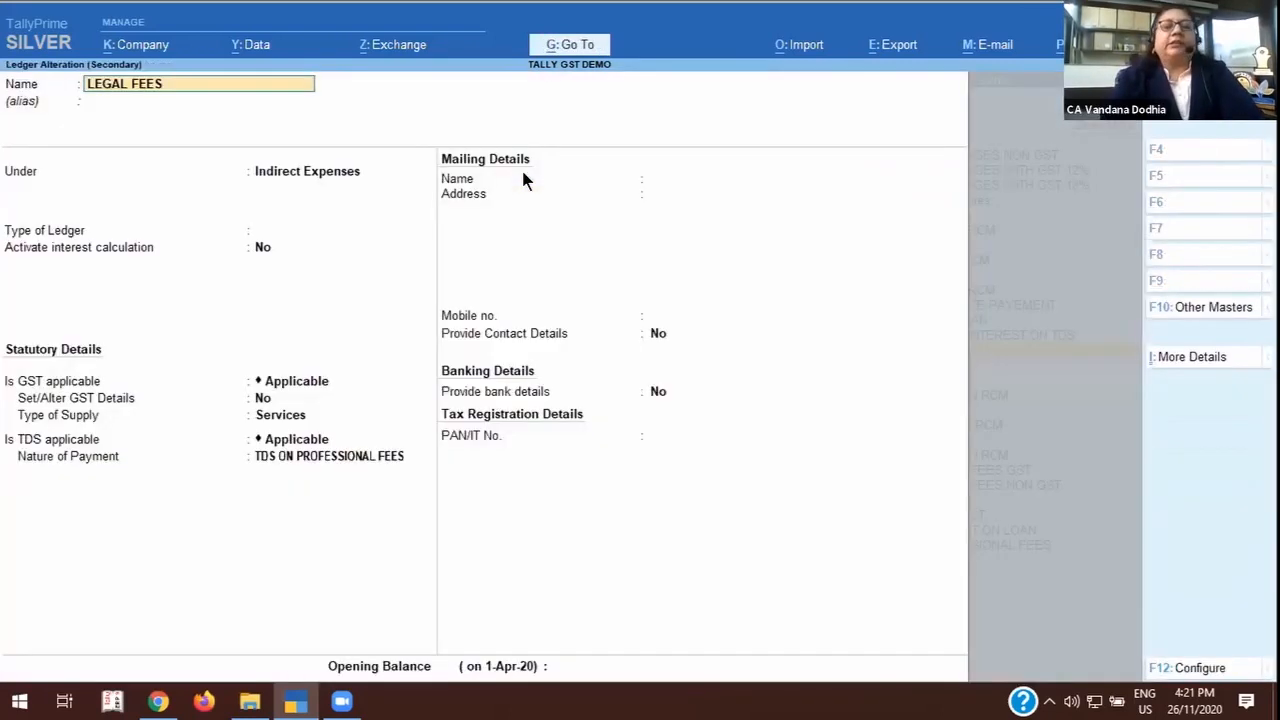
# Enable altering LEGAL FEES' GST details, keeping nature of transaction Purchase From Unregistered Dealer - Taxable and integrated tax at 18%.
pyautogui.click(307, 389)
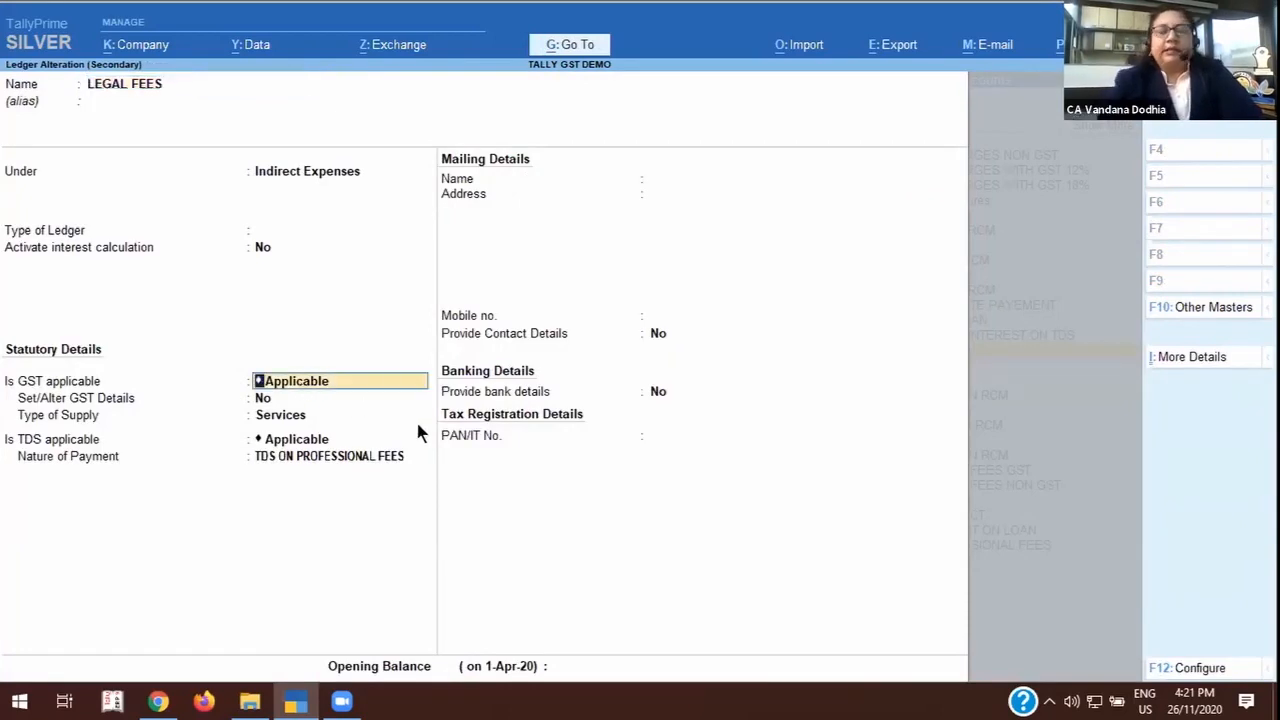
pyautogui.press('Return')
pyautogui.write('y')
pyautogui.press('Return')
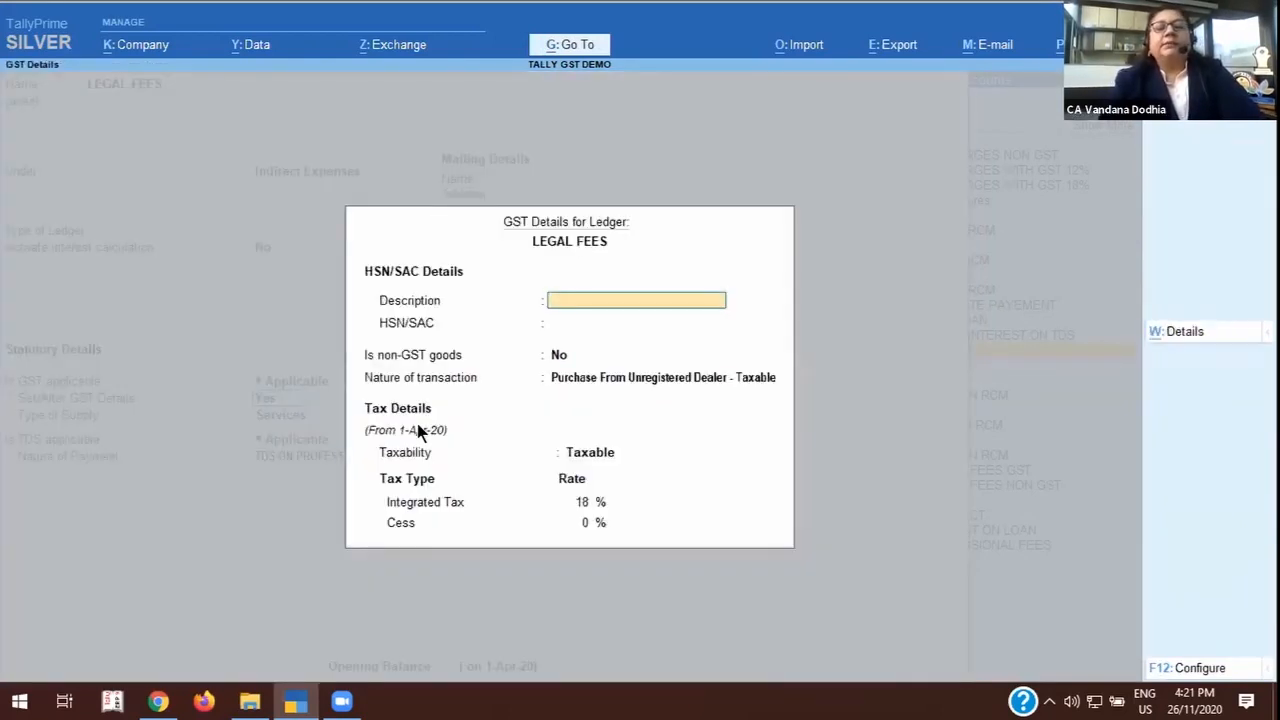
pyautogui.press('Return')
pyautogui.press('Return')
pyautogui.press('Return')
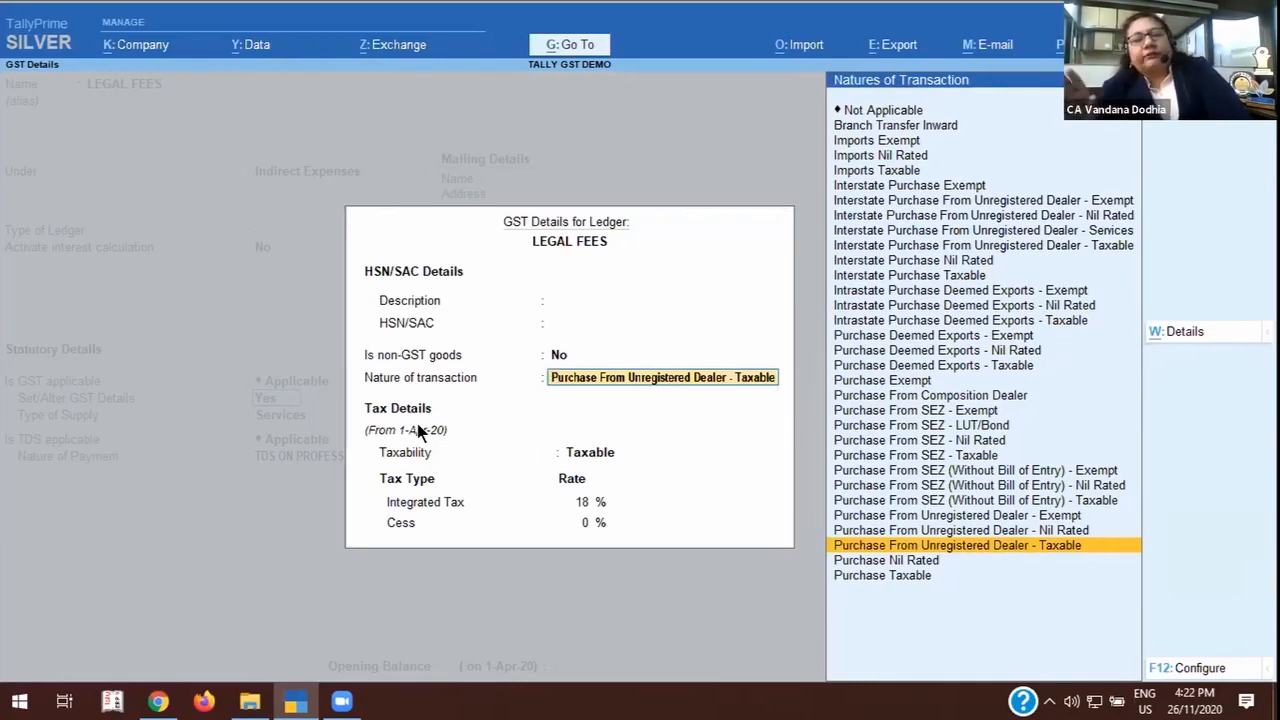
pyautogui.press('Return')
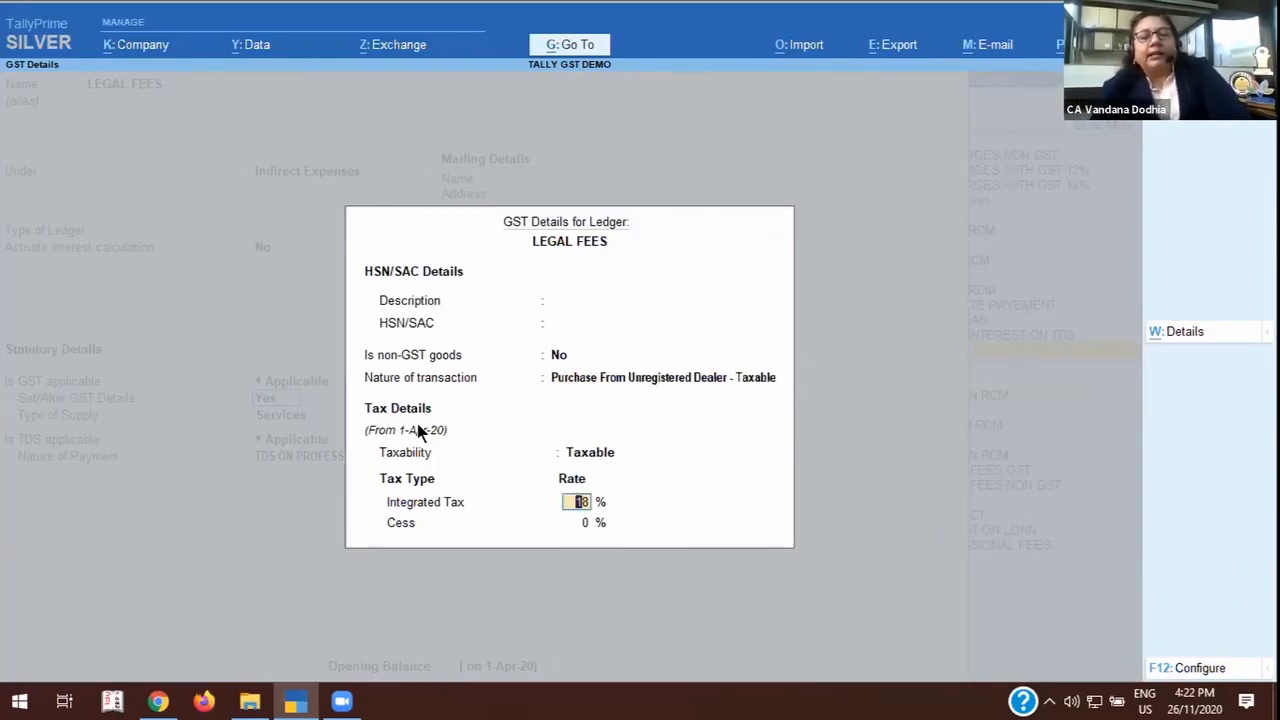
pyautogui.press('Return')
# Keep the supply type Services and TDS ON PROFESSIONAL FEES as nature of payment, and save the LEGAL FEES ledger.
pyautogui.press('Return')
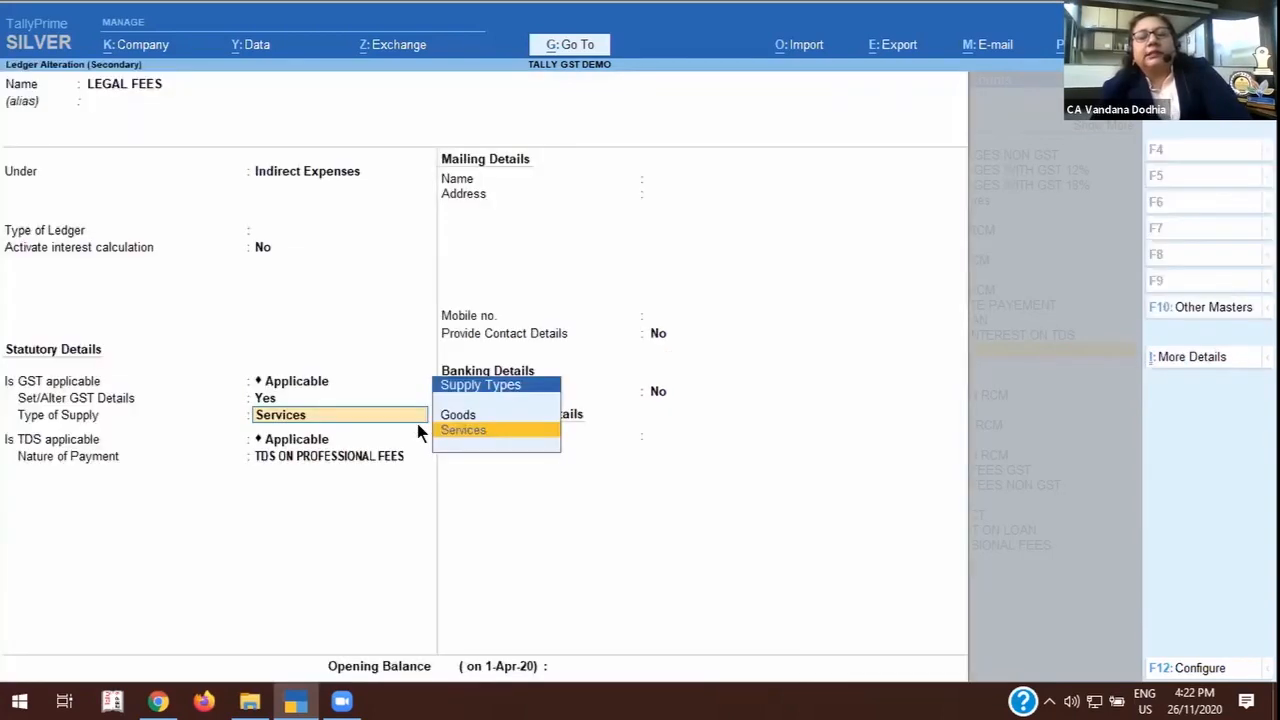
pyautogui.press('Return')
pyautogui.press('Return')
pyautogui.press('Return')
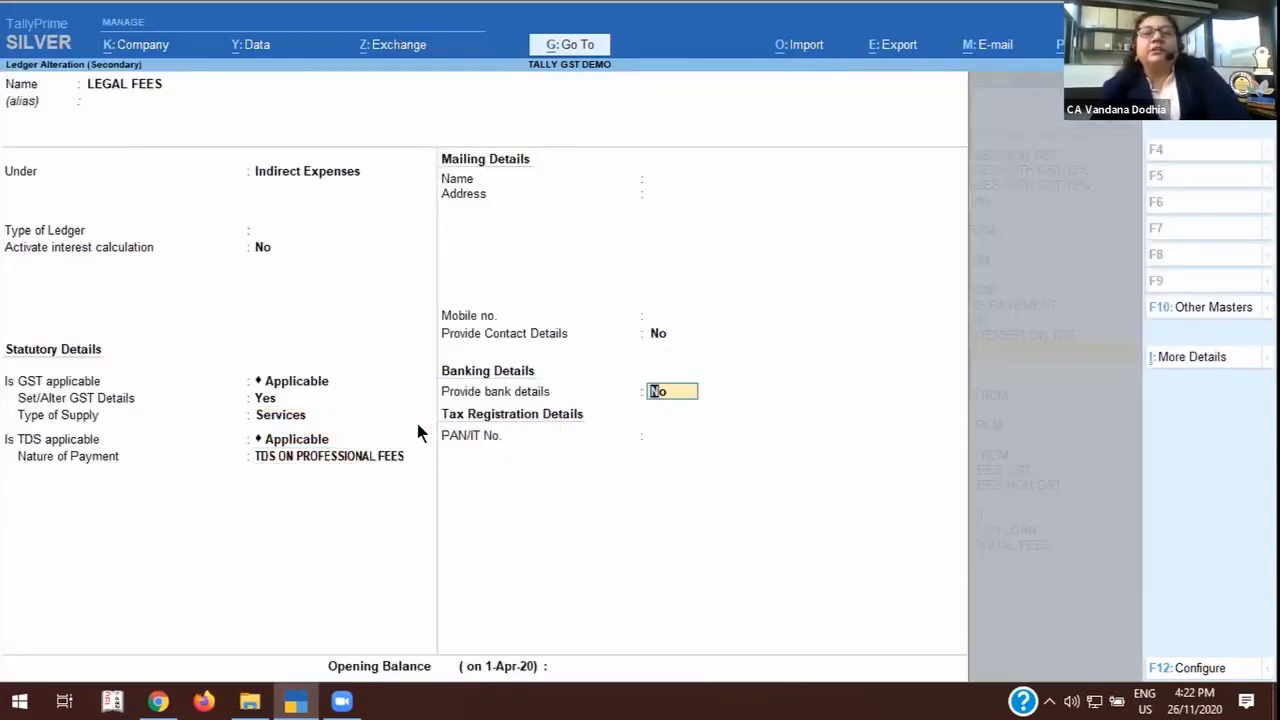
pyautogui.press('Return')
pyautogui.press('Return')
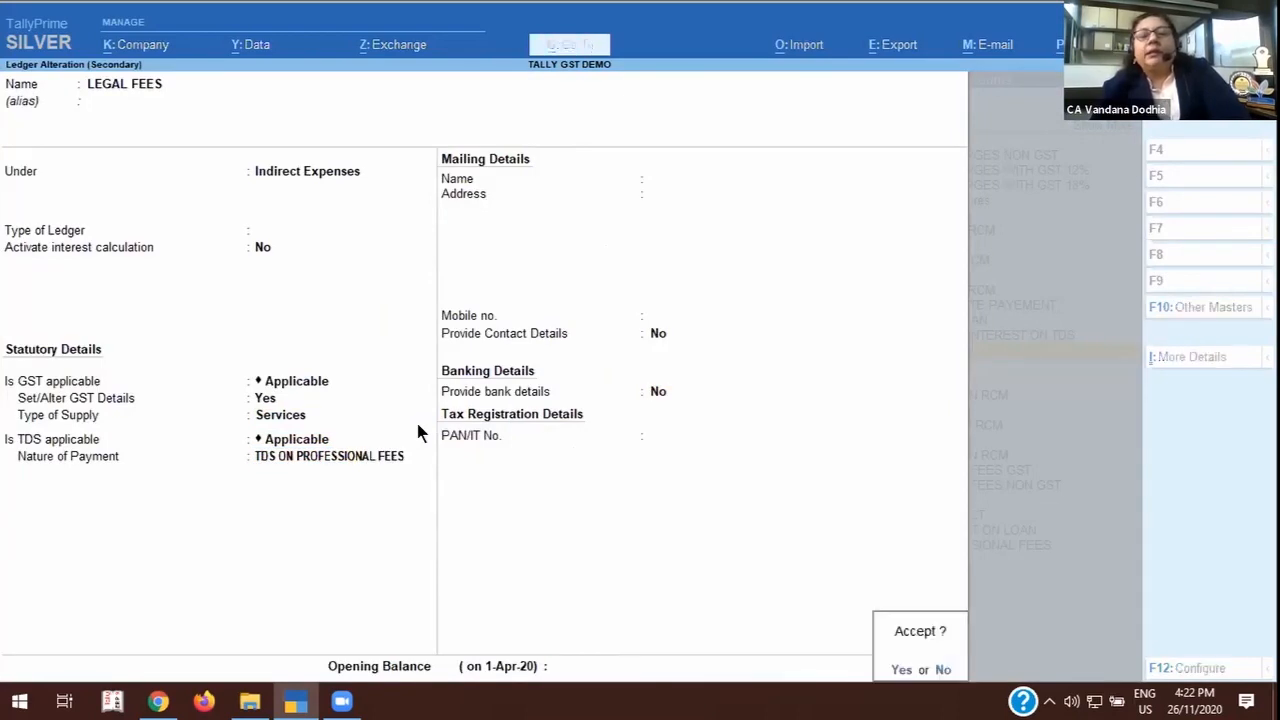
# Give the LEGAL FEES line the description LLL and an amount of 5,00,000.
pyautogui.press('Return')
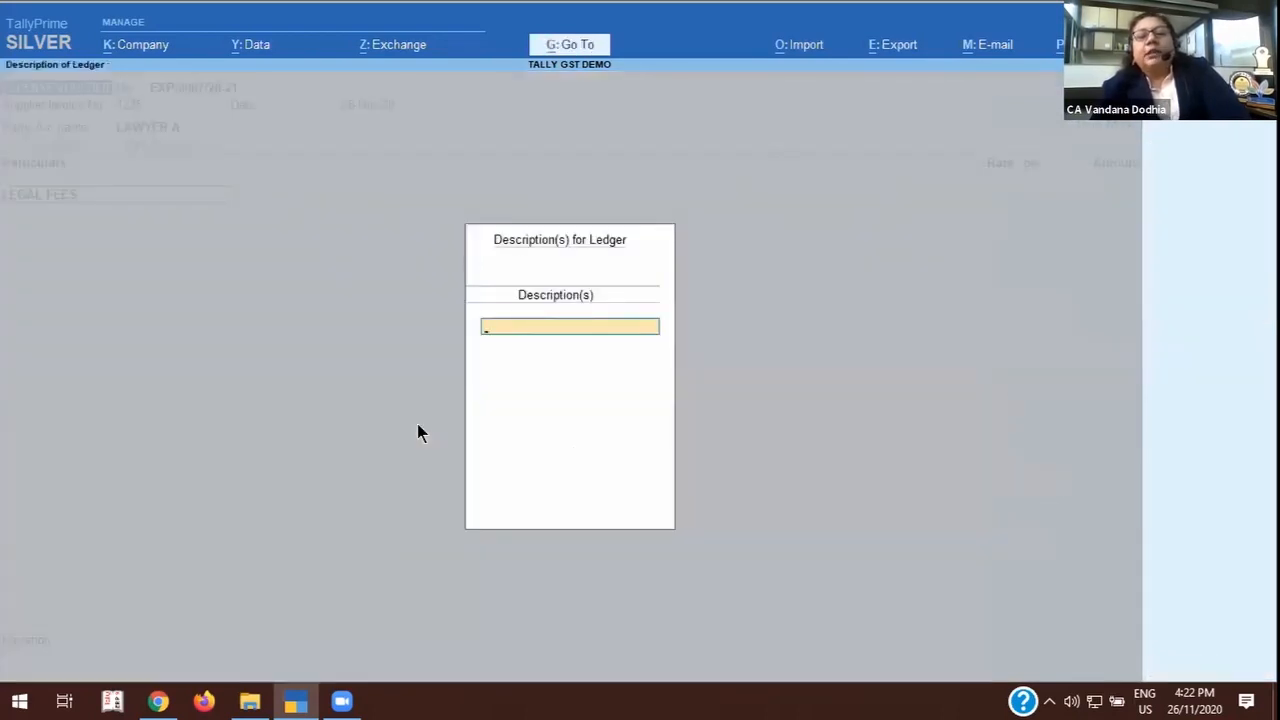
pyautogui.write('LLL')
pyautogui.press('Return')
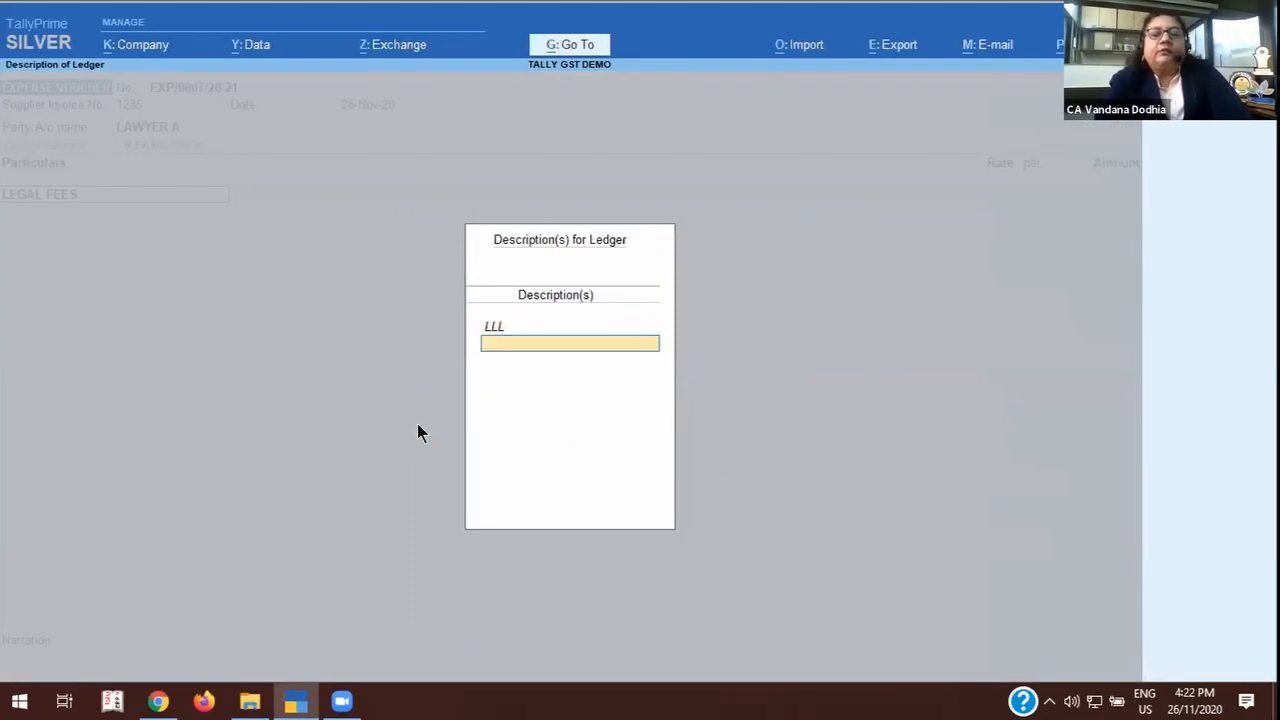
pyautogui.press('Return')
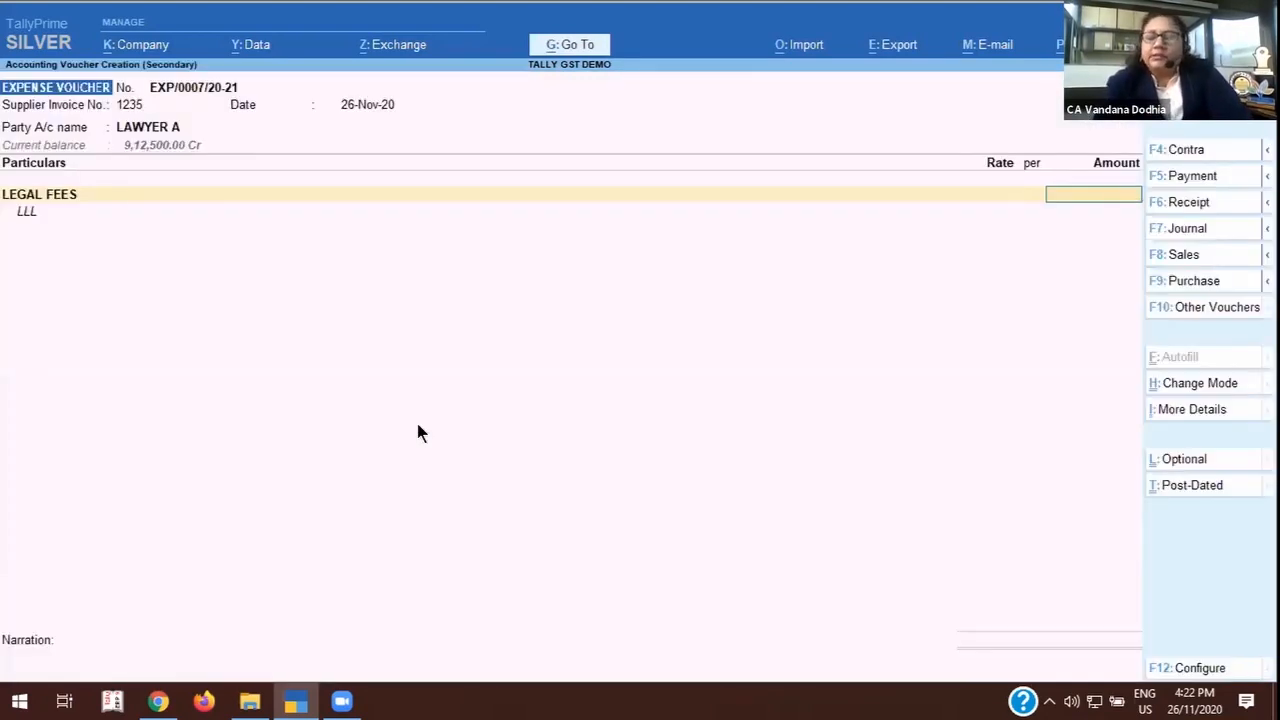
pyautogui.write('500000')
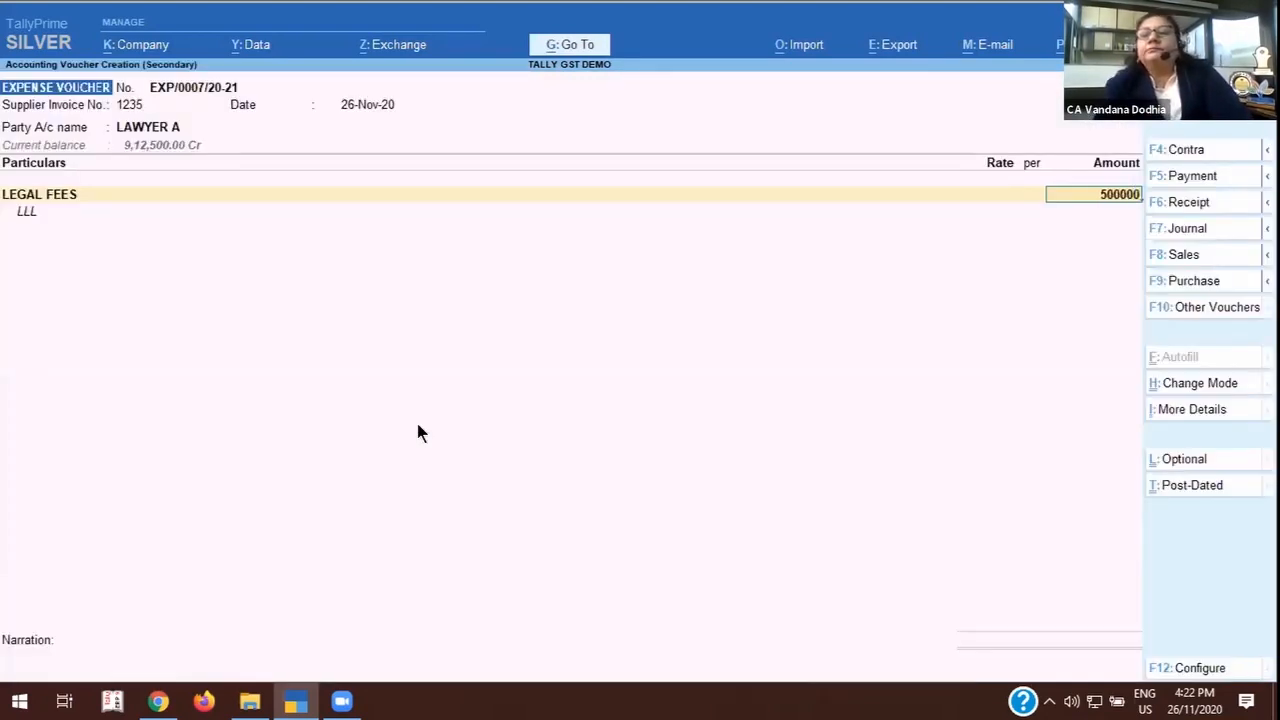
pyautogui.press('Return')
pyautogui.press('Return')
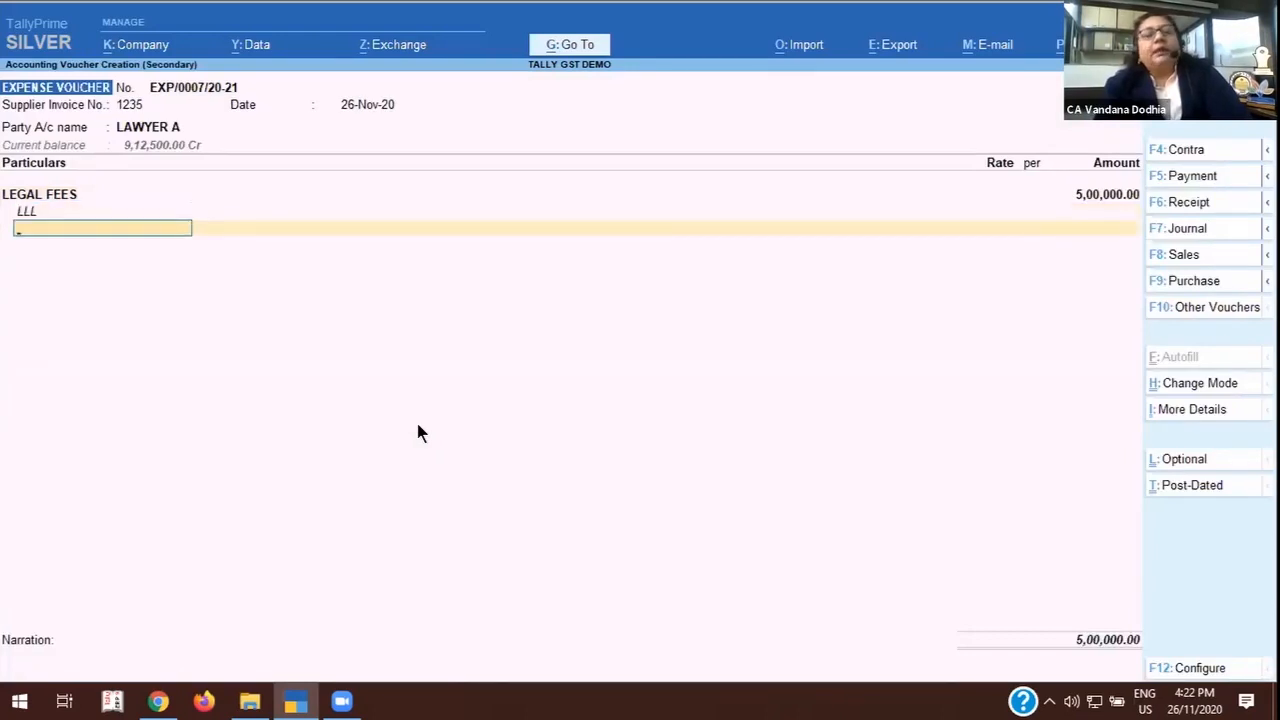
# Add a TDS ON PROFESSIONAL FEES line without a description, accept its calculated deduction and end the particulars.
pyautogui.write('TD')
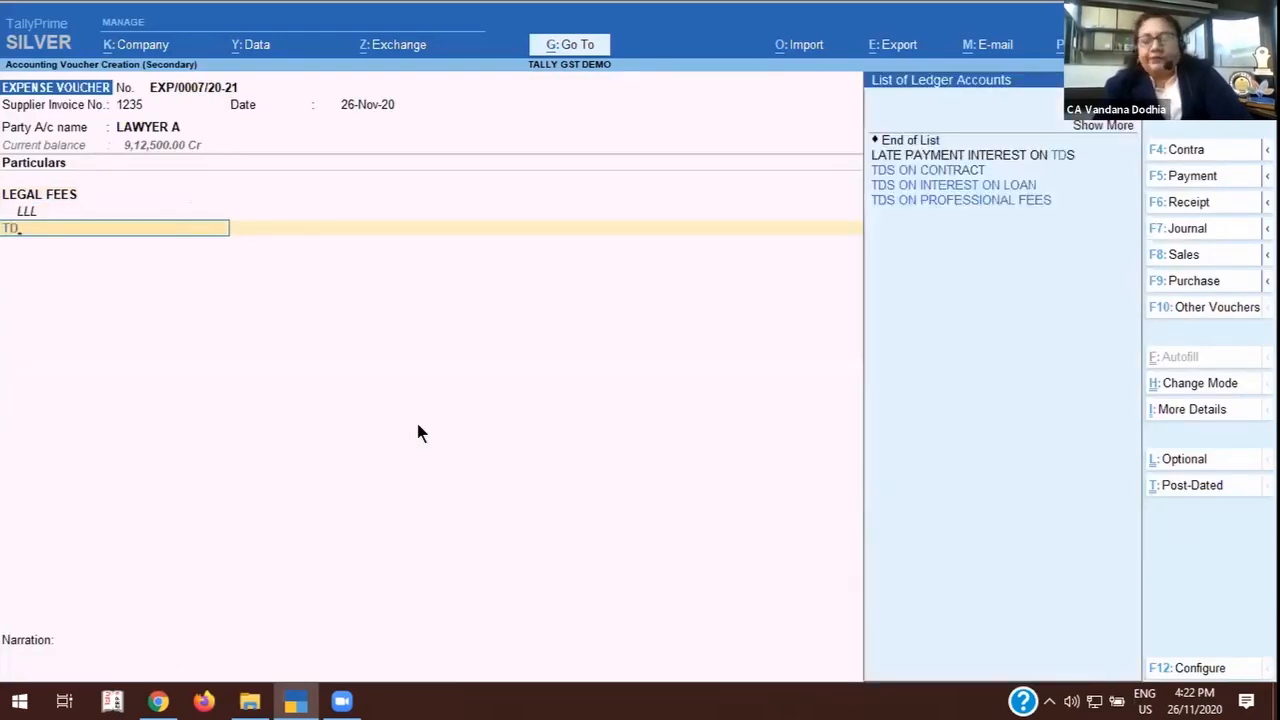
pyautogui.press('Down')
pyautogui.press('Down')
pyautogui.press('Down')
pyautogui.press('Return')
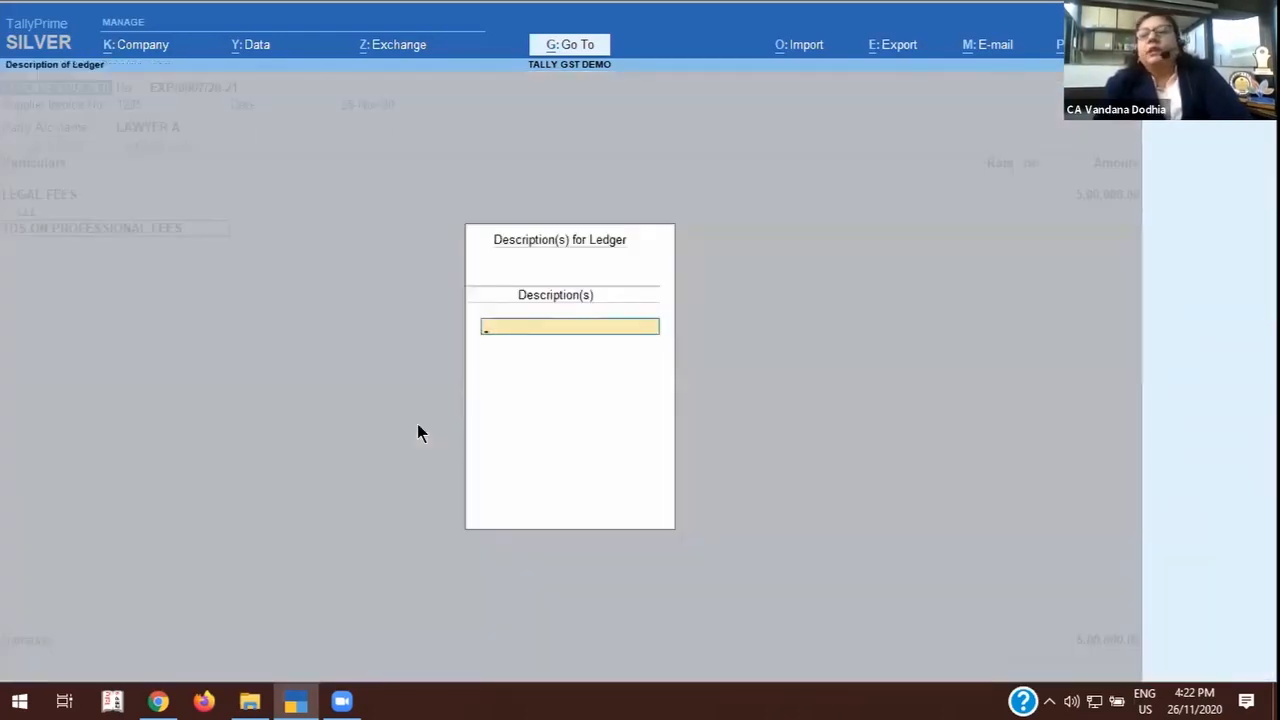
pyautogui.press('Return')
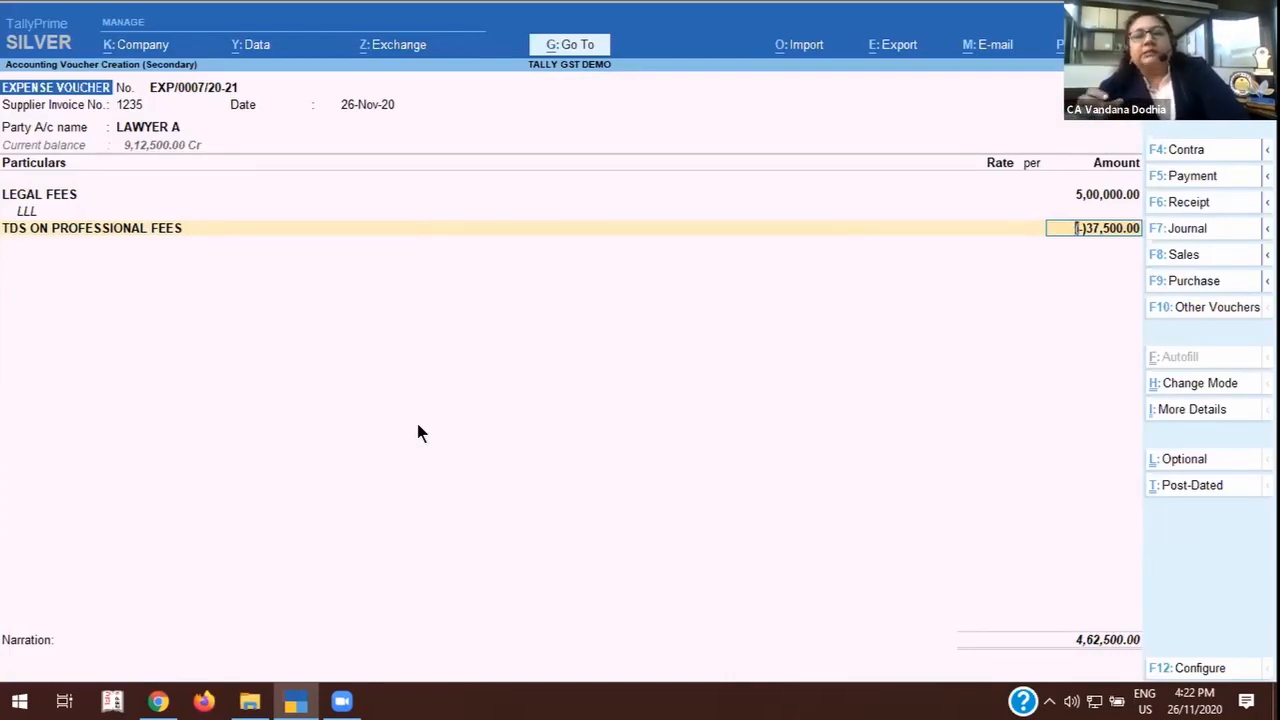
pyautogui.press('Return')
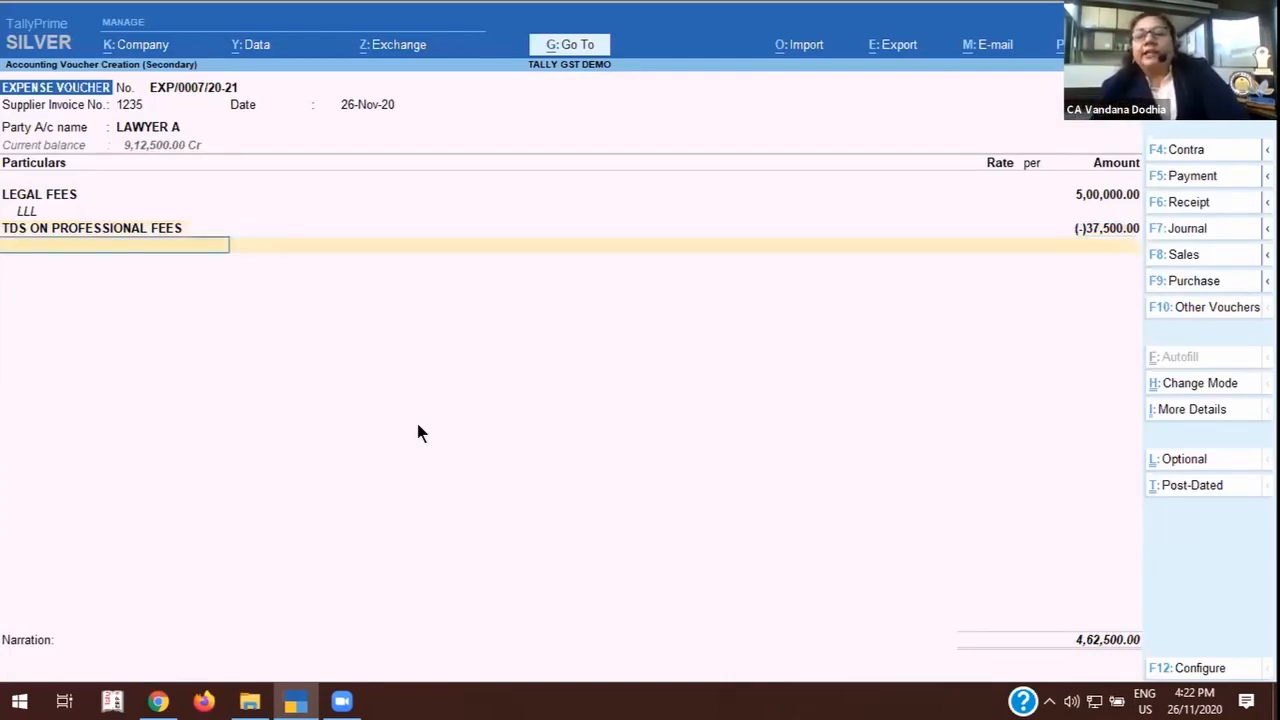
pyautogui.press('Return')
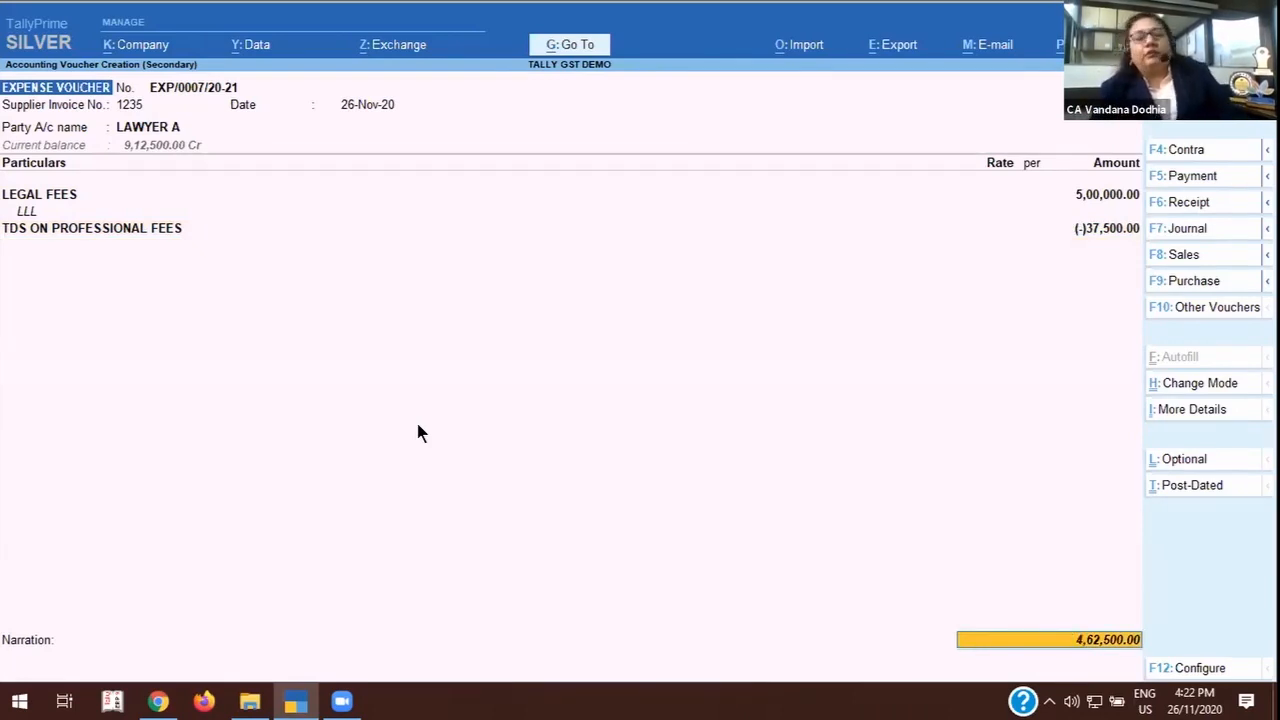
# Allocate LAWYER A's 5,00,000 credit to New Ref 1235 and keep the 37,500 TDS debit against New Ref 1235.
pyautogui.press('Return')
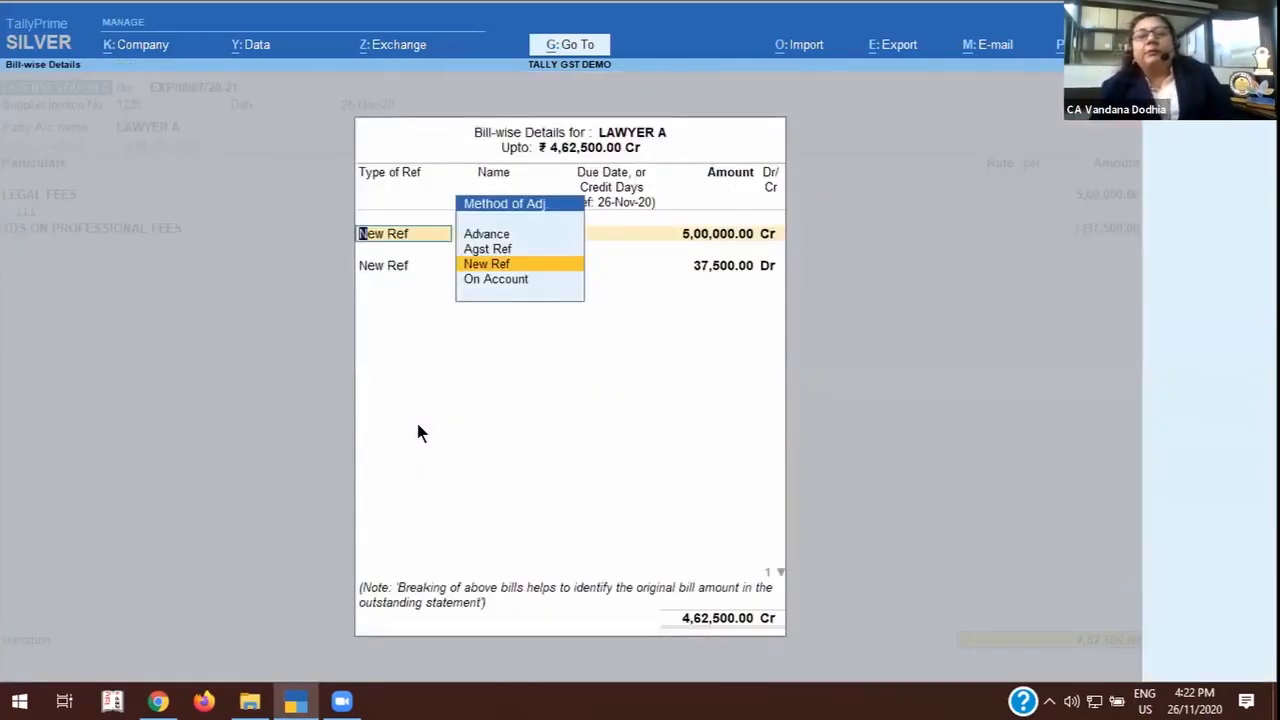
pyautogui.press('Return')
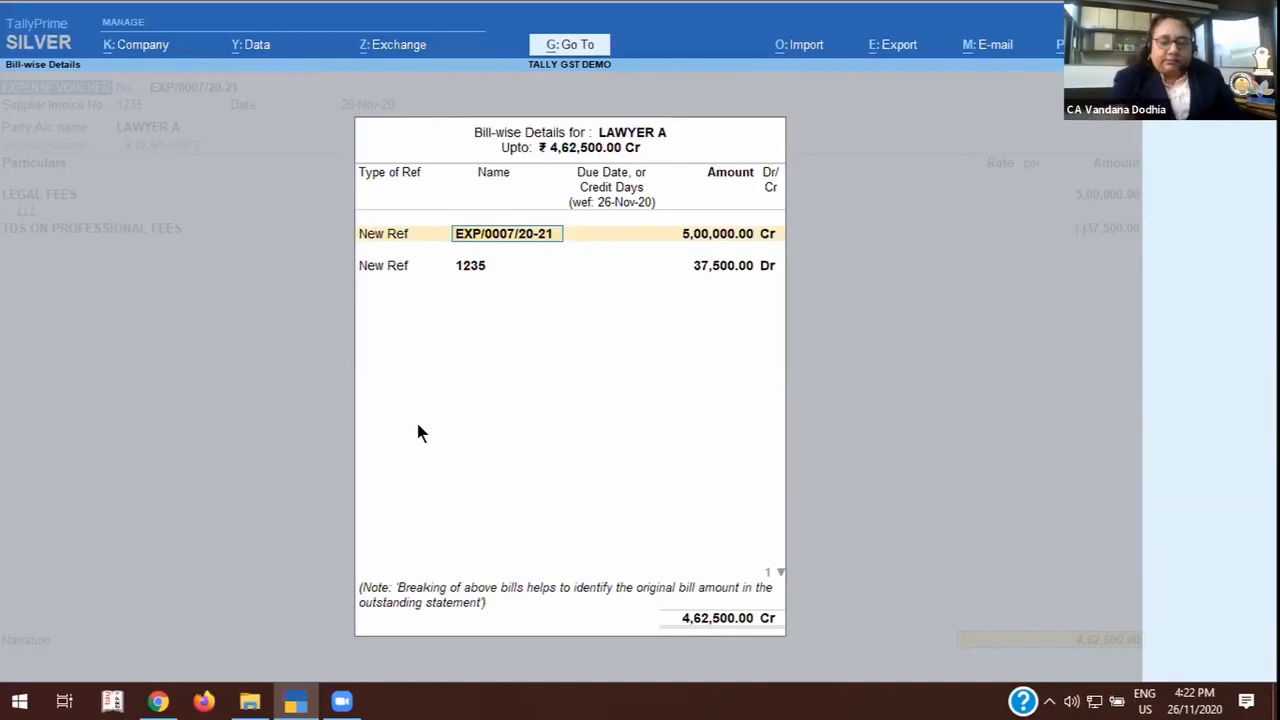
pyautogui.write('1235')
pyautogui.press('Return')
pyautogui.press('Return')
pyautogui.press('Return')
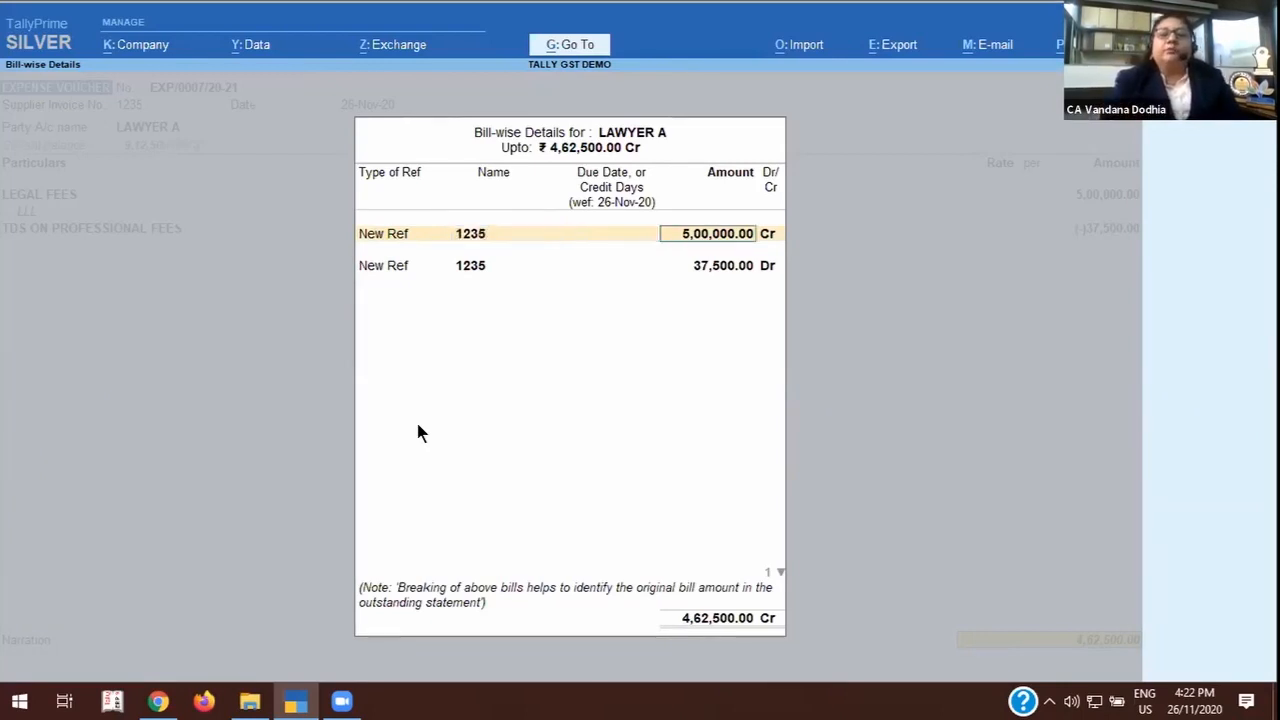
pyautogui.press('Return')
pyautogui.press('Return')
pyautogui.press('Return')
pyautogui.press('Return')
pyautogui.press('Return')
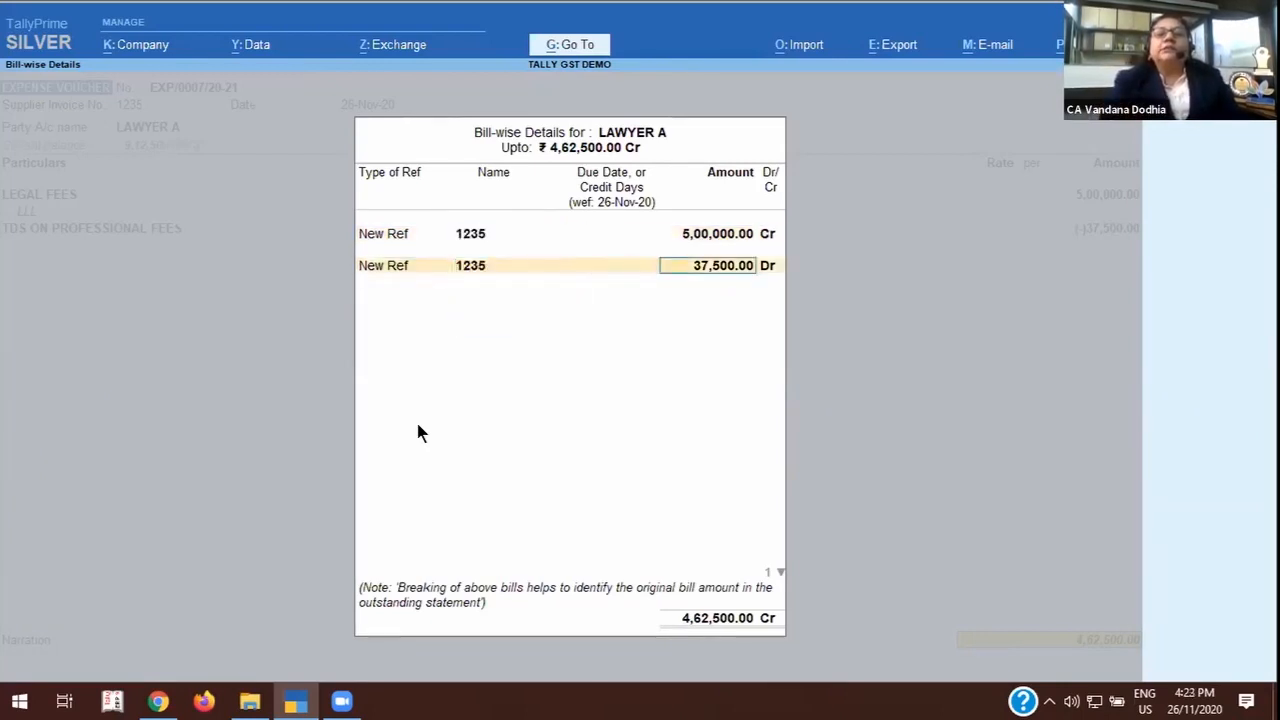
pyautogui.press('Return')
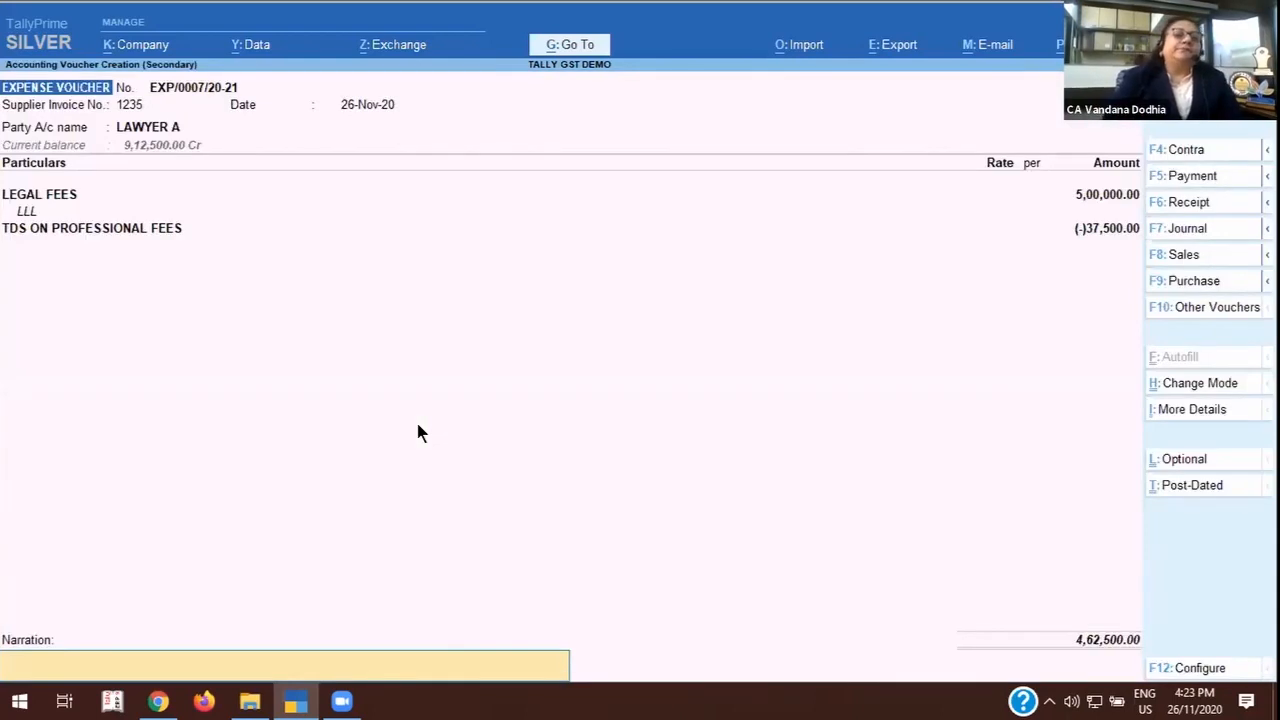
# Save LAWYER A's 26-Nov-20 expense voucher and look over the 2-Nov-20 LEGAL FEES voucher without altering it.
pyautogui.click(406, 425)
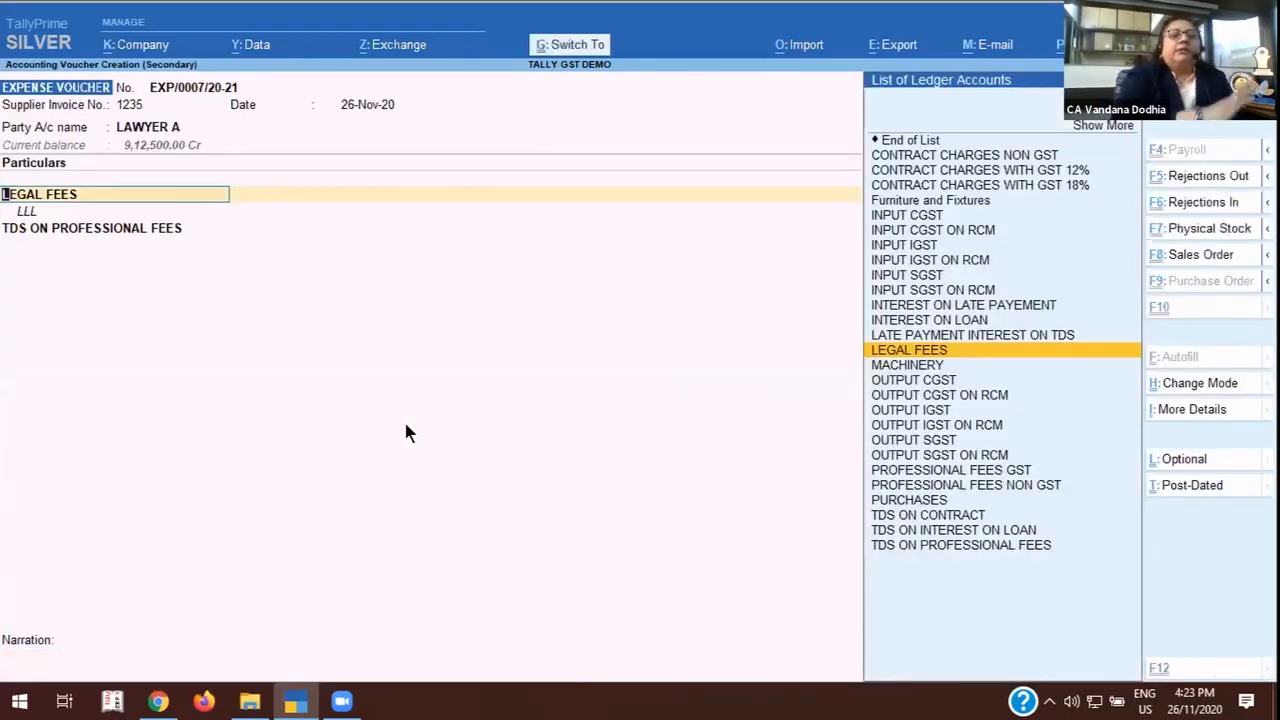
pyautogui.hotkey('ctrl', 'a')
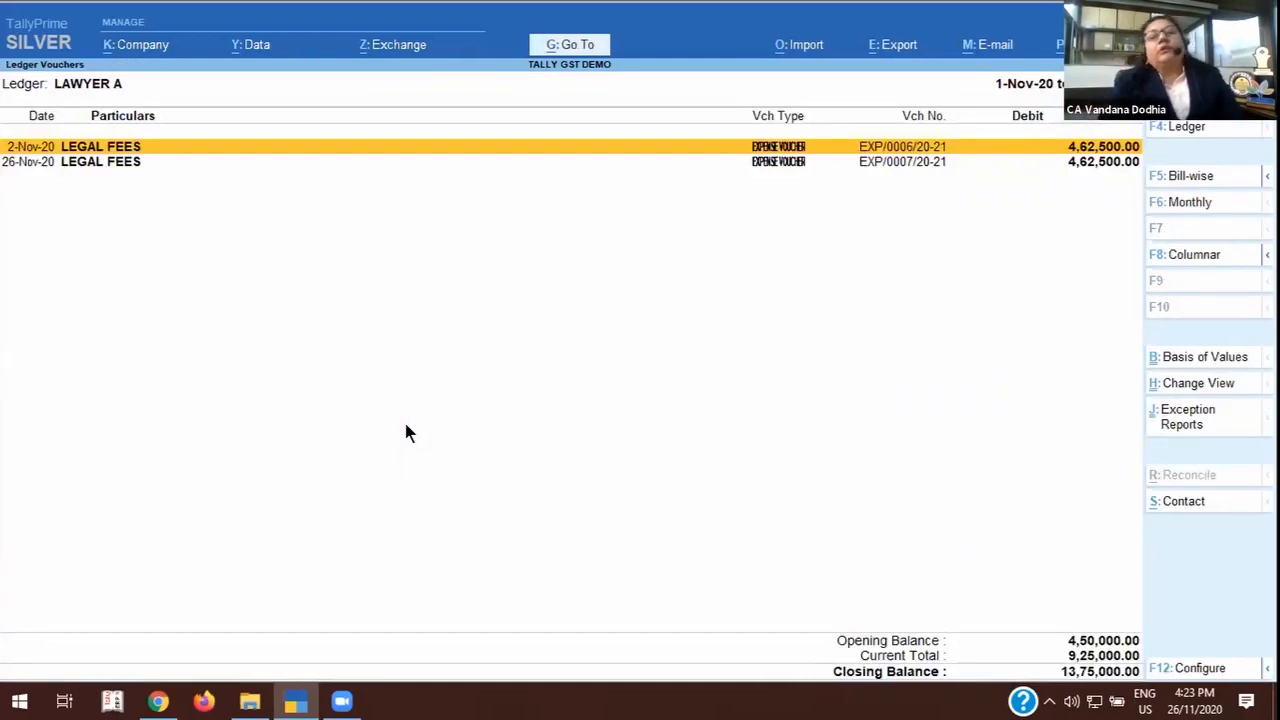
pyautogui.press('Return')
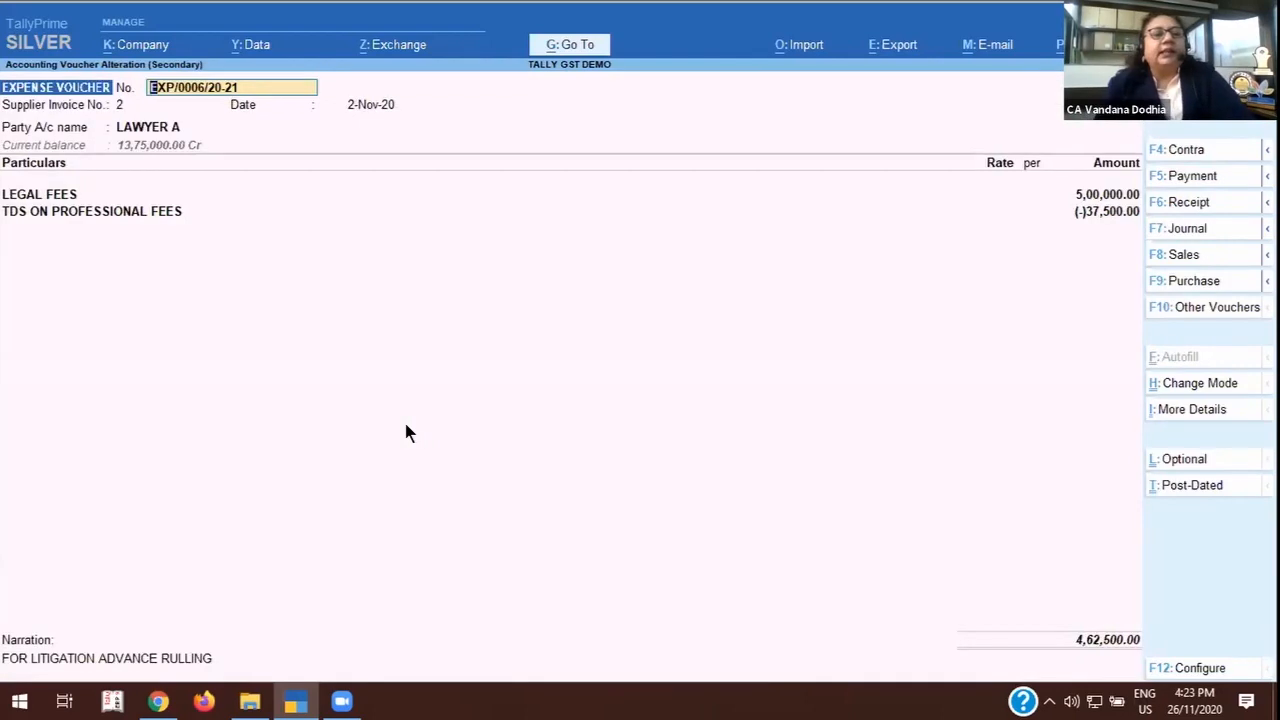
pyautogui.press('Escape')
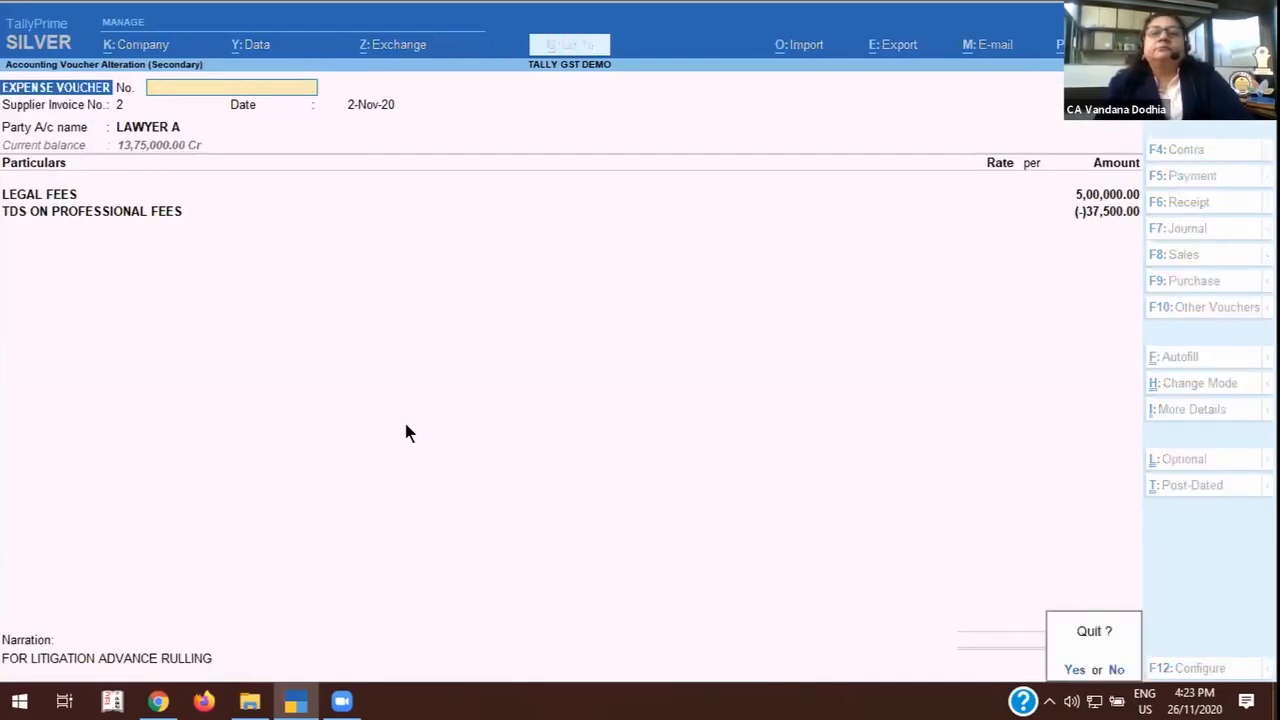
pyautogui.press('y')
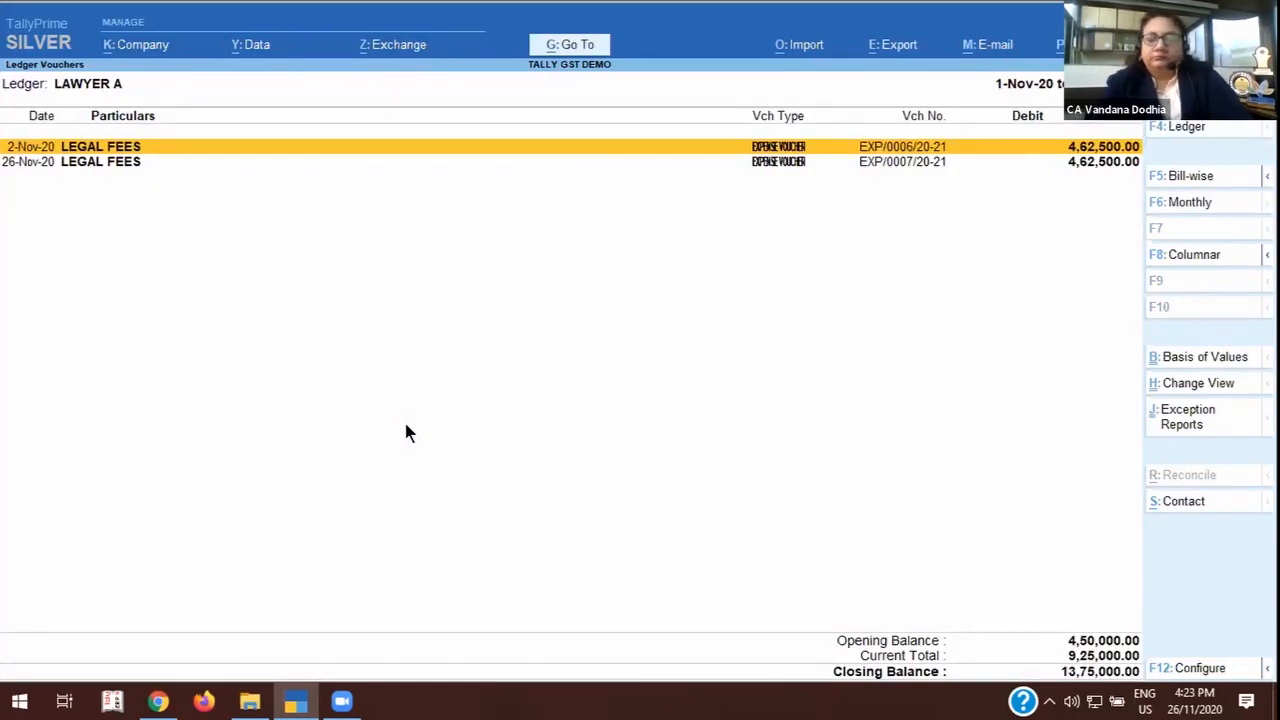
# Reopen the 26-Nov-20 LEGAL FEES voucher, keeping the receipt note as Not Applicable and accepting LAWYER A's party details.
pyautogui.press('Down')
pyautogui.press('Return')
pyautogui.press('Return')
pyautogui.press('Return')
pyautogui.press('Return')
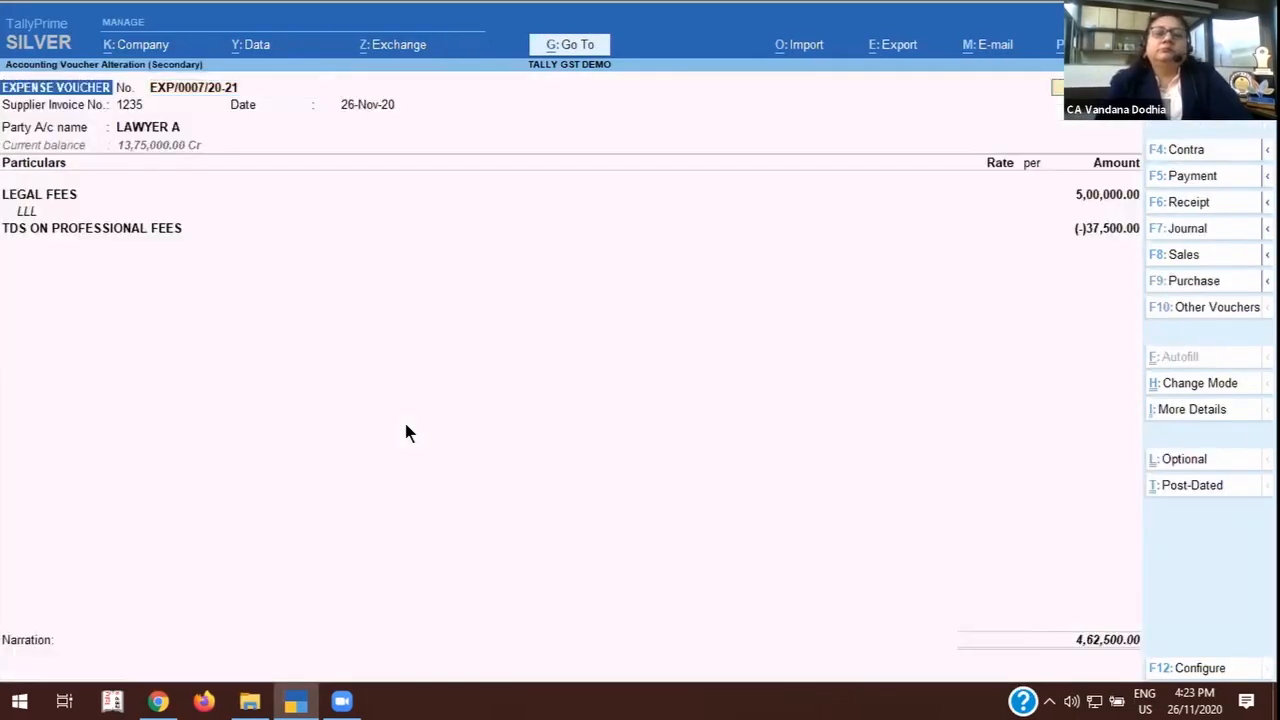
pyautogui.press('Return')
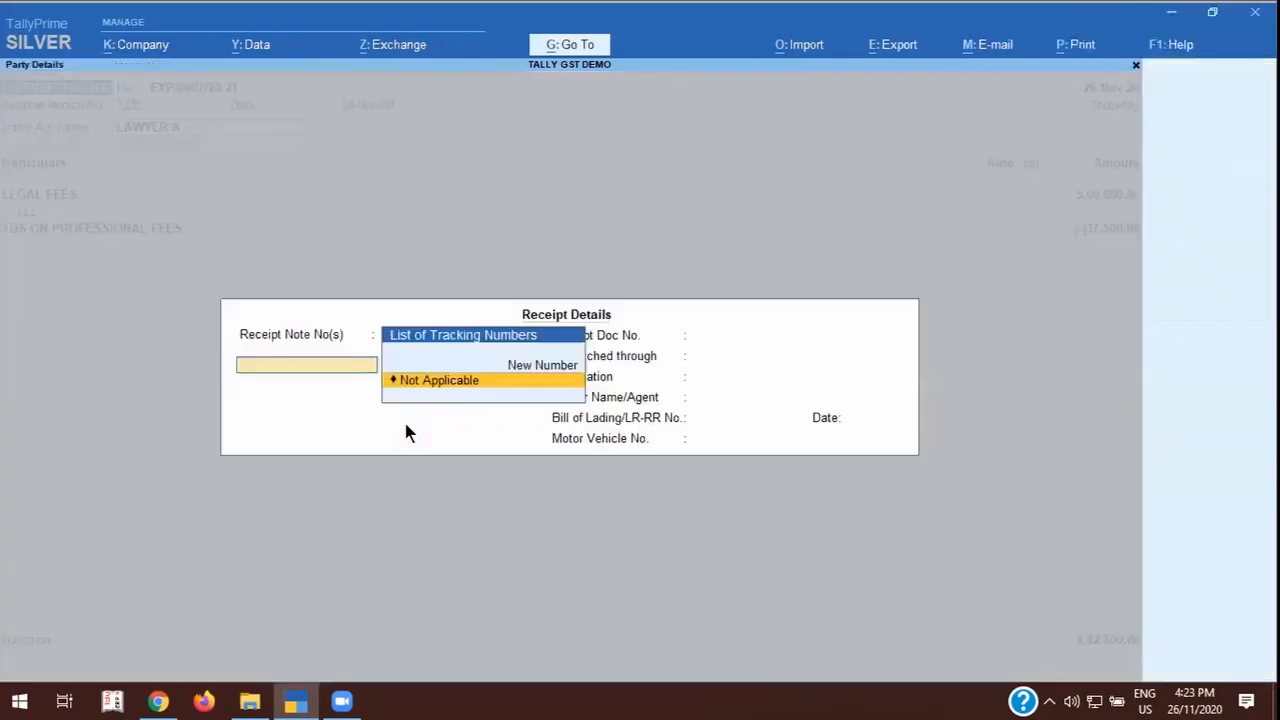
pyautogui.press('Return')
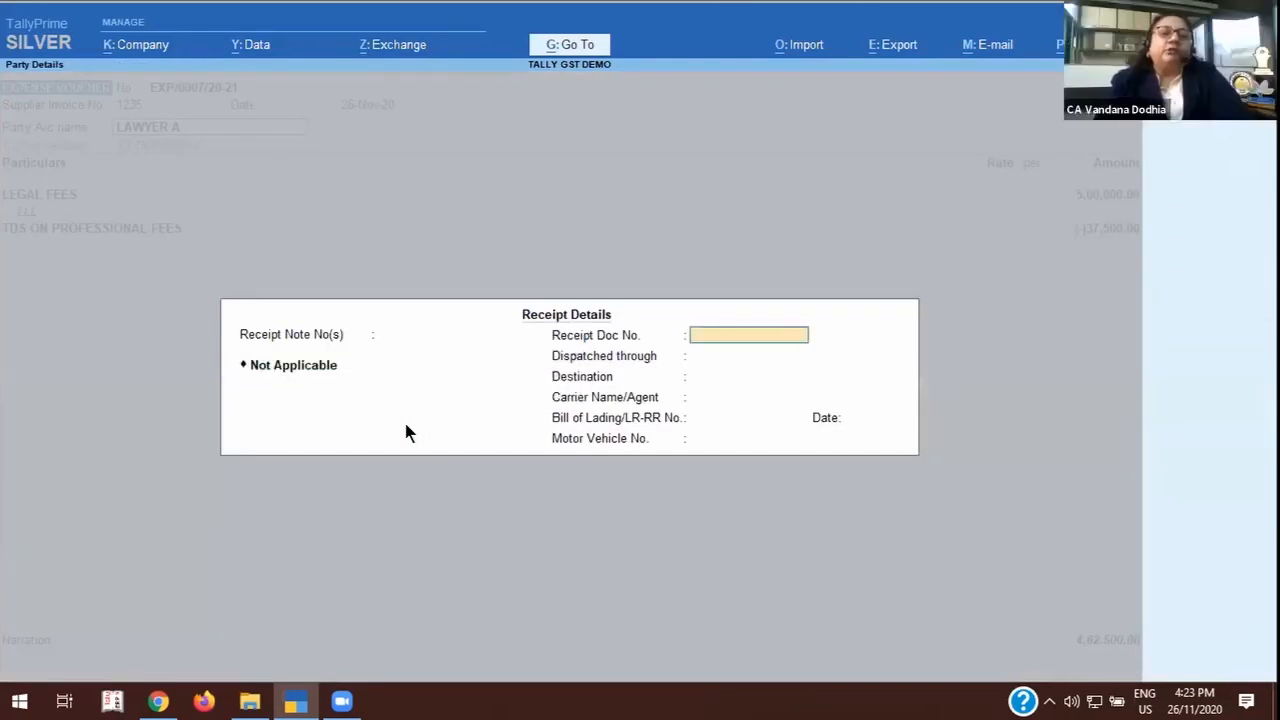
pyautogui.hotkey('ctrl', 'a')
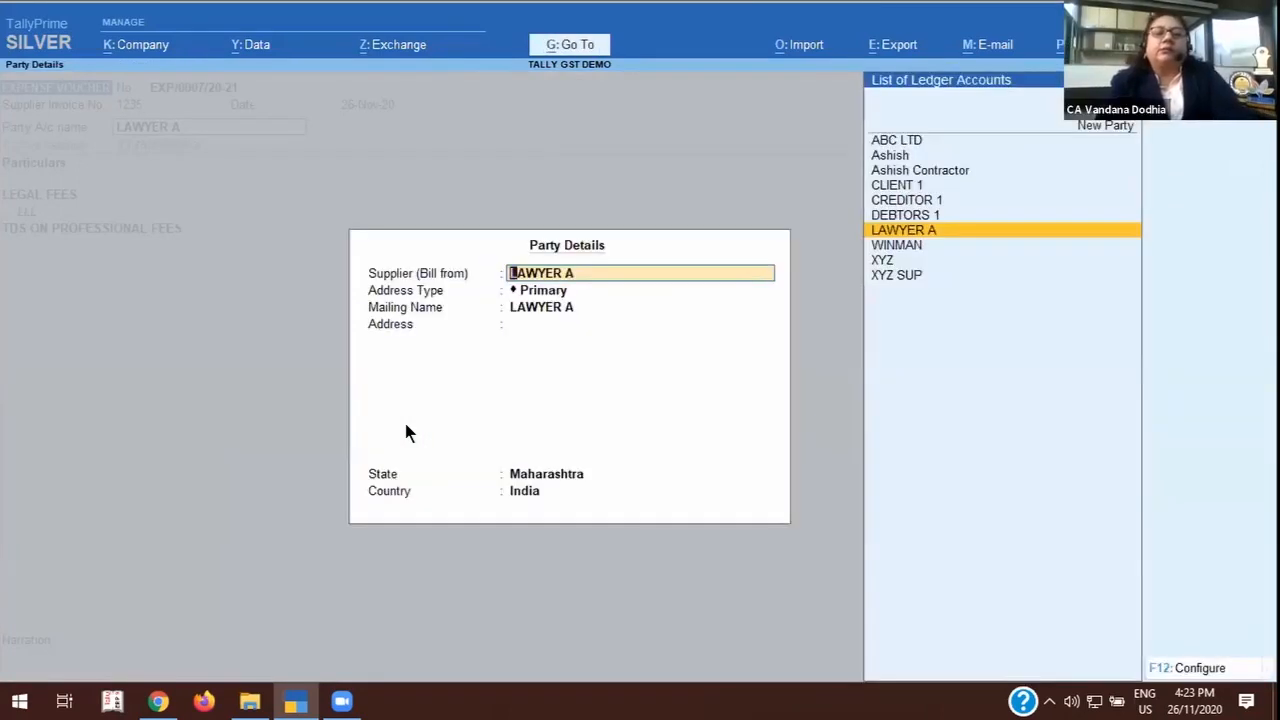
pyautogui.hotkey('ctrl', 'a')
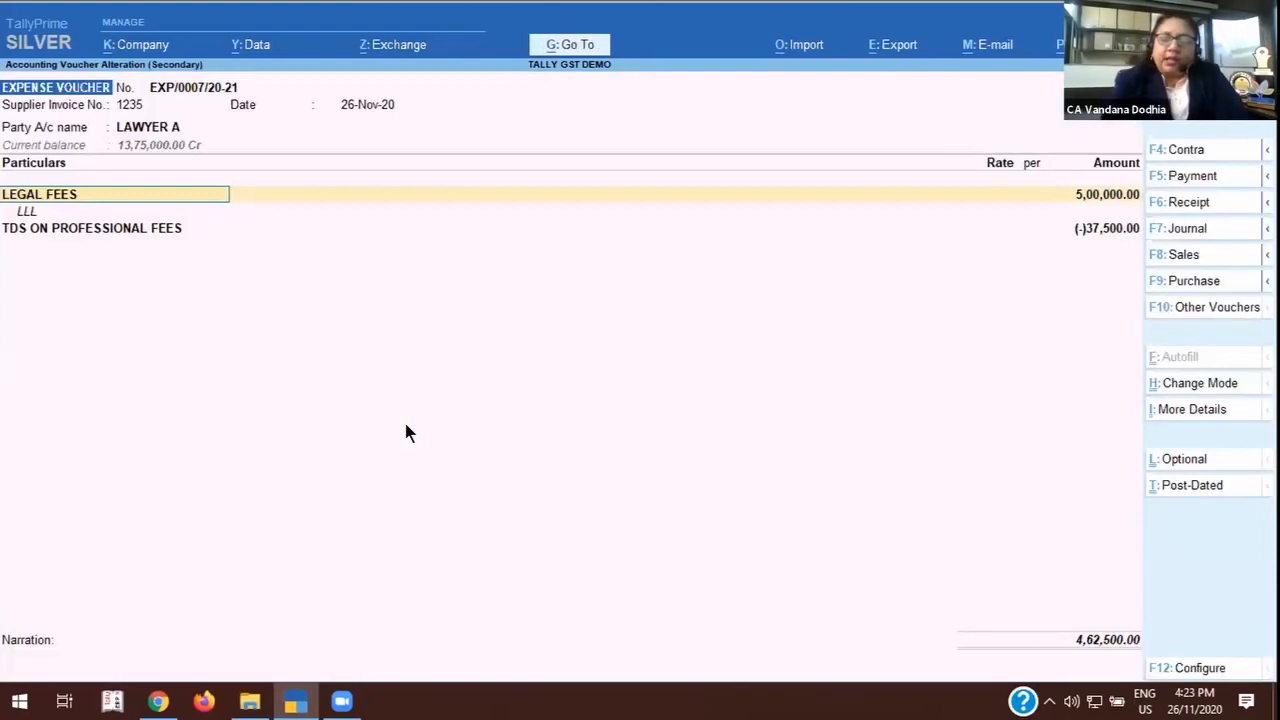
# Open the LEGAL FEES ledger for alteration from the voucher line and set Set/Alter GST Details to Yes.
pyautogui.hotkey('ctrl', 'Return')
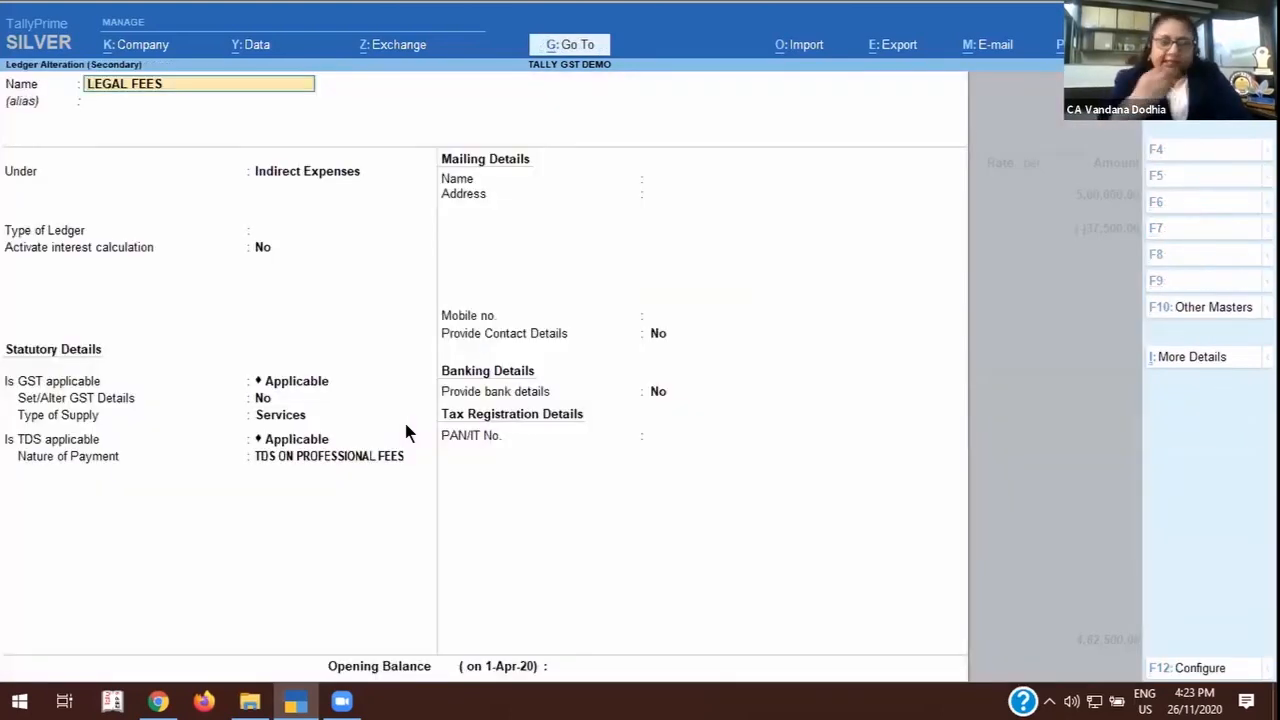
pyautogui.click(290, 388)
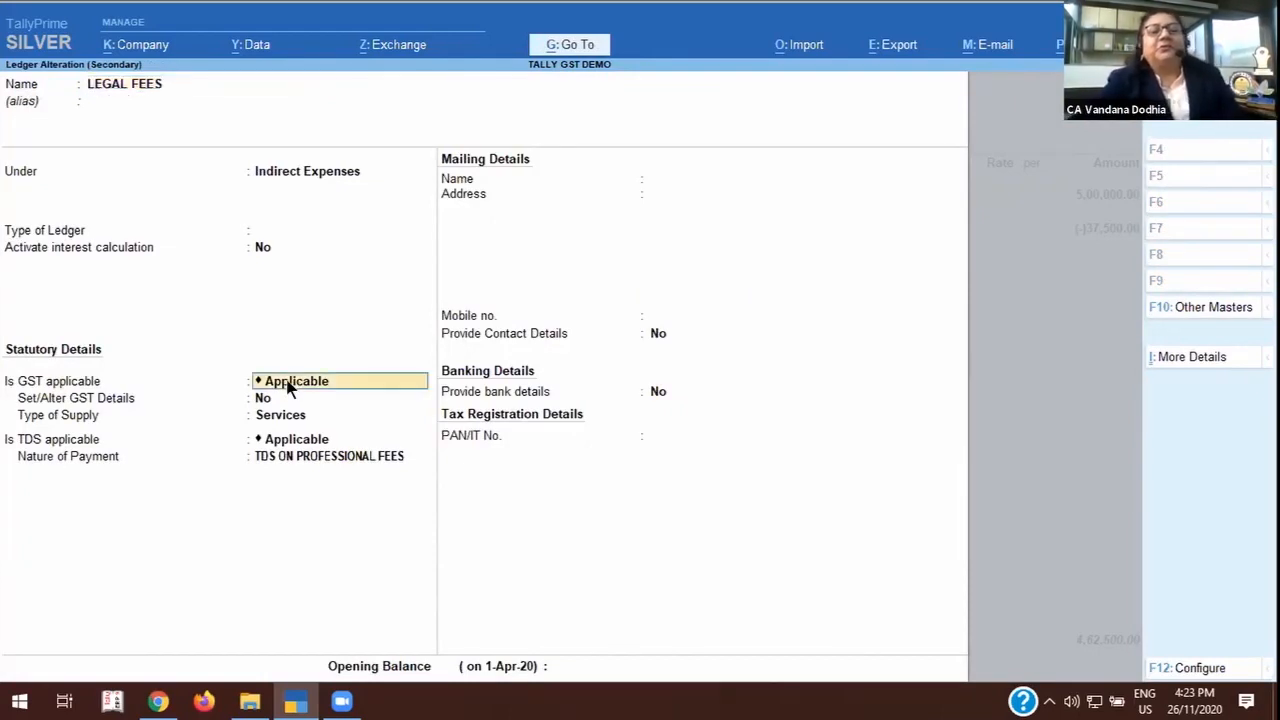
pyautogui.press('Return')
pyautogui.write('Y')
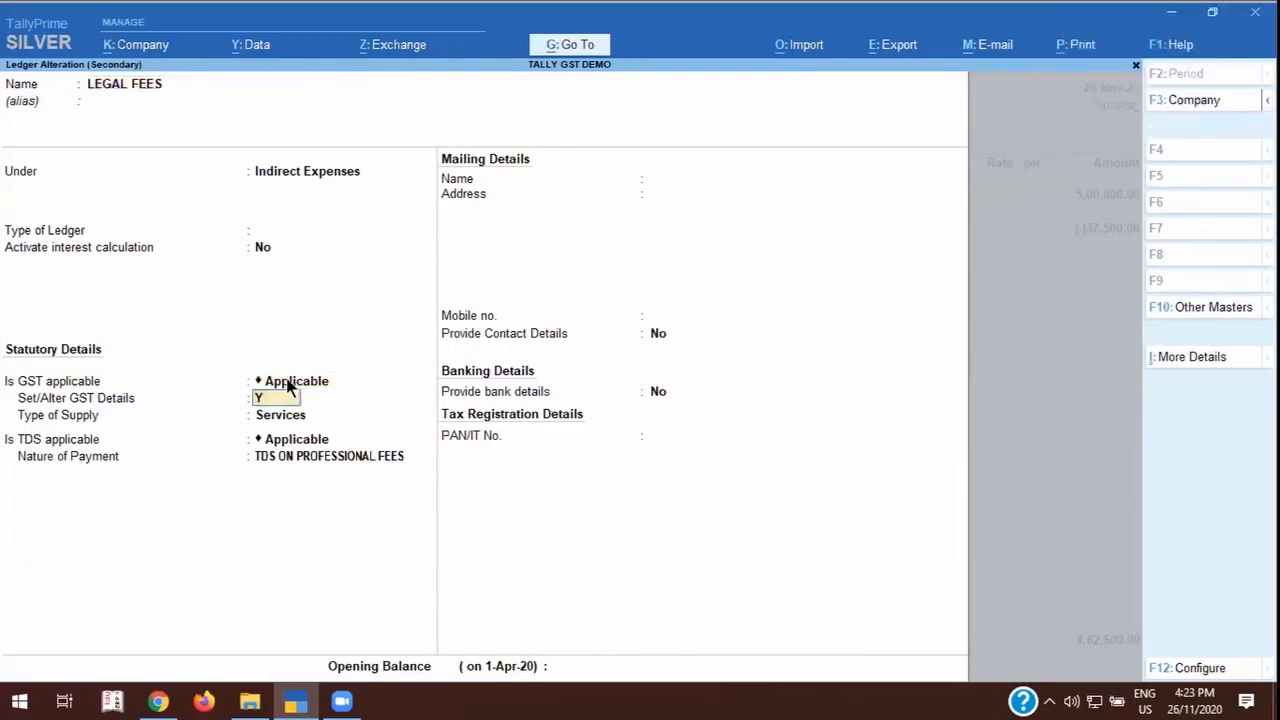
pyautogui.press('Return')
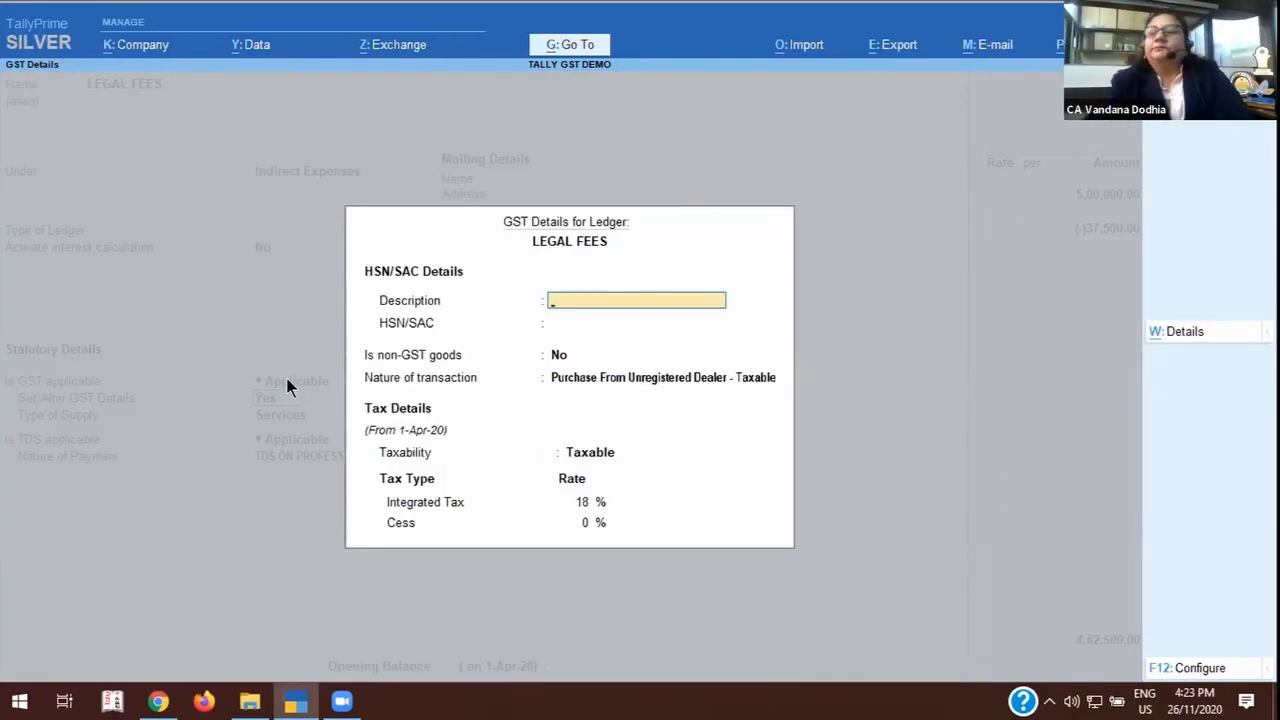
# Set Enable Reverse Charge calculation to Yes in the configuration of the LEGAL FEES GST details.
pyautogui.click(1200, 667)
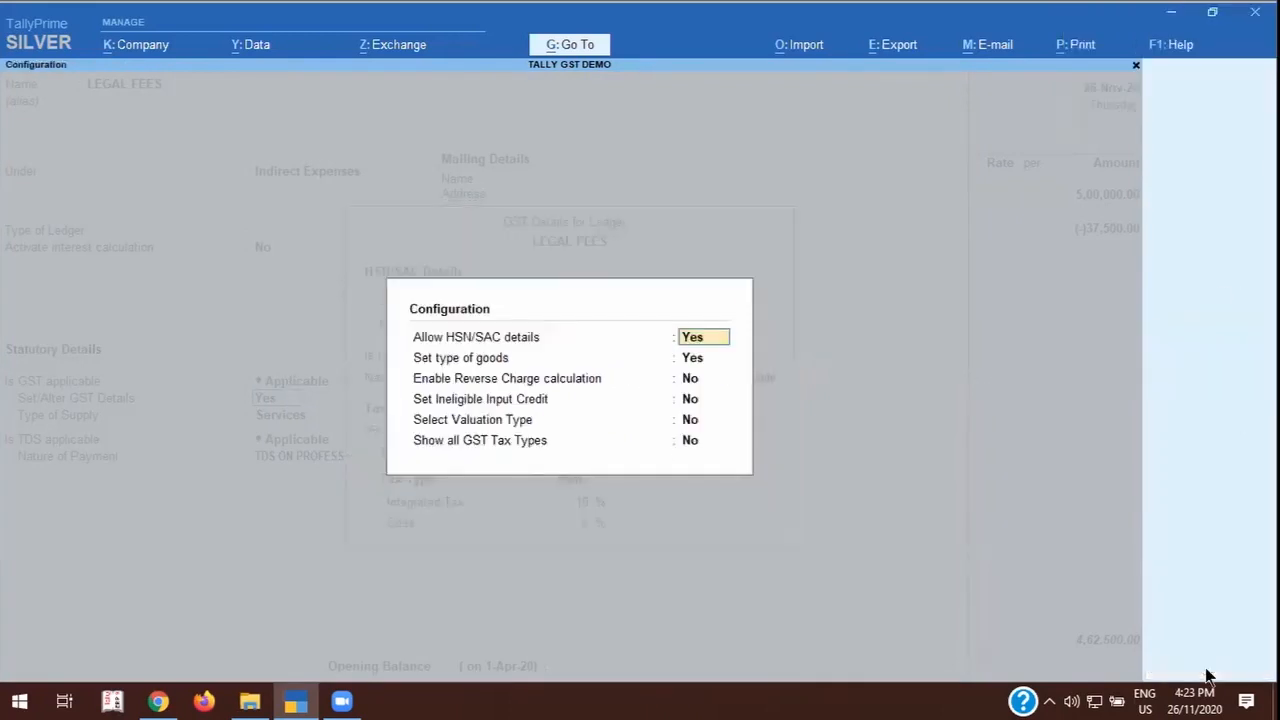
pyautogui.press('Return')
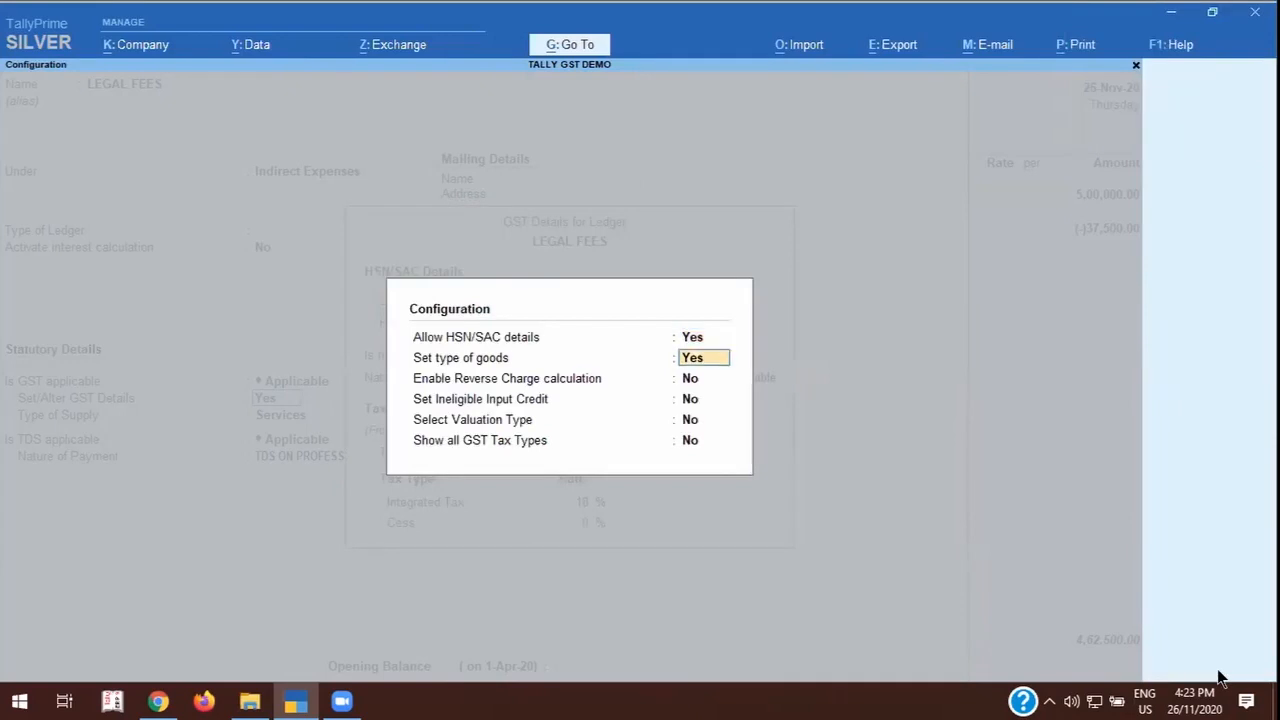
pyautogui.press('Return')
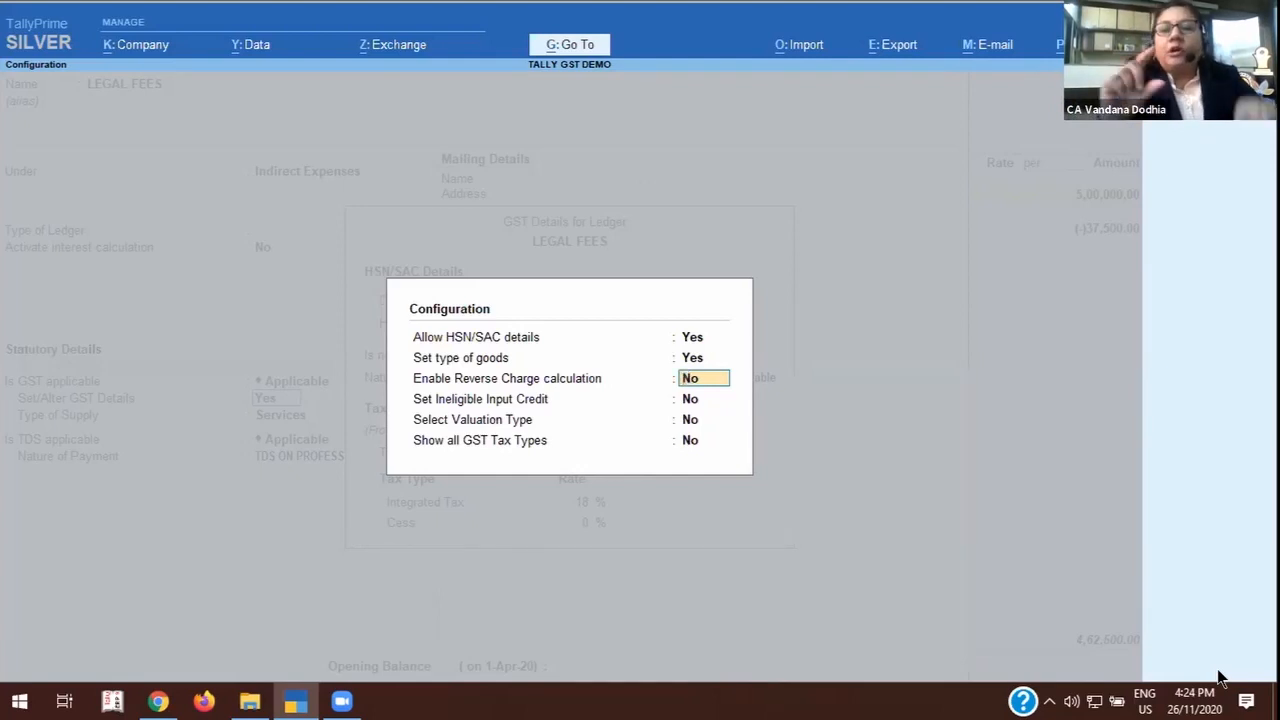
pyautogui.write('Y')
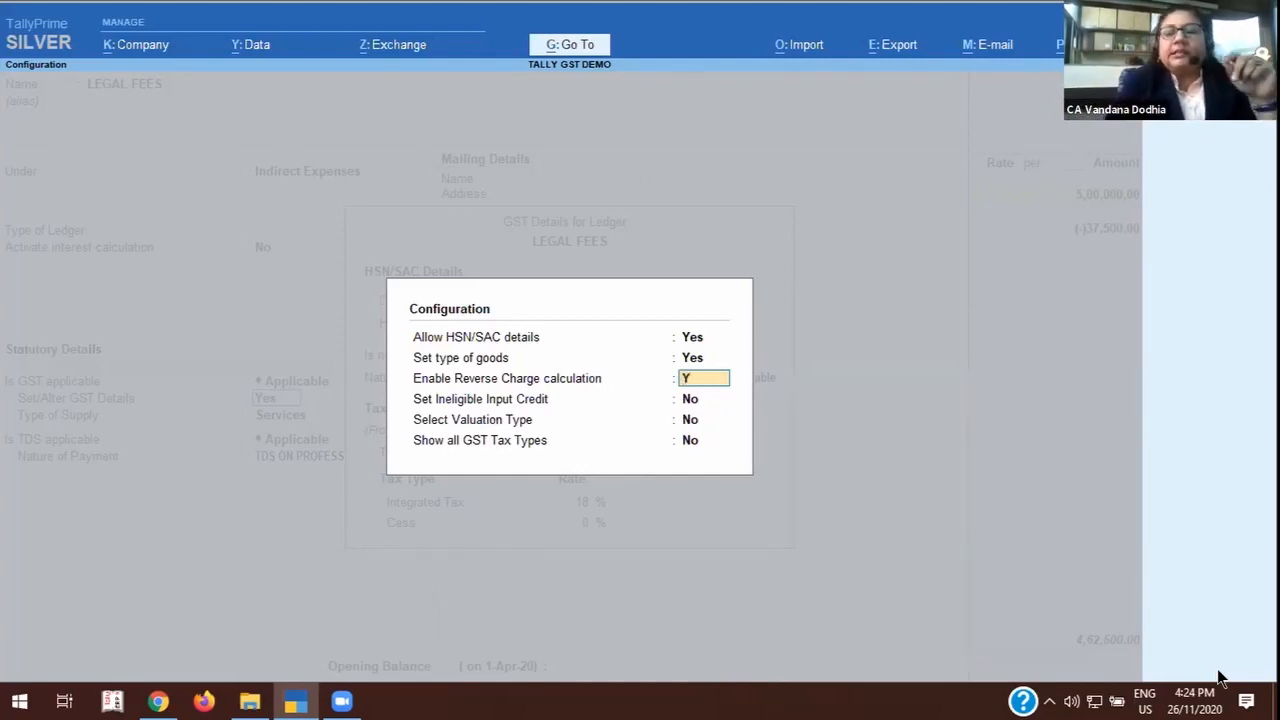
pyautogui.press('Return')
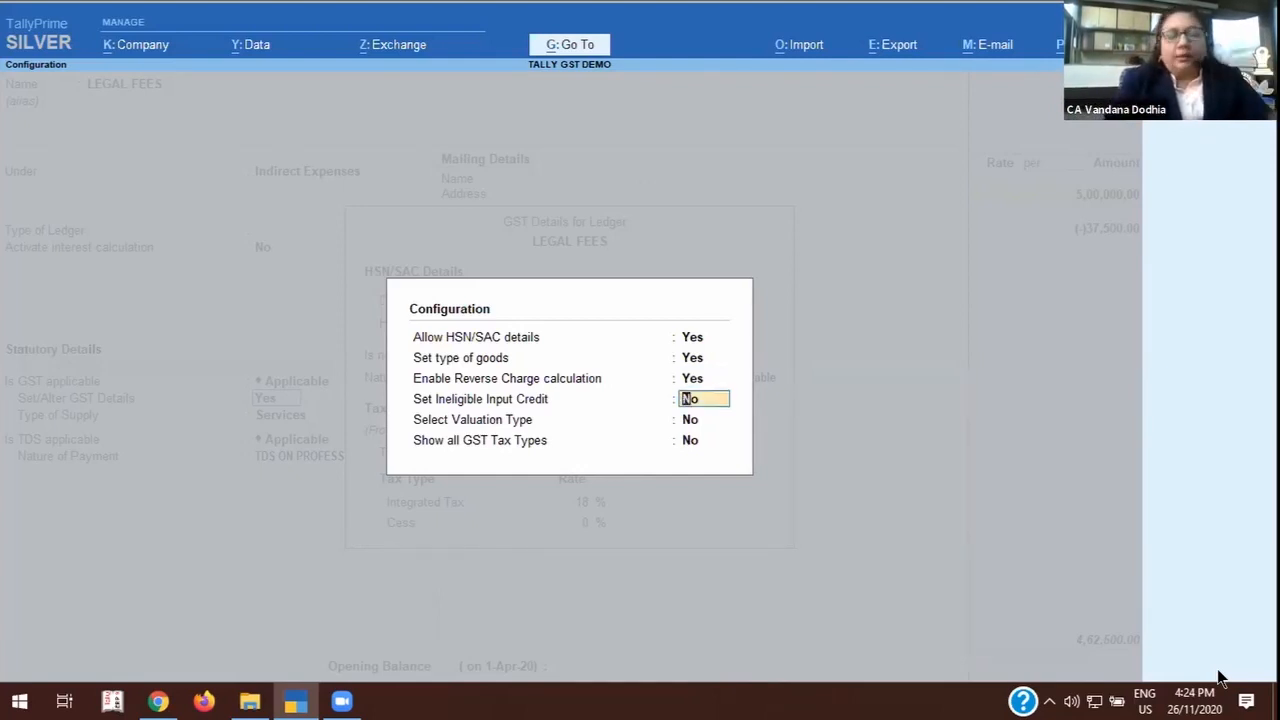
pyautogui.hotkey('ctrl', 'a')
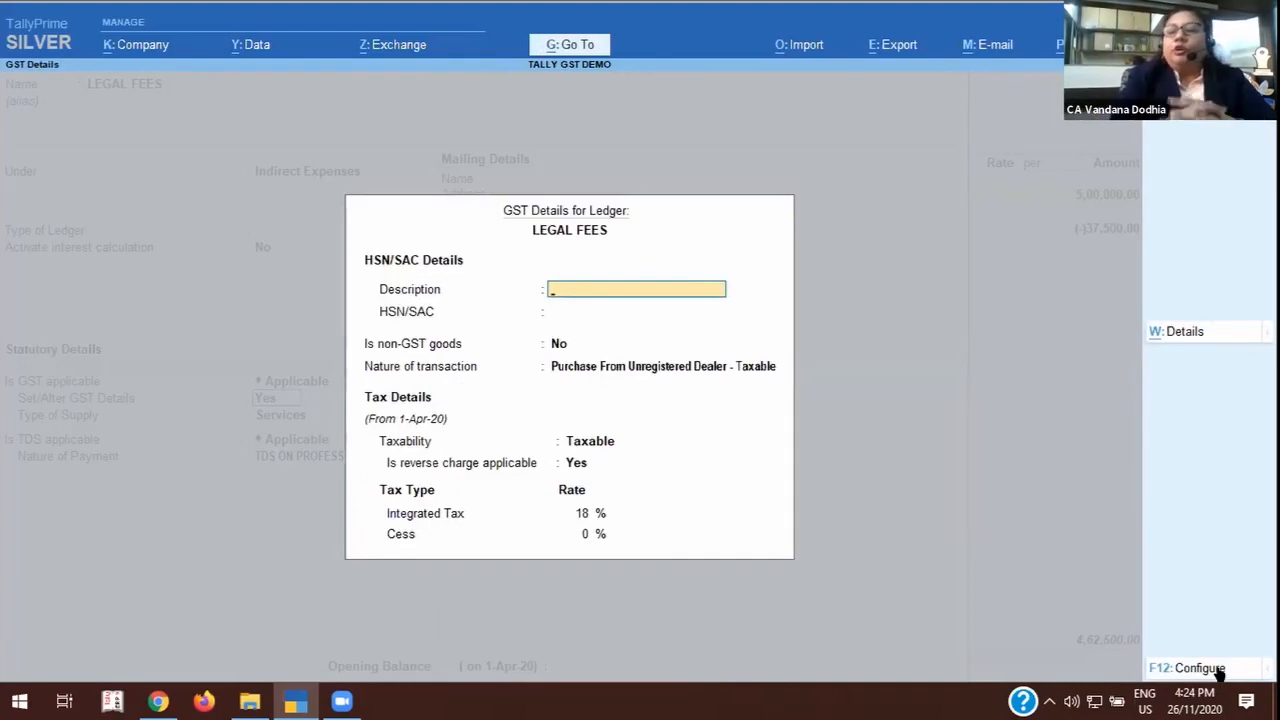
# Check that reverse charge is applicable in the LEGAL FEES GST details and review their configuration options.
pyautogui.press('Return')
pyautogui.press('Return')
pyautogui.press('Return')
pyautogui.press('Return')
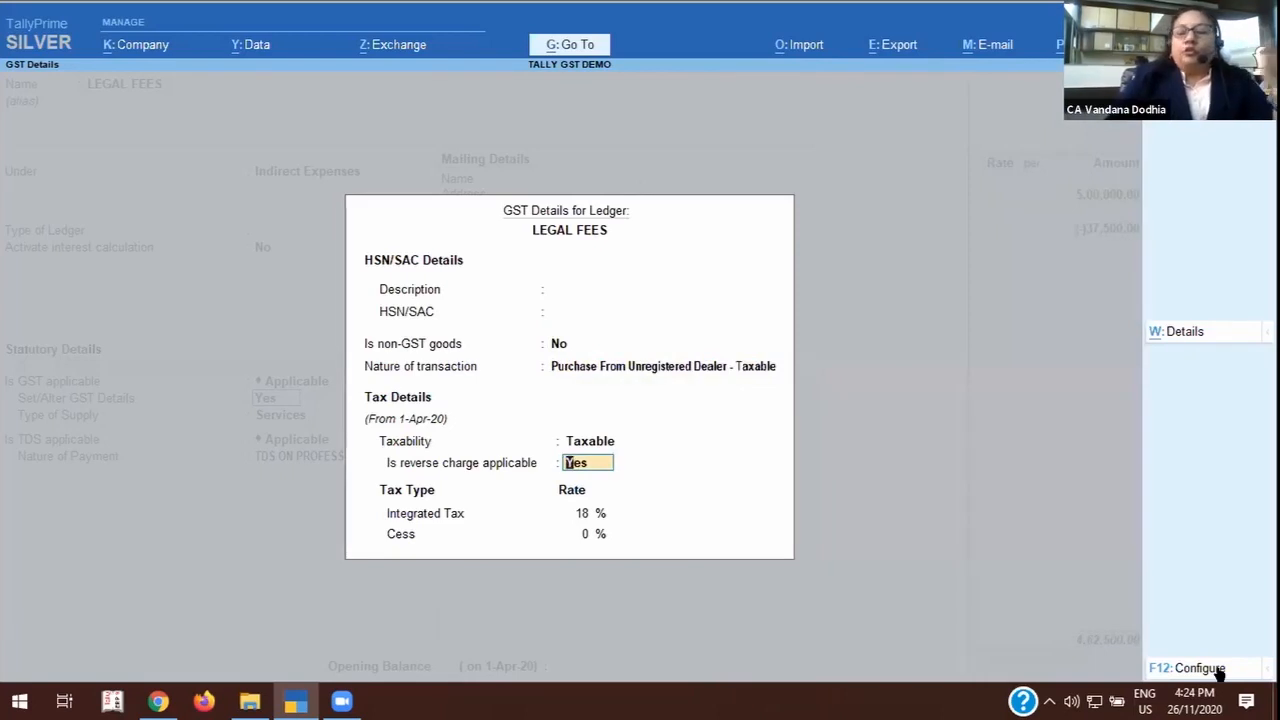
pyautogui.click(1218, 670)
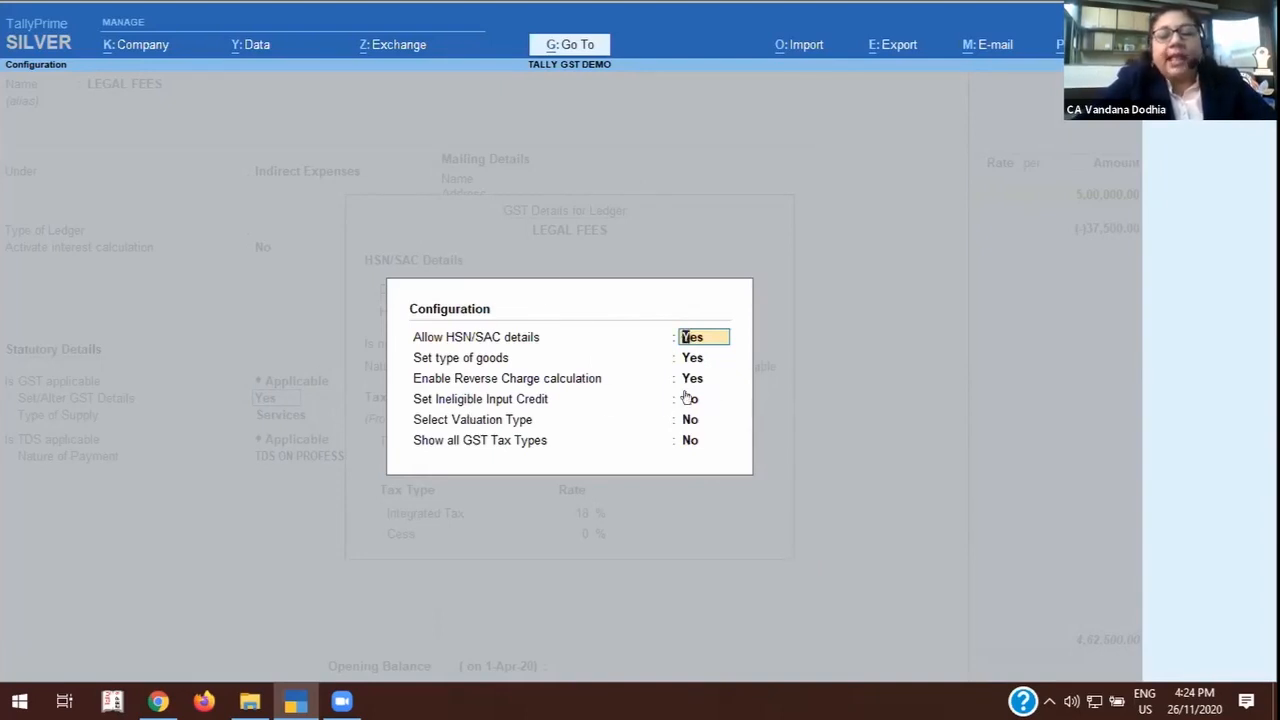
pyautogui.hotkey('ctrl', 'a')
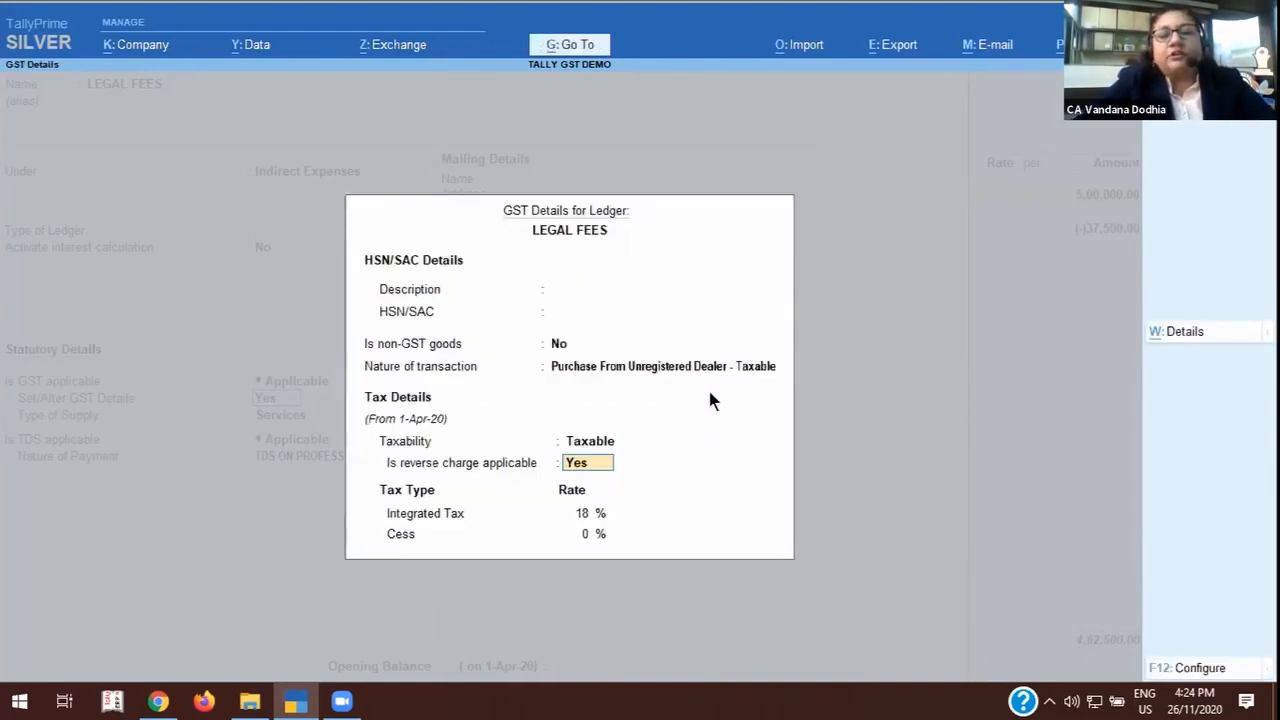
# Save the LEGAL FEES ledger with its GST details and re-save the 26-Nov-20 expense voucher.
pyautogui.hotkey('ctrl', 'a')
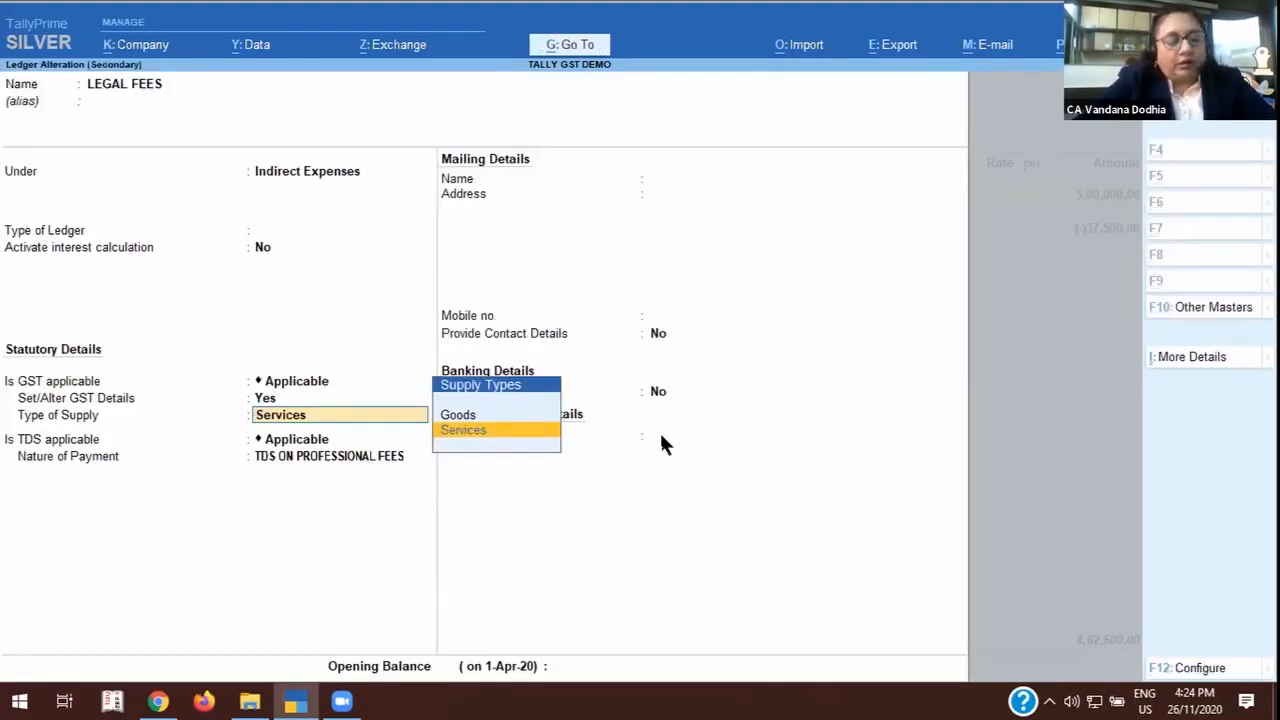
pyautogui.hotkey('ctrl', 'a')
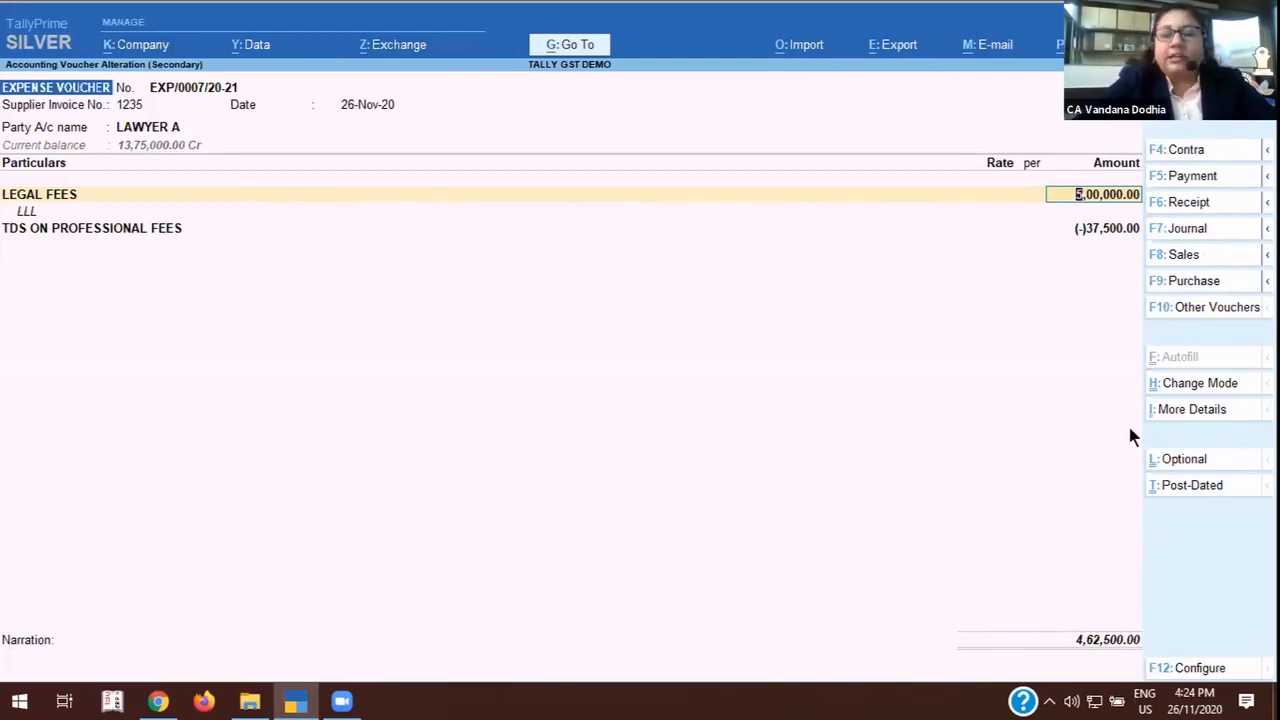
pyautogui.press('ctrl')
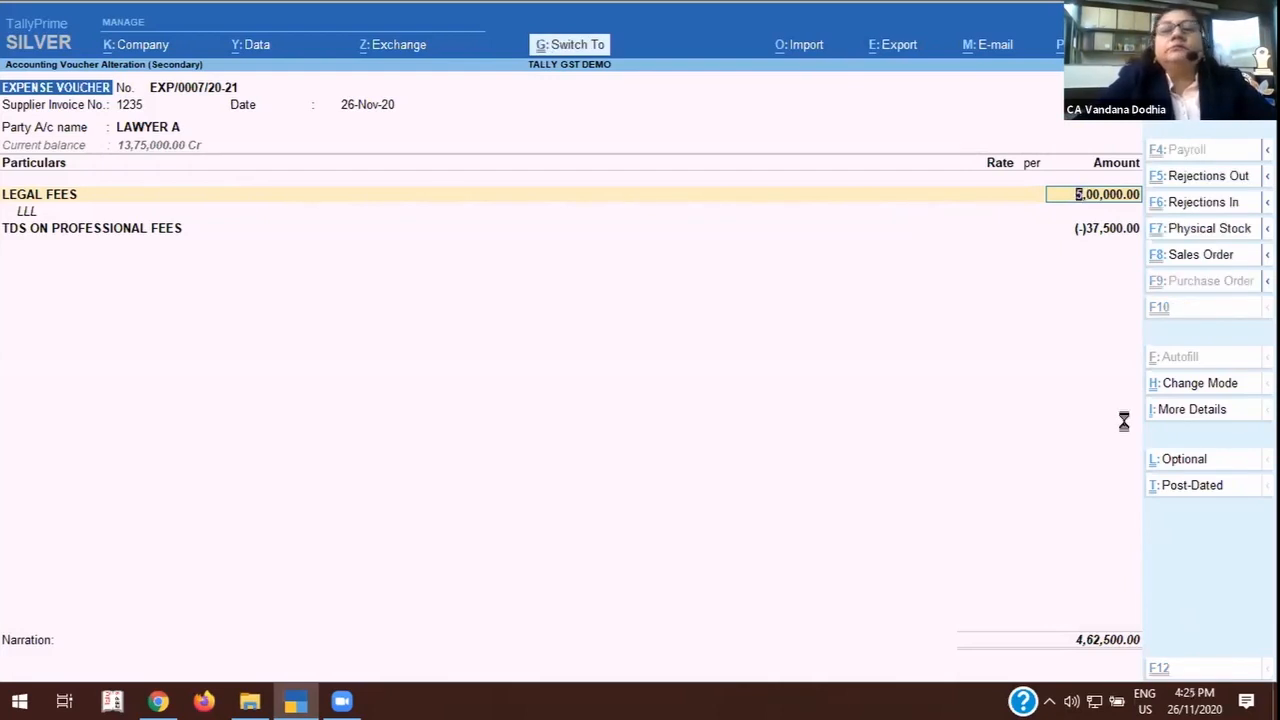
pyautogui.hotkey('ctrl', 'a')
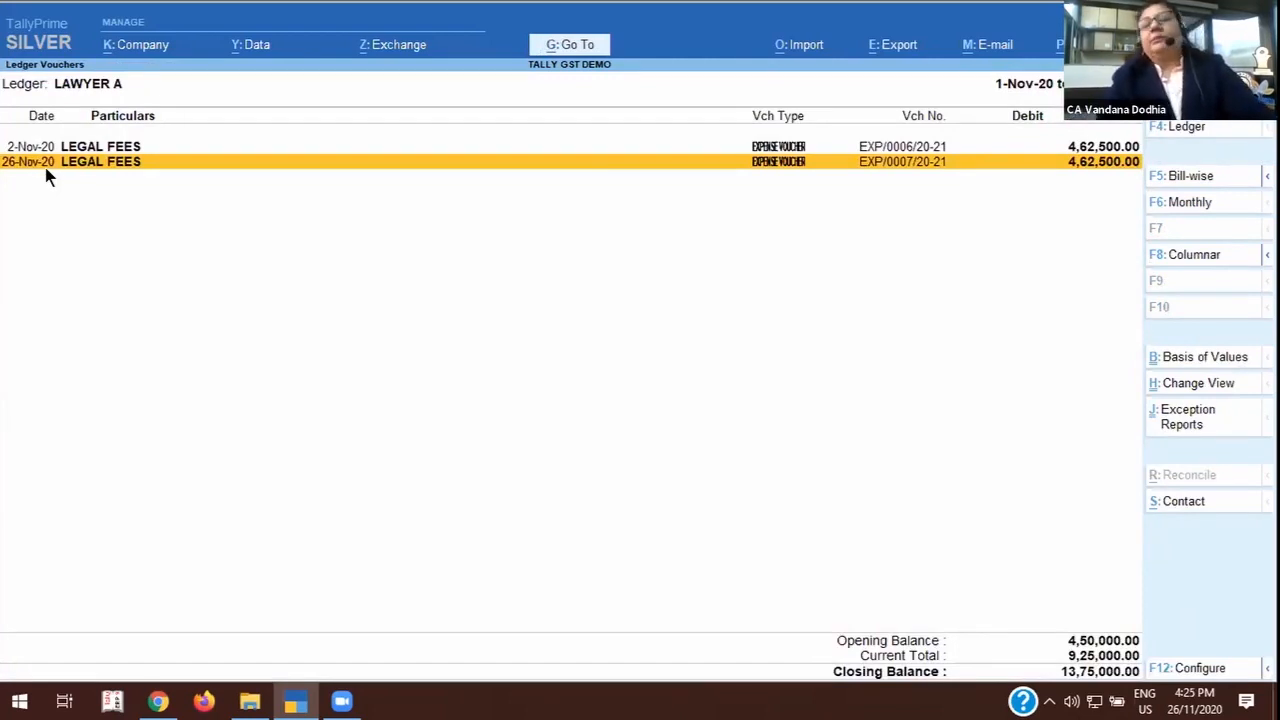
# Leave LAWYER A's ledger vouchers and open the GSTR-3B report from the statutory GST reports.
pyautogui.press('Escape')
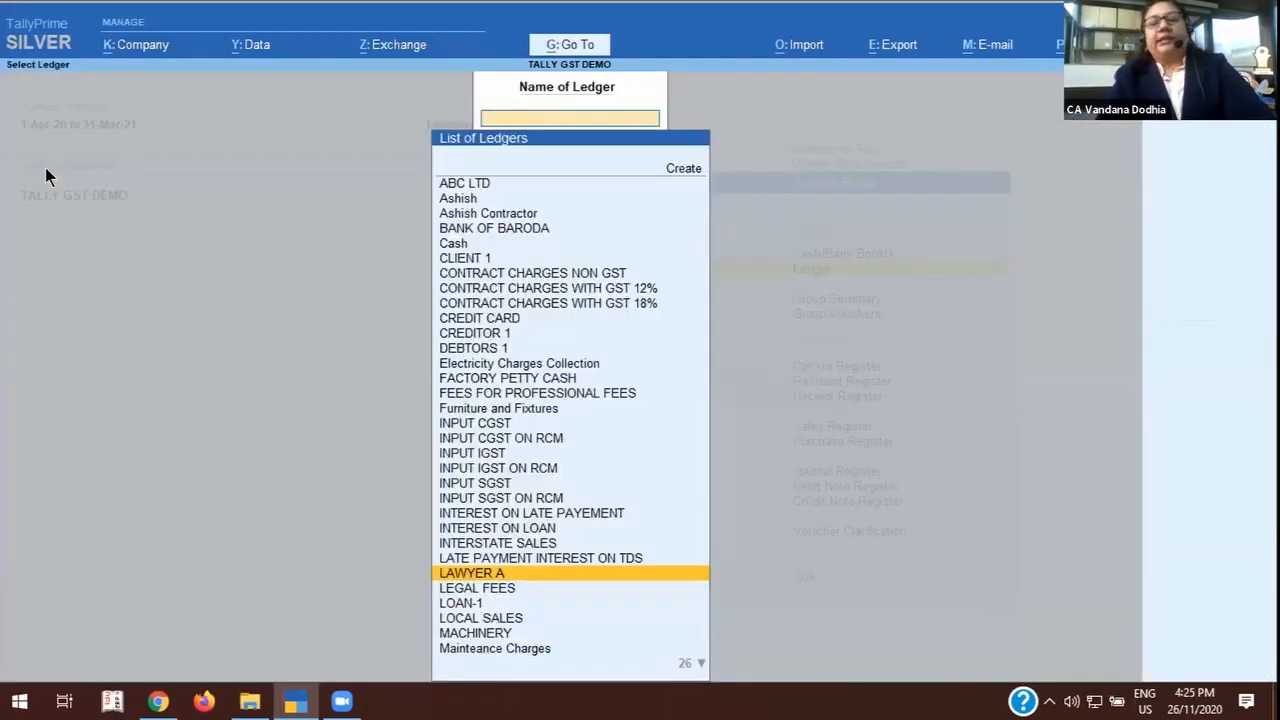
pyautogui.press('Escape')
pyautogui.press('Escape')
pyautogui.press('Escape')
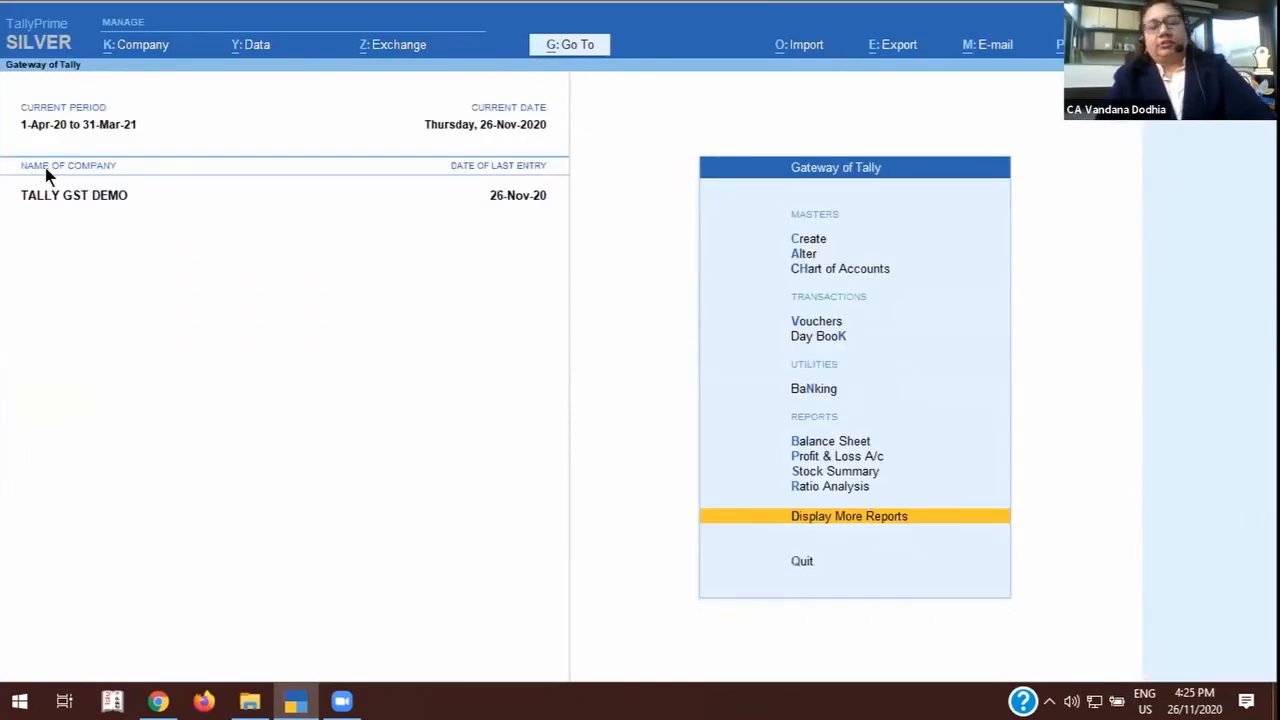
pyautogui.press('Return')
pyautogui.press('Return')
pyautogui.press('Return')
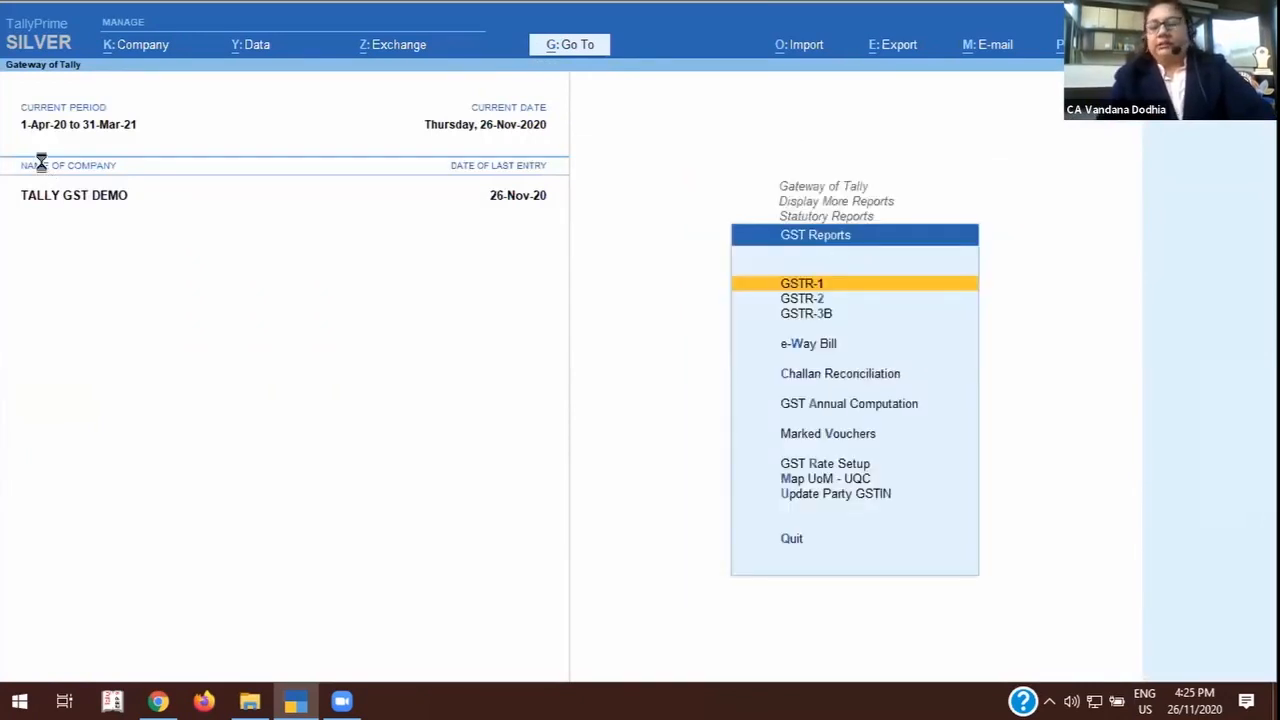
pyautogui.press('Down')
pyautogui.press('Down')
pyautogui.press('Return')
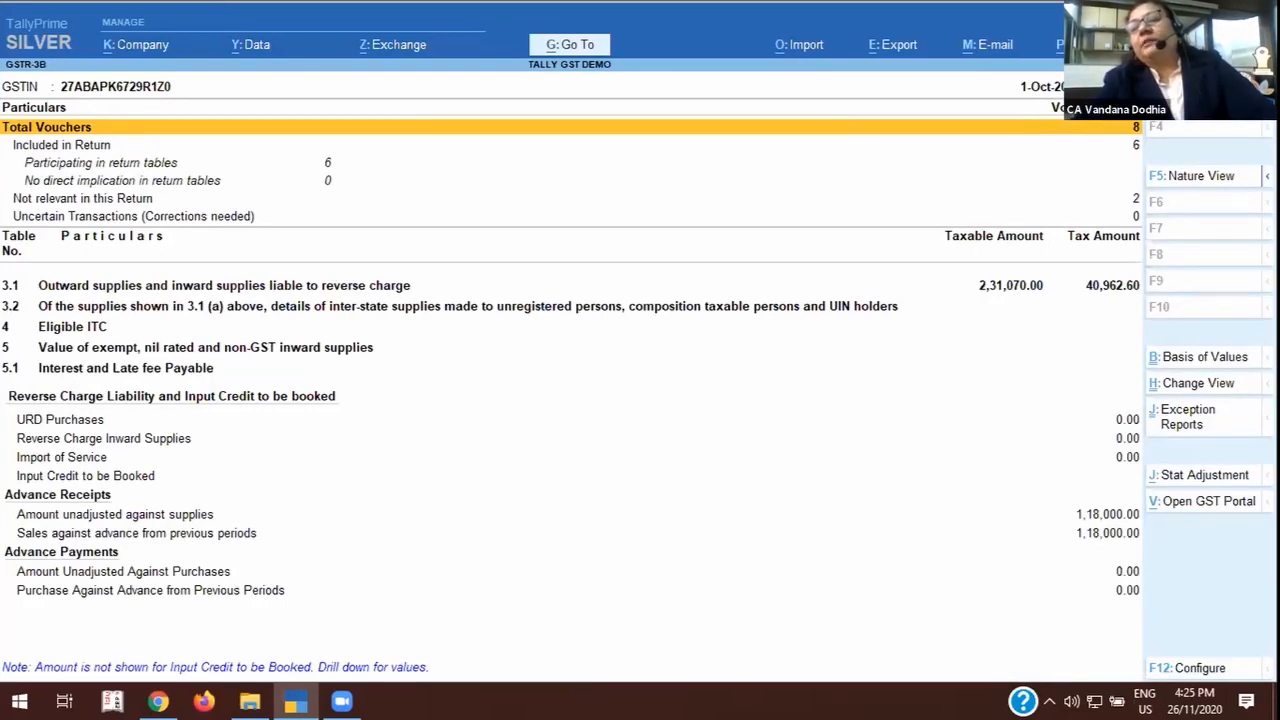
# Change the GSTR-3B report period to 1-11-2020 to 30-11-2020.
pyautogui.moveTo(1205, 79)
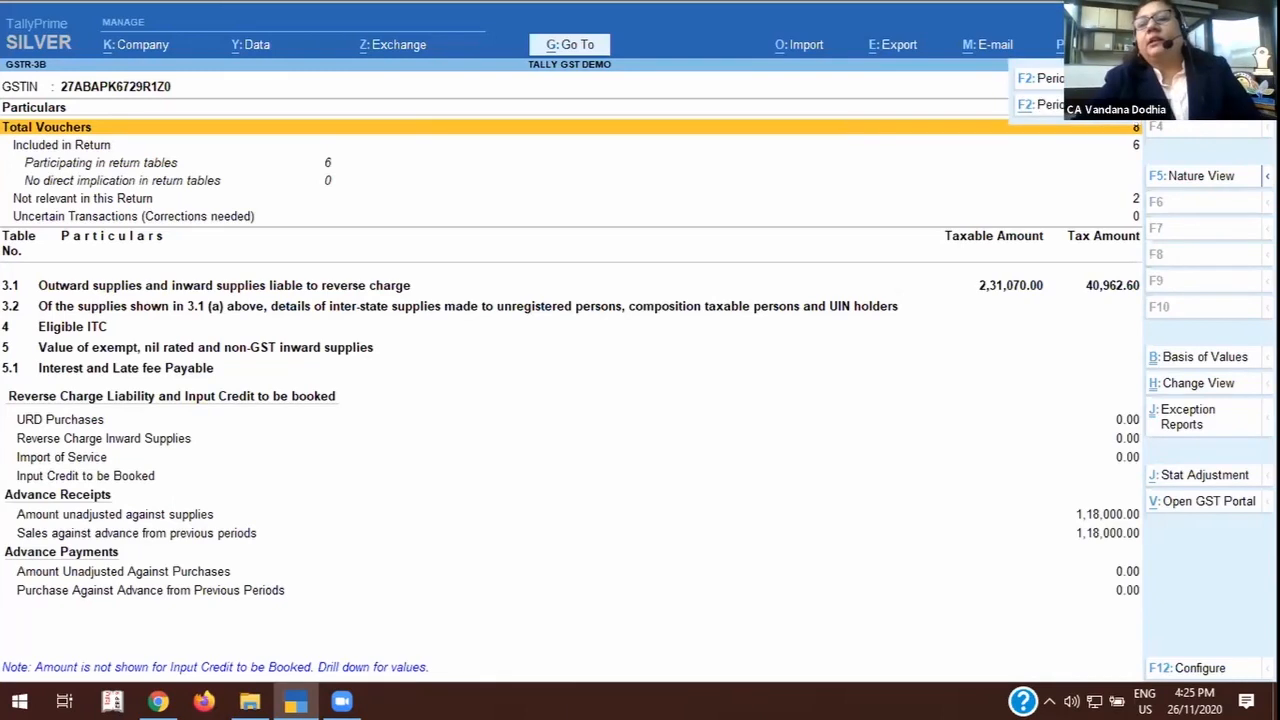
pyautogui.click(1040, 105)
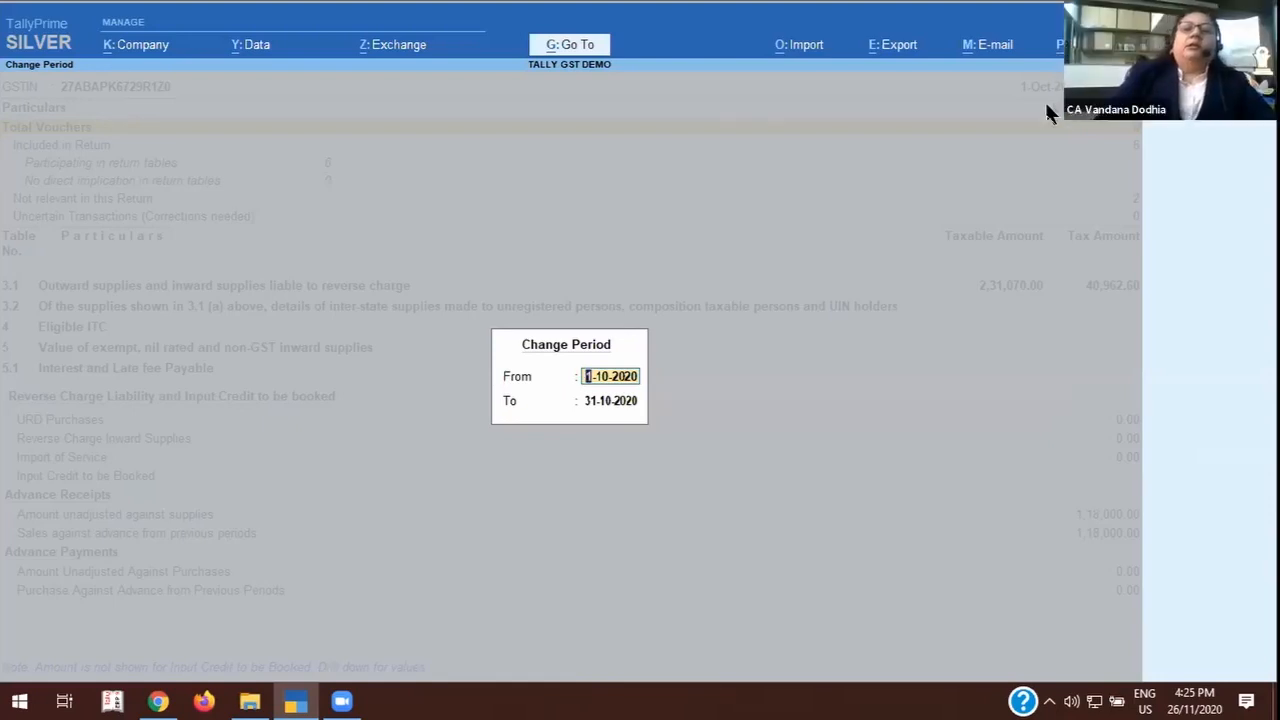
pyautogui.write('1-11')
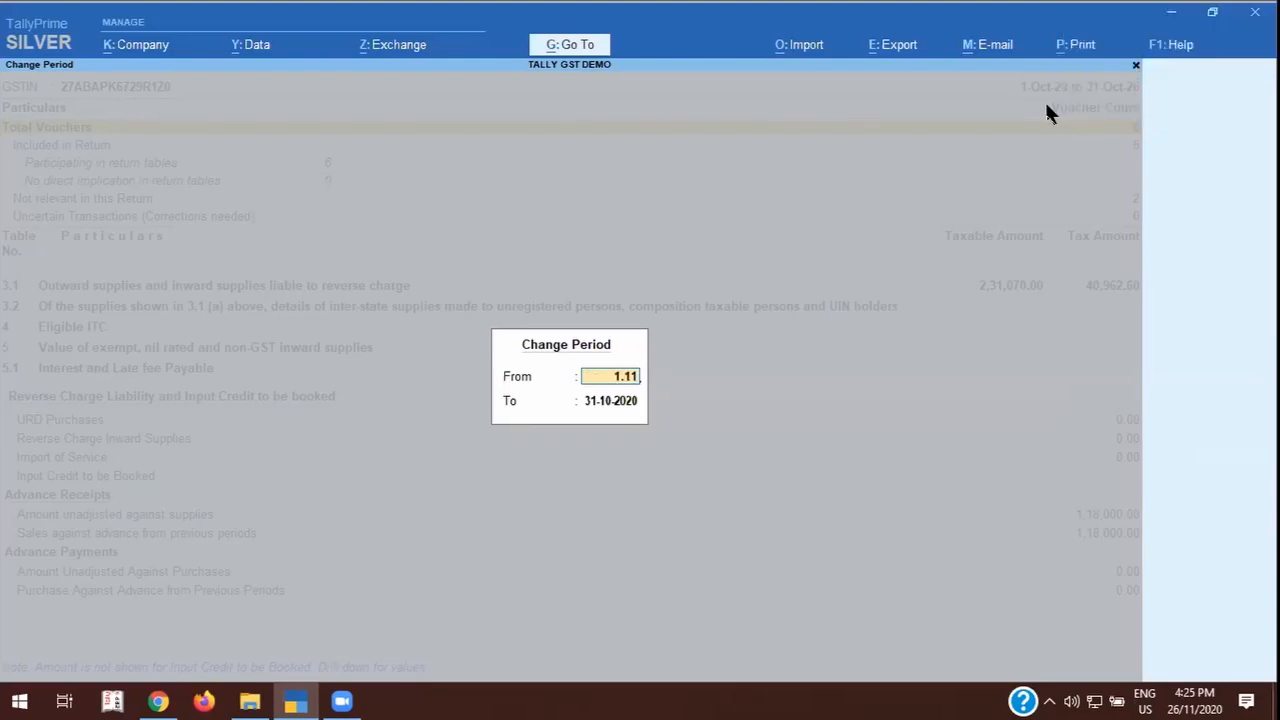
pyautogui.press('Return')
pyautogui.write('30-11')
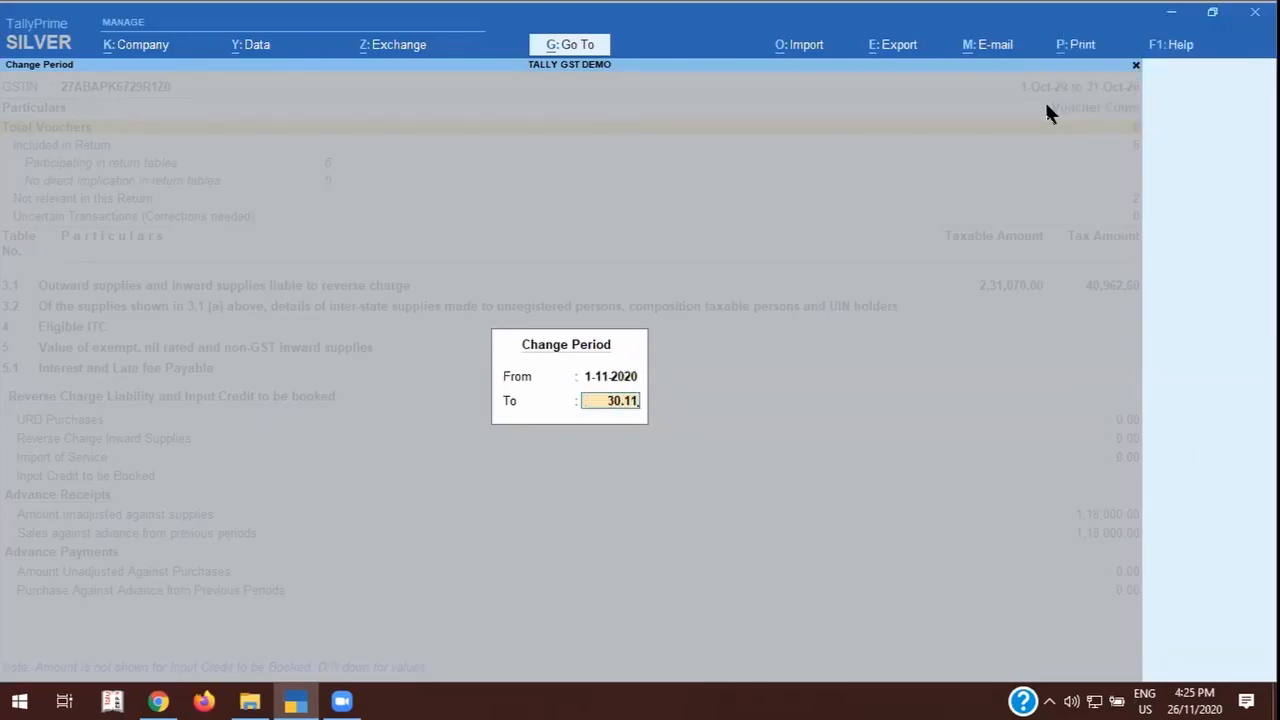
pyautogui.press('Return')
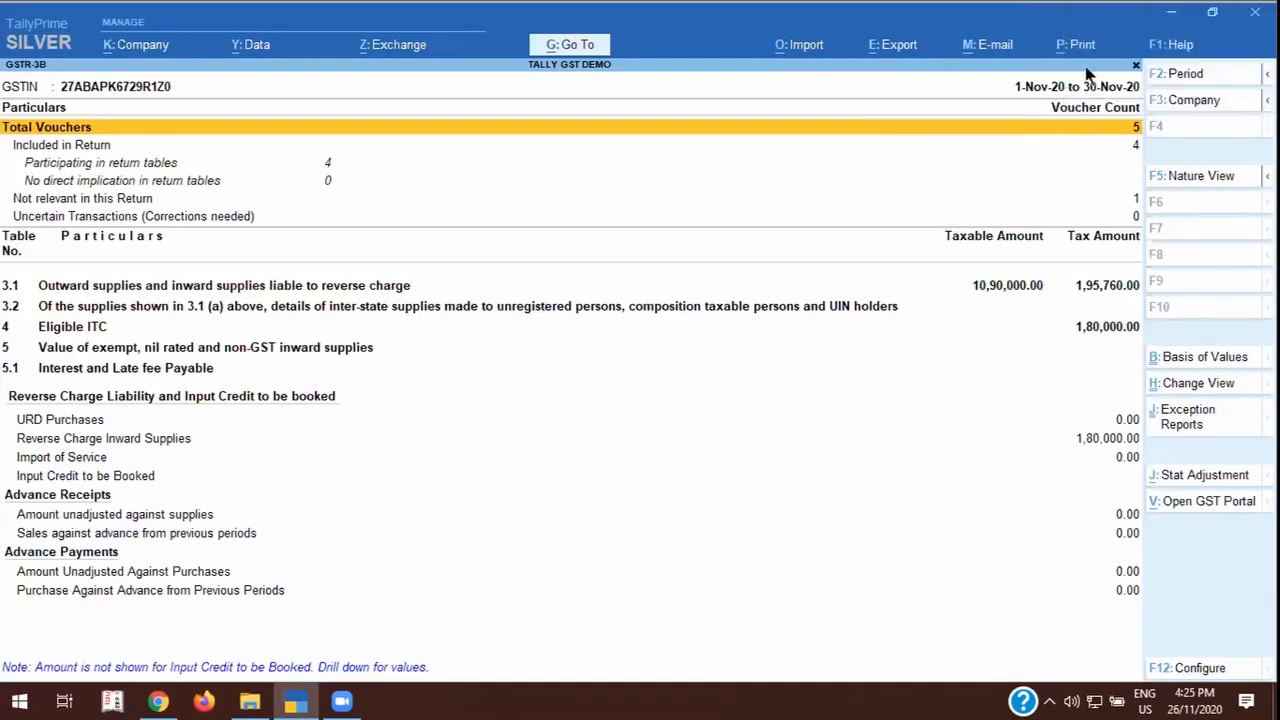
# Drill into Reverse Charge Inward Supplies in GSTR-3B and examine LAWYER A's expense vouchers and the tax liability summary.
pyautogui.click(84, 425)
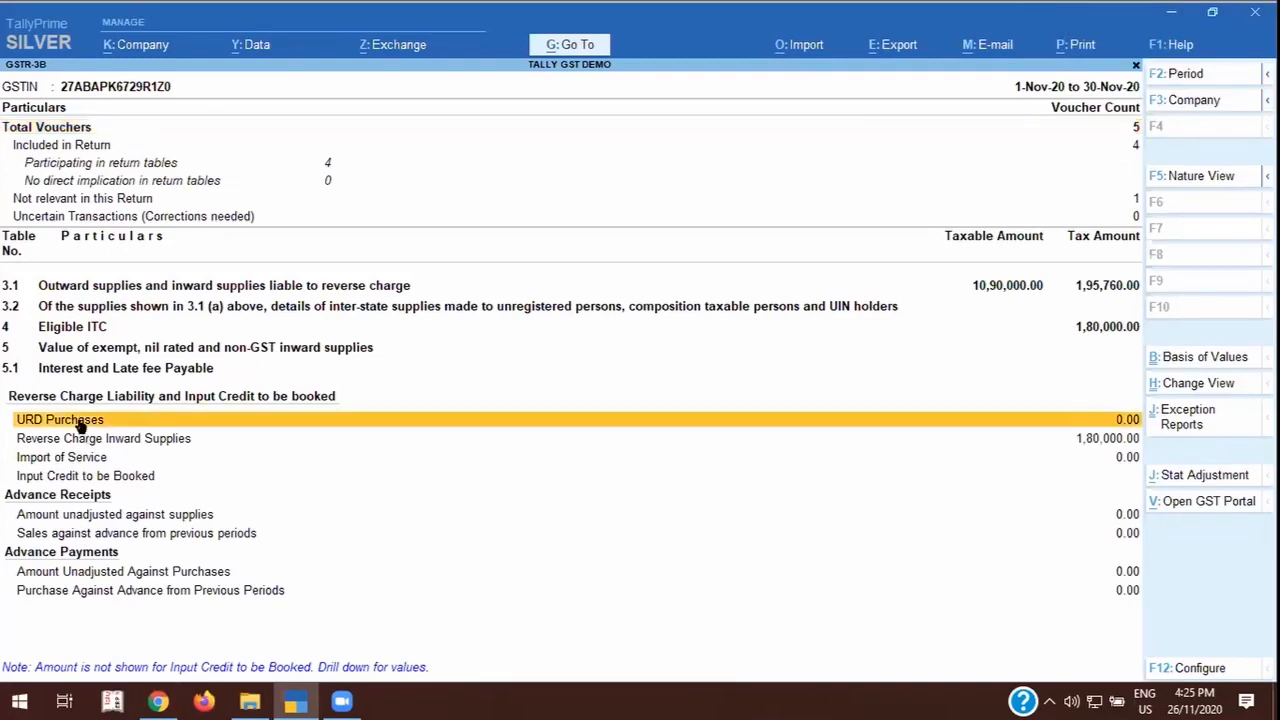
pyautogui.press('Down')
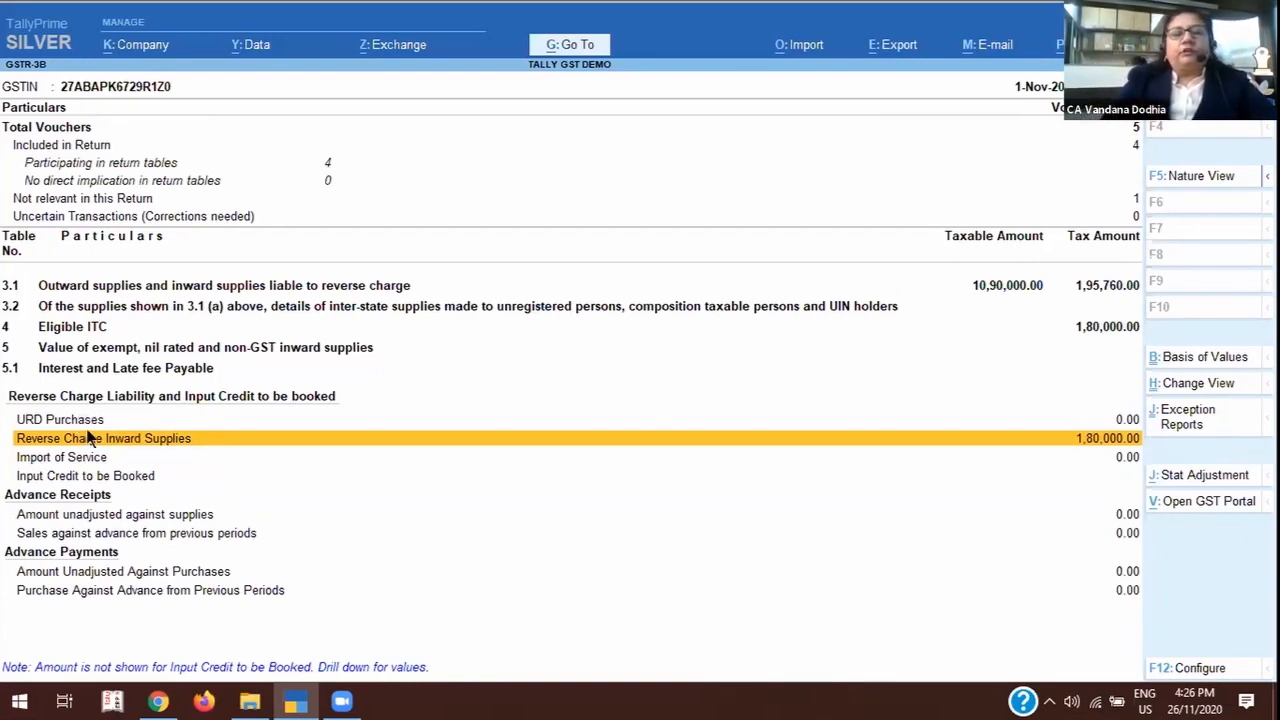
pyautogui.click(87, 438)
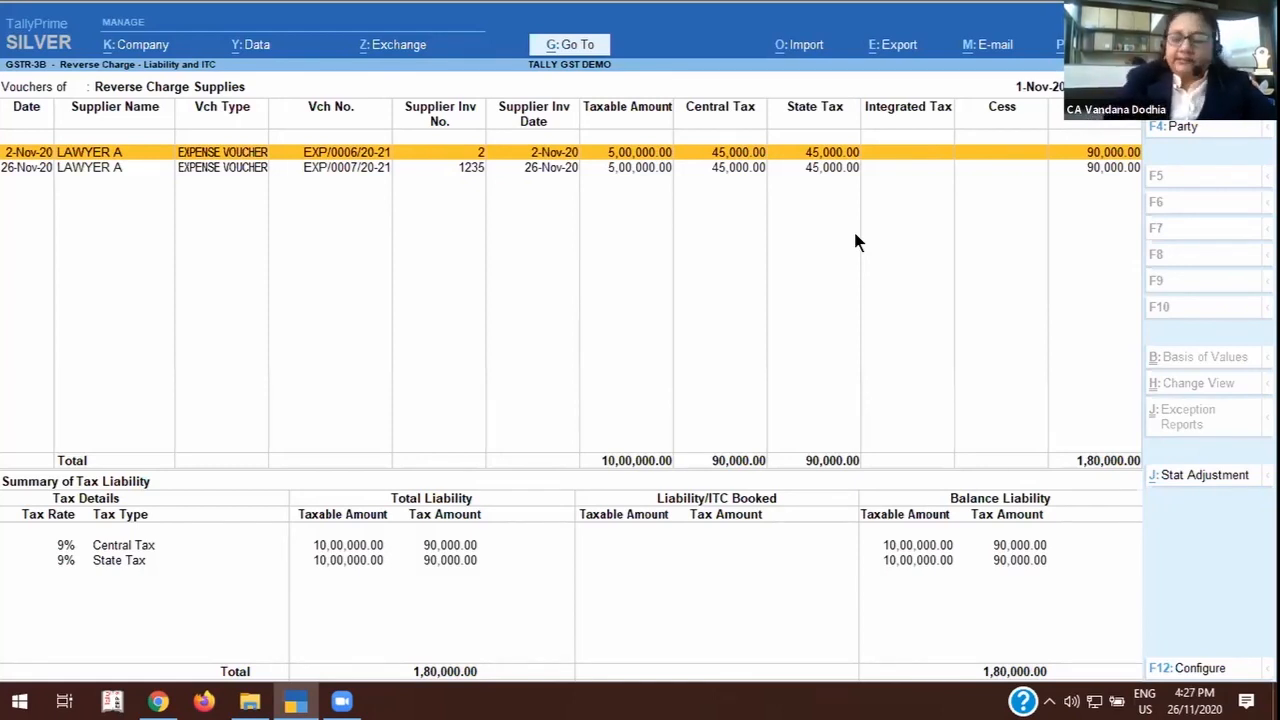
pyautogui.press('Down')
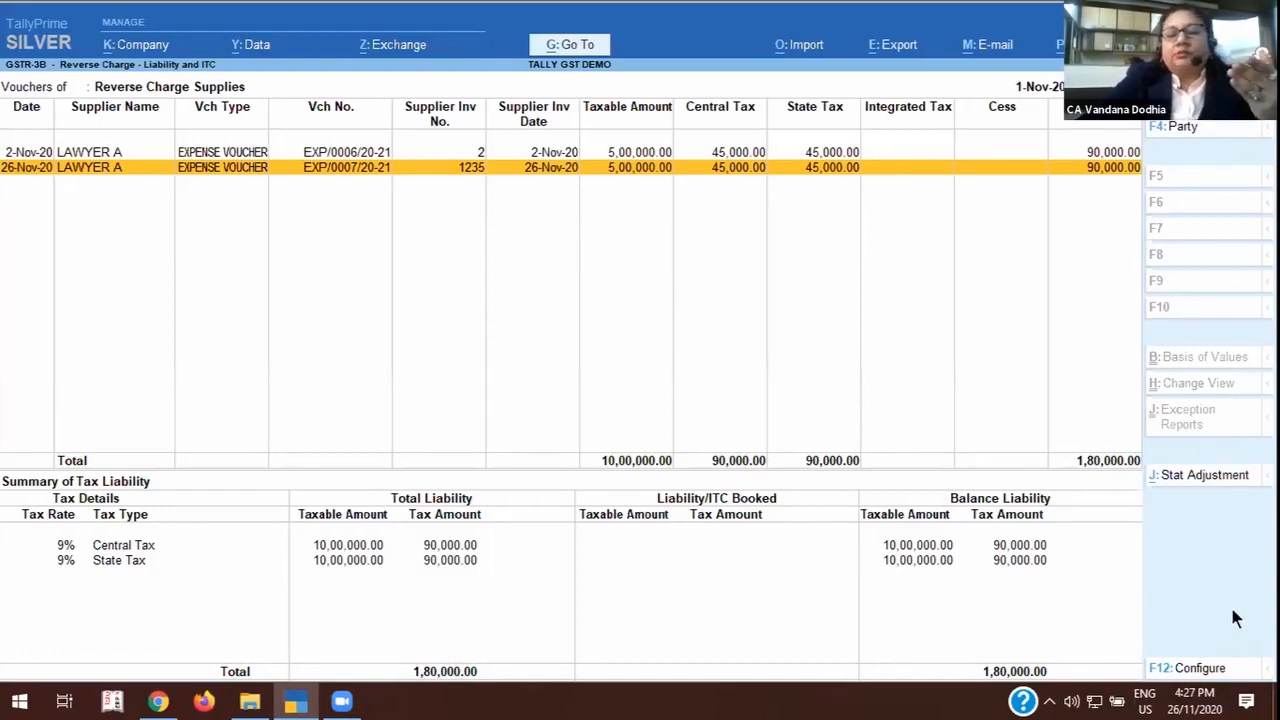
# Start a GST stat adjustment journal for Increase of Tax Liability, Purchase under reverse charge, and debit TAX ON RCM with 90,000.
pyautogui.click(1185, 472)
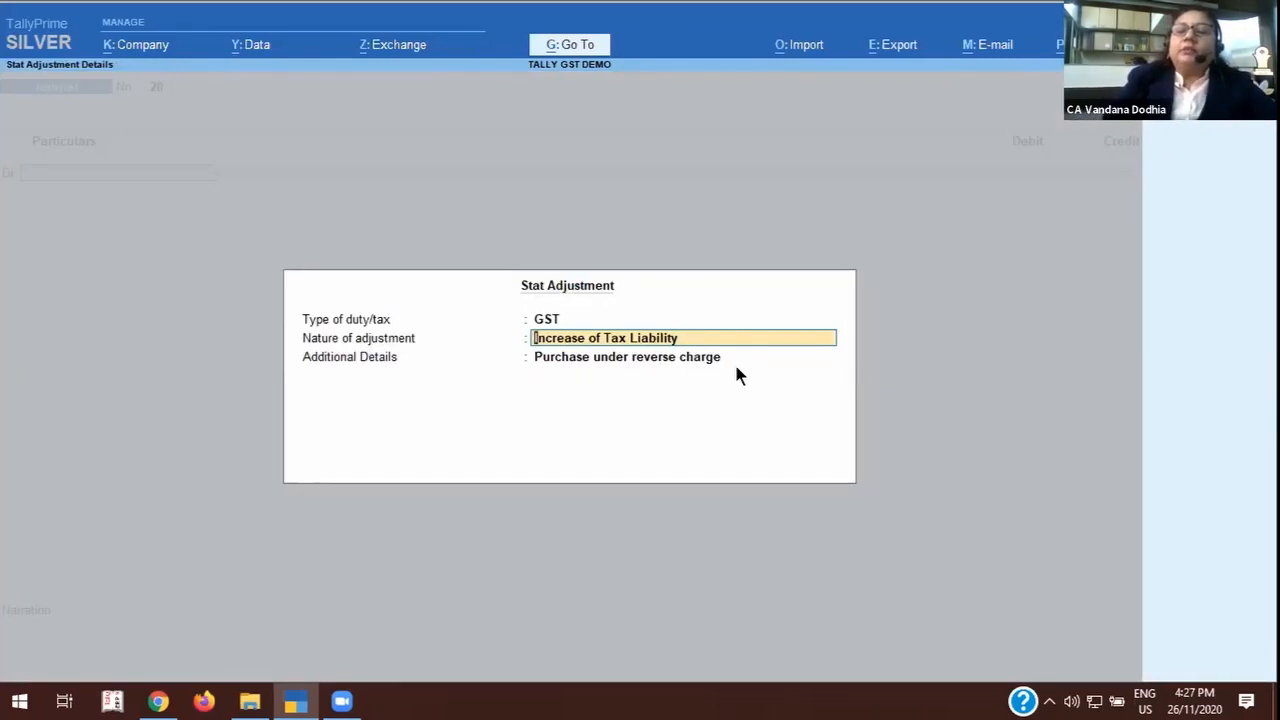
pyautogui.press('Return')
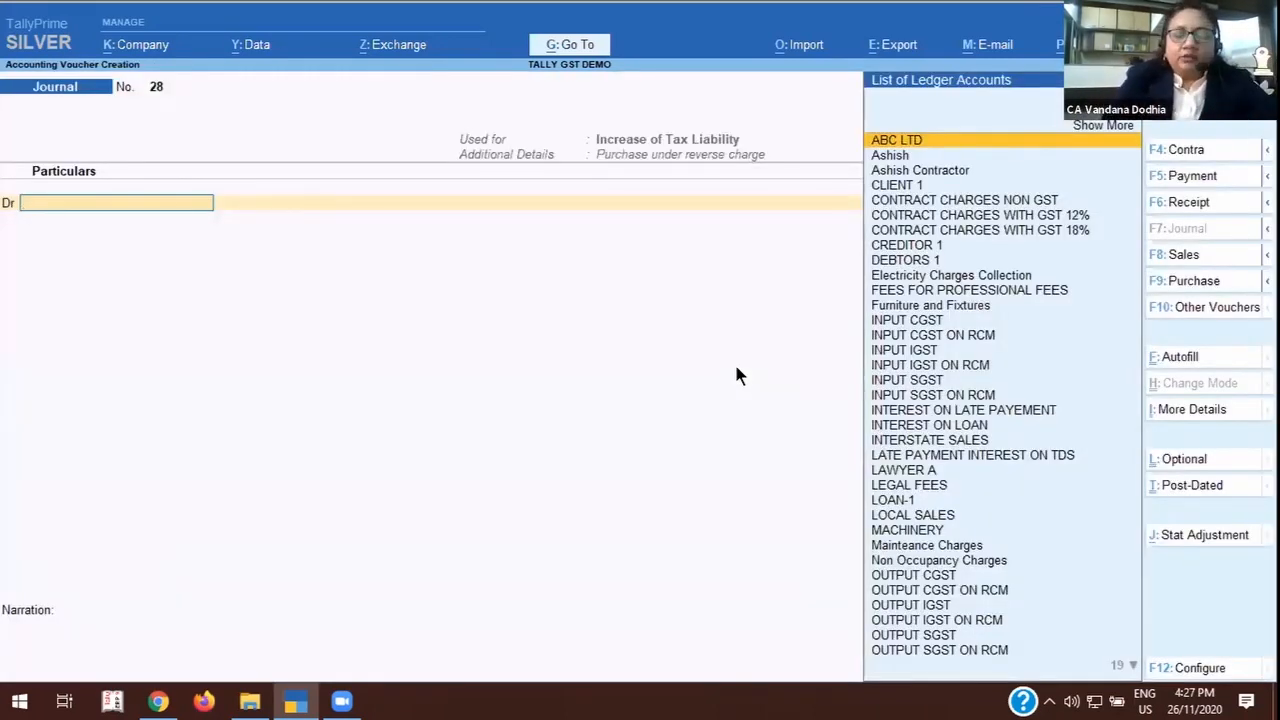
pyautogui.write('TAX')
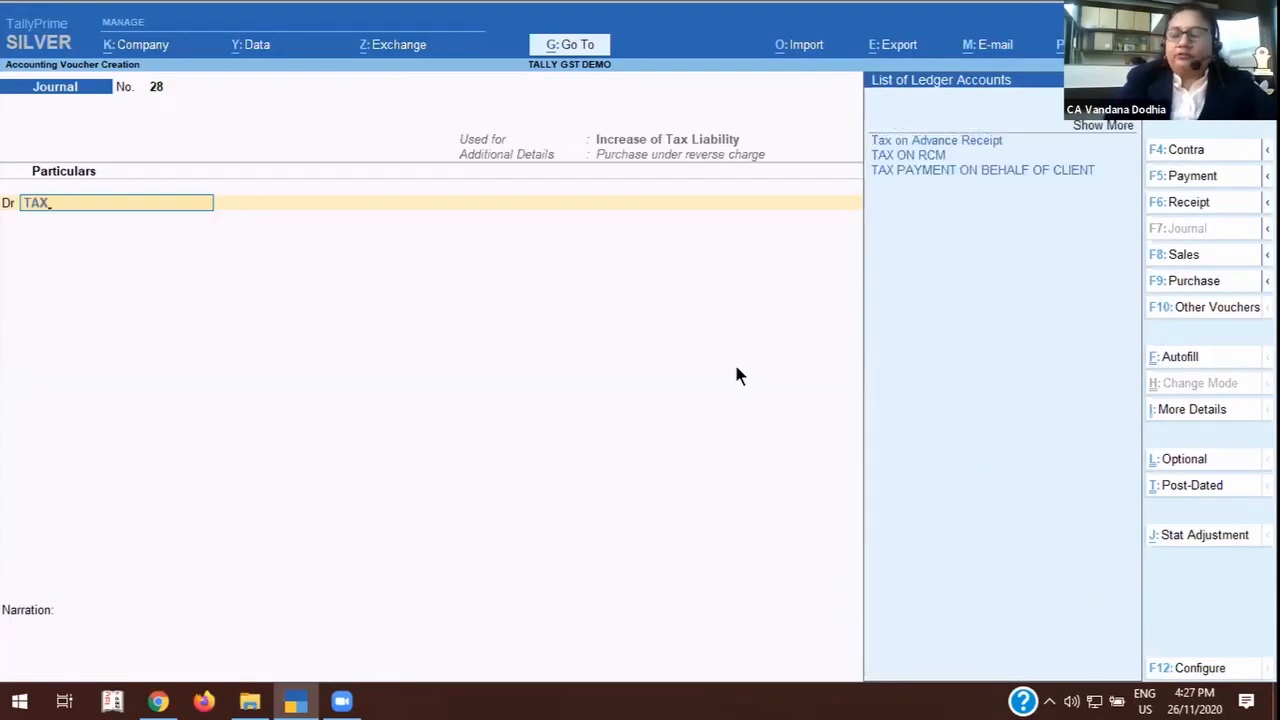
pyautogui.press('Down')
pyautogui.press('Return')
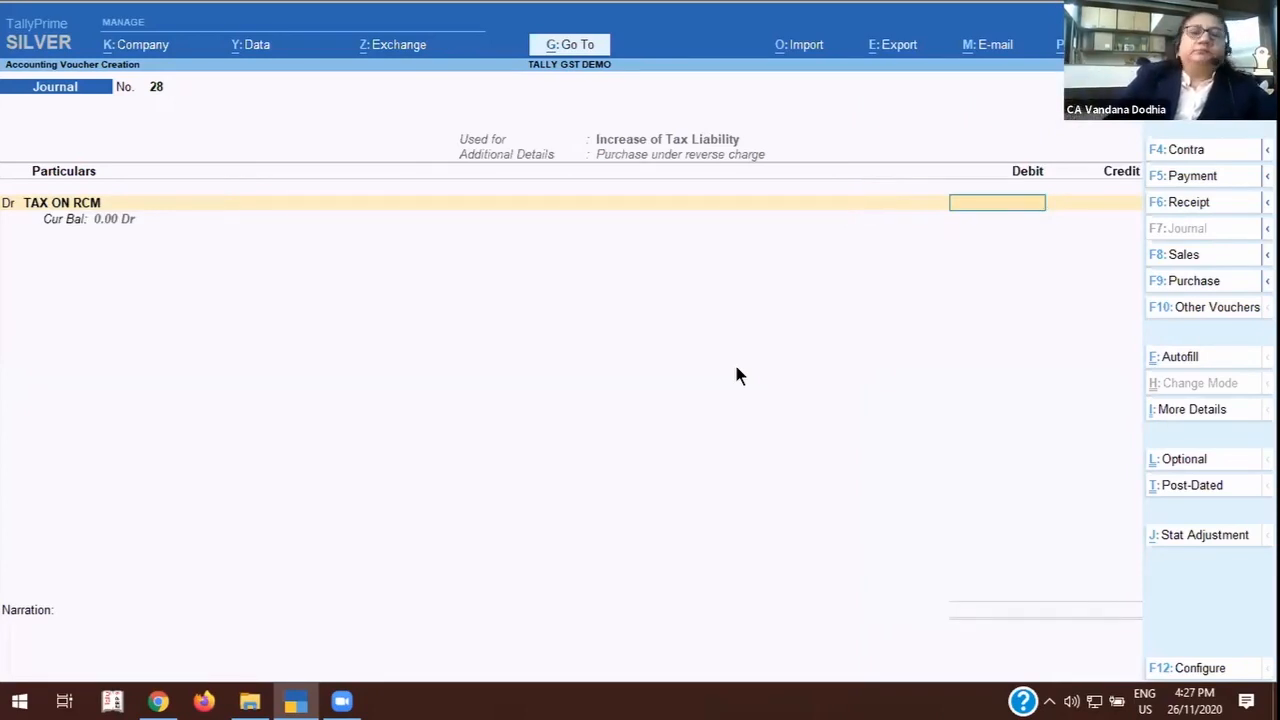
pyautogui.write('90,000')
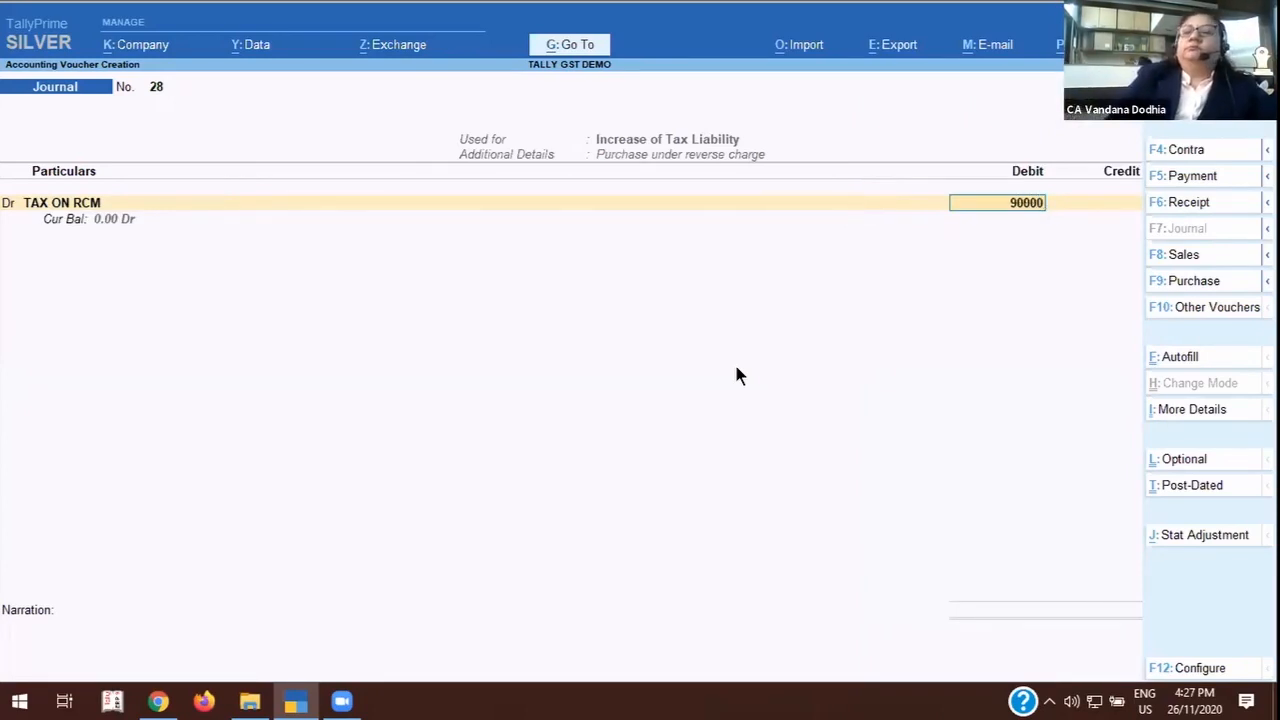
pyautogui.press('Return')
pyautogui.press('Return')
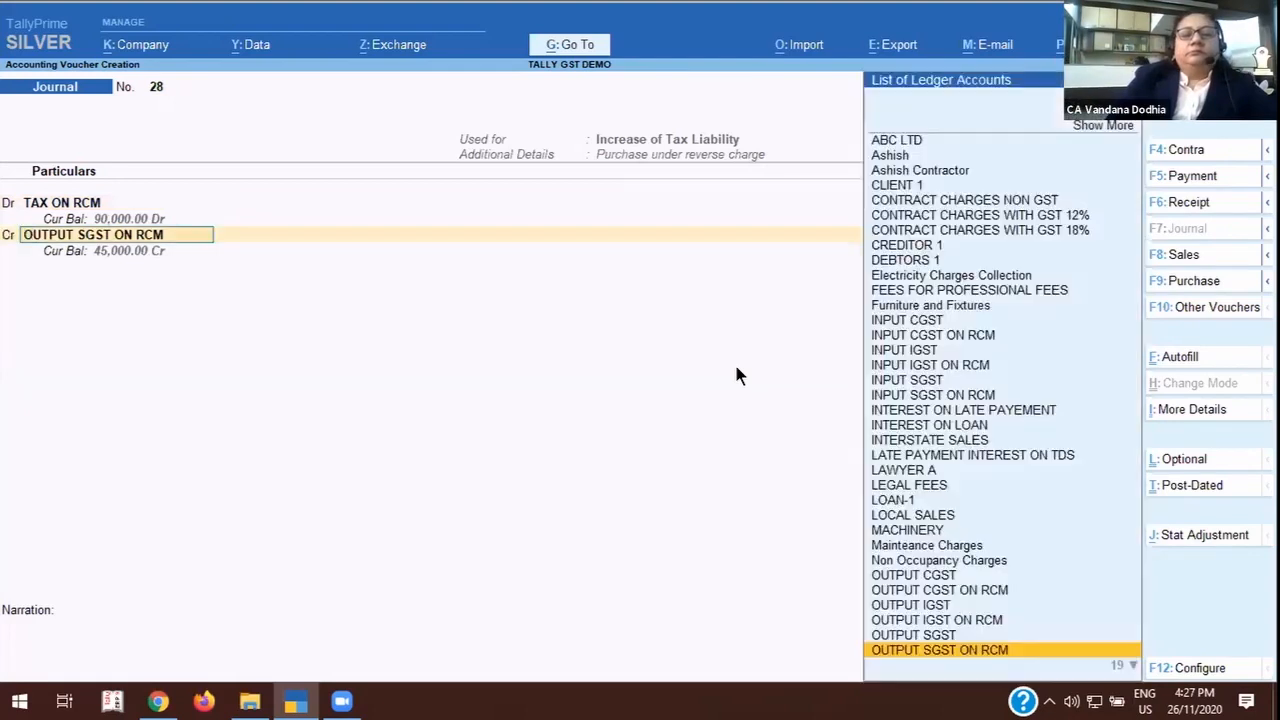
# Credit OUTPUT CGST ON RCM with 45,000, using a 9% rate on a taxable value of 5,00,000.
pyautogui.write('OU')
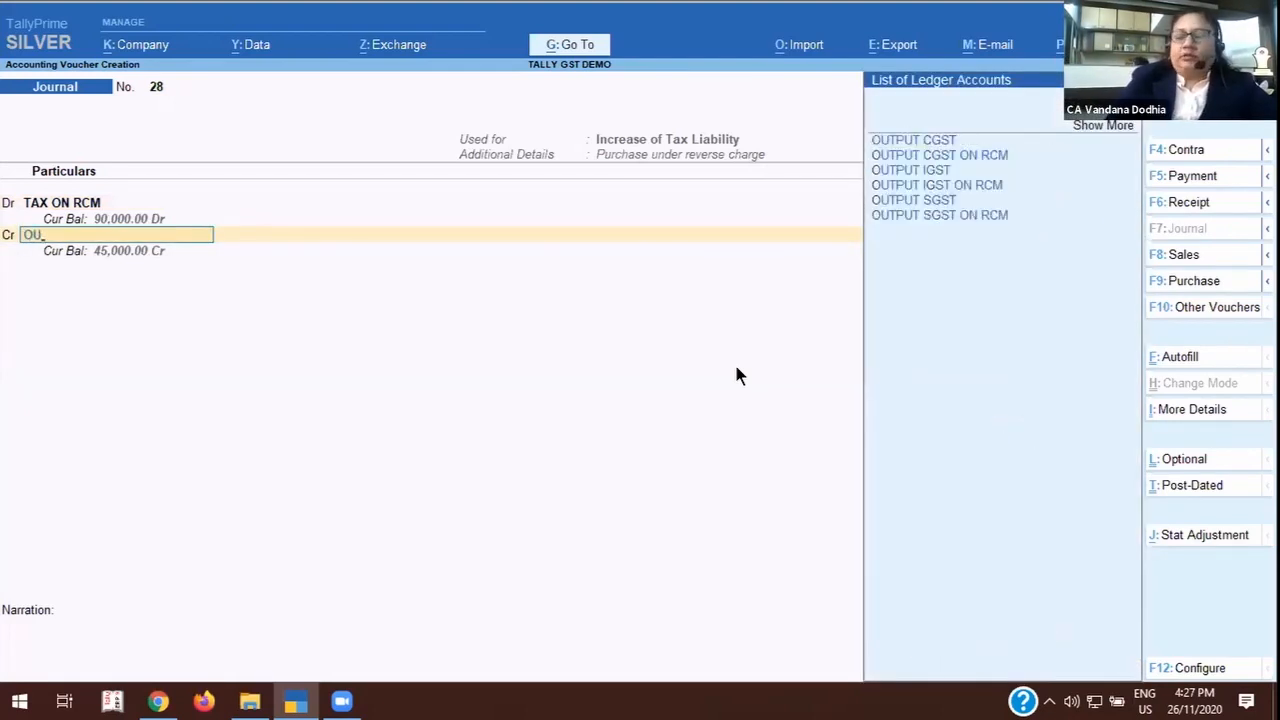
pyautogui.press('Down')
pyautogui.press('Return')
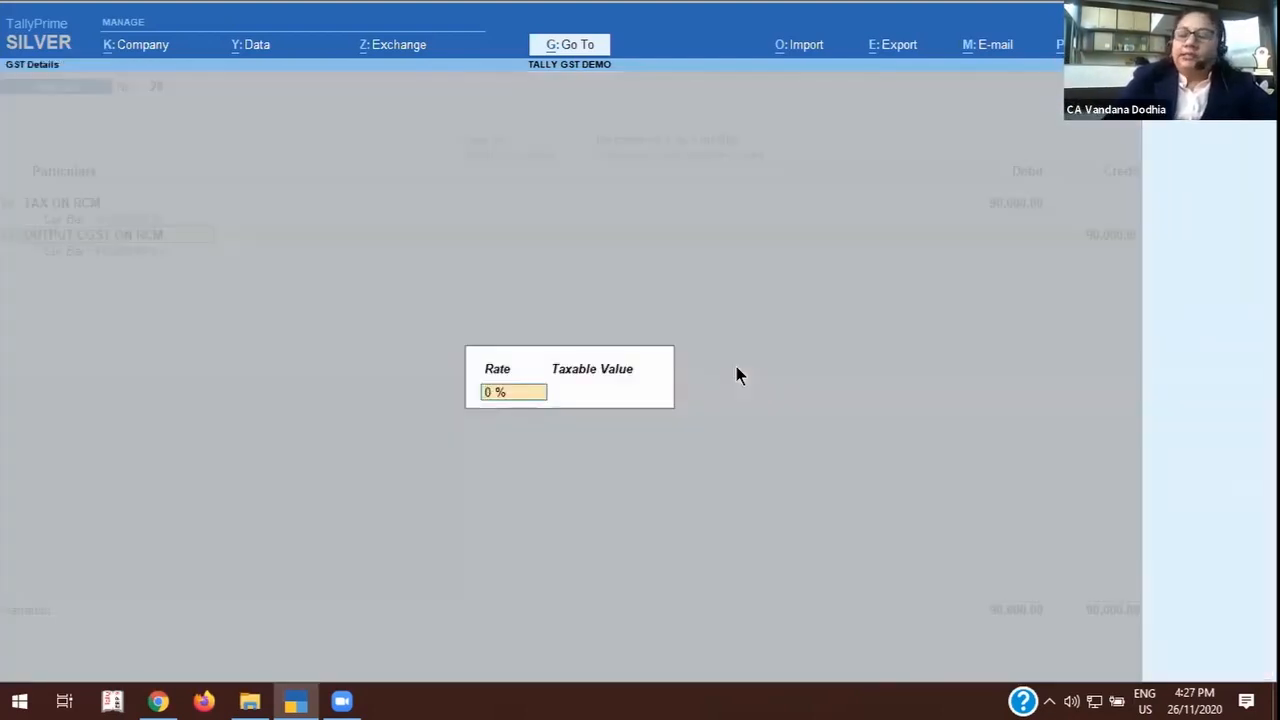
pyautogui.write('9')
pyautogui.press('Return')
pyautogui.write('500')
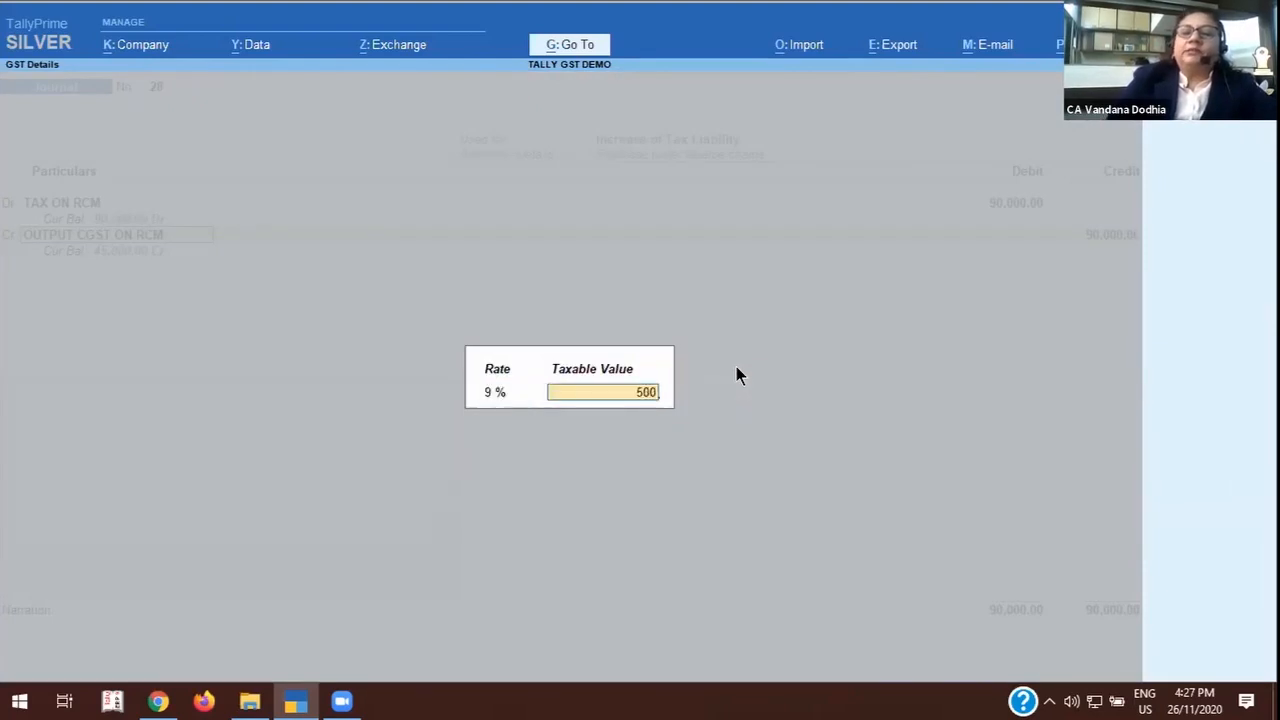
pyautogui.write('000')
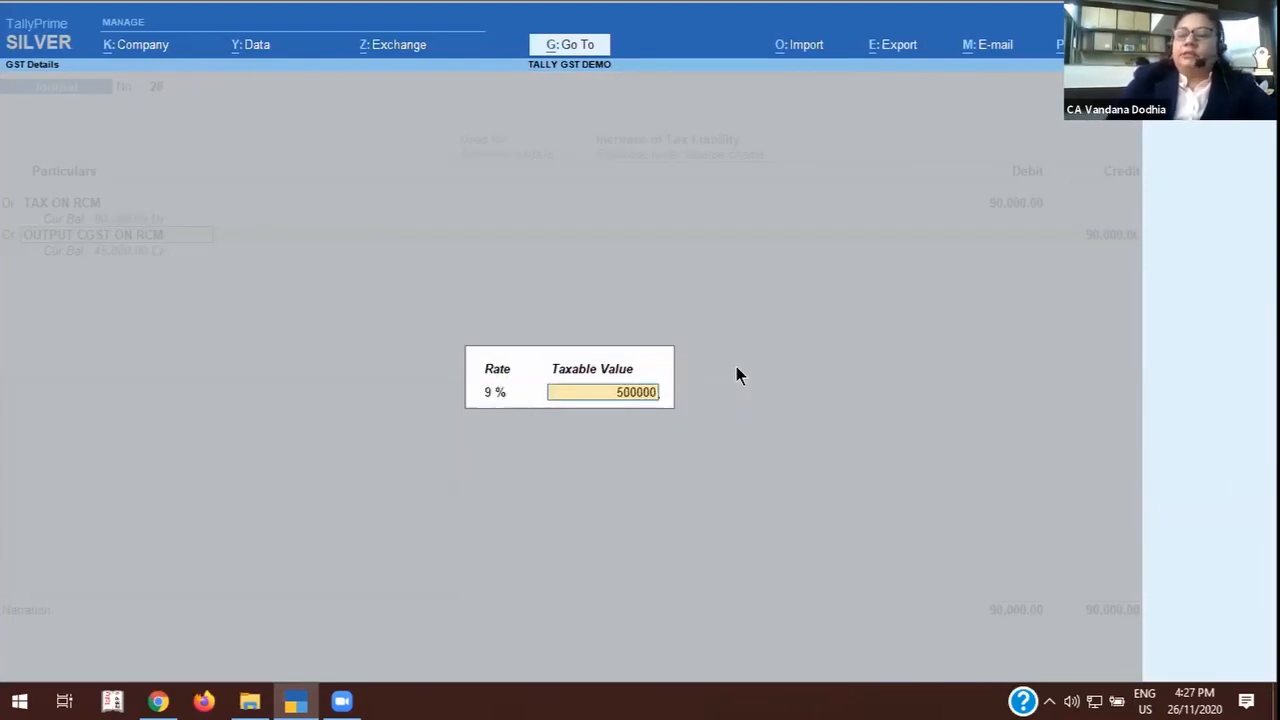
pyautogui.press('Return')
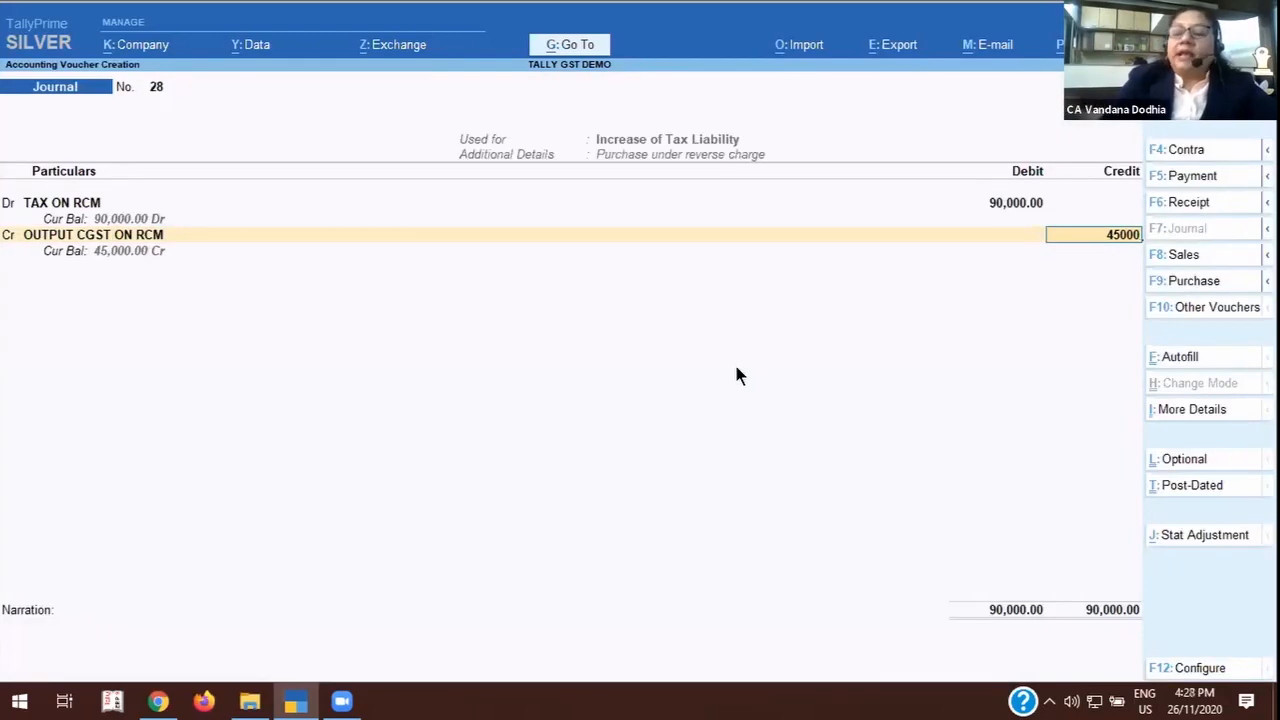
pyautogui.press('Return')
# Credit OUTPUT SGST ON RCM with 45,000 in the reverse charge journal.
pyautogui.press('Return')
pyautogui.press('Return')
pyautogui.press('Return')
pyautogui.press('Return')
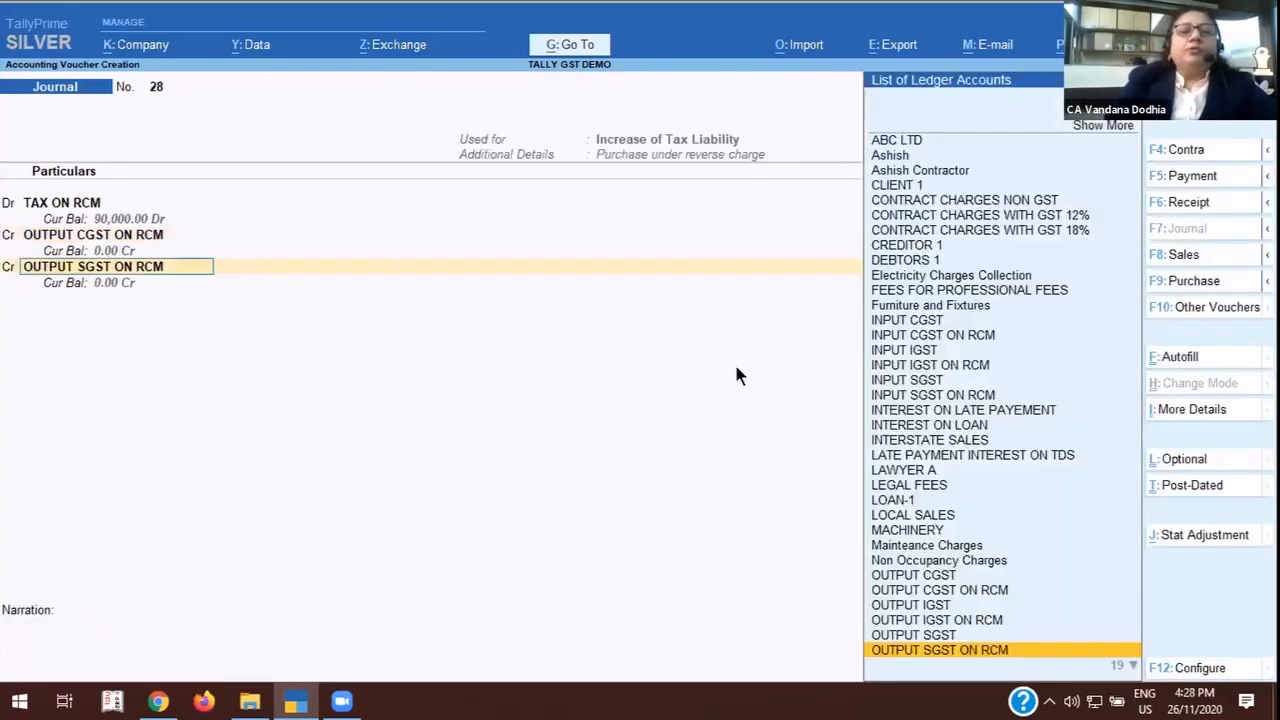
pyautogui.press('Return')
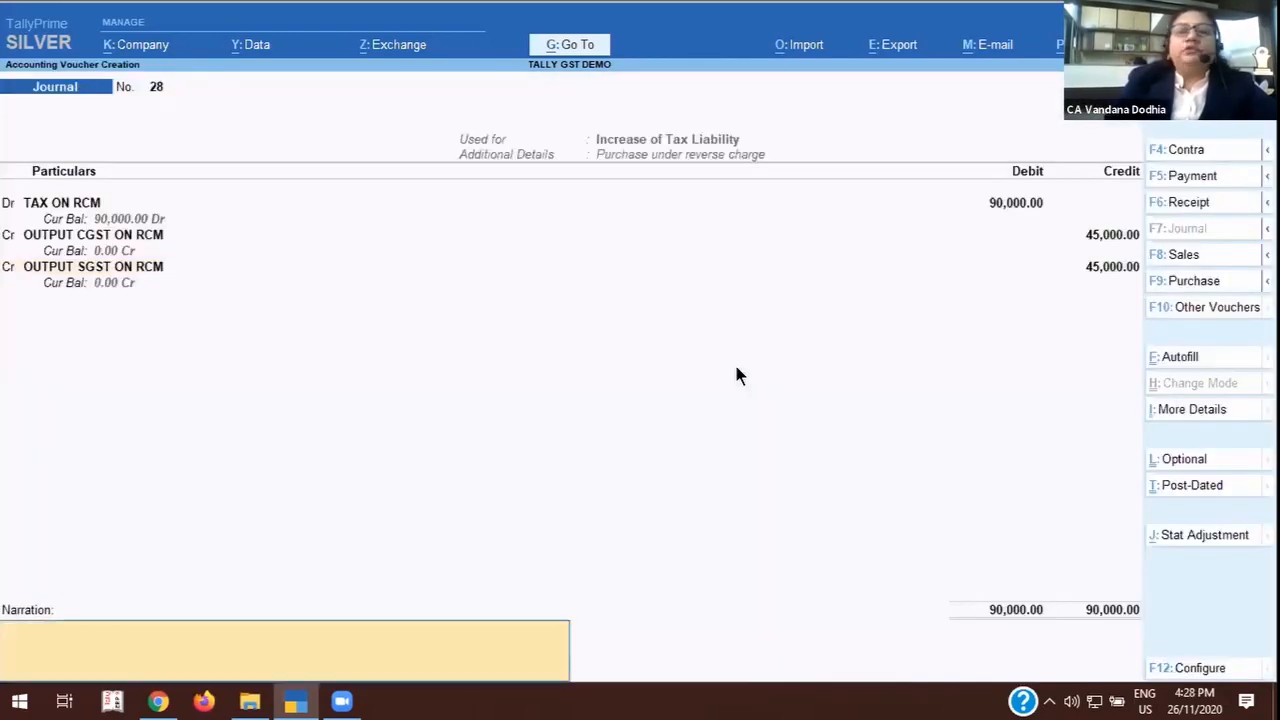
# Enter the narration "FOR 2/11/20" and save the reverse charge liability journal.
pyautogui.write('F')
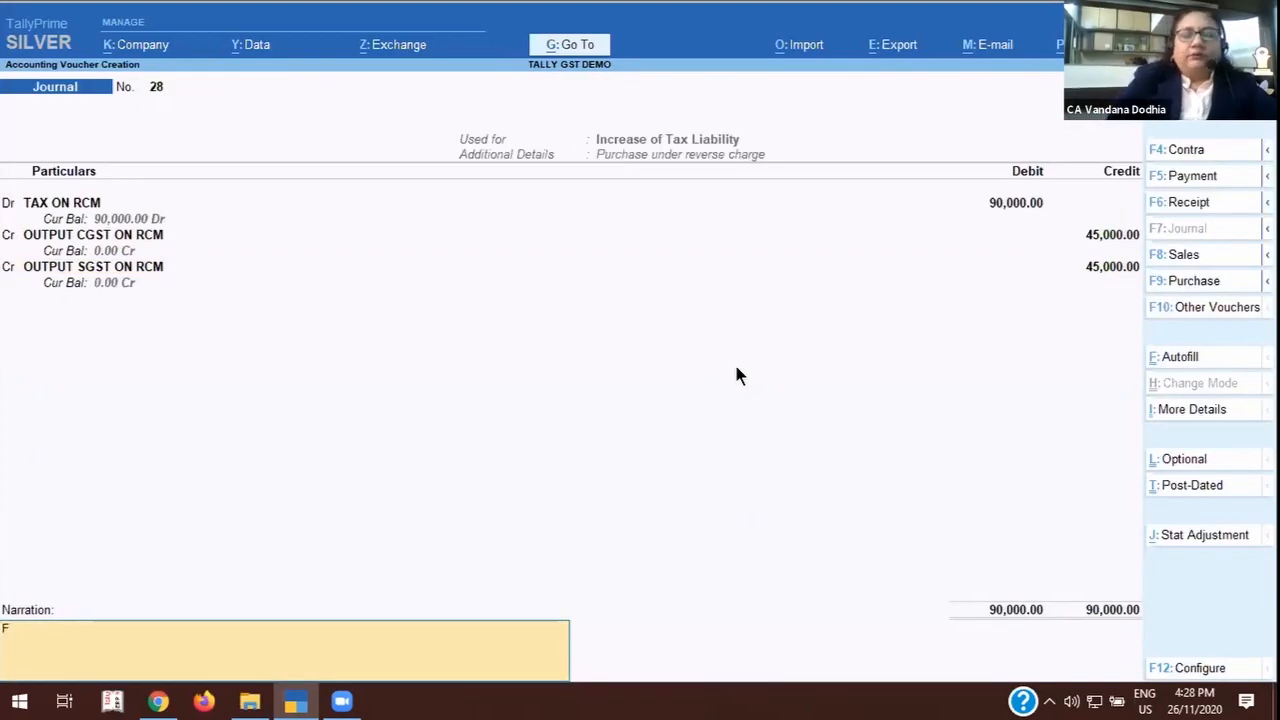
pyautogui.write('OR 2/11/20')
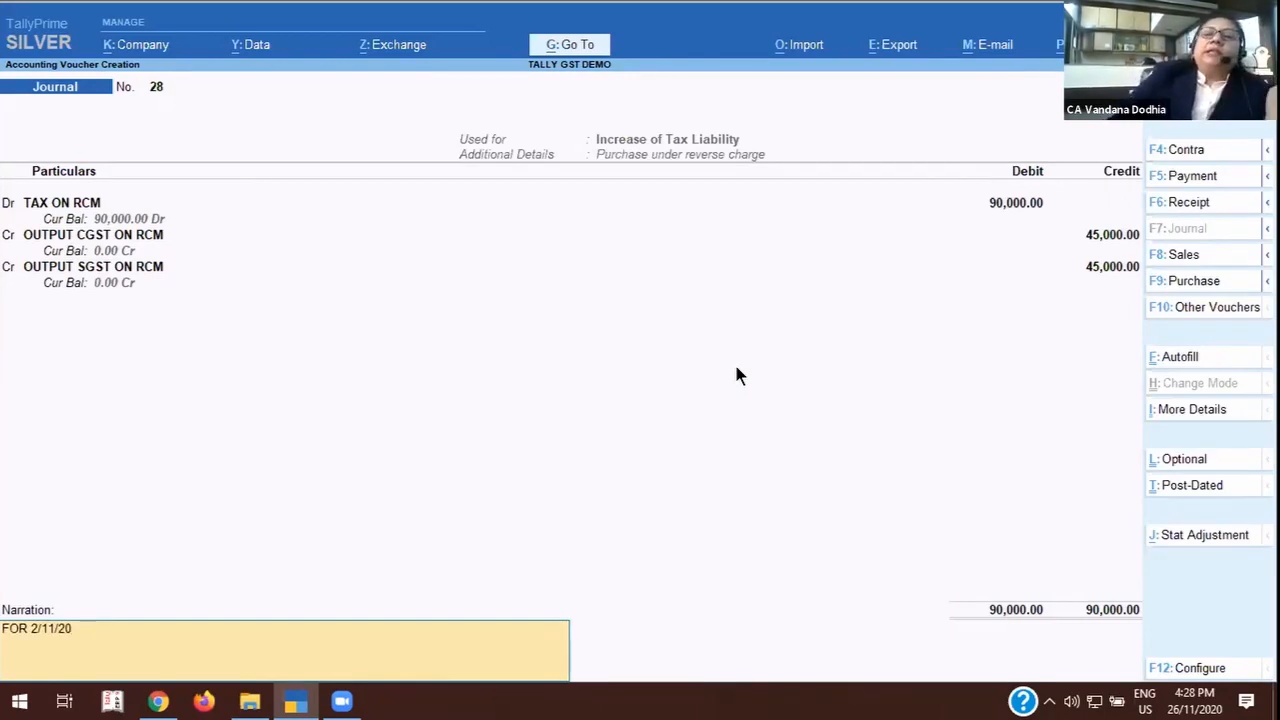
pyautogui.press('Return')
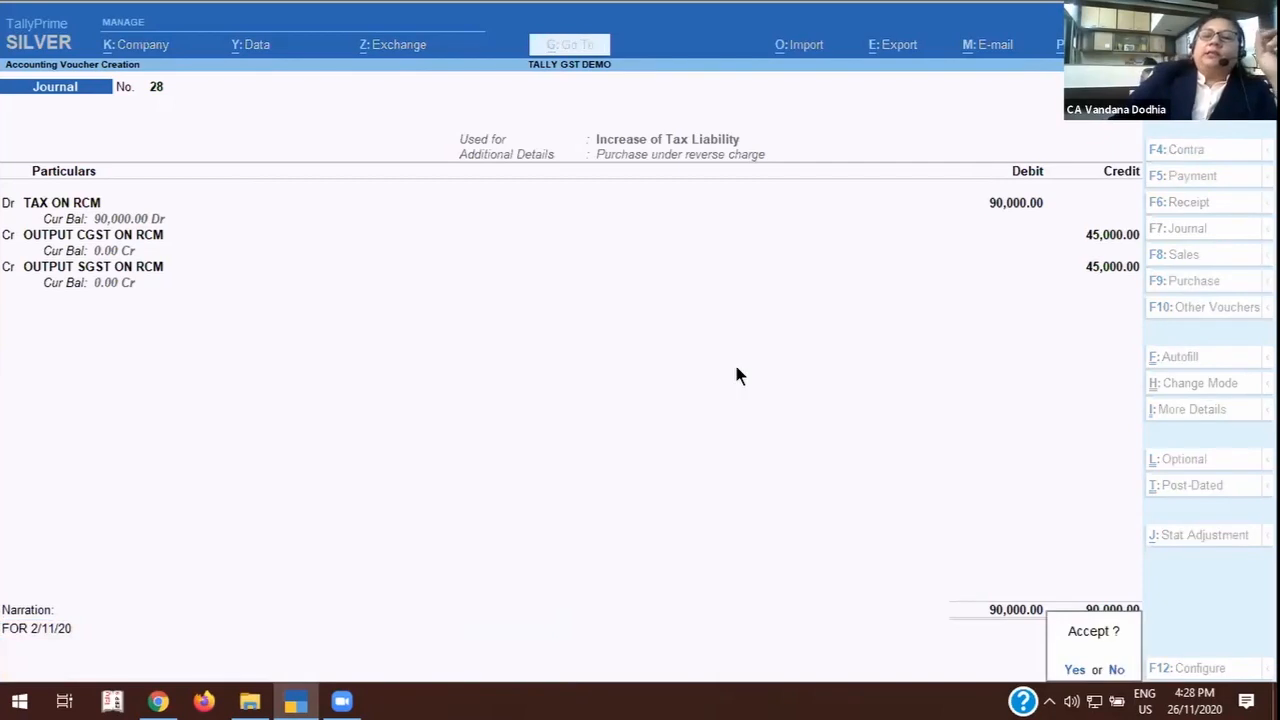
pyautogui.press('Return')
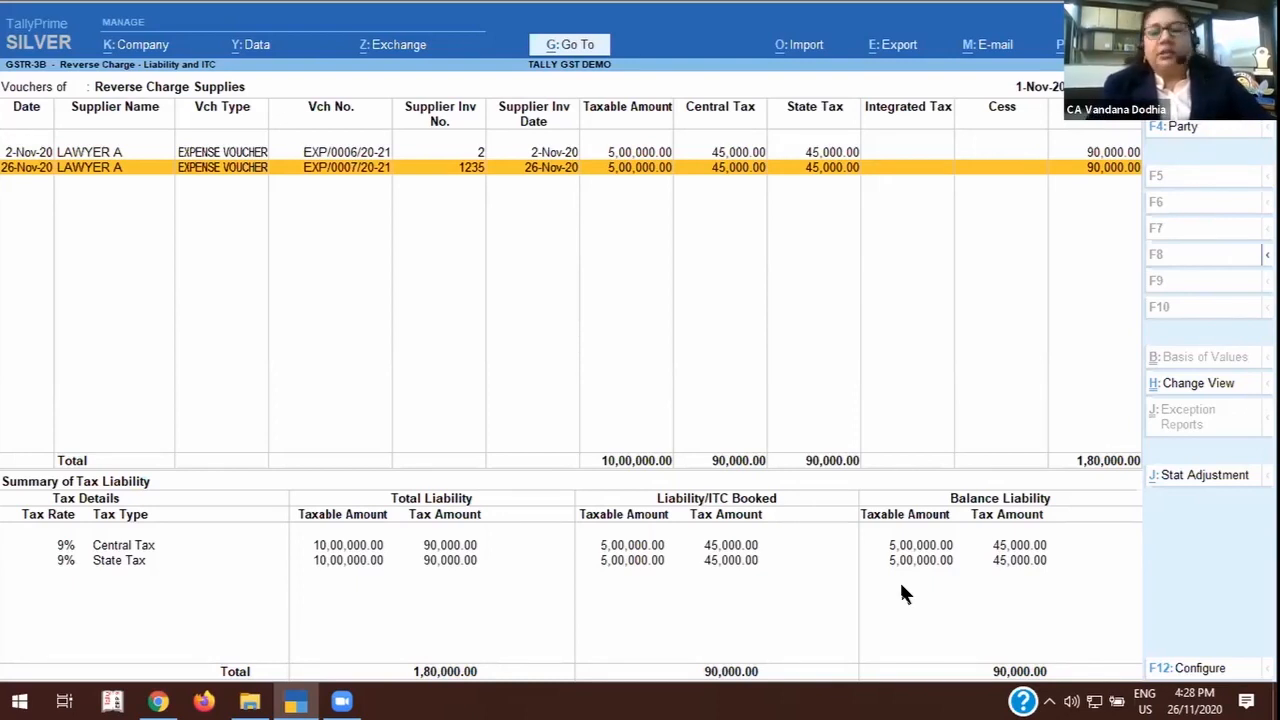
# Leave the reverse charge details, check the updated GSTR-3B summary and return to the Gateway of Tally.
pyautogui.press('Escape')
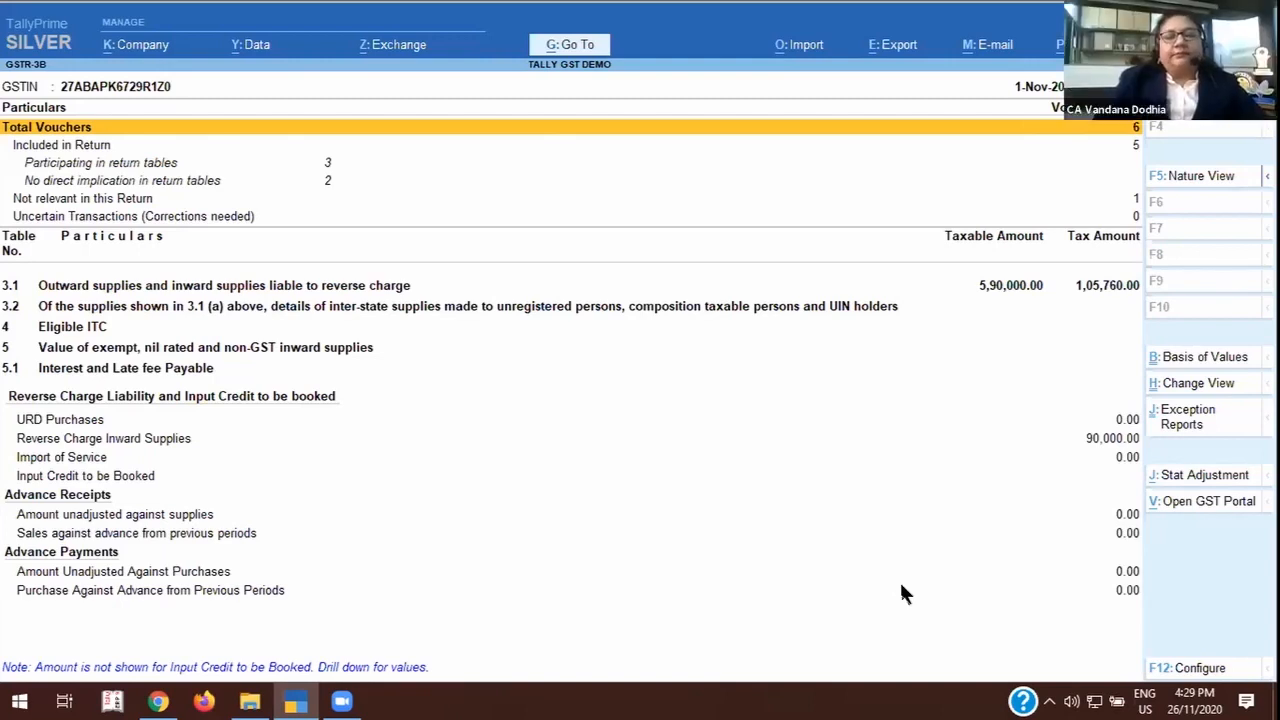
pyautogui.press('Escape')
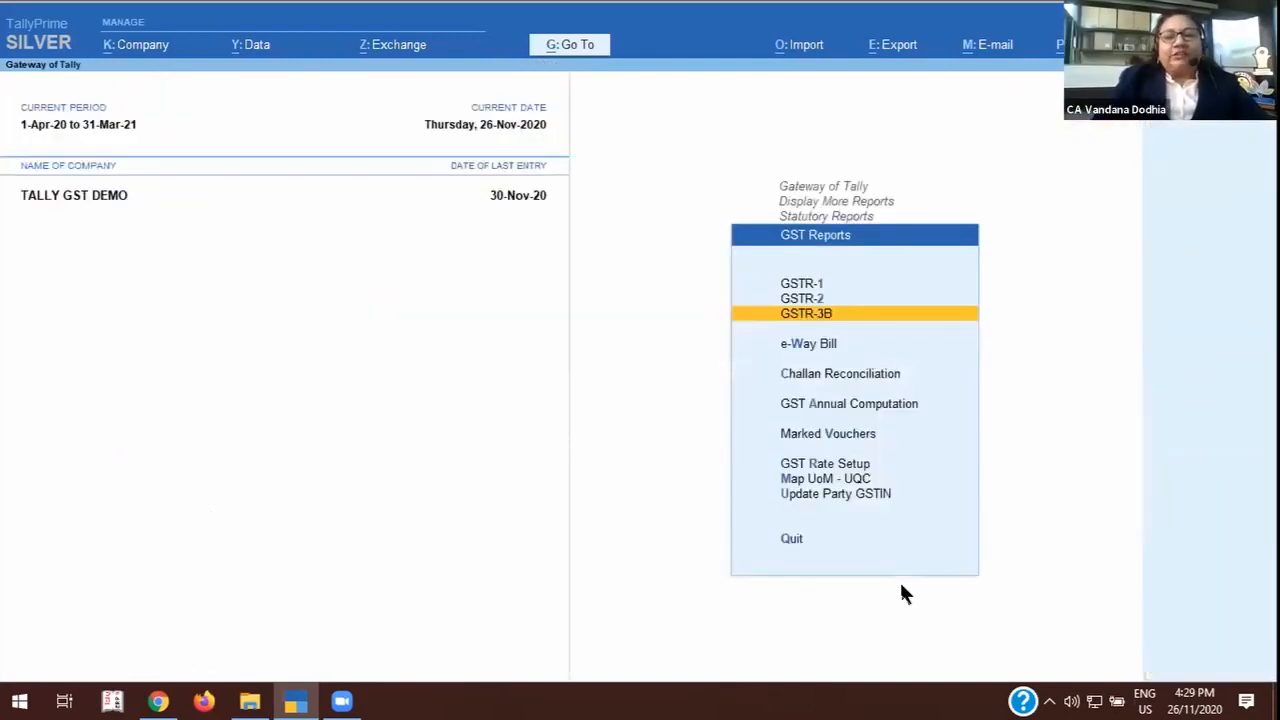
pyautogui.press('Escape')
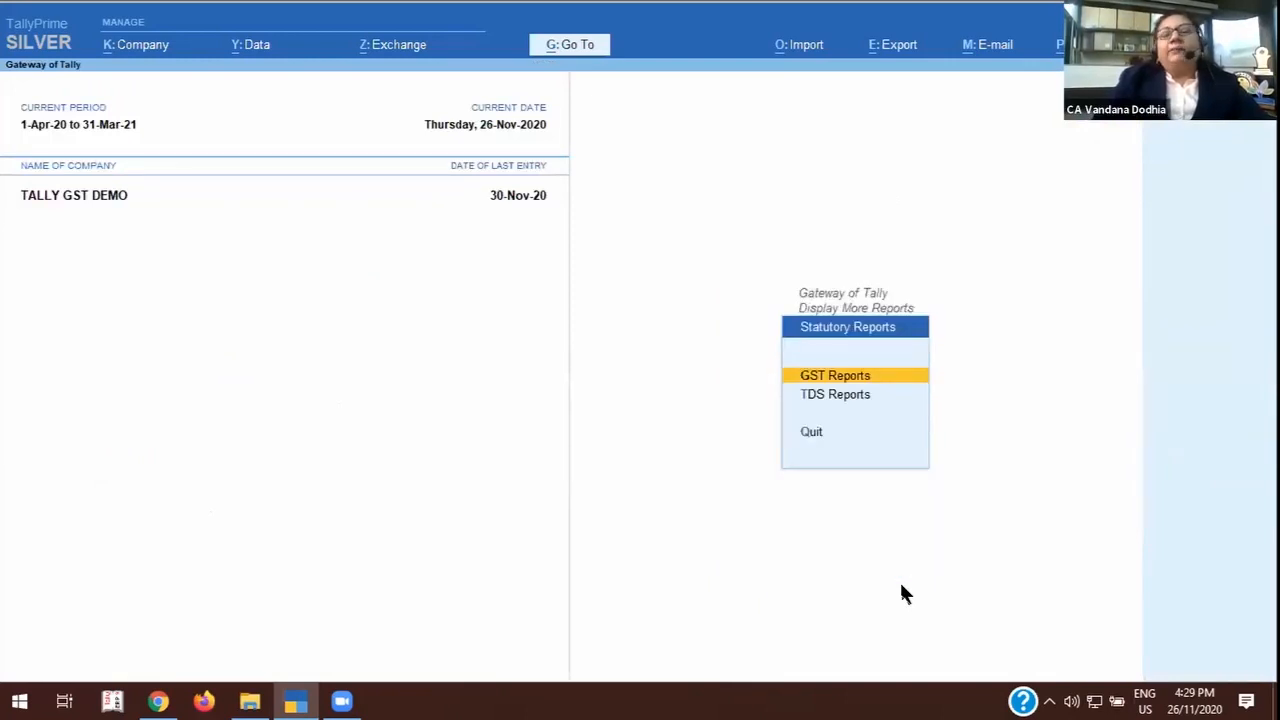
pyautogui.press('Escape')
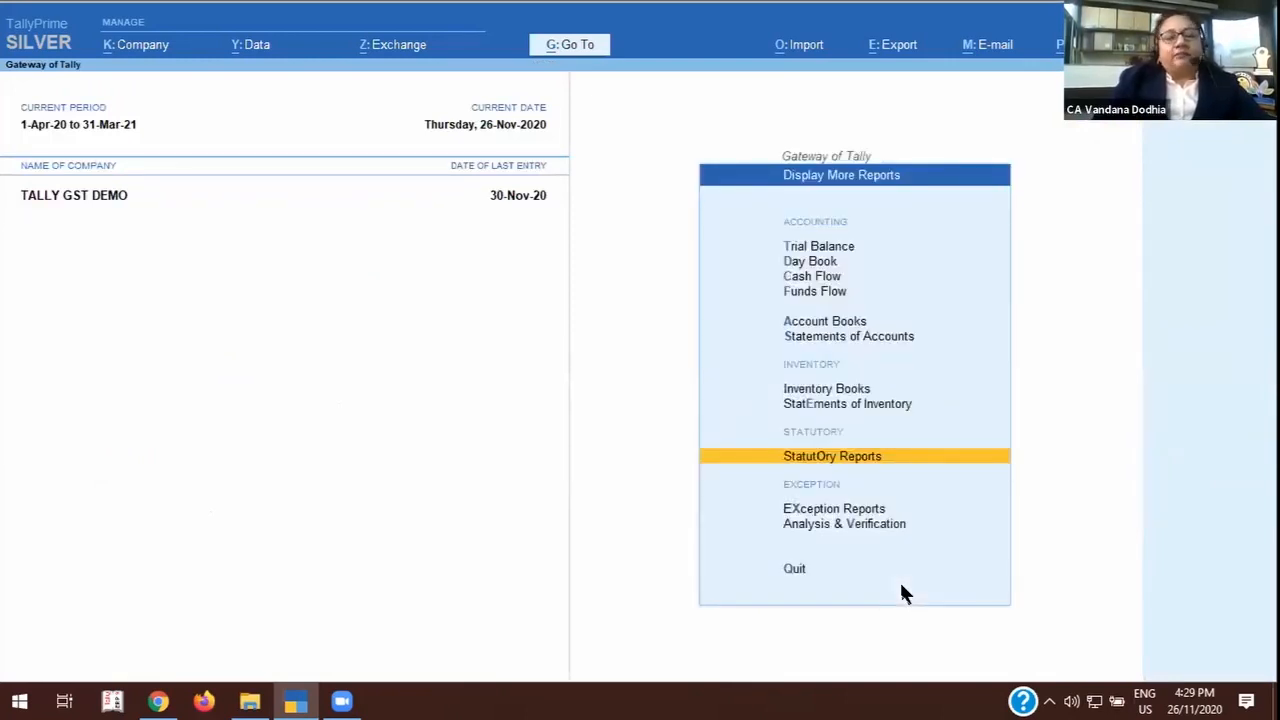
pyautogui.press('Escape')
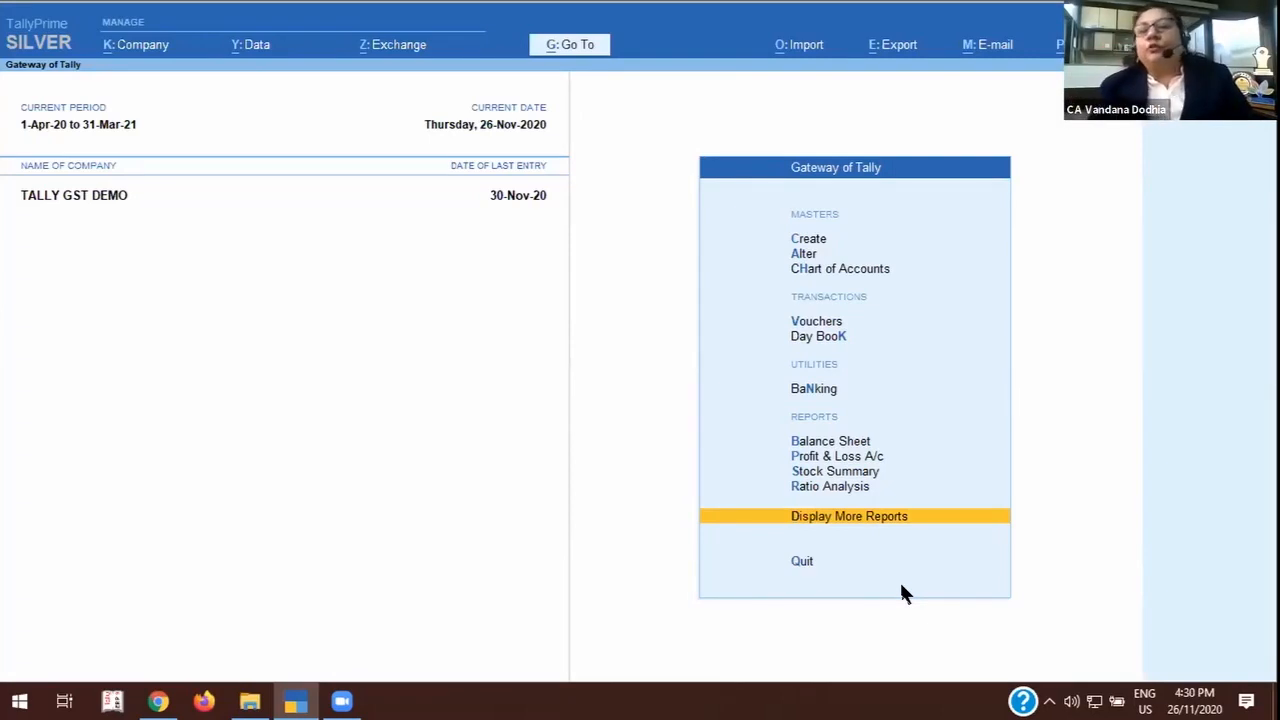
# Look over the company data and data synchronisation options and open the Balance Sheet through Go To.
pyautogui.click(233, 46)
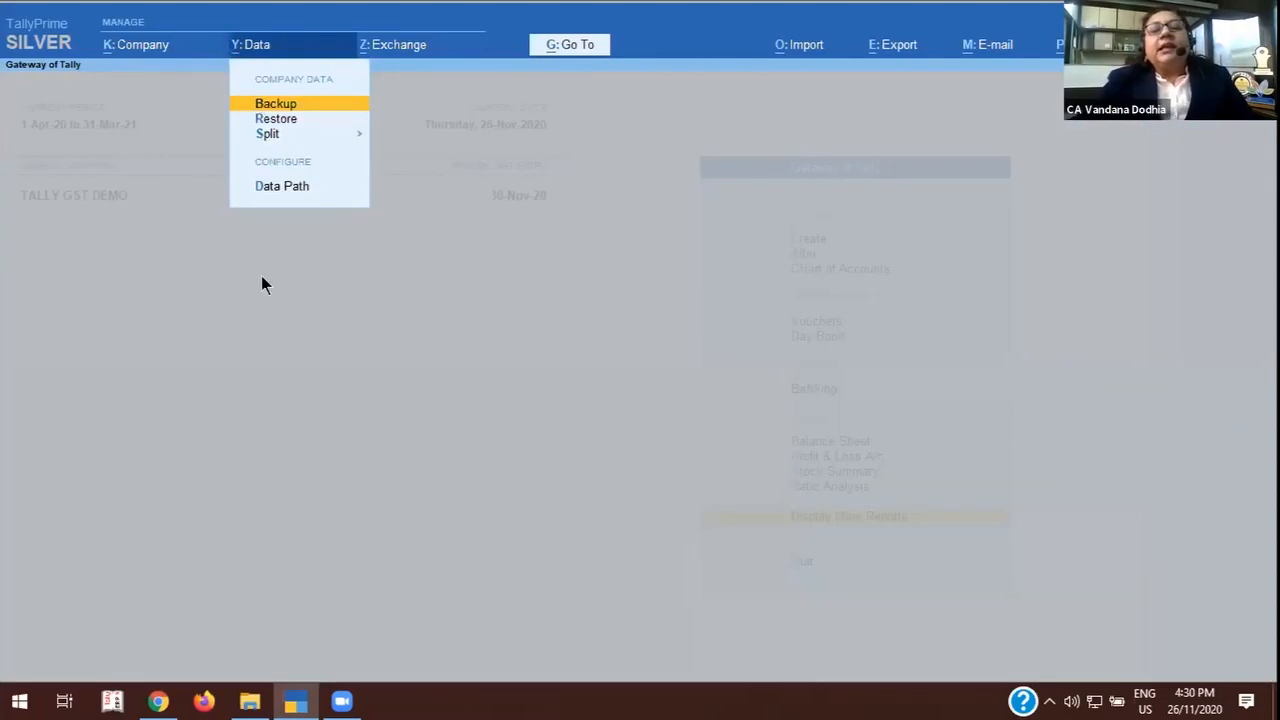
pyautogui.click(390, 52)
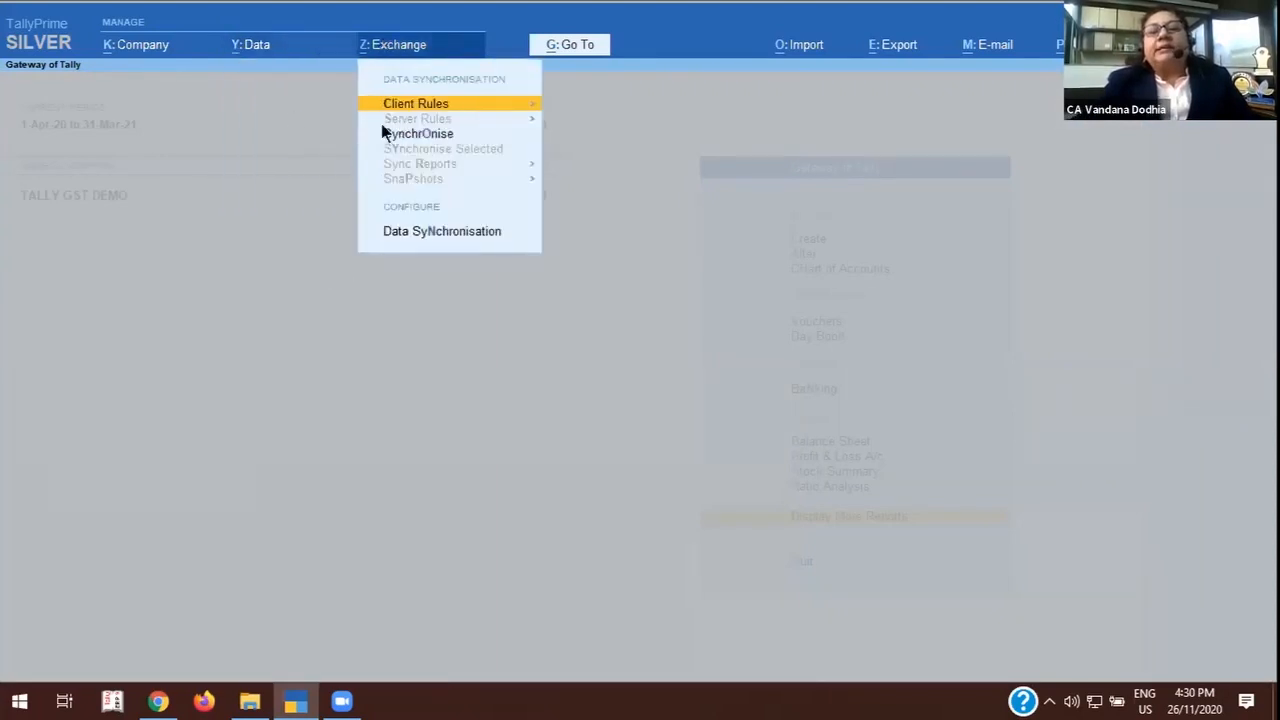
pyautogui.click(561, 45)
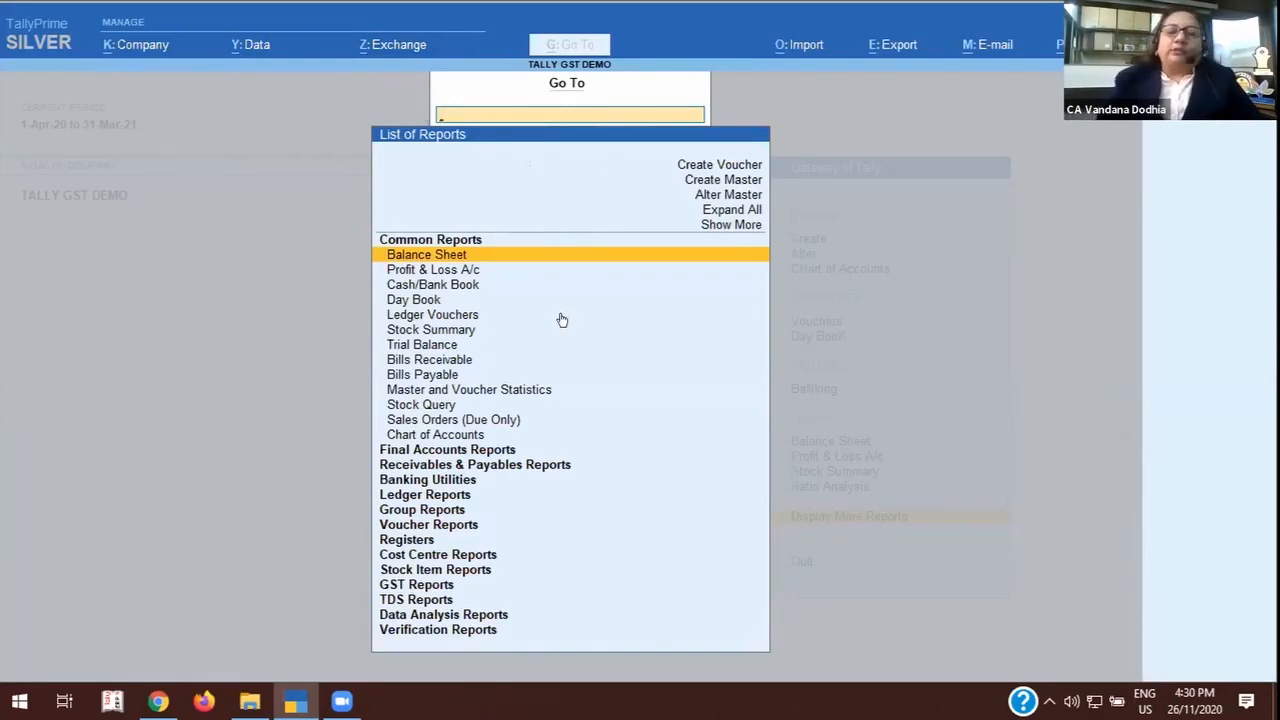
pyautogui.press('Return')
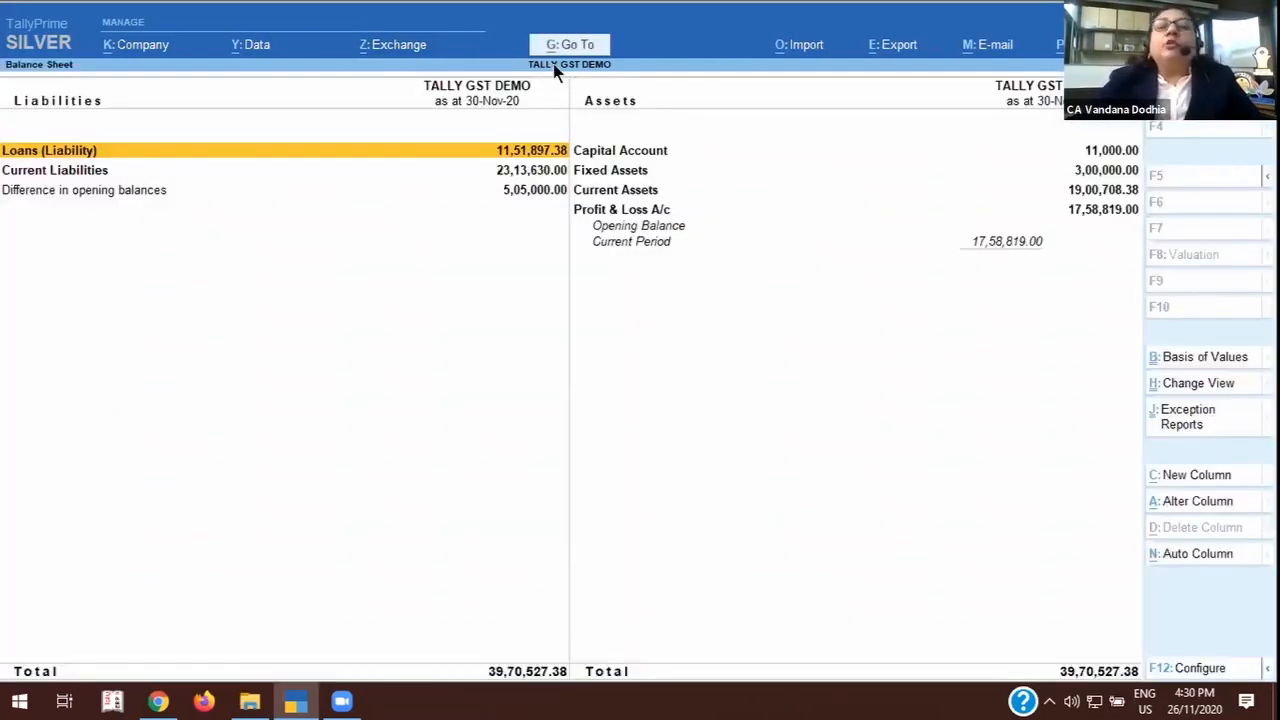
# View the Stock Query report for the item GSTR 1 through Go To and return to the Gateway of Tally.
pyautogui.click(570, 45)
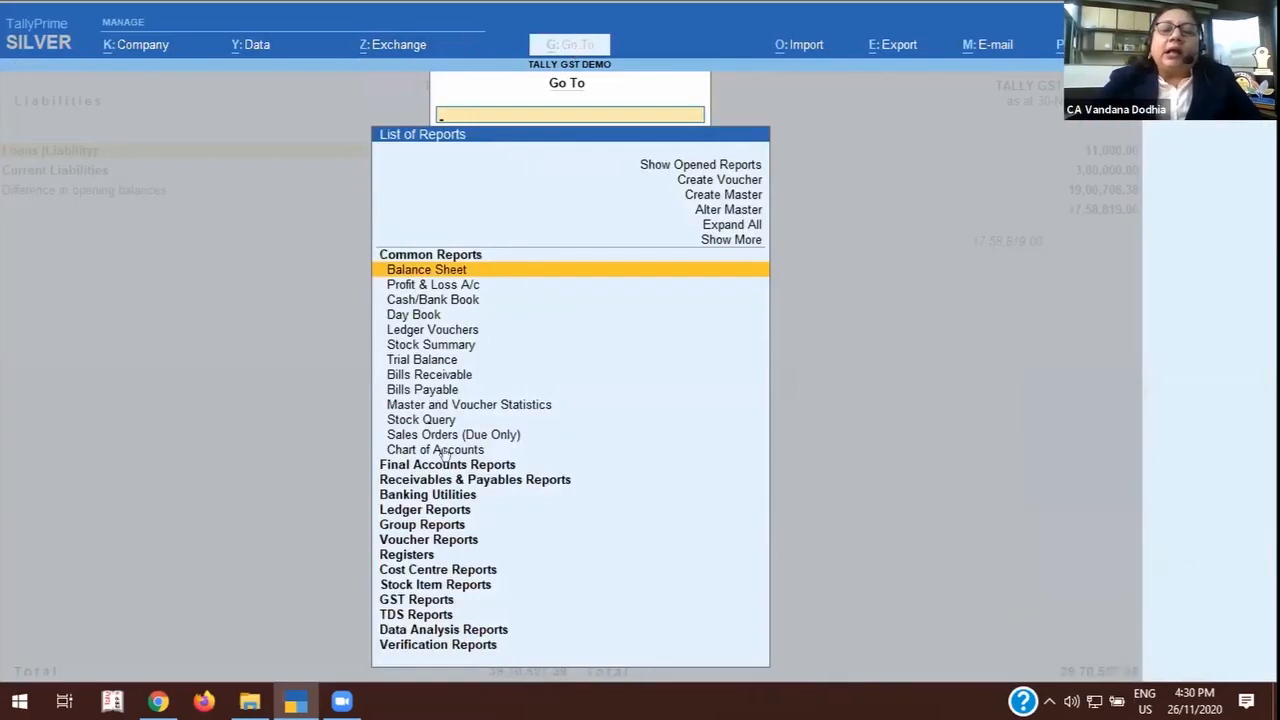
pyautogui.click(424, 418)
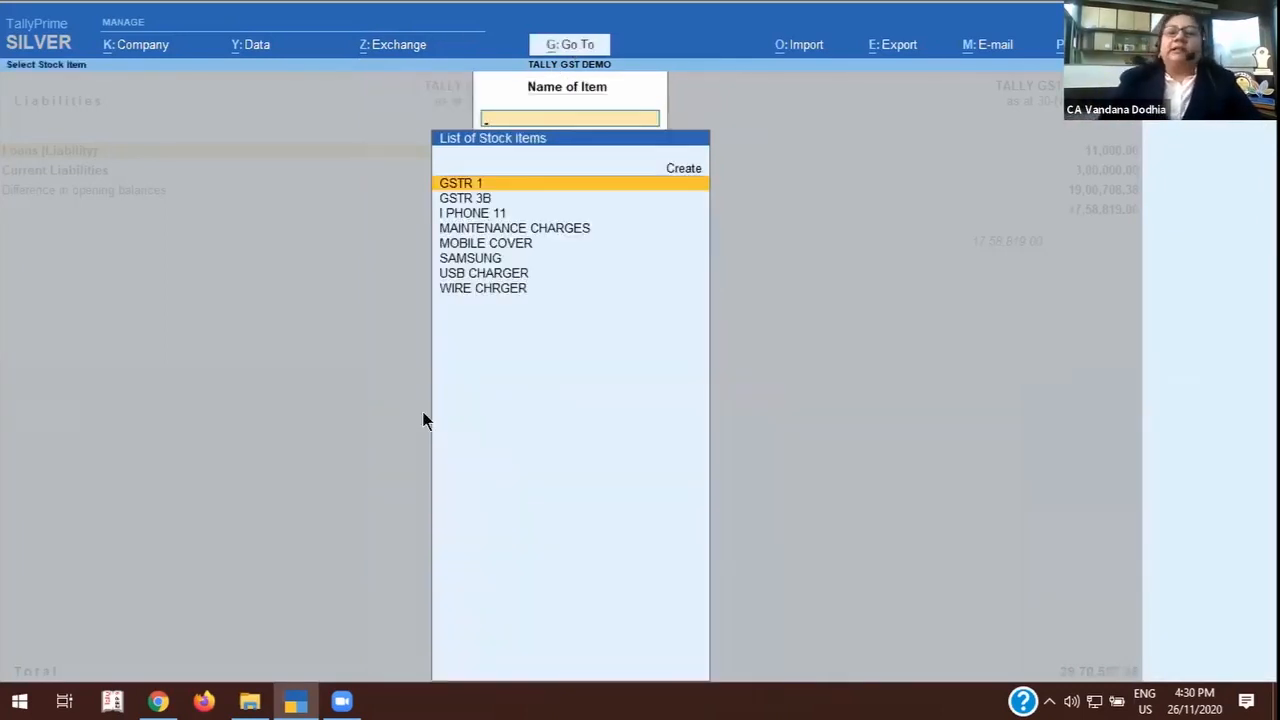
pyautogui.press('Return')
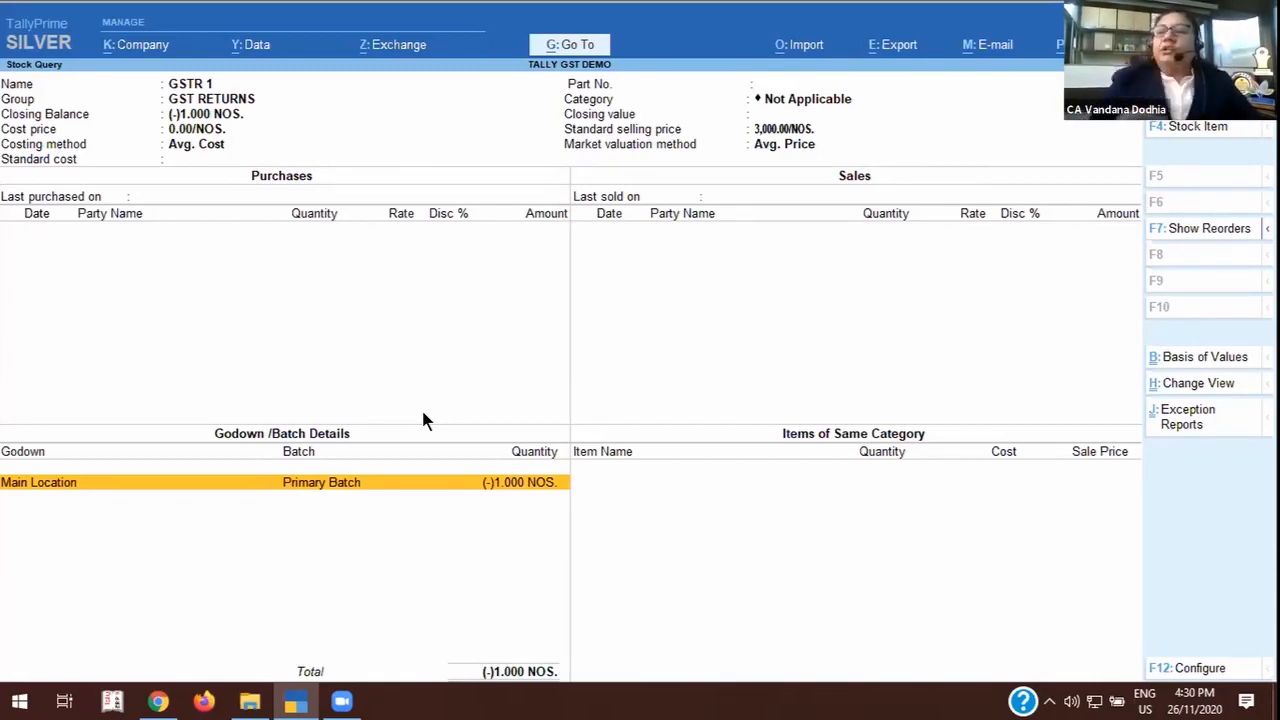
pyautogui.press('Escape')
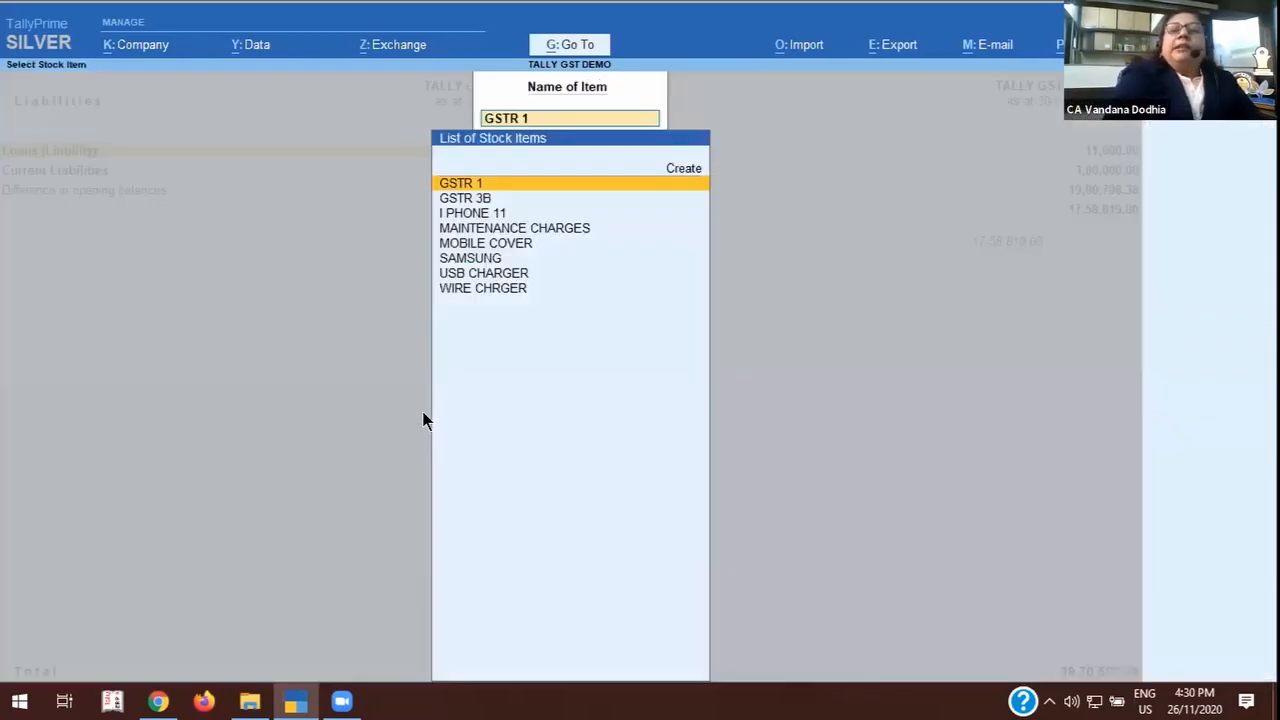
pyautogui.press('BackSpace')
pyautogui.press('Escape')
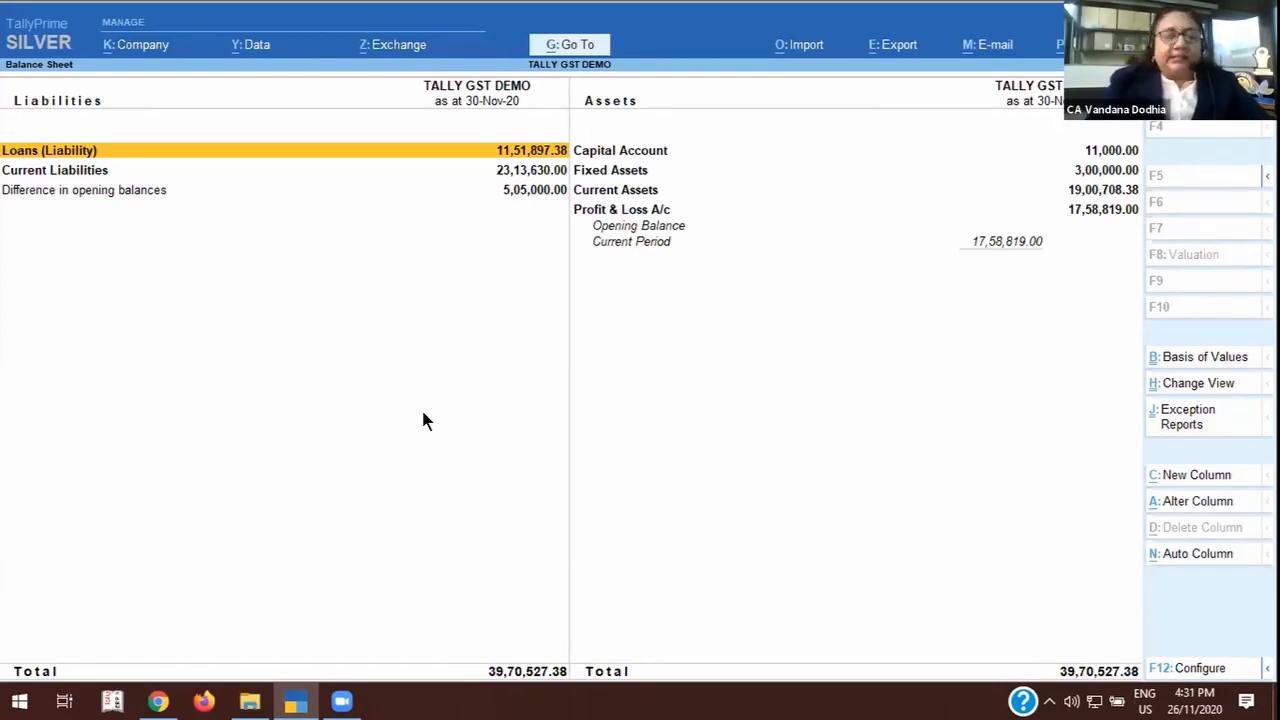
pyautogui.press('Escape')
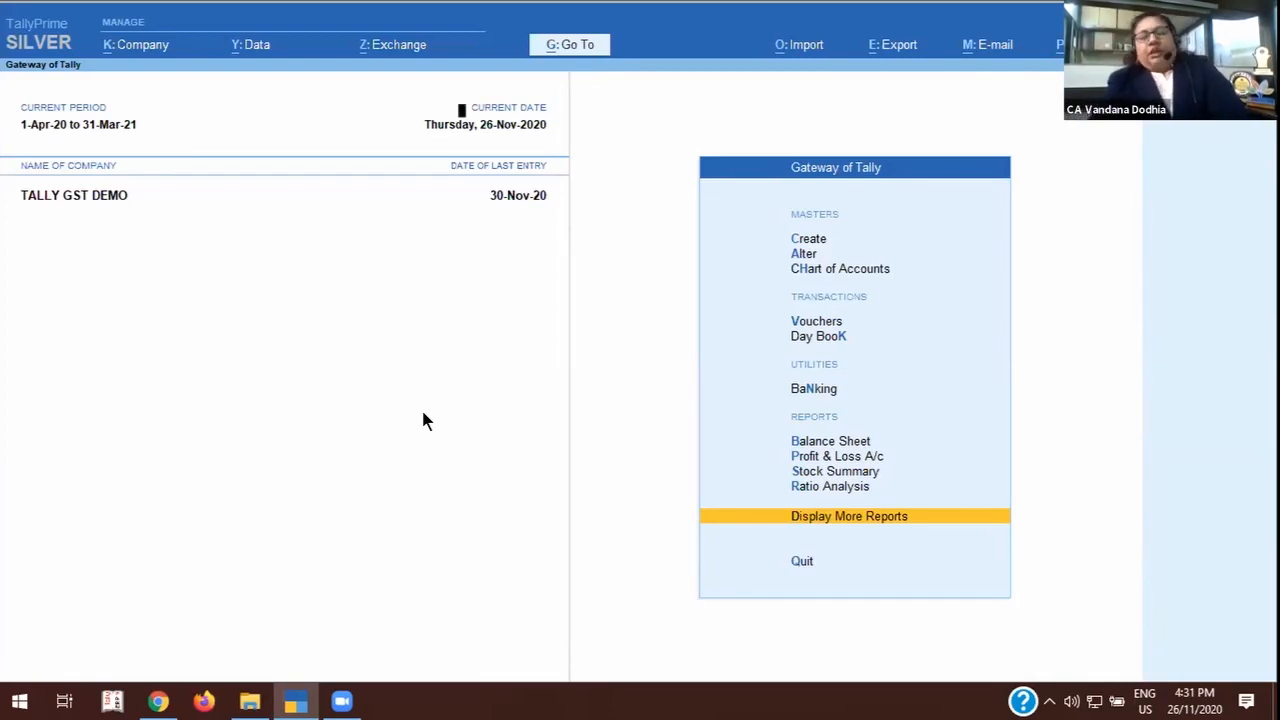
# Open the MACHINERY ledger from the Chart of Accounts and display its GST details by answering Yes to Set/Alter GST Details.
pyautogui.press('h')
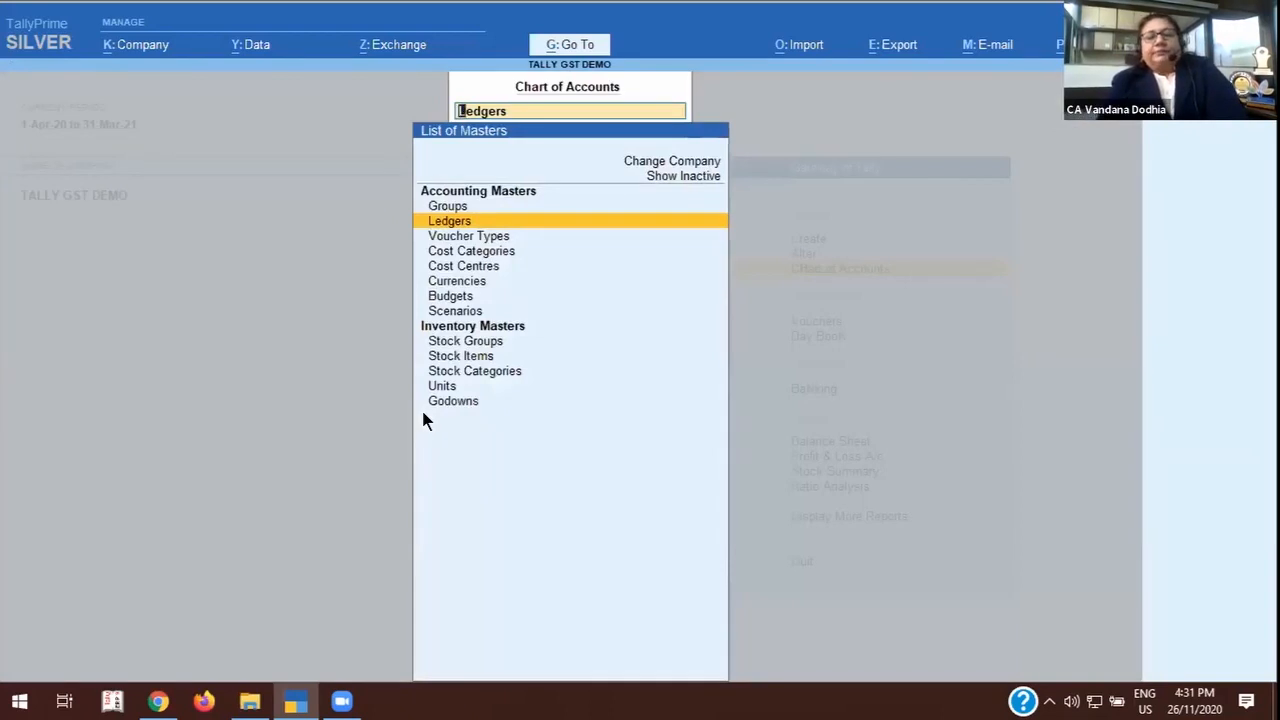
pyautogui.press('Return')
pyautogui.press('m')
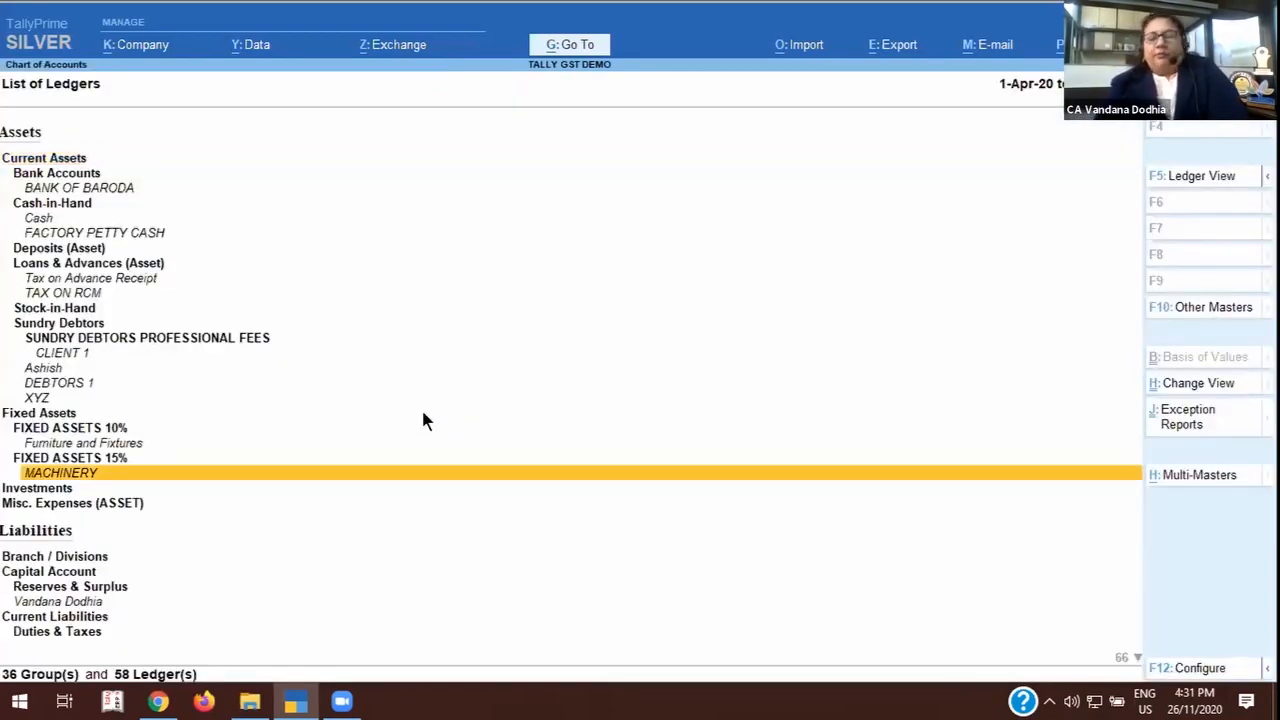
pyautogui.press('Return')
pyautogui.click(264, 347)
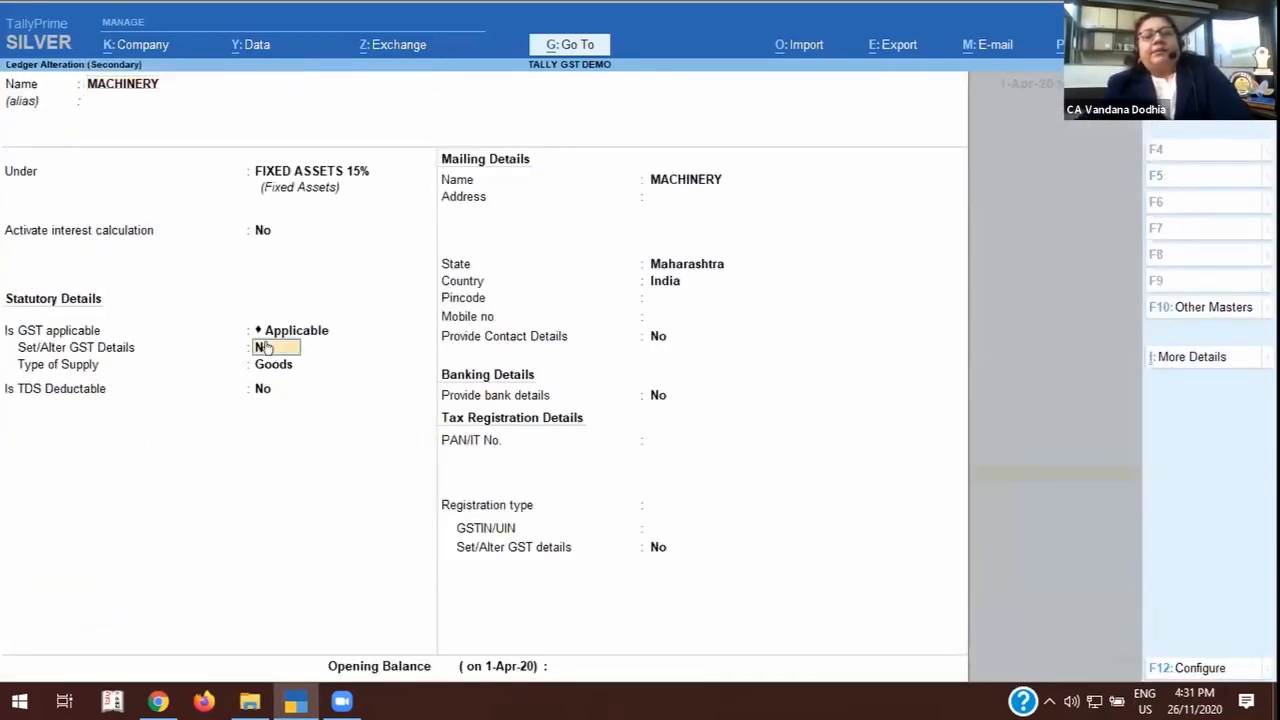
pyautogui.press('y')
pyautogui.press('Return')
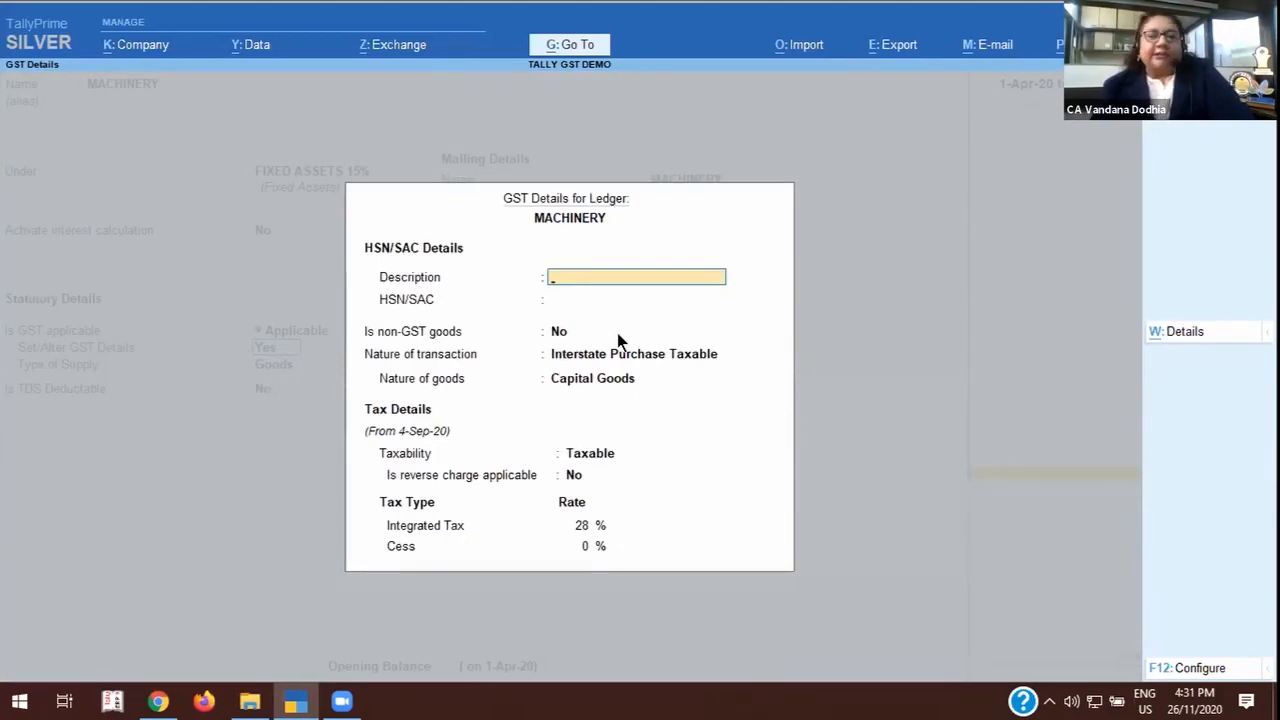
# Leave the MACHINERY ledger without saving and return from the Chart of Accounts to the Gateway of Tally.
pyautogui.press('Escape')
pyautogui.press('Escape')
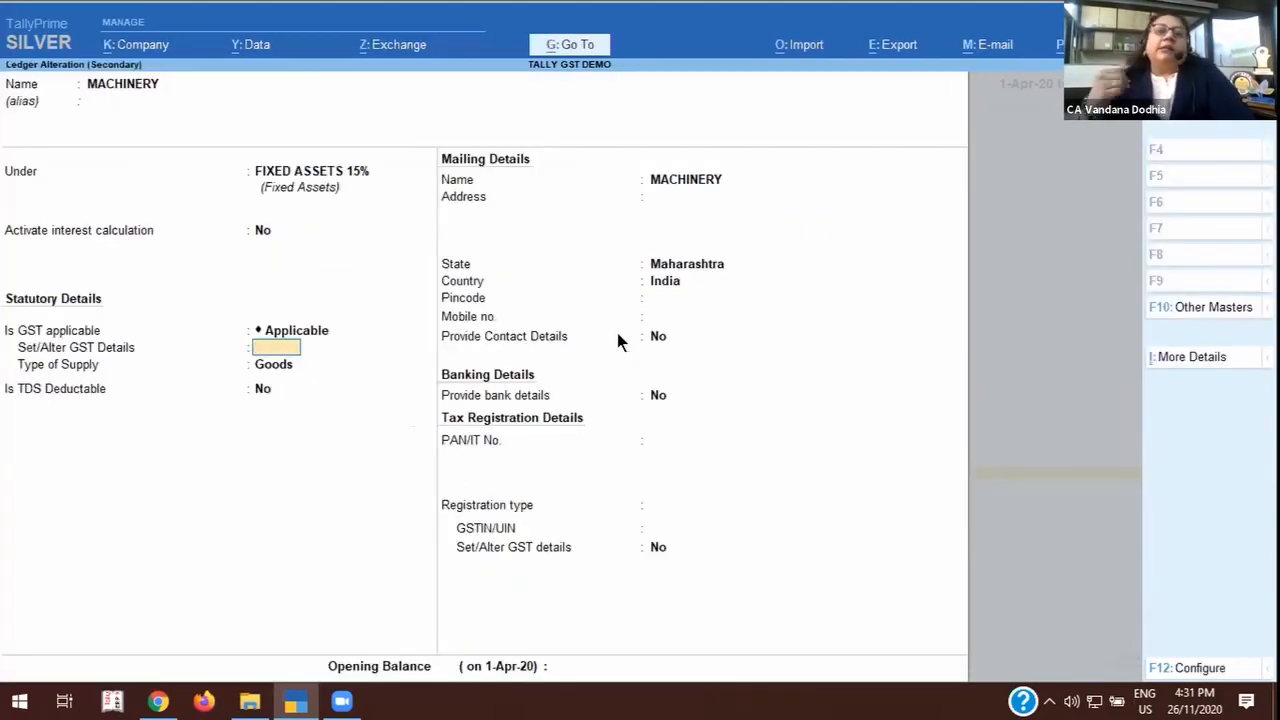
pyautogui.press('Escape')
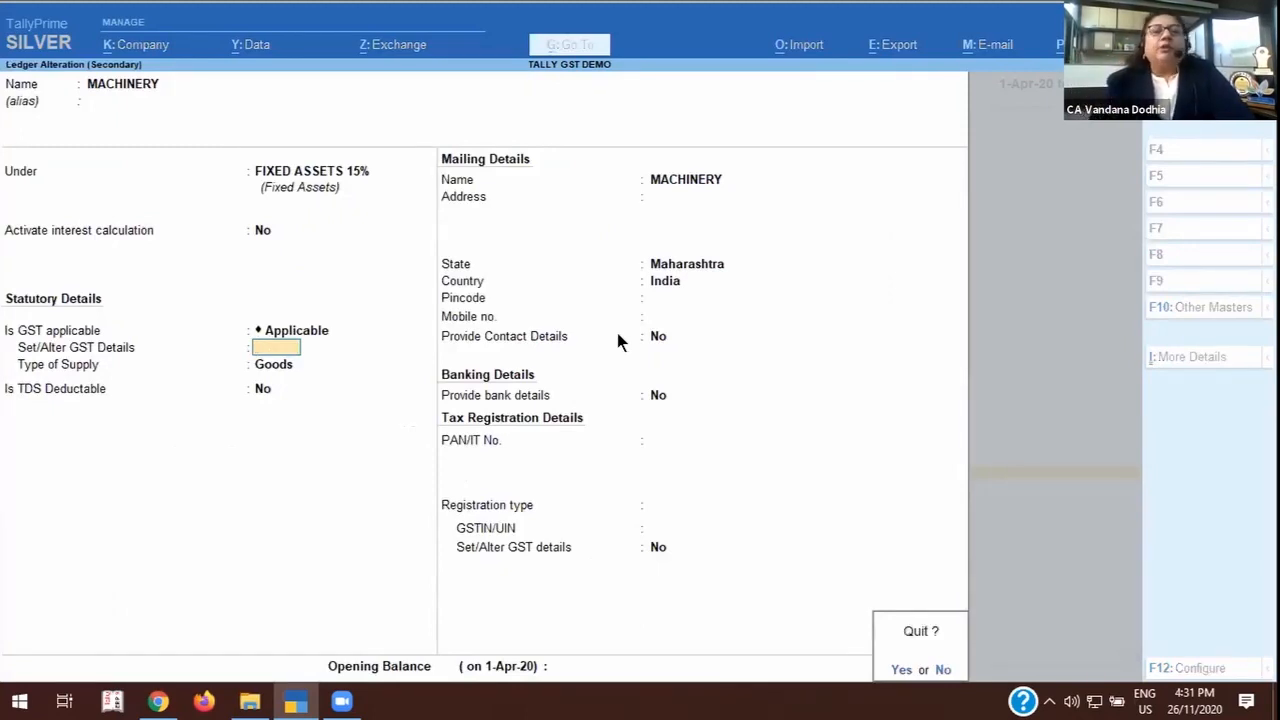
pyautogui.press('y')
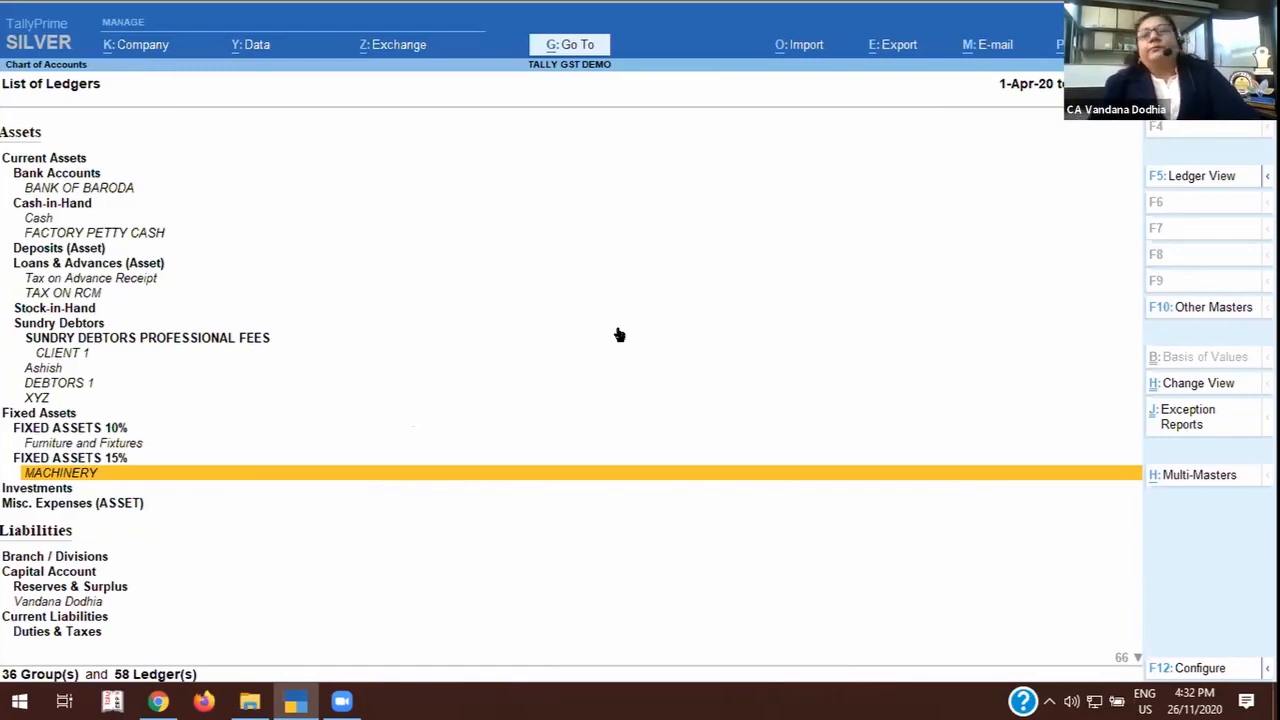
pyautogui.press('Escape')
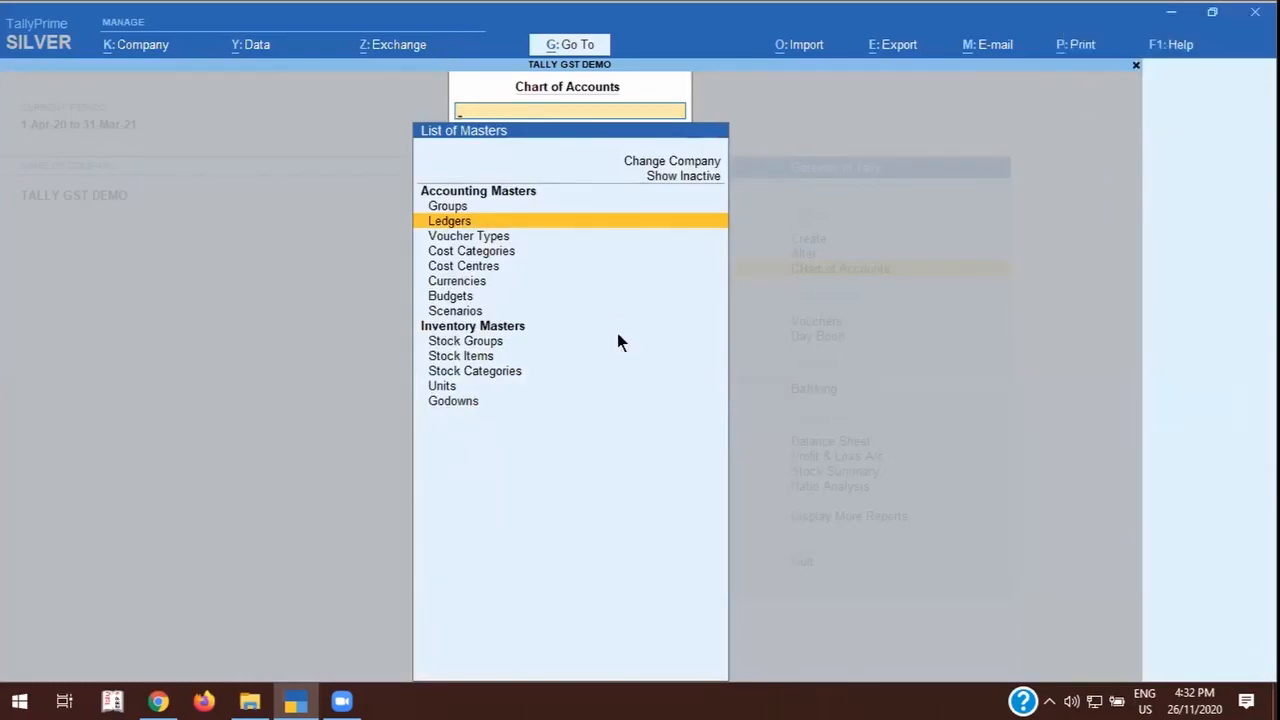
pyautogui.press('Escape')
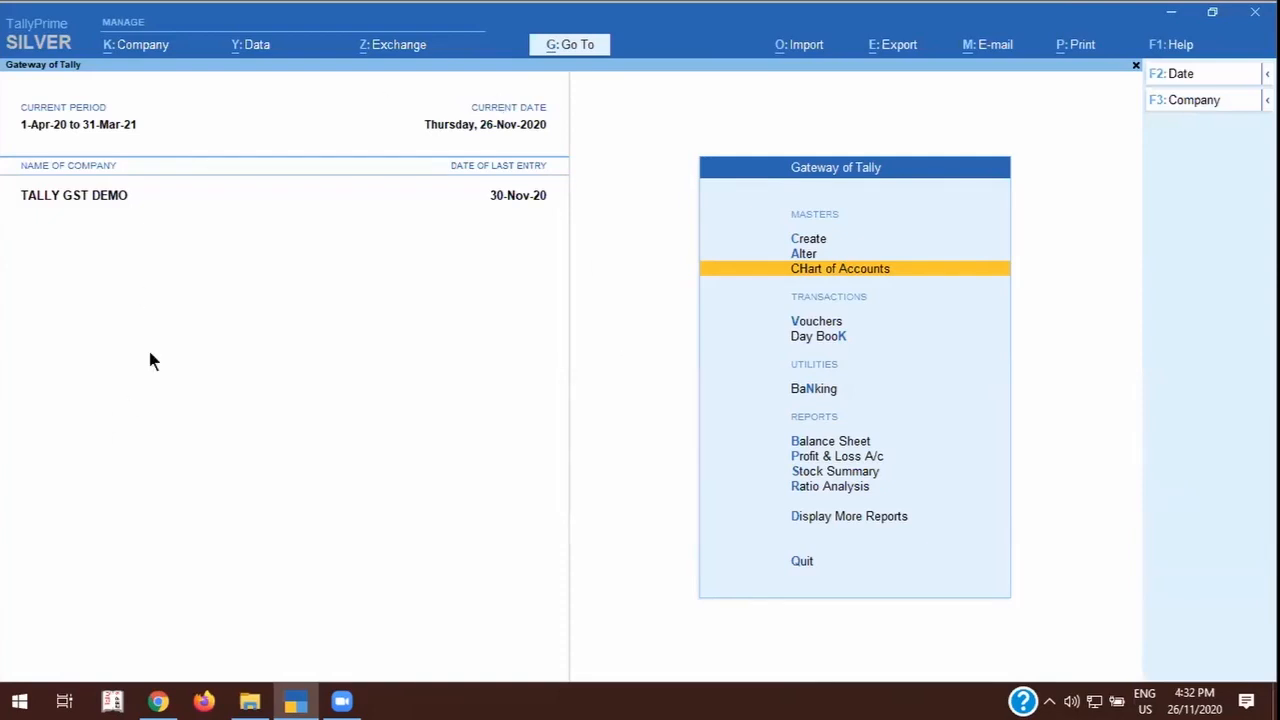
# Open the GST Annual Computation from the statutory GST reports and expand it to the detailed view.
pyautogui.click(576, 34)
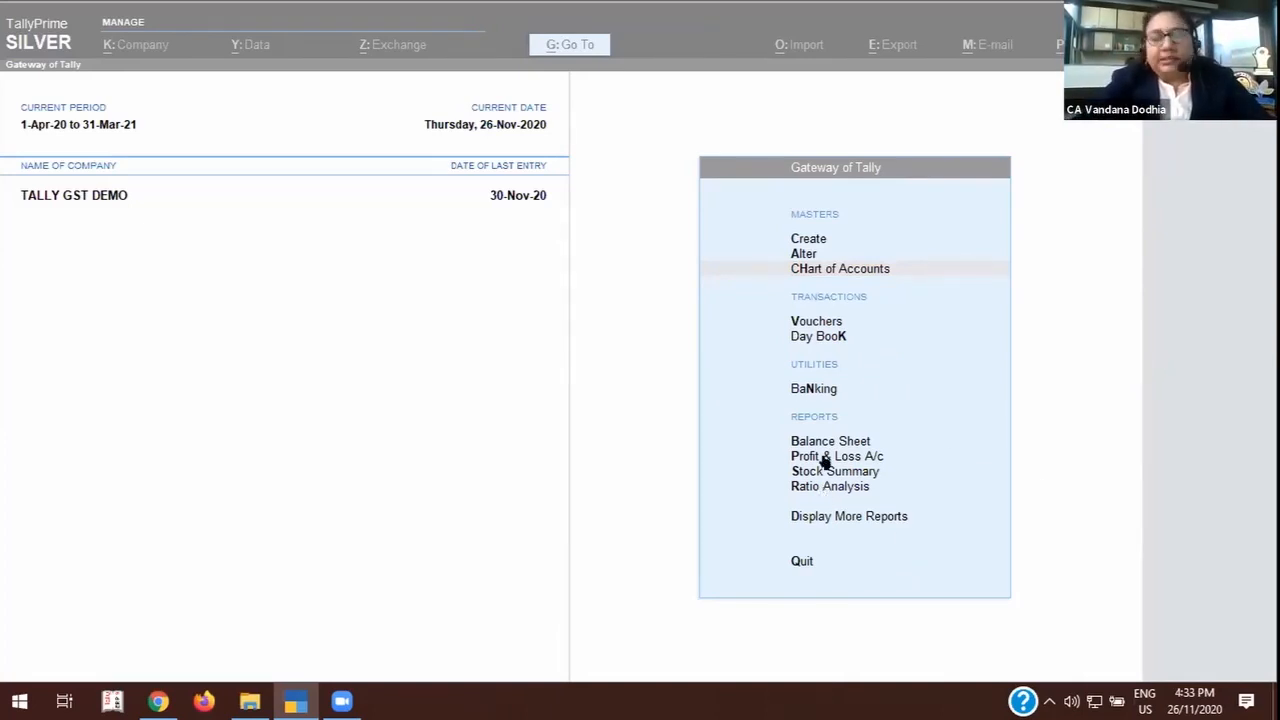
pyautogui.click(774, 405)
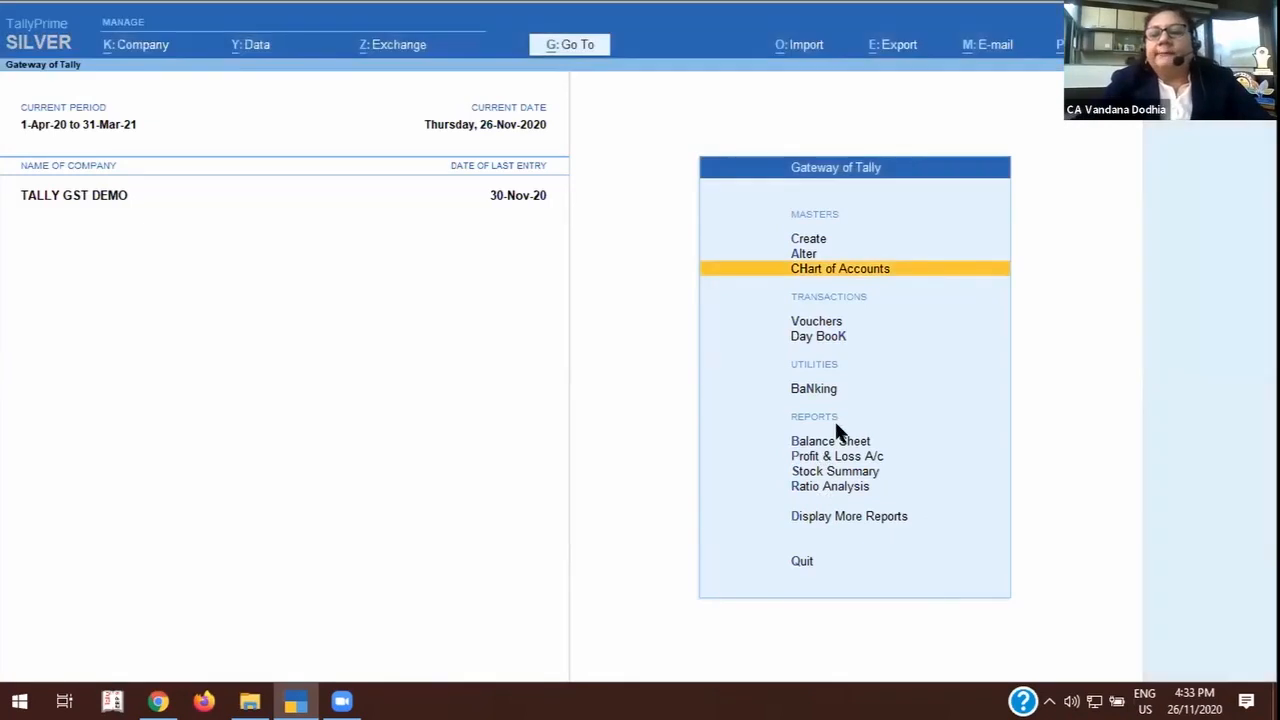
pyautogui.press('d')
pyautogui.click(874, 458)
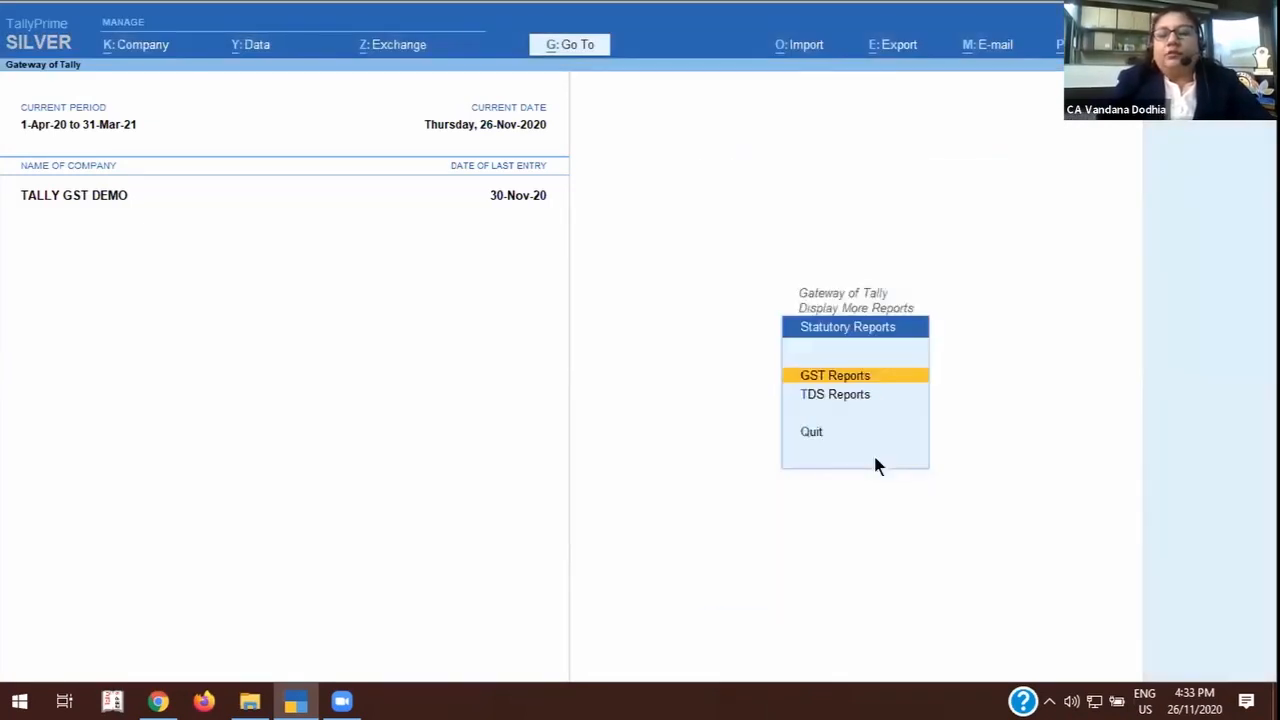
pyautogui.press('Return')
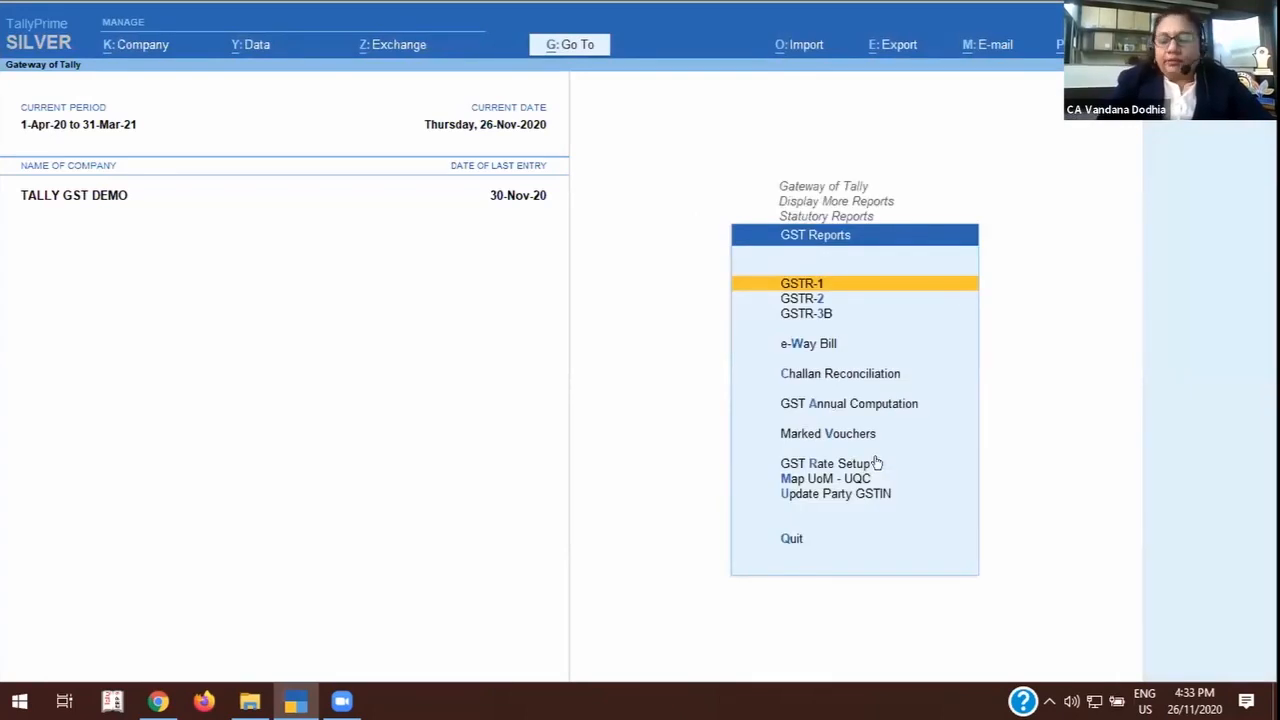
pyautogui.press('Down')
pyautogui.press('Down')
pyautogui.press('Down')
pyautogui.press('Down')
pyautogui.press('Down')
pyautogui.press('Return')
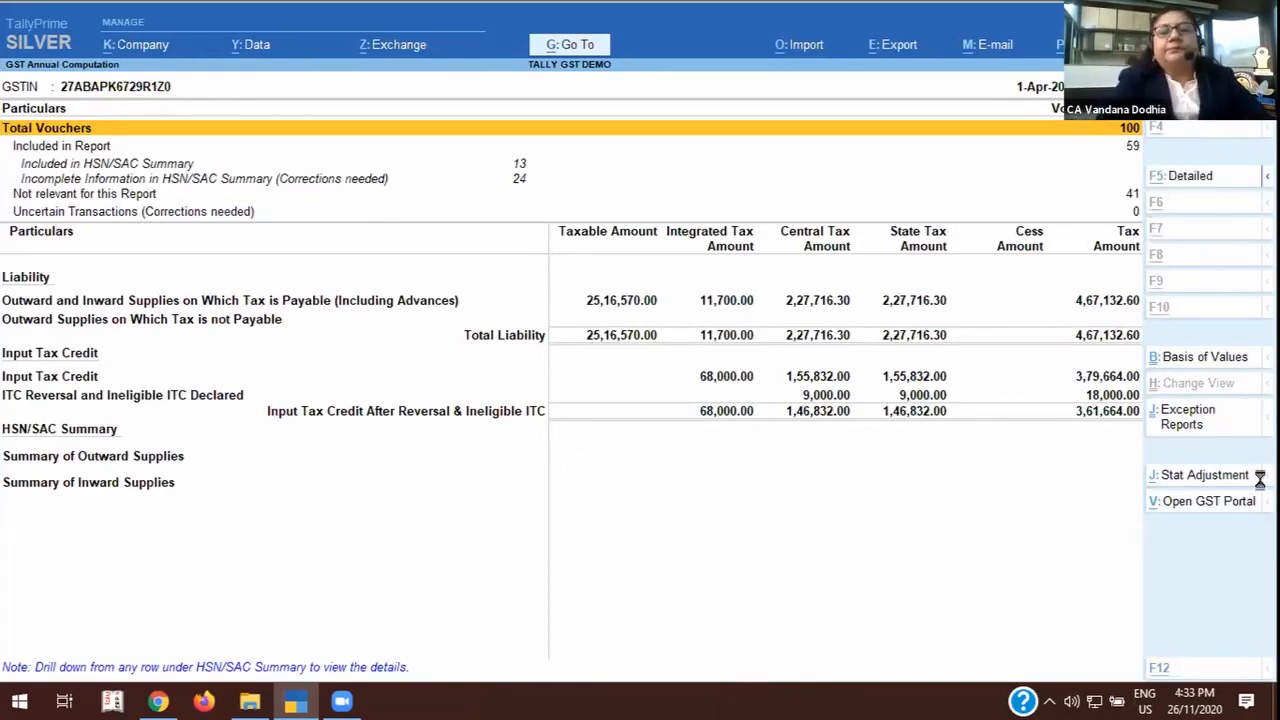
pyautogui.hotkey('alt', 'F5')
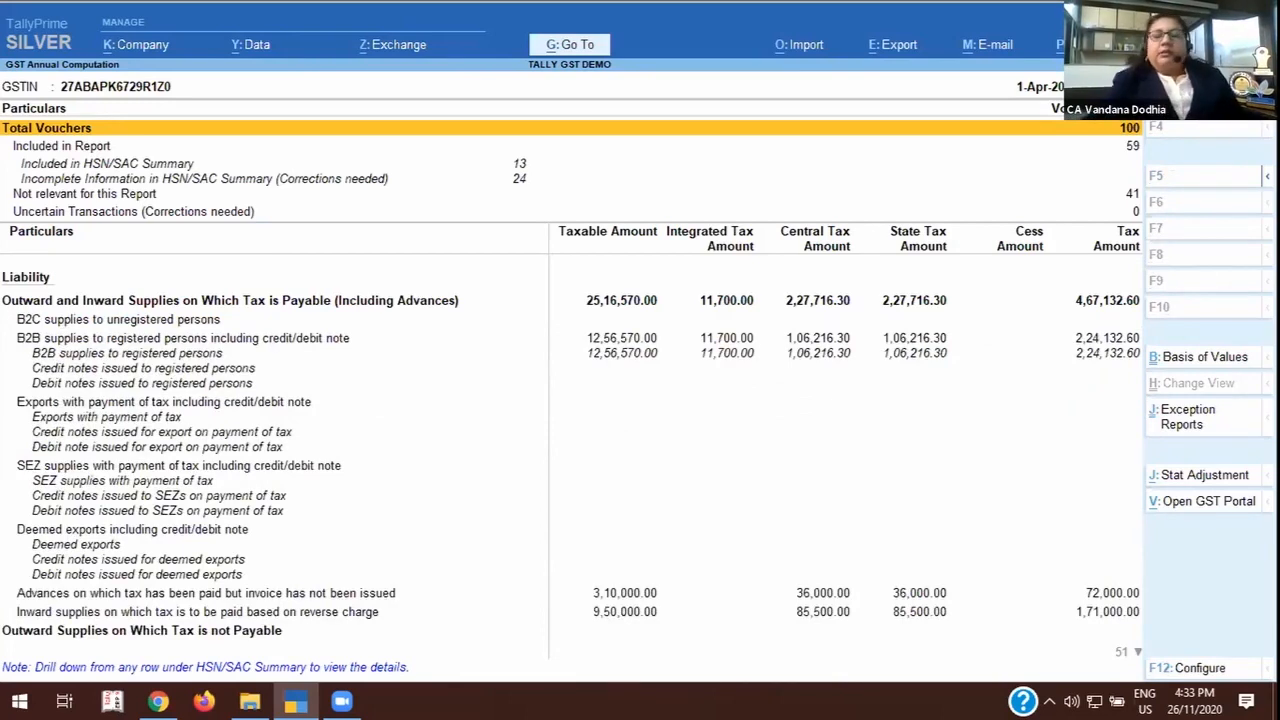
# Open the GSTR-2 return and check which exception reports it offers.
pyautogui.click(163, 343)
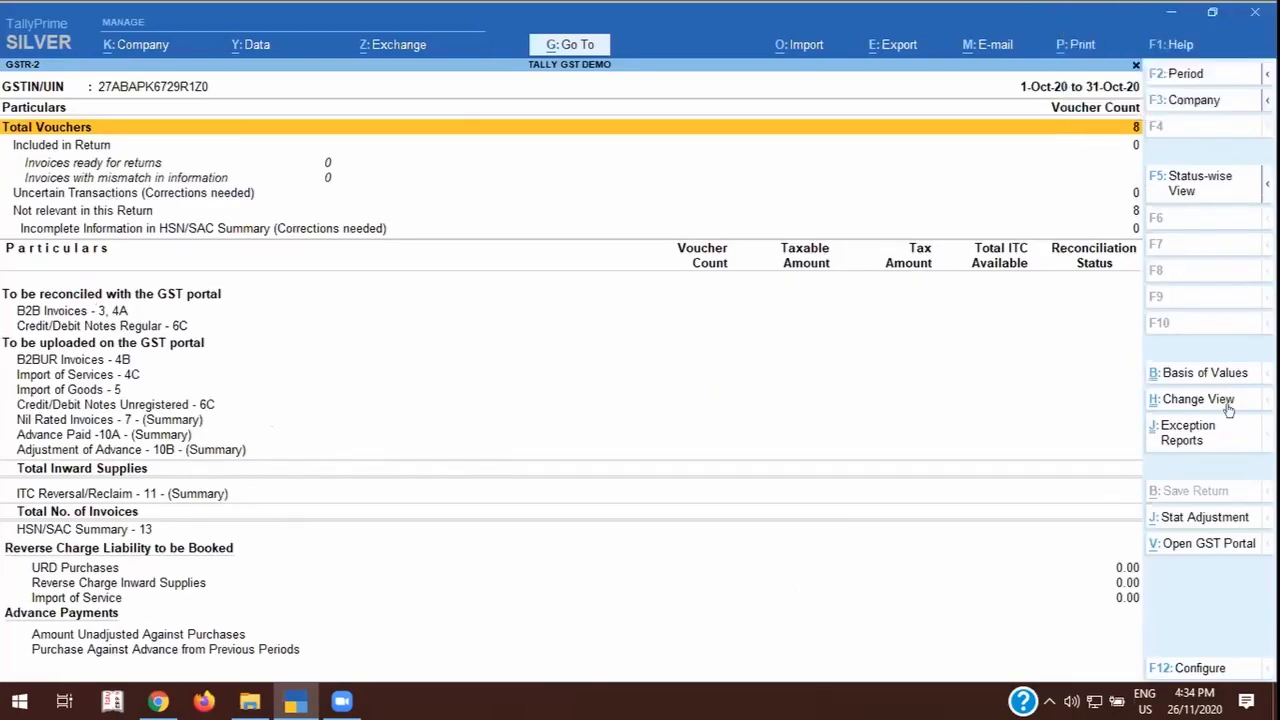
pyautogui.click(1185, 435)
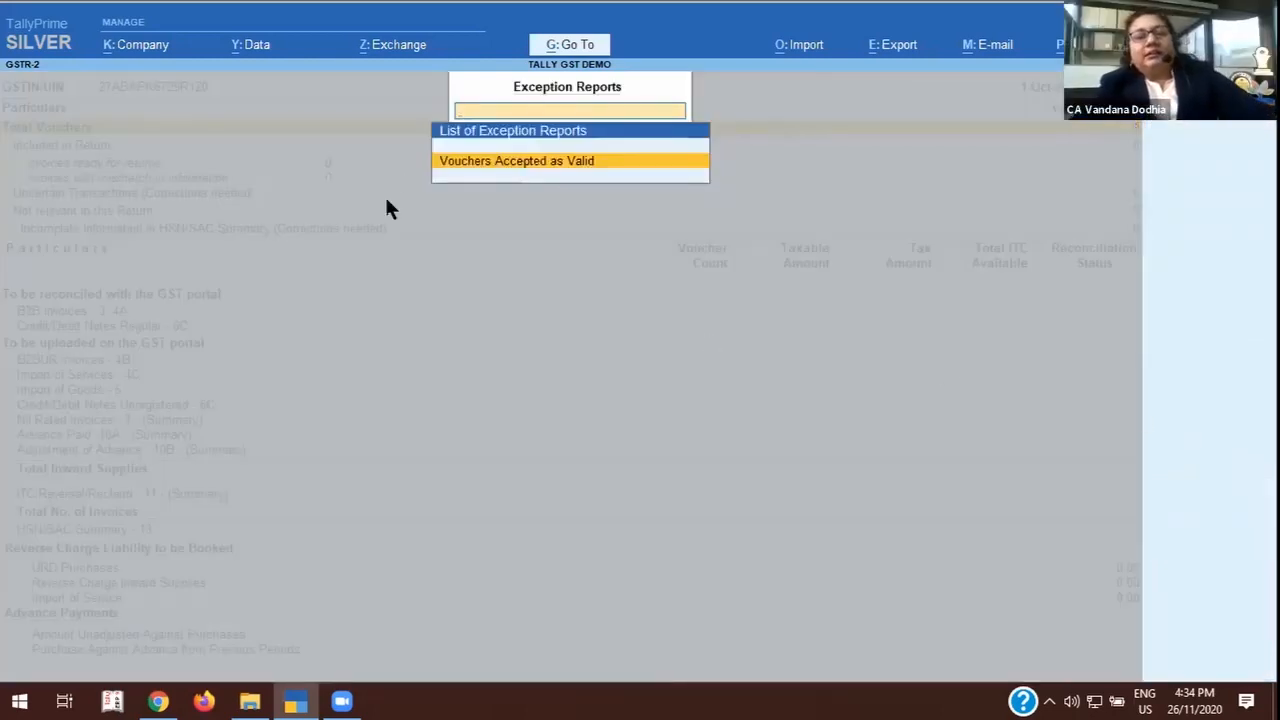
pyautogui.press('Escape')
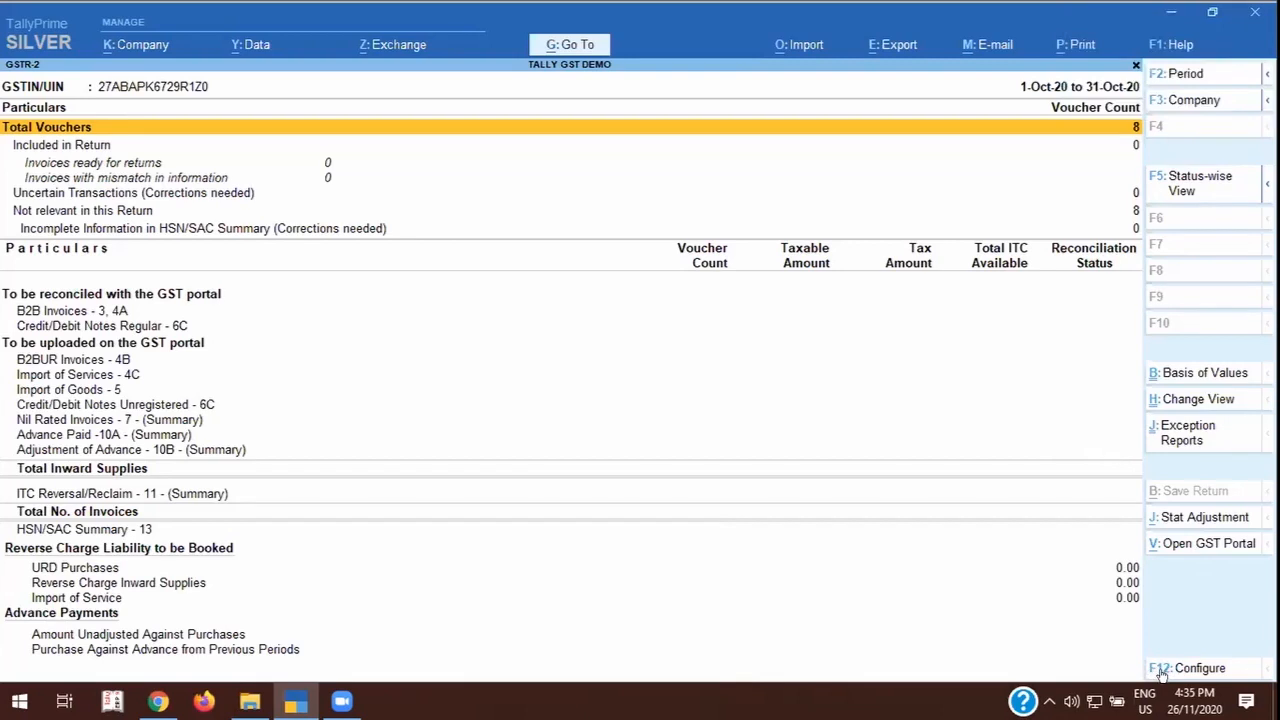
# Open the GST portal login page from GSTR-2 and switch to the 26-11-20_tally folder in File Explorer.
pyautogui.hotkey('alt', 'v')
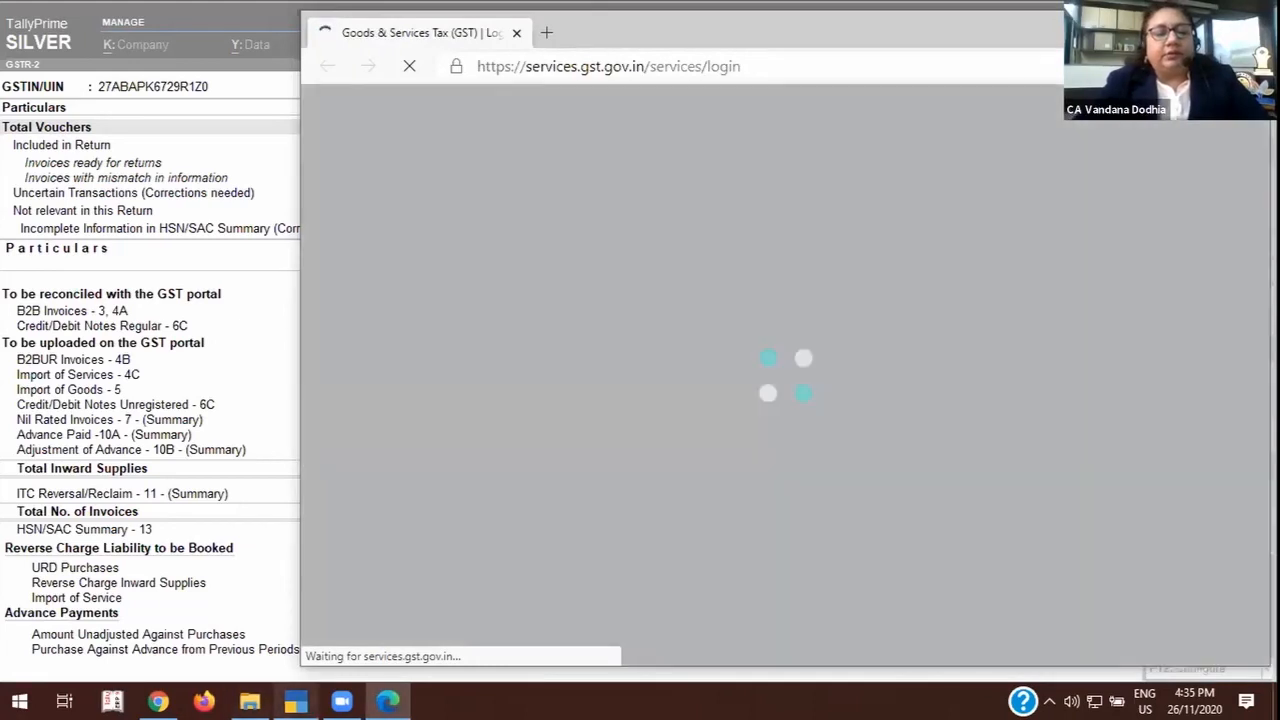
pyautogui.click(296, 702)
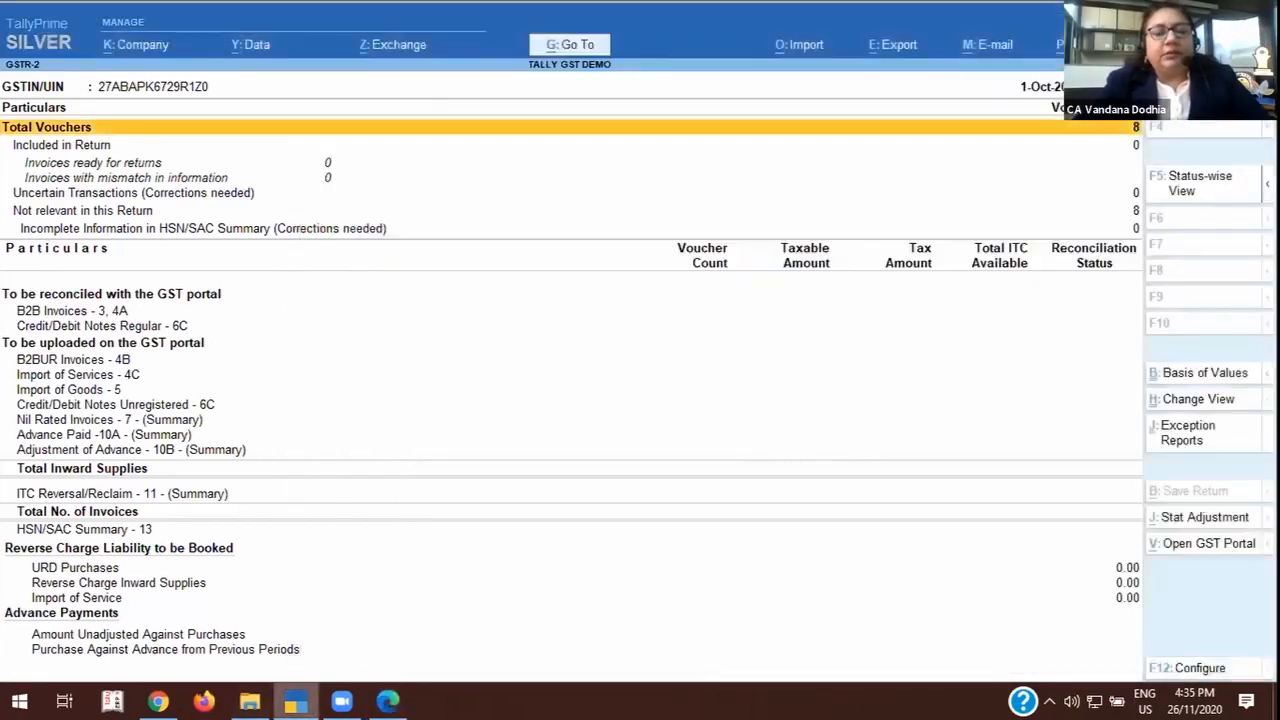
pyautogui.click(250, 702)
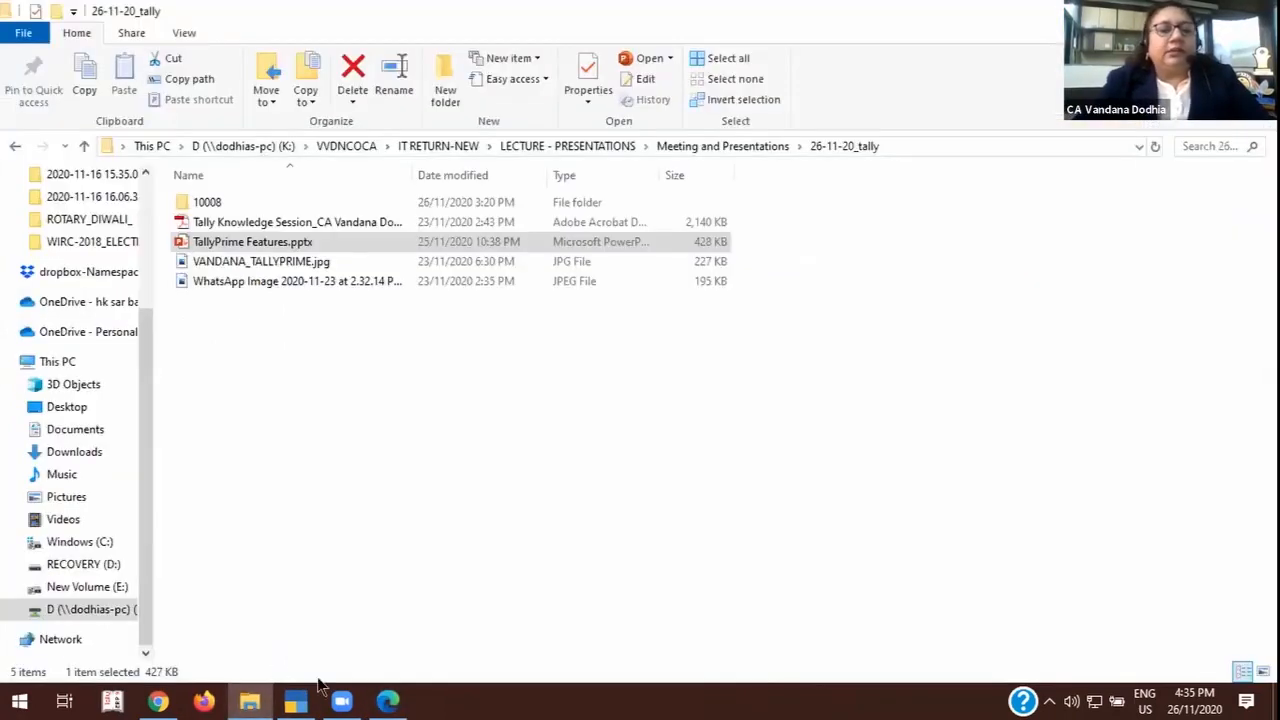